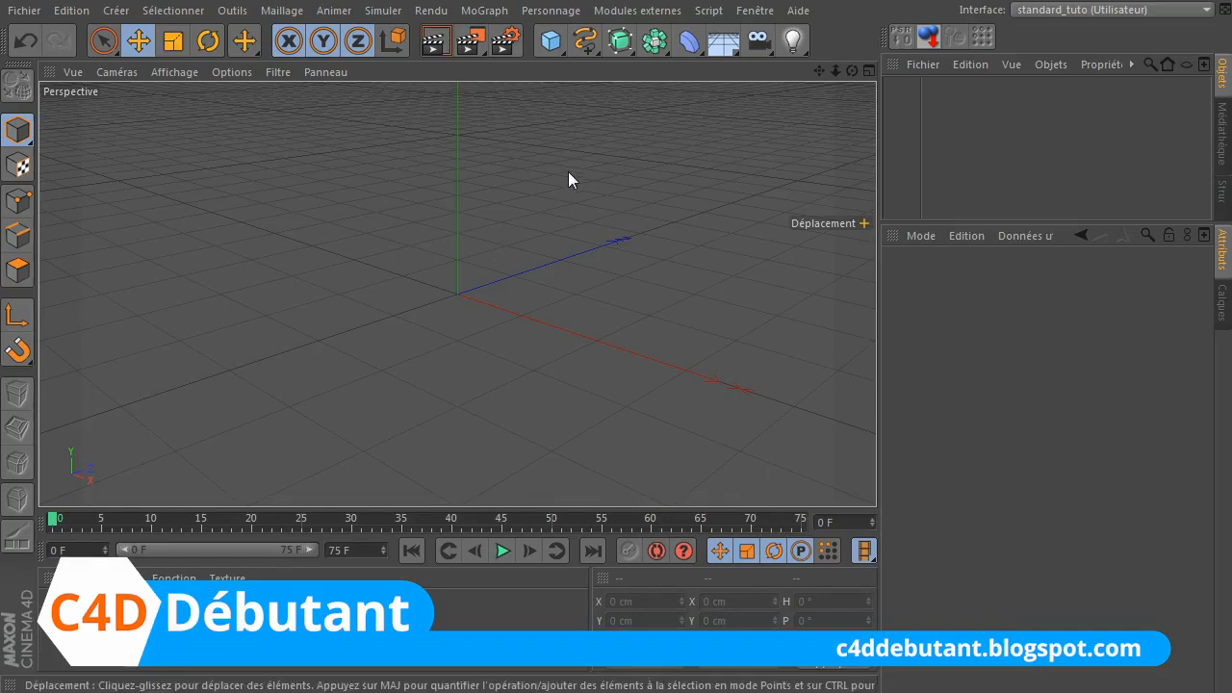
click(584, 43)
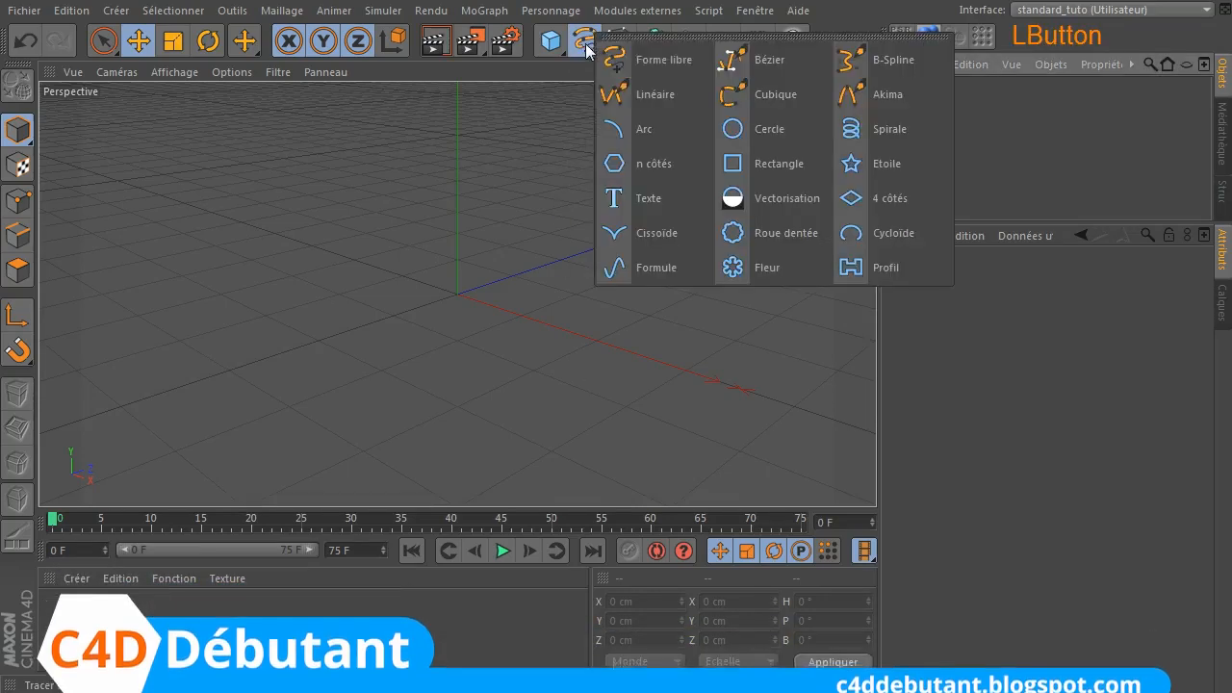
click(769, 234)
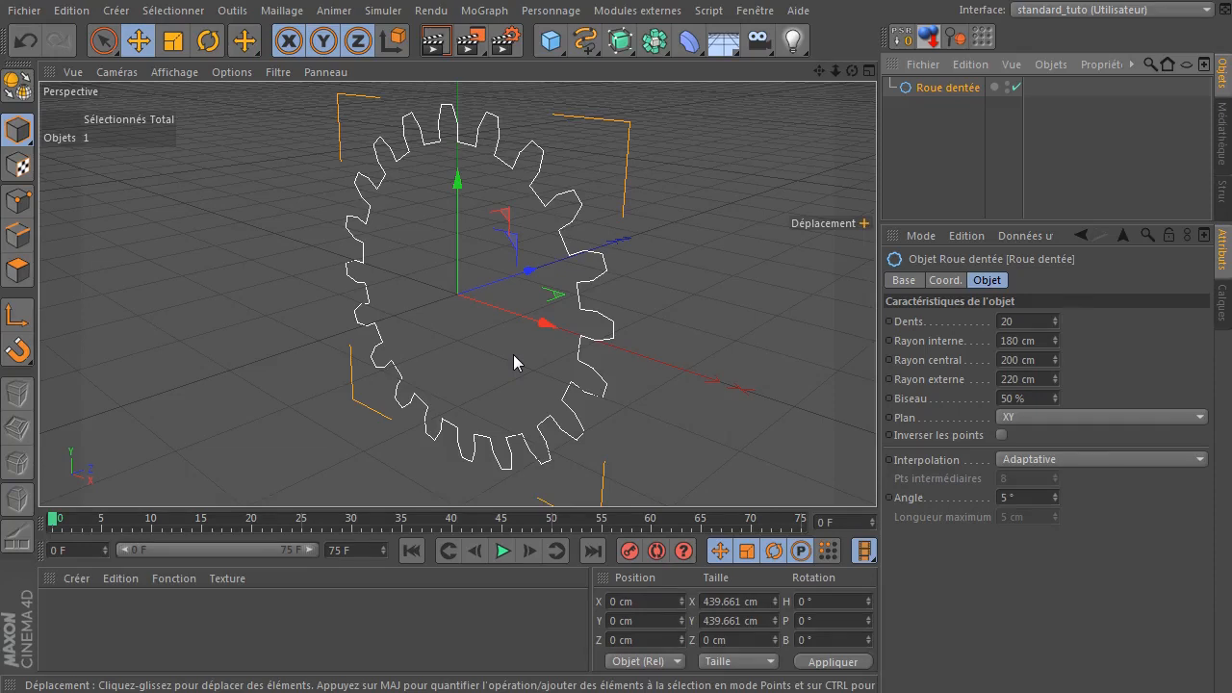
mouse_move(853, 71)
mouse_down()
mouse_move(786, 77)
mouse_move(852, 77)
mouse_move(840, 71)
mouse_up()
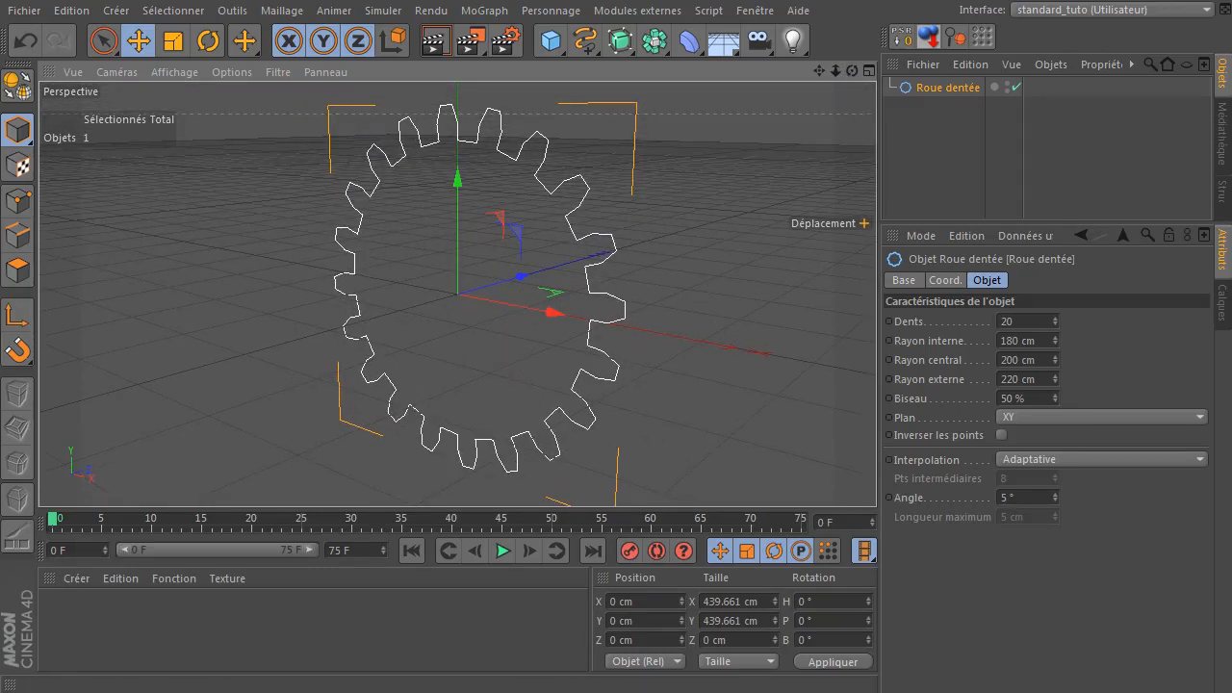
click(1055, 322)
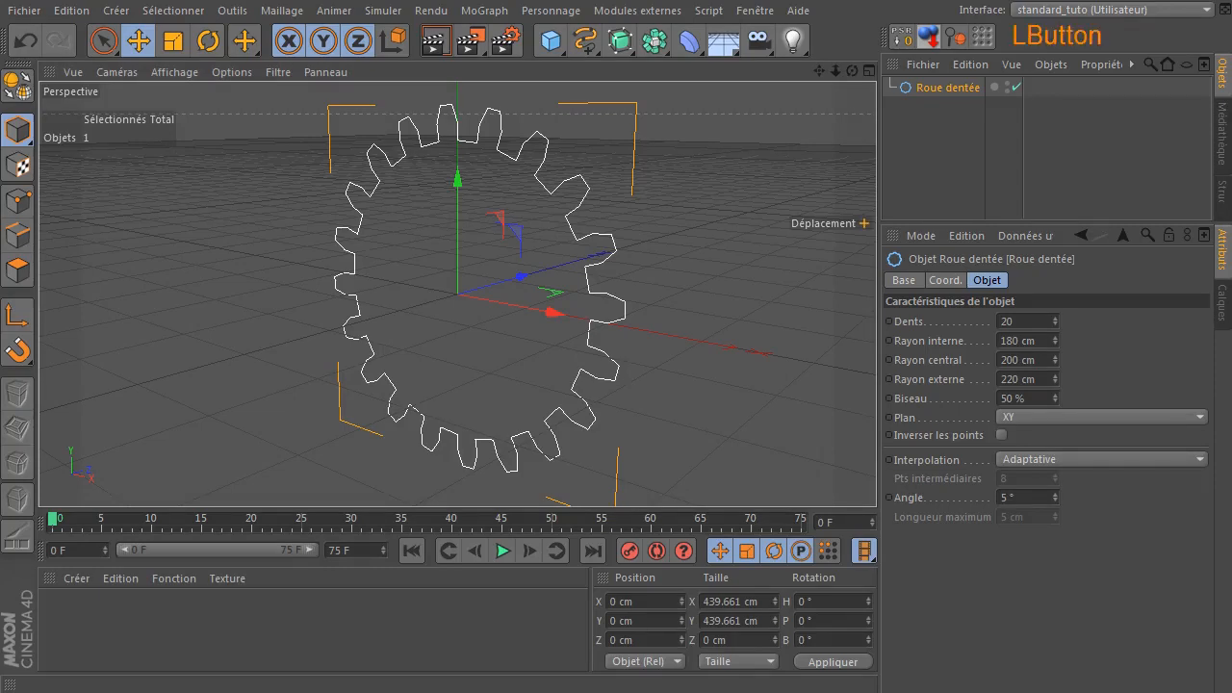
click(1055, 322)
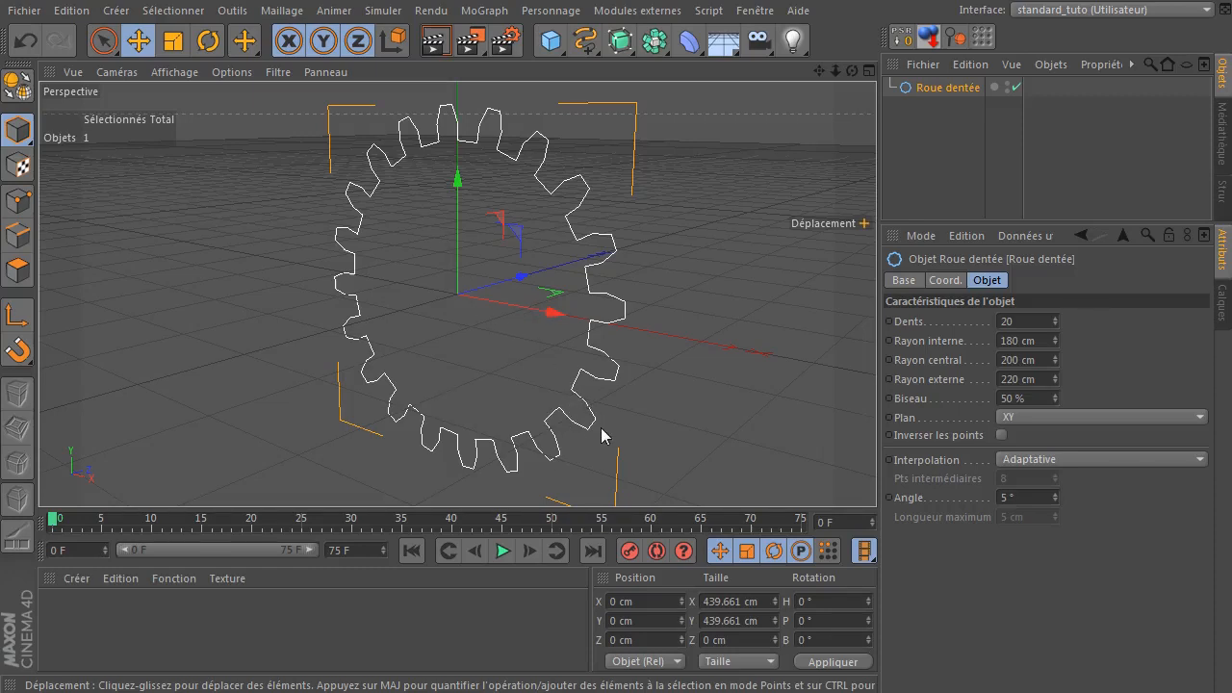
click(946, 95)
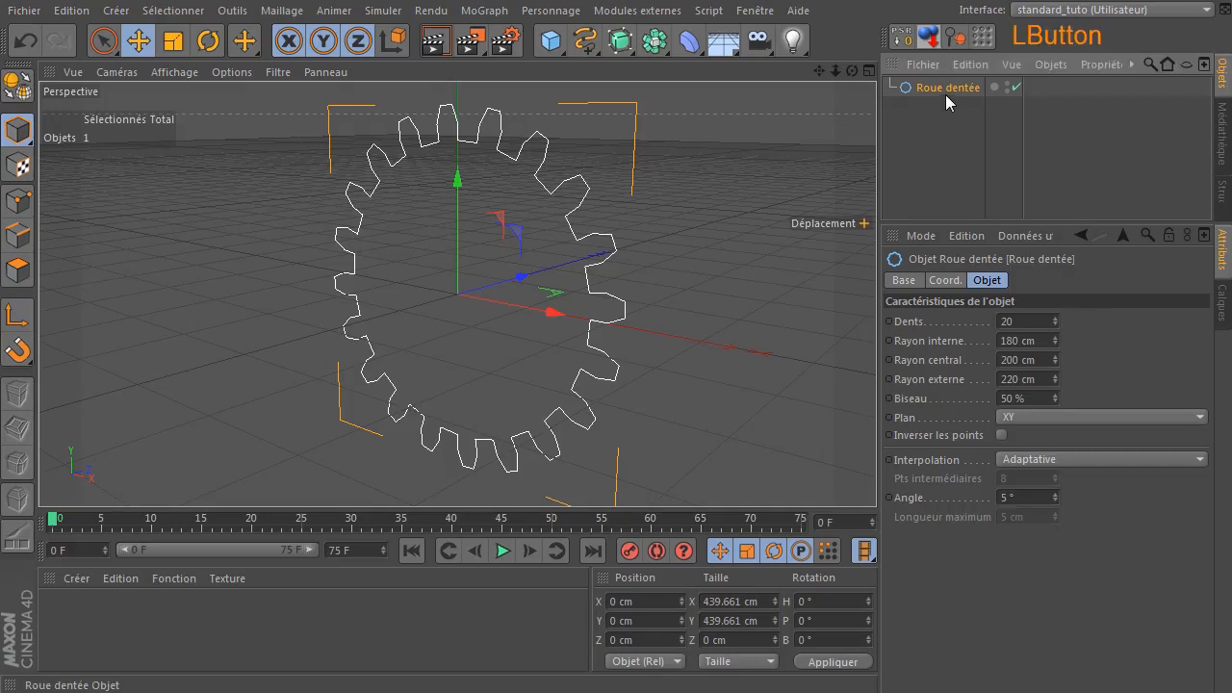
key(Delete)
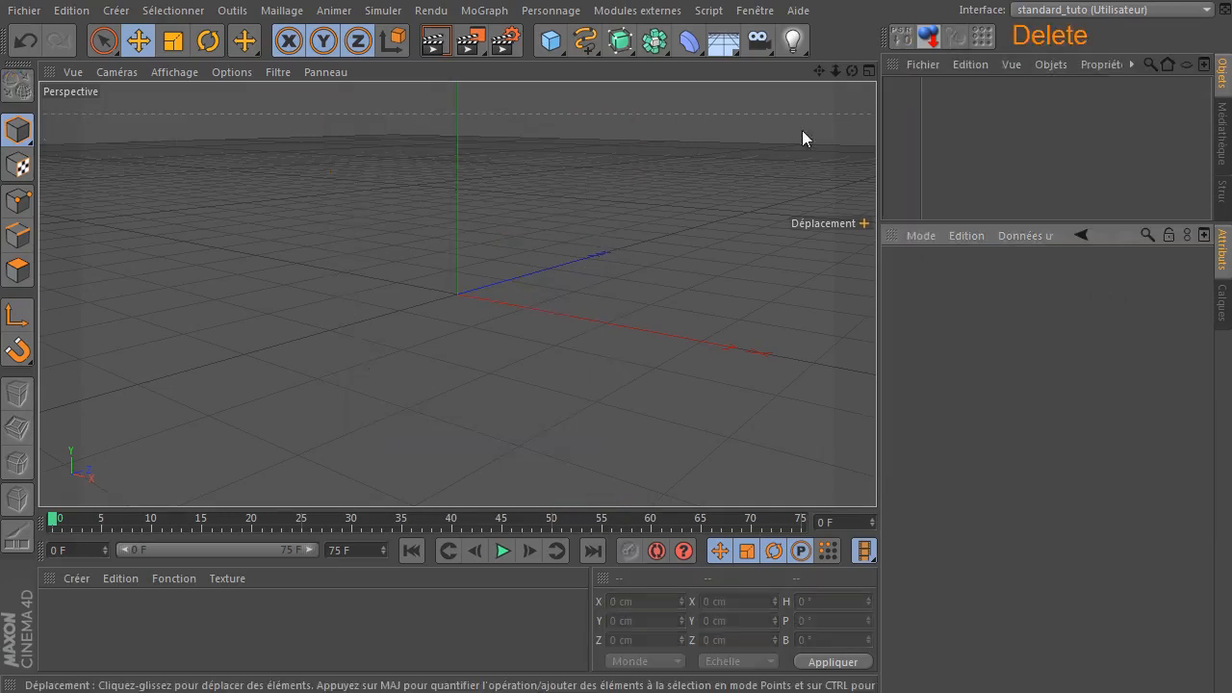
- Create a cogwheel spline (Roue dentée) at the origin with its default parameters
click(848, 81)
drag(851, 75, 883, 279)
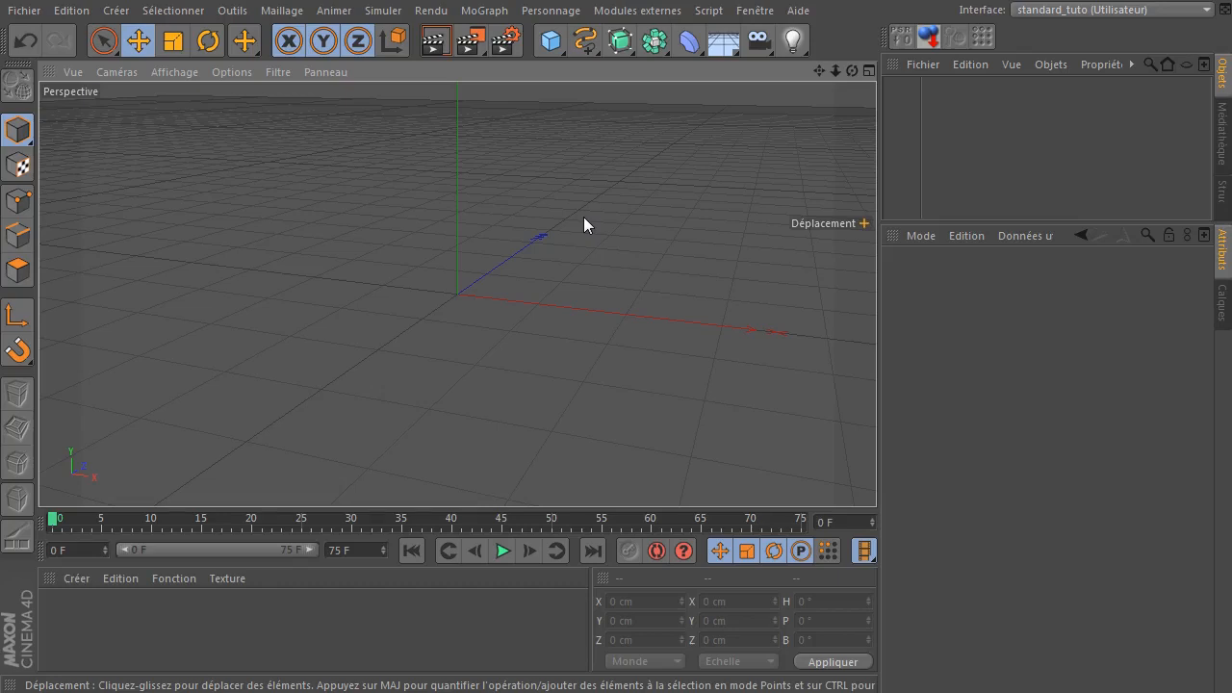
drag(586, 41, 771, 233)
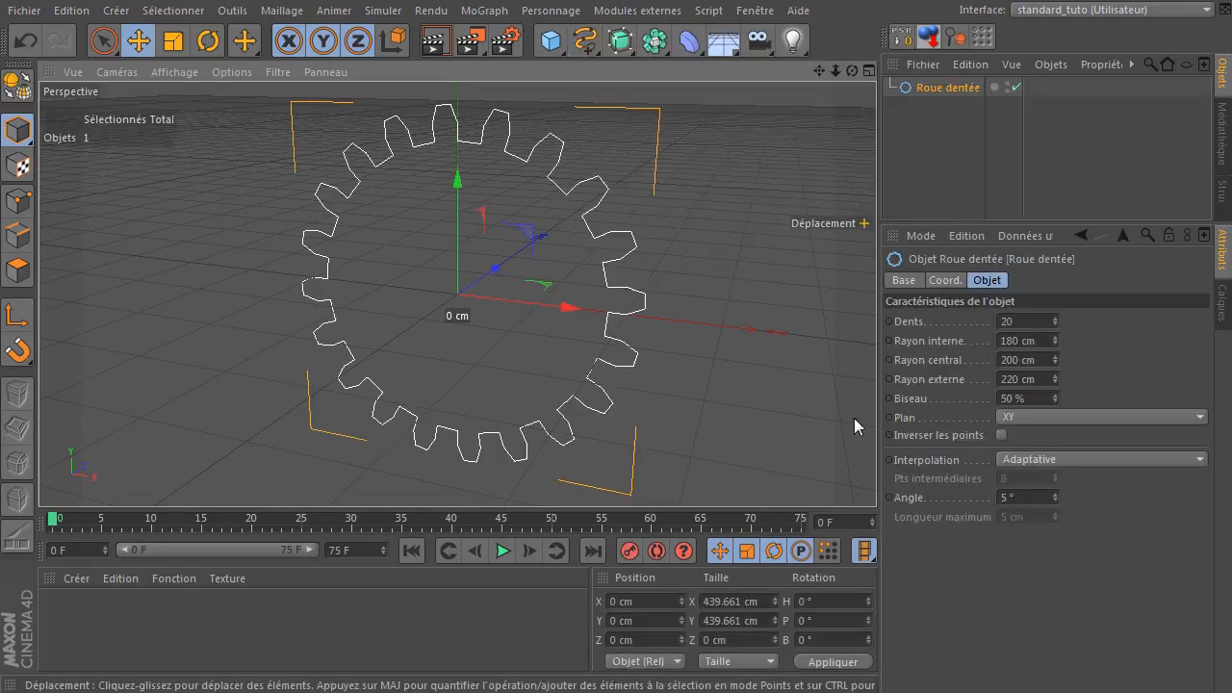
drag(851, 71, 905, 84)
- Add an Extrusion NURBS generator and make the cogwheel spline its child
drag(655, 41, 852, 243)
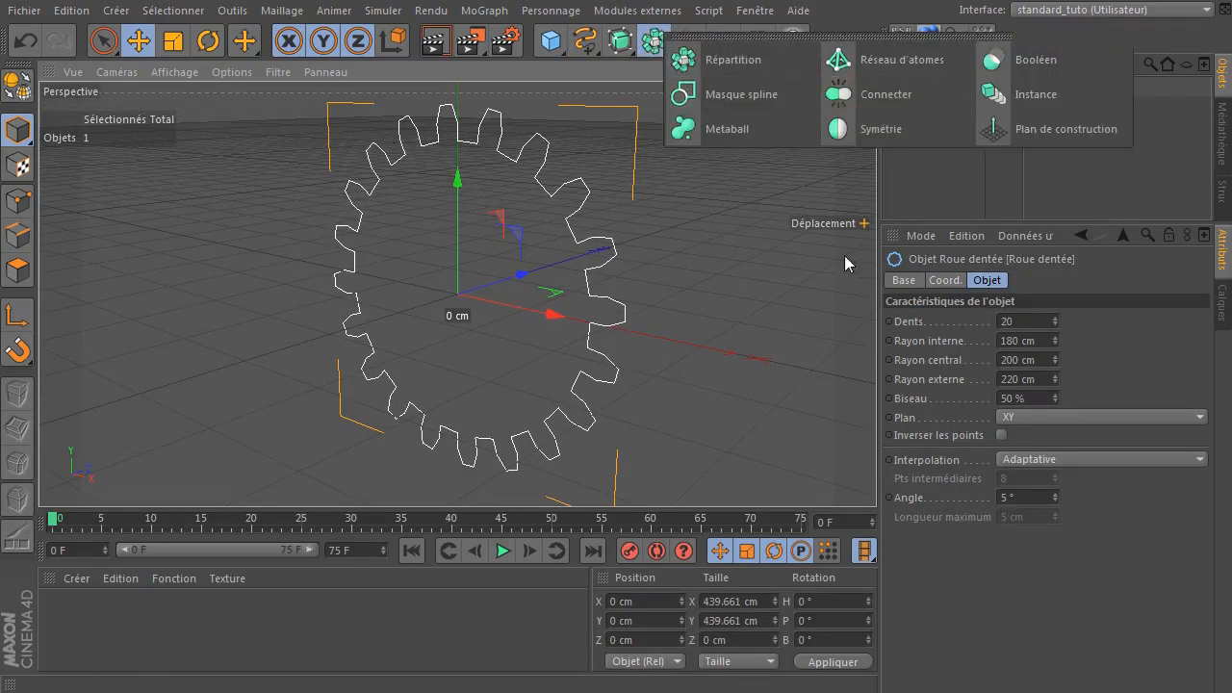
click(929, 201)
drag(617, 44, 936, 60)
drag(934, 106, 951, 94)
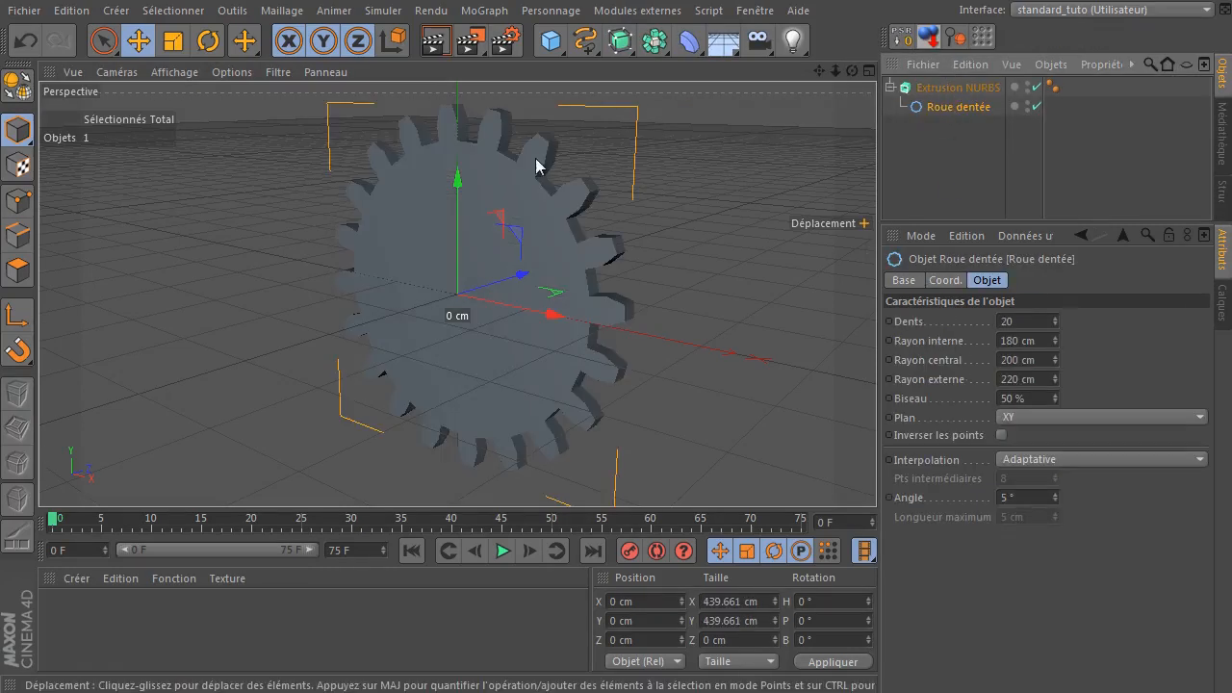
- Display the extruded gear in the perspective view with shading and edge lines
click(175, 77)
click(188, 122)
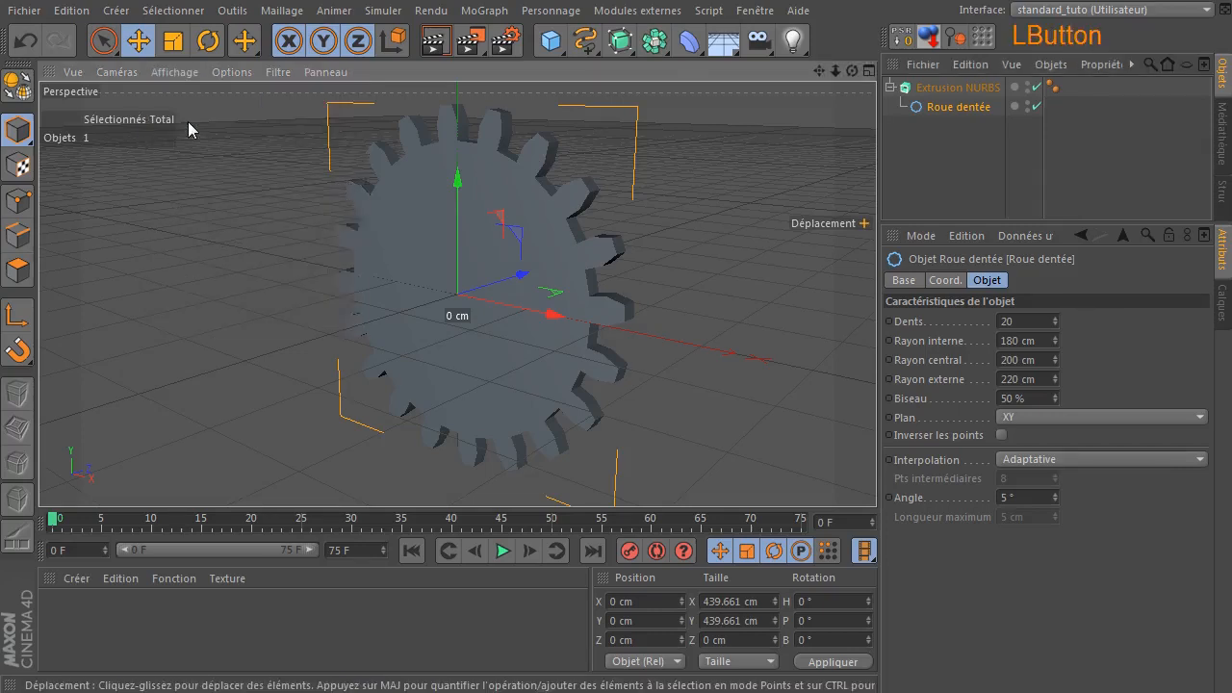
drag(852, 70, 876, 83)
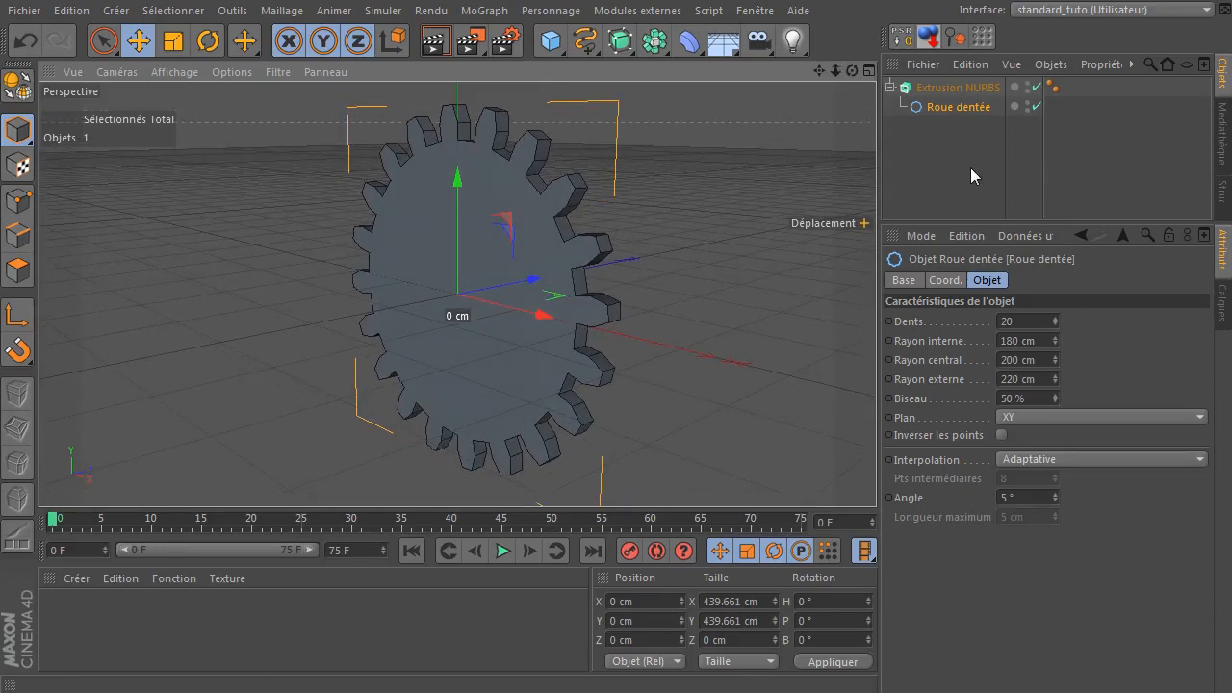
click(957, 112)
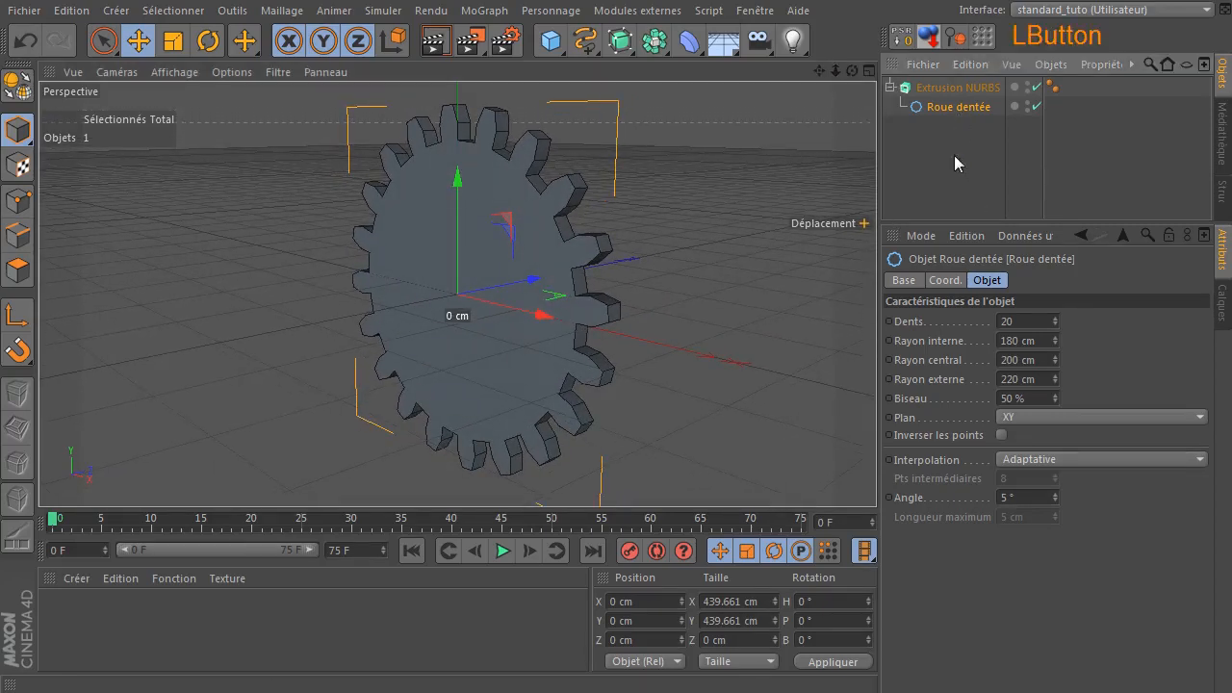
click(1034, 318)
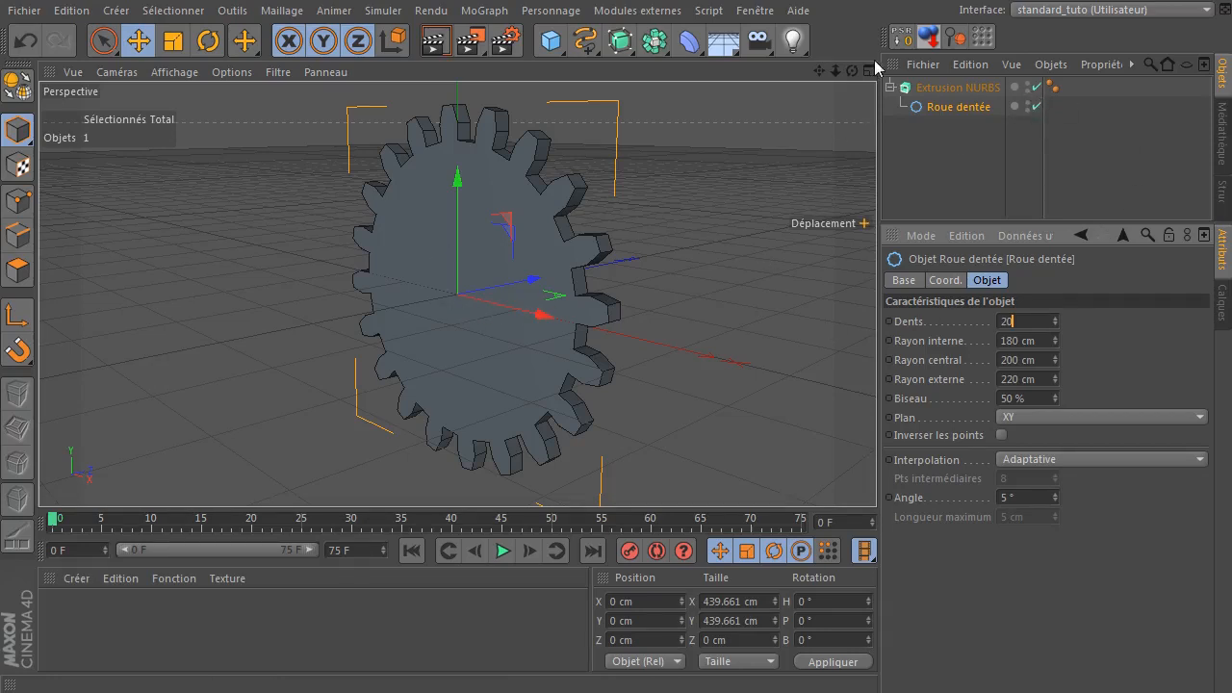
drag(851, 70, 734, 46)
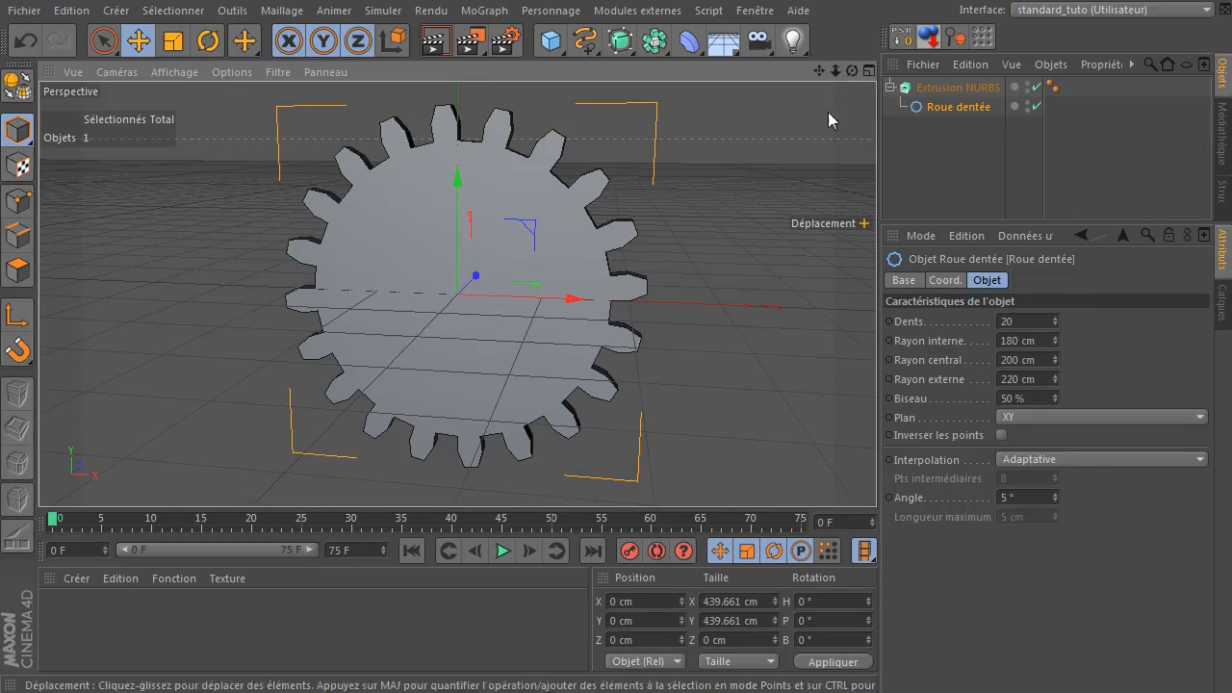
drag(852, 71, 987, 55)
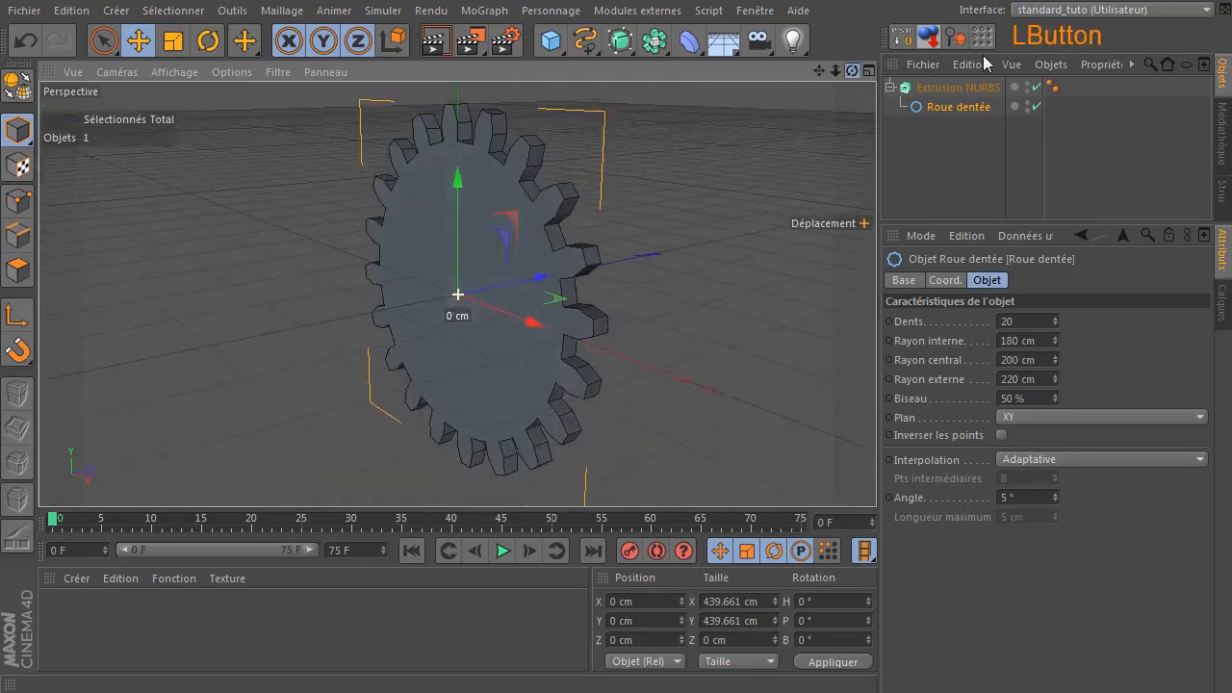
- Disable the Extrusion NURBS generator and show the bare cogwheel spline in the Avant (front) view
click(1035, 88)
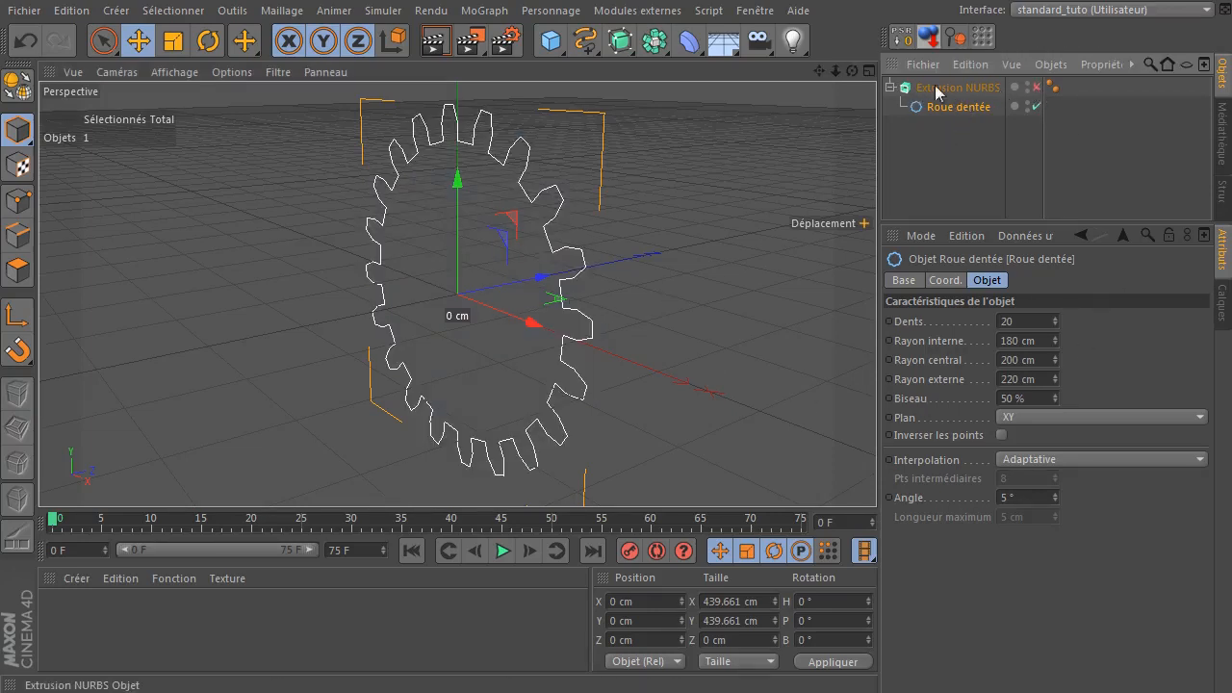
drag(853, 72, 795, 77)
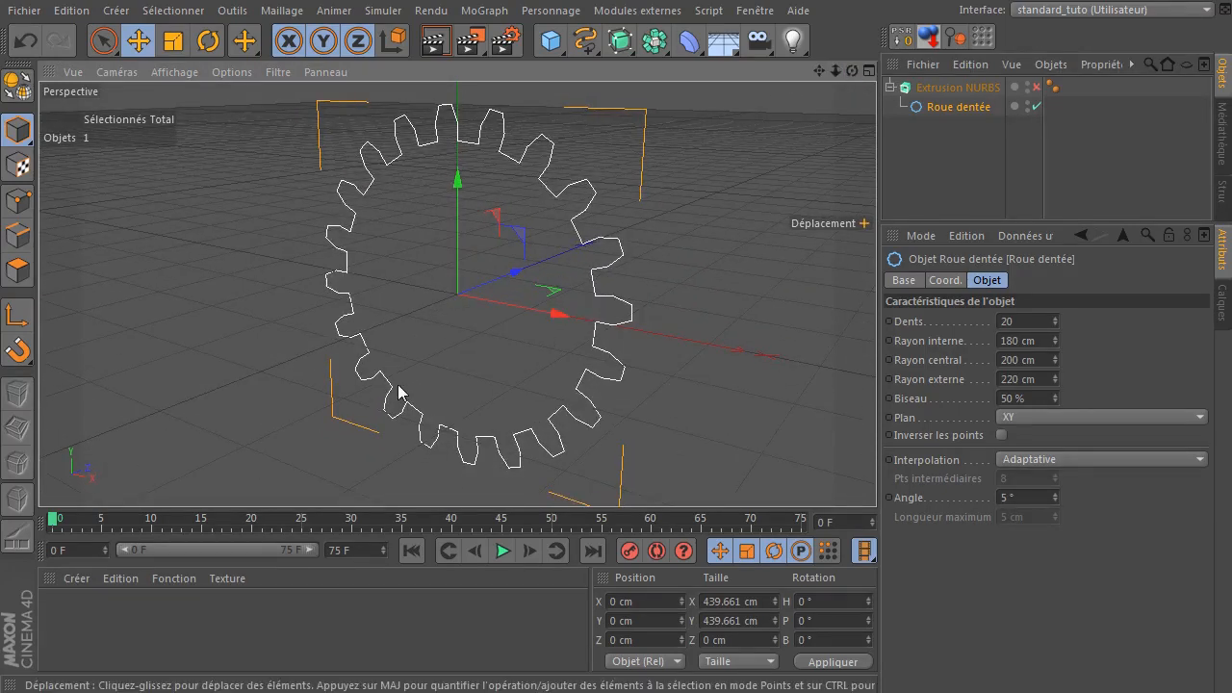
middle_click(212, 338)
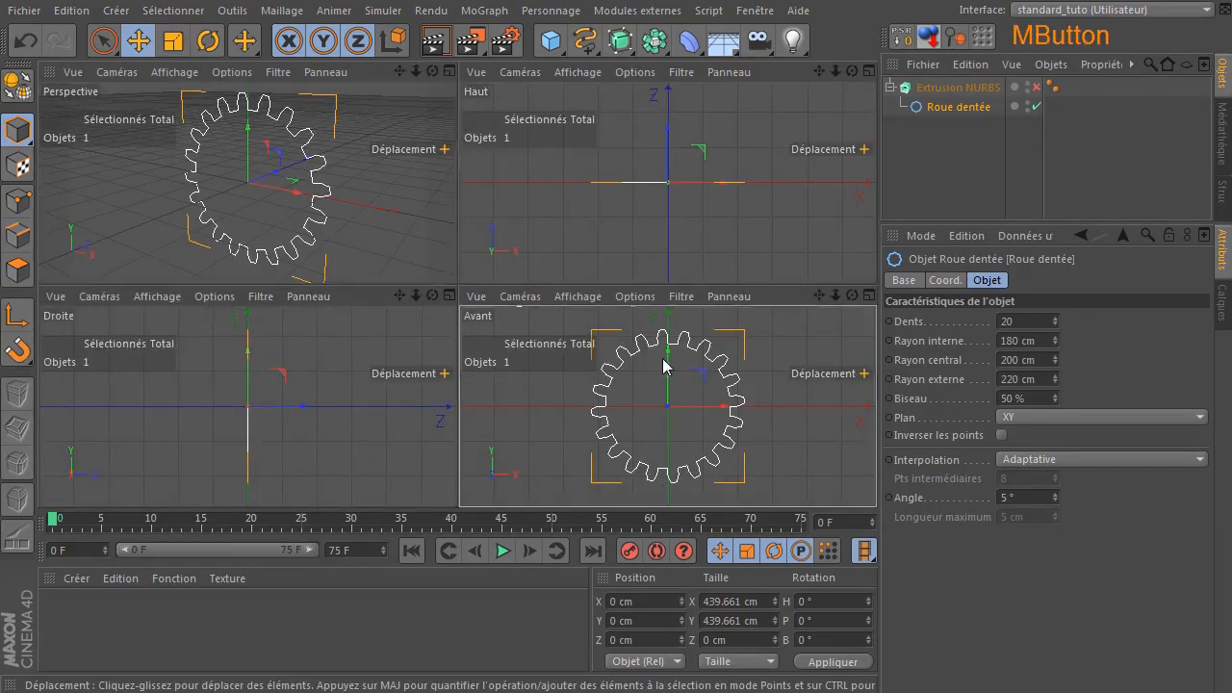
middle_click(664, 366)
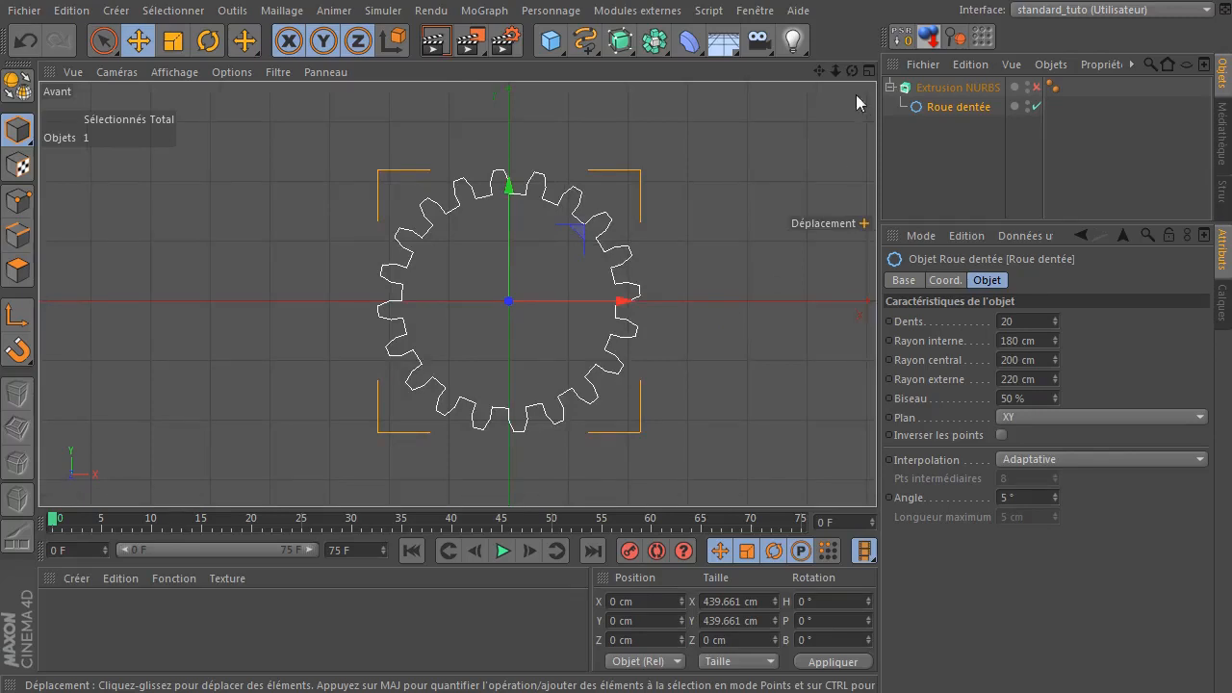
drag(829, 72, 813, 74)
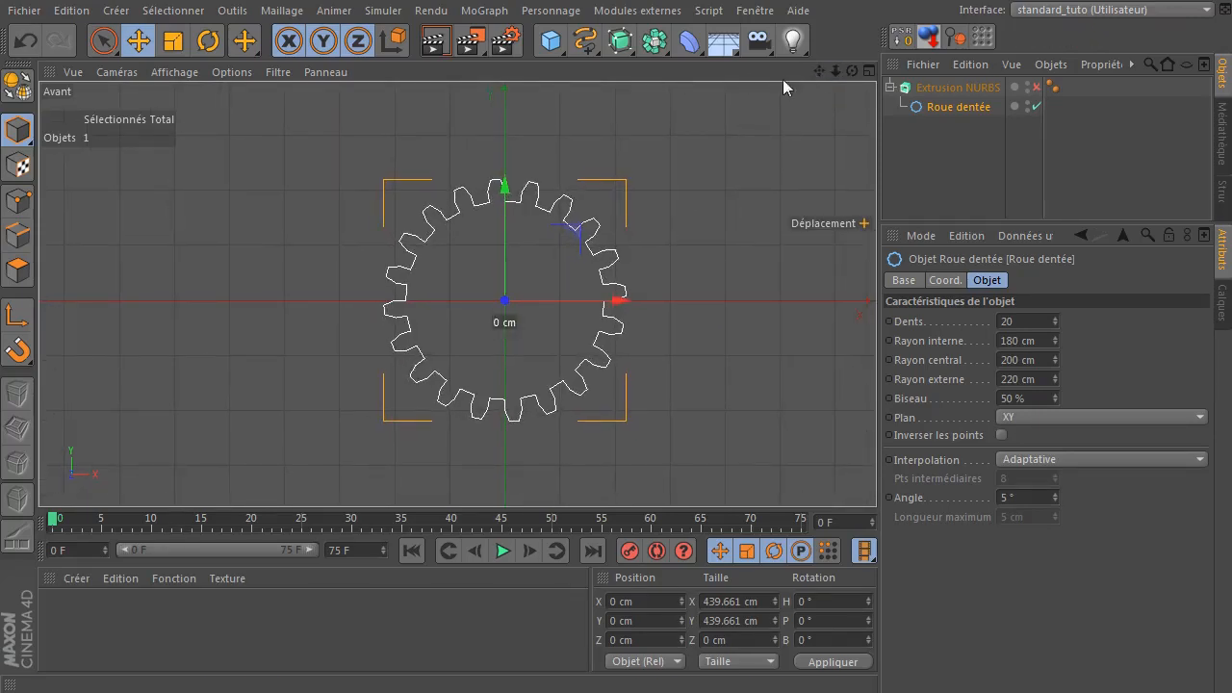
- Add a circle spline at the gear's centre and set its radius to 46 cm
drag(585, 40, 782, 141)
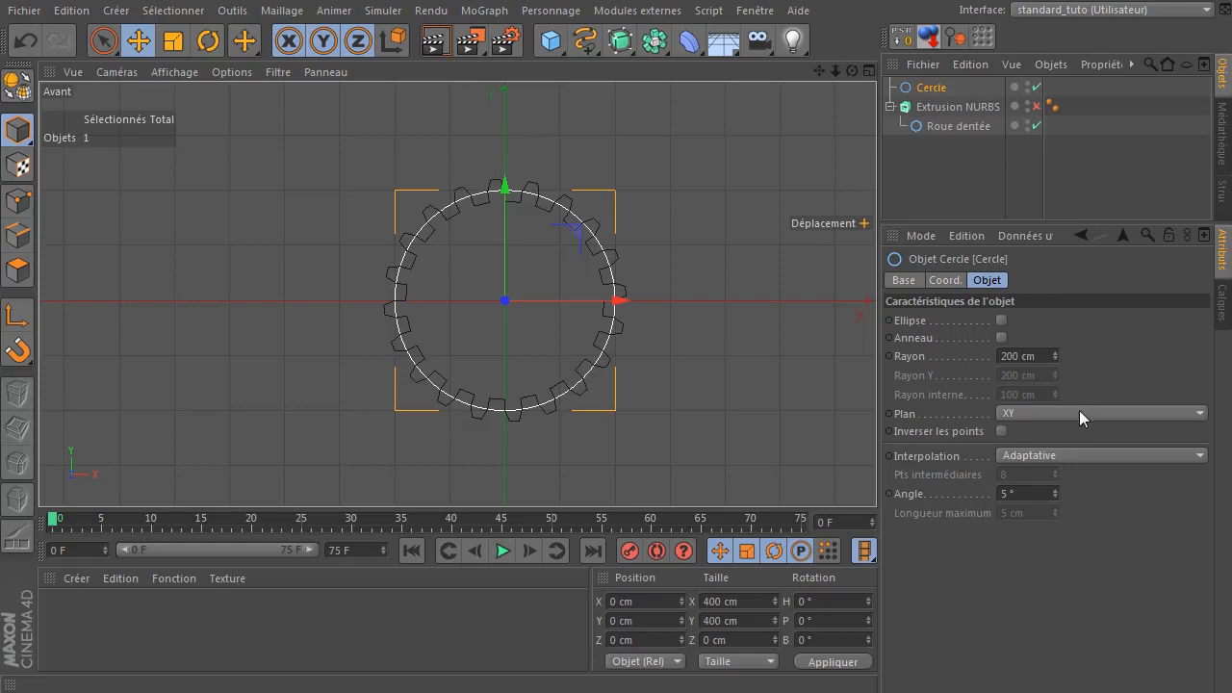
drag(1053, 355, 958, 505)
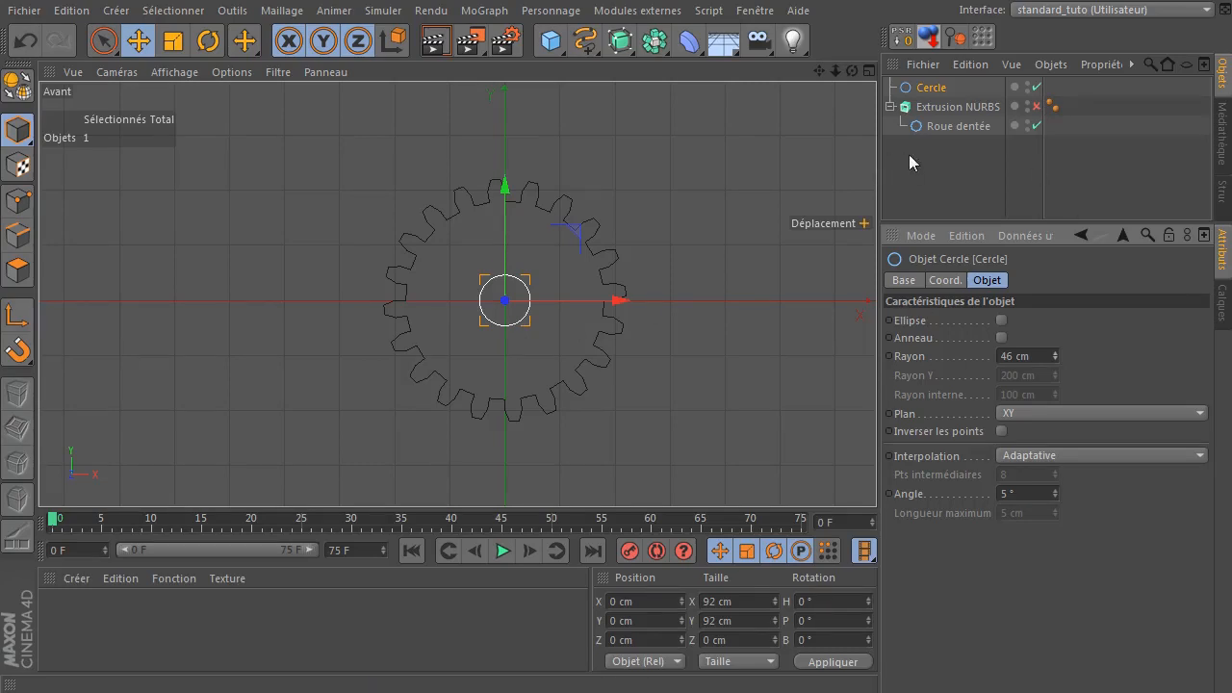
click(939, 134)
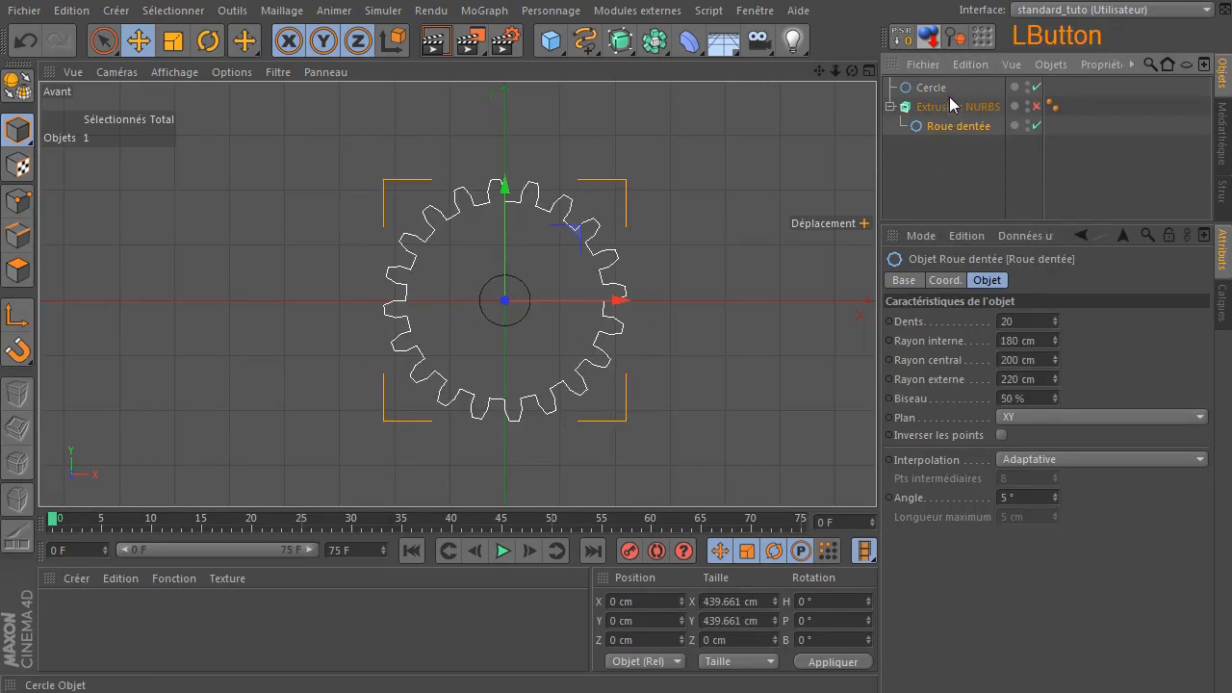
click(949, 94)
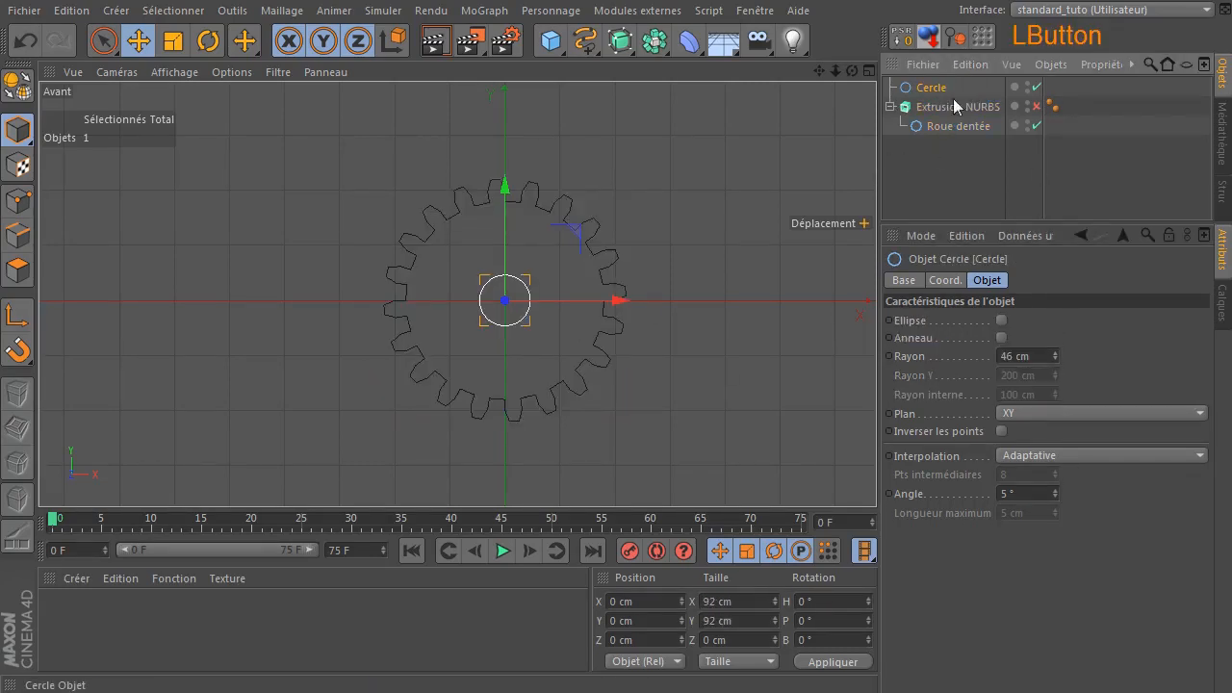
- Add a Masque spline object and nest the cogwheel first and the circle second inside it
click(653, 41)
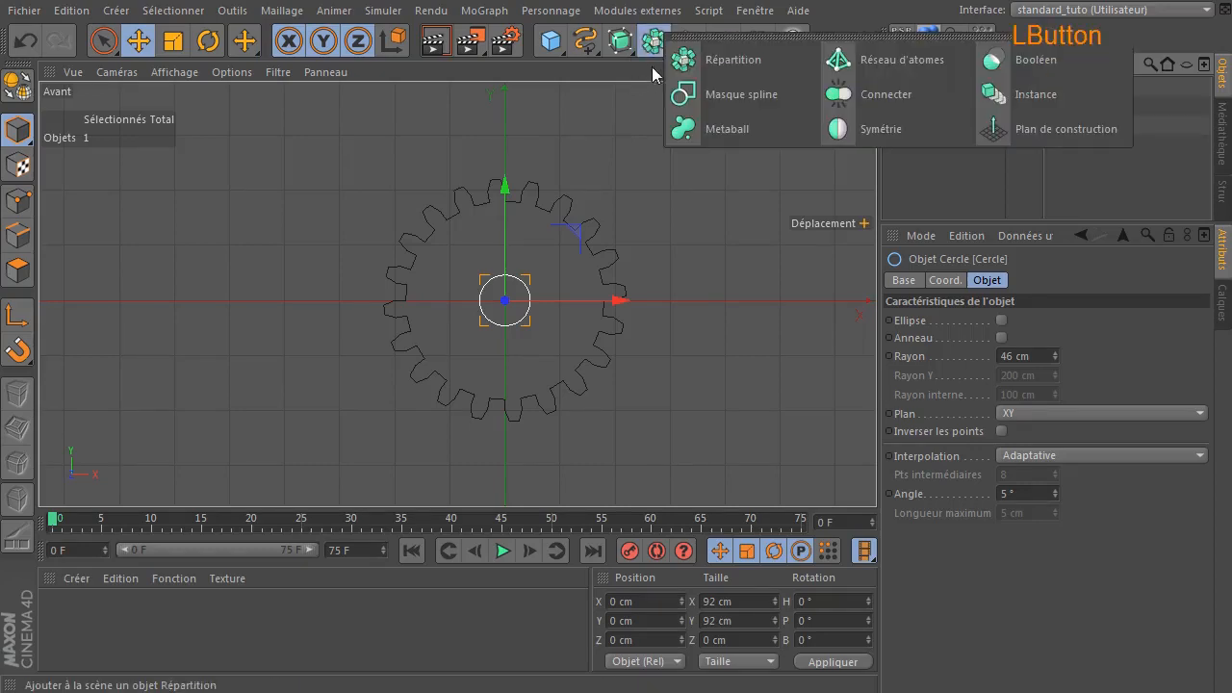
click(770, 97)
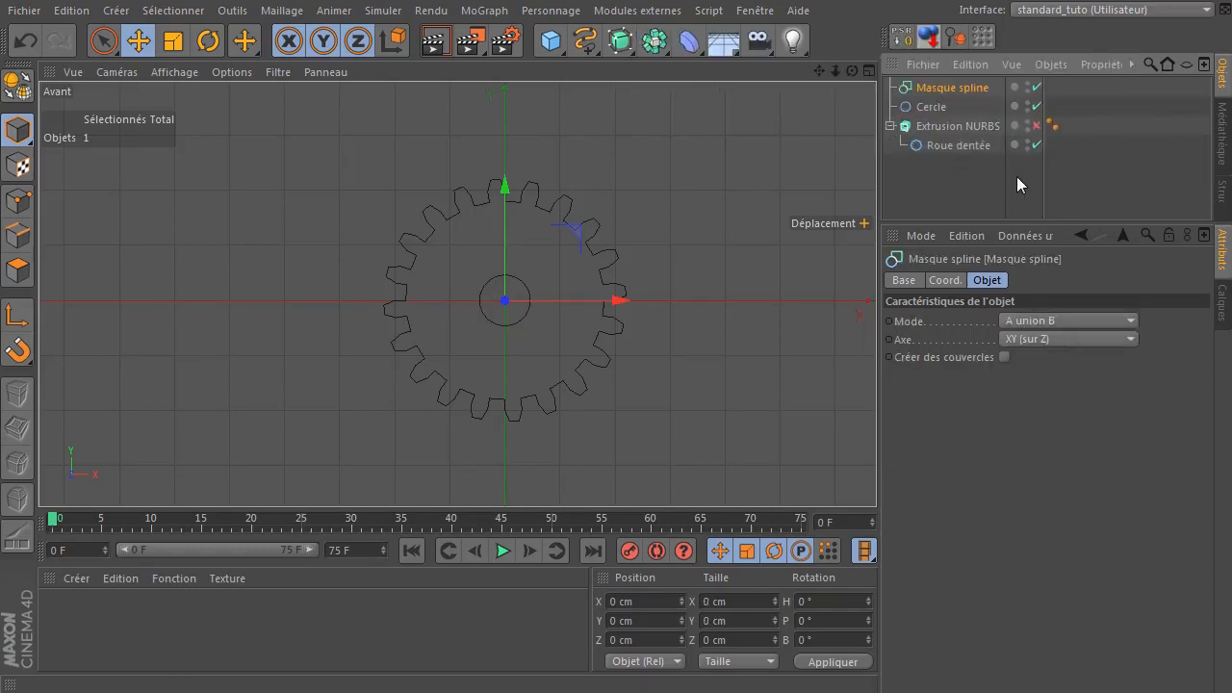
click(926, 144)
mouse_move(946, 100)
mouse_down()
mouse_move(947, 86)
mouse_move(944, 123)
mouse_move(955, 118)
mouse_move(940, 109)
mouse_up()
click(940, 86)
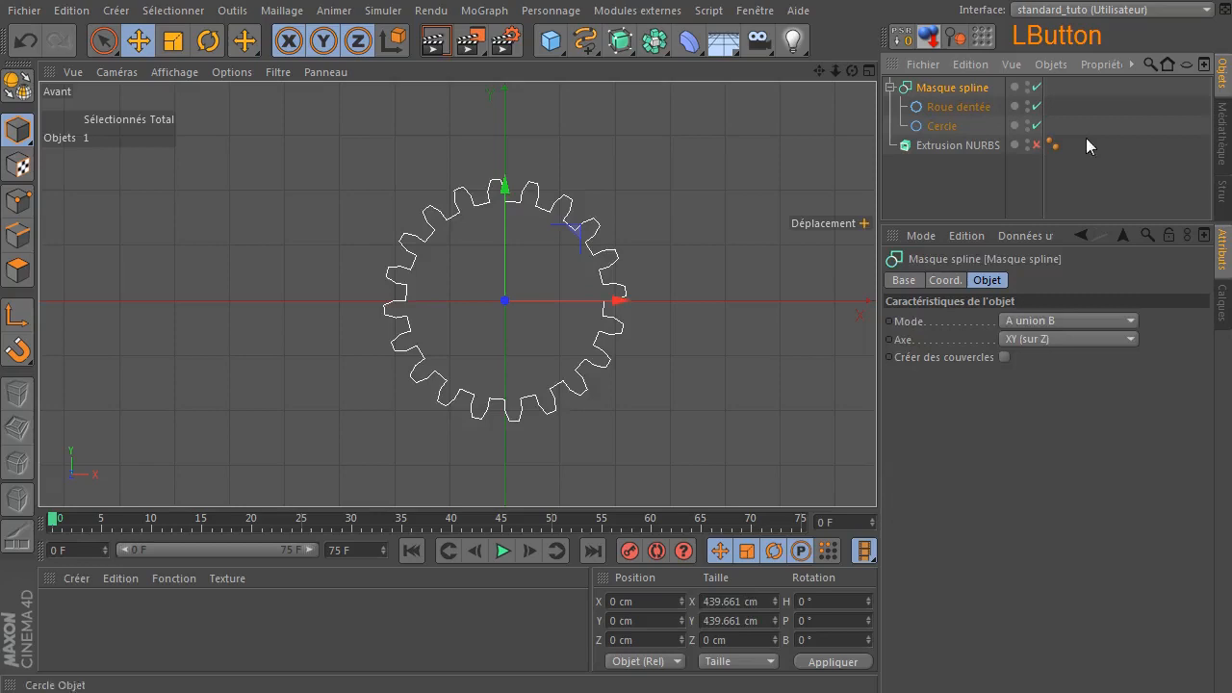
- Set the spline mask's mode to A moins B to subtract the circle from the cogwheel
middle_click(678, 192)
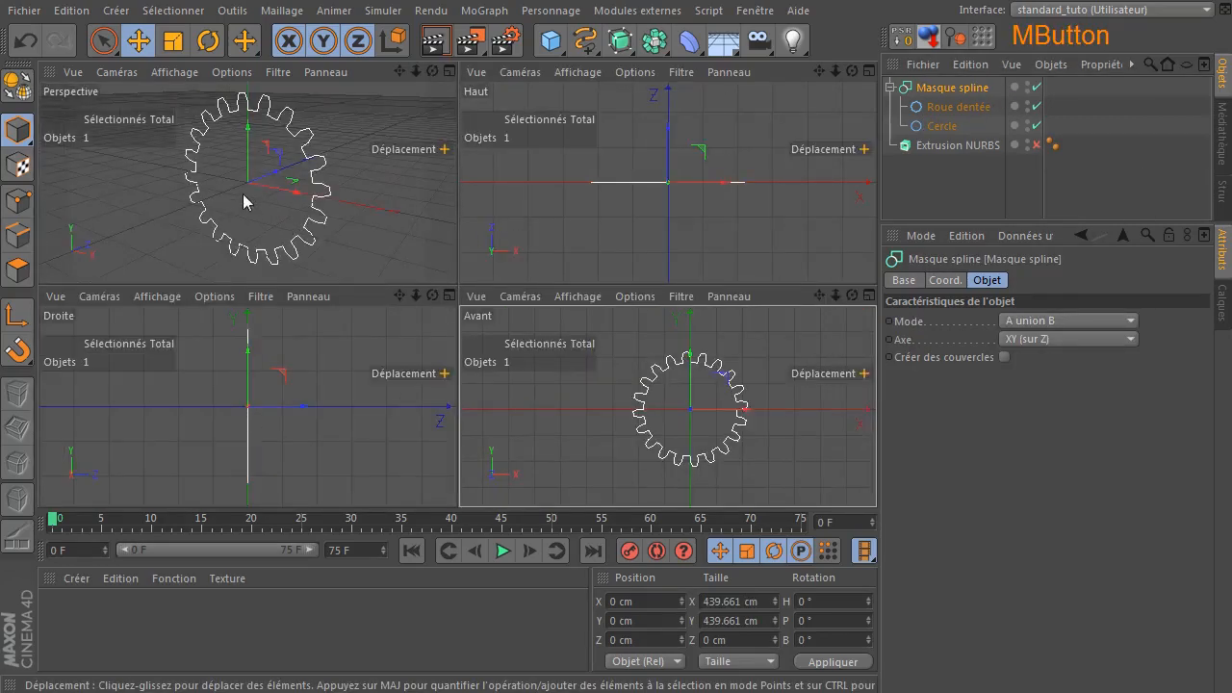
middle_click(245, 196)
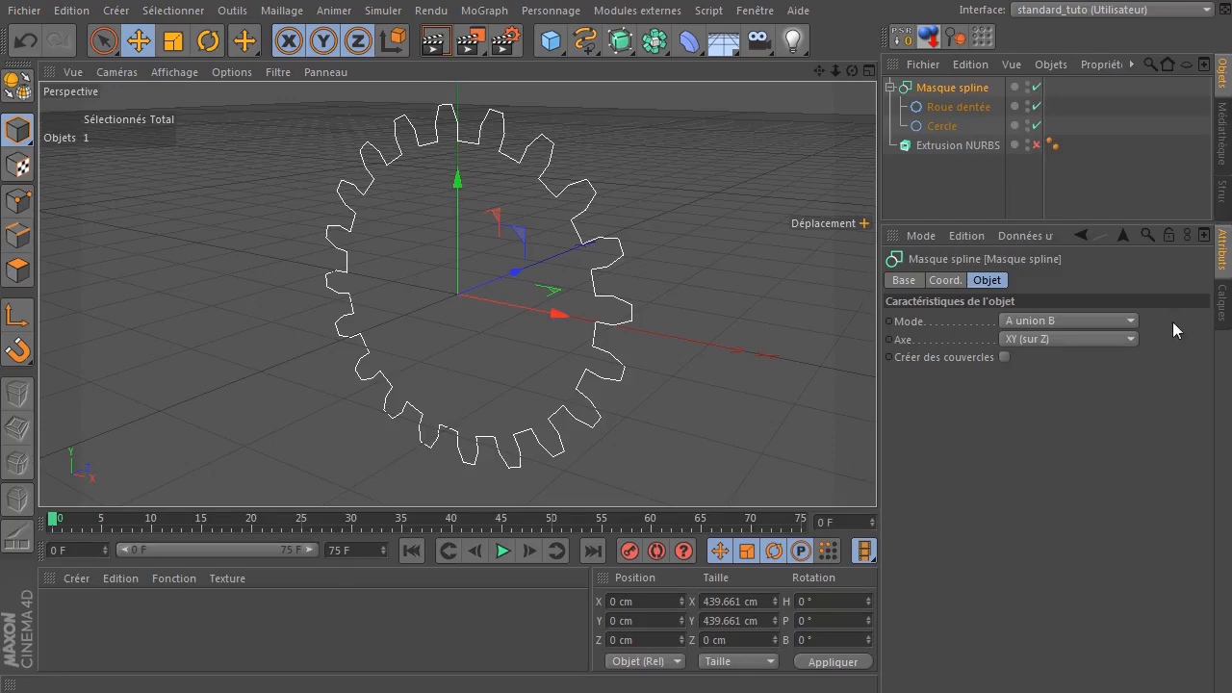
click(1088, 321)
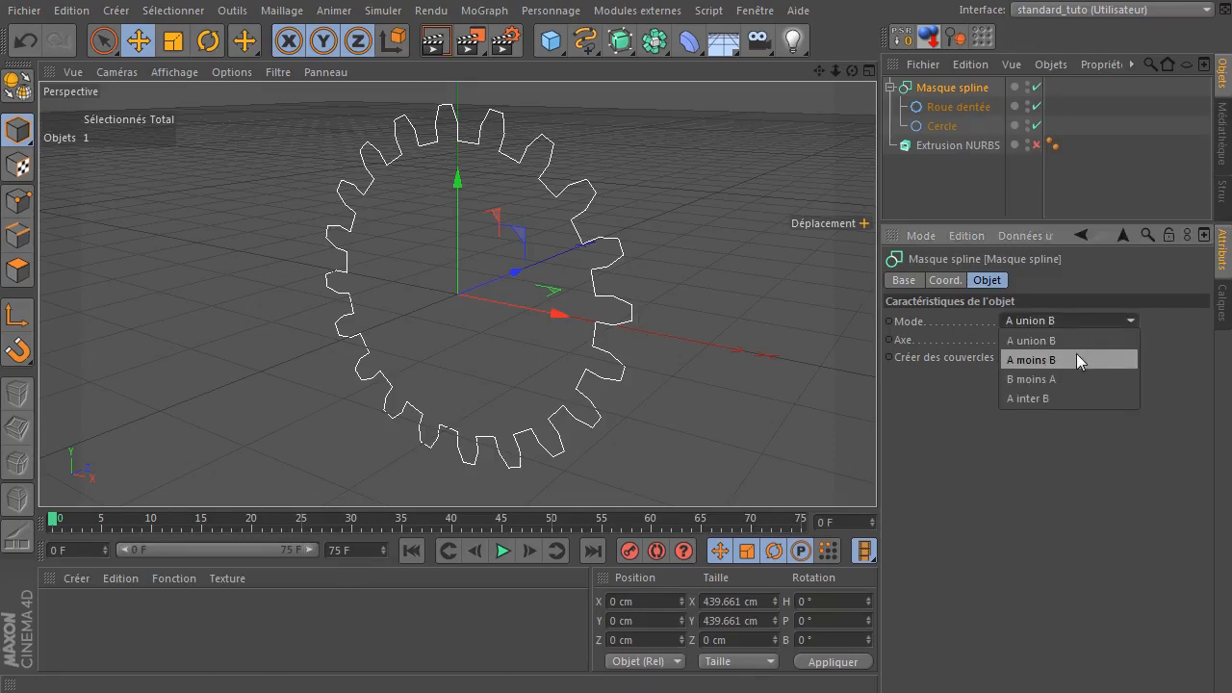
click(1076, 358)
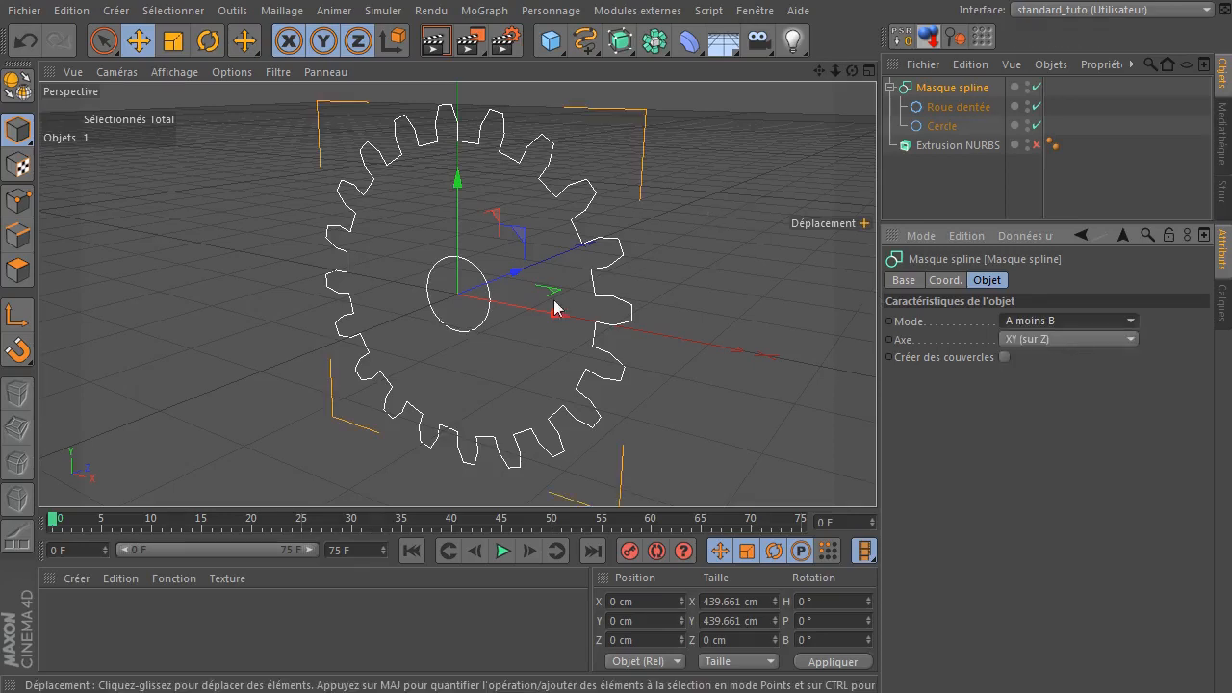
click(928, 110)
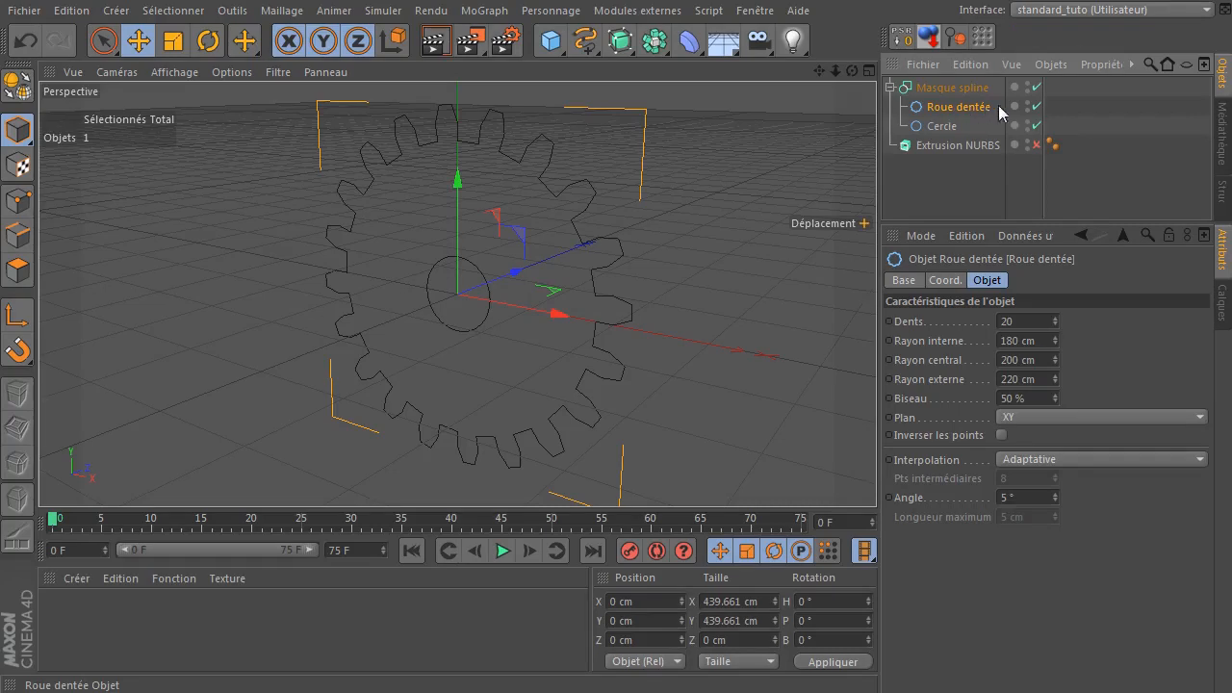
click(945, 125)
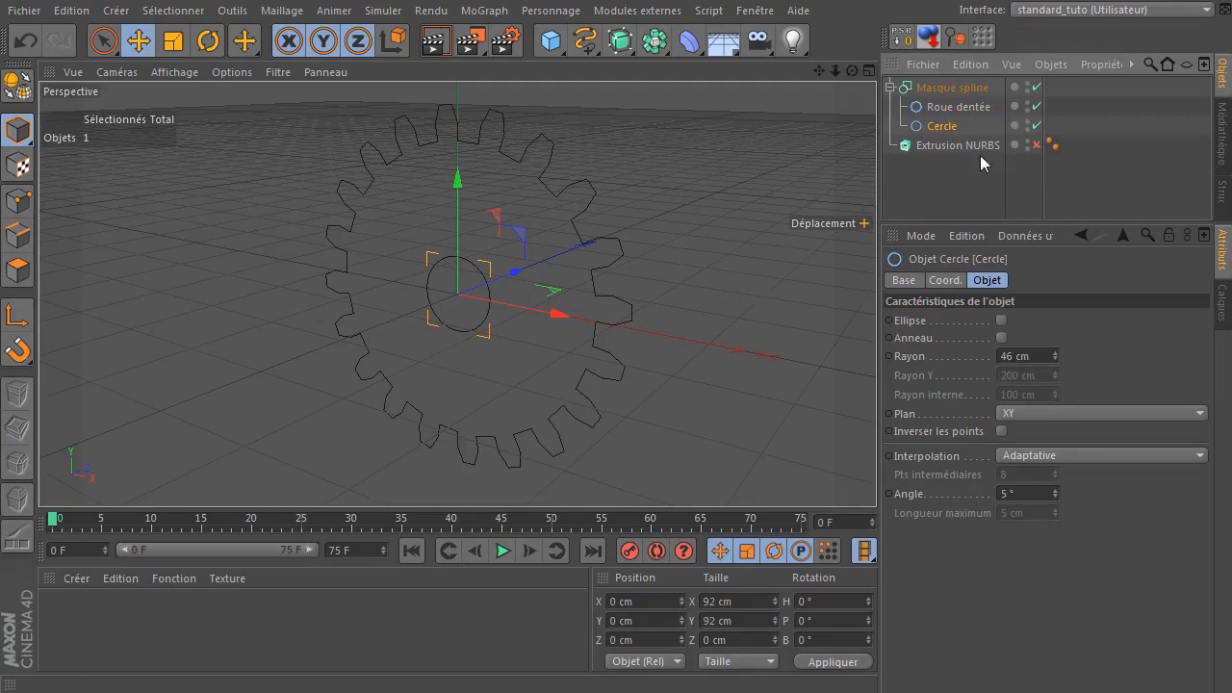
- Nest the spline mask inside the Extrusion NURBS and re-enable the generator to inspect the pierced gear
click(949, 86)
drag(941, 94, 957, 145)
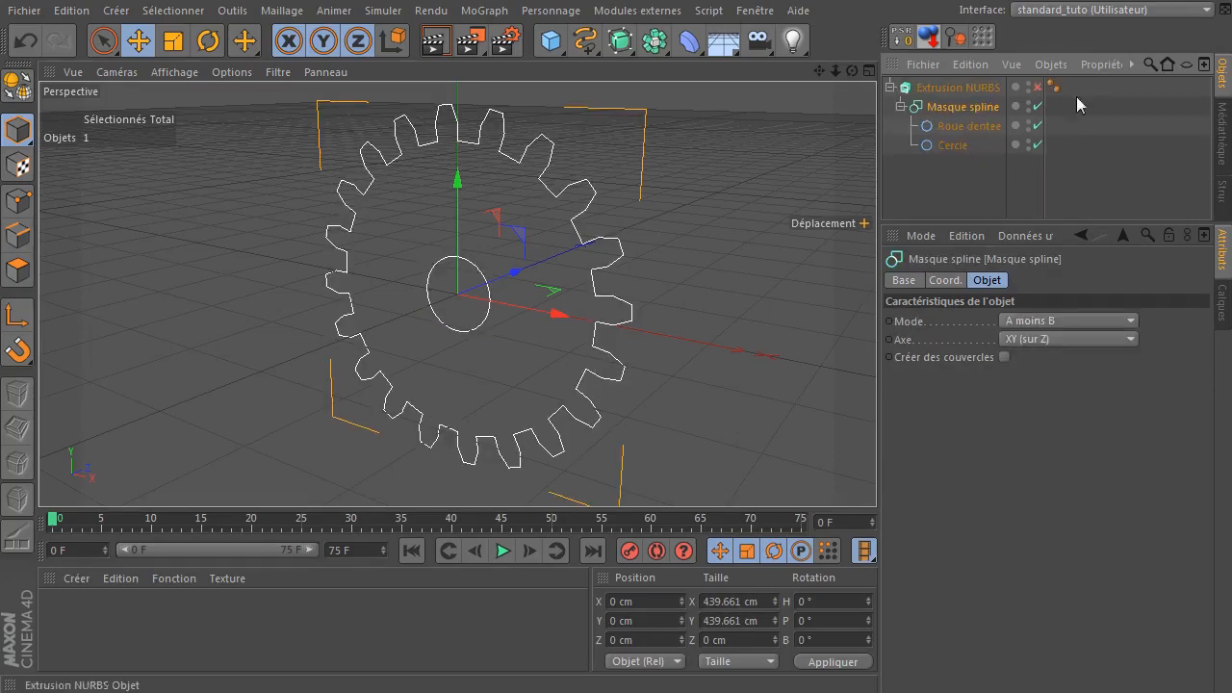
click(923, 183)
drag(852, 71, 880, 52)
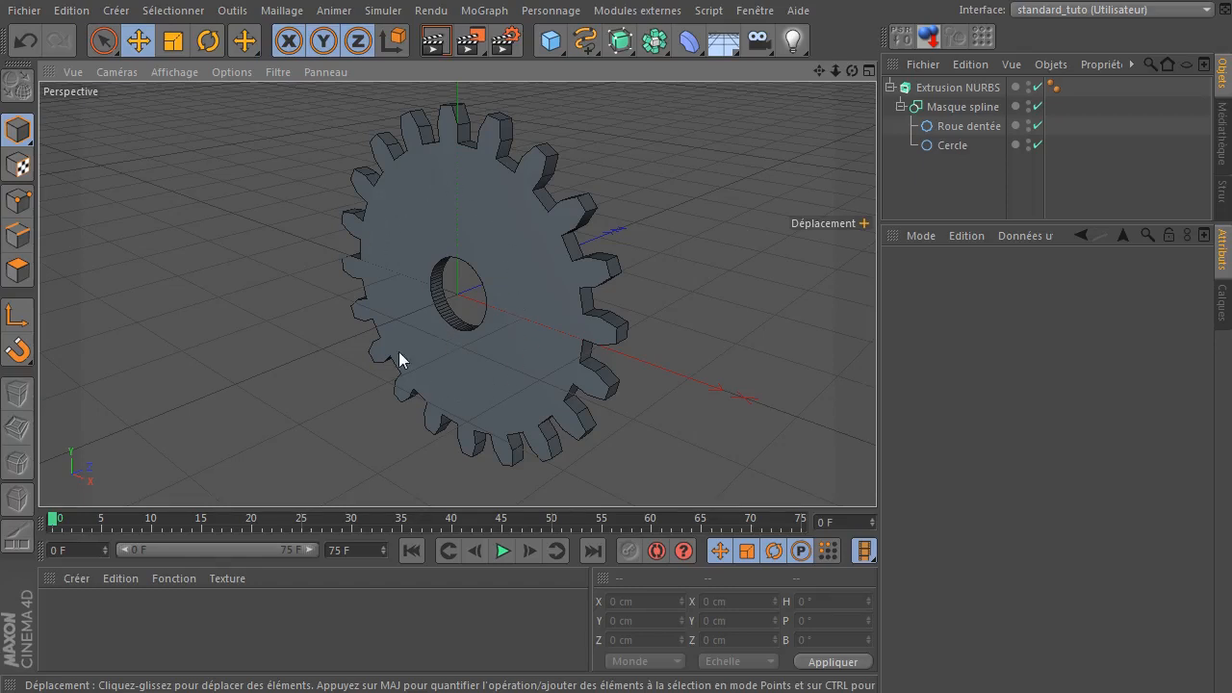
mouse_move(852, 70)
mouse_down()
mouse_move(802, 99)
mouse_move(706, 102)
mouse_move(776, 117)
mouse_move(812, 94)
mouse_up()
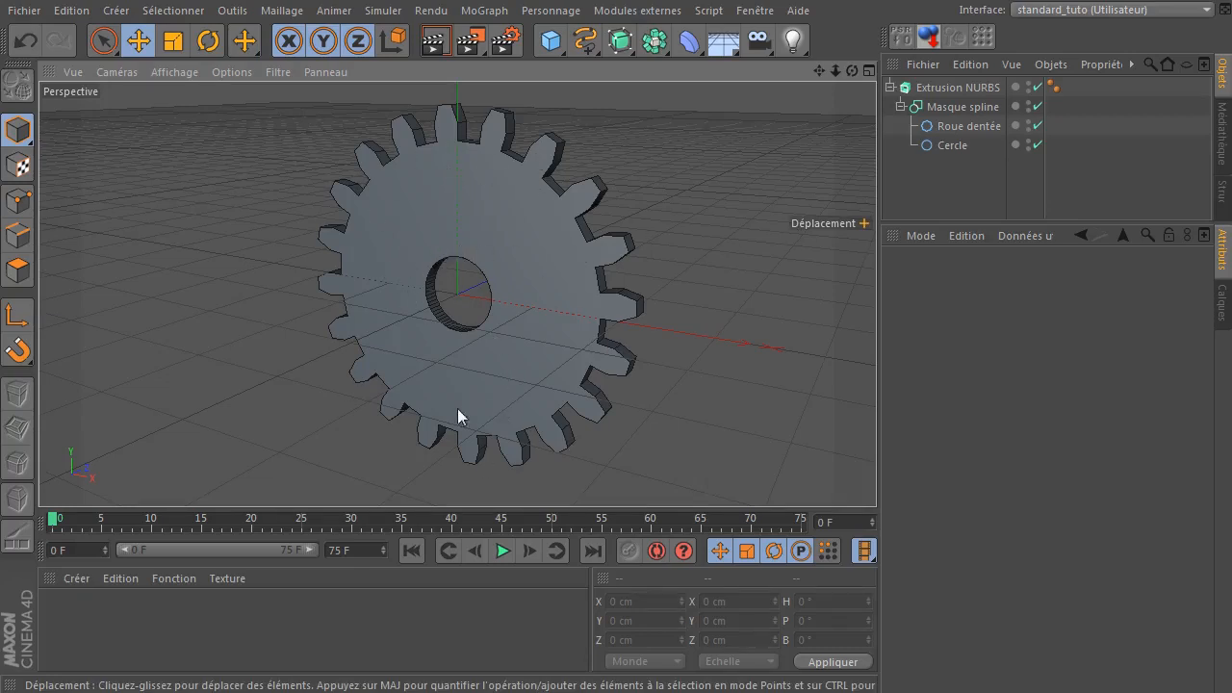
- Disable the Extrusion NURBS generator to show only the gear's splines, leaving no object selected
click(1036, 86)
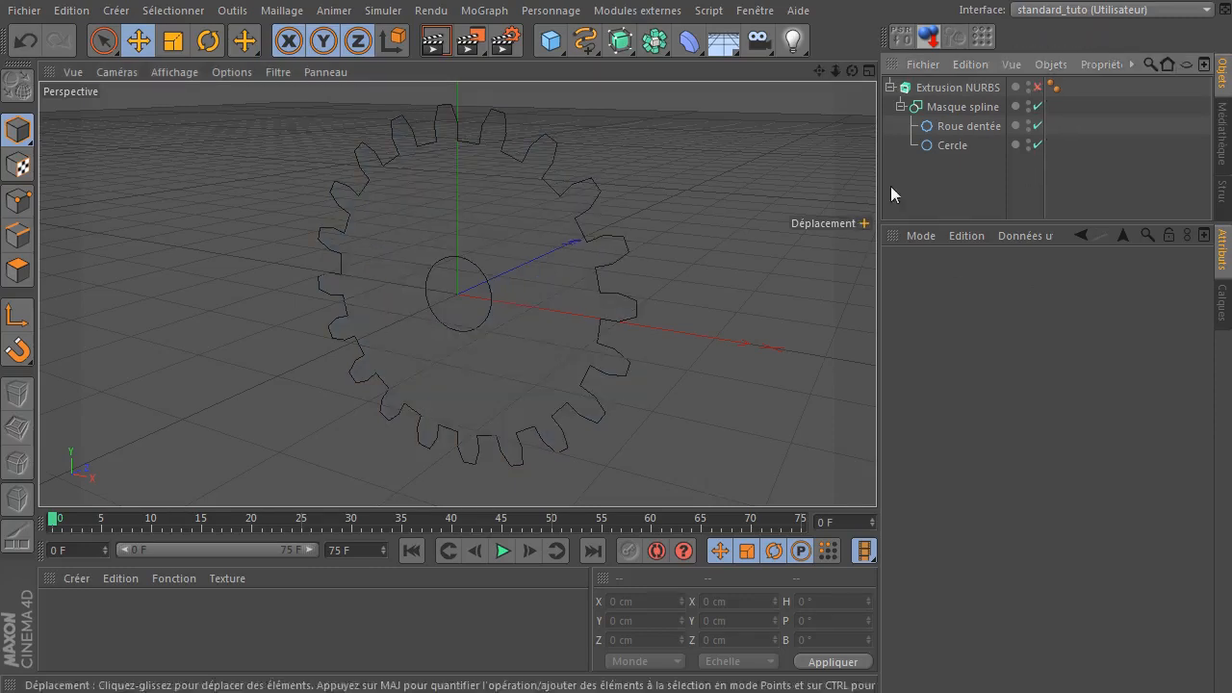
click(966, 128)
click(953, 145)
click(972, 181)
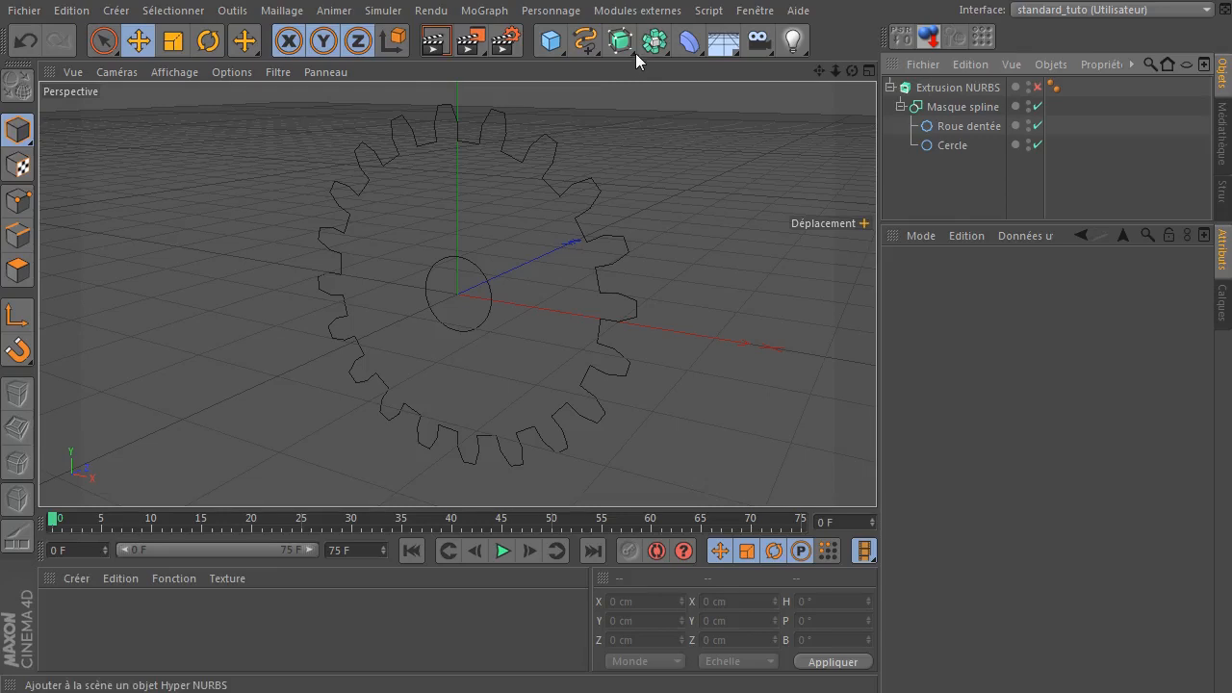
- Add a second circle spline at the gear's centre with a 38 cm radius and show it in the Avant view
drag(574, 50, 769, 127)
drag(1054, 360, 895, 516)
middle_click(686, 434)
middle_click(764, 408)
scroll(547, 341, up, 4)
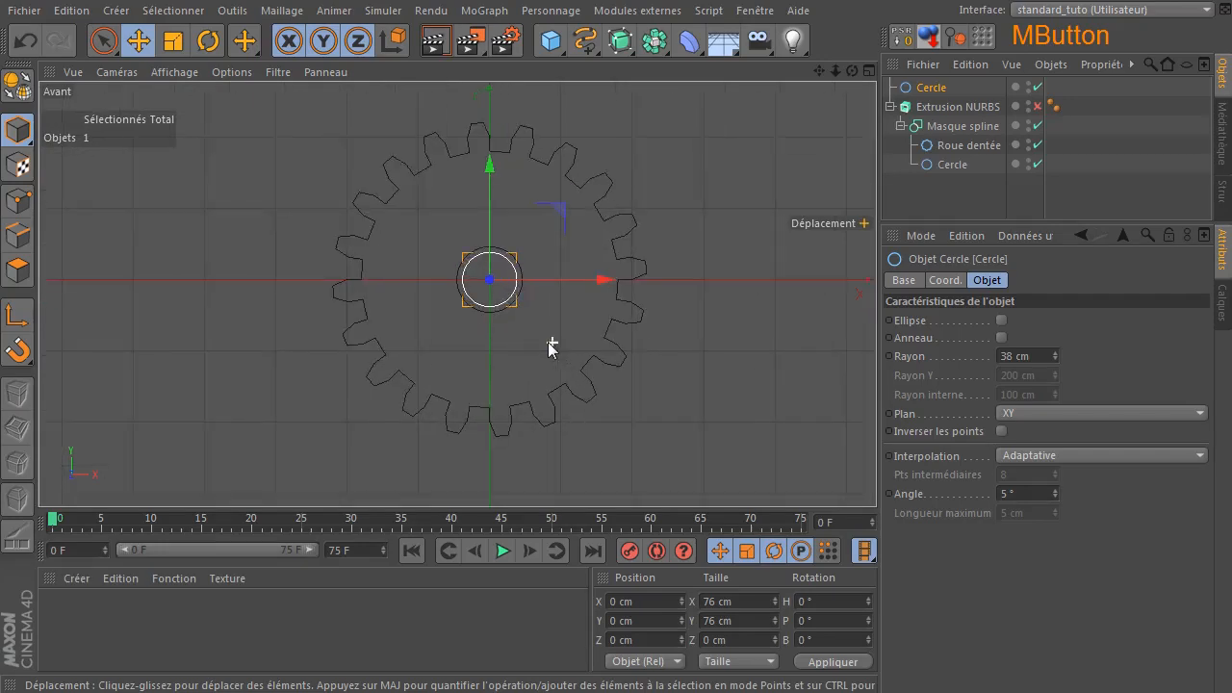
- Add a Répartition object, nest the new circle inside it, and show the copies in the perspective view
click(644, 48)
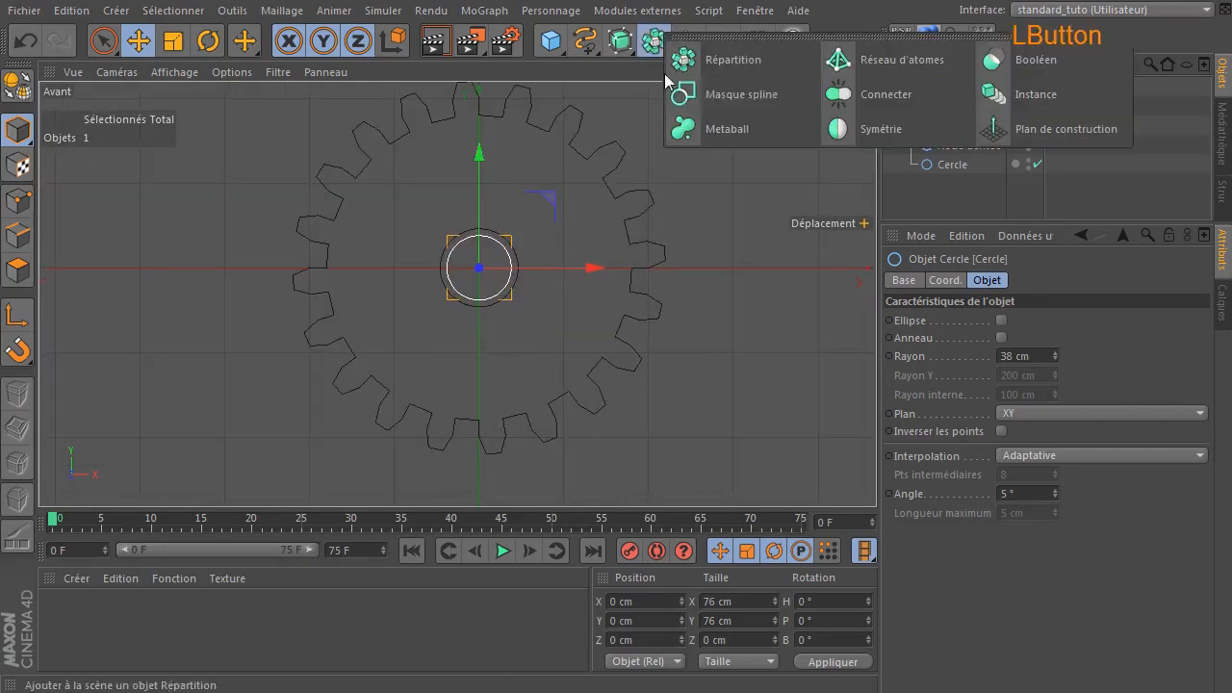
click(752, 64)
mouse_move(942, 104)
mouse_down()
mouse_move(958, 97)
mouse_move(948, 90)
mouse_up()
middle_click(531, 268)
middle_click(290, 196)
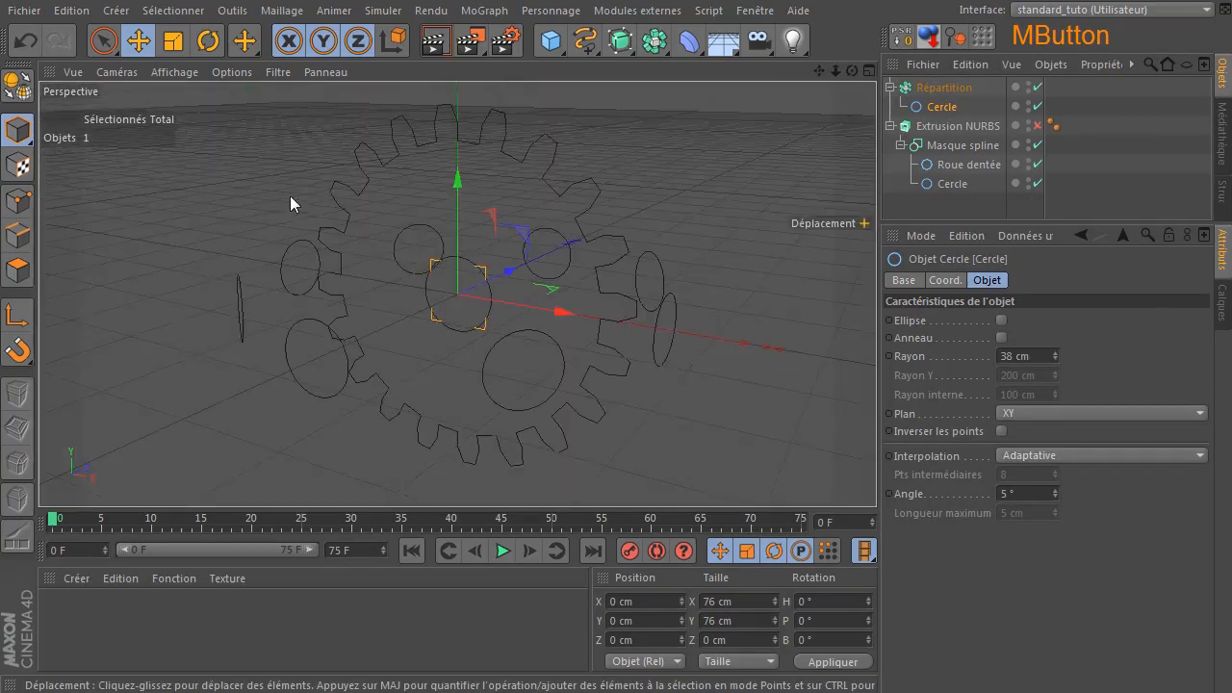
drag(849, 68, 851, 70)
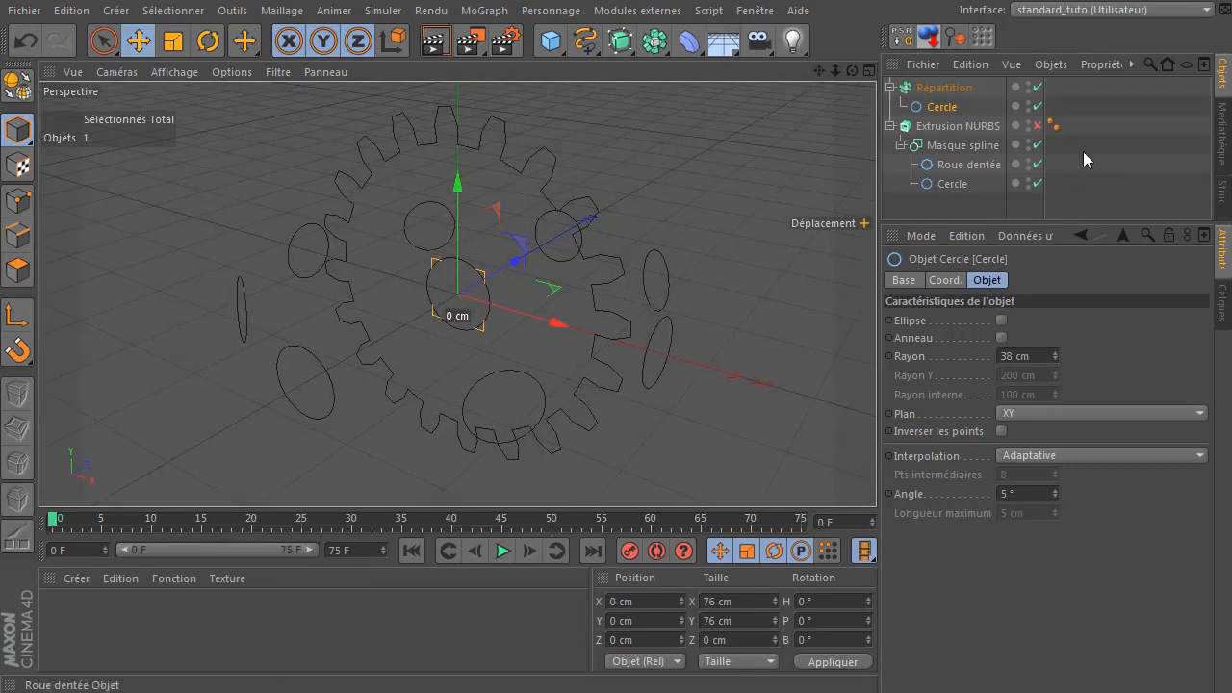
- Set the plane of the circle inside the Répartition object to XZ, trying ZY first
click(924, 109)
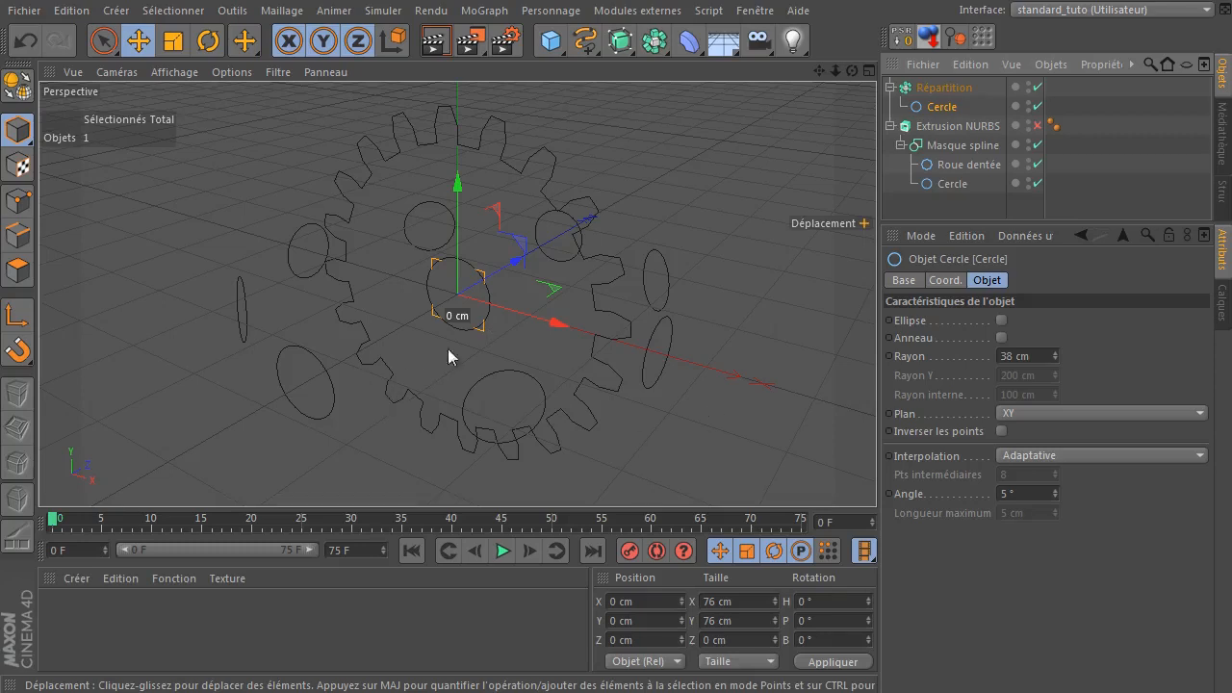
click(1001, 412)
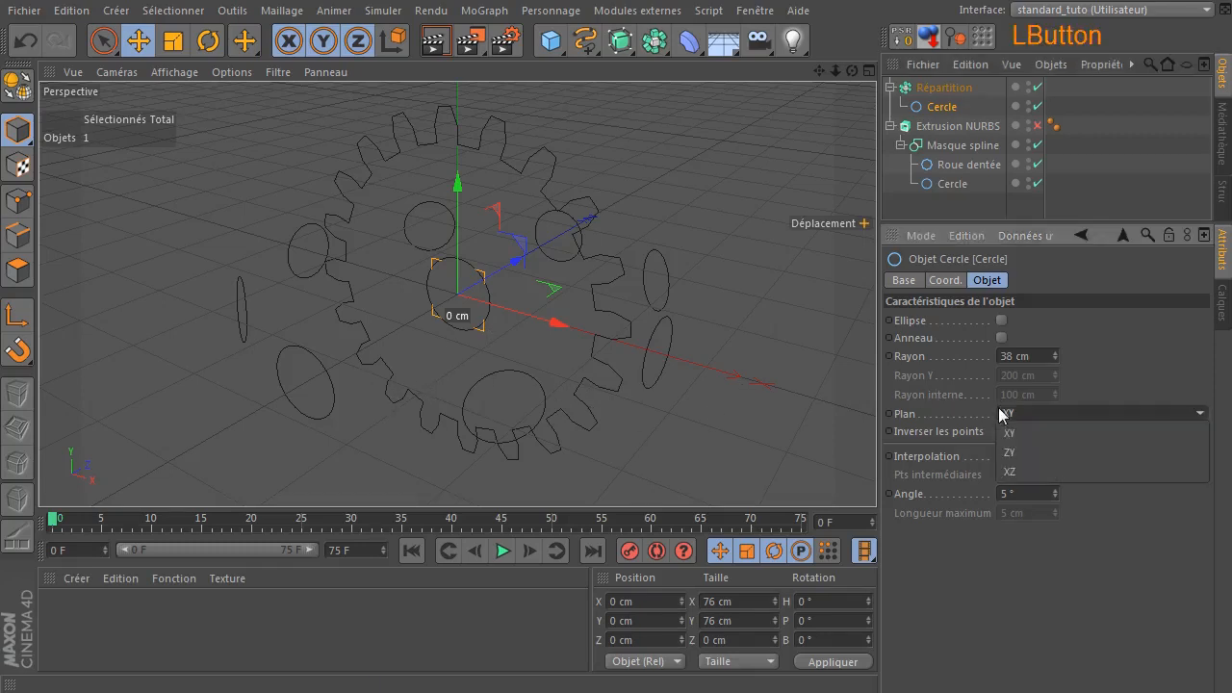
click(1047, 452)
click(1060, 413)
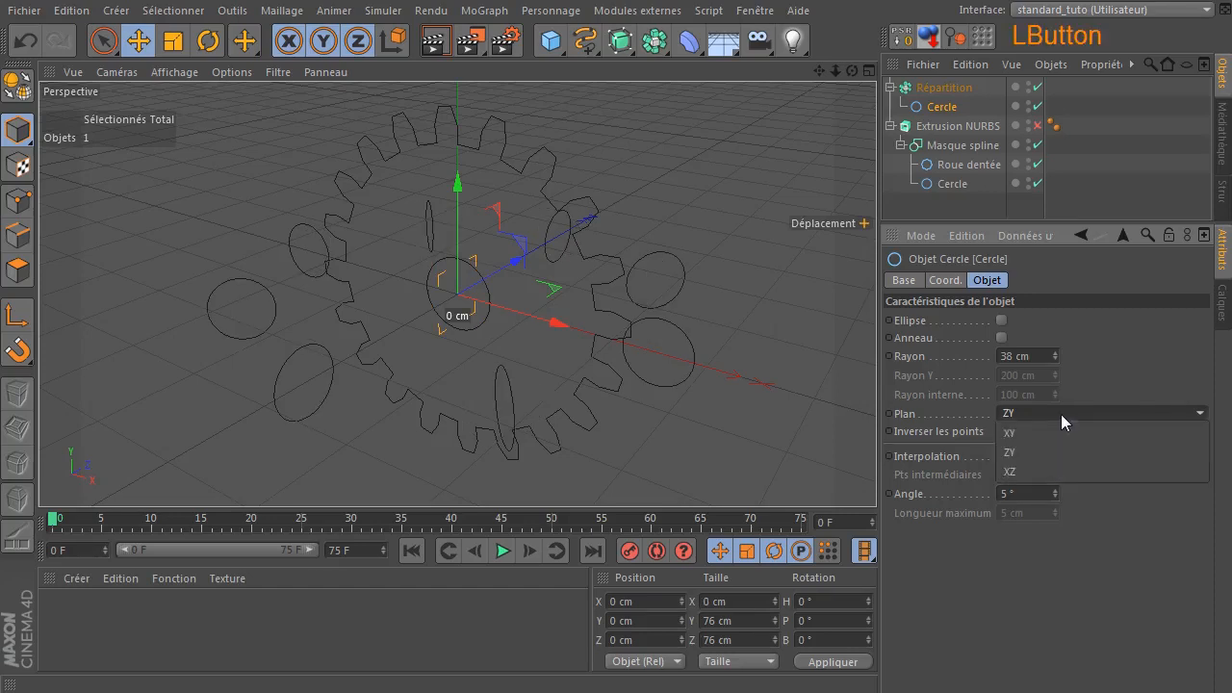
click(1037, 472)
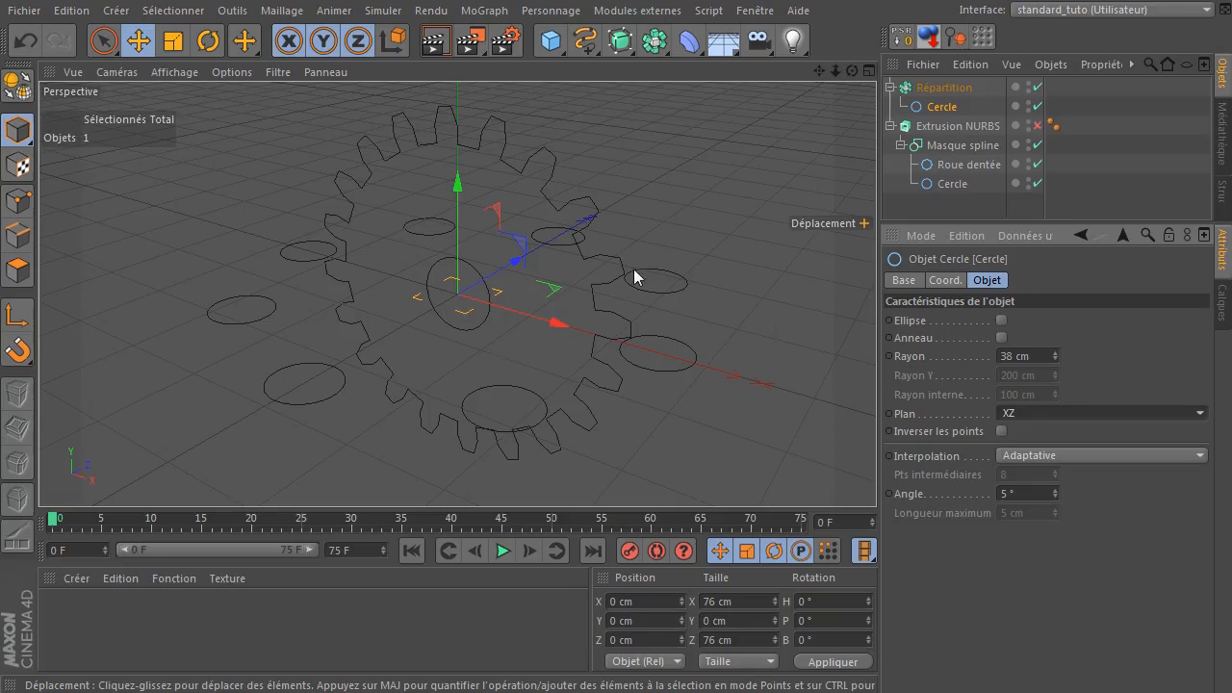
- Rotate the Répartition object 90° in pitch so its circles line up with the gear's plane
click(943, 86)
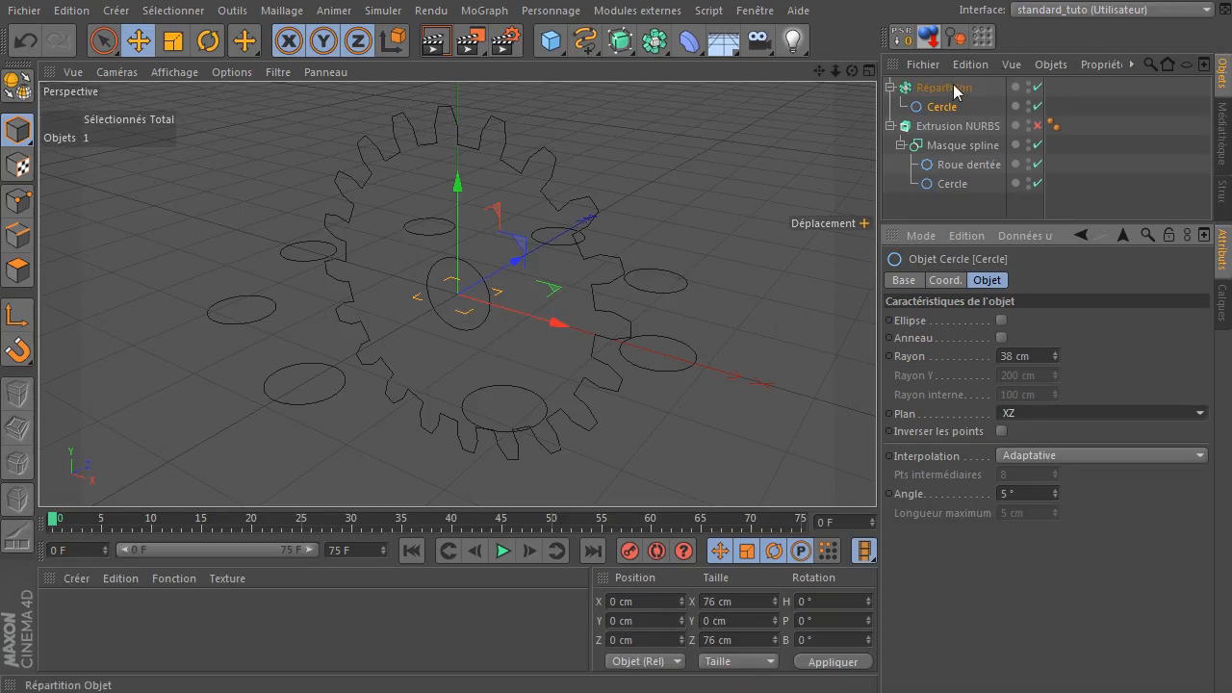
click(209, 41)
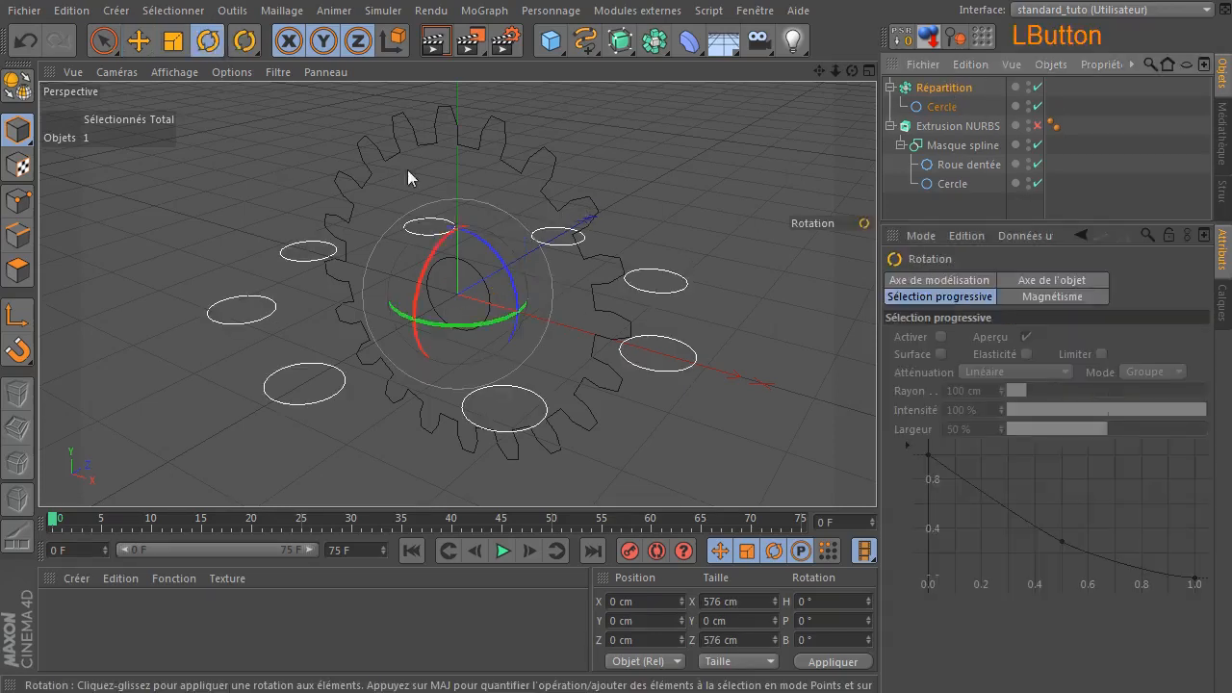
drag(435, 264, 436, 333)
- Set the Répartition radius to 117 cm to bring the circles inside the gear, and show the Avant view
click(948, 89)
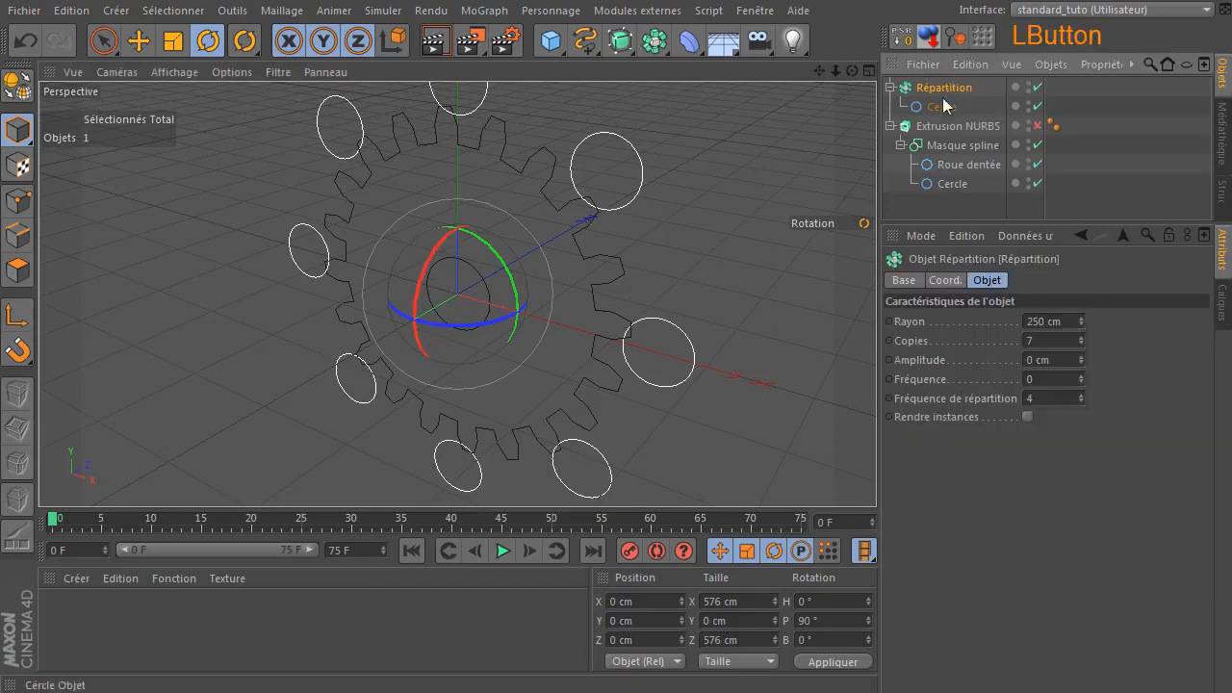
drag(1079, 320, 1045, 374)
drag(996, 414, 946, 449)
middle_click(644, 381)
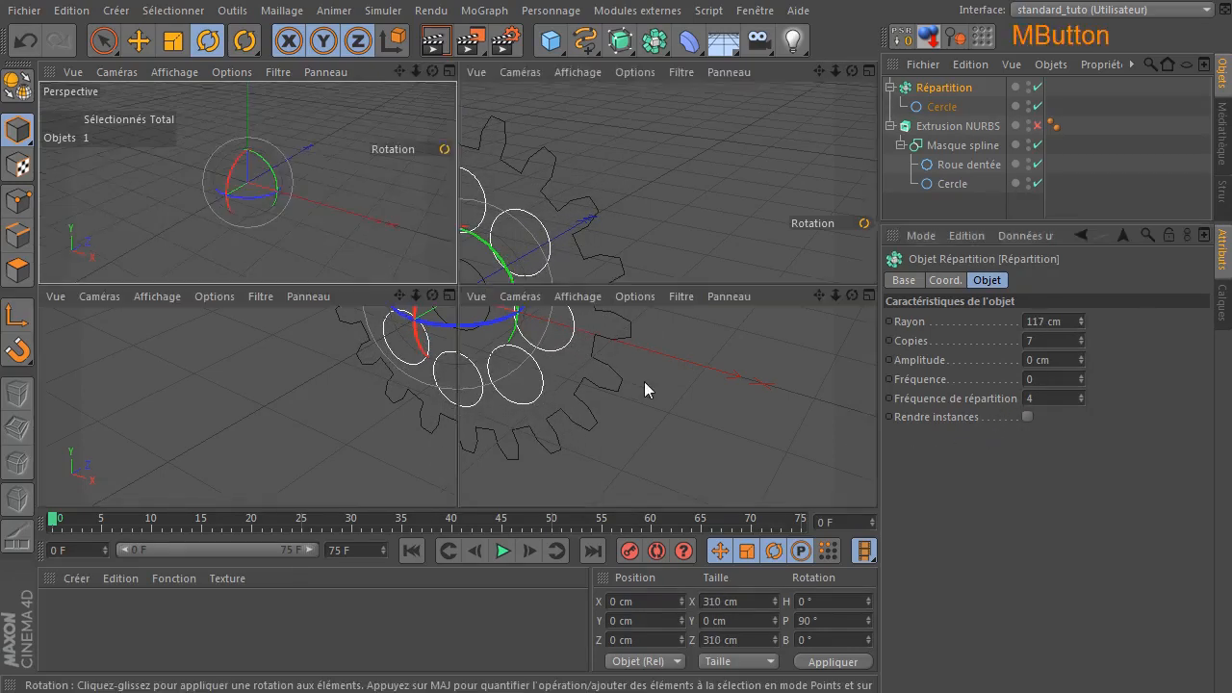
middle_click(689, 356)
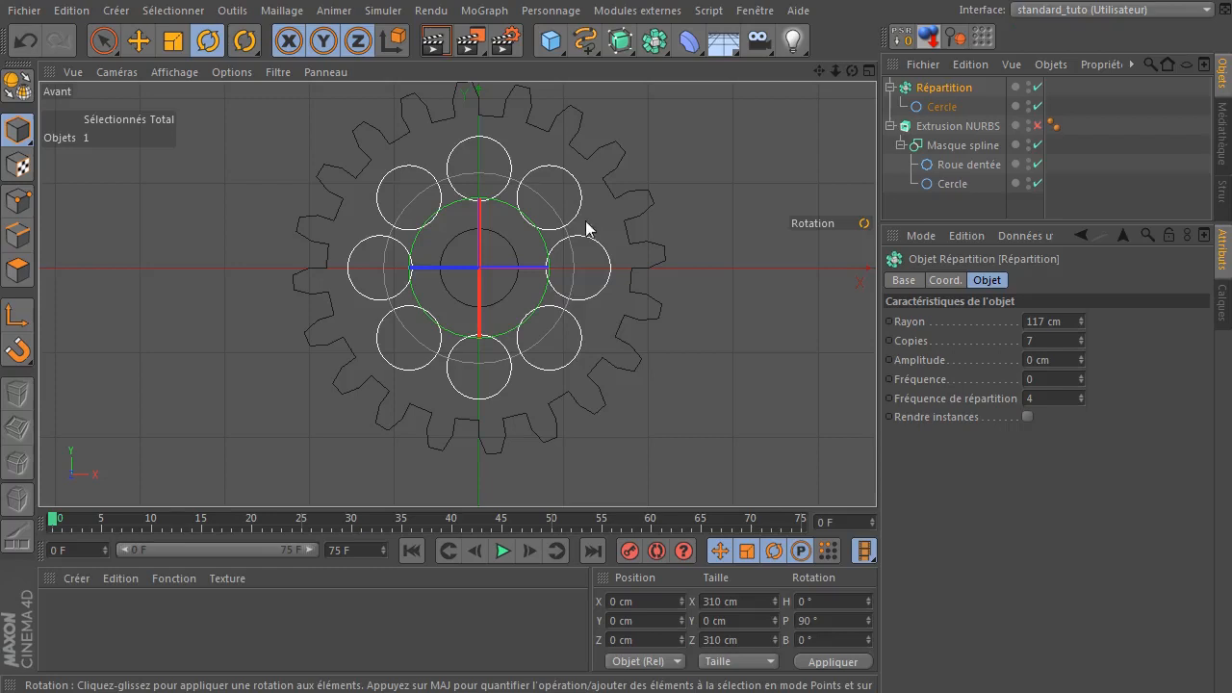
- Set the radius of the circle inside the Répartition object to 24 cm and show all four views
click(943, 107)
mouse_move(1056, 355)
mouse_down()
mouse_move(1046, 382)
mouse_move(1051, 371)
mouse_up()
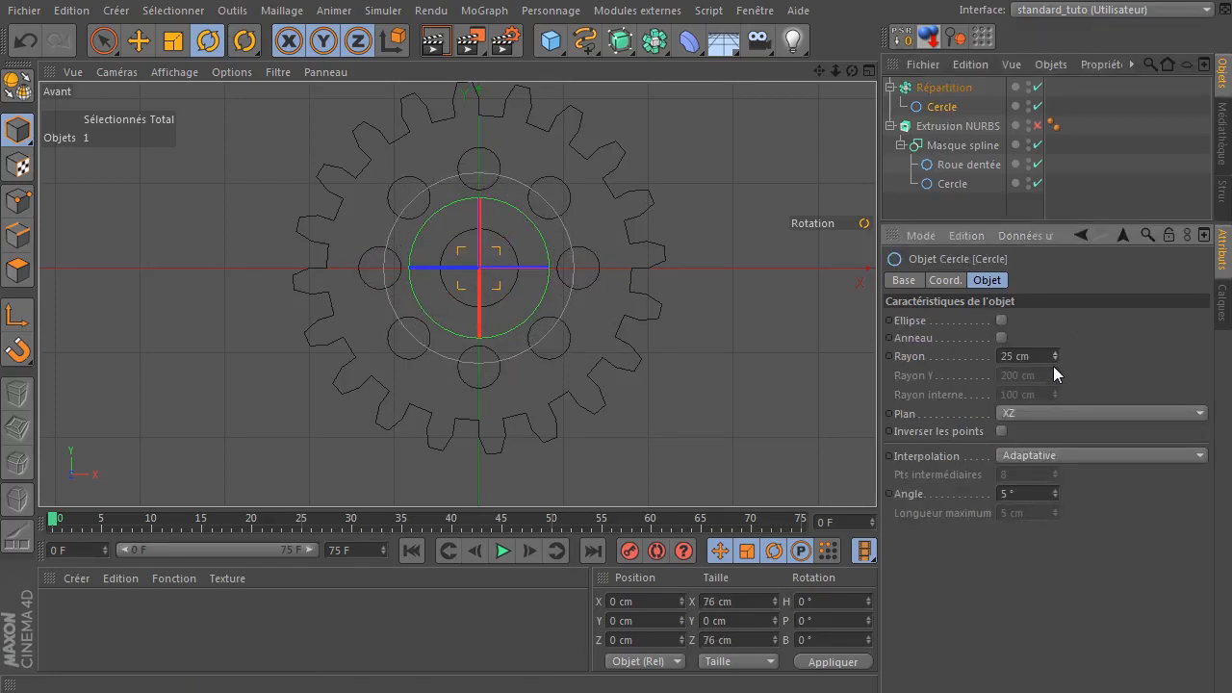
click(786, 336)
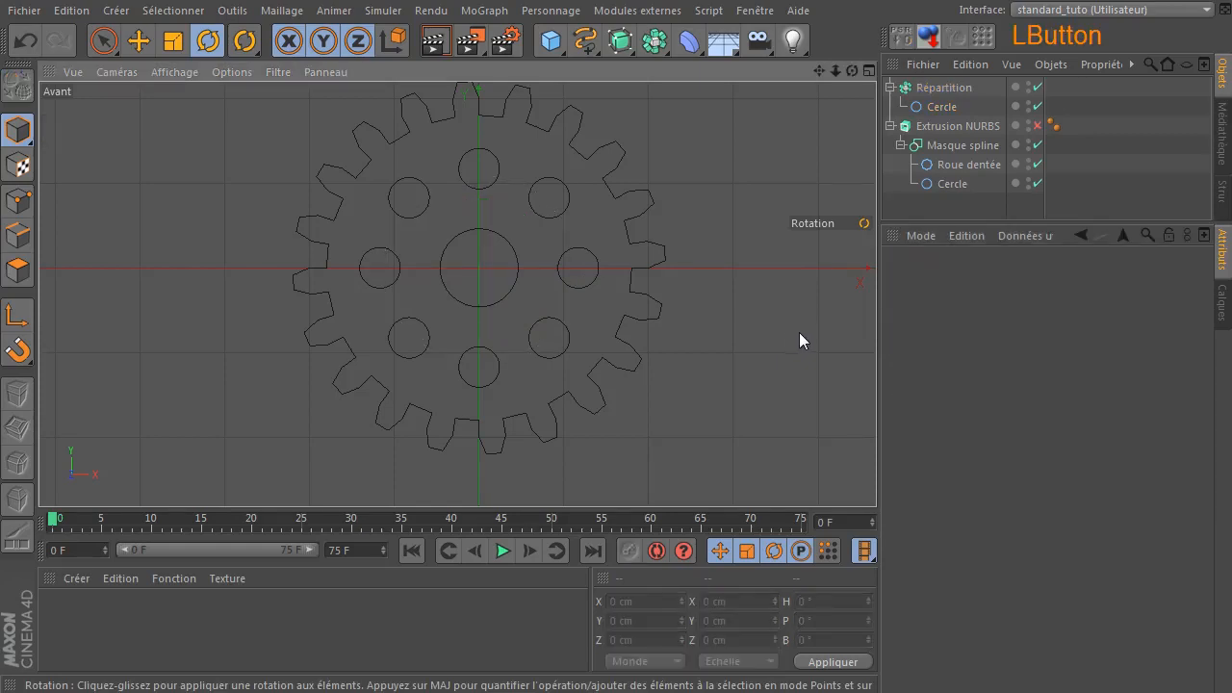
middle_click(482, 287)
scroll(541, 252, up, 1)
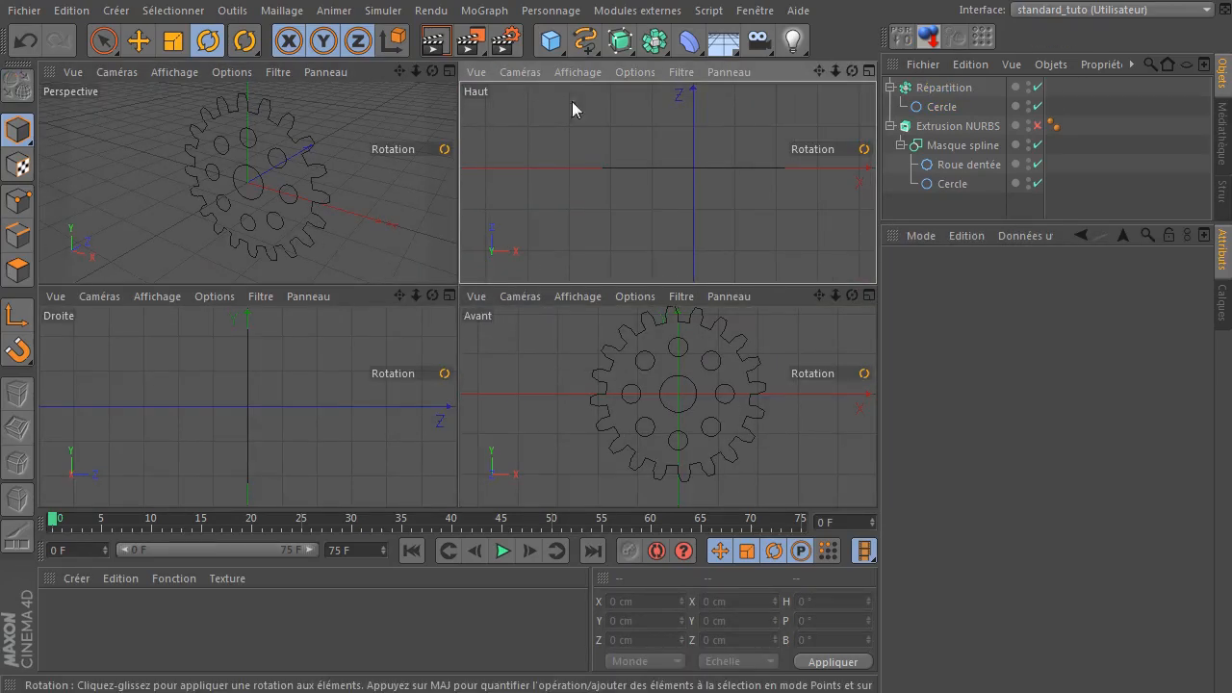
- Make the Répartition object editable and expand its hierarchy to list all the individual circles
click(924, 88)
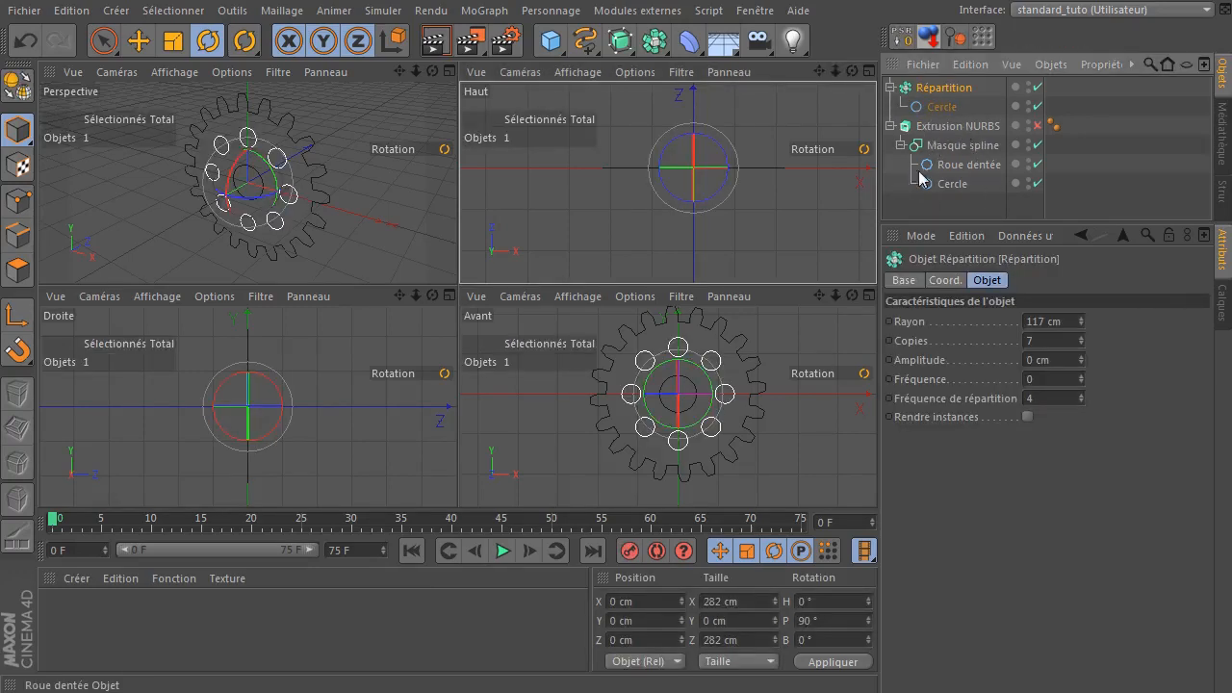
click(960, 146)
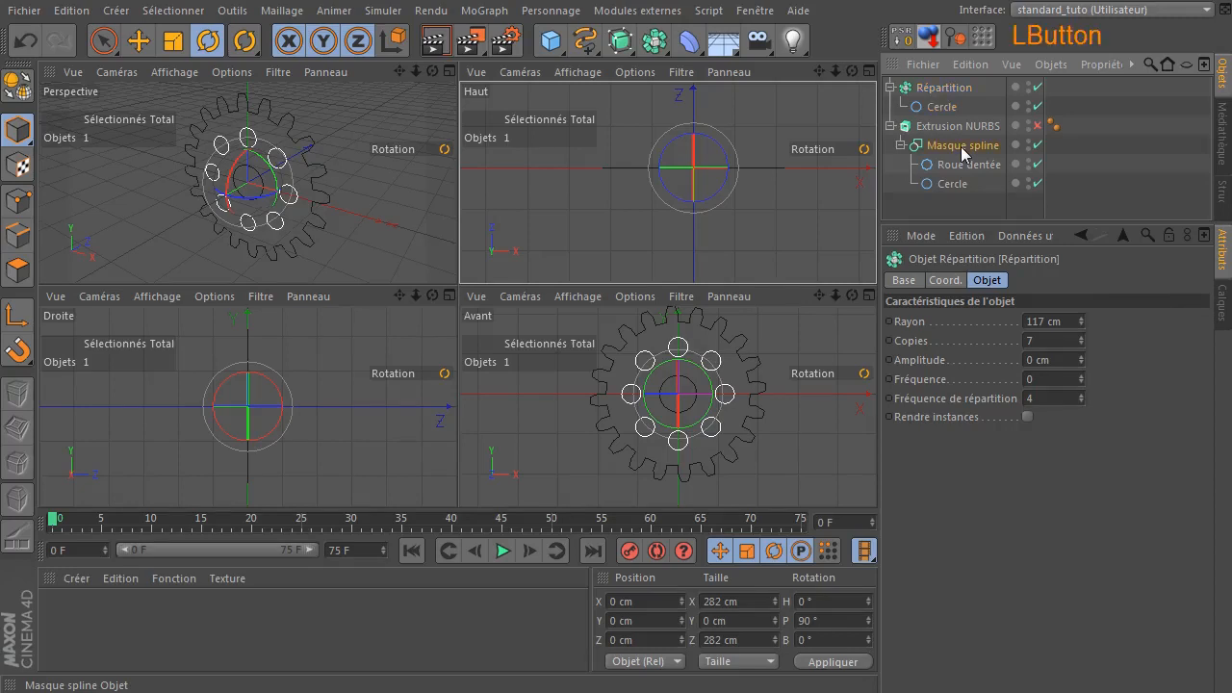
click(962, 88)
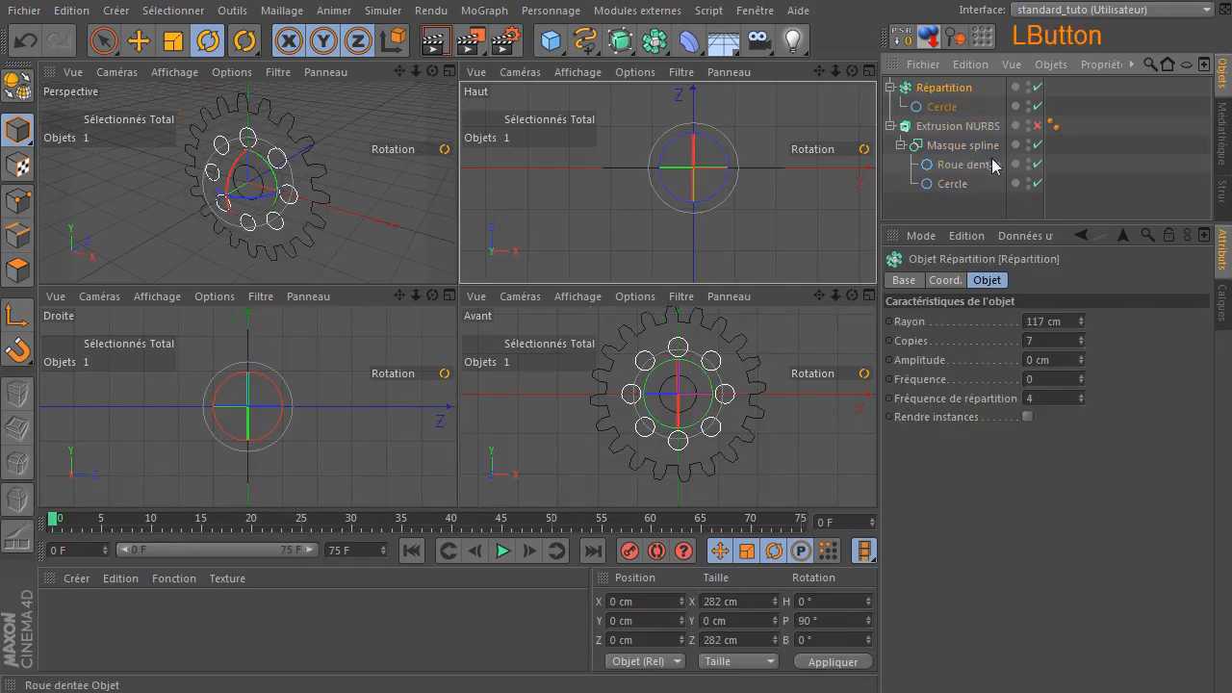
click(948, 88)
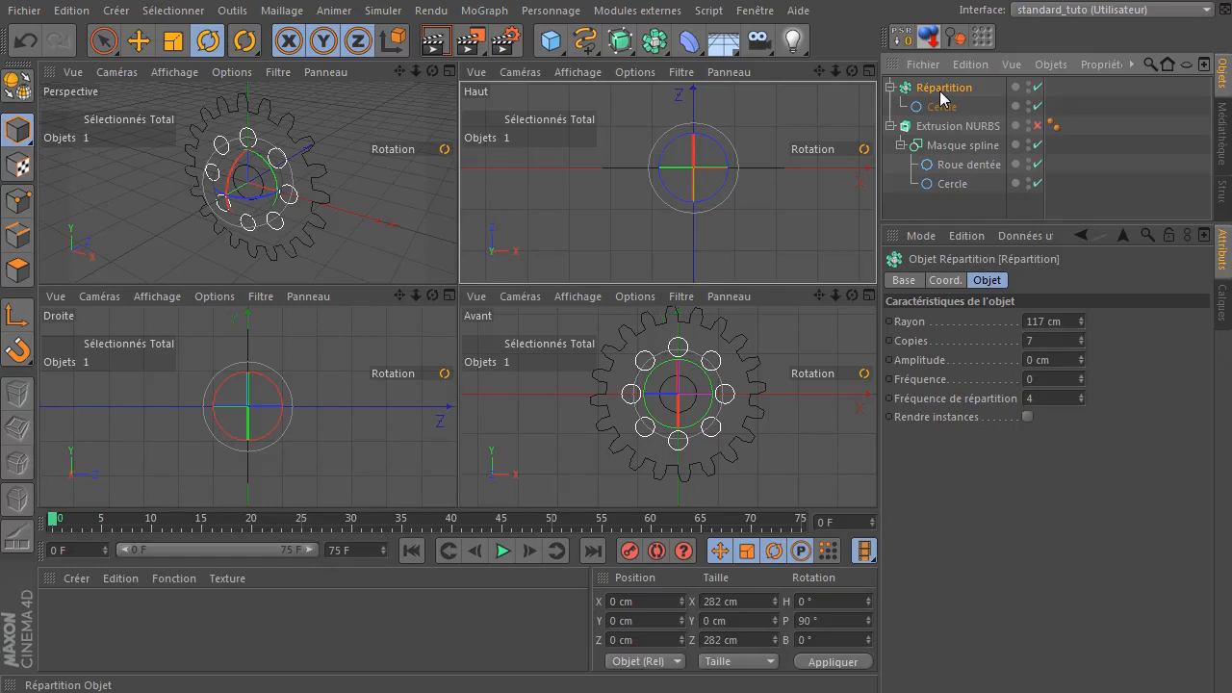
key(c)
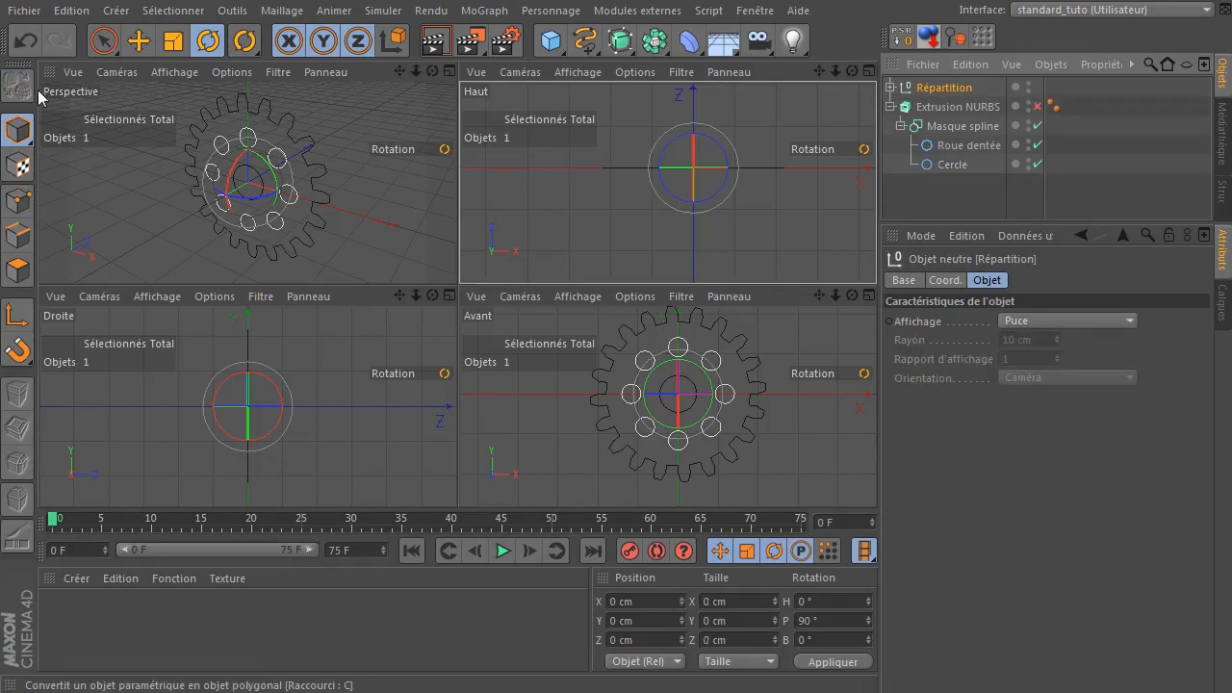
click(889, 88)
drag(1006, 240, 1007, 337)
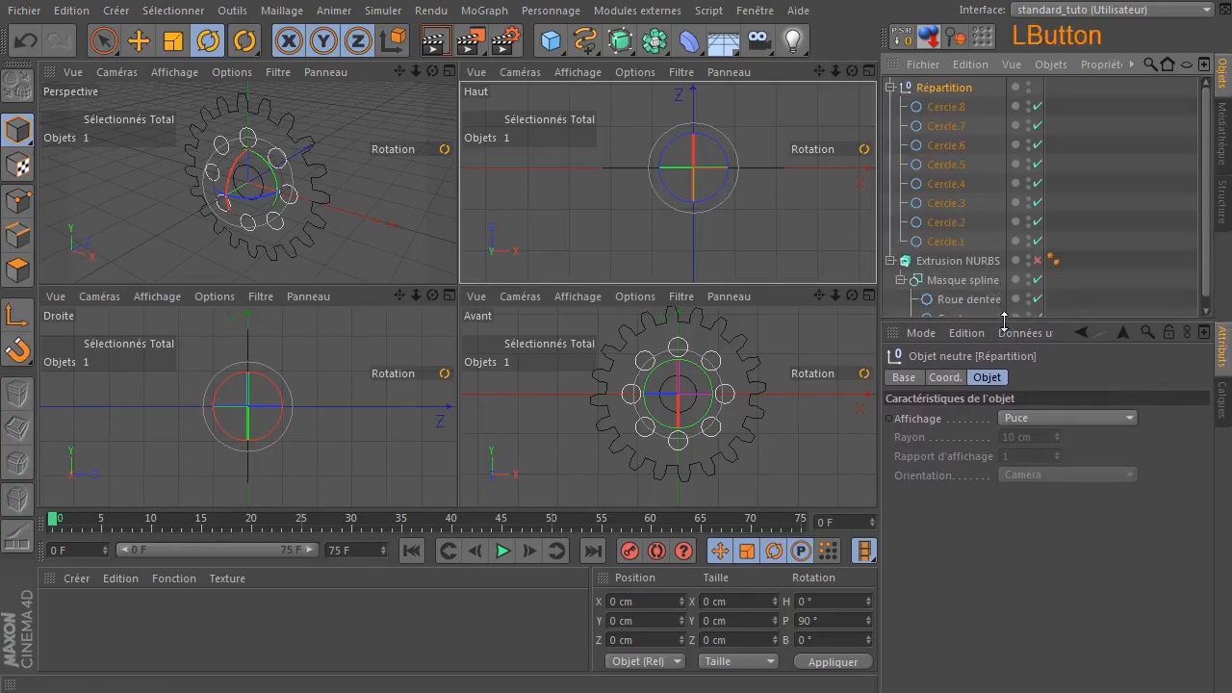
- Make Cercle.1 through Cercle.8 editable and merge them into one spline with Connecter les objets + Supprimer
click(946, 107)
shift+click(946, 241)
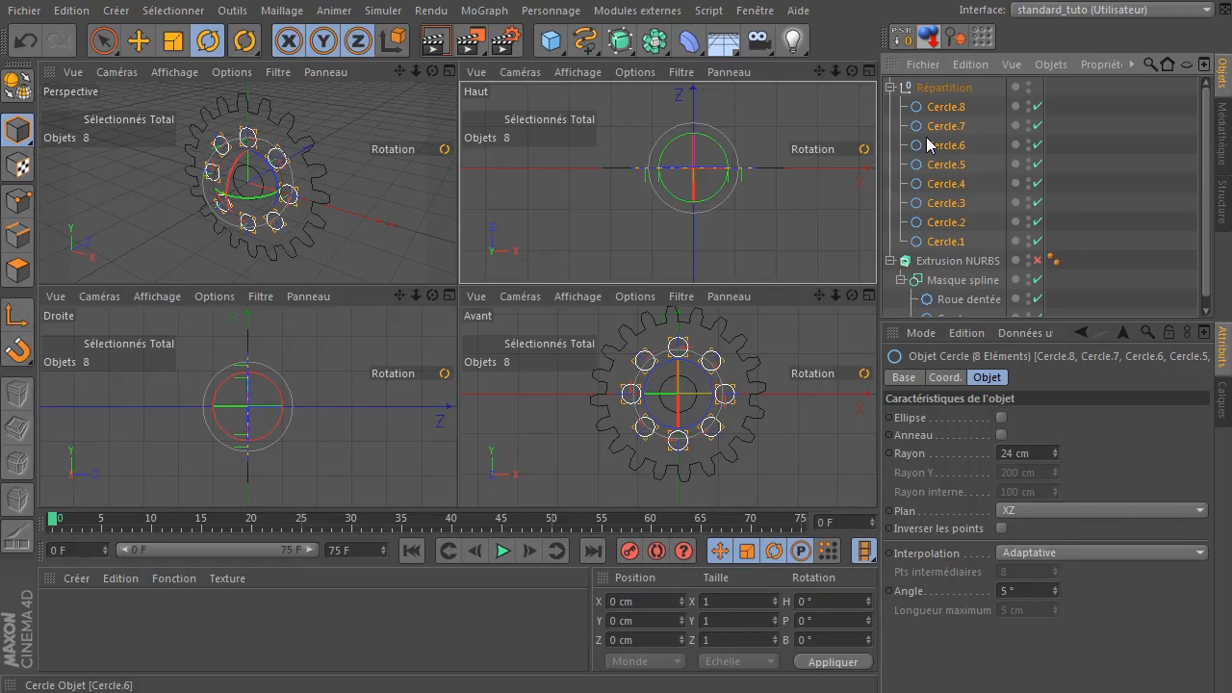
key(c)
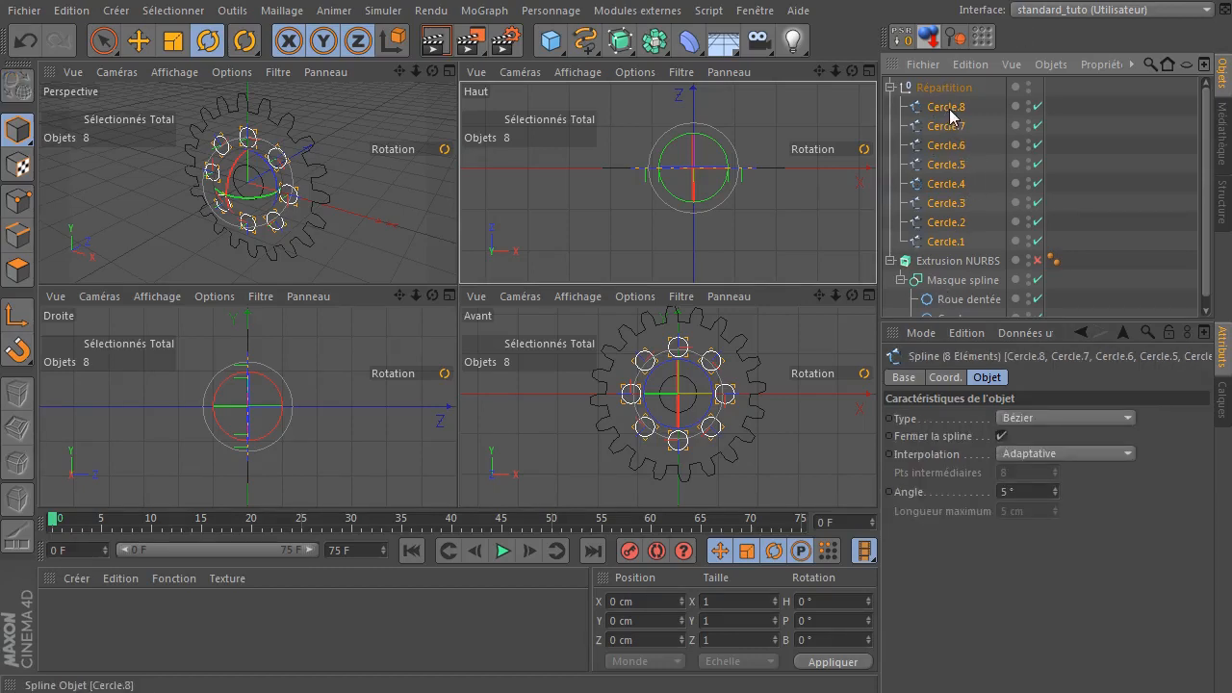
right_click(950, 113)
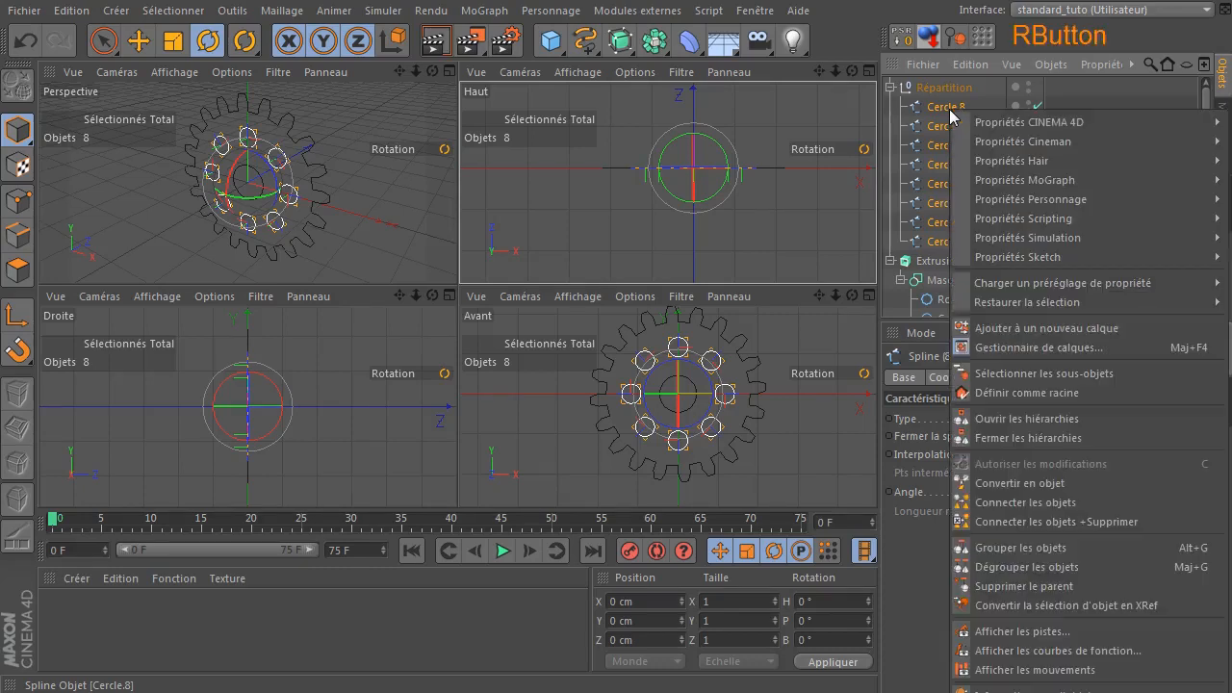
click(1017, 525)
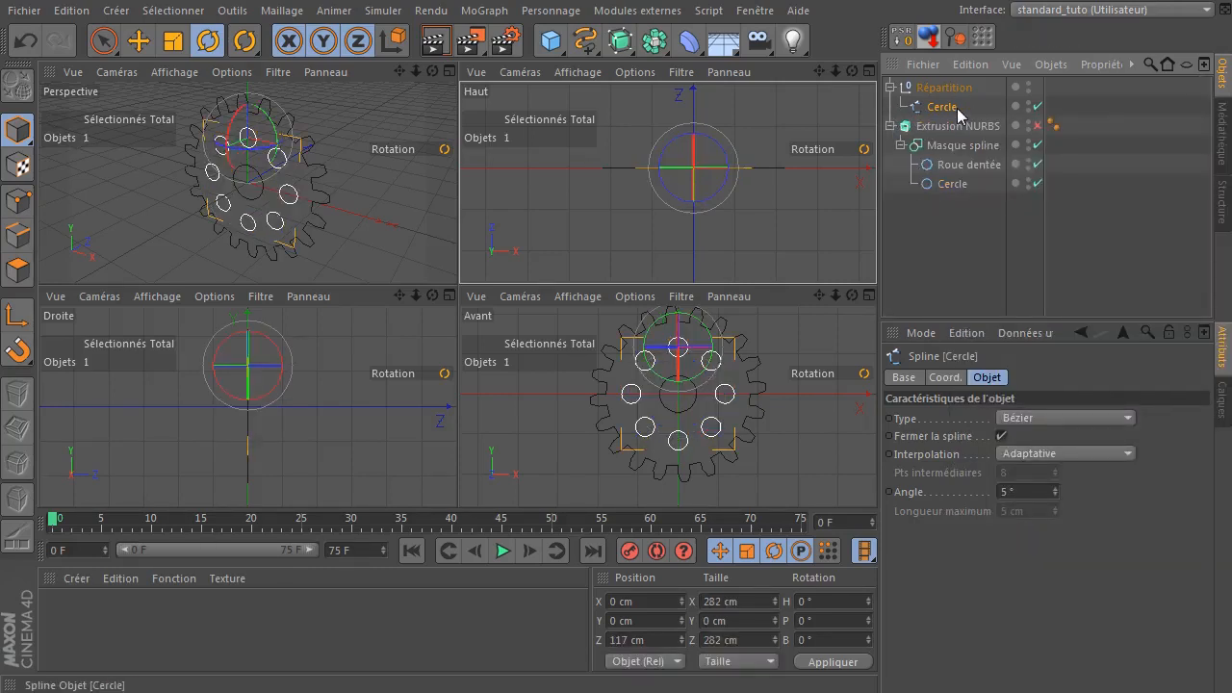
- Move the merged circle spline out of the Répartition group and delete the empty group
drag(942, 110, 950, 222)
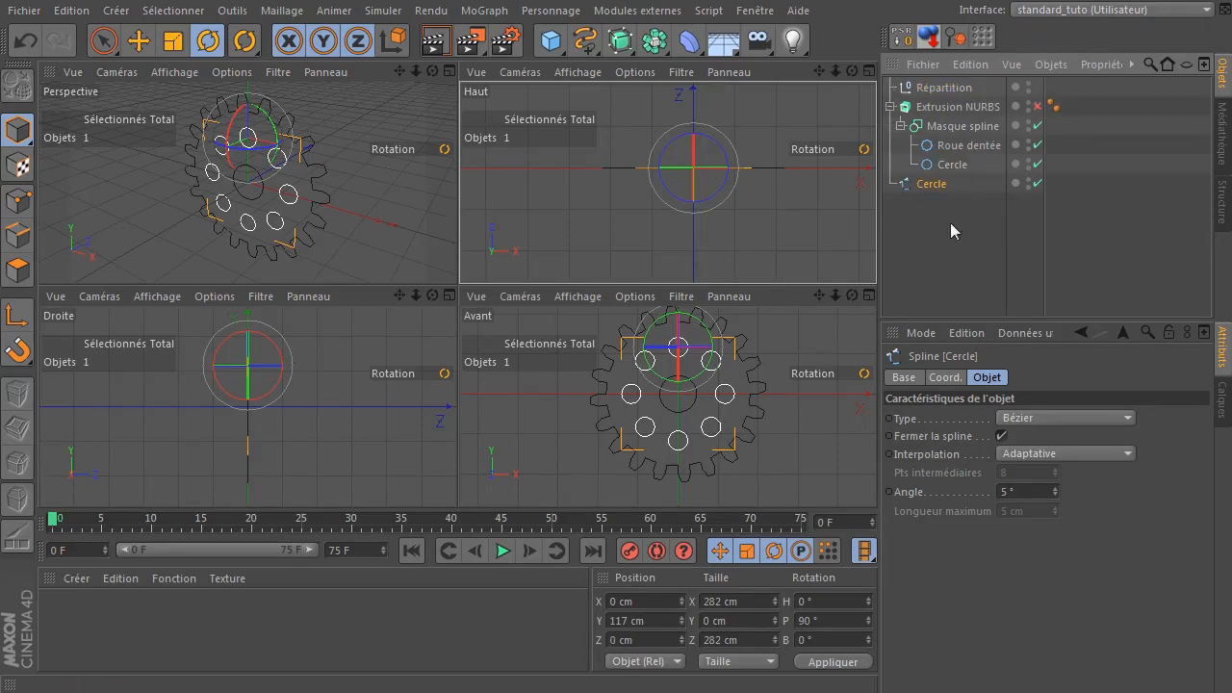
click(949, 87)
key(Delete)
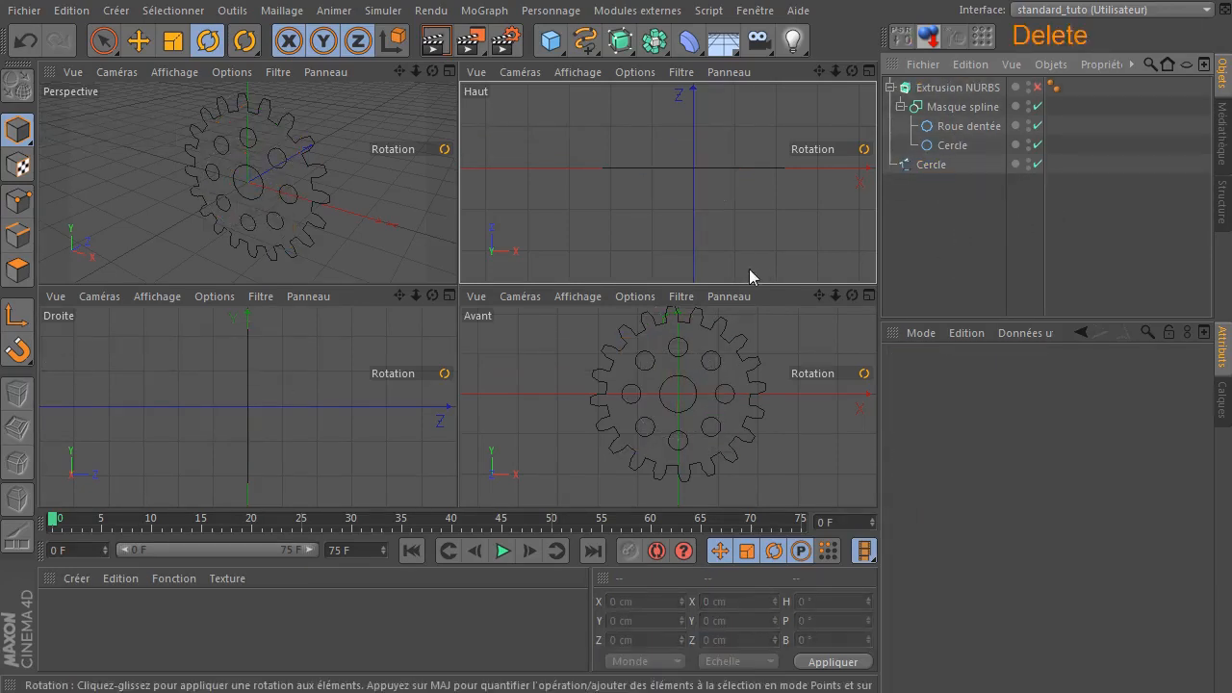
- Add a second Masque spline object and nest the existing spline mask first and the merged circle spline second inside it
drag(621, 41, 732, 108)
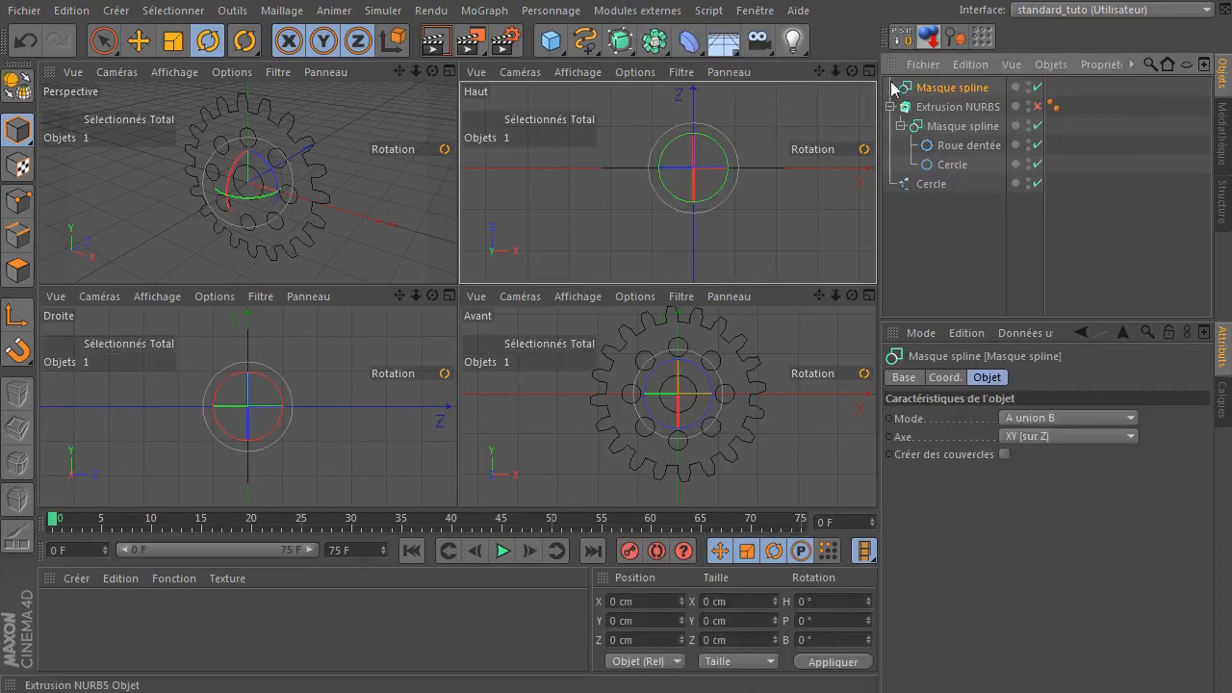
click(934, 126)
drag(934, 130, 951, 89)
drag(930, 190, 949, 105)
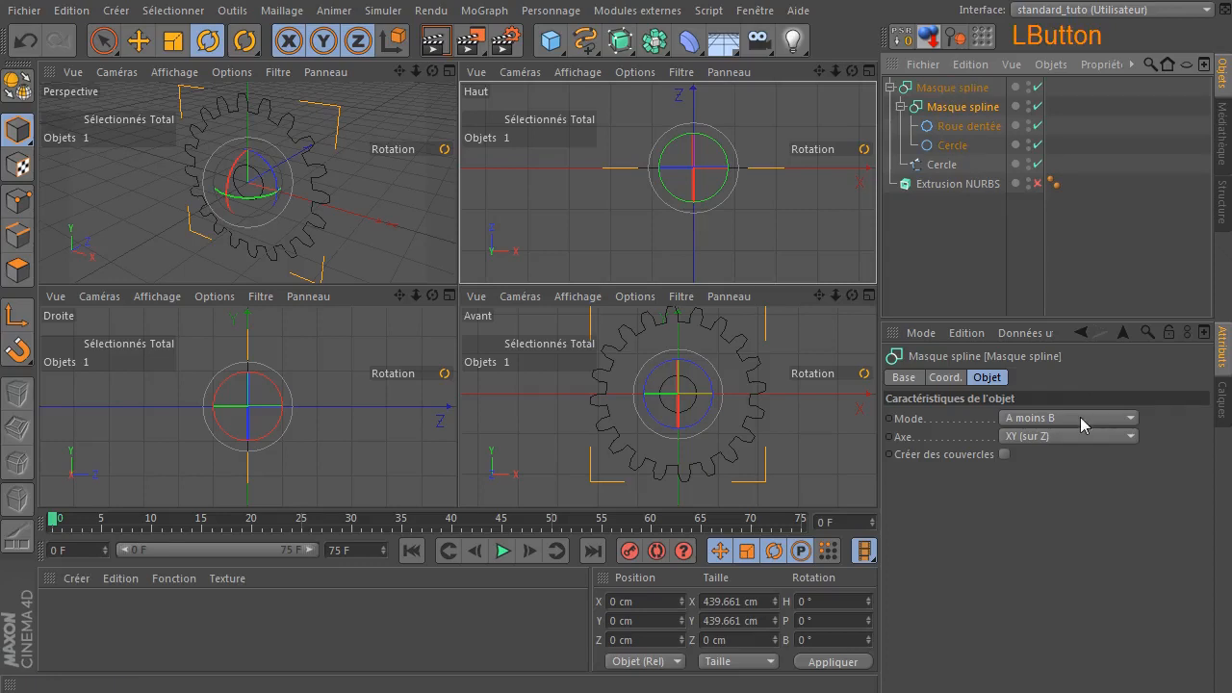
- Set the outer Masque spline's mode to A moins B
click(953, 88)
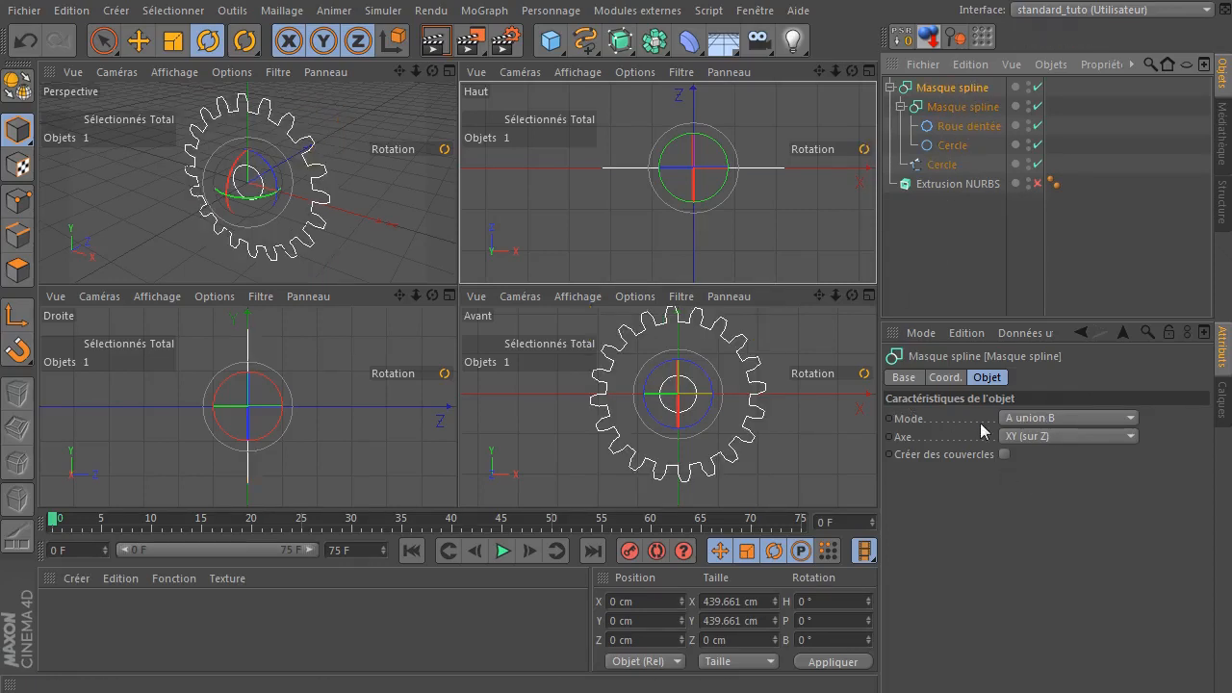
click(1063, 418)
click(1043, 459)
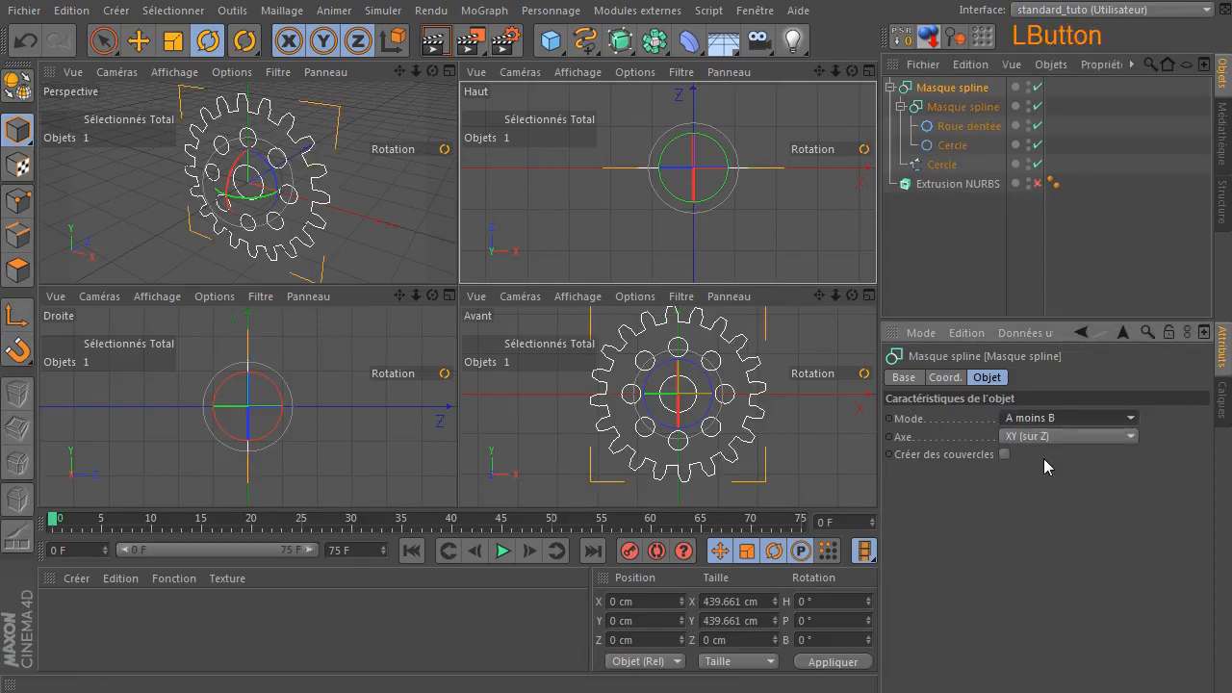
- Nest the outer Masque spline inside the Extrusion NURBS and re-enable the extrusion generator
drag(962, 96, 993, 191)
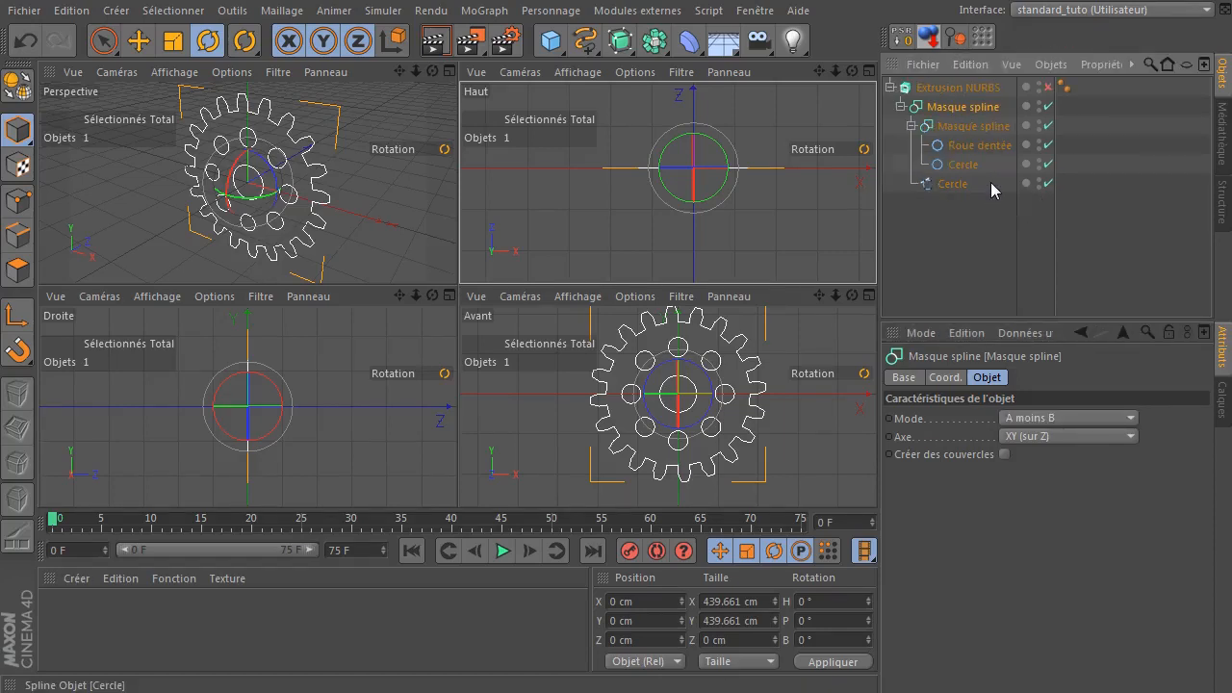
click(1049, 88)
middle_click(338, 204)
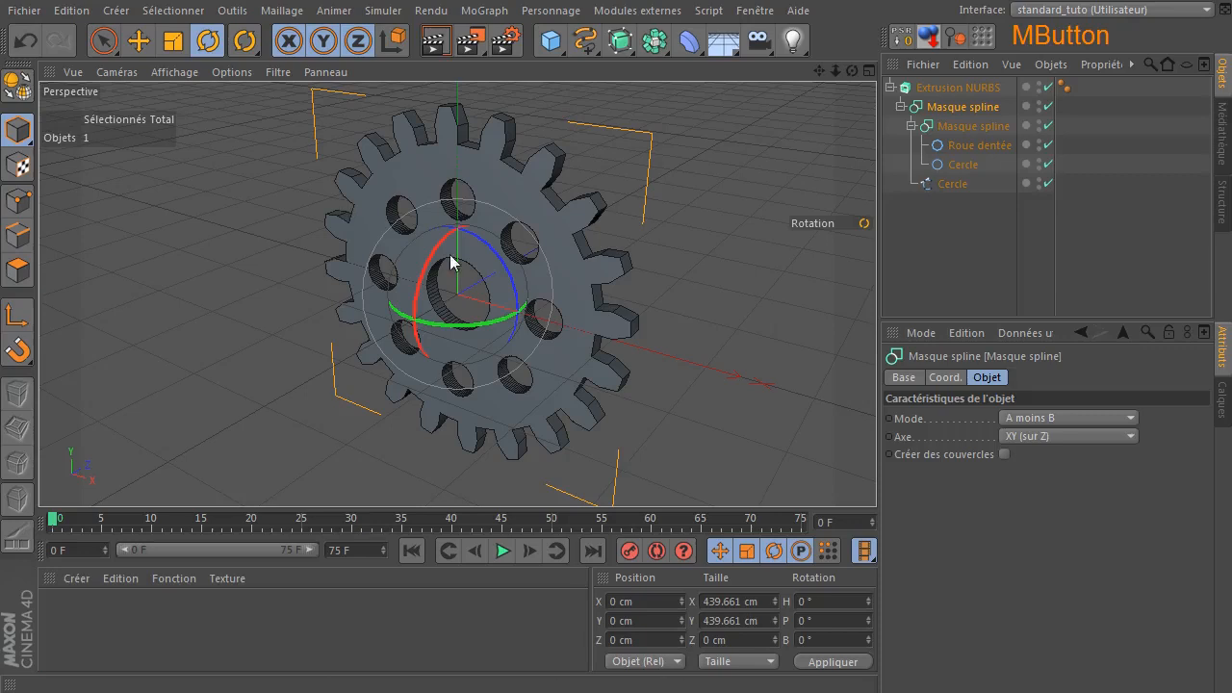
click(103, 40)
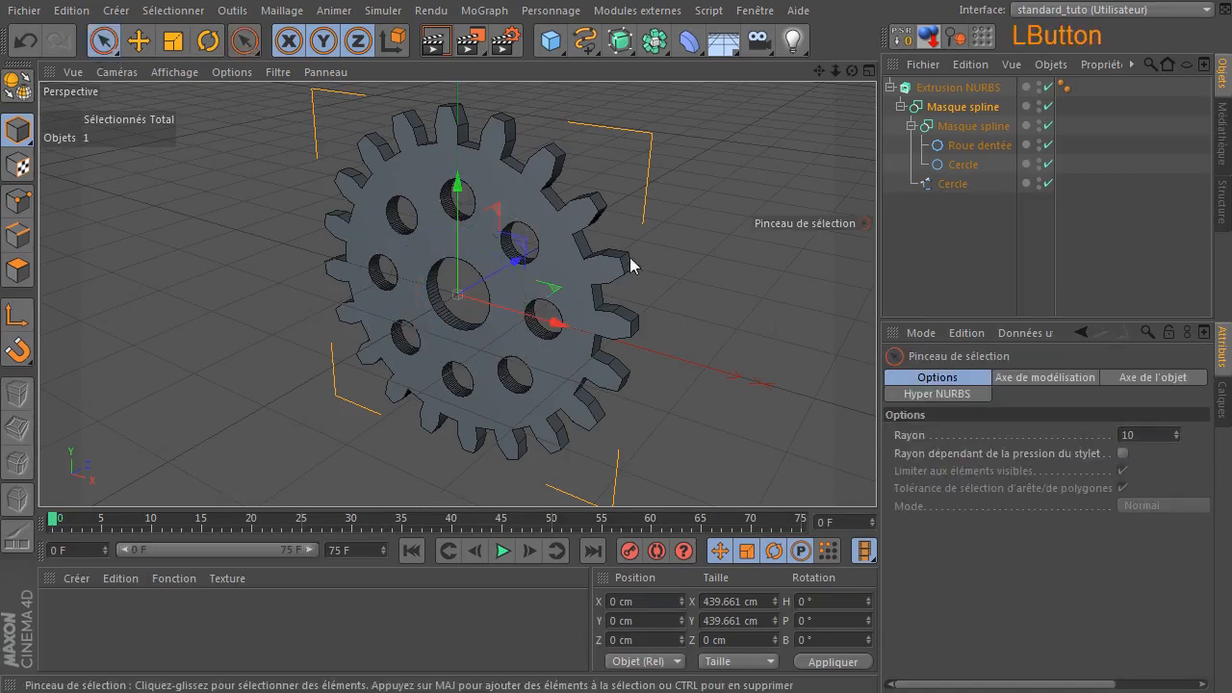
drag(850, 68, 853, 123)
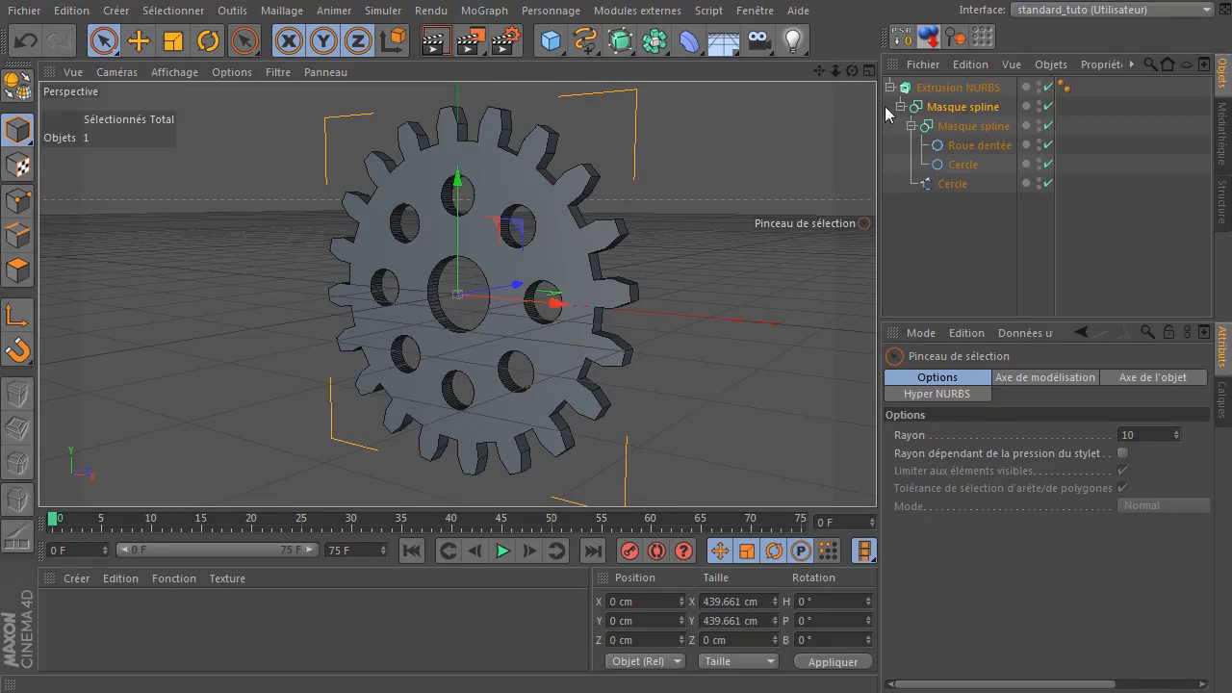
mouse_move(851, 70)
mouse_down()
mouse_move(528, 74)
mouse_move(742, 48)
mouse_move(730, 78)
mouse_move(922, 104)
mouse_move(874, 56)
mouse_move(863, 68)
mouse_up()
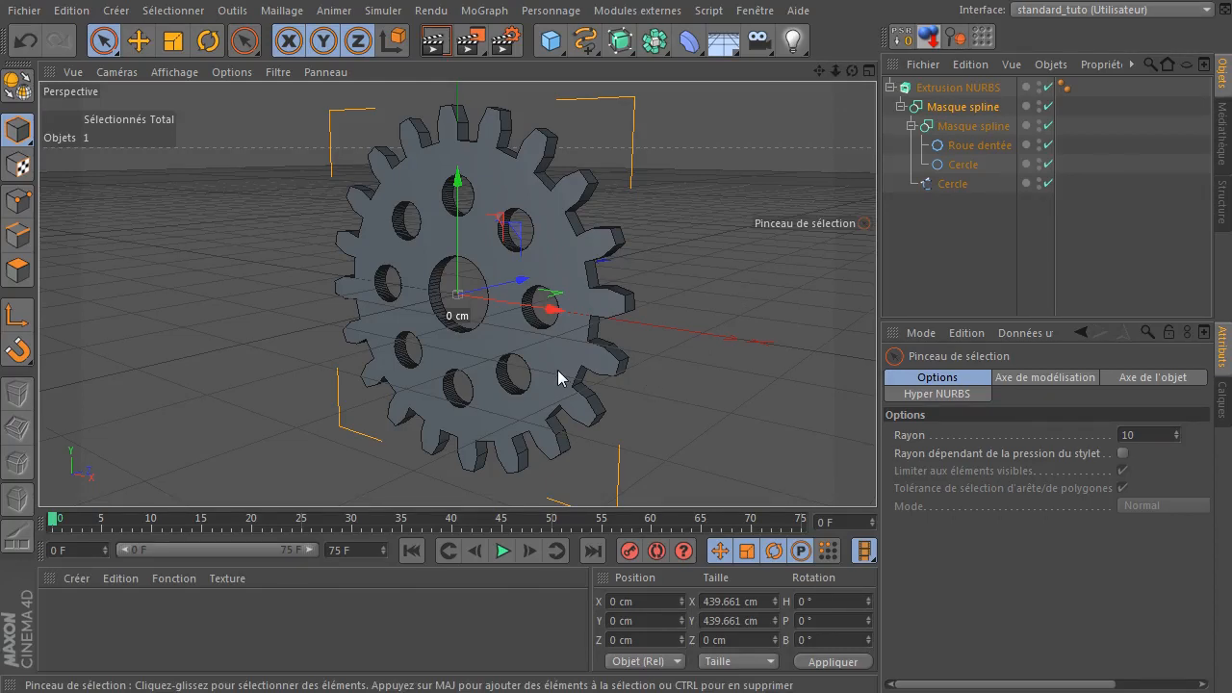
drag(853, 71, 819, 141)
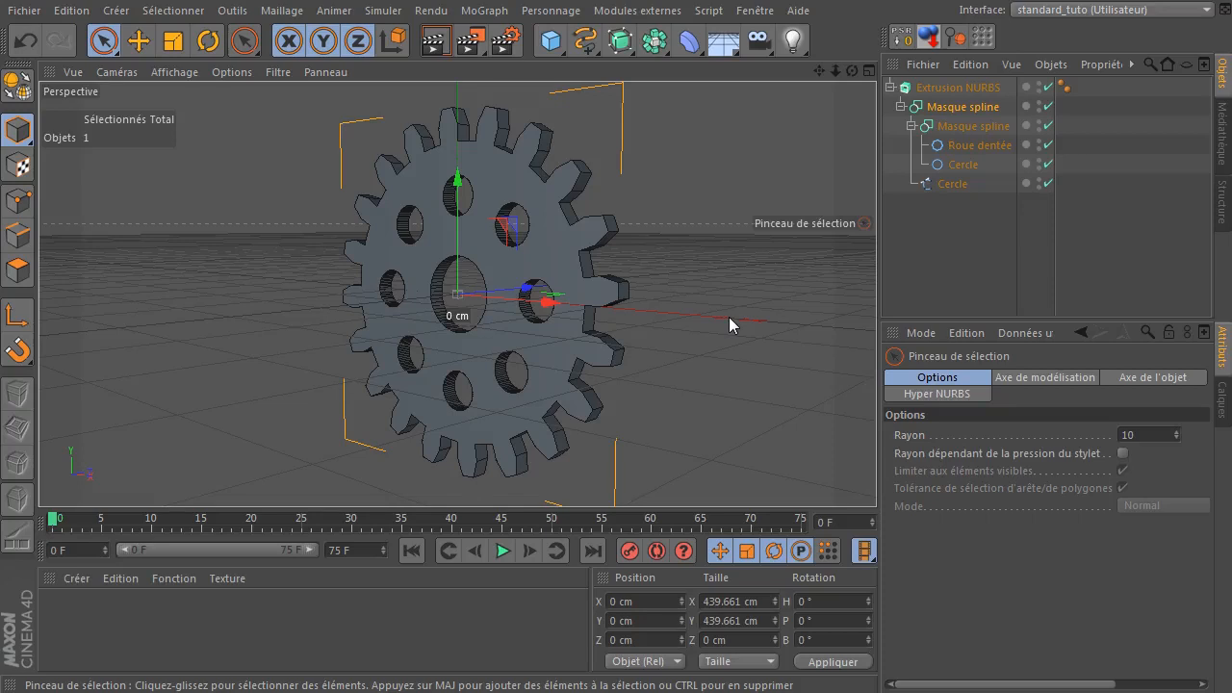
- Add a Tube primitive at the gear's centre with its orientation set to +Z
drag(547, 48, 1061, 129)
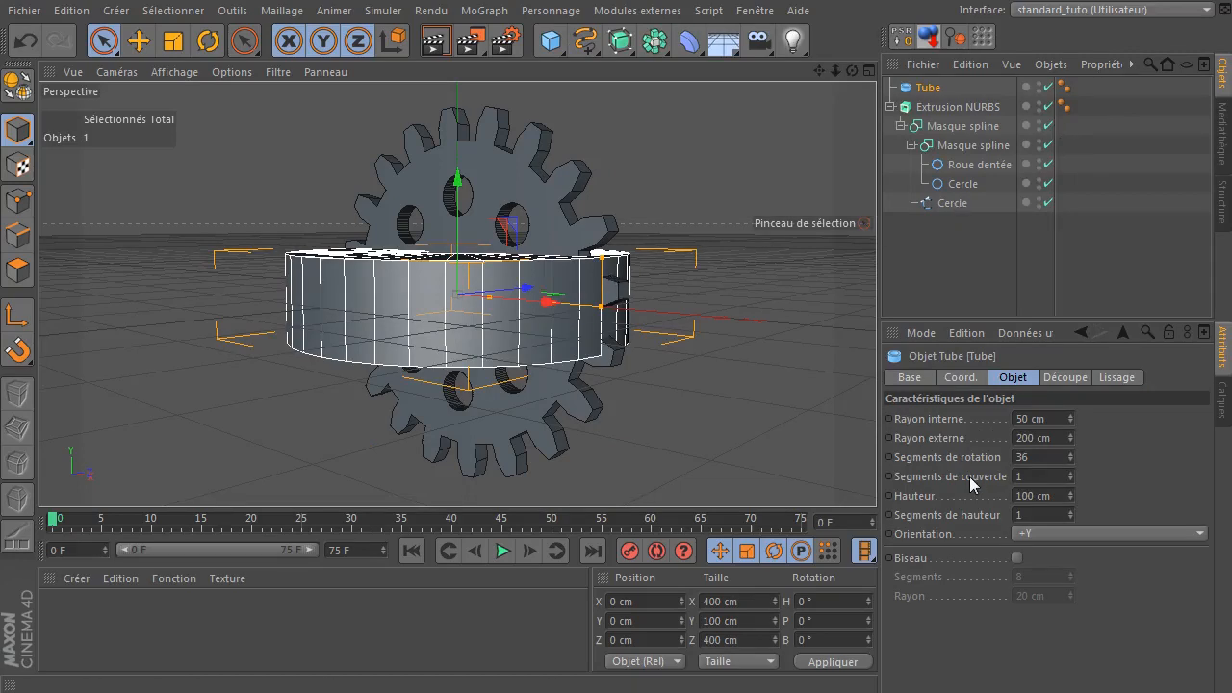
click(1031, 534)
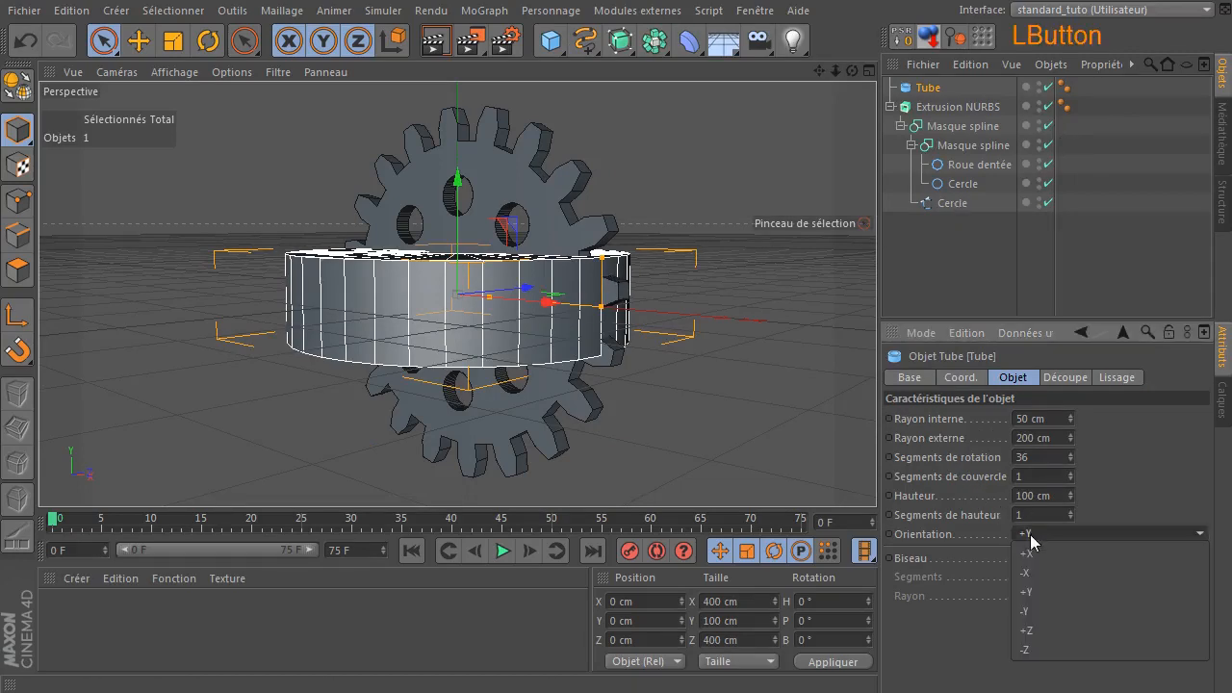
click(1037, 630)
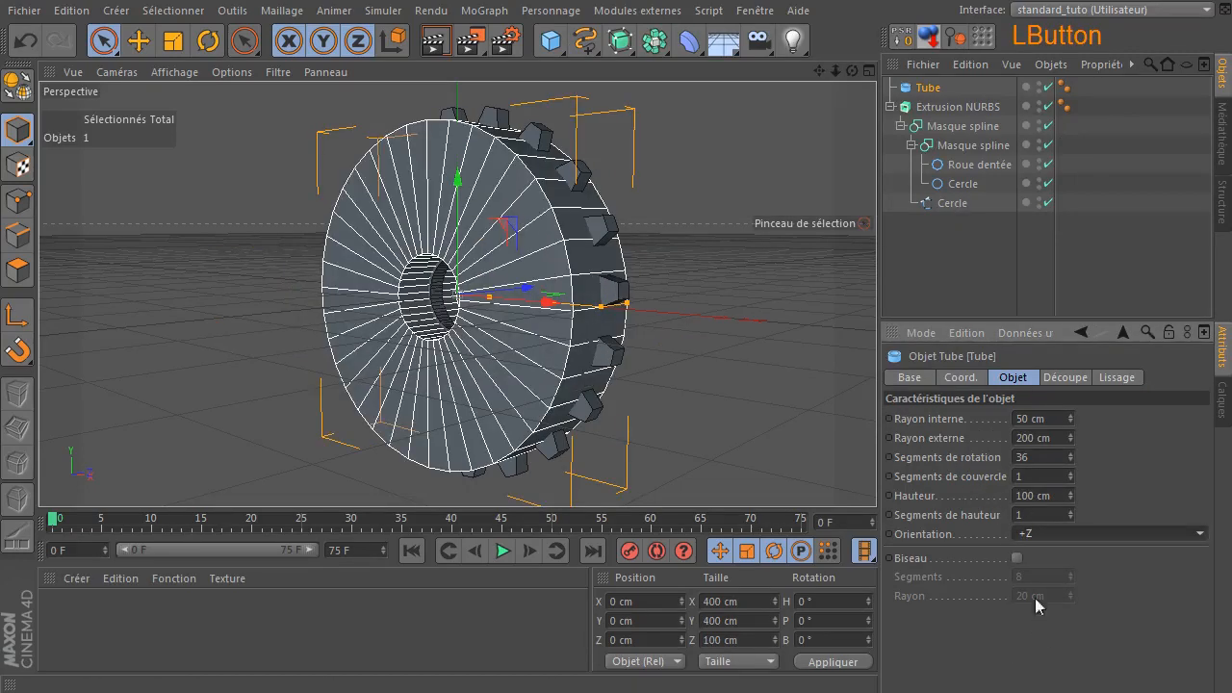
- Resize the tube around the central hole to an inner radius of about 61.5 cm and an outer radius of about 71.4 cm
middle_click(681, 308)
middle_click(712, 390)
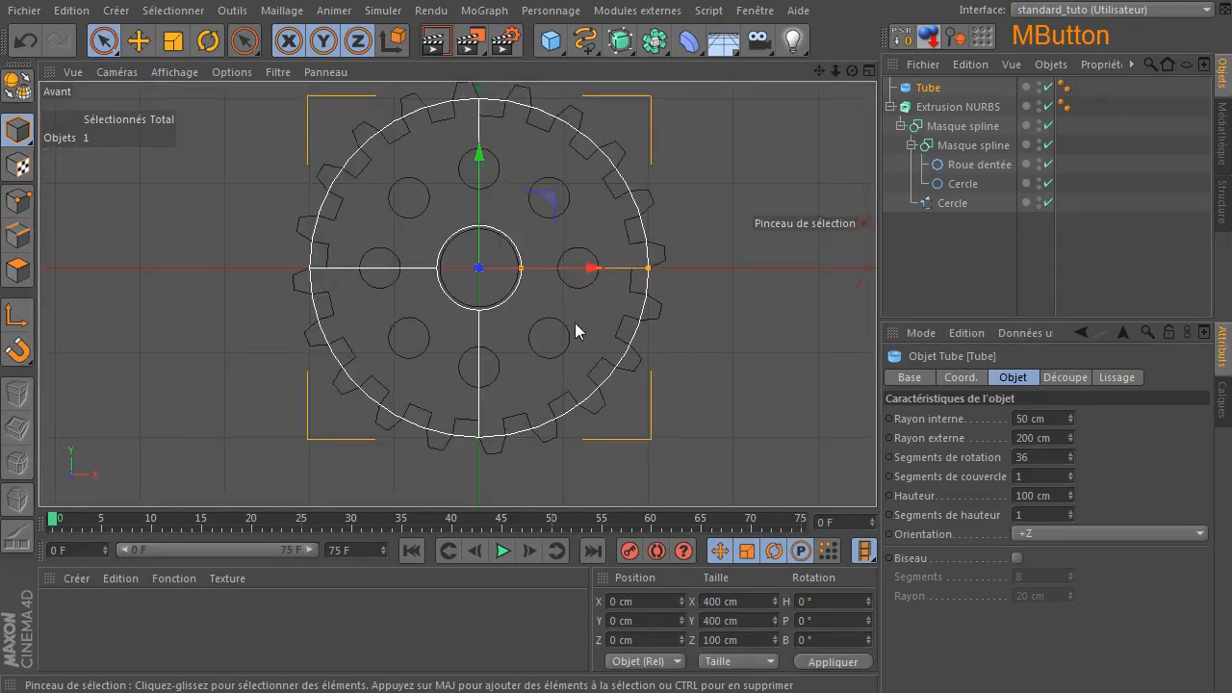
click(526, 269)
mouse_move(527, 270)
mouse_down()
mouse_move(547, 271)
mouse_move(532, 277)
mouse_up()
drag(650, 272, 502, 314)
middle_click(657, 292)
middle_click(357, 215)
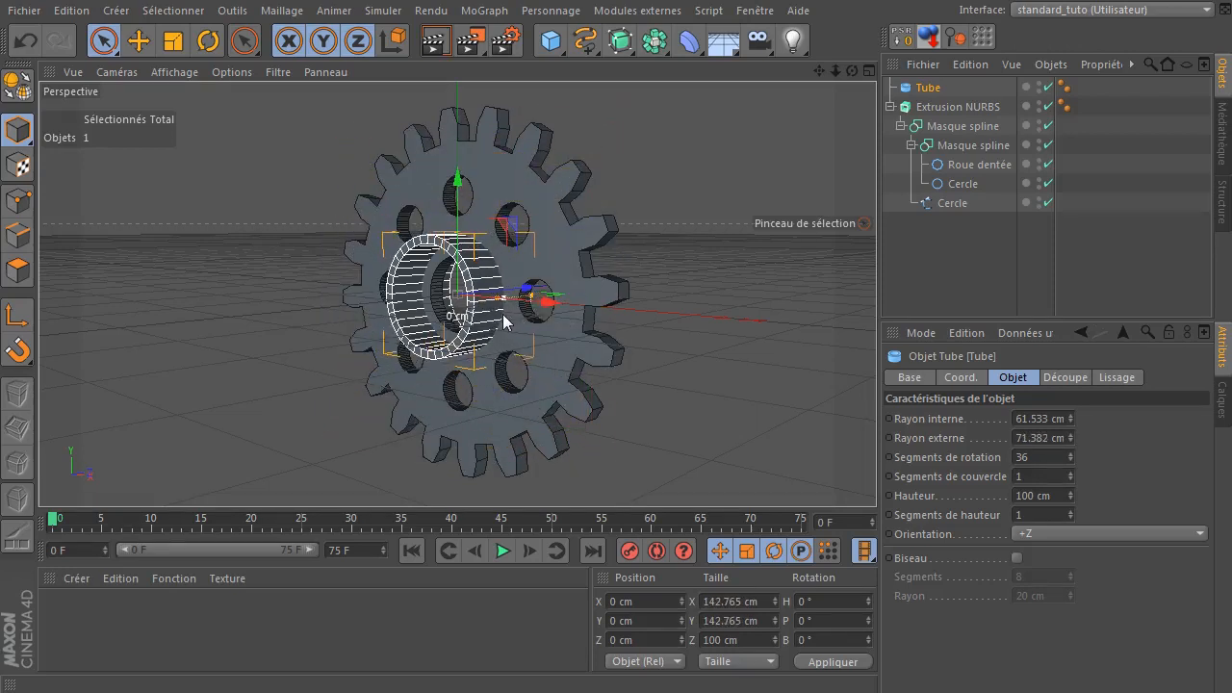
- Reduce the tube's height to about 42.6 cm and shift it along Z to about 7.3 cm
scroll(531, 311, up, 5)
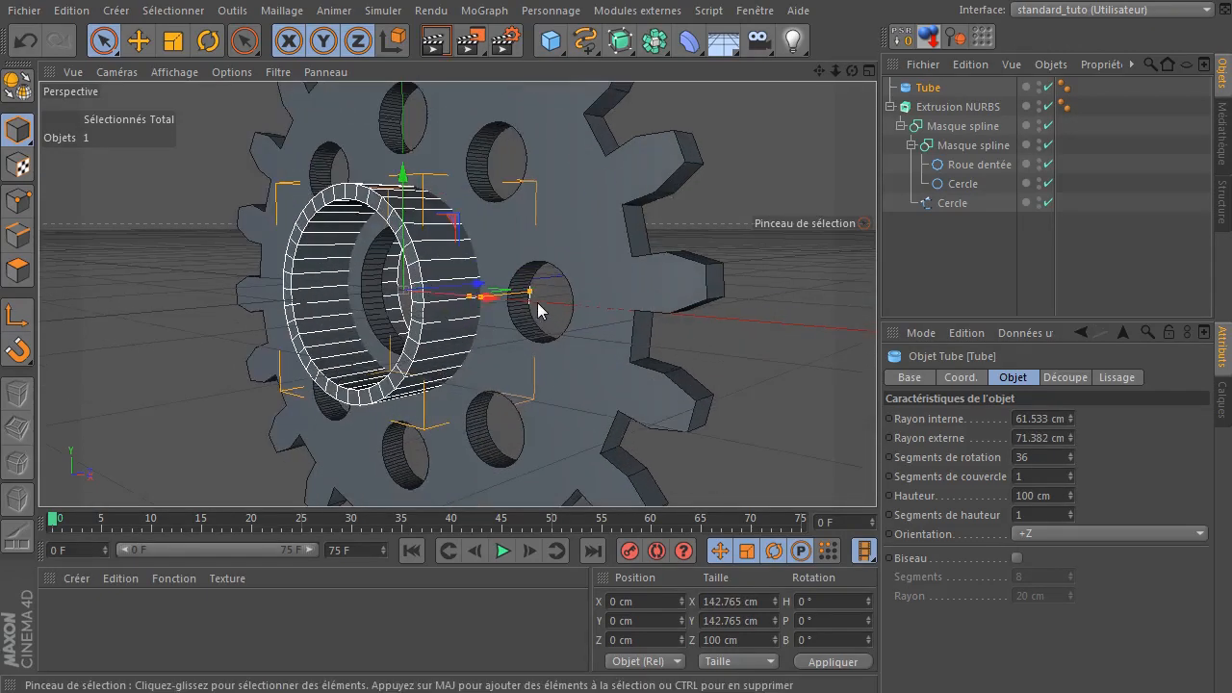
drag(851, 71, 643, 346)
drag(484, 332, 433, 345)
drag(507, 294, 530, 290)
- In the Droite view, reduce the tube's height to about 30.2 cm and align it with the gear at about 10.3 cm in Z
middle_click(609, 303)
middle_click(400, 362)
scroll(635, 343, up, 8)
scroll(381, 283, up, 2)
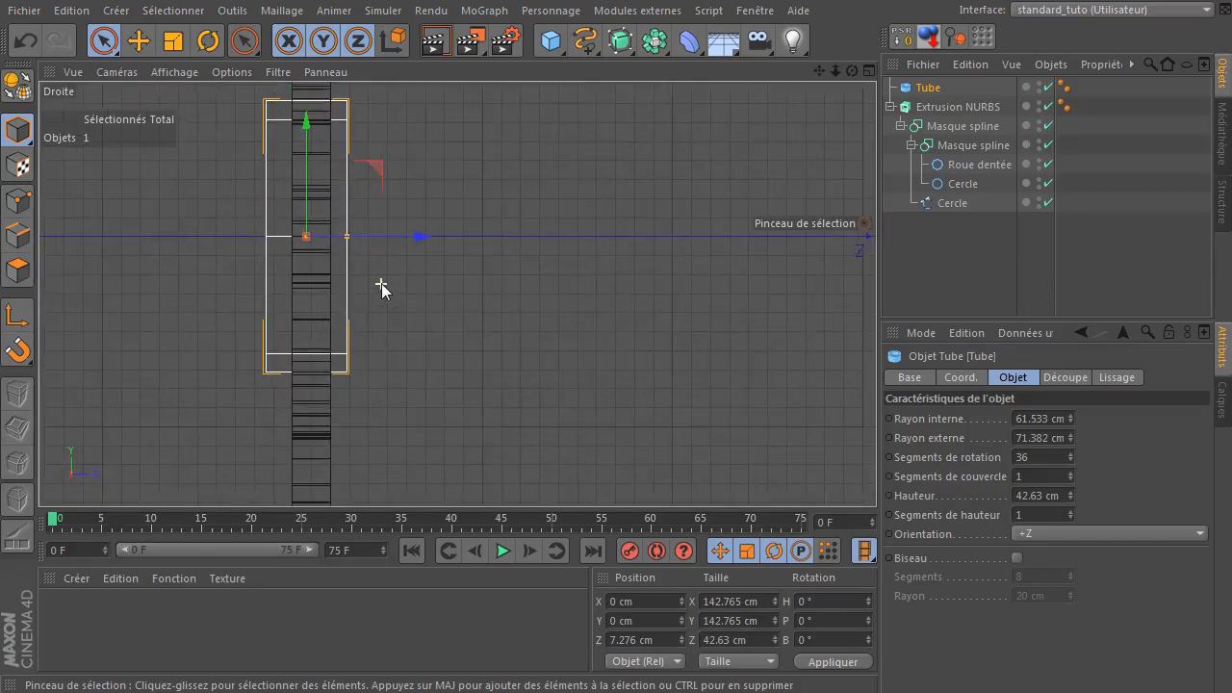
click(346, 238)
drag(346, 238, 413, 242)
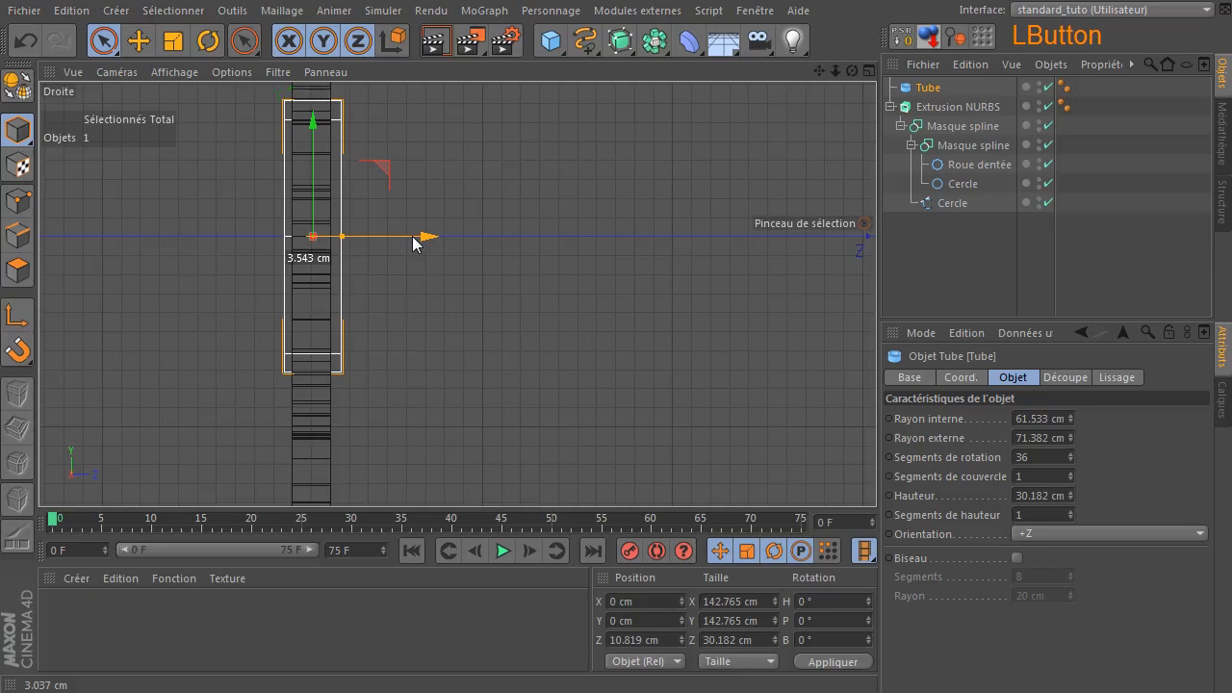
click(488, 318)
middle_click(485, 320)
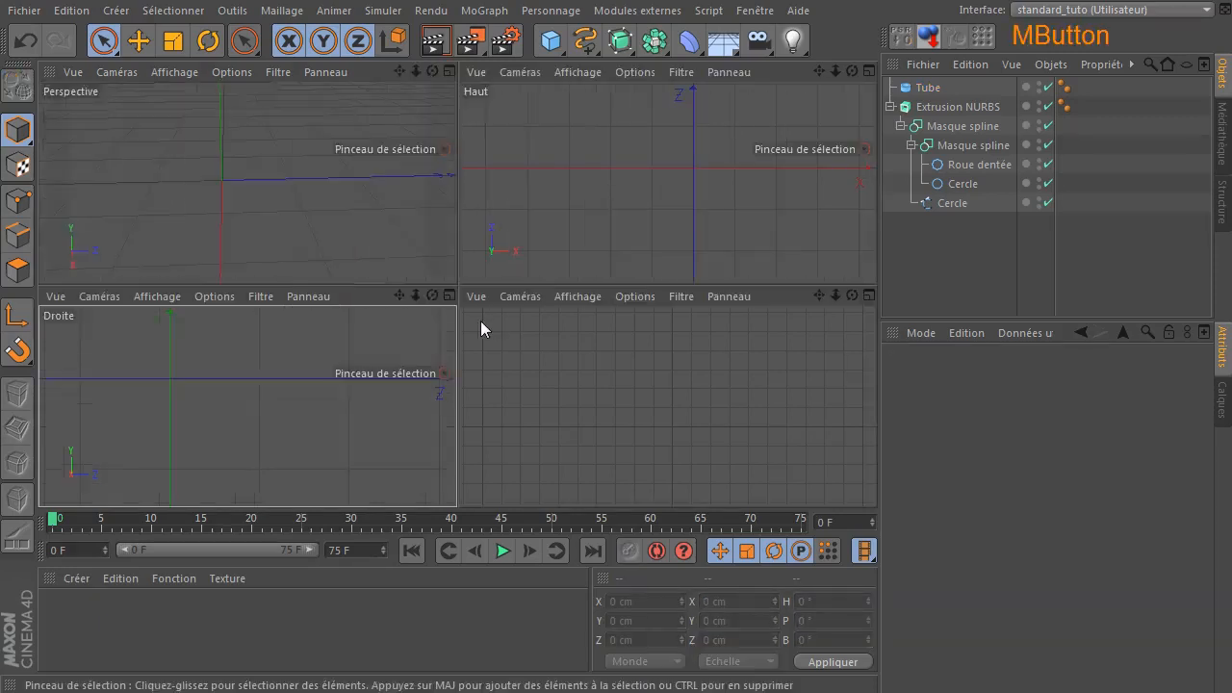
middle_click(366, 218)
drag(852, 71, 655, 94)
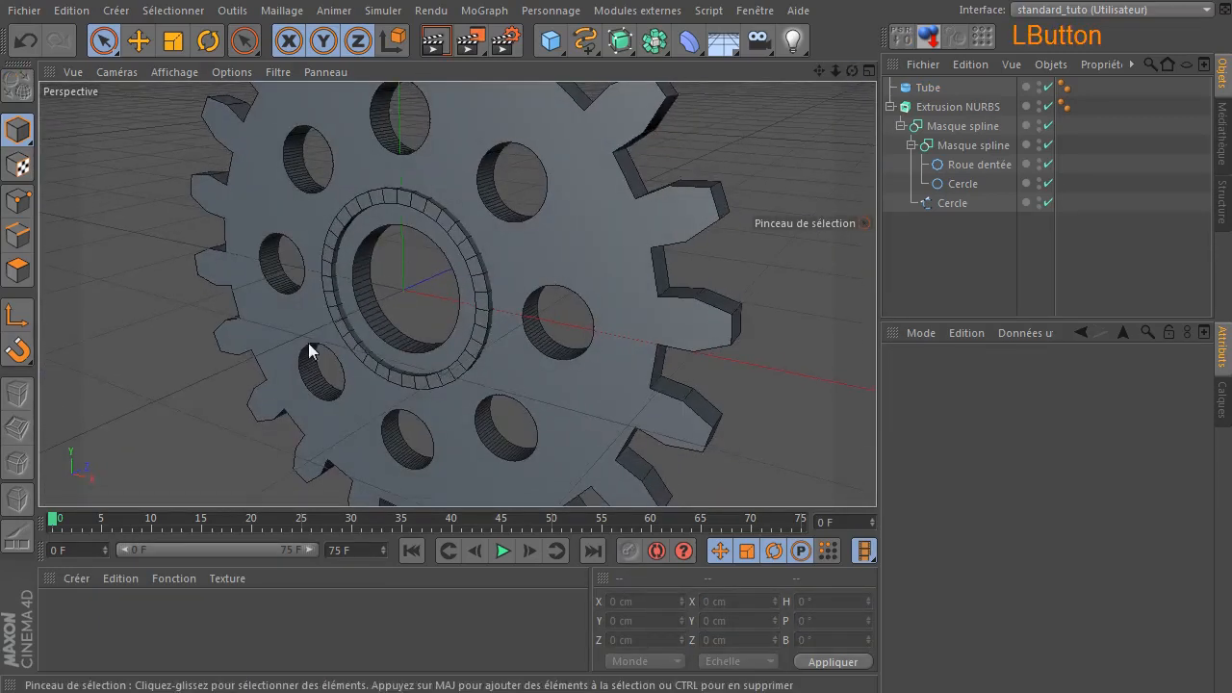
- Reduce the tube's inner radius to about 52.5 cm, undoing any accidental shift along X
click(915, 89)
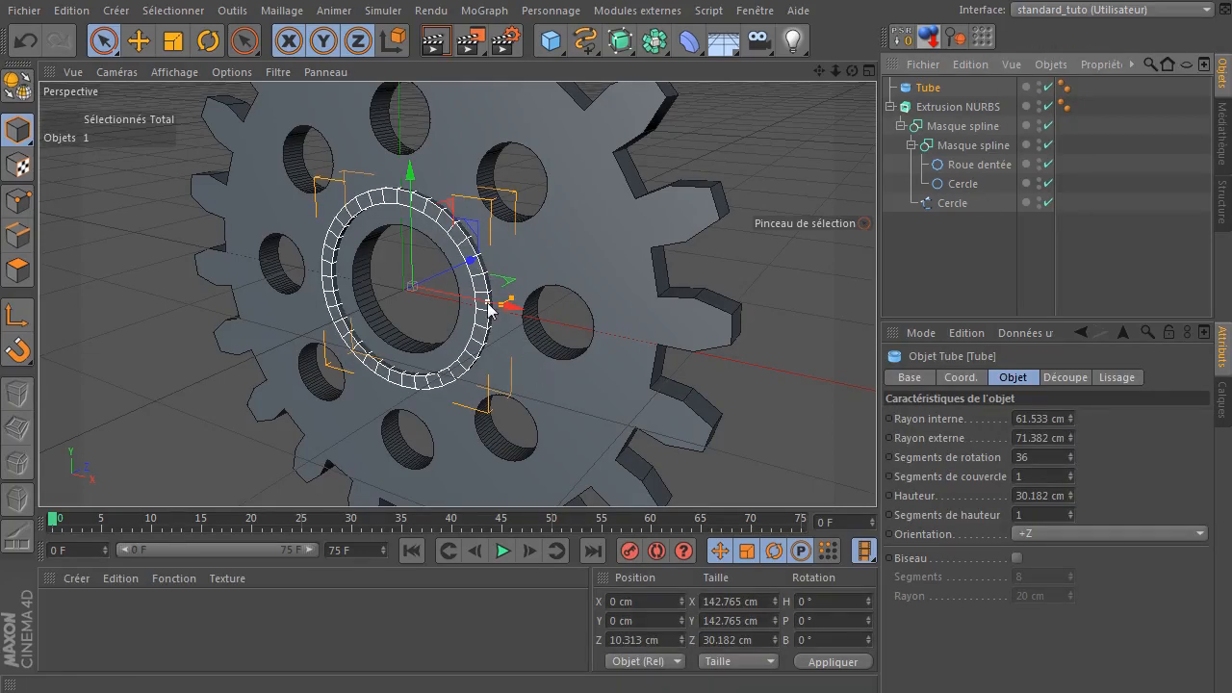
drag(483, 304, 487, 304)
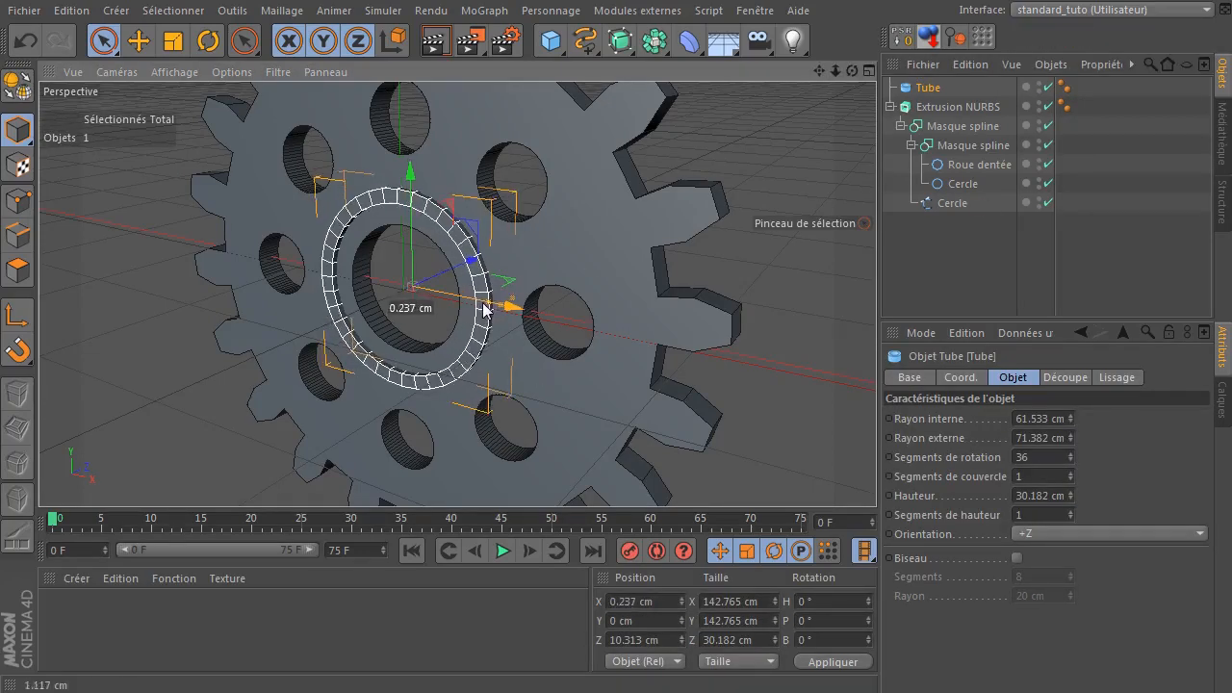
key(ctrl+z)
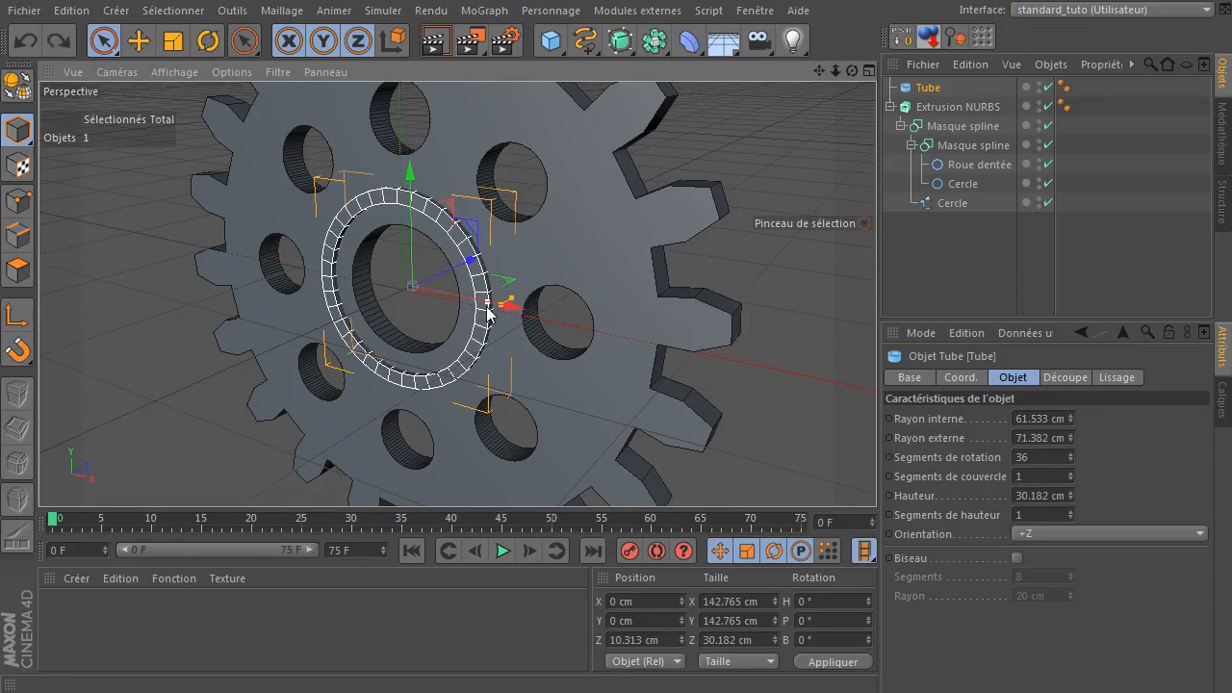
drag(487, 306, 487, 310)
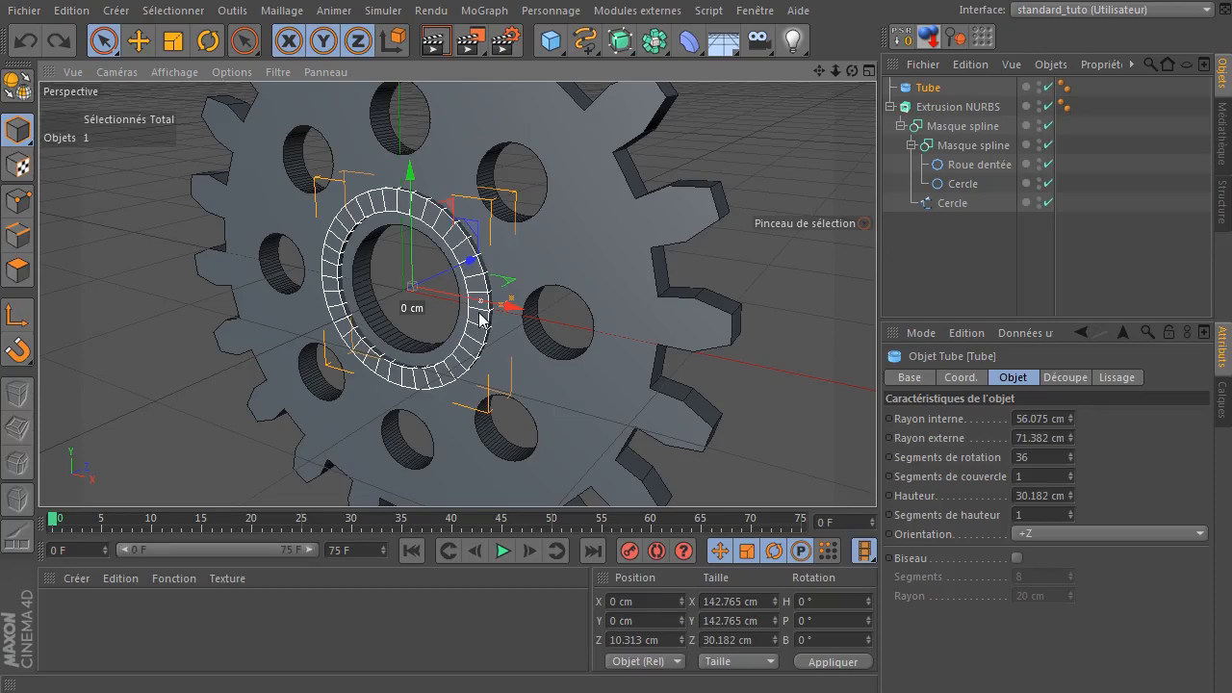
drag(851, 74, 718, 138)
drag(498, 284, 488, 294)
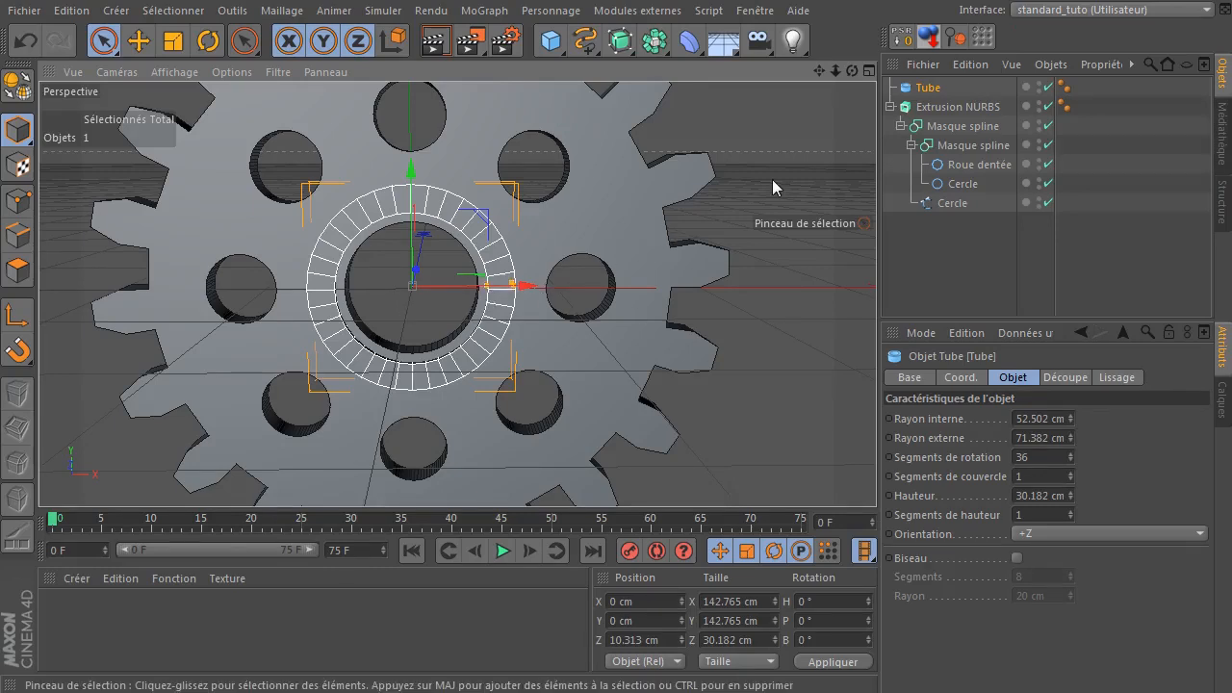
click(822, 130)
- Enable the tube's Biseau option with 1 segment and a radius of 2 cm
click(943, 84)
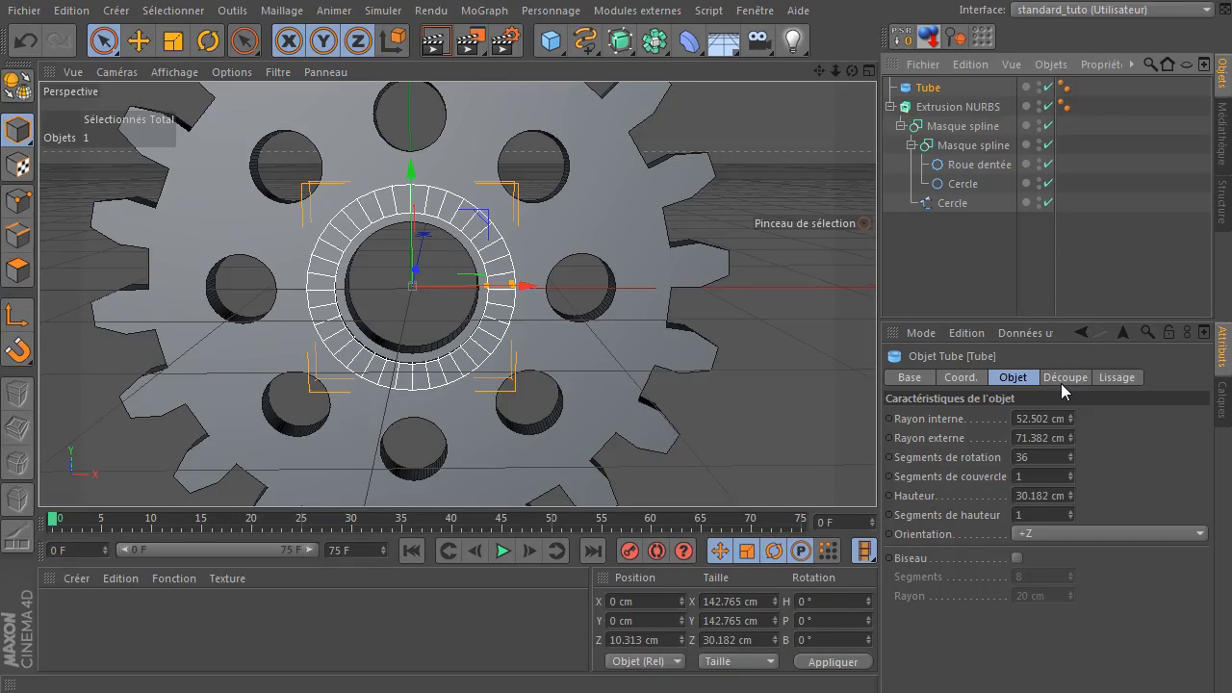
click(1017, 558)
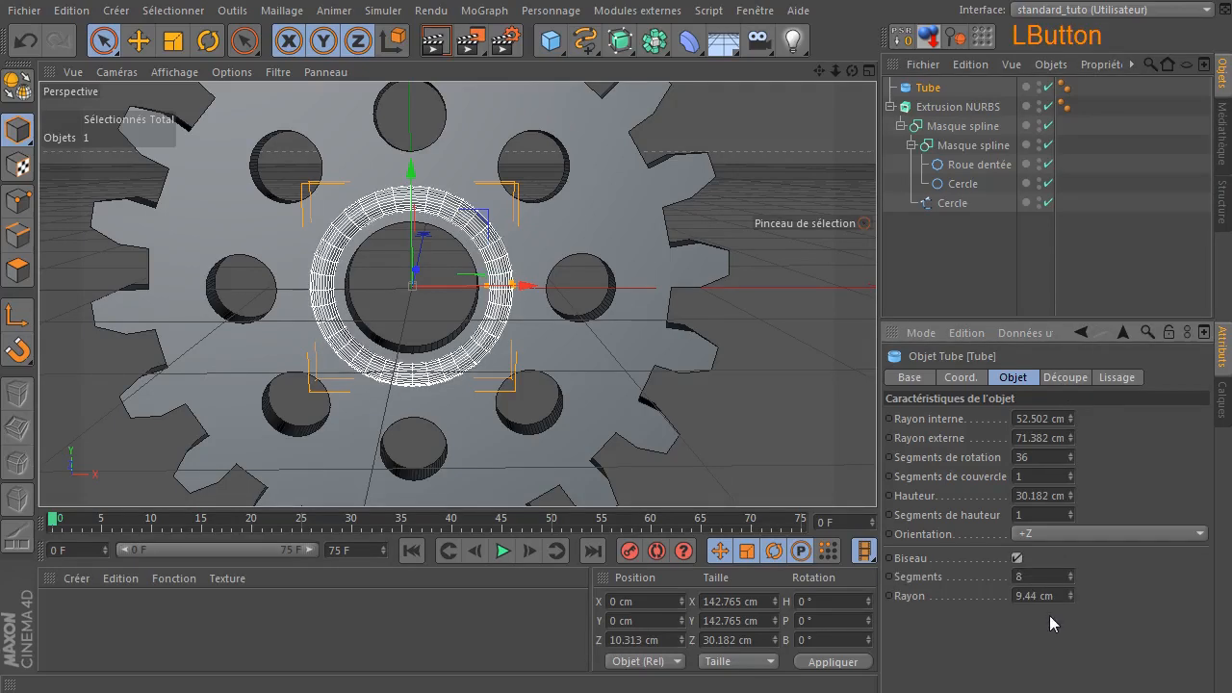
drag(1056, 579, 953, 583)
click(1059, 597)
text(2)
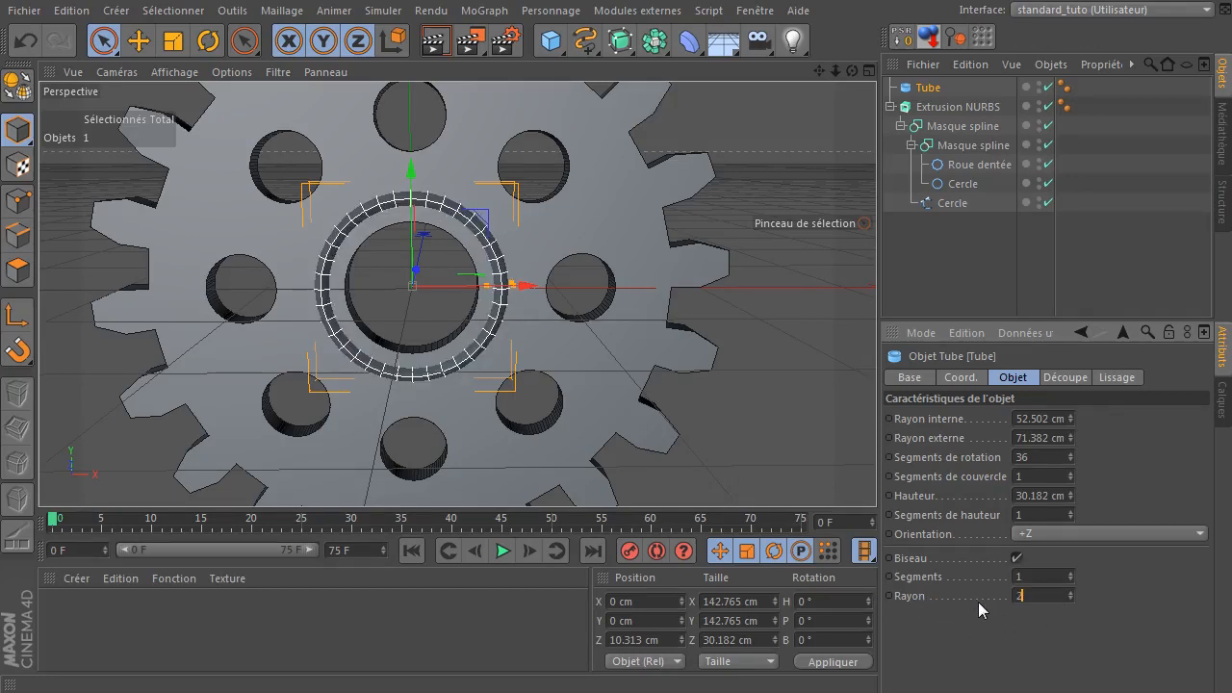
key(Return)
- Try a 1 cm bevel radius on the tube and settle on 4 cm
drag(851, 70, 1060, 70)
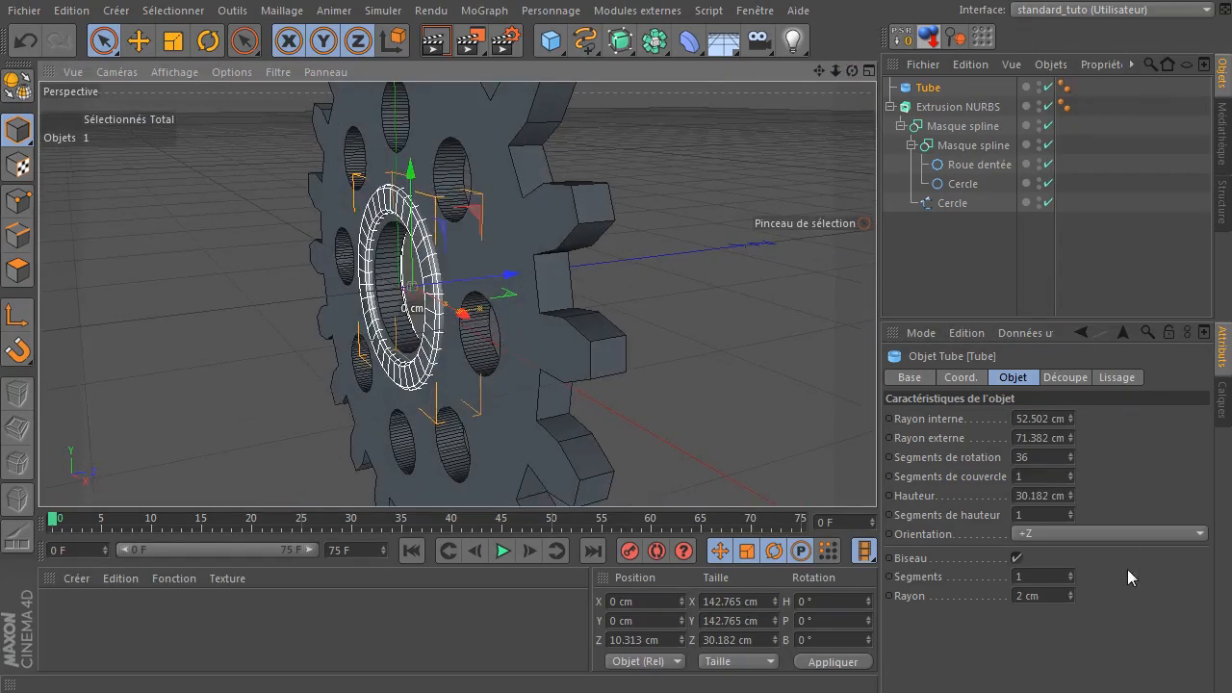
double_click(1046, 597)
text(1)
key(Return)
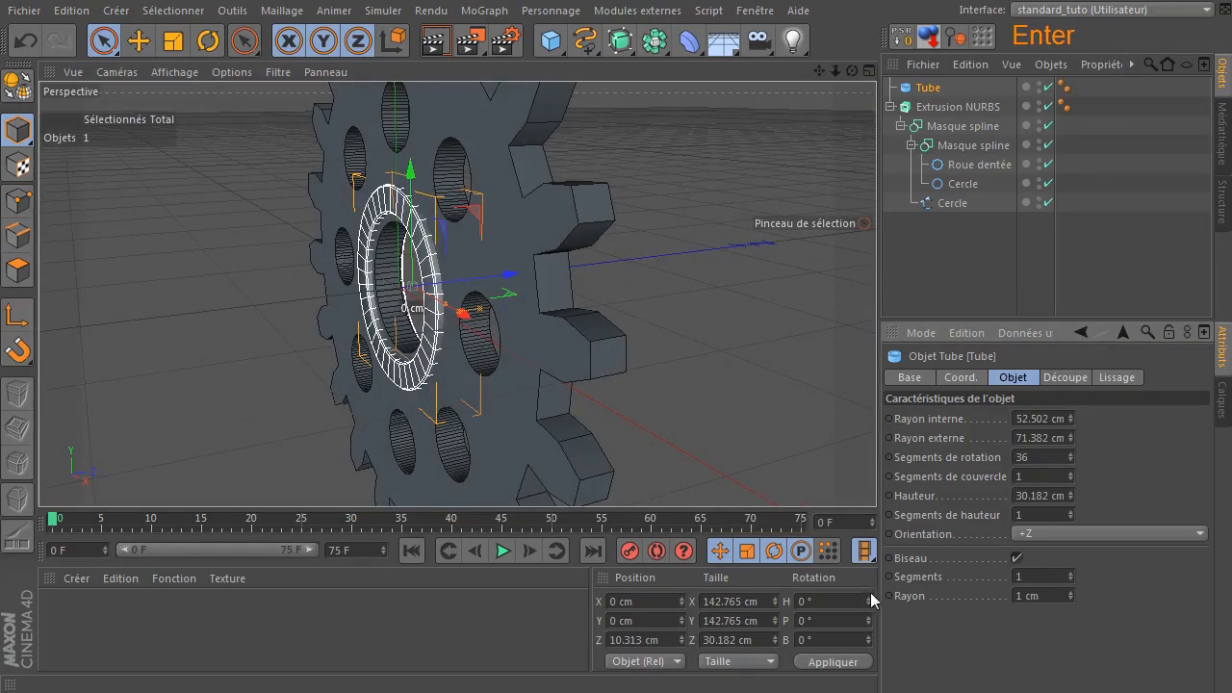
double_click(1047, 596)
text(4)
key(Return)
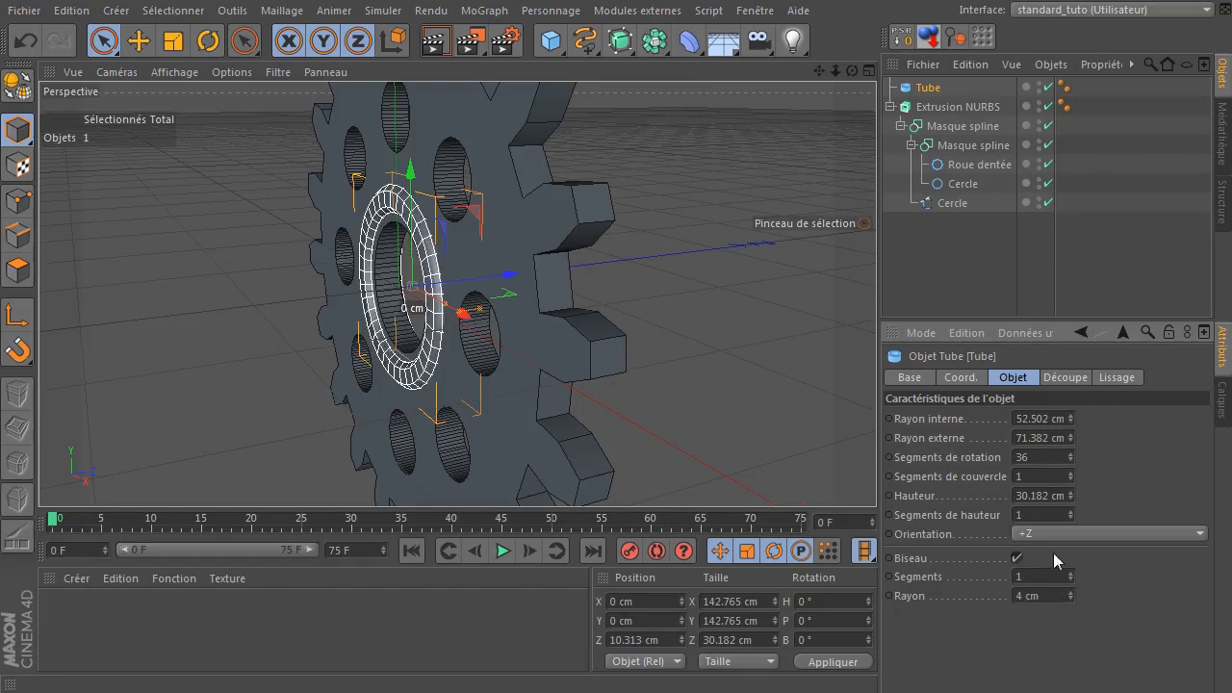
- Set the tube's height to 40 cm
click(1062, 497)
text(40)
key(Return)
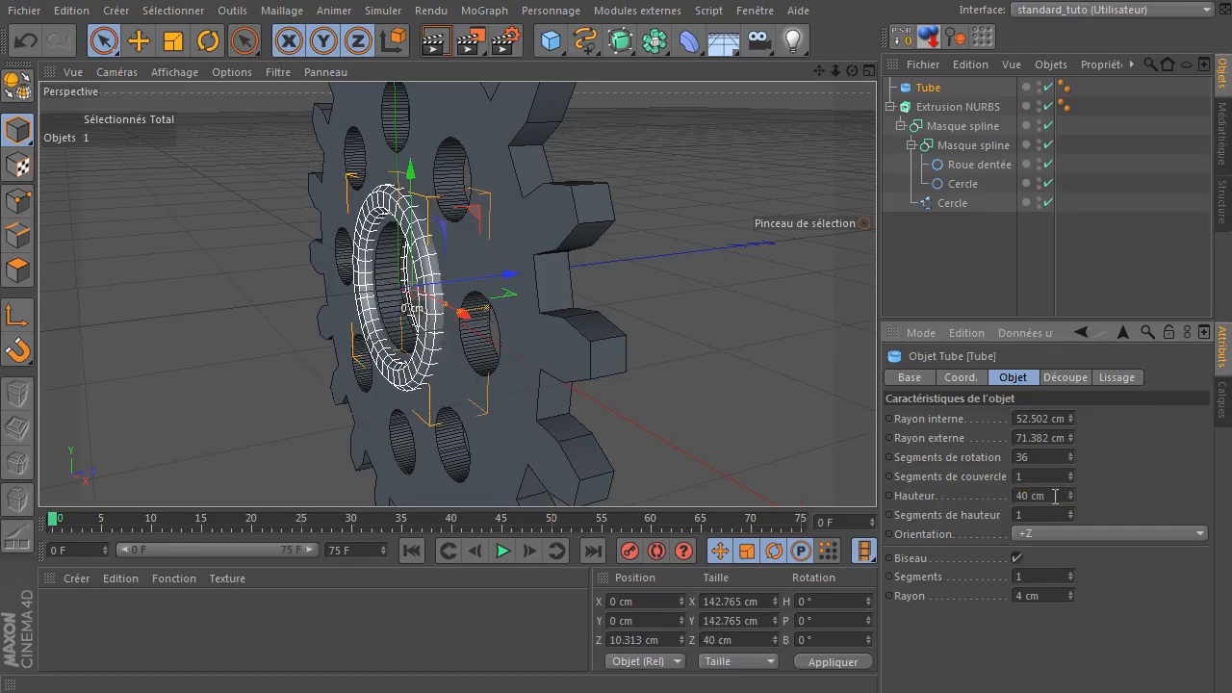
- Delete the Lissage tag from the tube and inspect its bevelled edges up close
click(1062, 88)
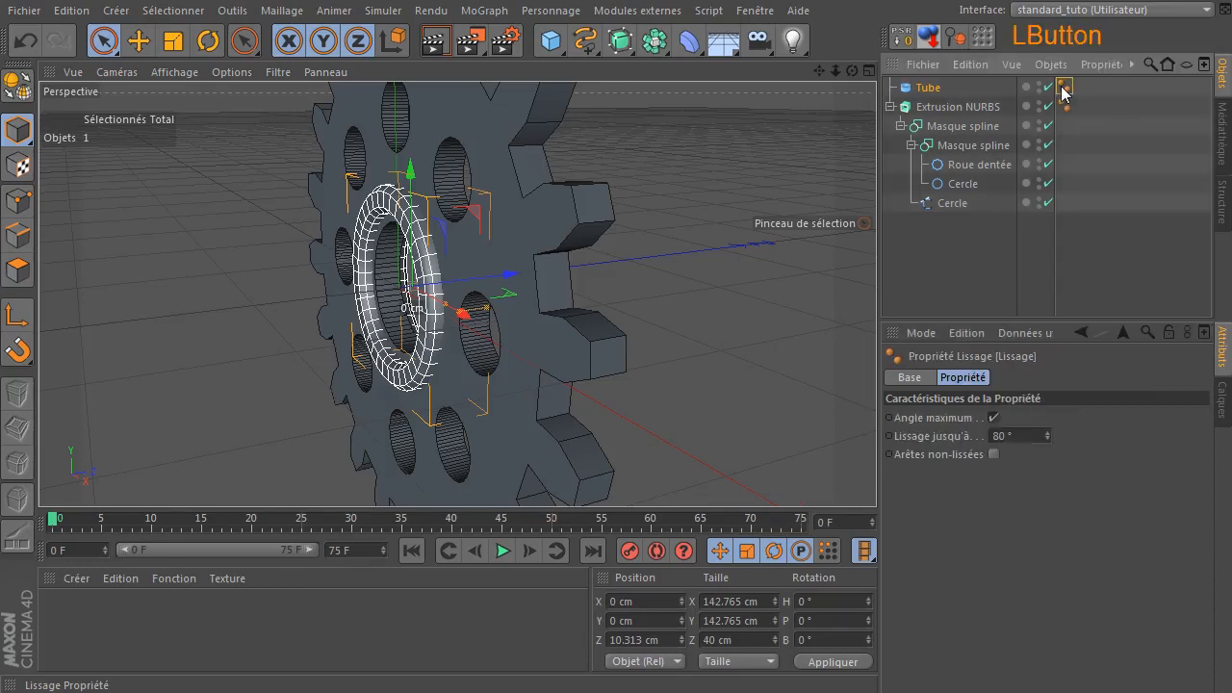
key(Delete)
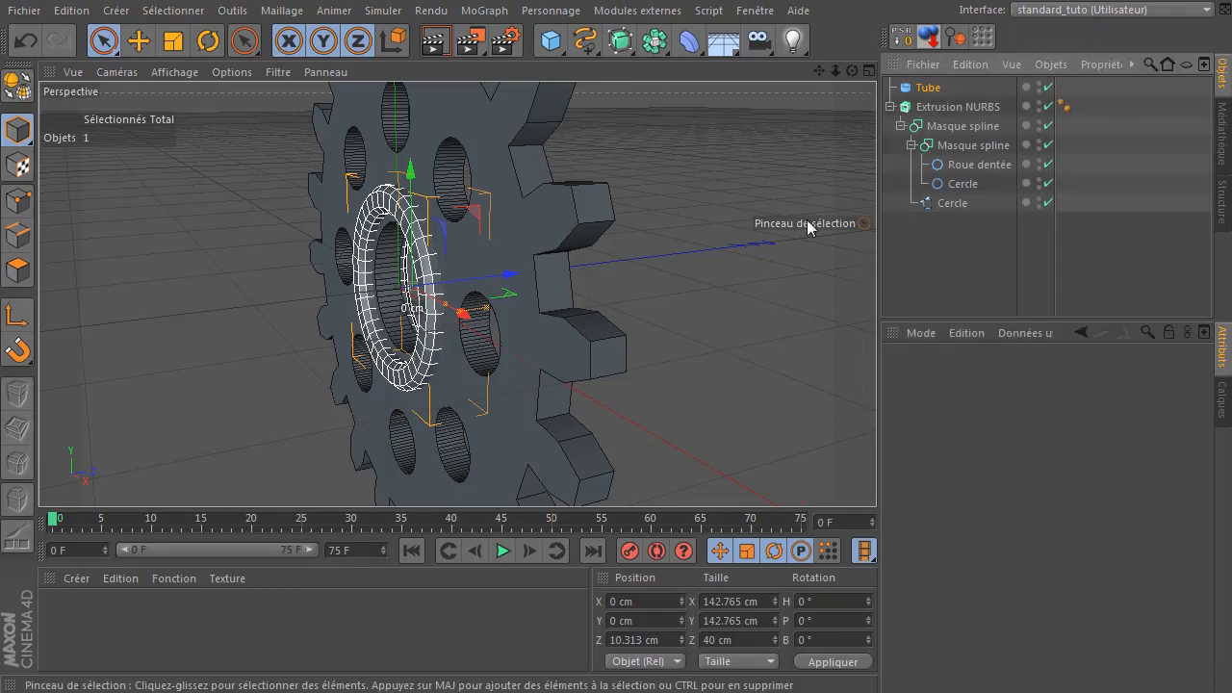
click(927, 88)
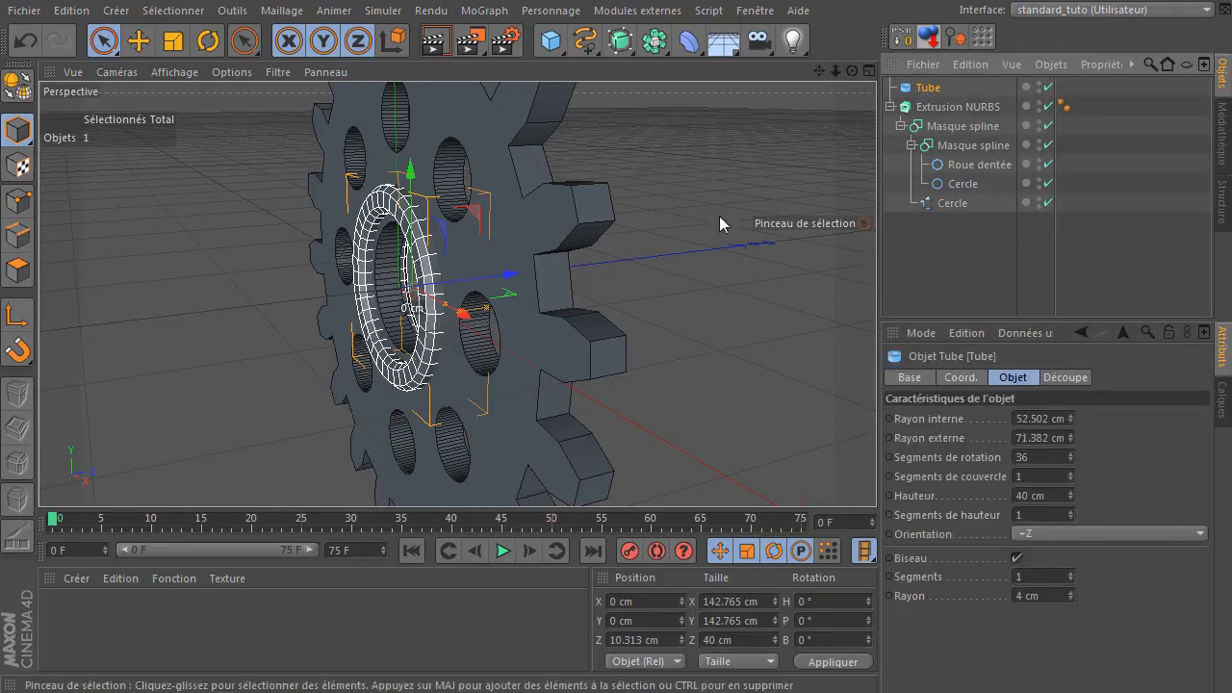
scroll(476, 250, up, 5)
drag(851, 71, 610, 107)
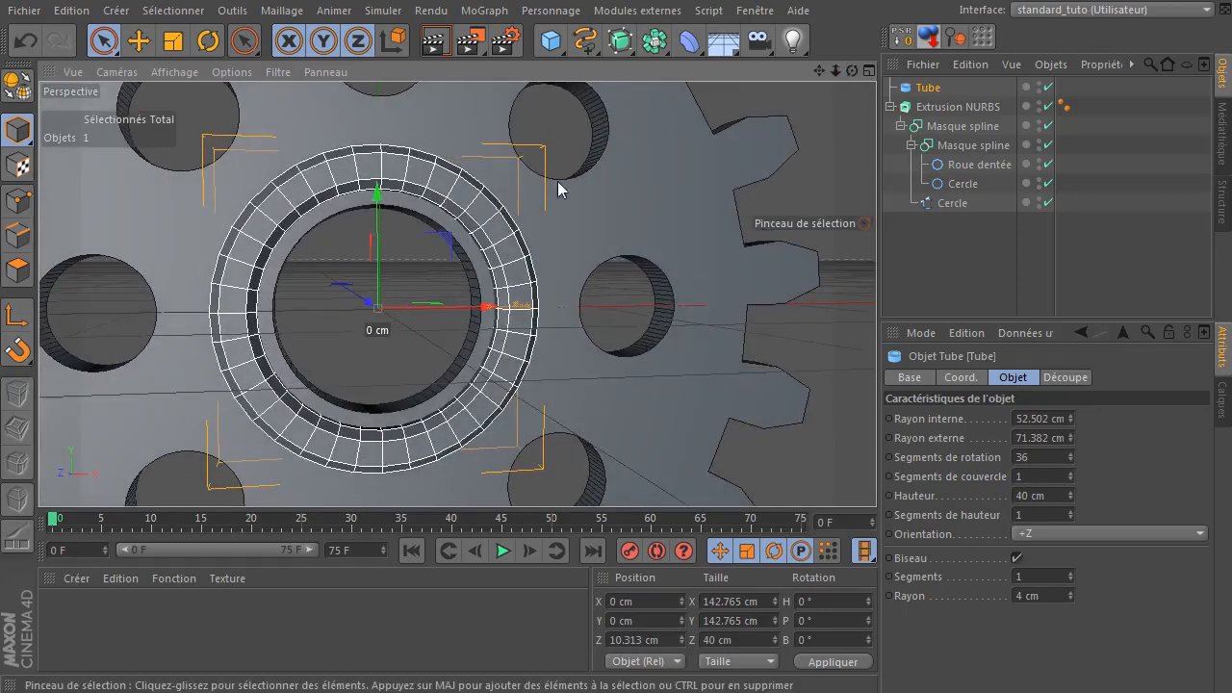
scroll(481, 400, up, 1)
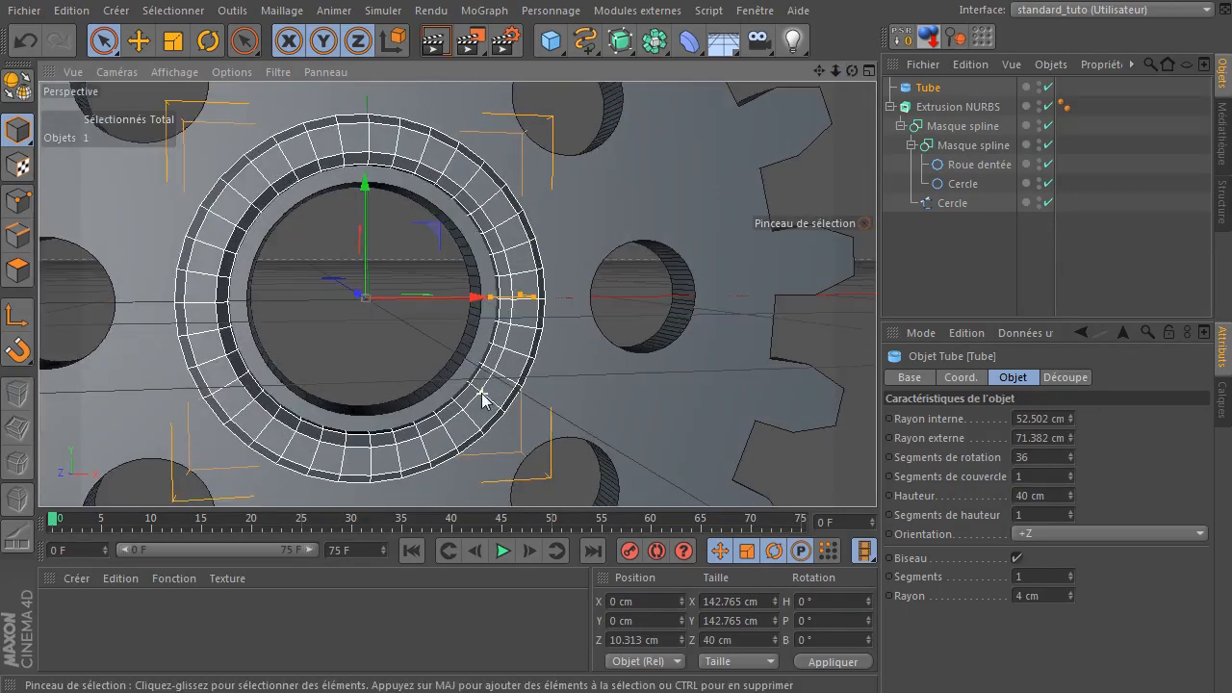
- Reduce the tube's inner radius to about 48 cm and set its bevel radius to 6 cm
click(488, 307)
drag(485, 301, 481, 307)
drag(1069, 580, 1071, 642)
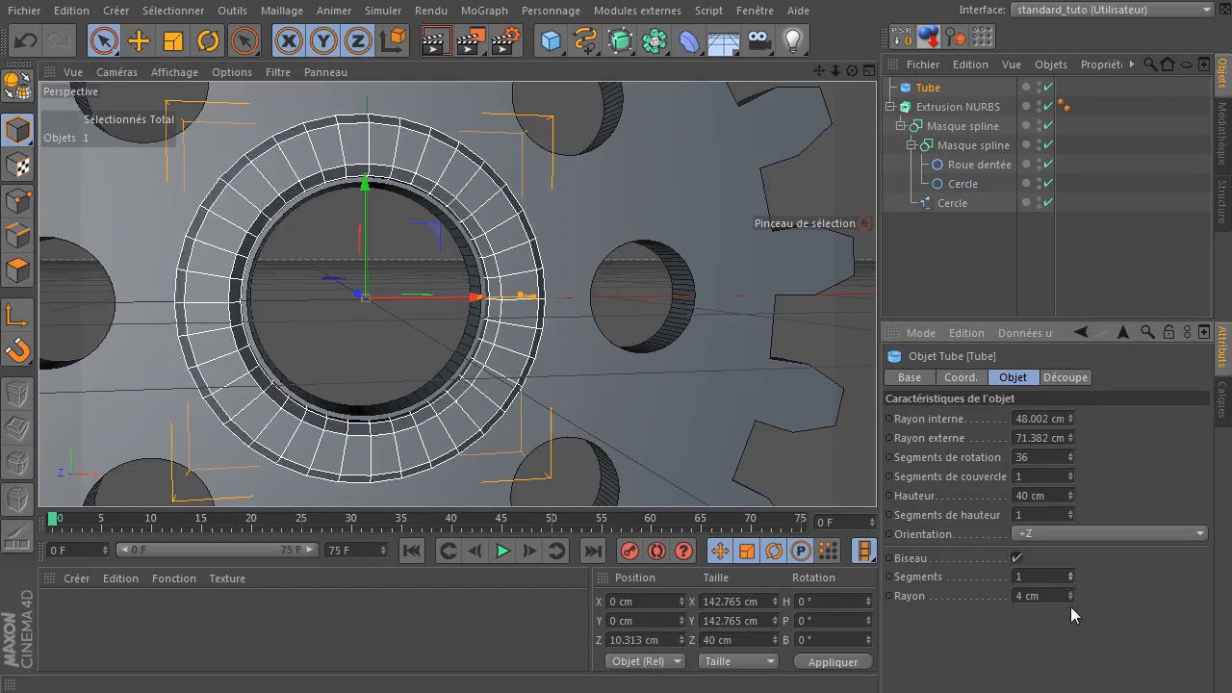
drag(1067, 594, 1066, 592)
click(1056, 594)
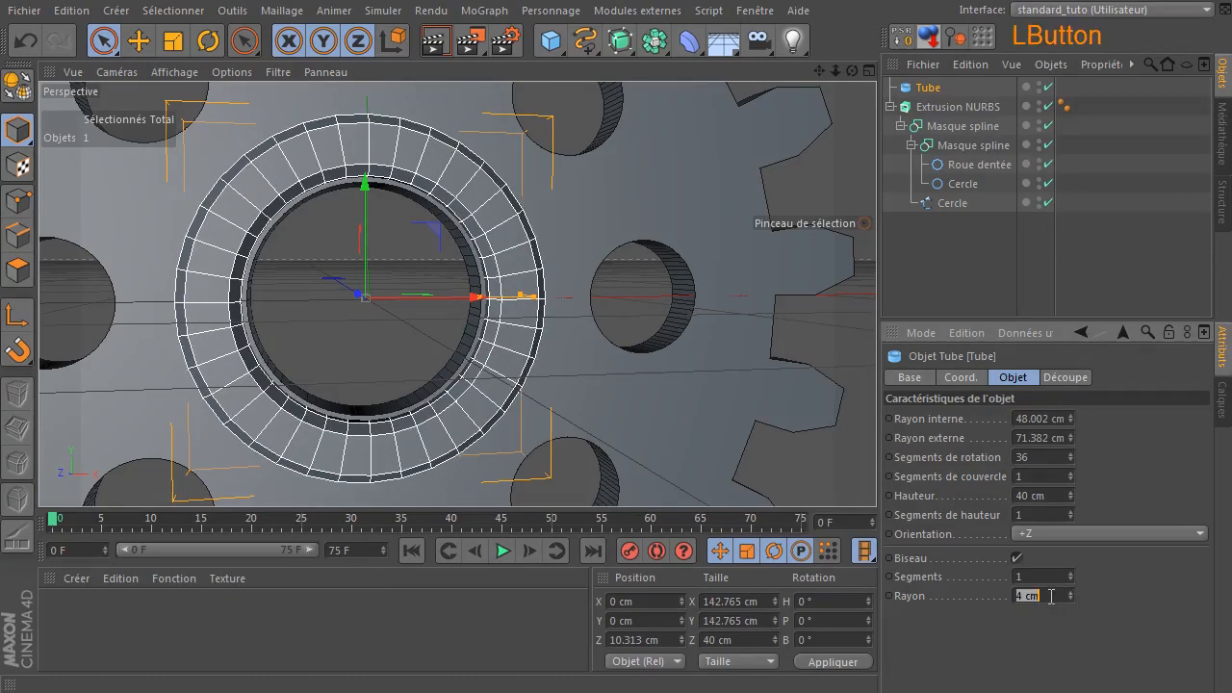
text(6)
key(Return)
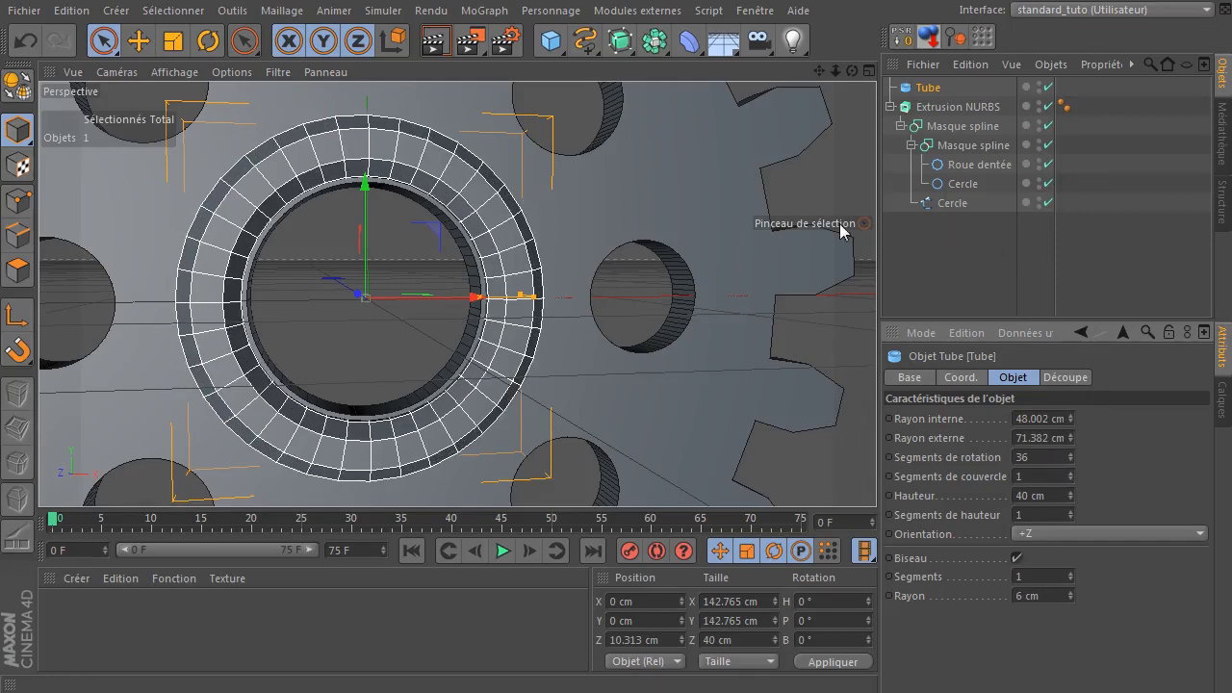
- Render the view of the whole gear to check the bevelled ring around its centre
click(852, 168)
drag(852, 71, 915, 53)
drag(835, 68, 712, 136)
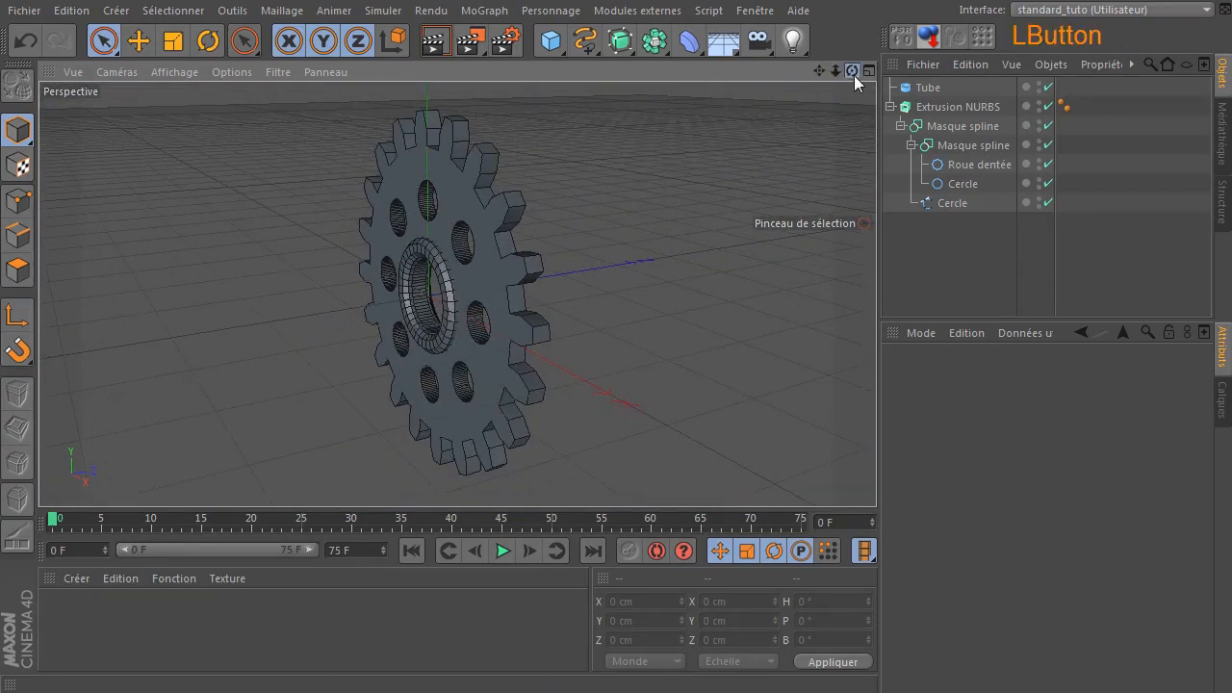
drag(854, 75, 729, 97)
click(436, 41)
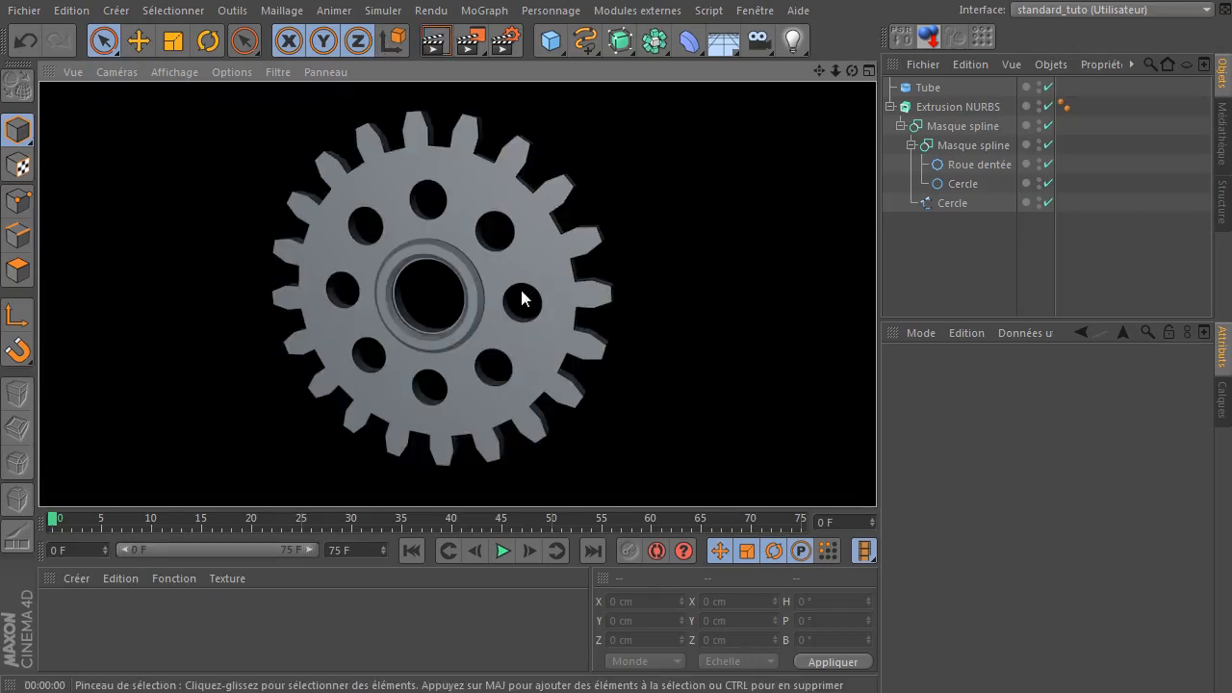
click(922, 65)
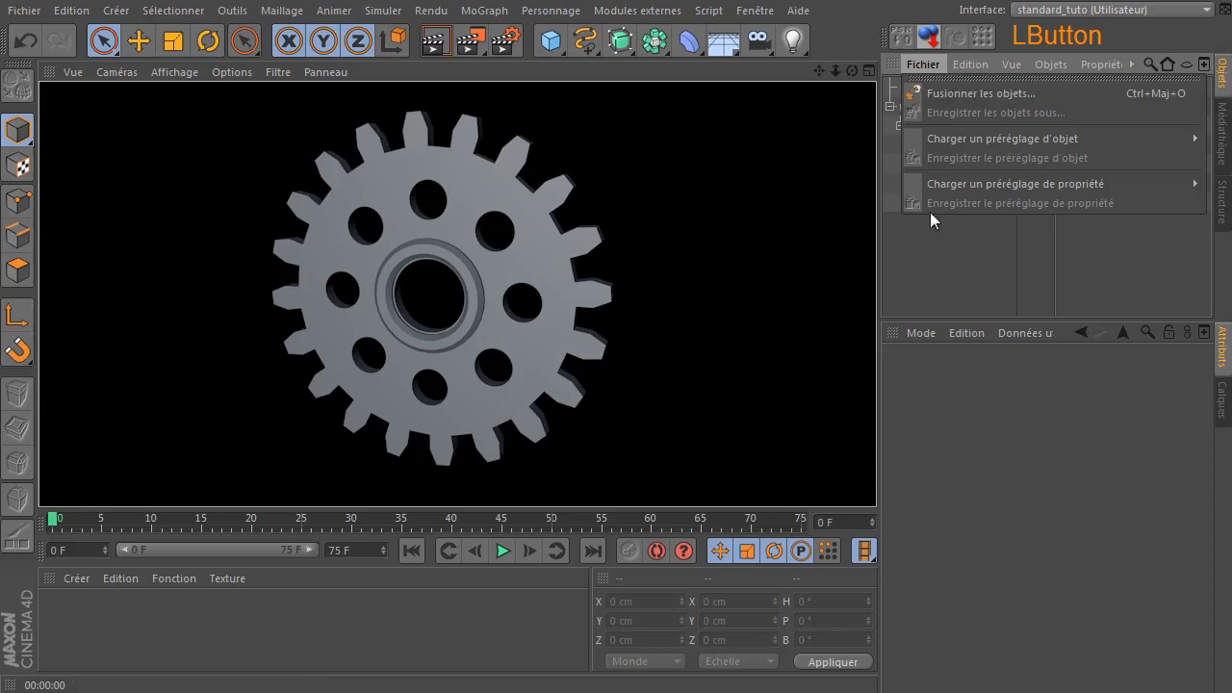
click(953, 238)
- Duplicate the tube and resize the copy near the teeth to an outer radius of about 175 cm and an inner radius of about 159 cm
click(919, 87)
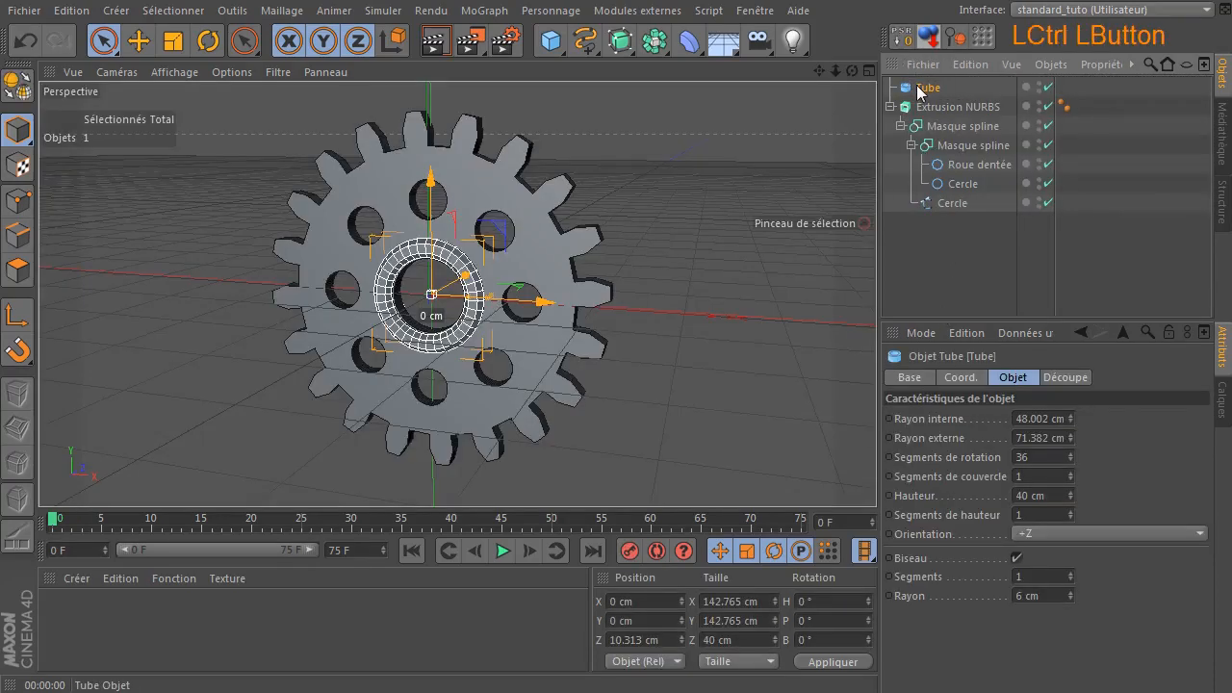
ctrl+drag(922, 103, 922, 108)
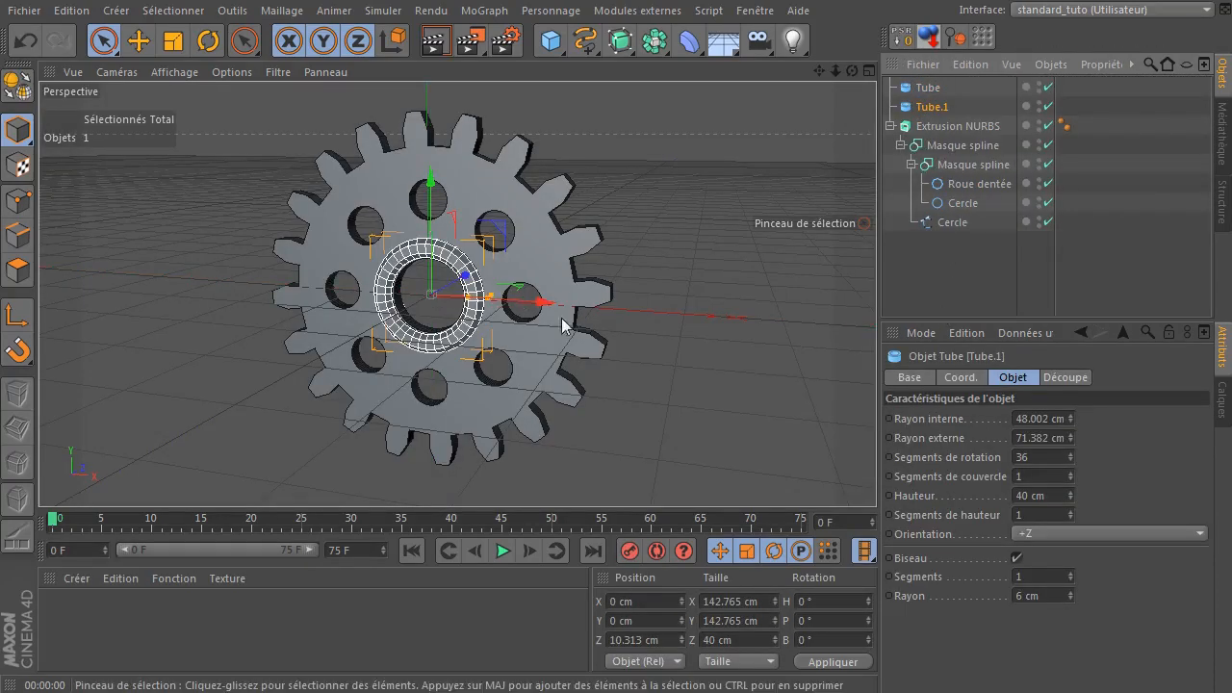
scroll(472, 345, up, 2)
scroll(472, 345, up, 3)
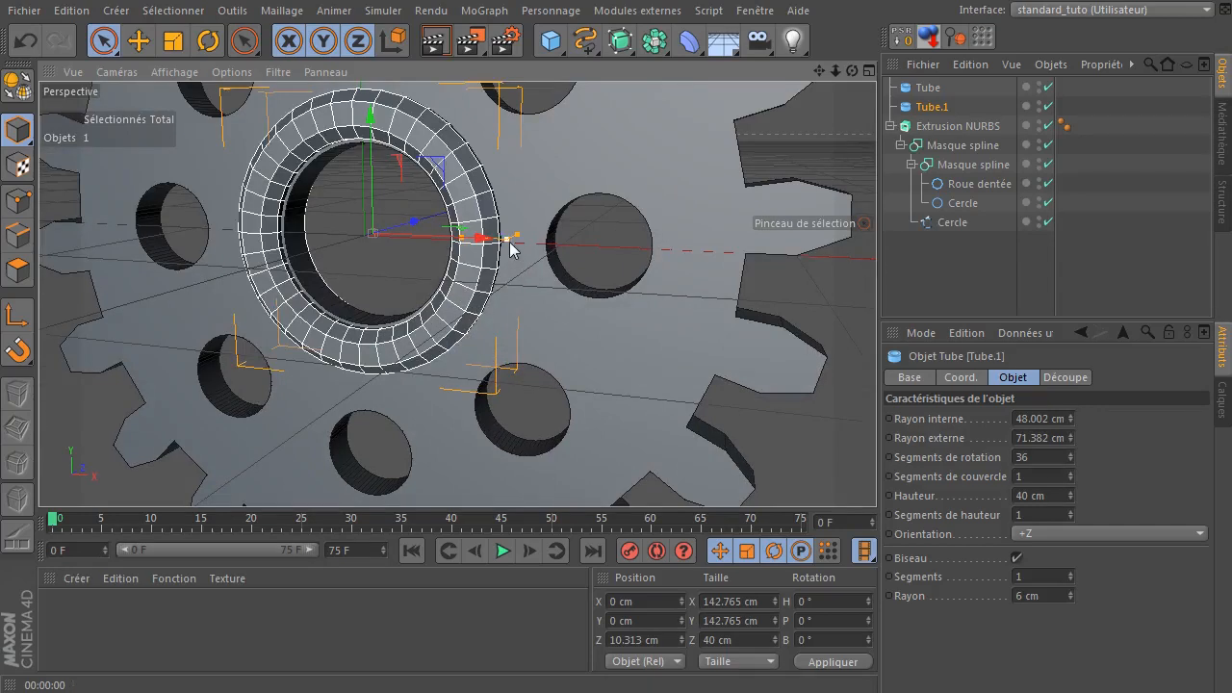
drag(507, 240, 735, 253)
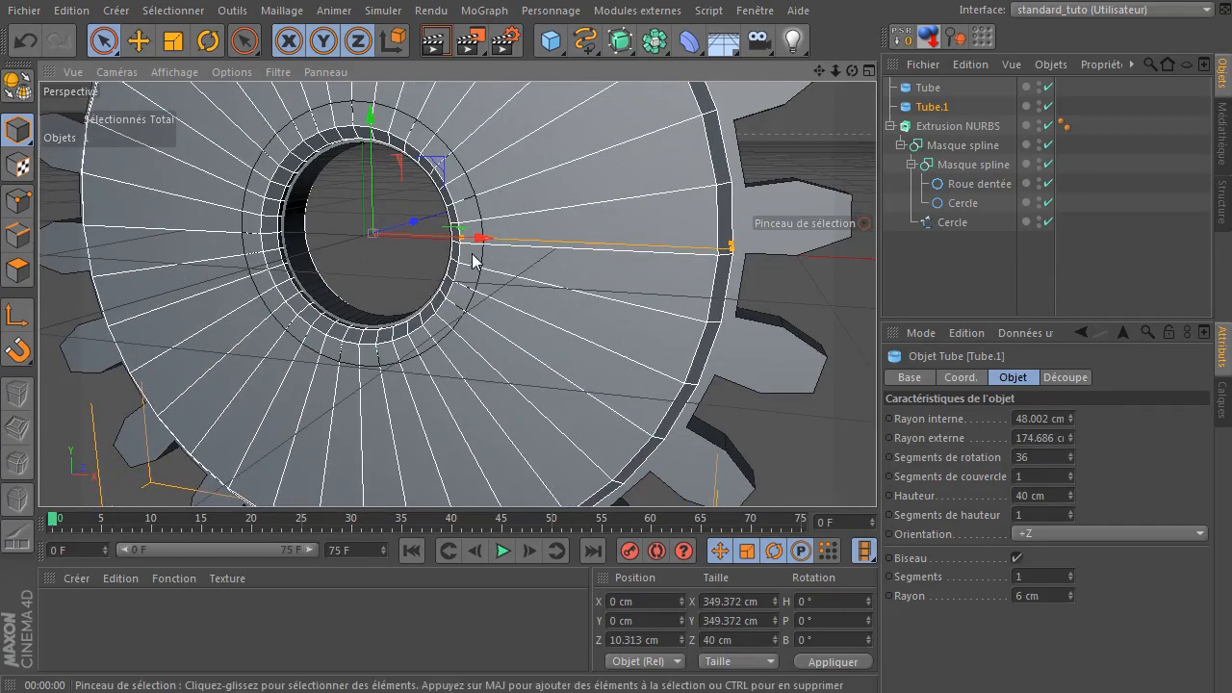
drag(462, 241, 696, 257)
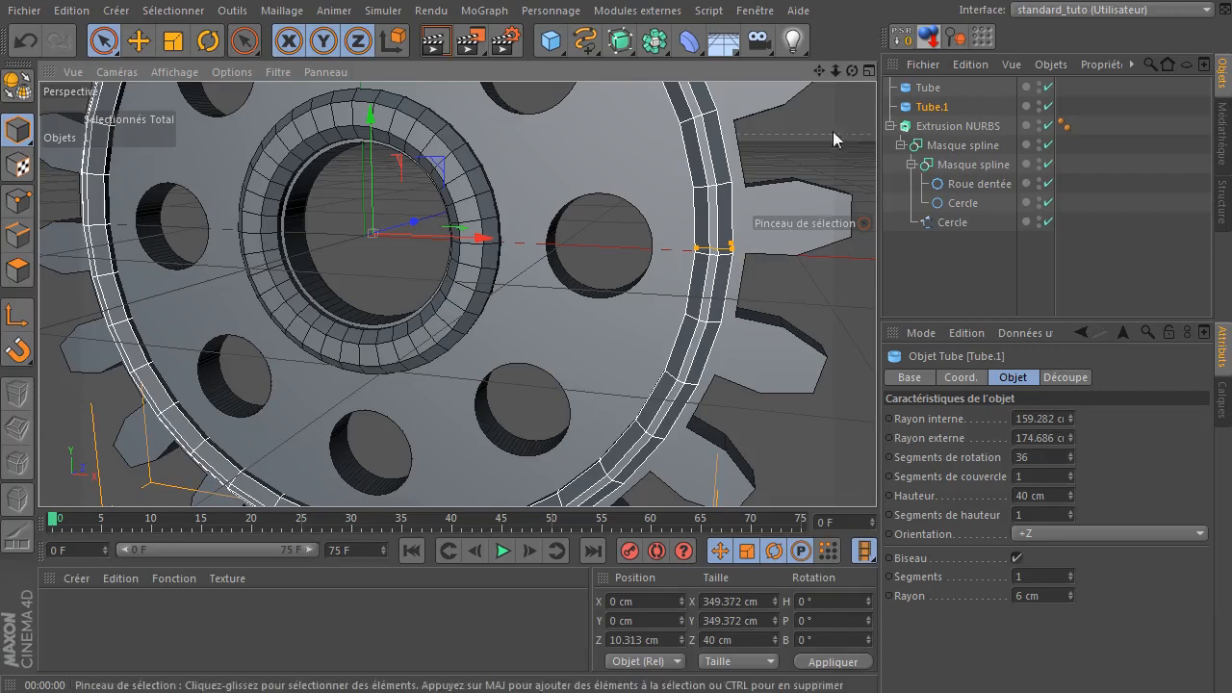
- Reduce the outer tube's height to about 35.6 cm and set its bevel radius to 4 cm
drag(852, 70, 967, 110)
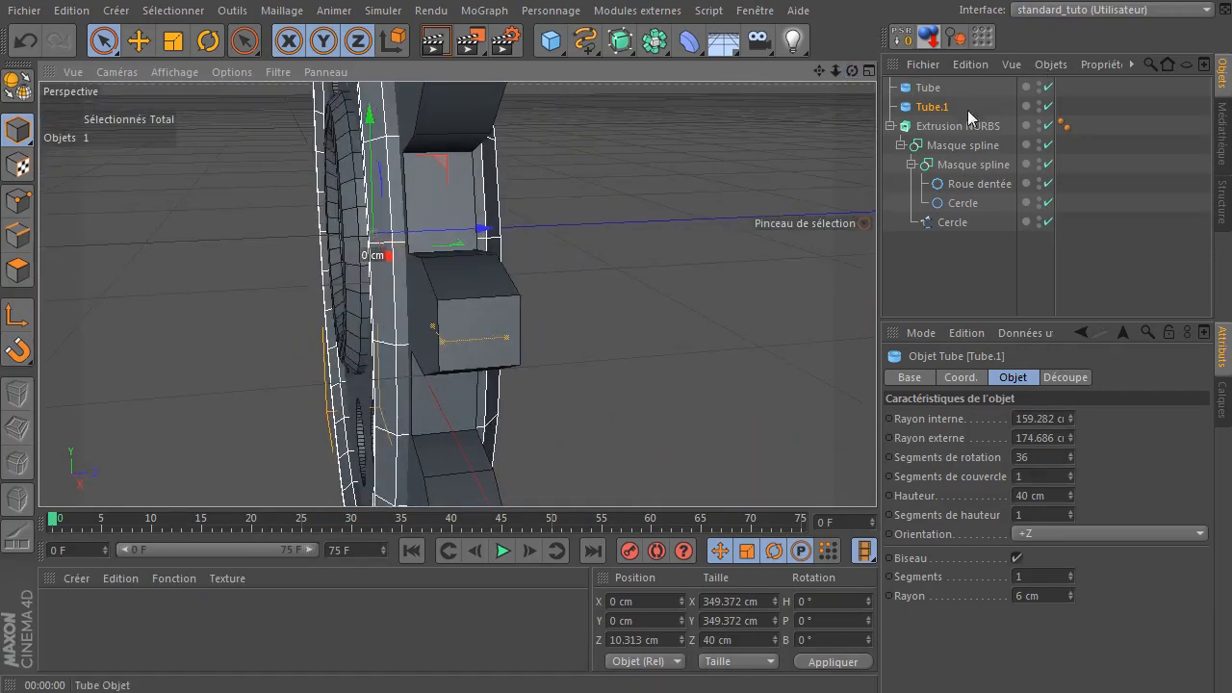
drag(509, 341, 500, 342)
alt+drag(638, 245, 609, 274)
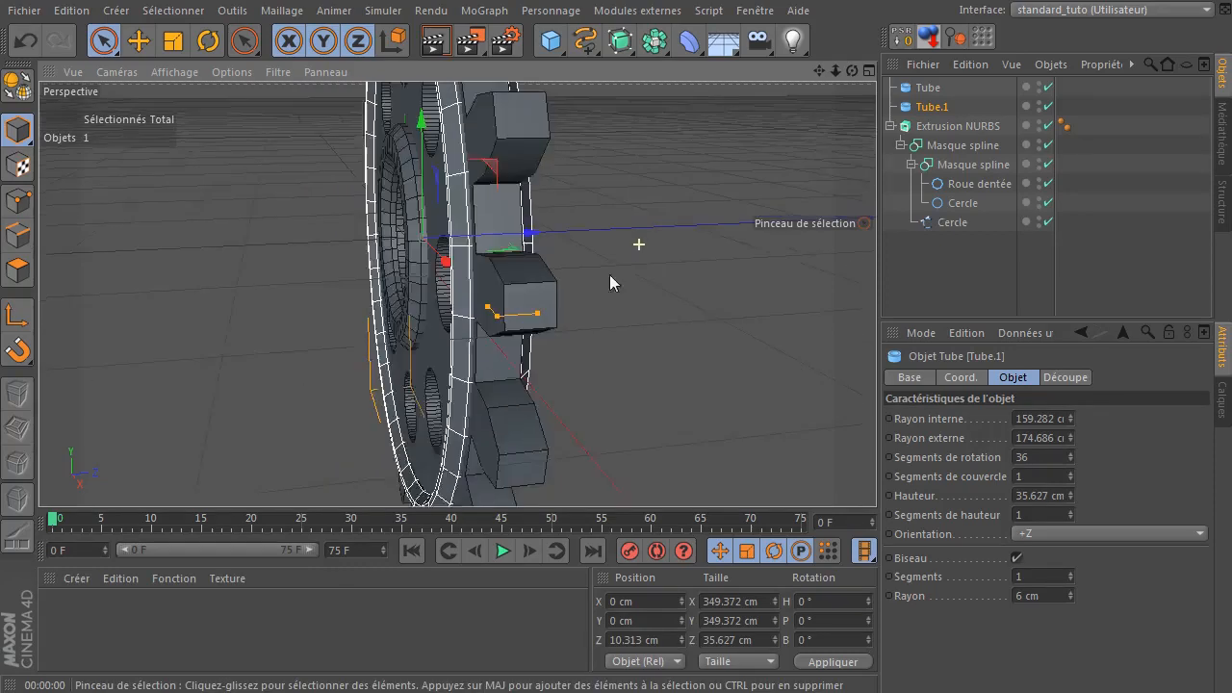
drag(851, 72, 714, 168)
click(1053, 597)
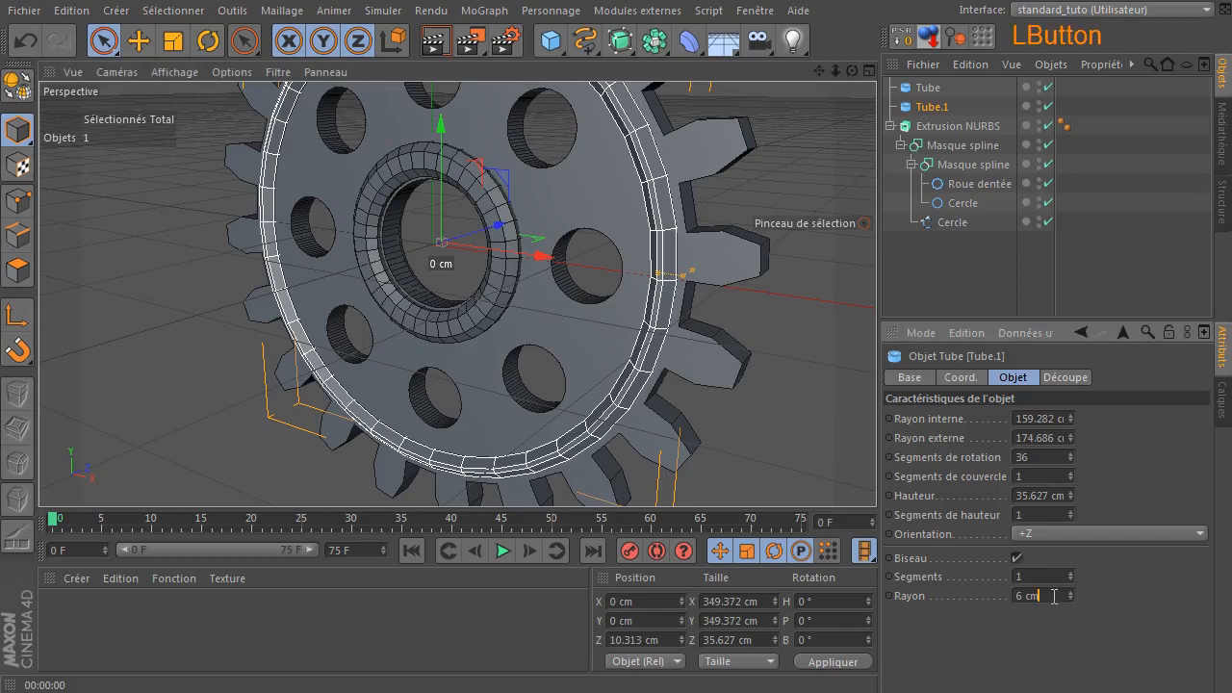
text(4)
key(Return)
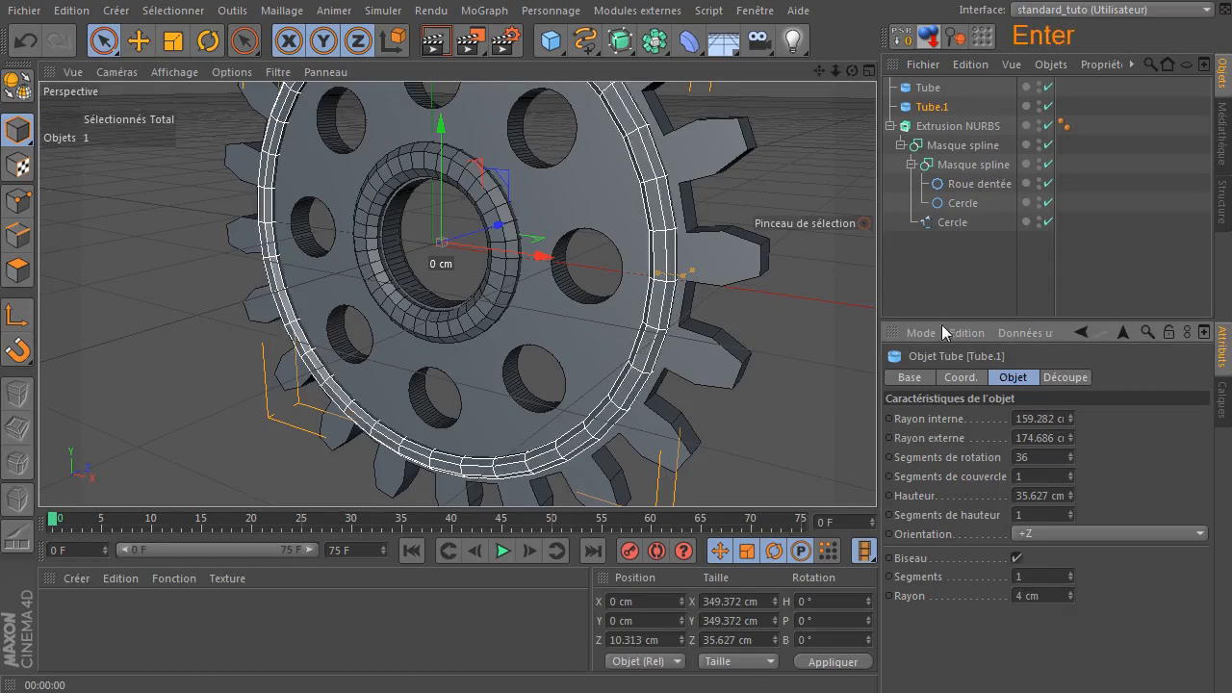
click(853, 386)
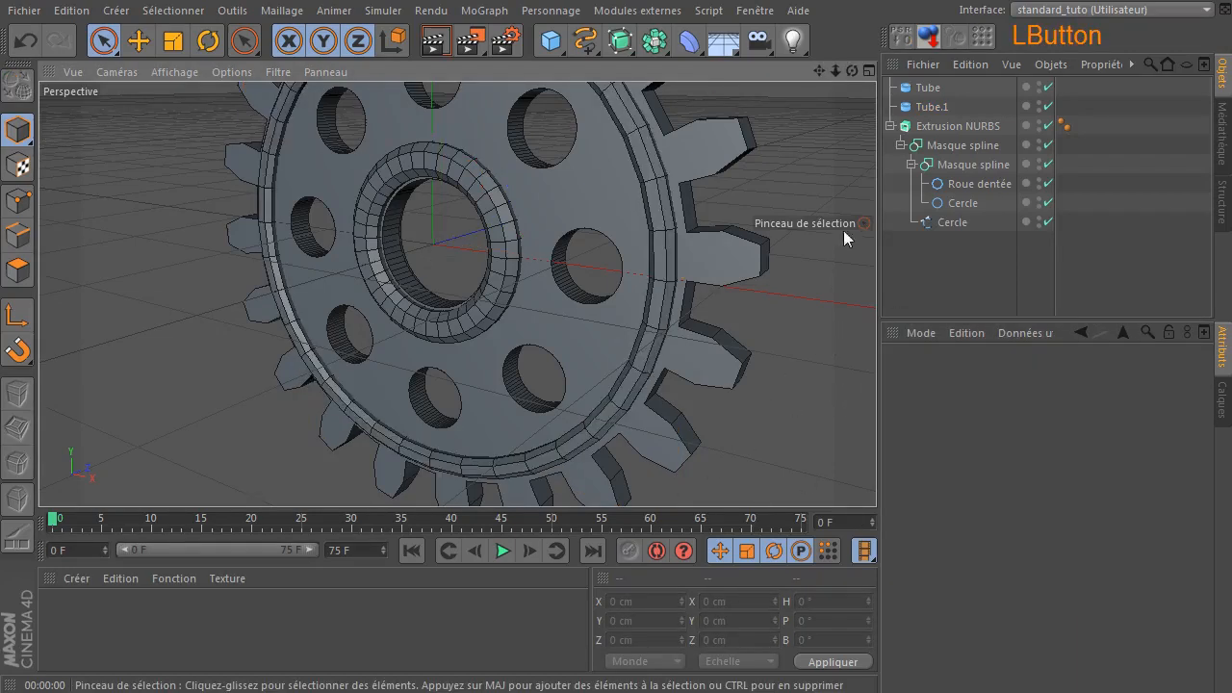
- Render a closer angled view of the gear to examine both rings
drag(836, 70, 760, 121)
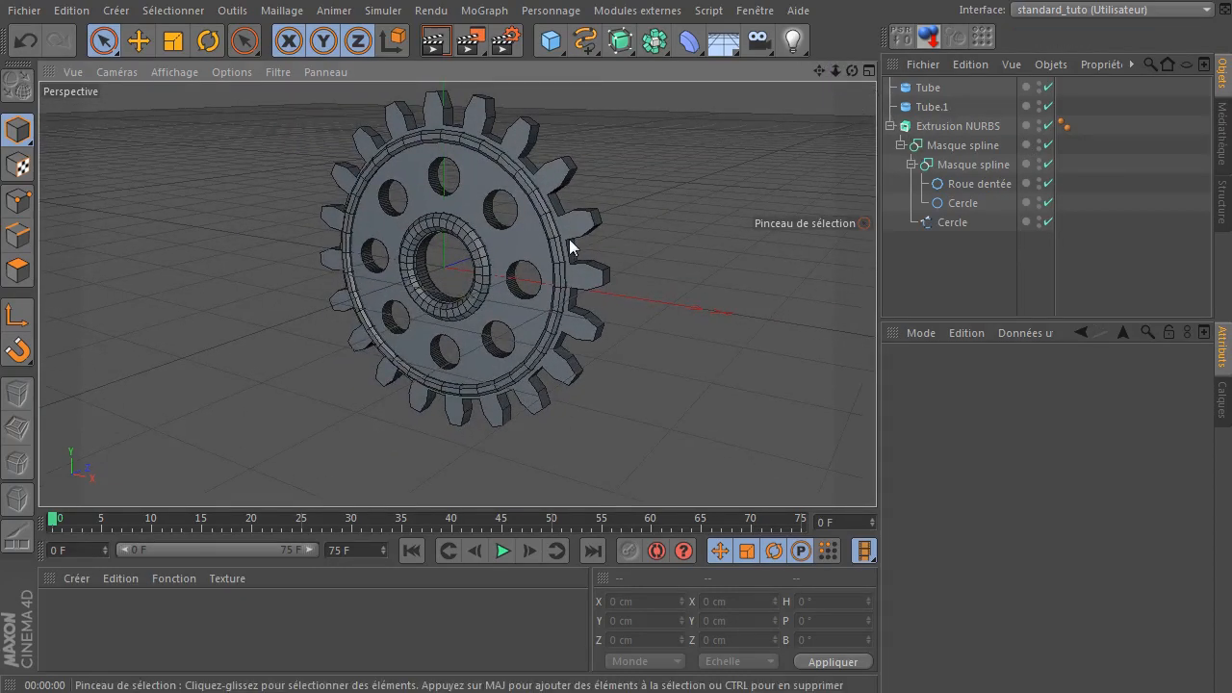
scroll(513, 341, up, 2)
scroll(513, 342, down, 3)
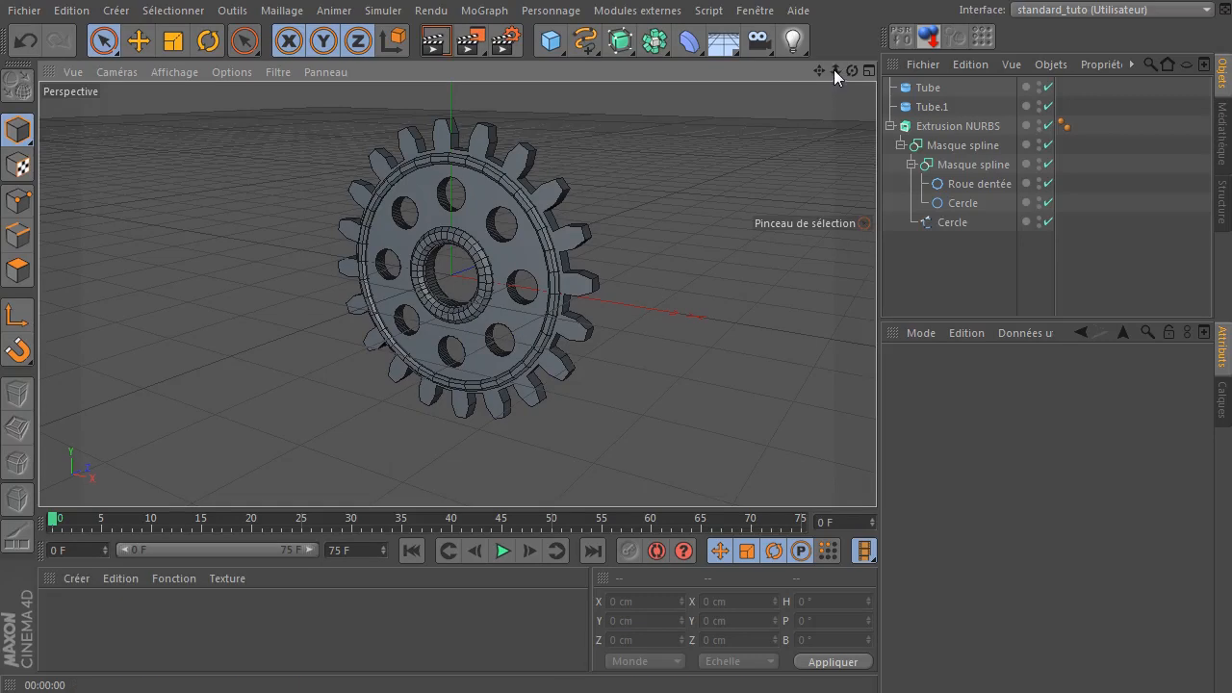
drag(822, 71, 784, 103)
click(438, 44)
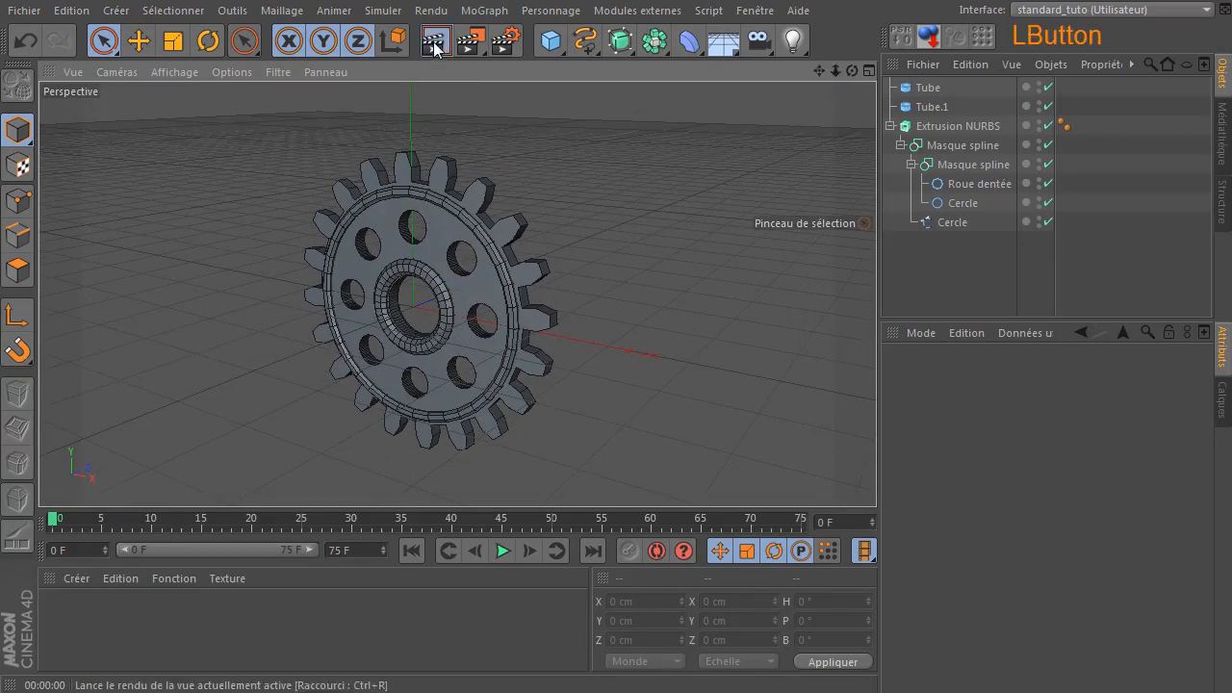
scroll(481, 279, up, 3)
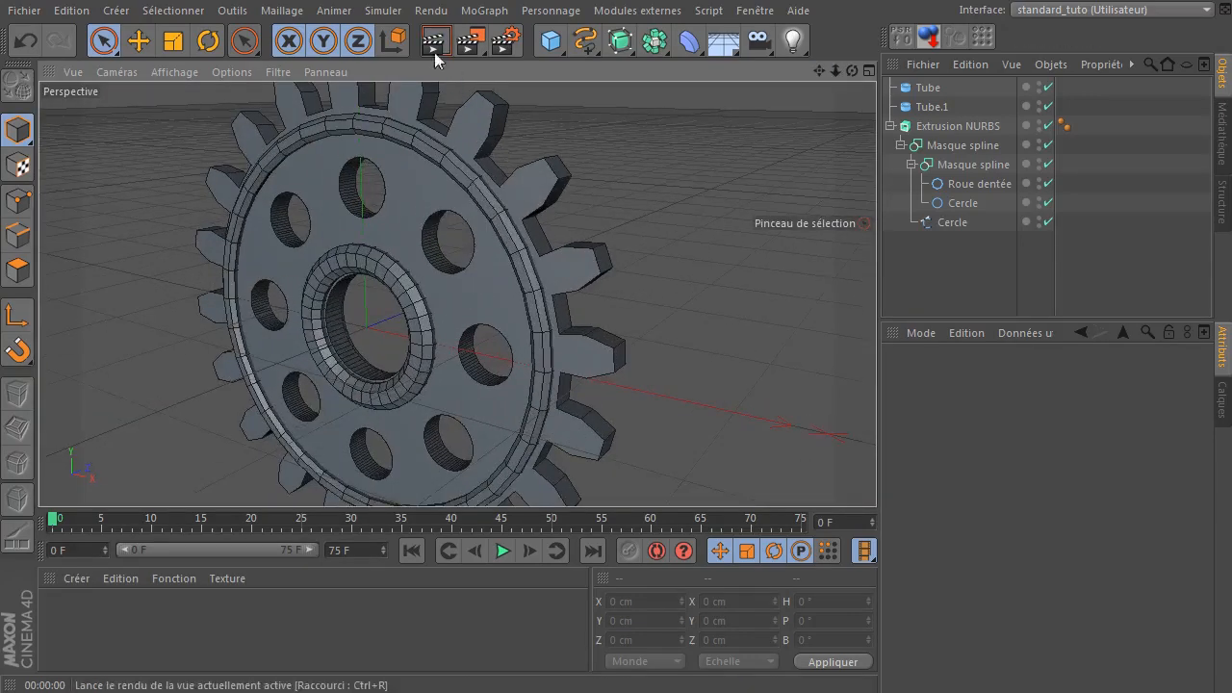
click(443, 41)
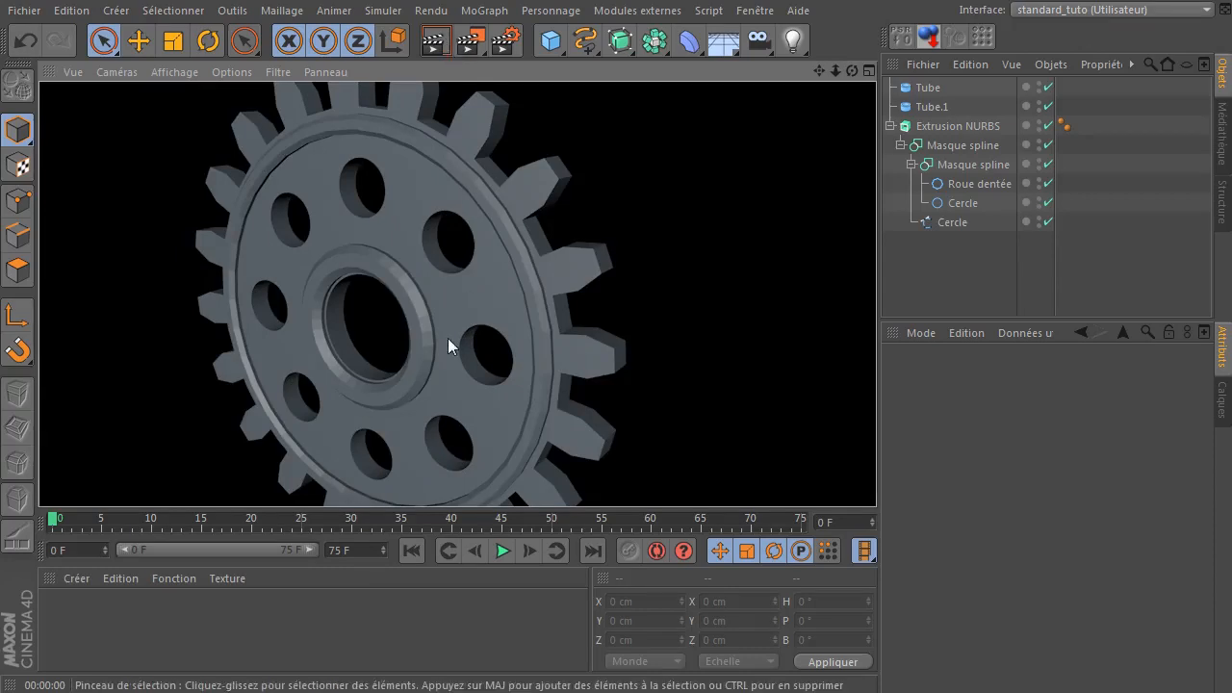
- Try 48 rotation segments on both tubes together and settle on 64
click(928, 90)
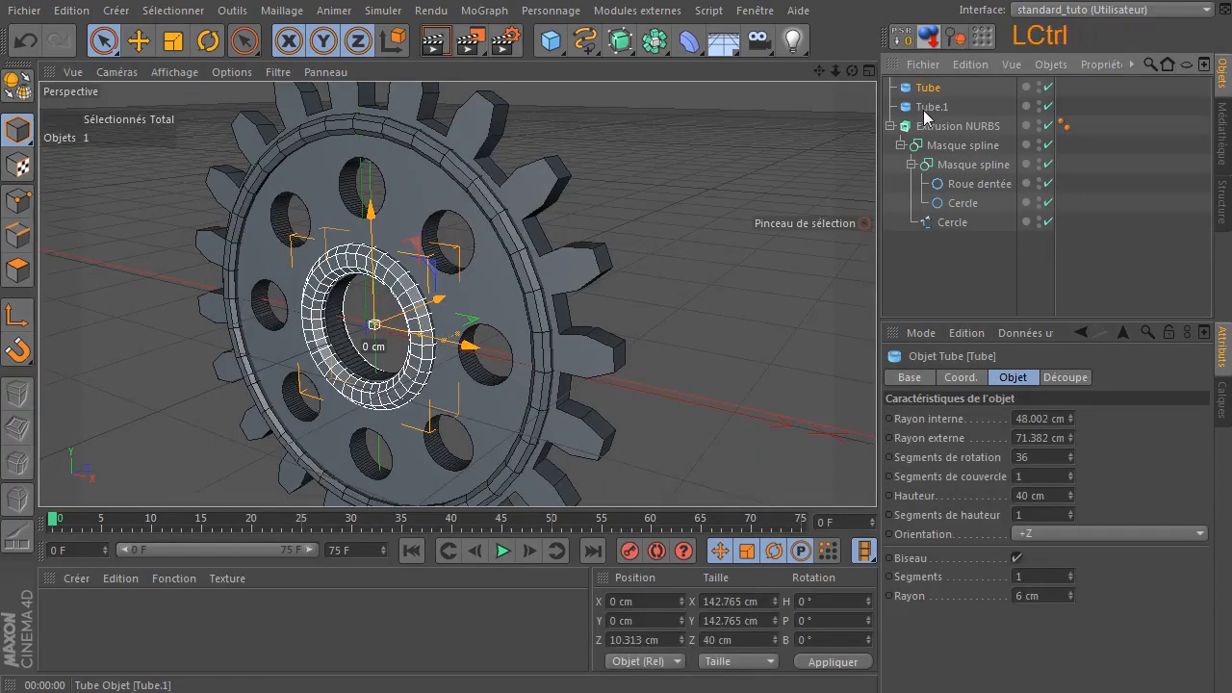
ctrl+click(928, 109)
double_click(1030, 457)
text(48)
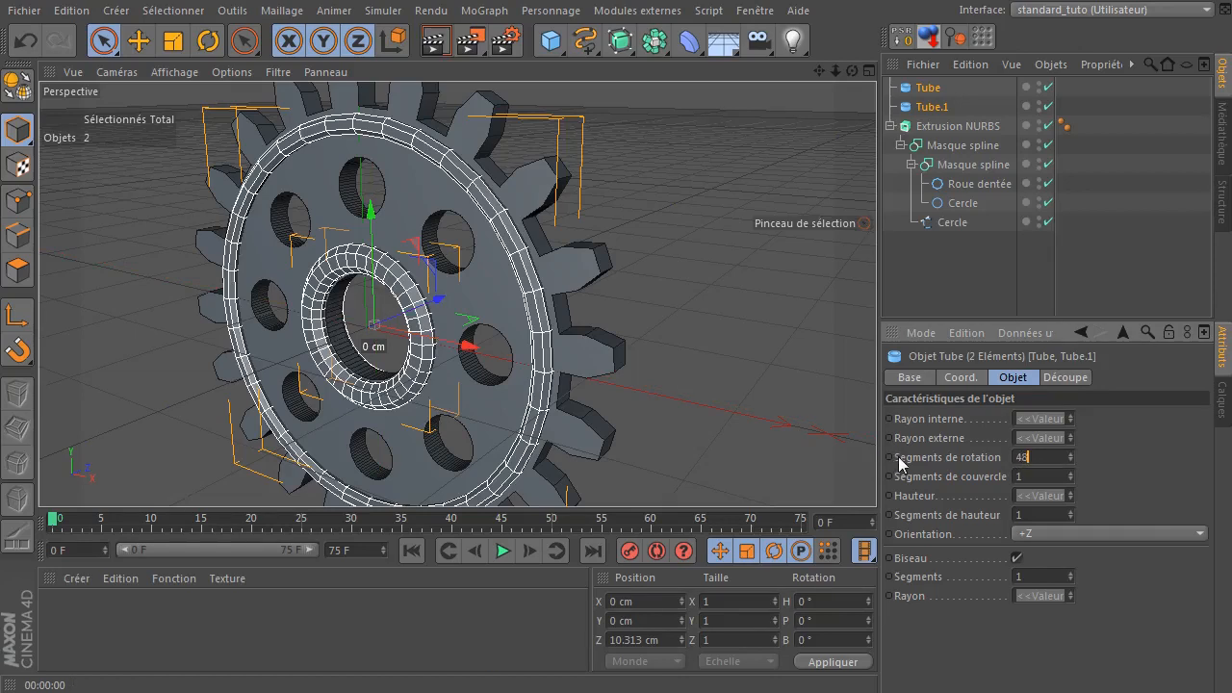
key(Return)
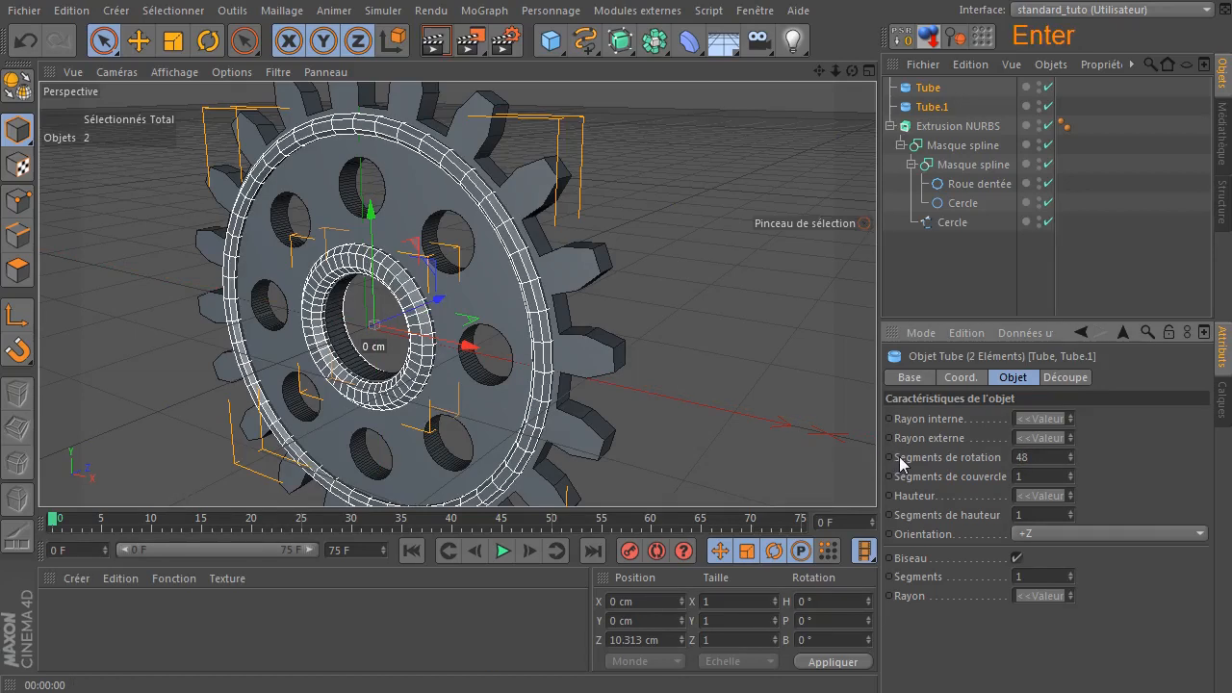
double_click(1044, 456)
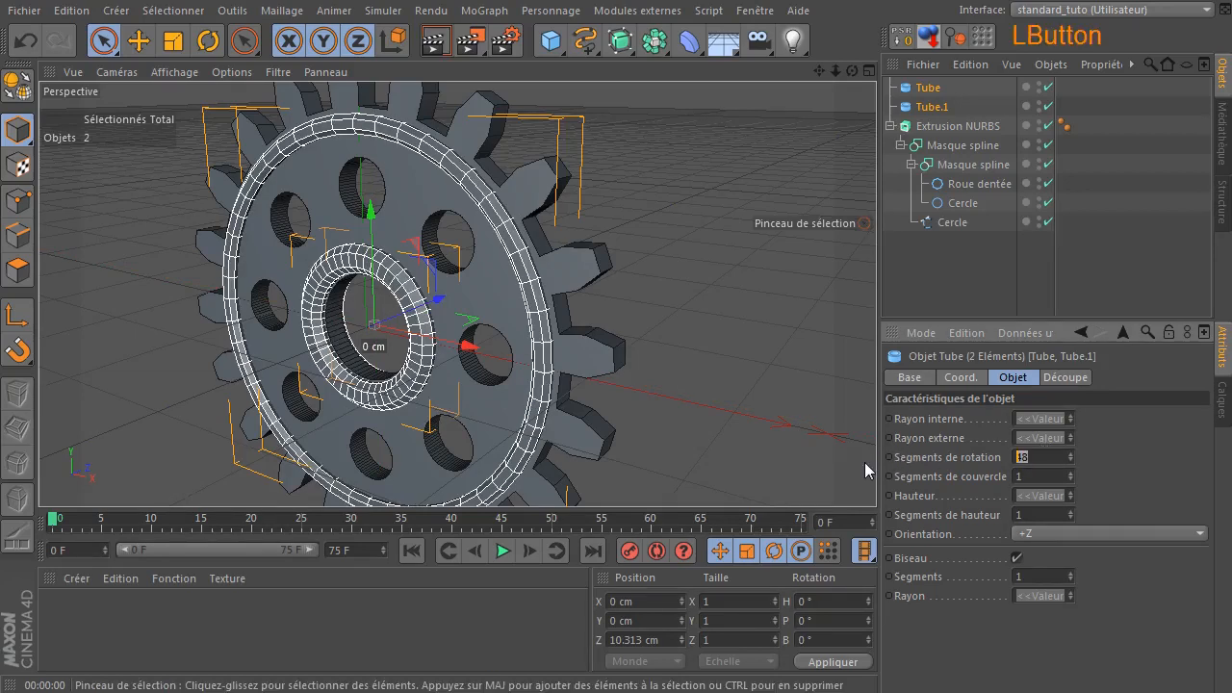
text(64)
key(Return)
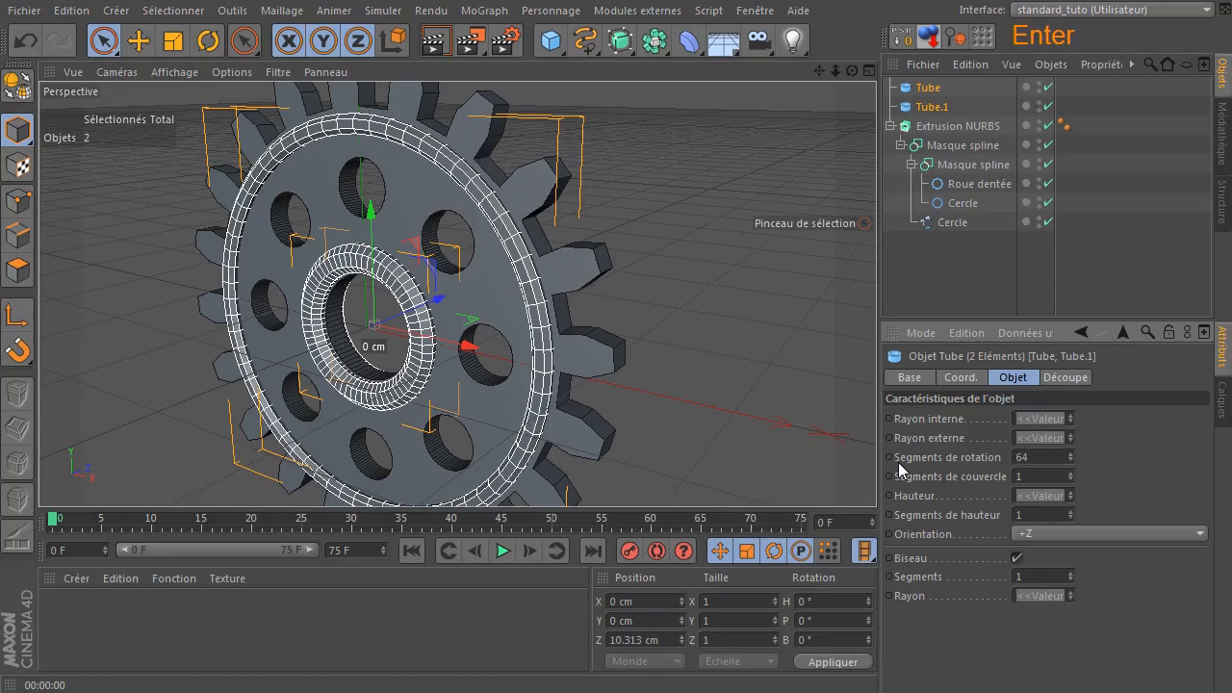
click(949, 280)
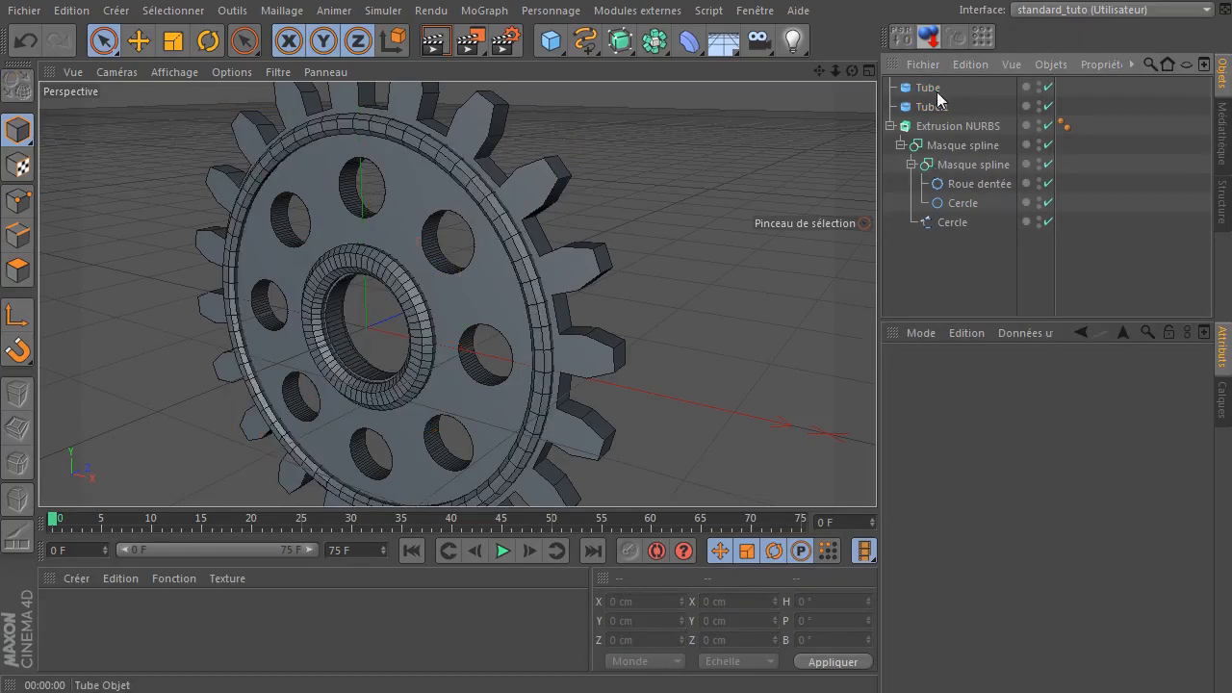
- Render the view again to check the roundness of both rings, and return to an overview of the gear
click(436, 41)
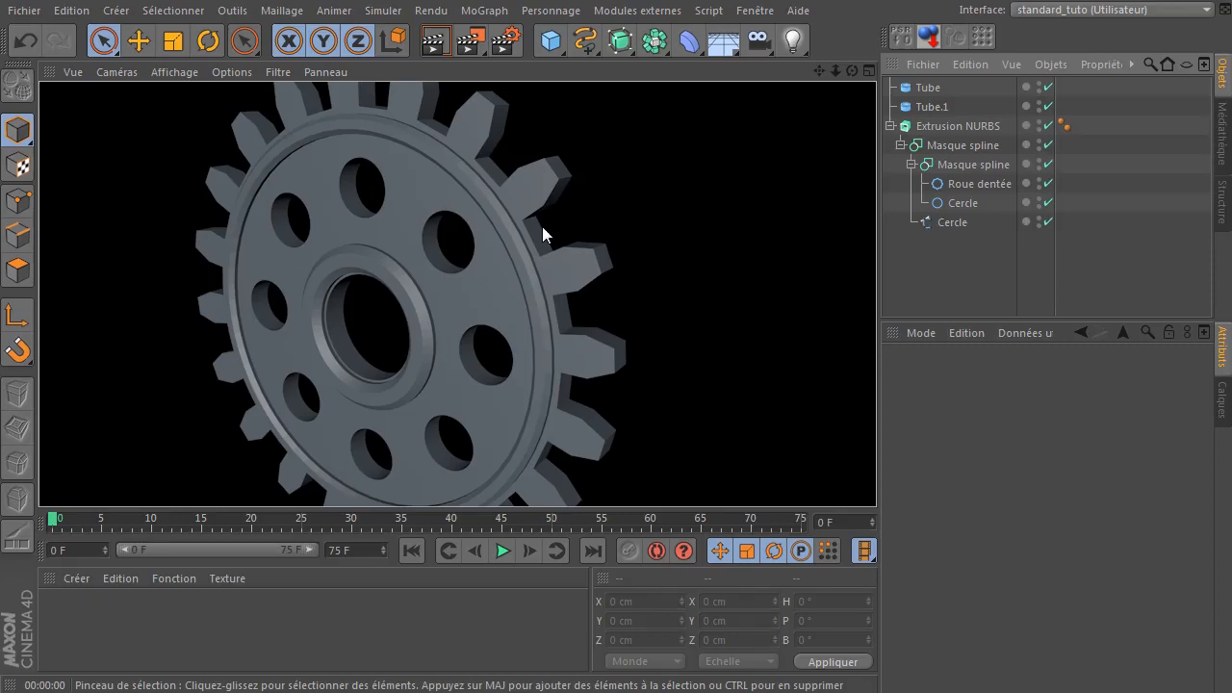
click(851, 70)
drag(612, 139, 760, 200)
scroll(666, 226, down, 4)
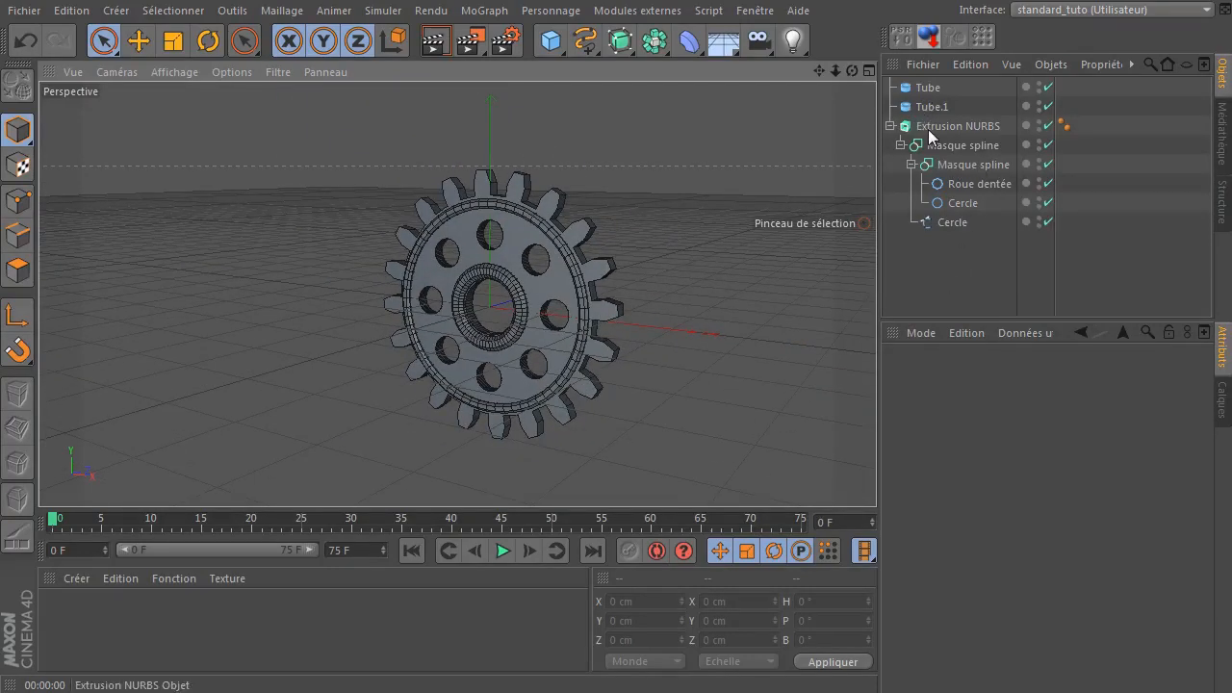
- Group both tubes and the Extrusion NURBS under one null object and move the group far along the negative X axis
click(930, 127)
ctrl+click(935, 108)
ctrl+click(939, 90)
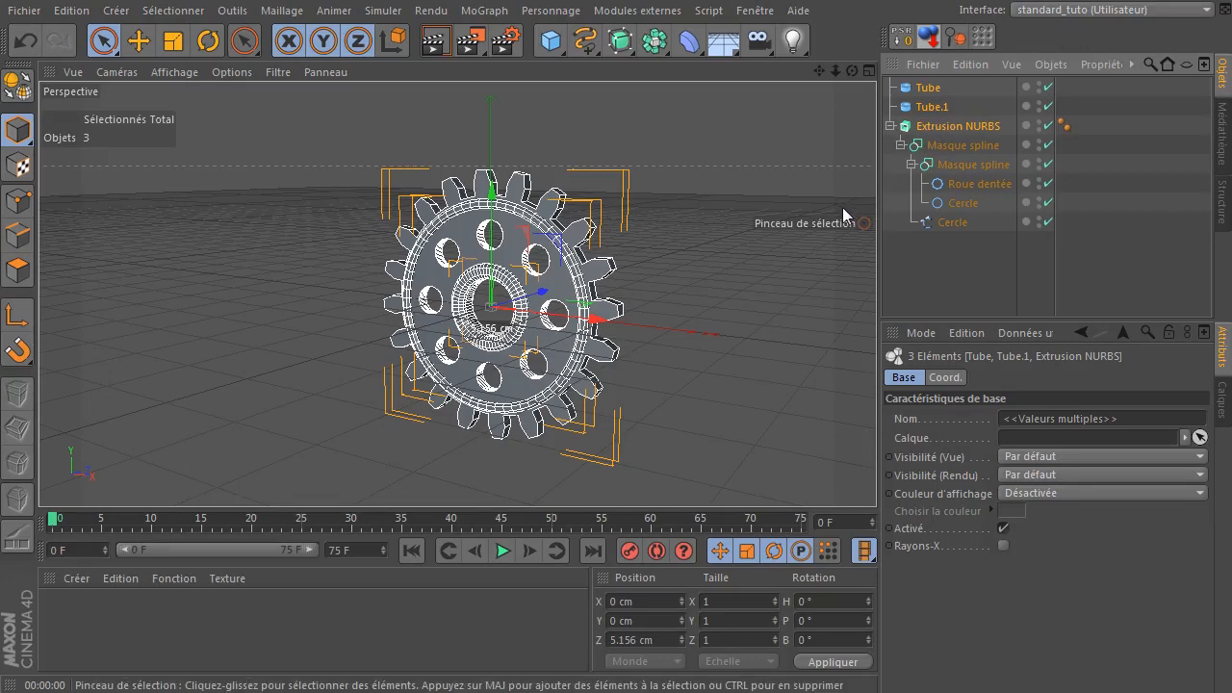
key(alt+g)
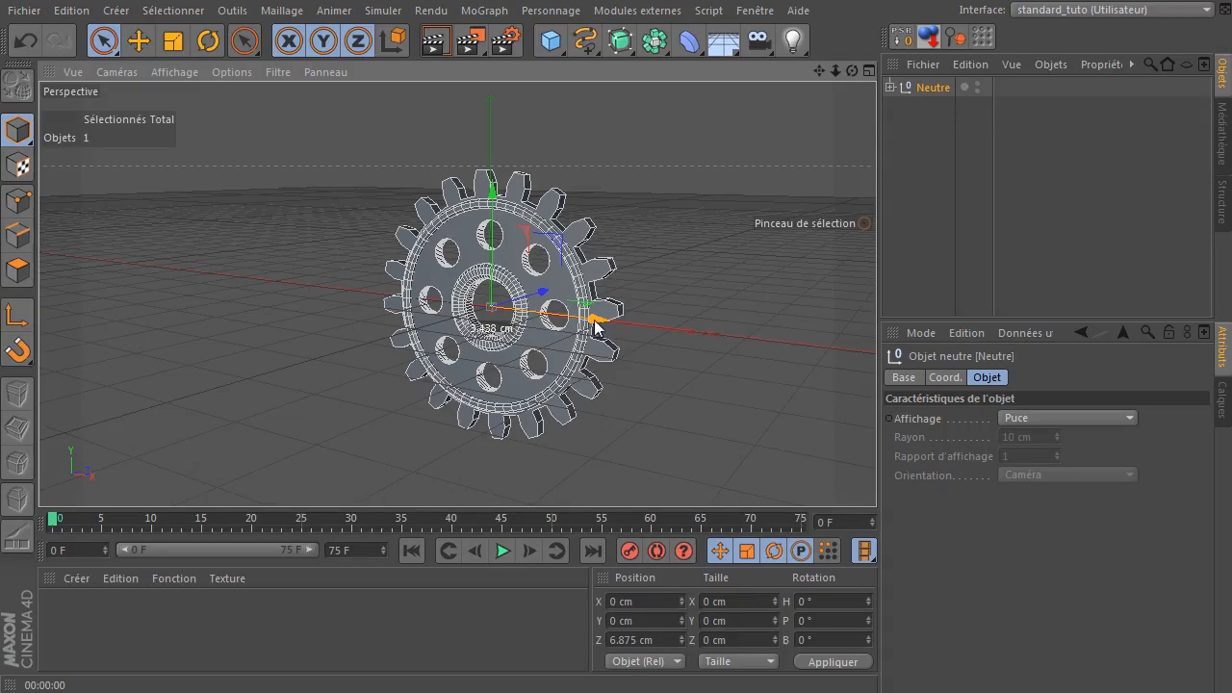
scroll(595, 327, down, 3)
drag(624, 345, 204, 323)
click(918, 185)
- Add a new Roue dentée spline at the origin and a Cercle spline with a radius of 40 cm
drag(579, 52, 767, 239)
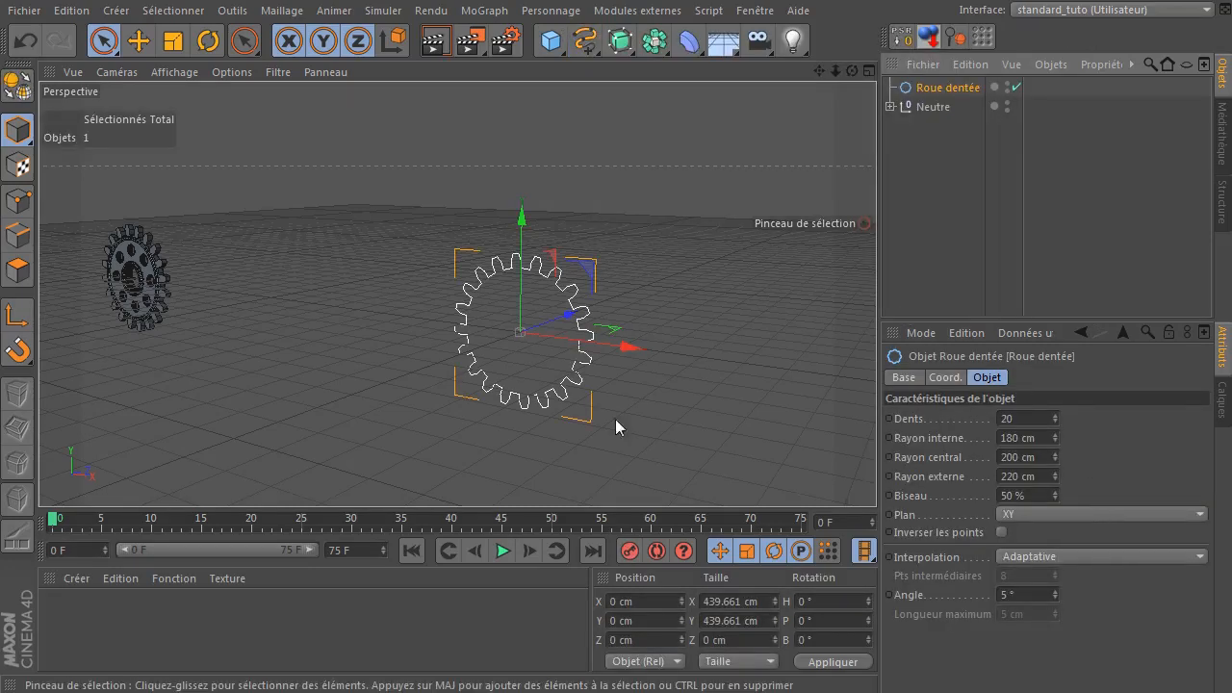
scroll(558, 361, up, 3)
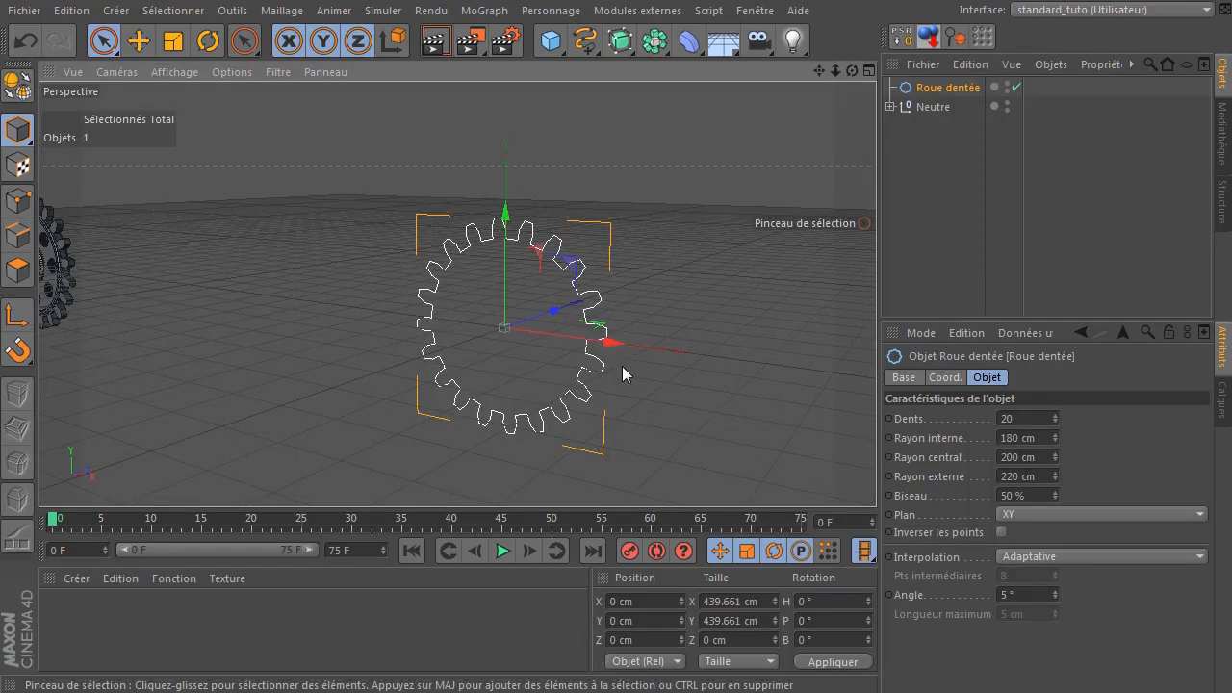
drag(585, 40, 729, 131)
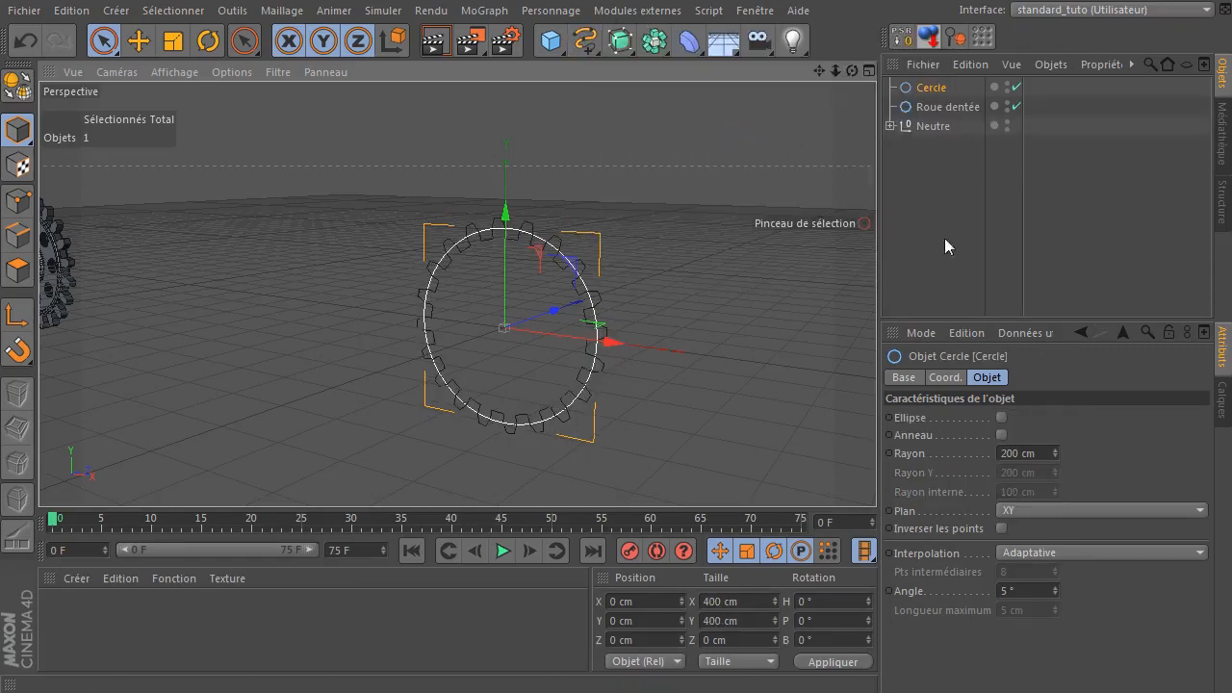
drag(1054, 453, 758, 607)
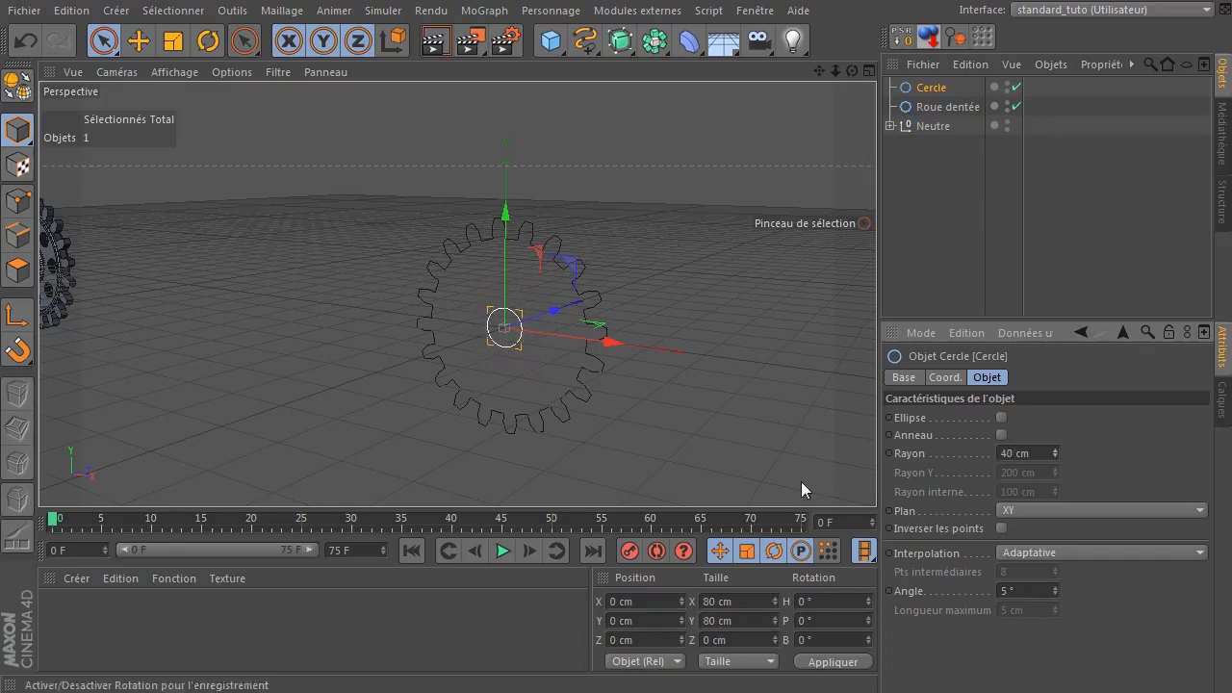
- Add a Répartition object and nest the Cercle spline inside it
drag(620, 43, 724, 60)
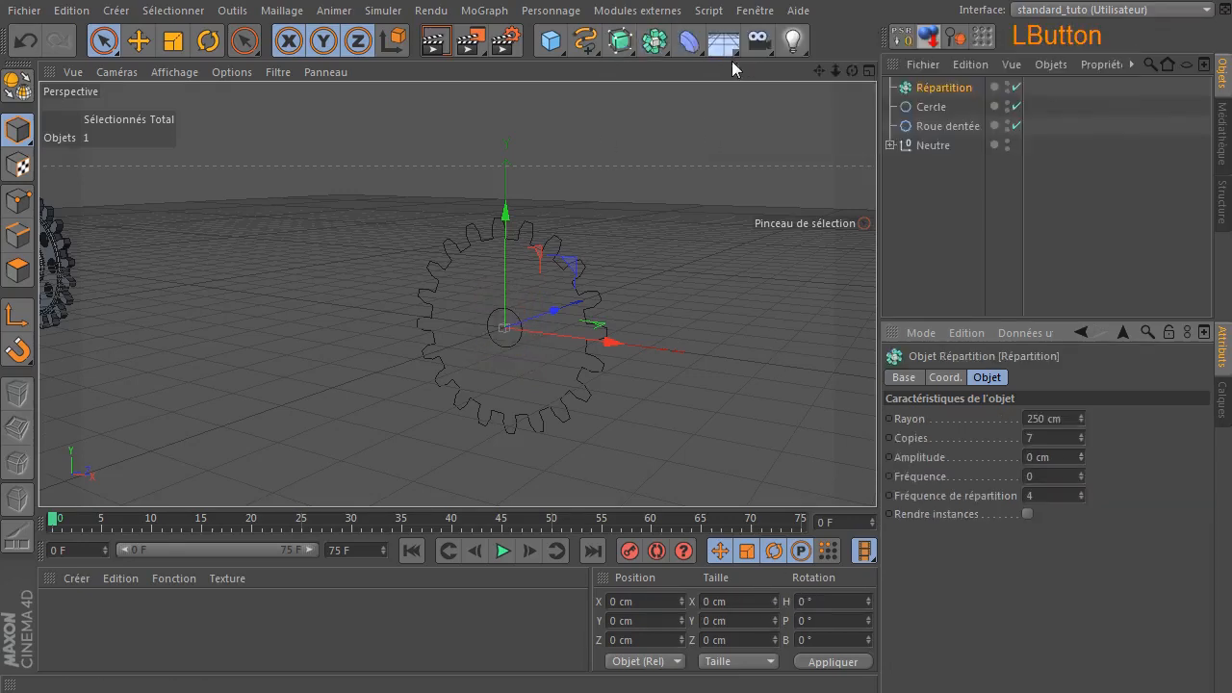
click(940, 104)
drag(953, 91, 954, 90)
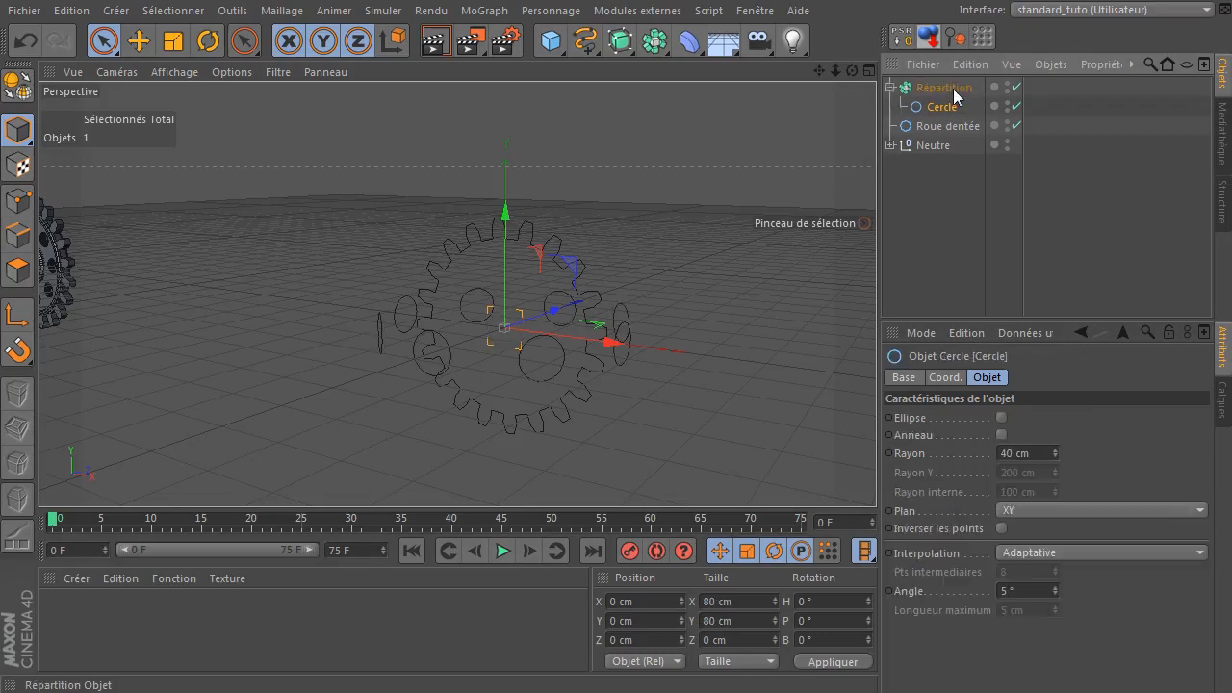
click(953, 90)
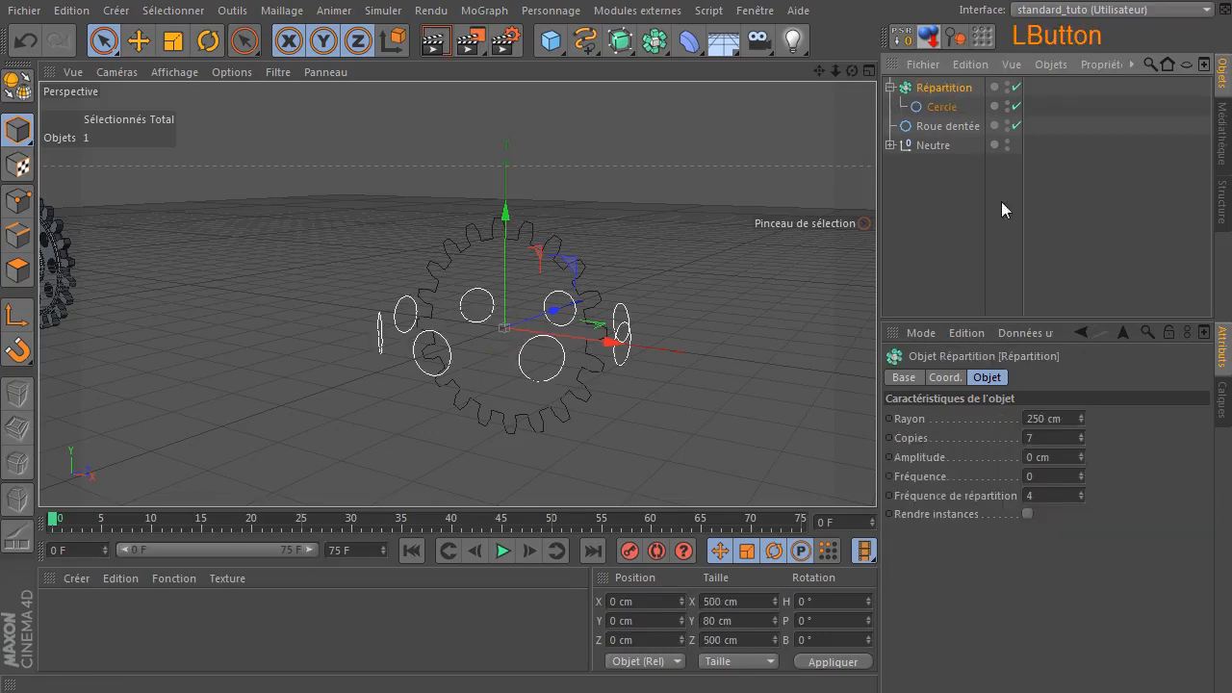
- Set the plane of the nested Cercle spline to XZ
click(925, 110)
click(1034, 512)
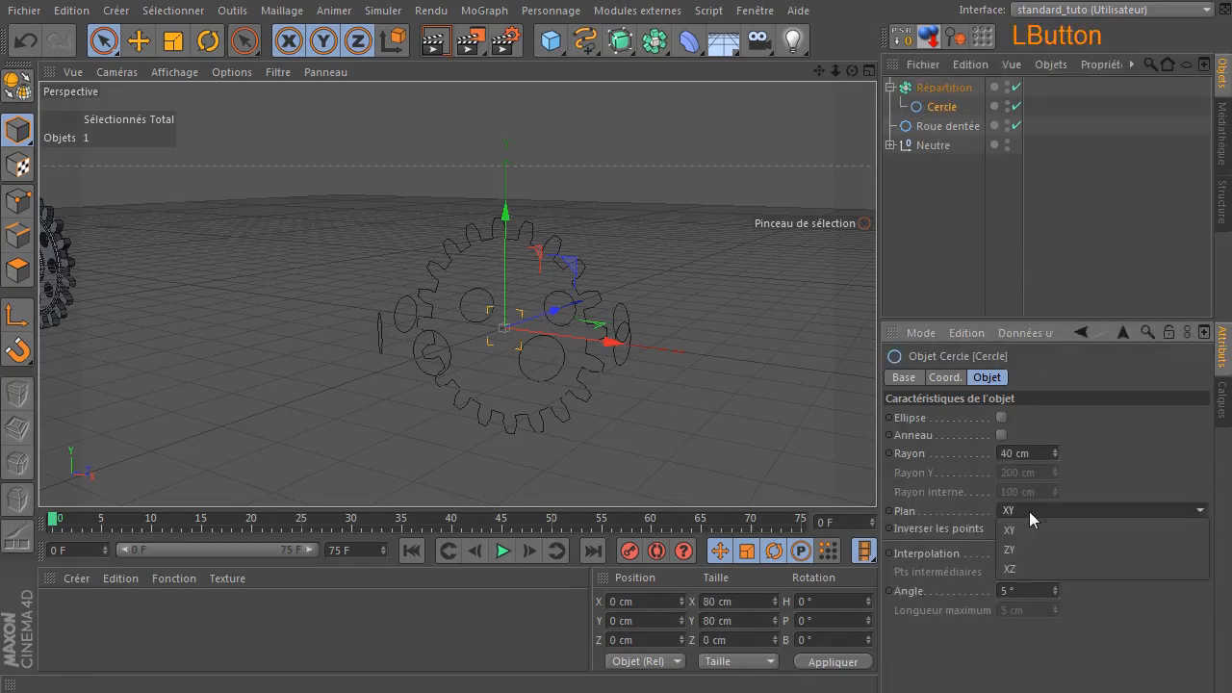
click(1024, 571)
- Rotate the Répartition object to a pitch of exactly 90° so its circles lie in the gear's plane
click(942, 89)
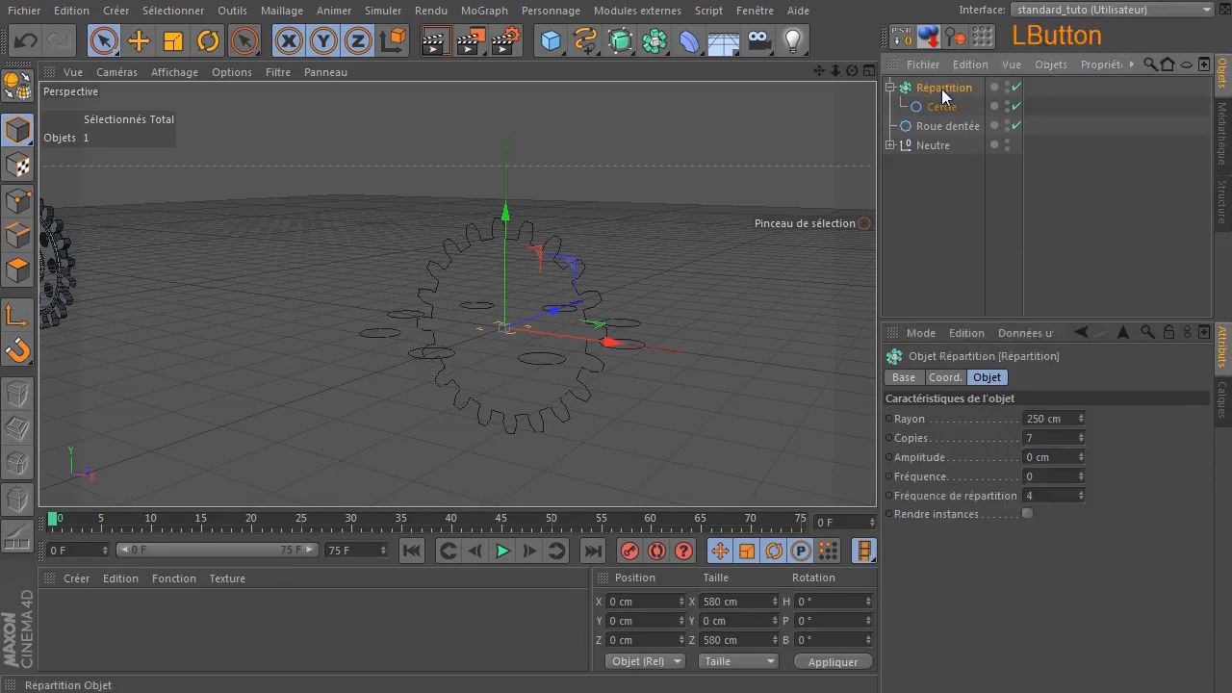
click(209, 41)
mouse_move(481, 289)
ctrl+mouse_down()
mouse_move(475, 361)
mouse_move(497, 307)
ctrl+mouse_up()
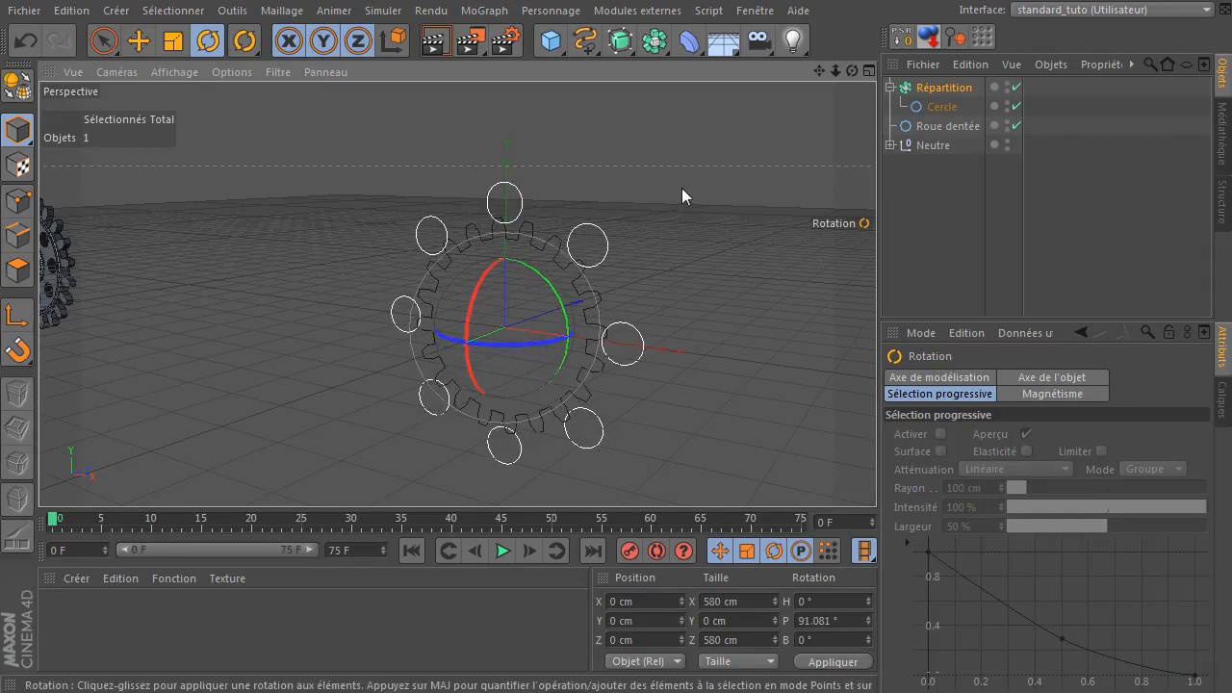
key(ctrl+z)
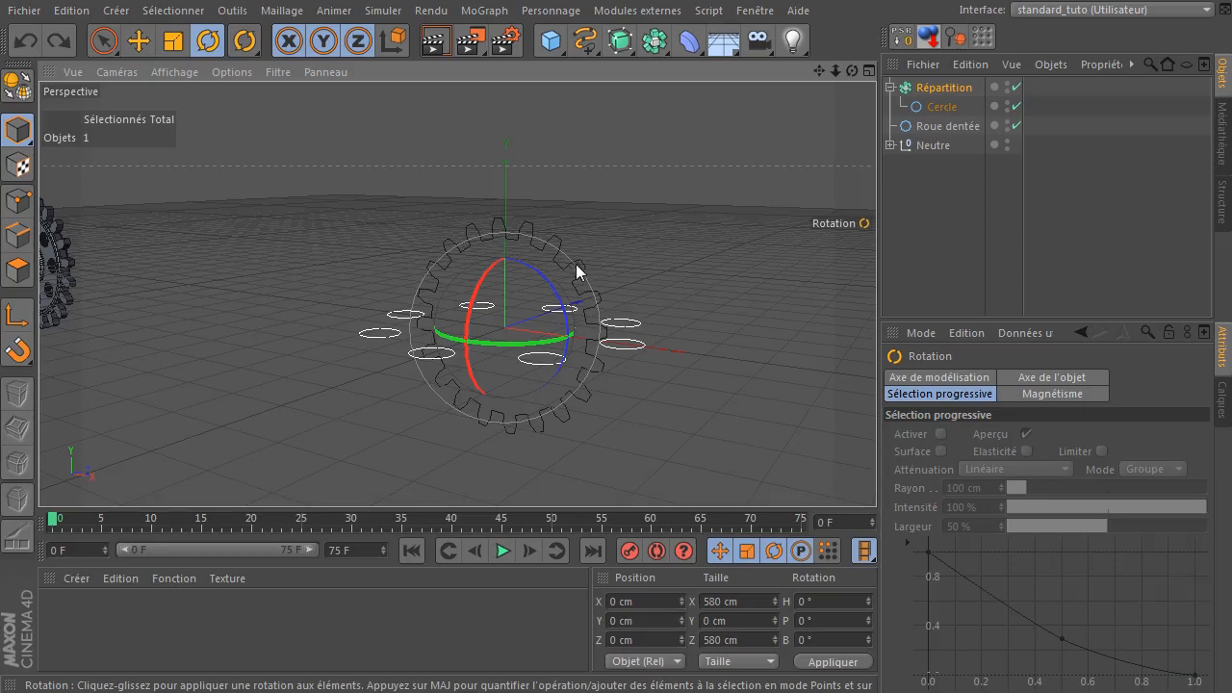
scroll(513, 308, up, 2)
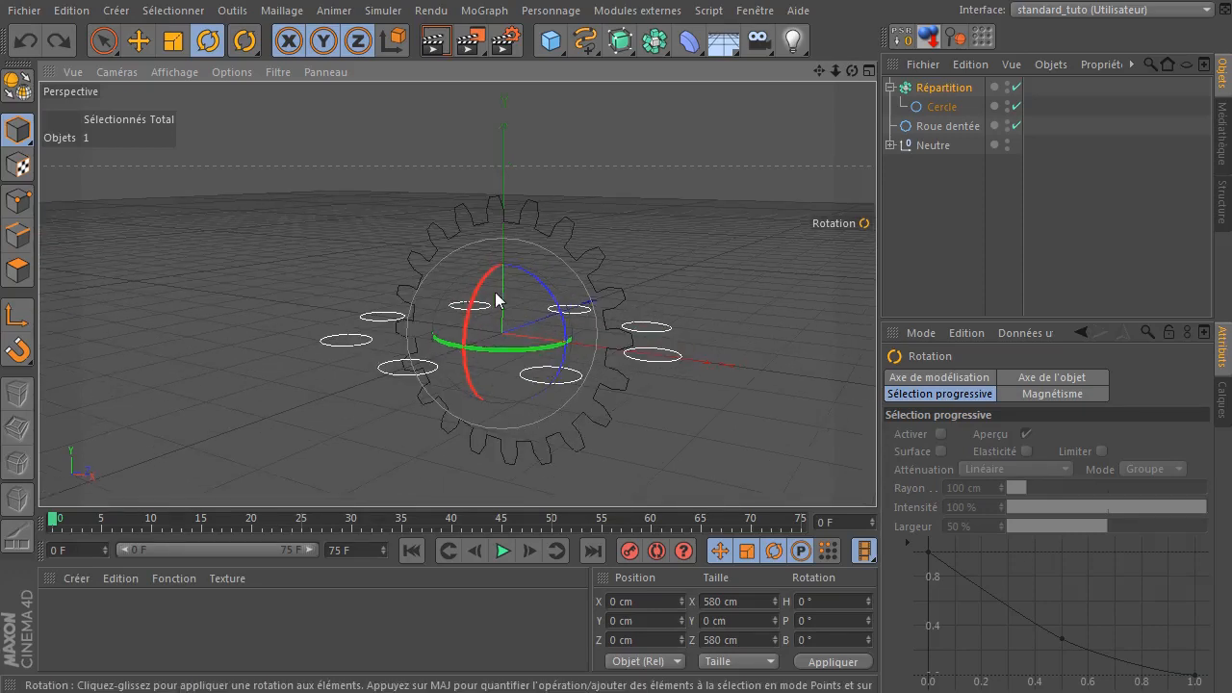
shift+drag(482, 293, 490, 357)
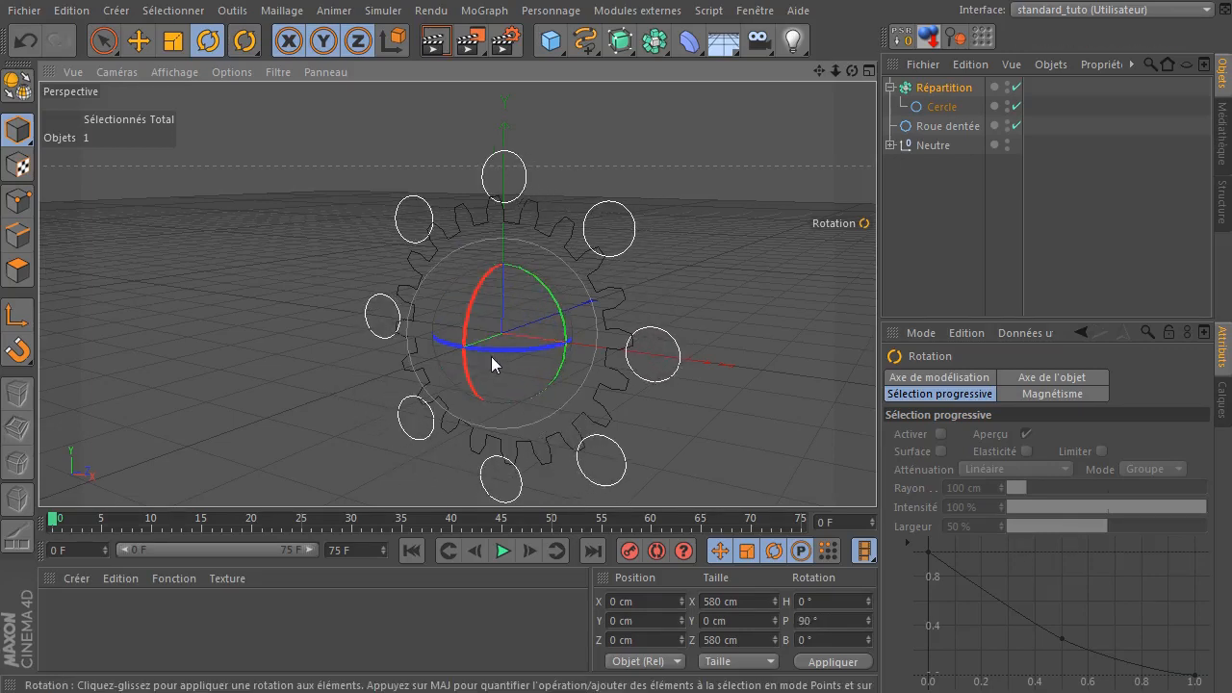
- Reduce the Répartition radius to 117 cm and the Cercle radius to 26 cm
click(934, 89)
mouse_move(1079, 418)
mouse_down()
mouse_move(1001, 528)
mouse_move(953, 547)
mouse_up()
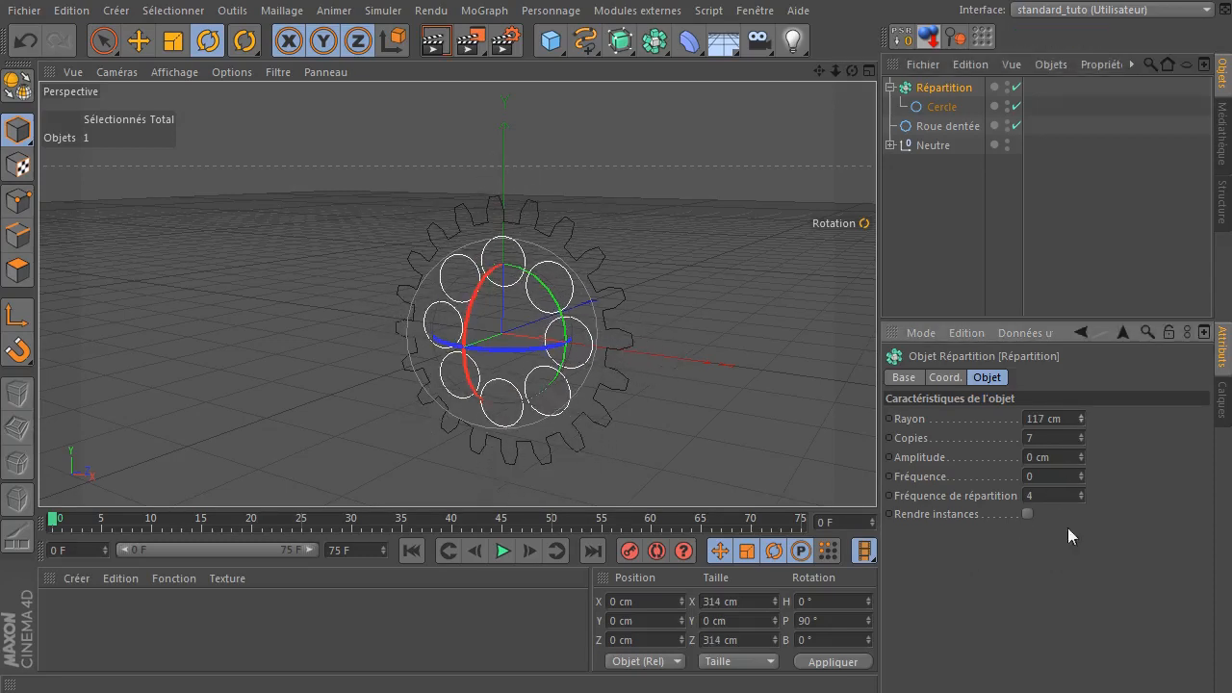
click(939, 108)
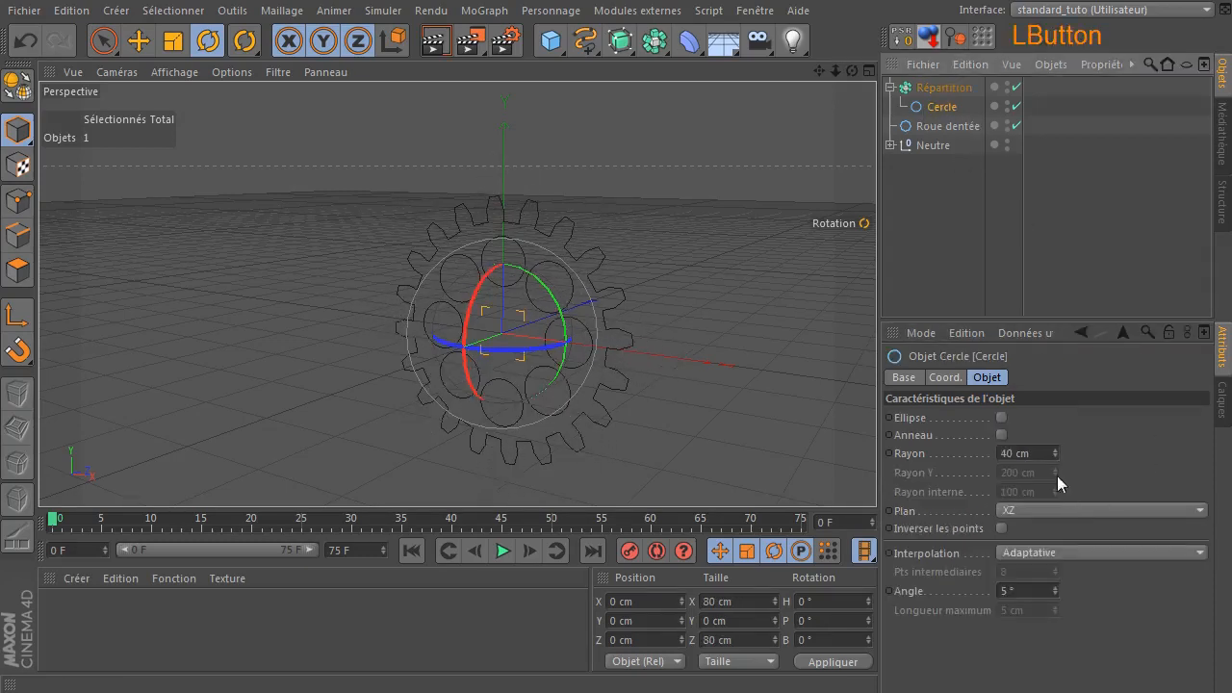
drag(1056, 452, 1045, 483)
drag(1047, 475, 1045, 468)
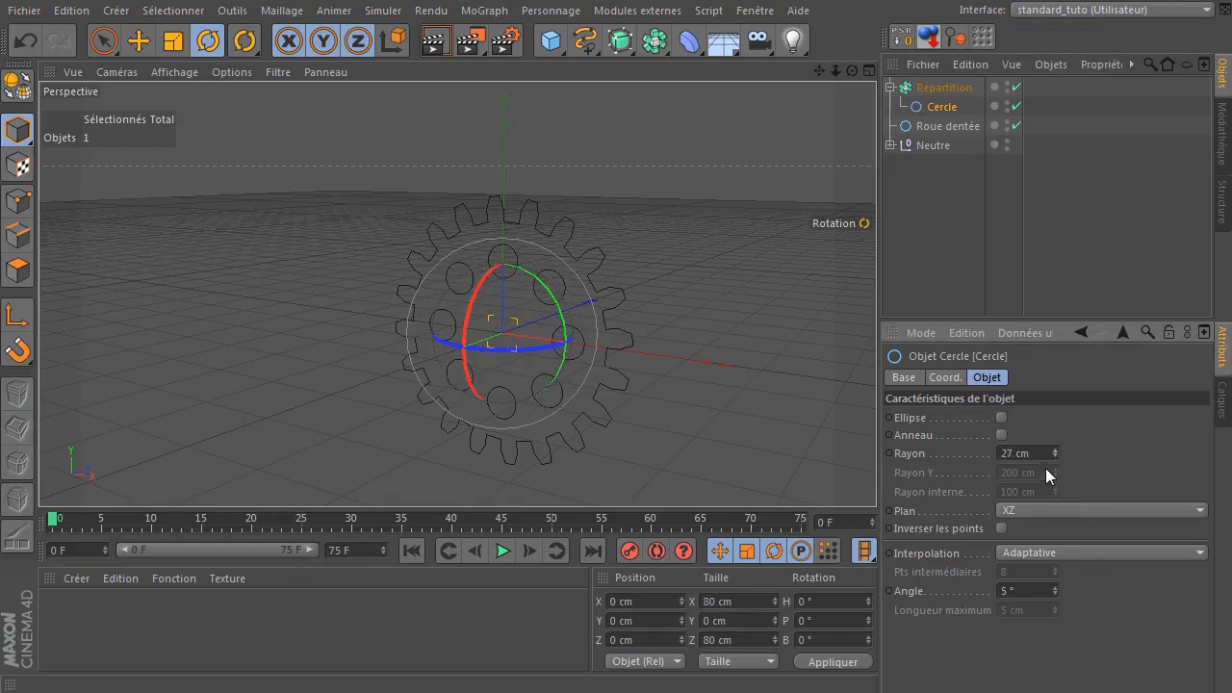
- In the front view, refine the Répartition radius to 114 cm
middle_click(762, 375)
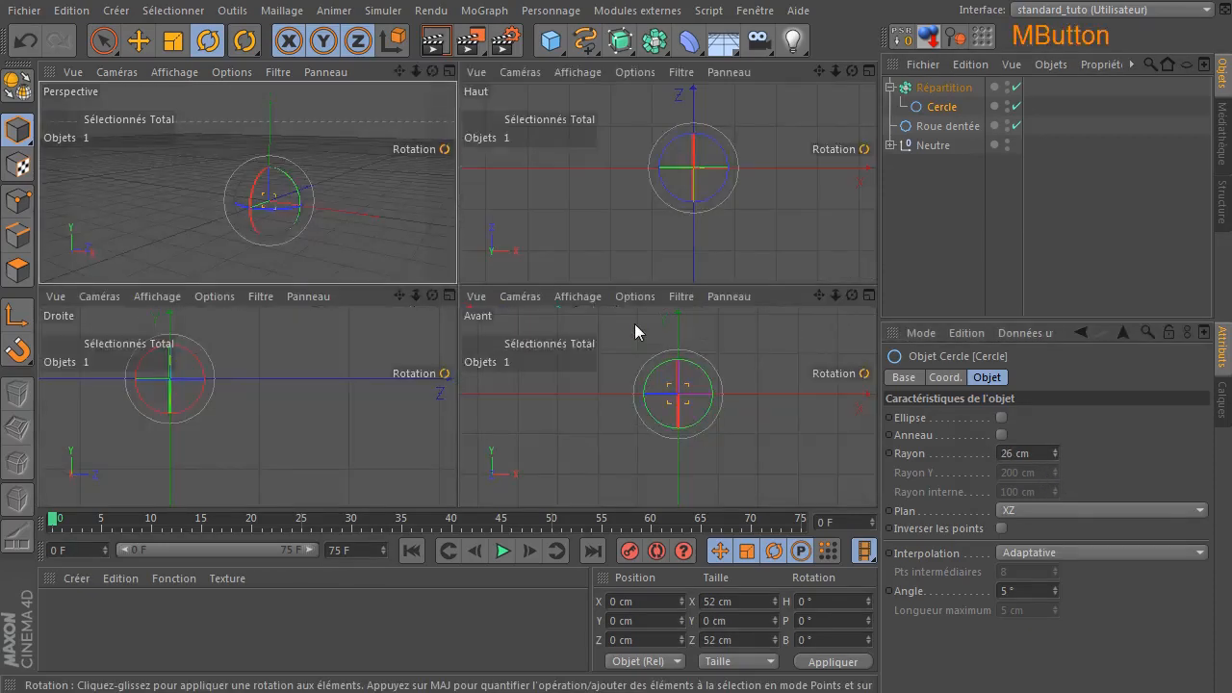
middle_click(719, 402)
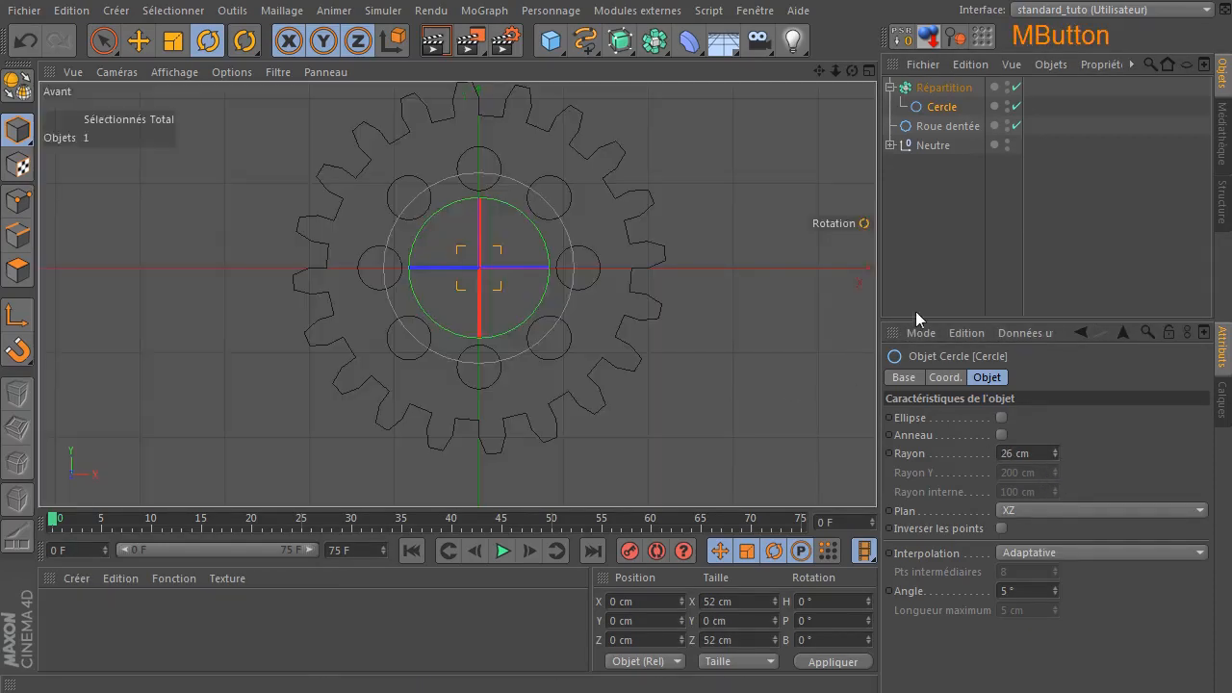
click(104, 41)
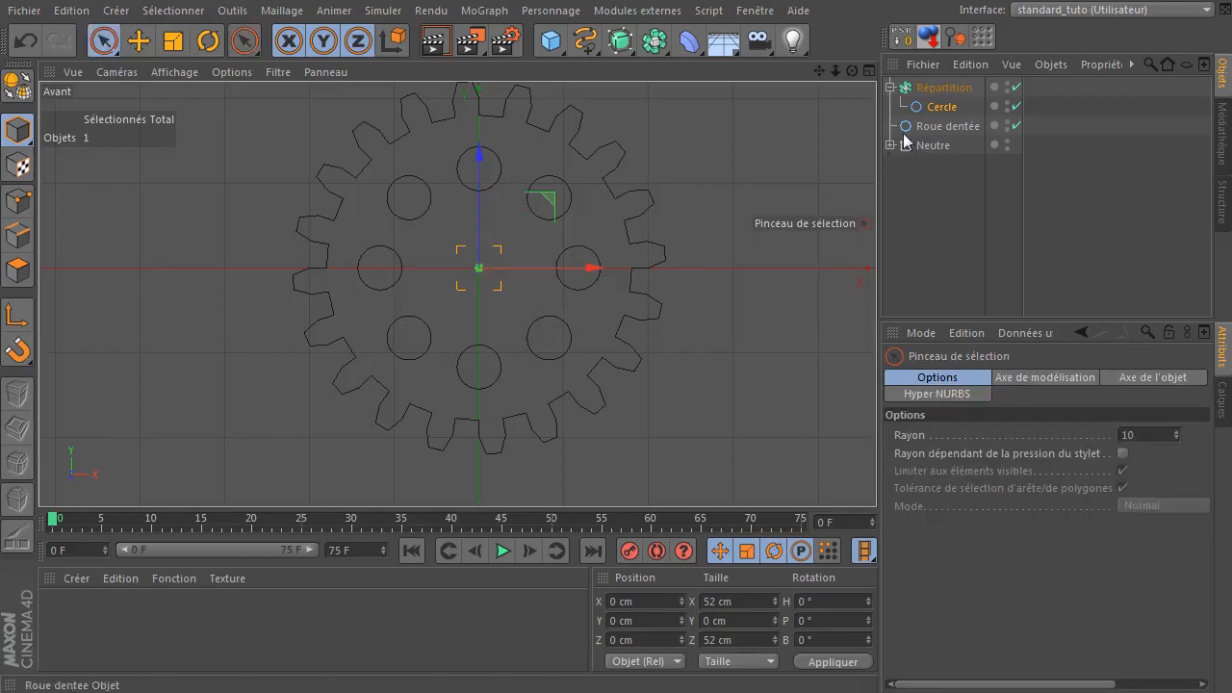
click(937, 89)
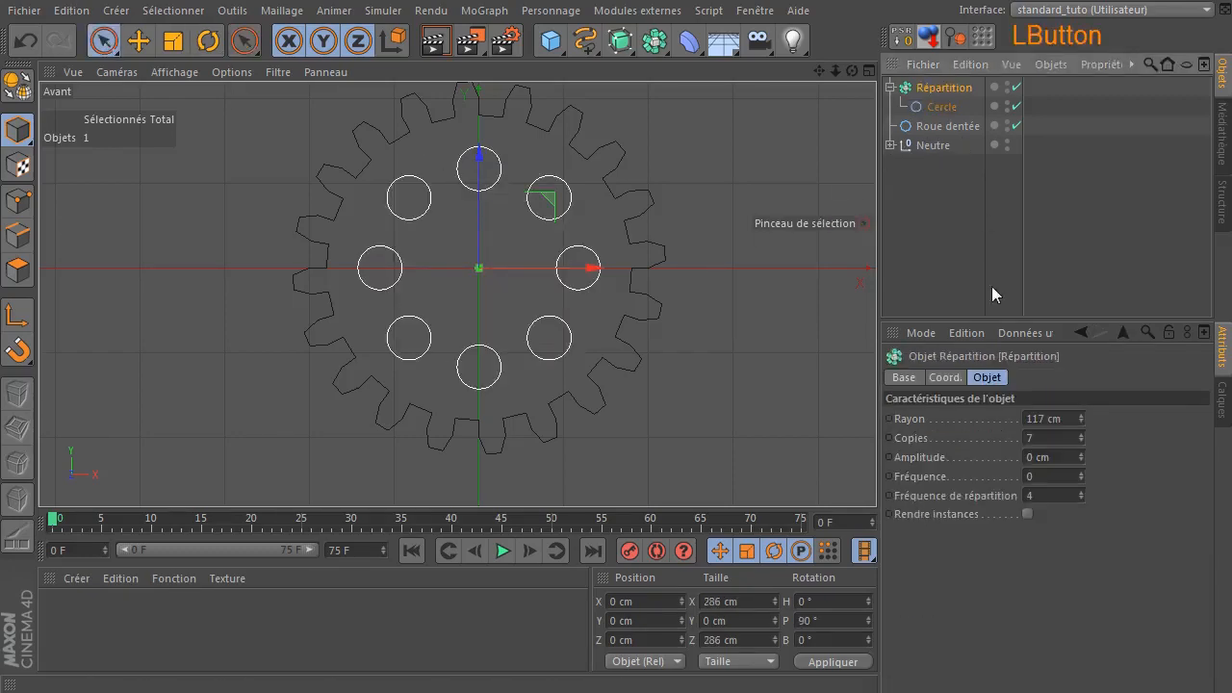
click(1080, 421)
click(1080, 422)
click(1080, 422)
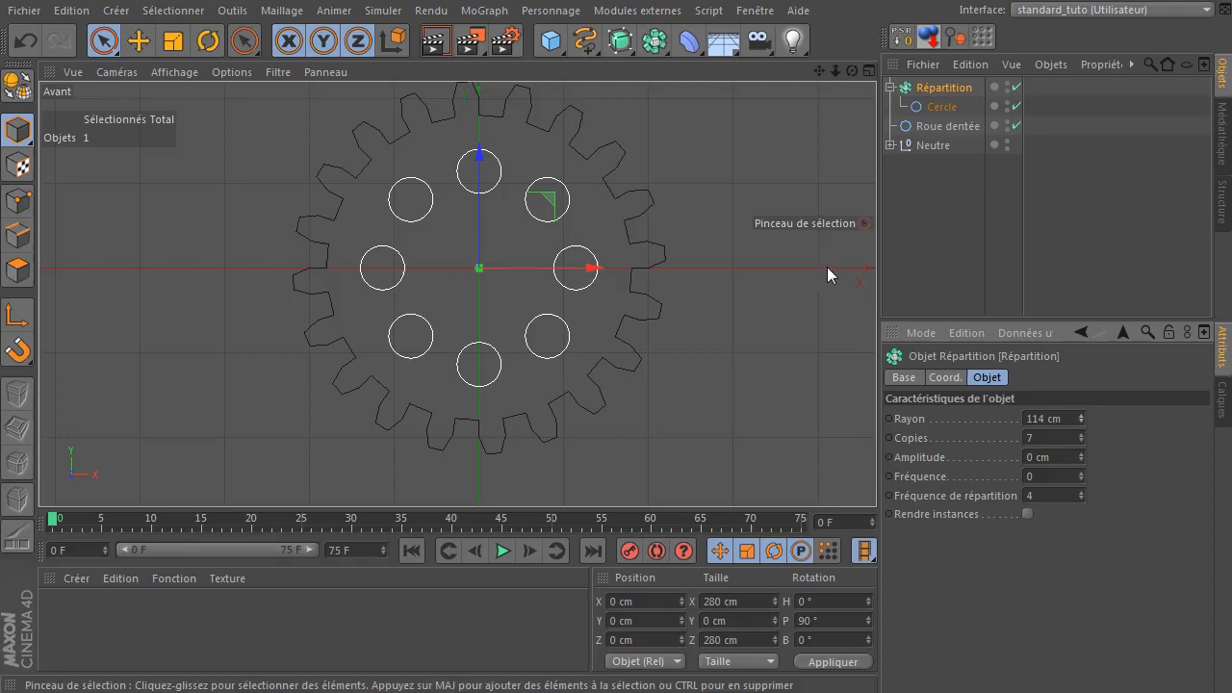
- Convert the Répartition object to an editable hierarchy and expand it to show its individual circles
click(929, 85)
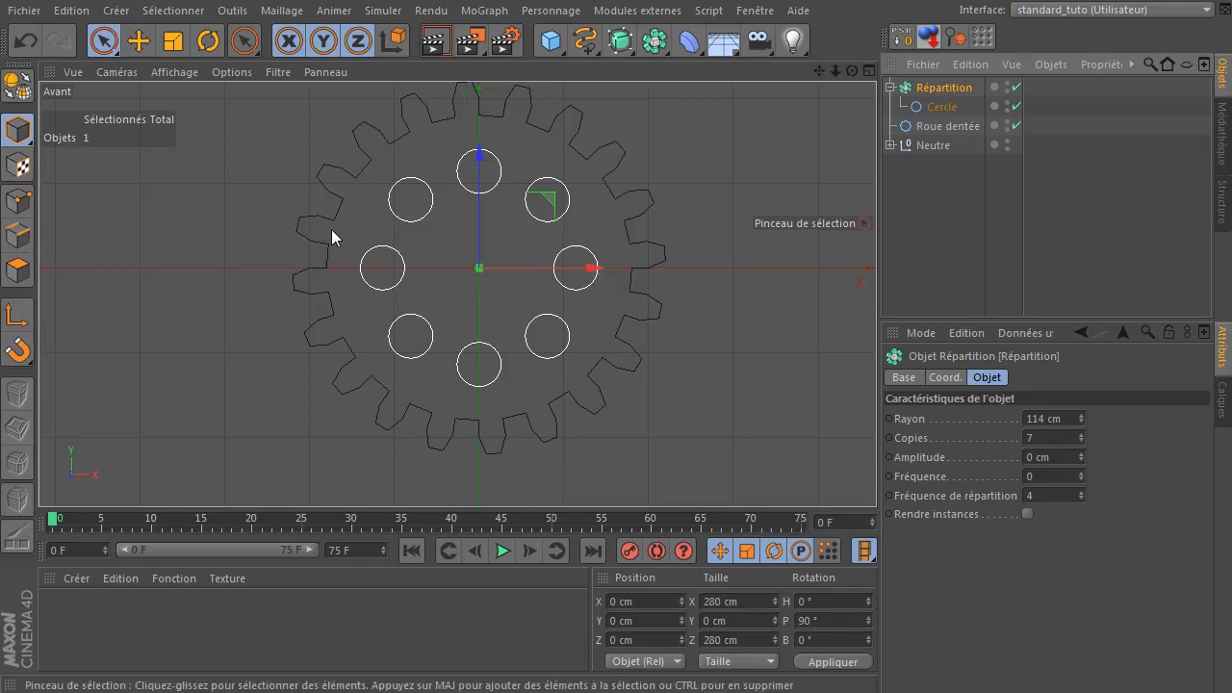
key(c)
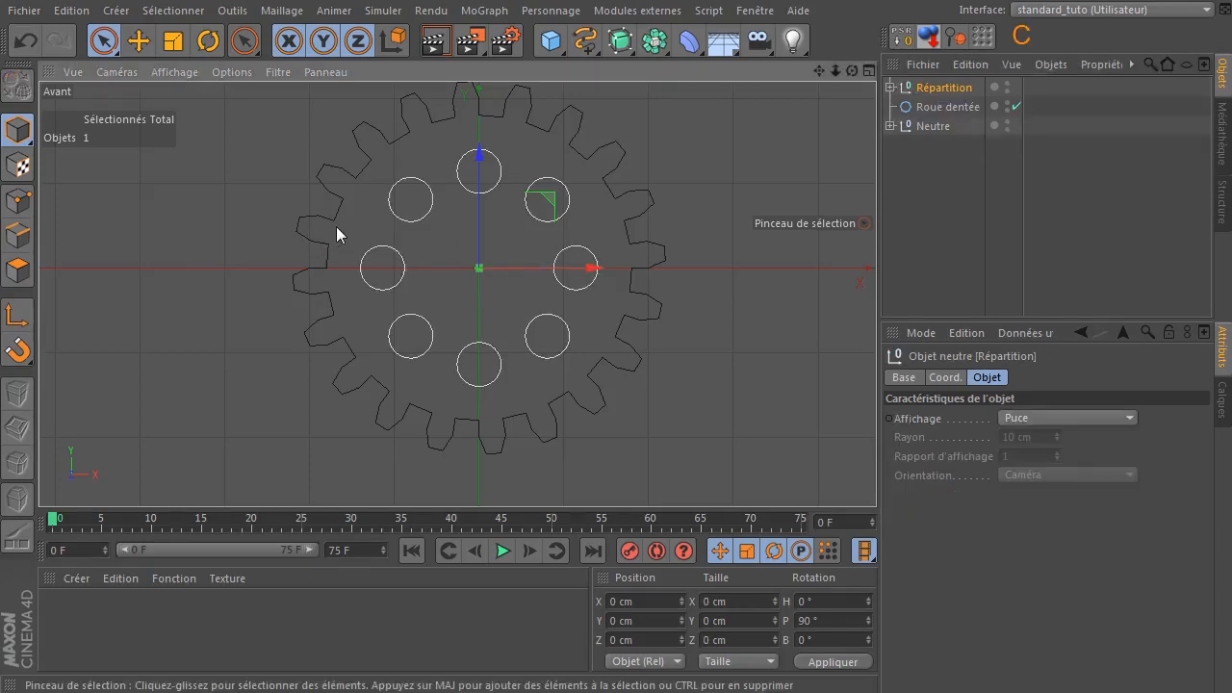
click(894, 95)
click(891, 88)
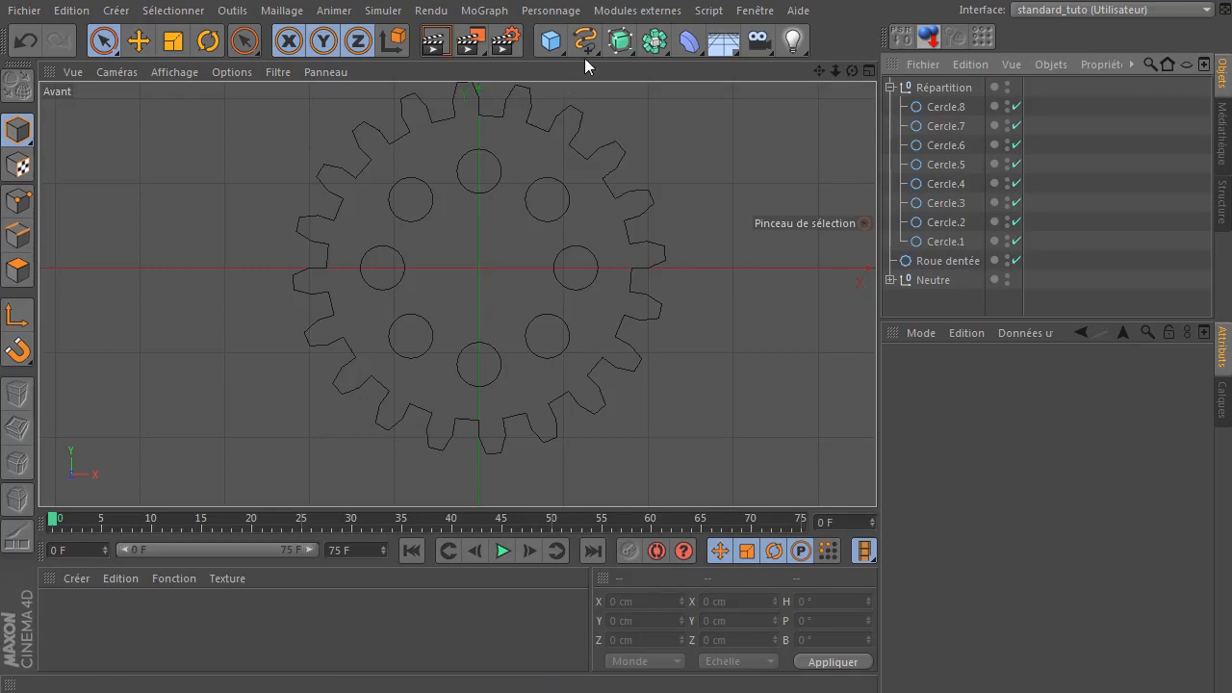
- Add an Arc spline centred on the gear and reduce its radius to 92 cm
drag(578, 48, 657, 133)
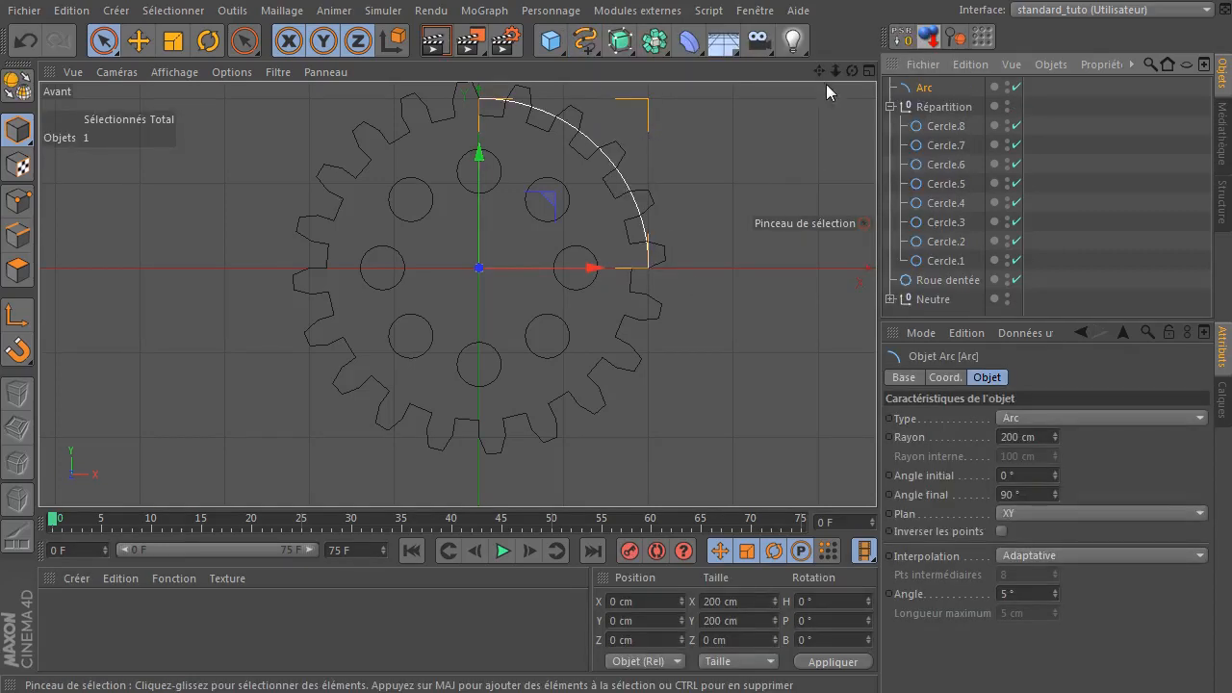
drag(821, 75, 804, 103)
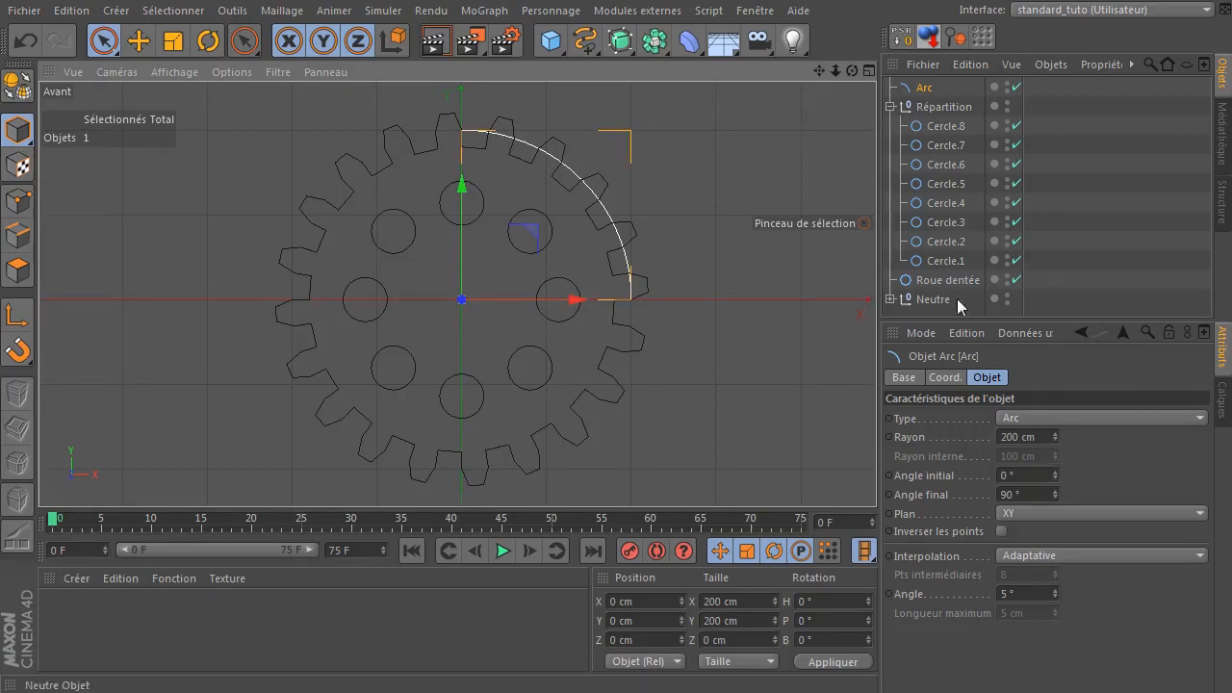
drag(1055, 437, 966, 541)
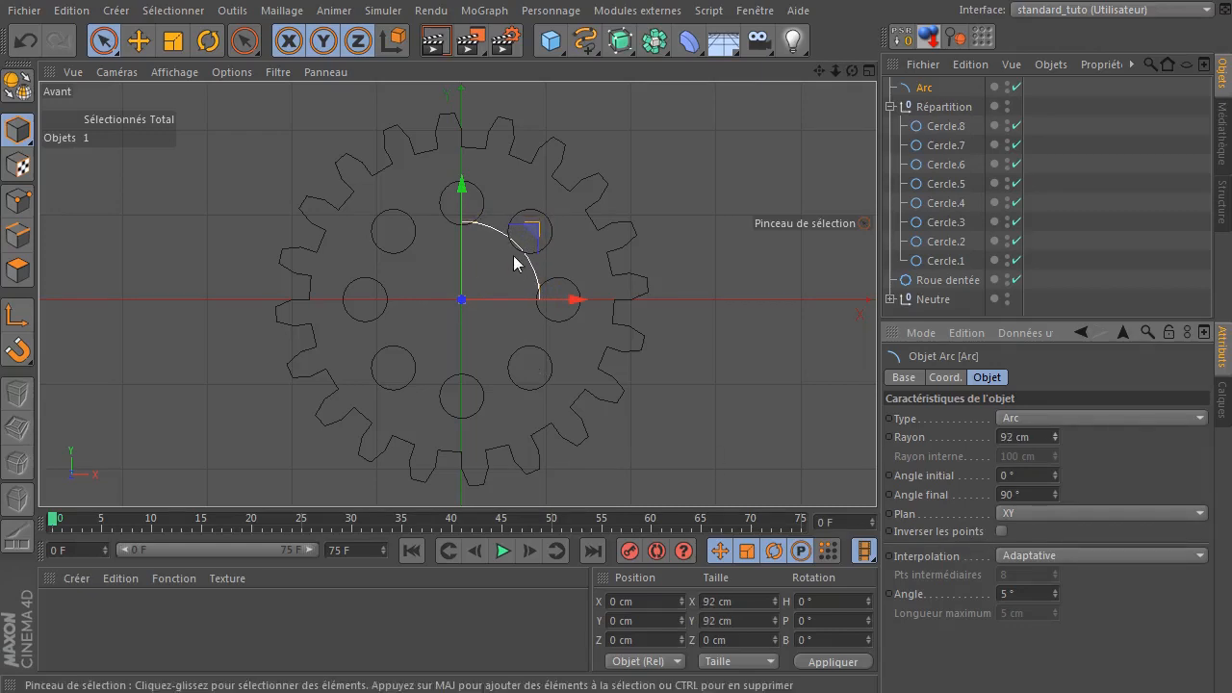
- Set the Arc radius to 88 cm so it touches the inner edges of the hole circles
ctrl+scroll(509, 262, up, 8)
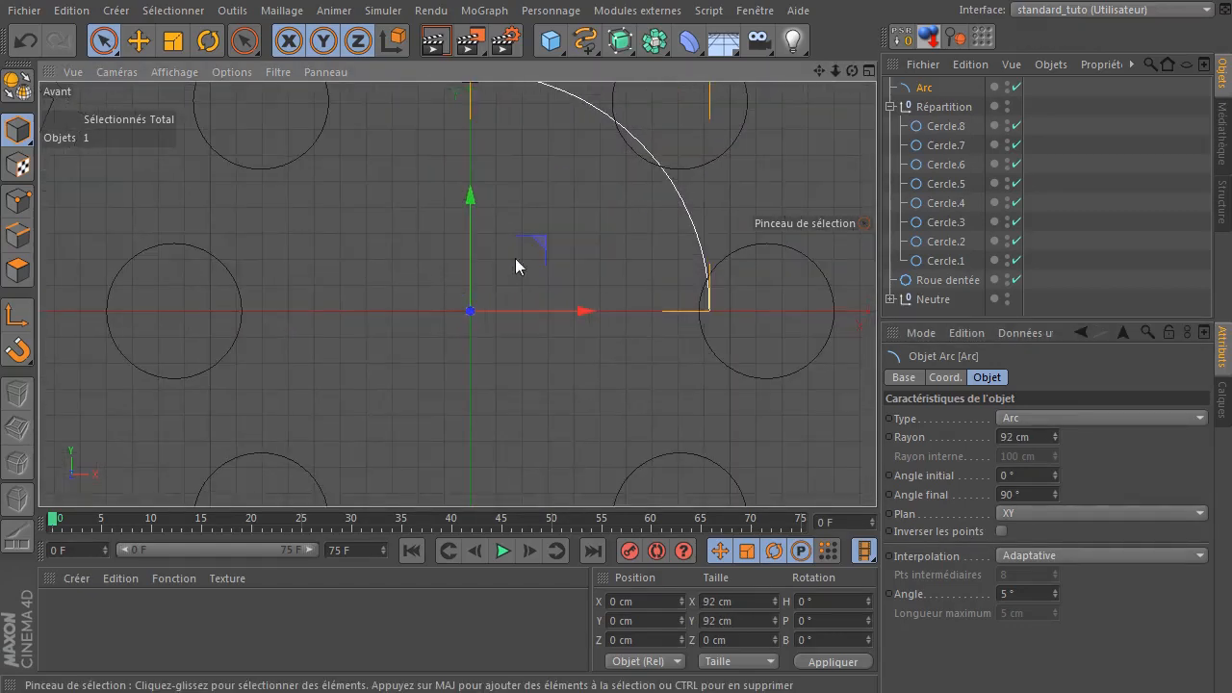
drag(819, 71, 659, 223)
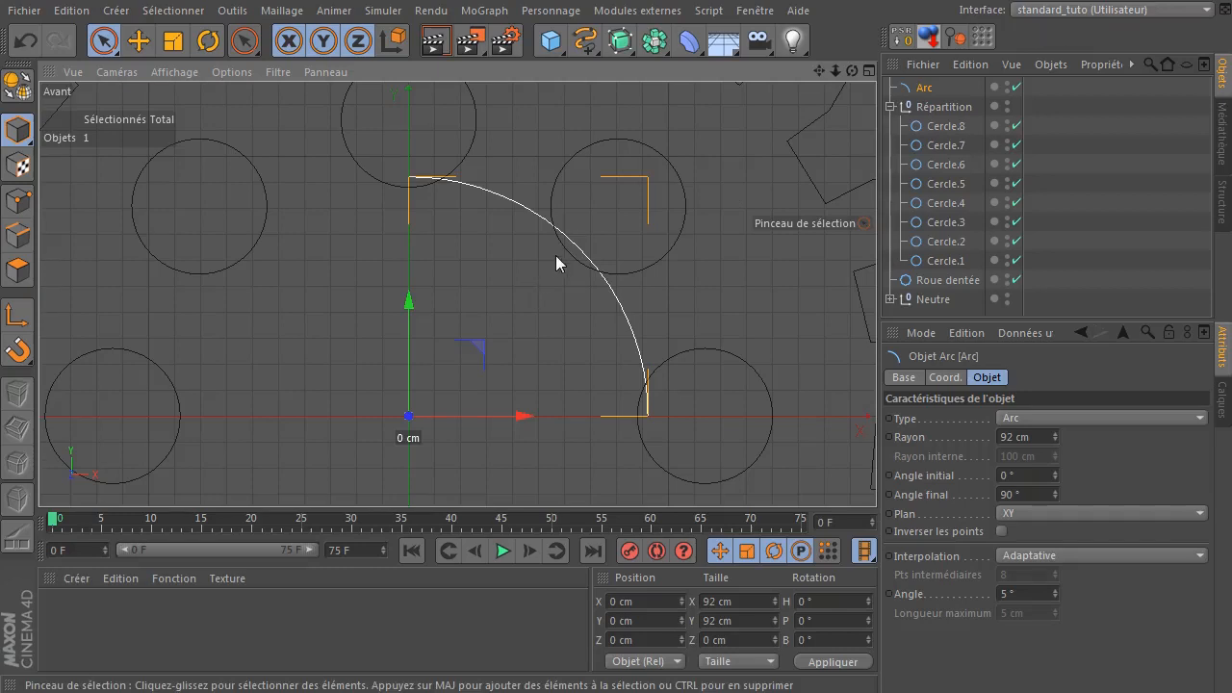
ctrl+scroll(405, 198, up, 5)
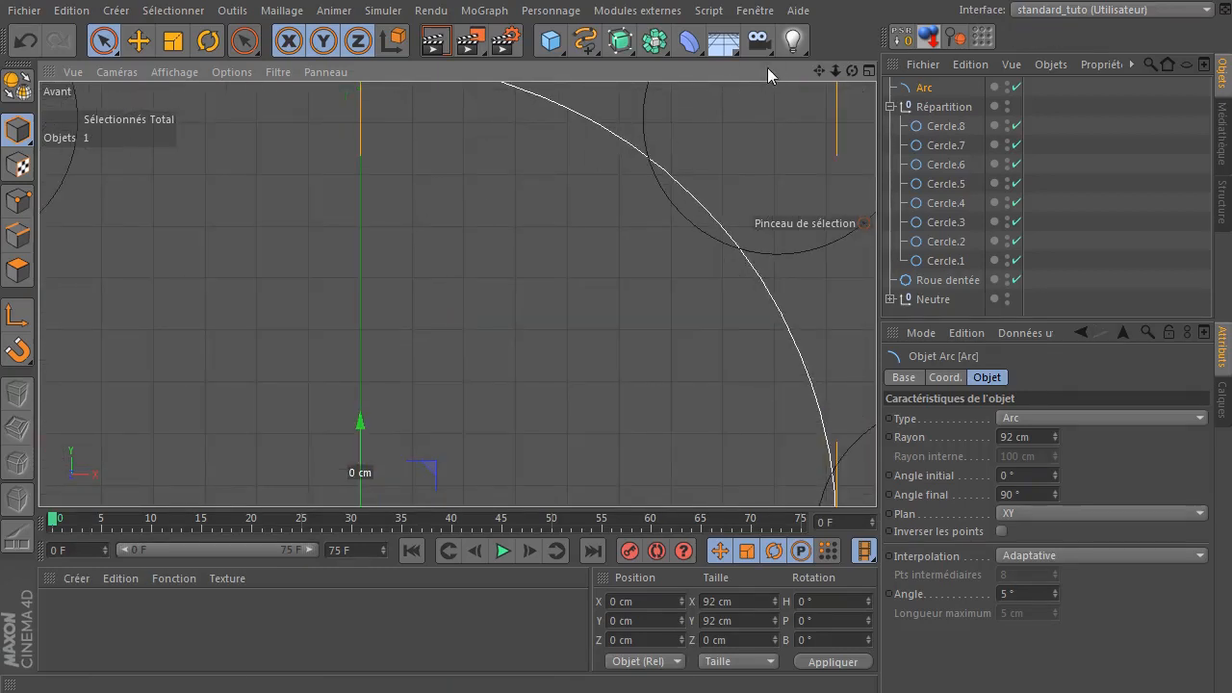
drag(820, 76, 460, 292)
ctrl+scroll(486, 317, up, 6)
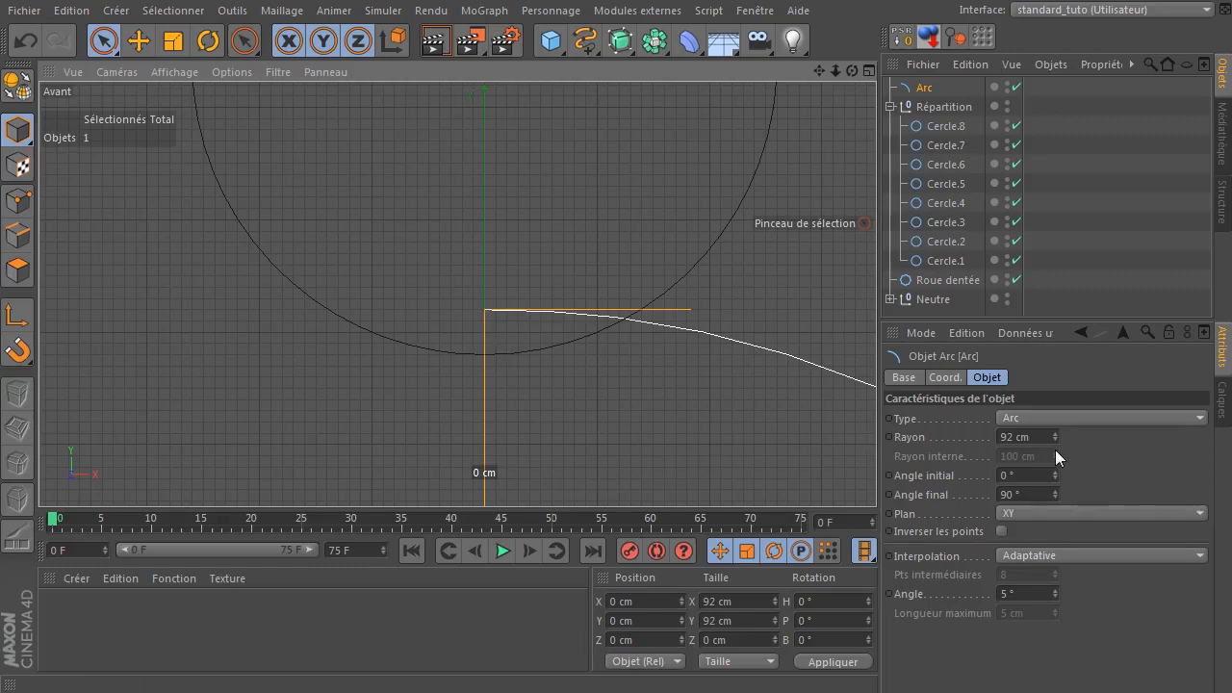
drag(1054, 444, 1054, 443)
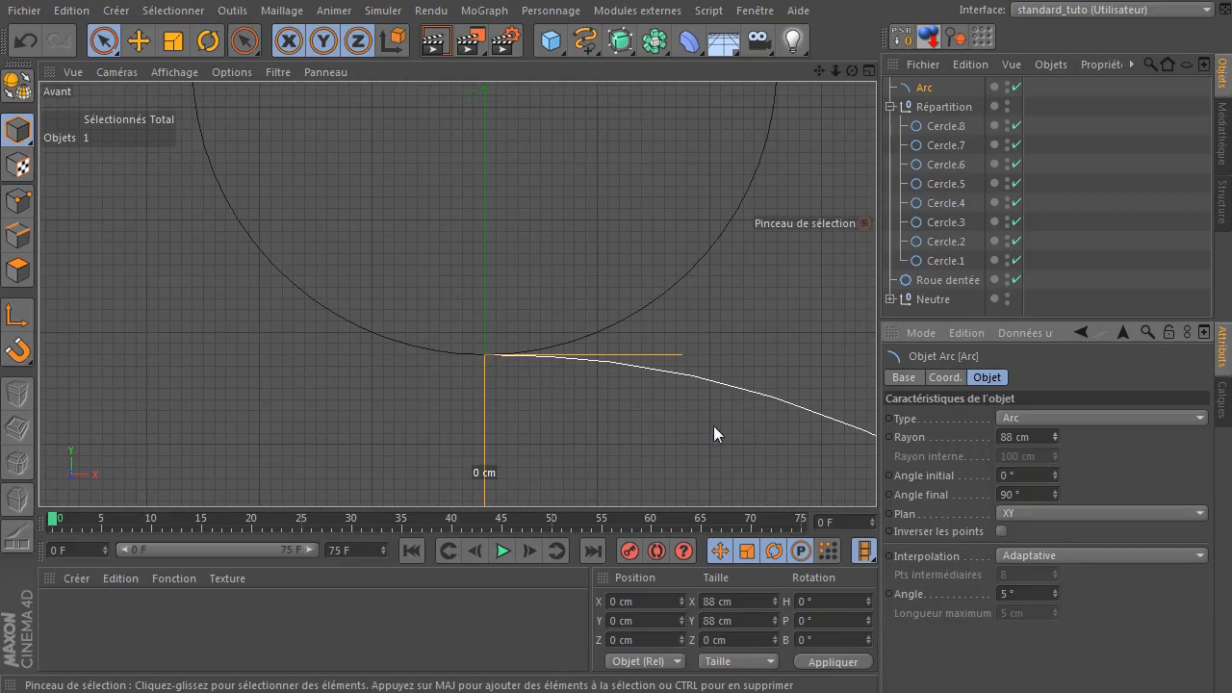
- Make the Arc spline editable and switch to point editing
ctrl+scroll(692, 433, down, 8)
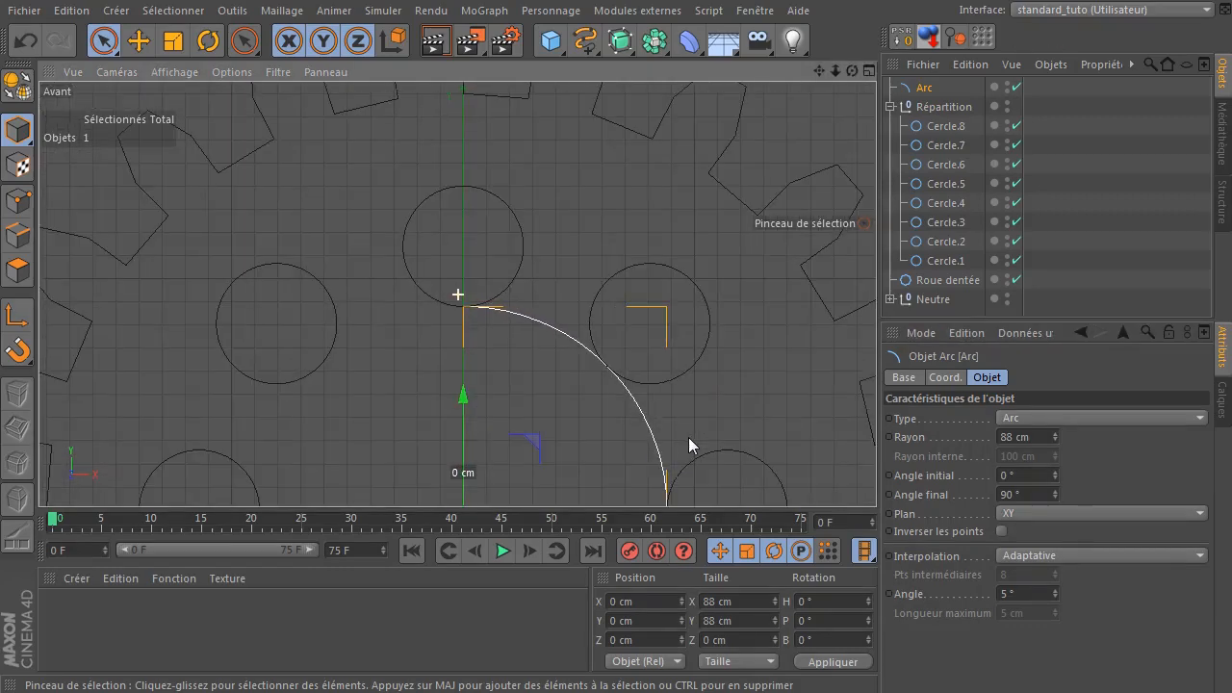
drag(819, 70, 846, 143)
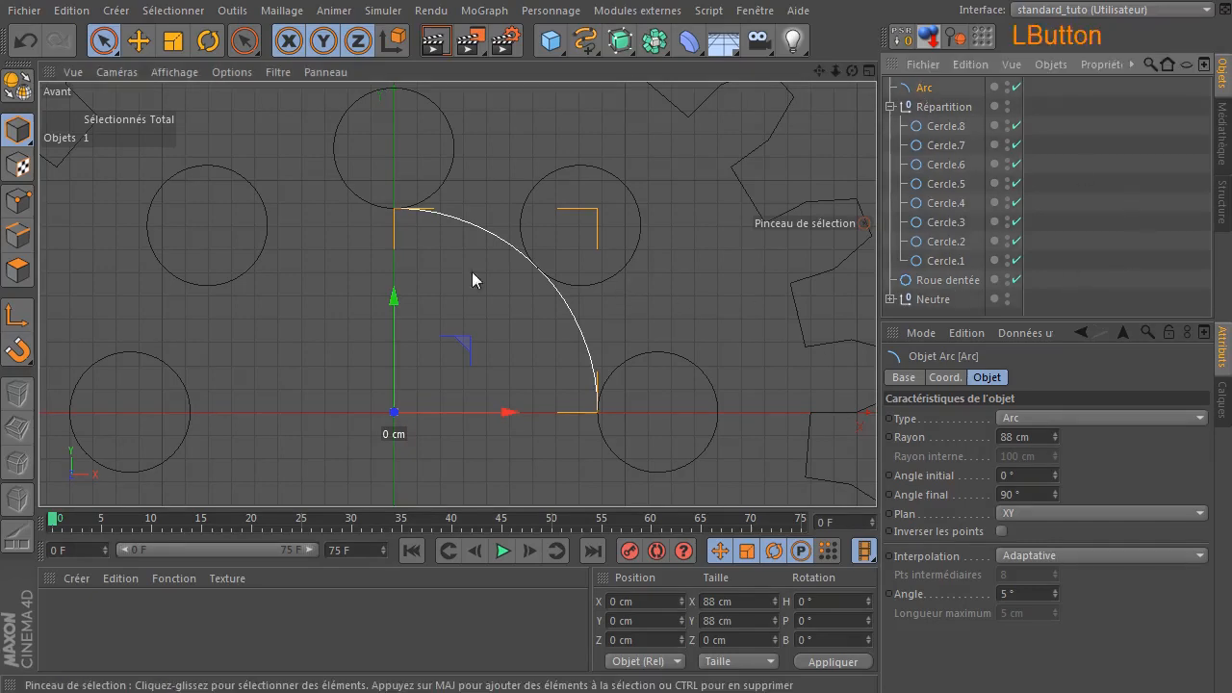
key(c)
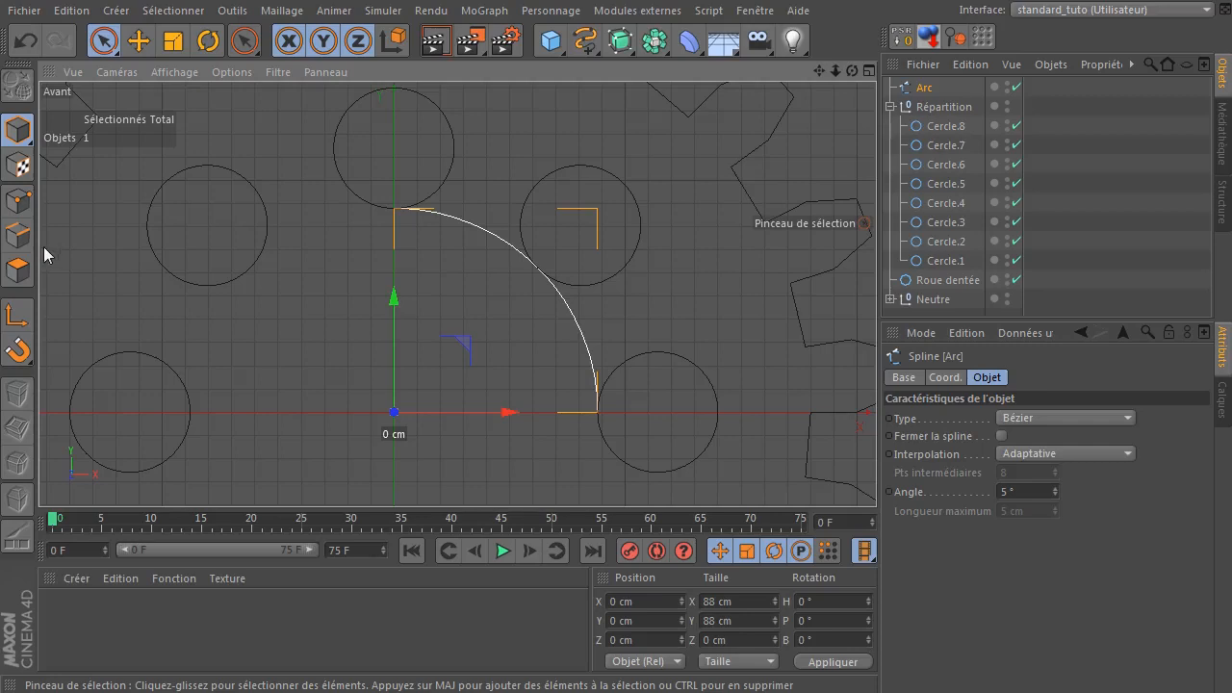
click(18, 200)
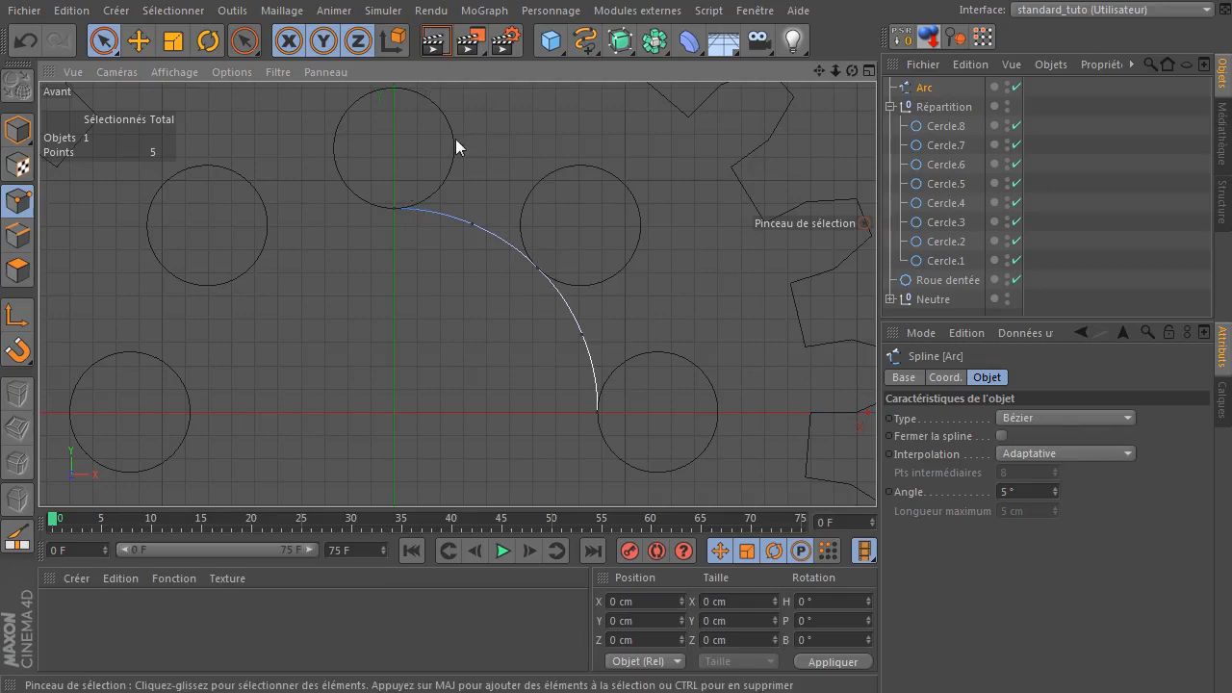
- Create a contour from the Arc spline, extending it outward to the far edges of the hole circles
drag(818, 72, 809, 107)
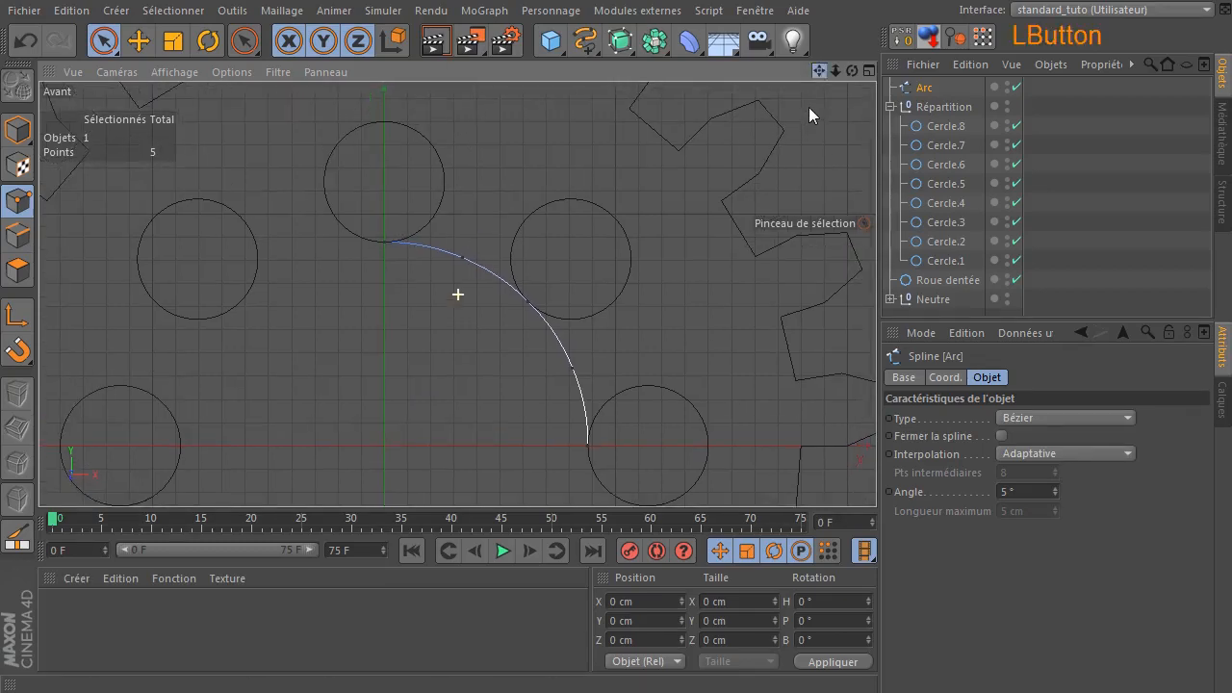
right_click(496, 220)
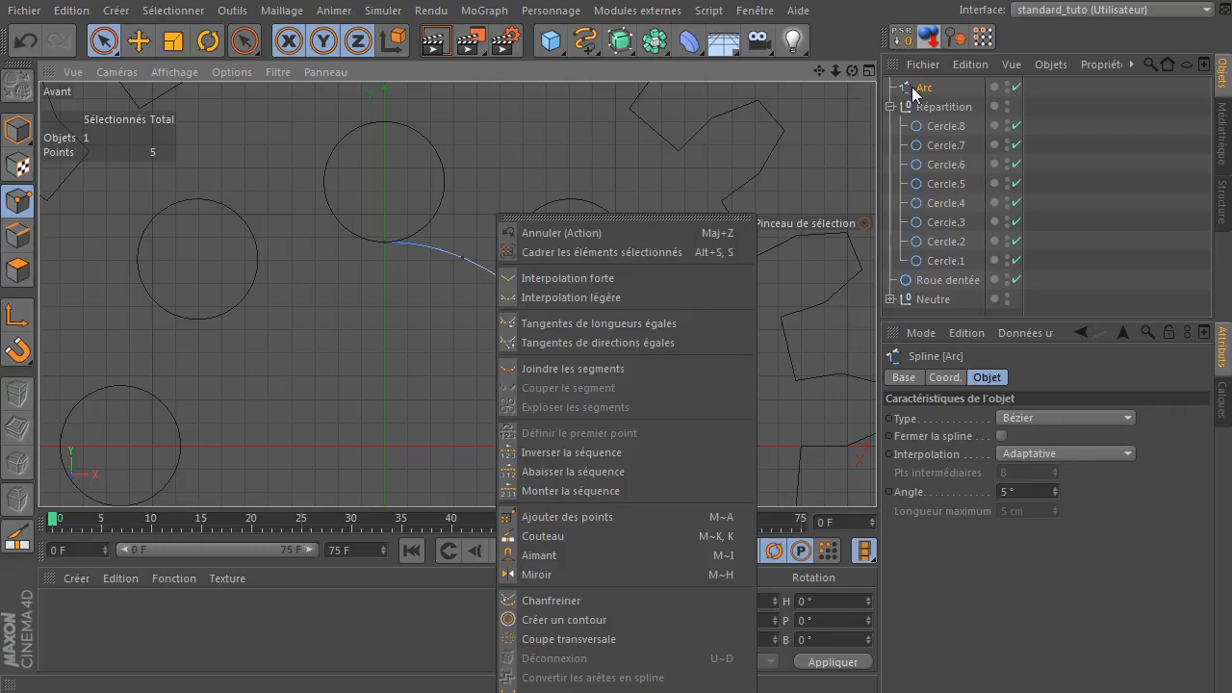
click(582, 623)
drag(416, 361, 616, 253)
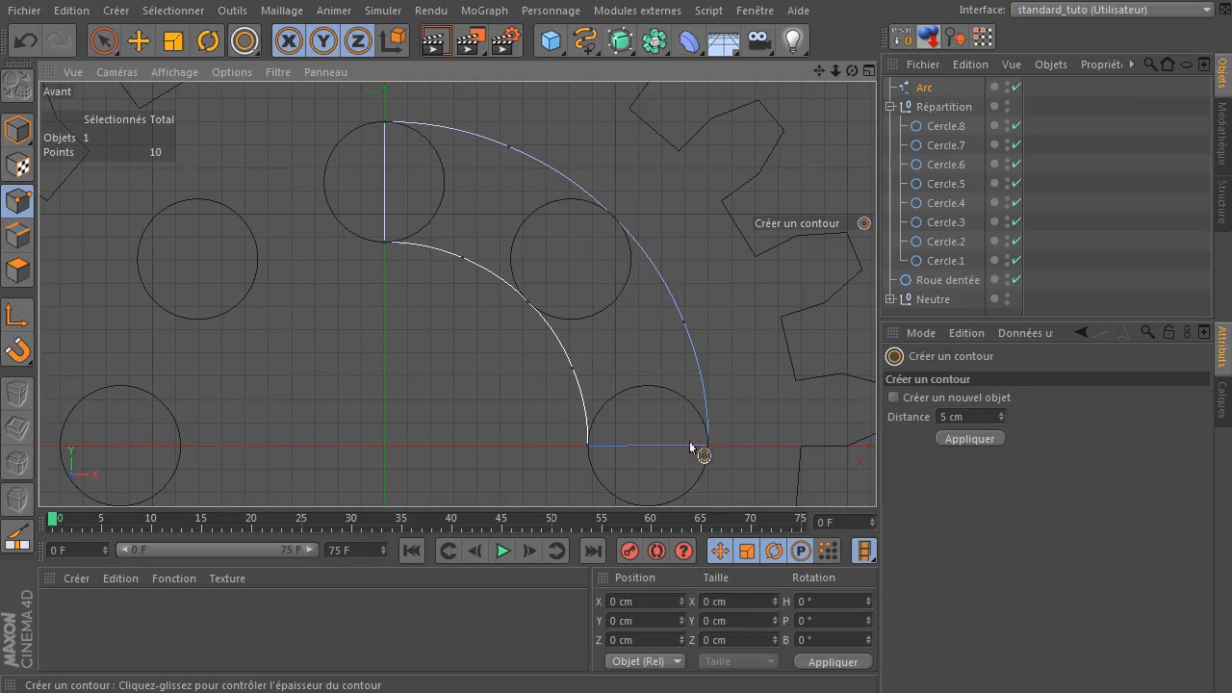
- Examine how the arc contour meets the outer edge of the hole circle on the X axis
scroll(724, 473, up, 10)
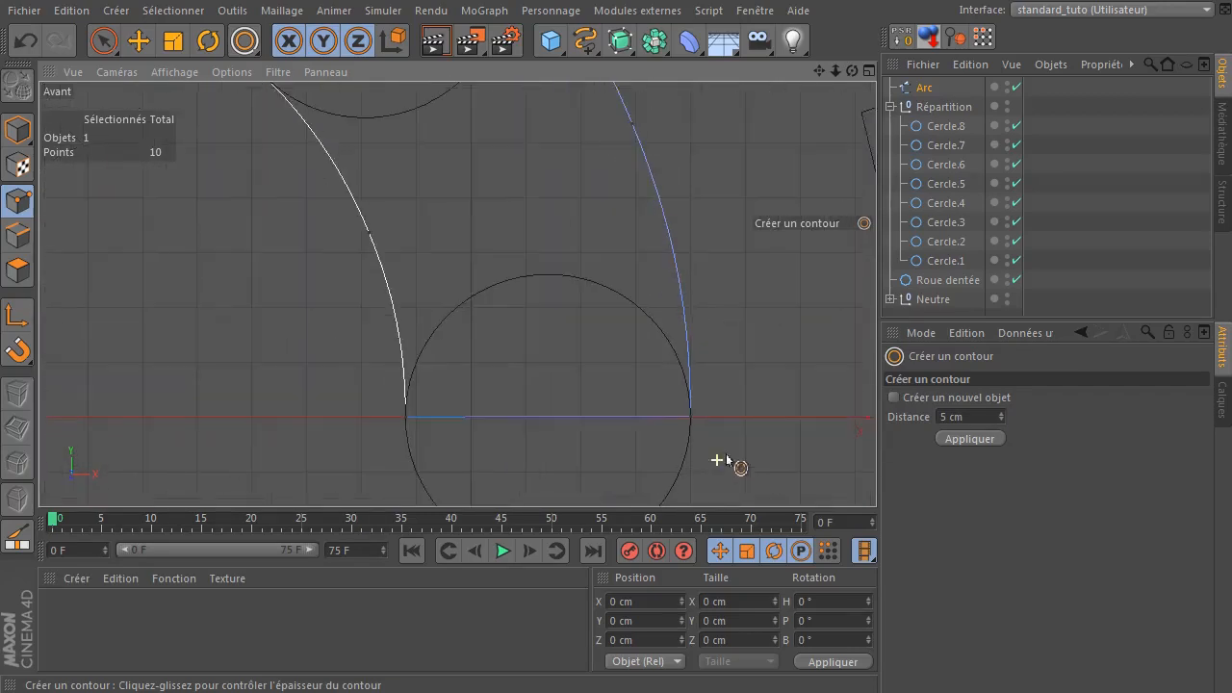
scroll(727, 458, up, 4)
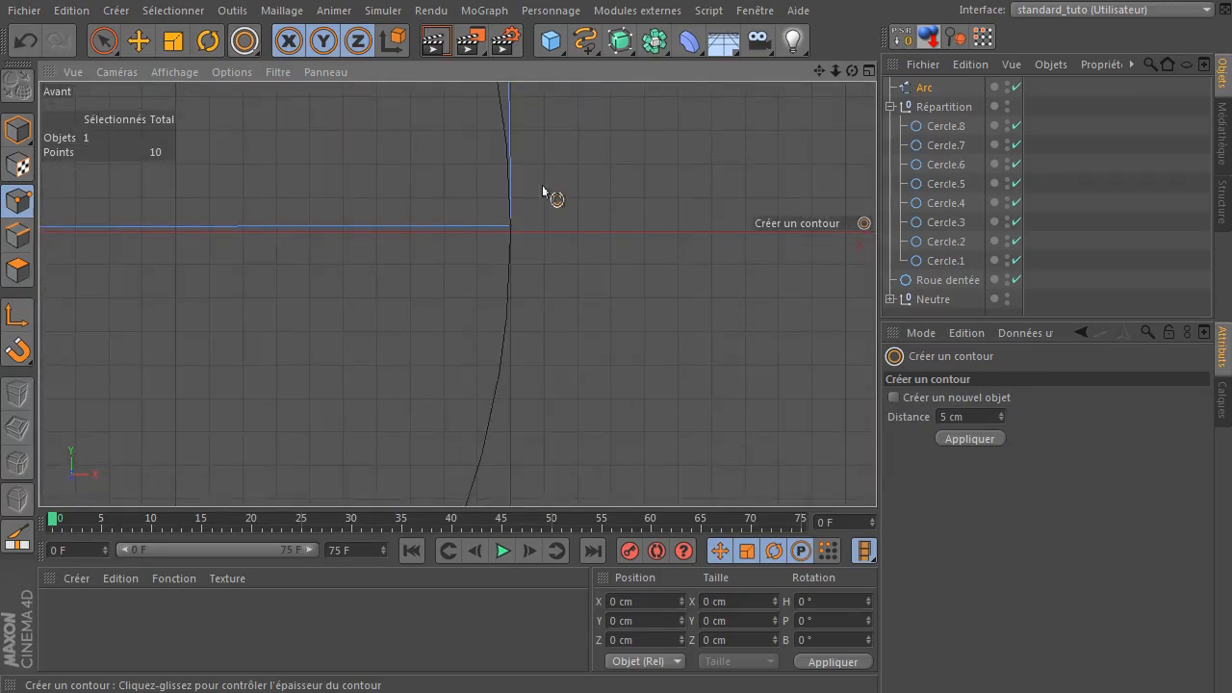
scroll(478, 252, up, 2)
scroll(477, 250, down, 12)
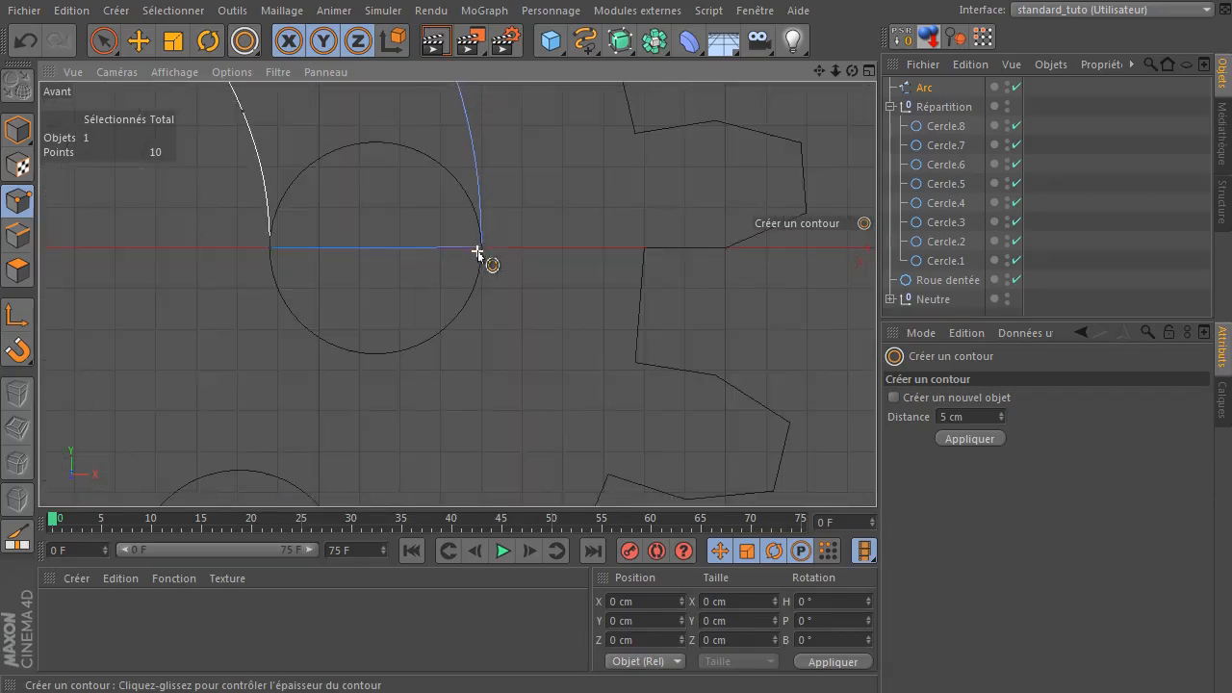
drag(824, 70, 335, 132)
- Delete Cercle.7, the hole circle overlapping the middle of the arc contour
click(113, 45)
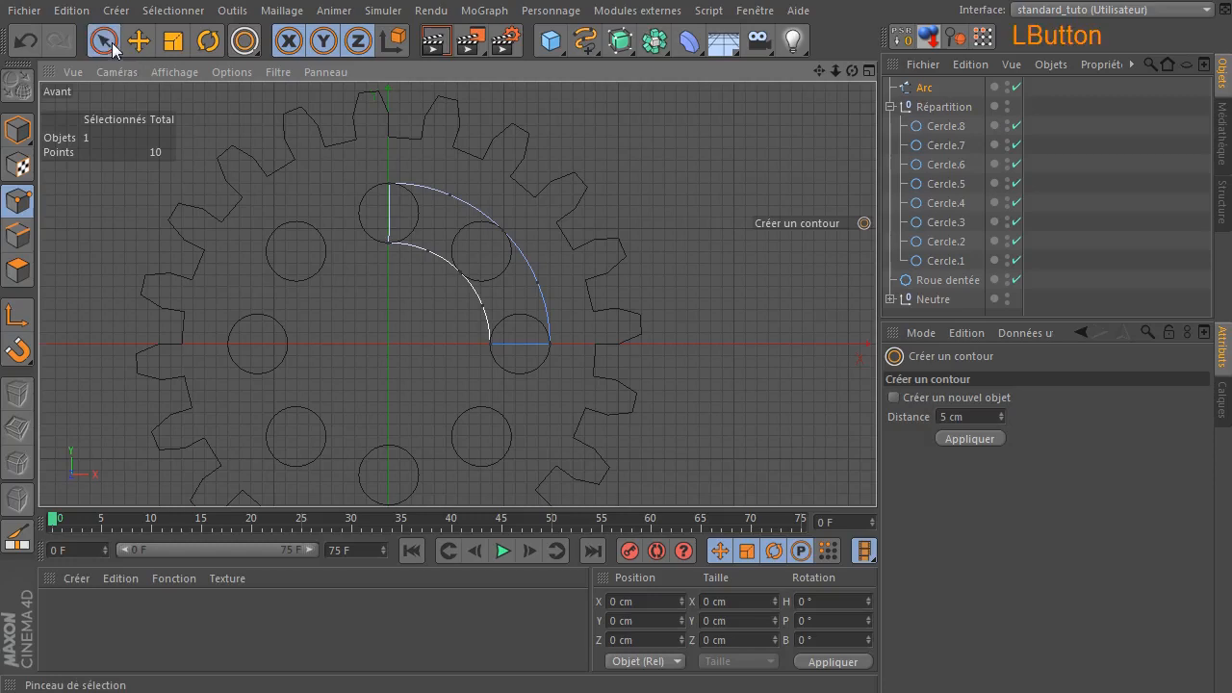
click(495, 275)
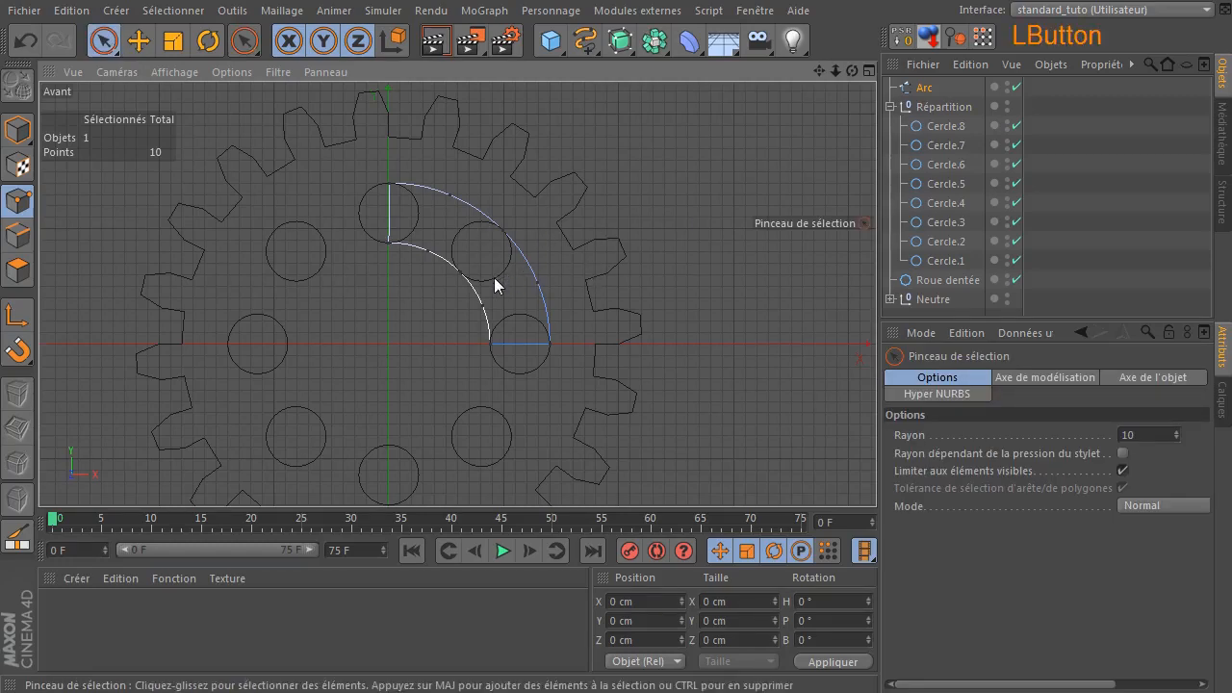
click(926, 126)
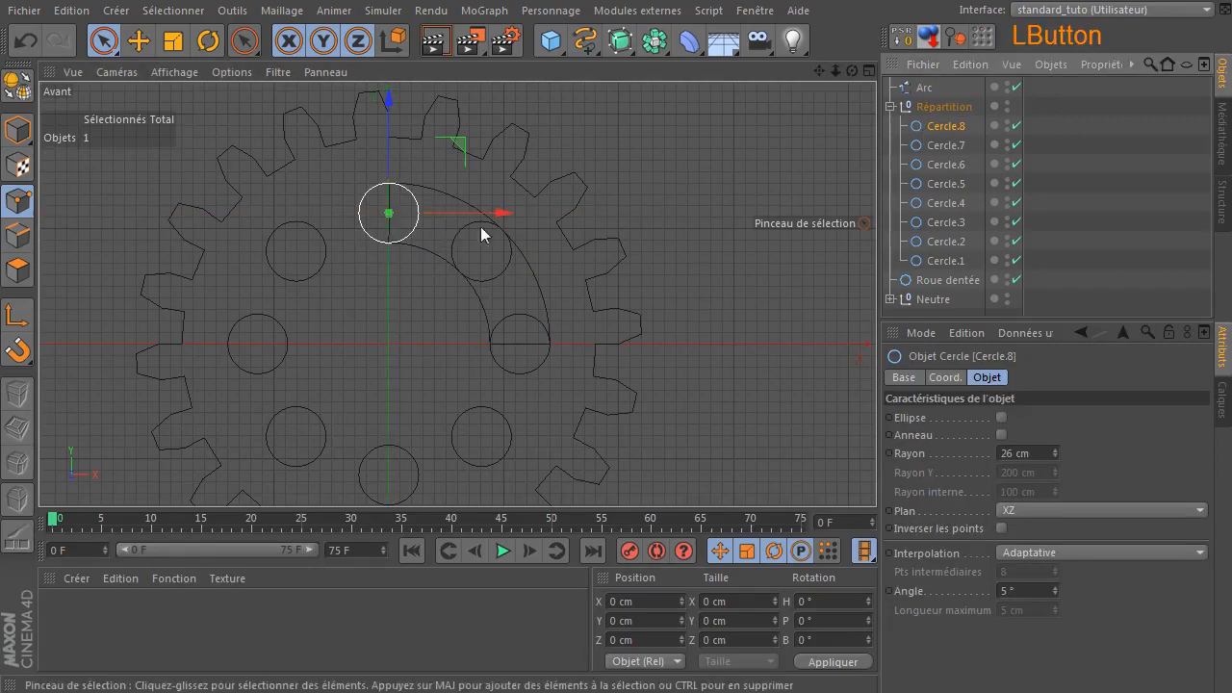
click(927, 150)
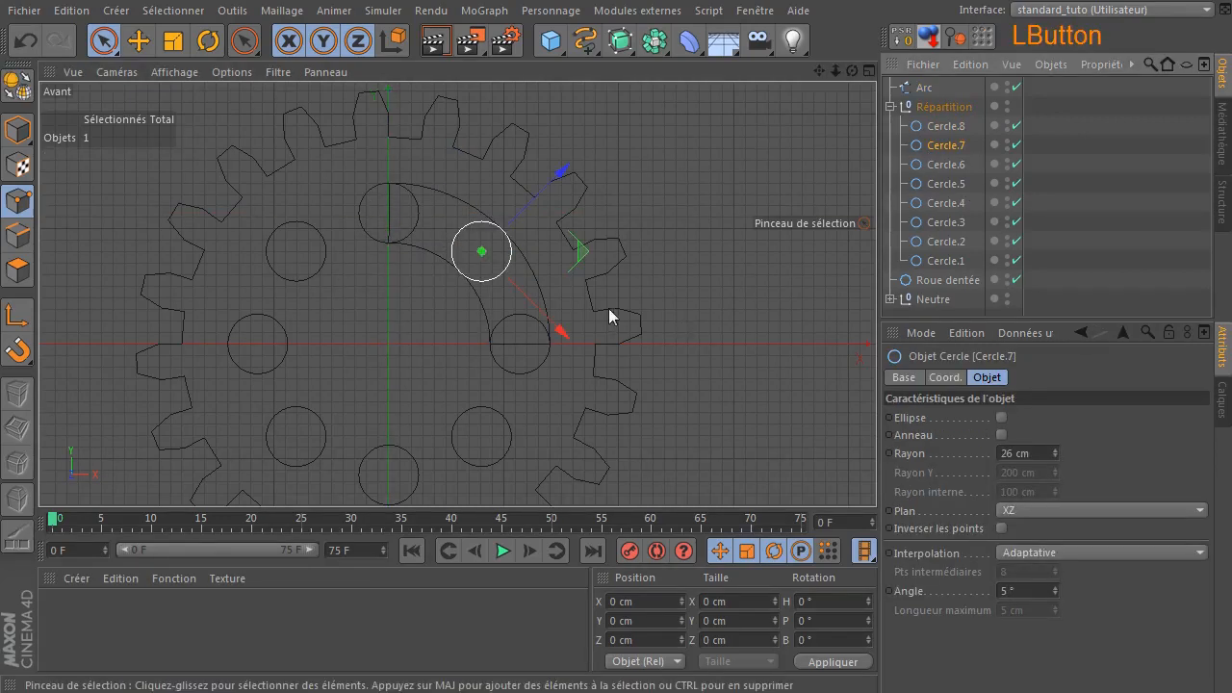
key(Delete)
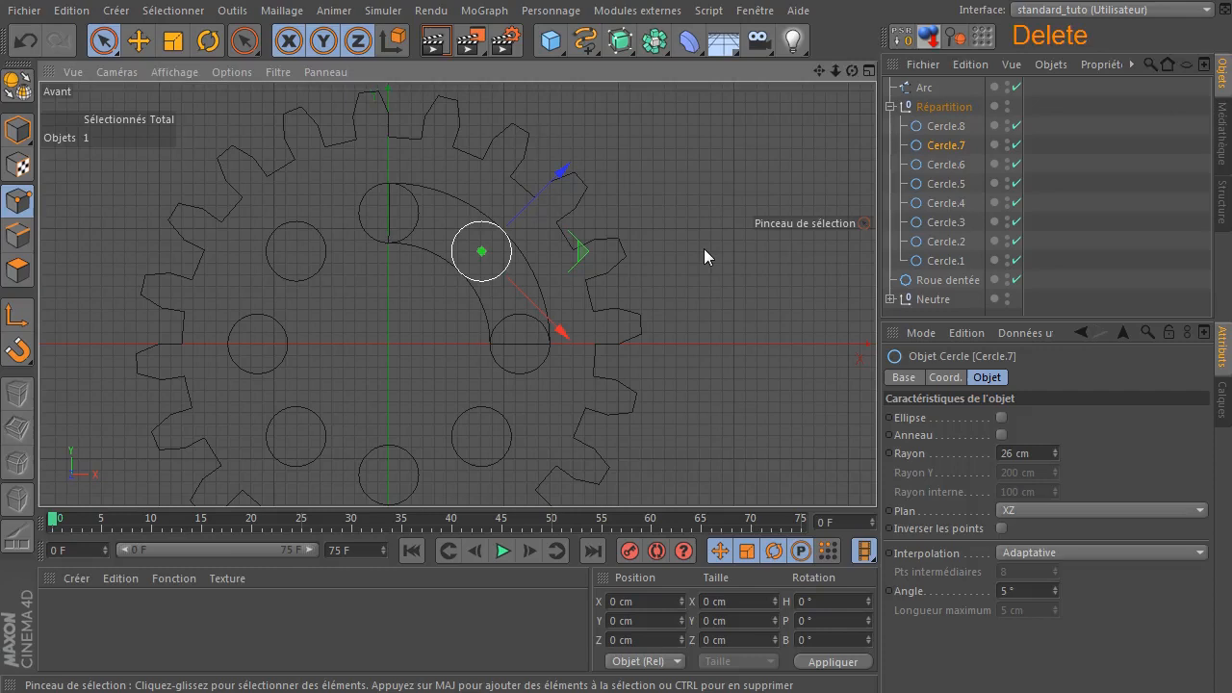
click(941, 147)
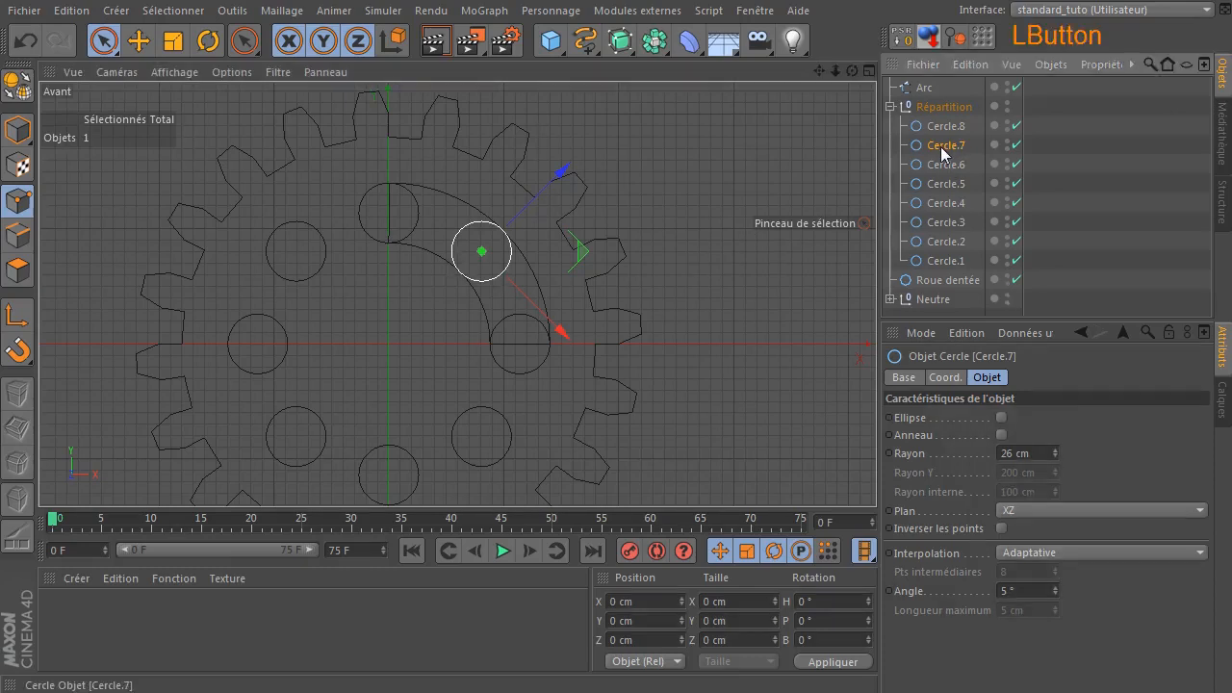
key(Delete)
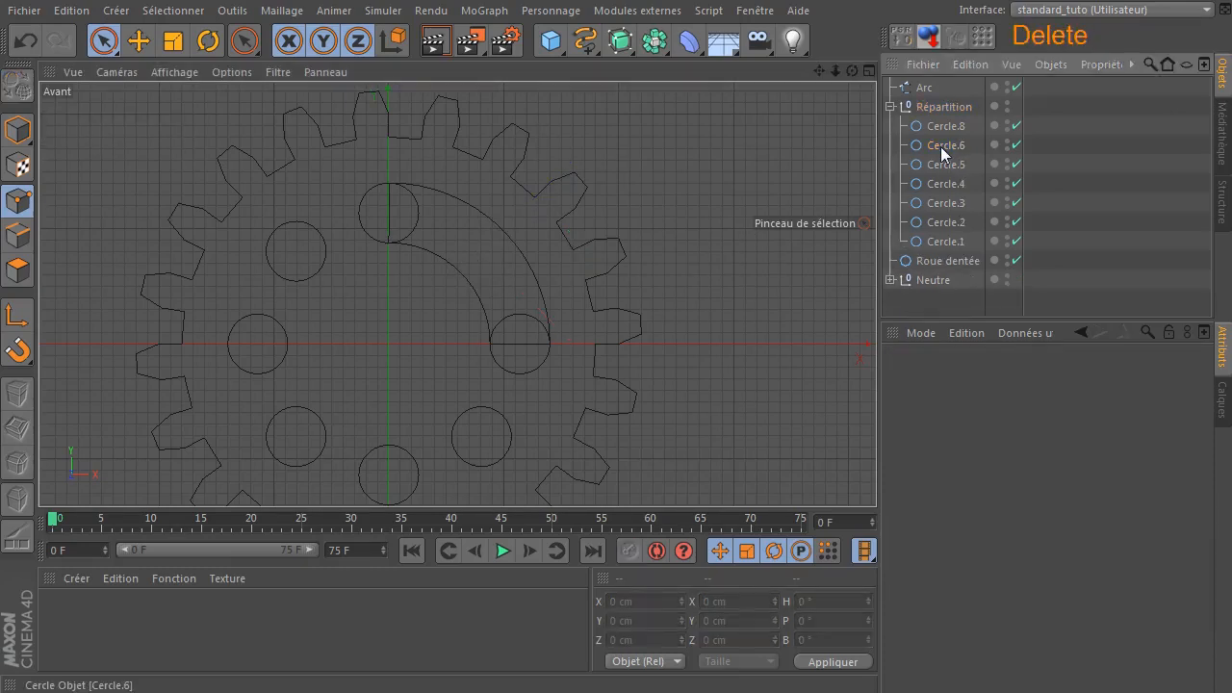
click(922, 89)
mouse_move(919, 91)
ctrl+mouse_down()
mouse_move(938, 111)
mouse_move(924, 91)
ctrl+mouse_up()
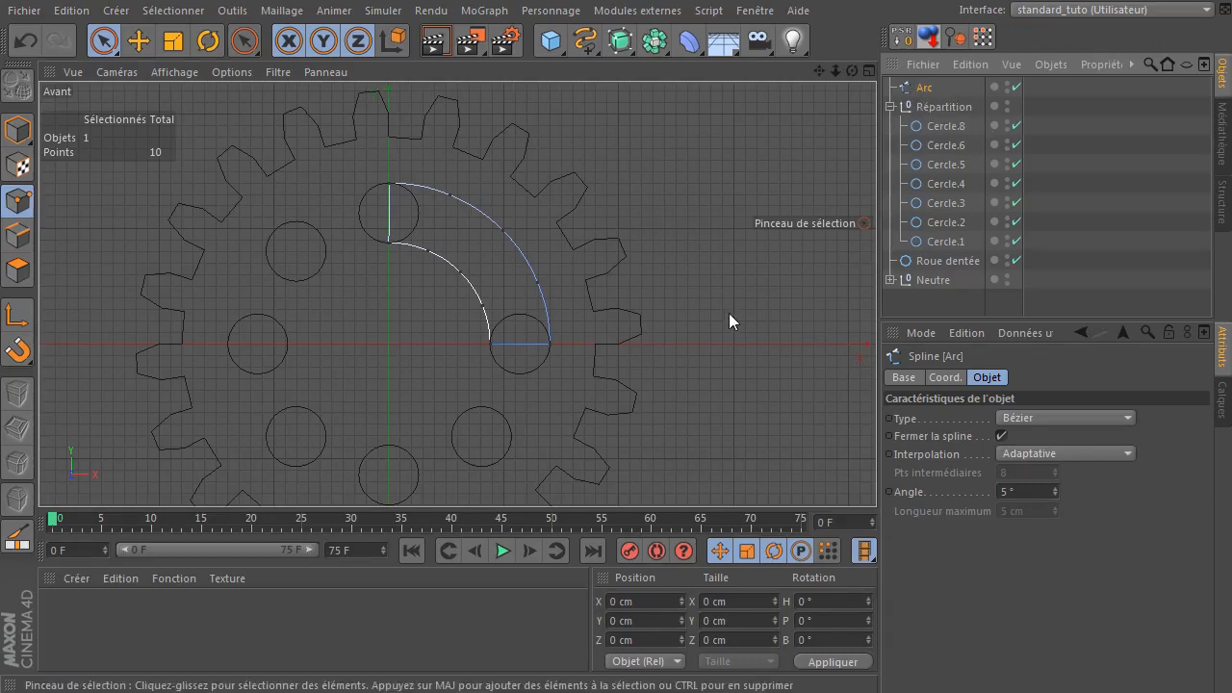
click(311, 273)
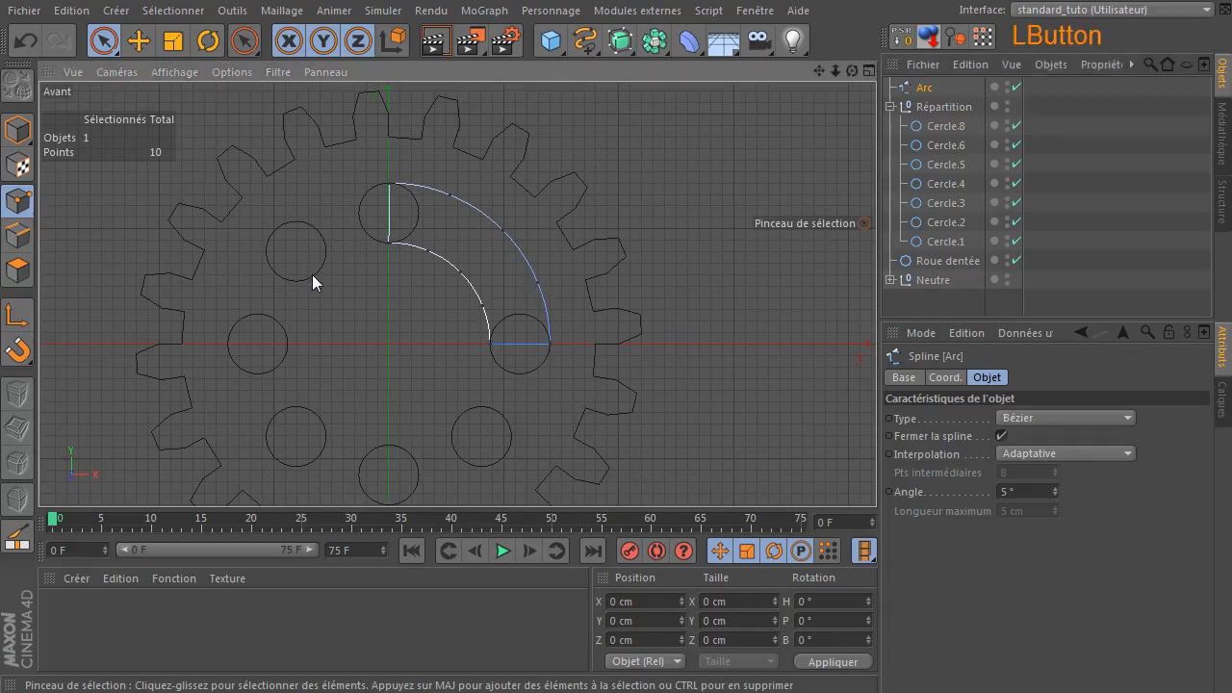
- Try deleting the circles Cercle.5 and Cercle.4 from the Répartition group
click(948, 129)
key(Down)
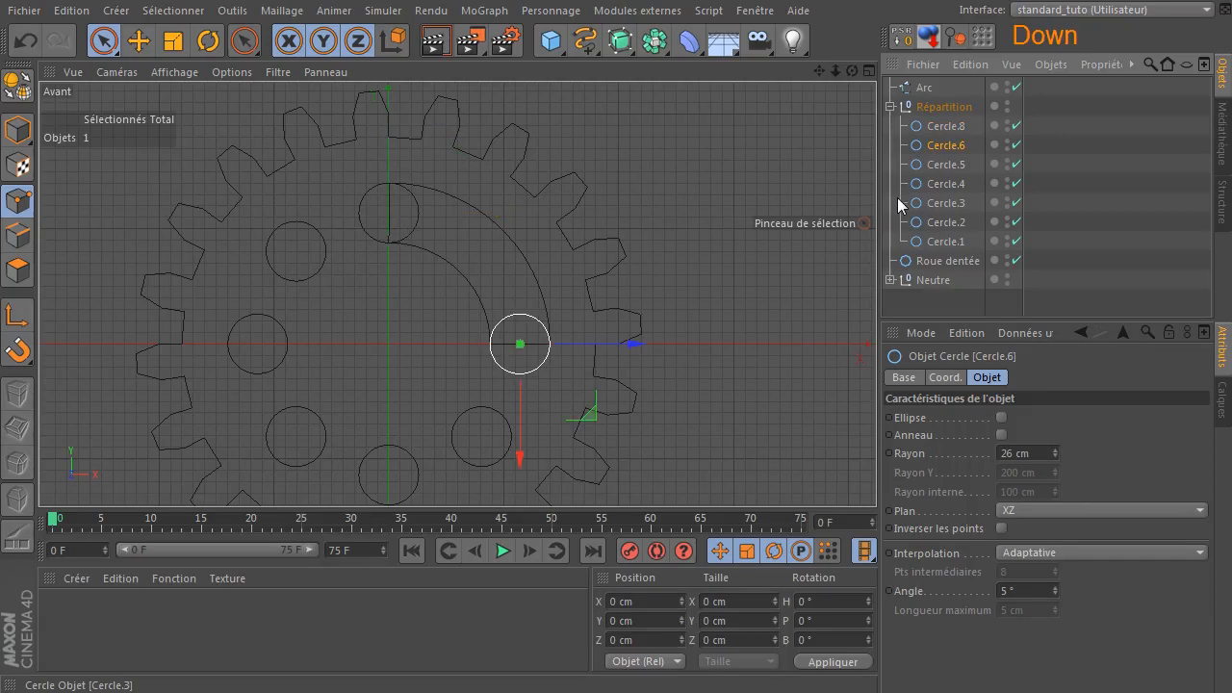
key(Delete)
click(943, 169)
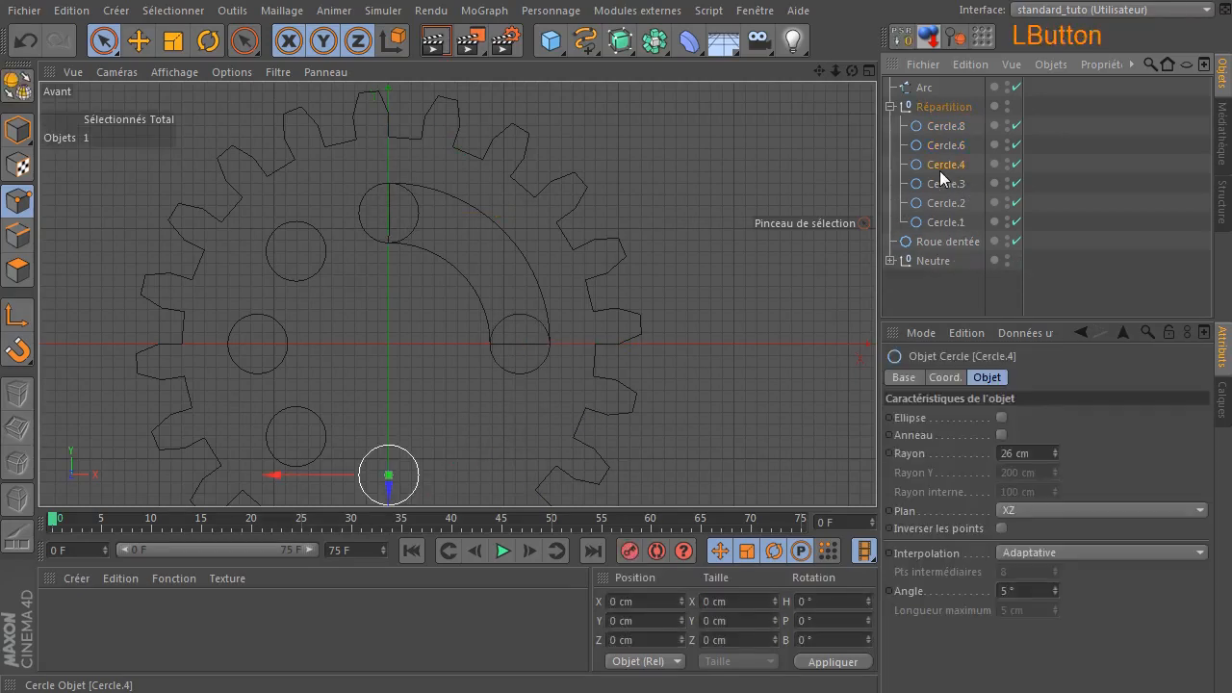
key(Delete)
click(943, 169)
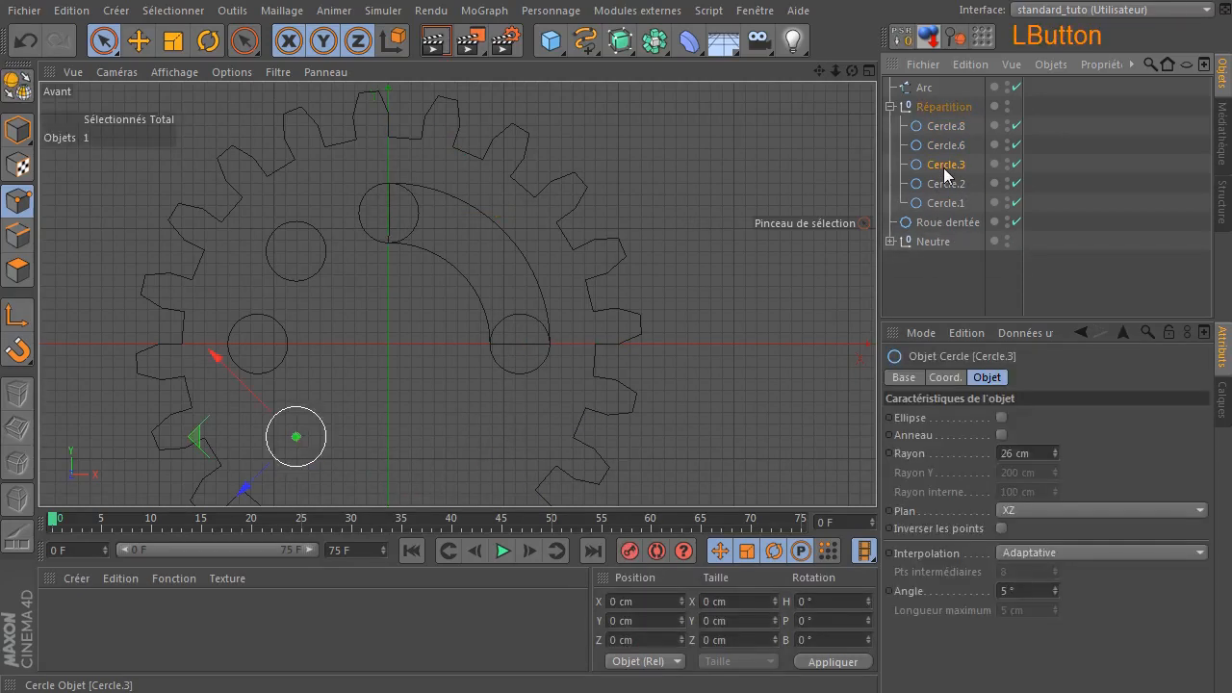
- Undo the last deletions to restore Cercle.4 and Cercle.5
click(22, 42)
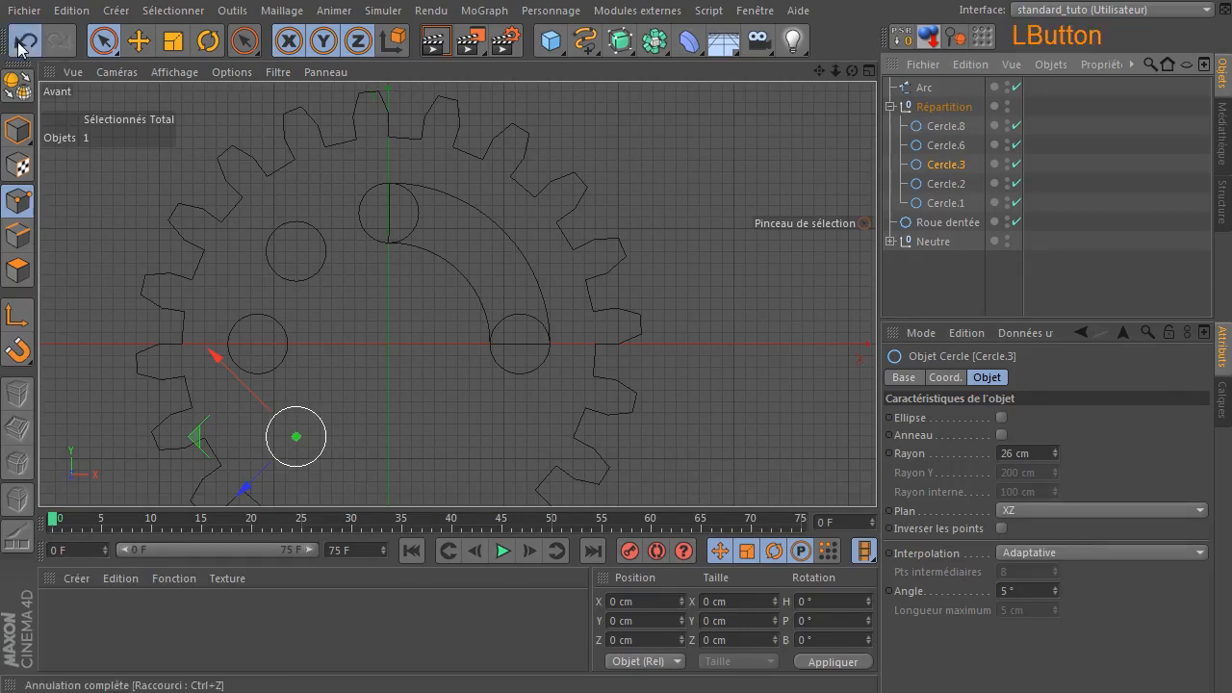
click(21, 45)
click(21, 46)
click(21, 46)
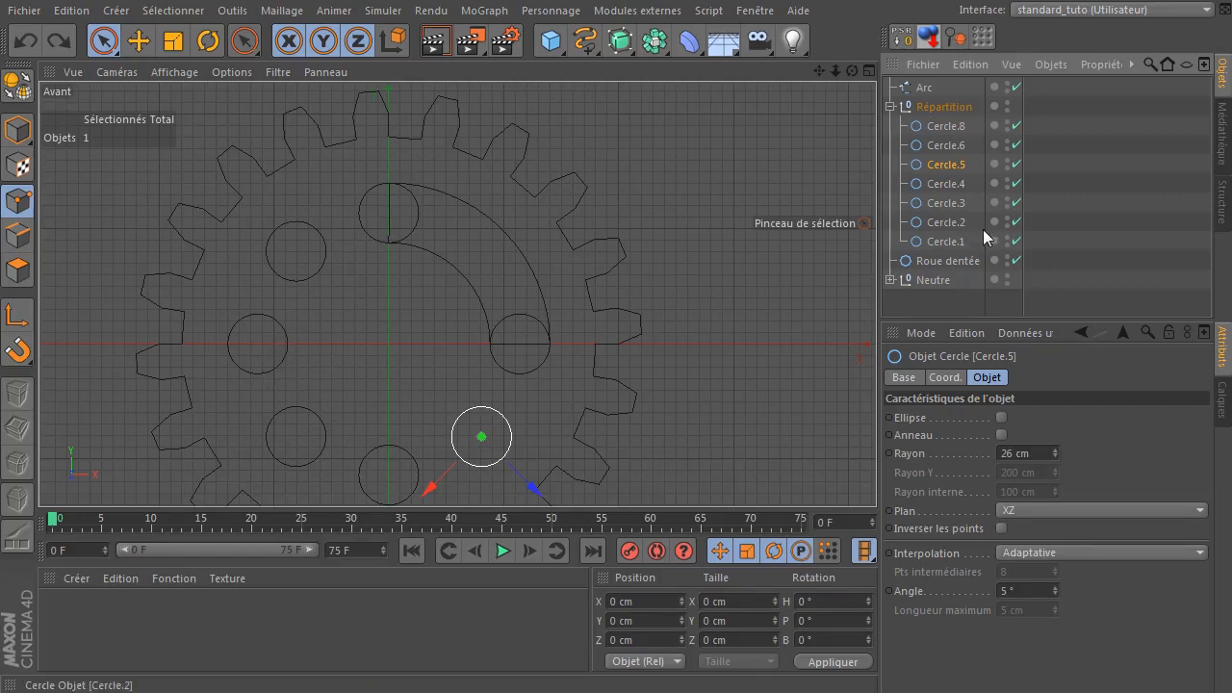
- Delete the circles Cercle.4, Cercle.3 and Cercle.2 from the Répartition group
click(940, 186)
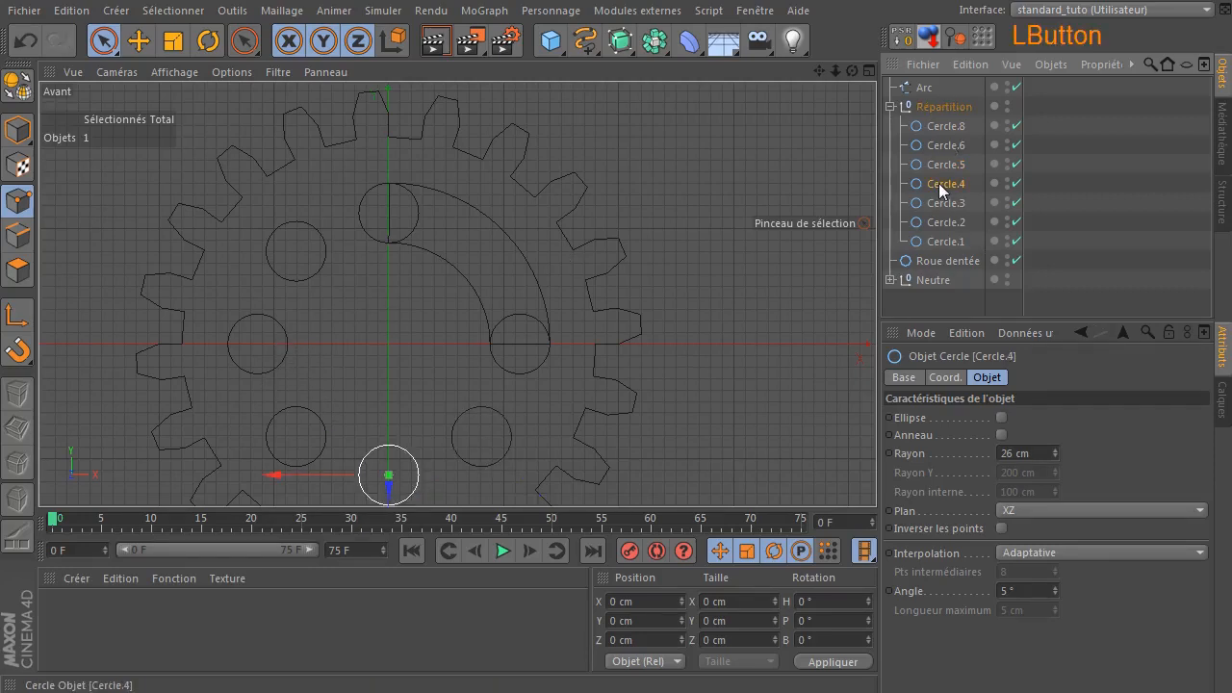
key(Delete)
click(944, 186)
key(Delete)
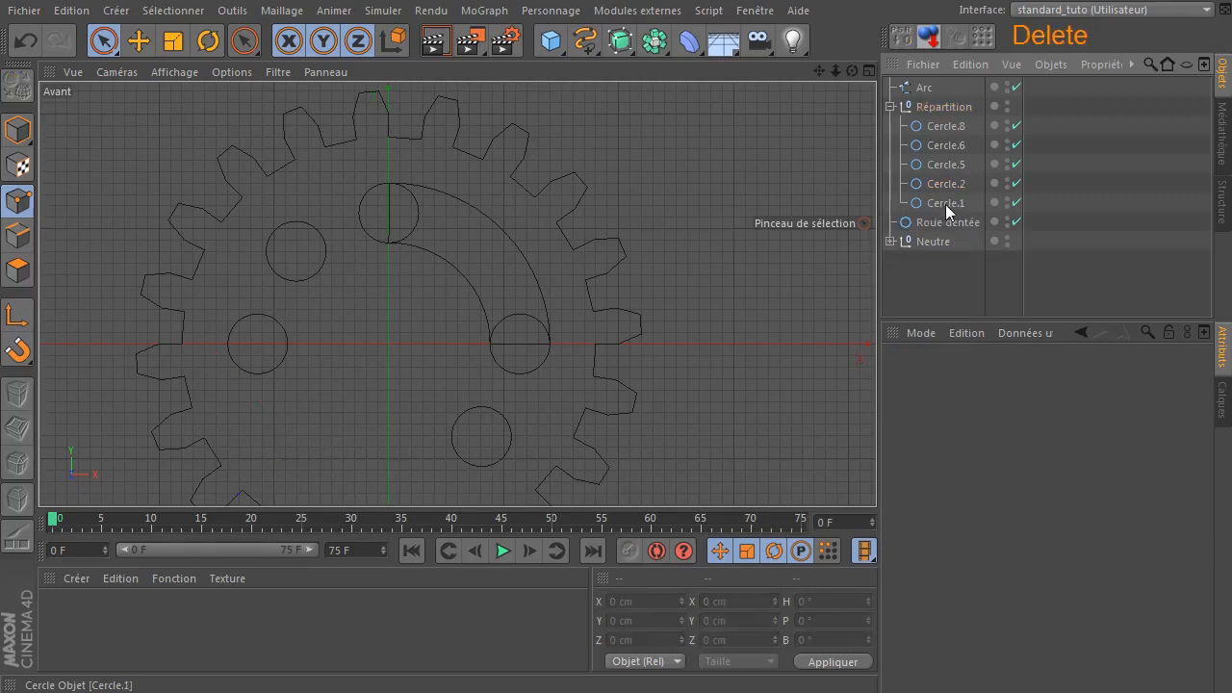
click(943, 185)
key(Delete)
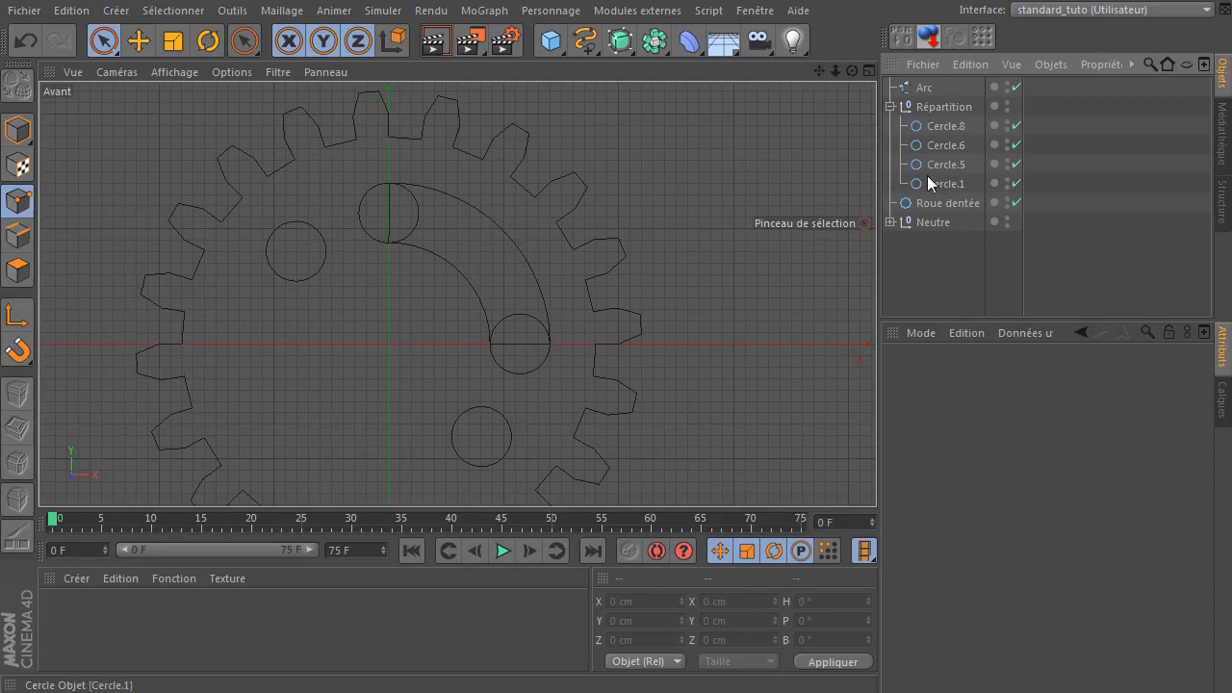
- Move Cercle.8 and Cercle.6, the circles at the arc's ends, out of the Répartition group to just below Arc
click(925, 91)
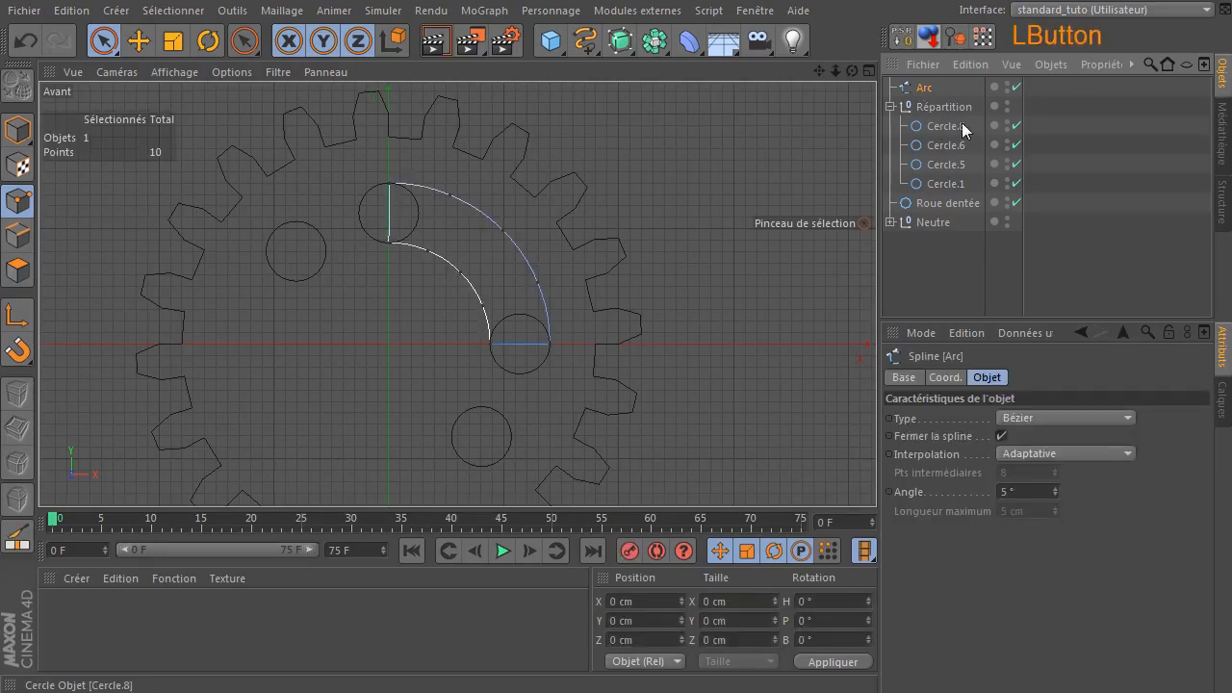
click(923, 128)
click(939, 146)
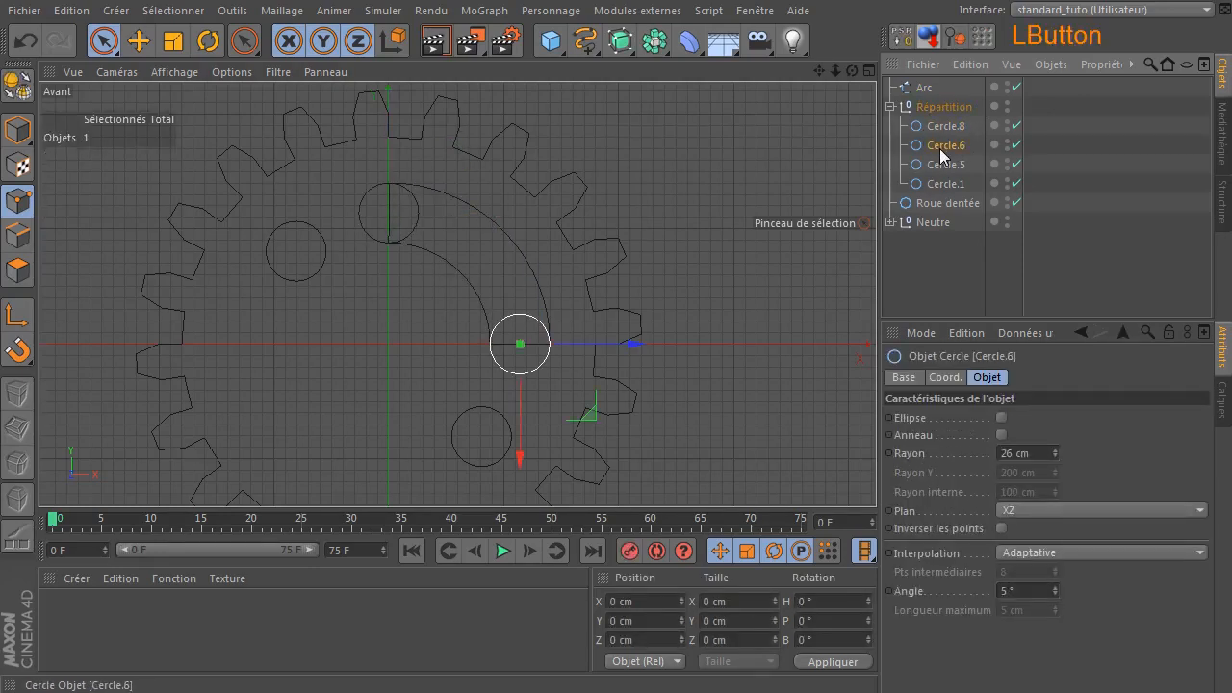
ctrl+click(937, 133)
drag(938, 137, 914, 96)
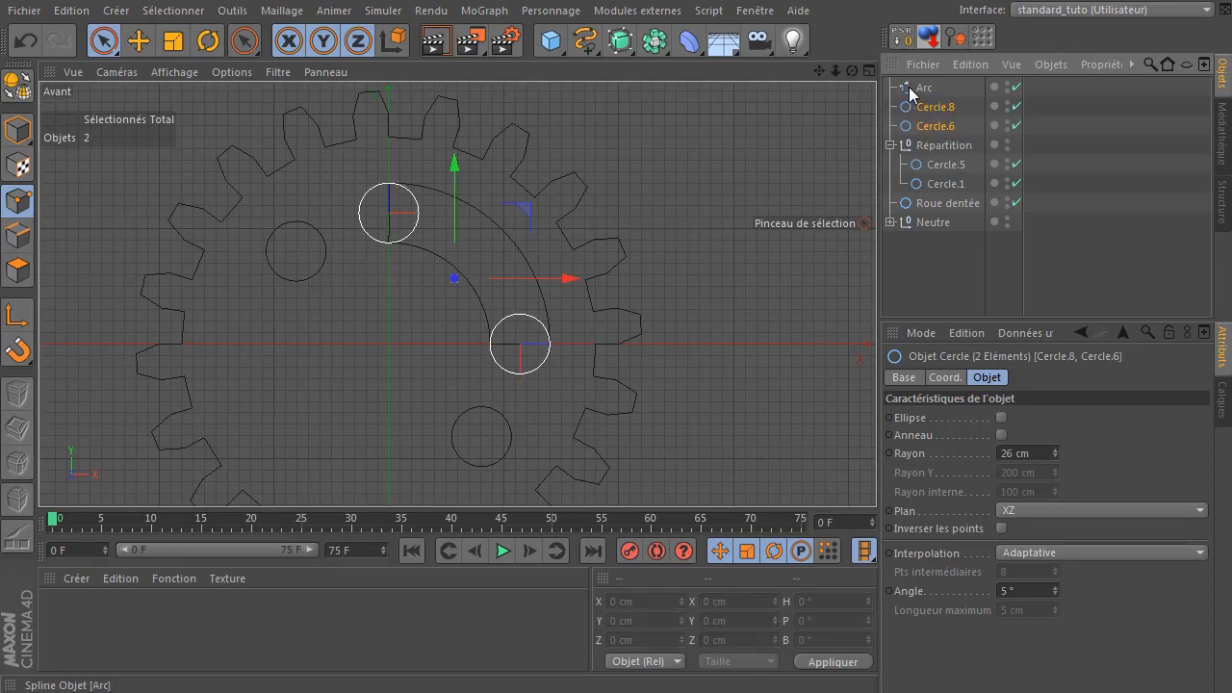
- Make Cercle.8 and Cercle.6 editable and connect them into a single spline, deleting the originals
click(922, 88)
click(934, 107)
ctrl+click(917, 126)
key(c)
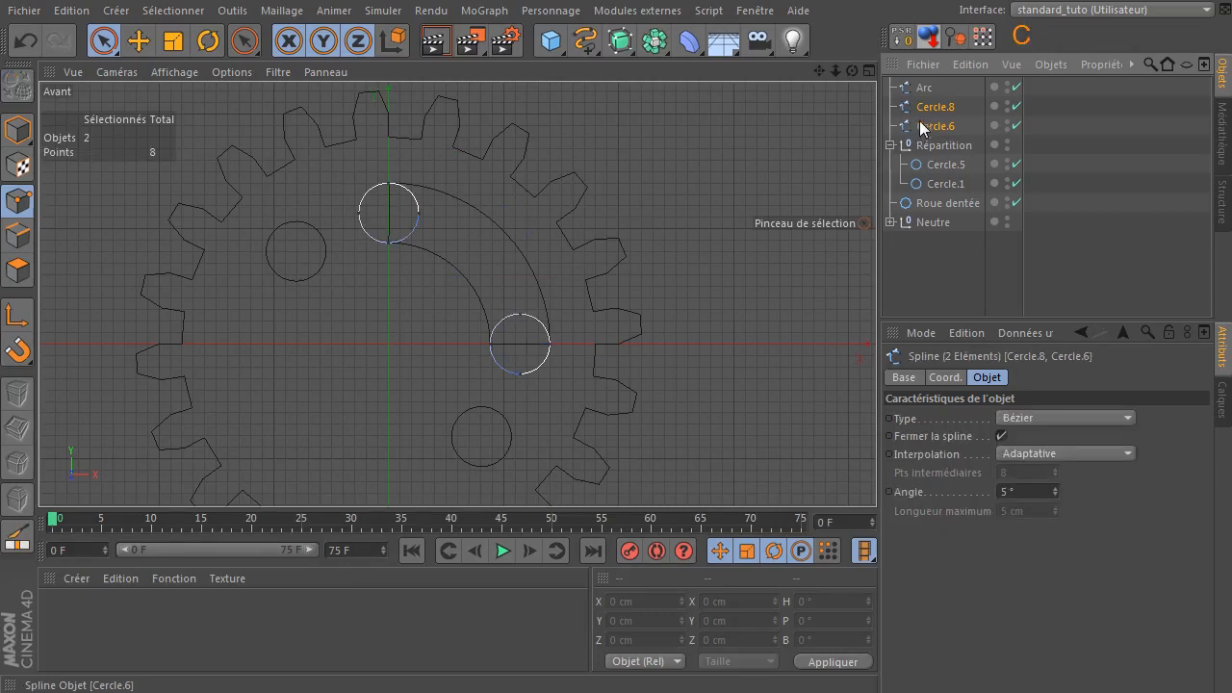
right_click(929, 110)
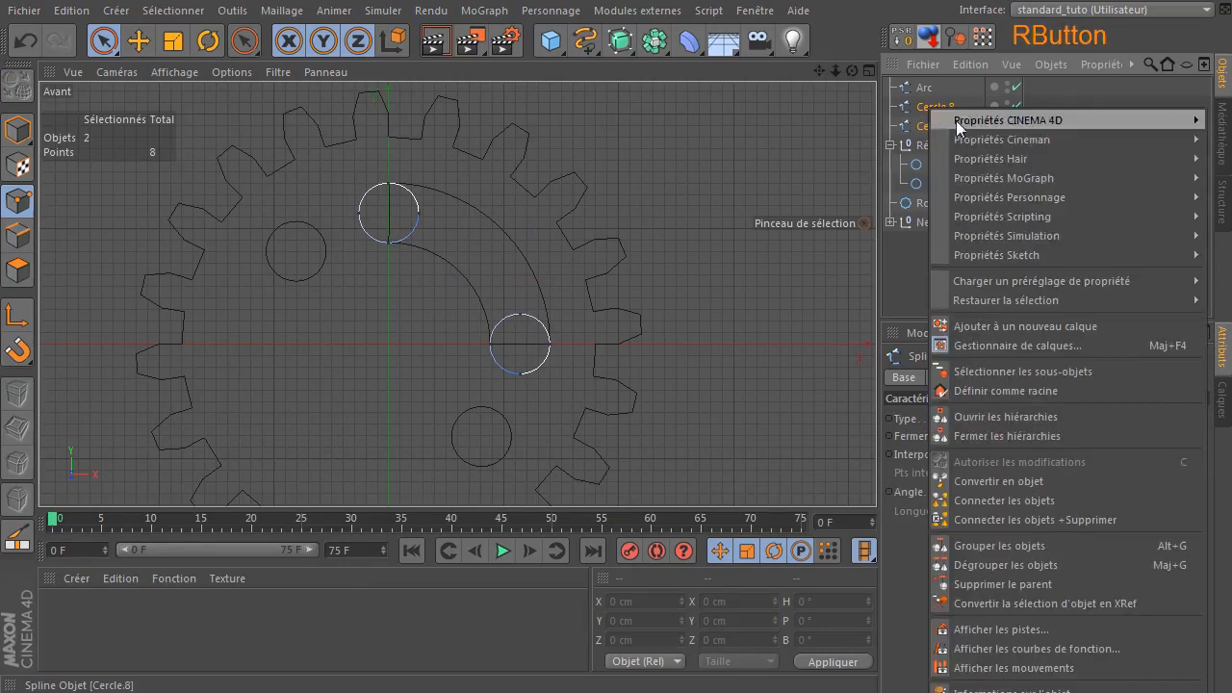
click(1002, 520)
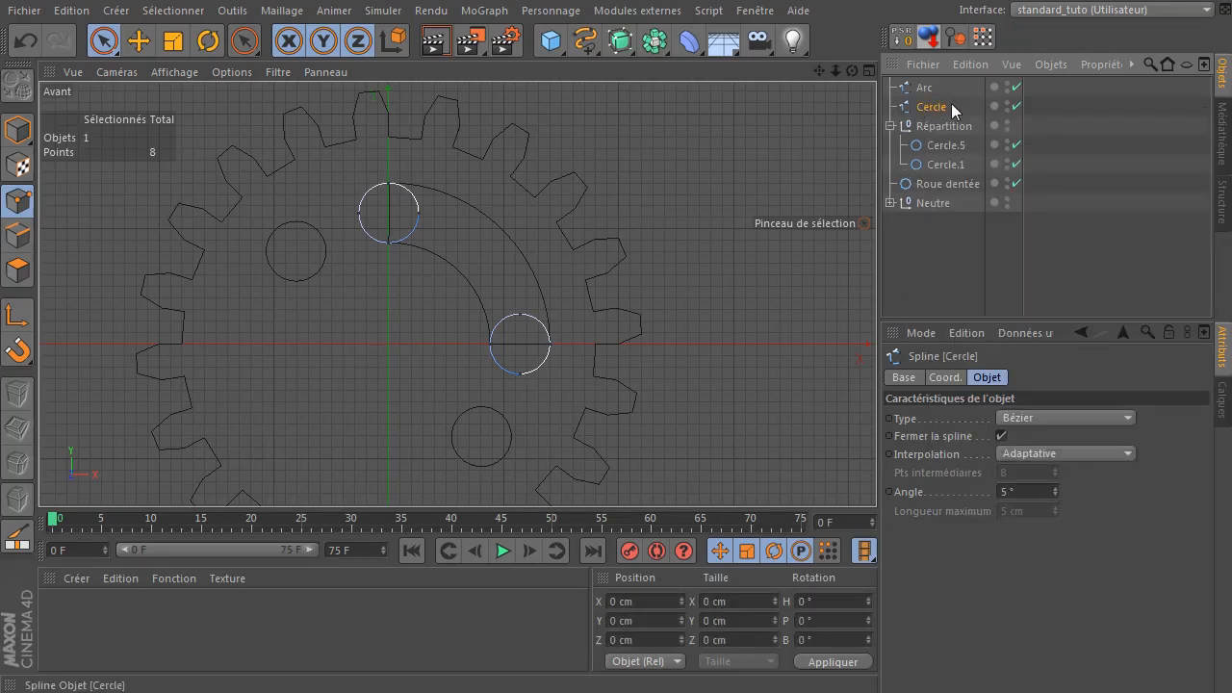
- Add a Spline Mask object and nest the Arc and the combined Cercle spline inside it
drag(654, 40, 761, 94)
mouse_move(927, 108)
mouse_down()
mouse_move(963, 91)
mouse_move(935, 124)
mouse_move(946, 122)
mouse_up()
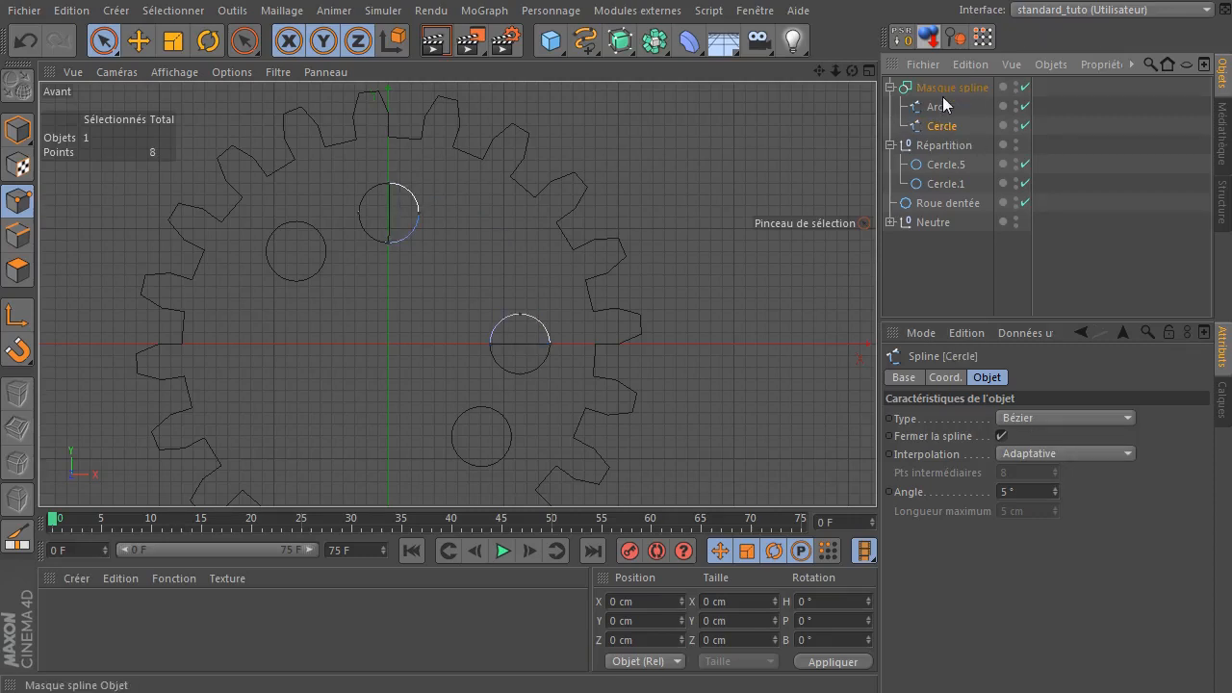
click(944, 92)
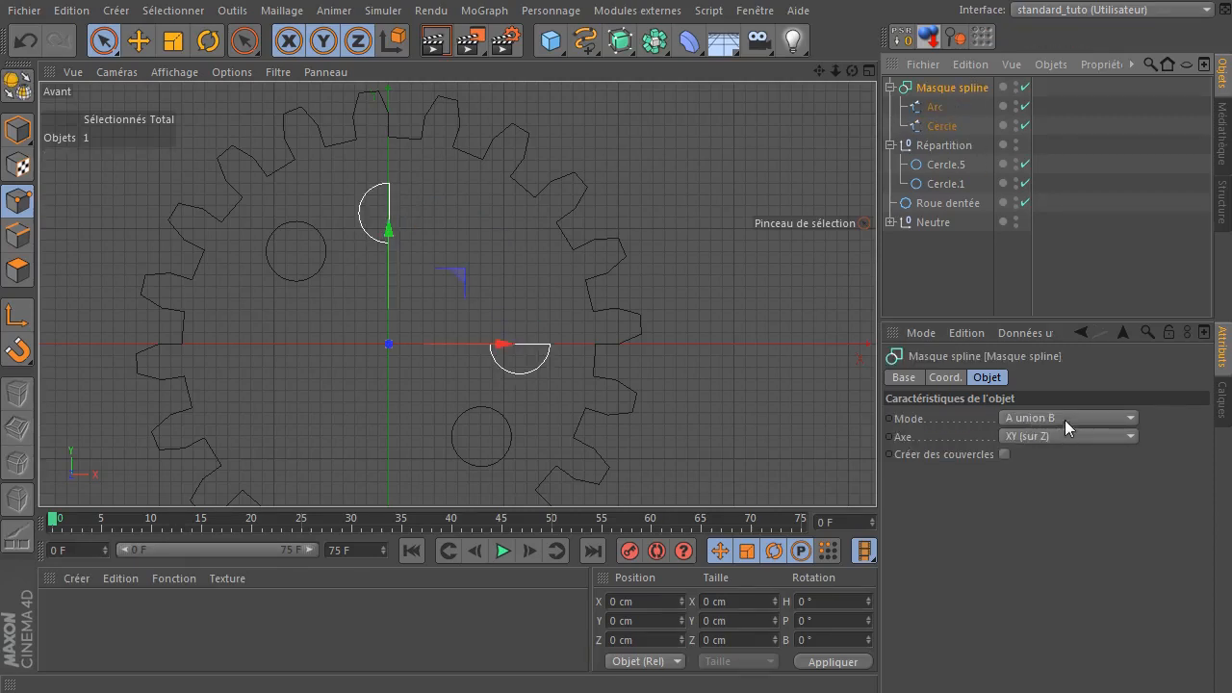
mouse_move(938, 126)
mouse_down()
mouse_move(923, 140)
mouse_move(959, 120)
mouse_move(955, 105)
mouse_move(934, 102)
mouse_move(964, 102)
mouse_up()
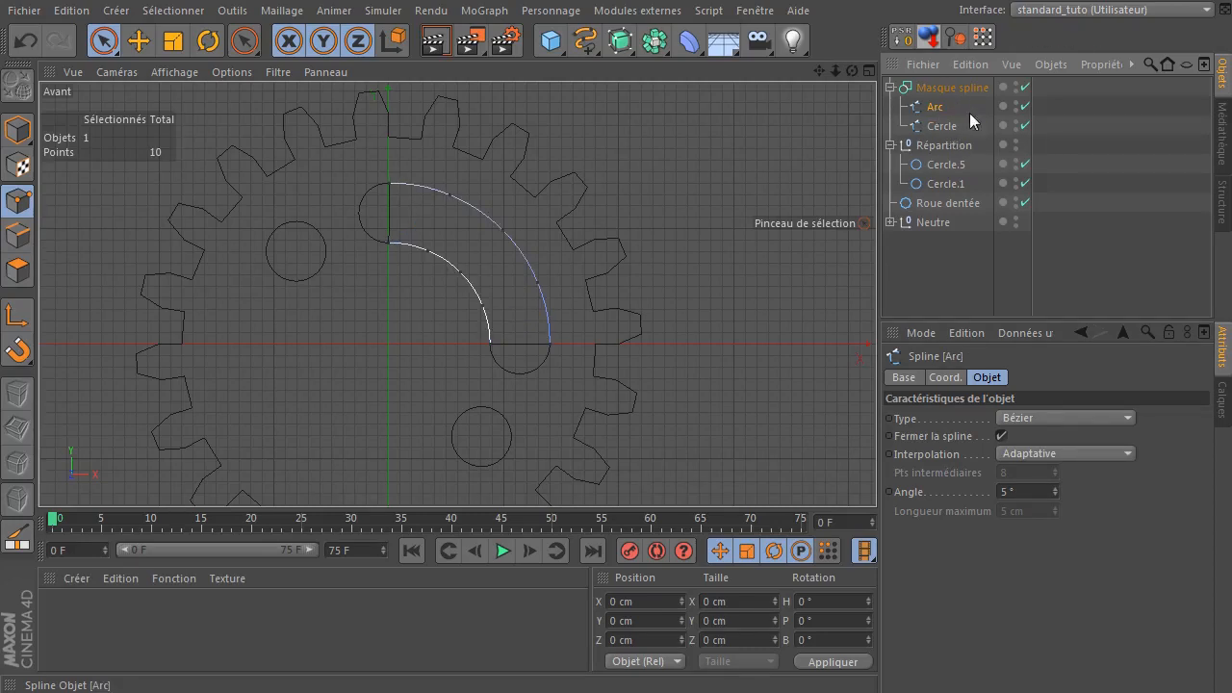
click(836, 292)
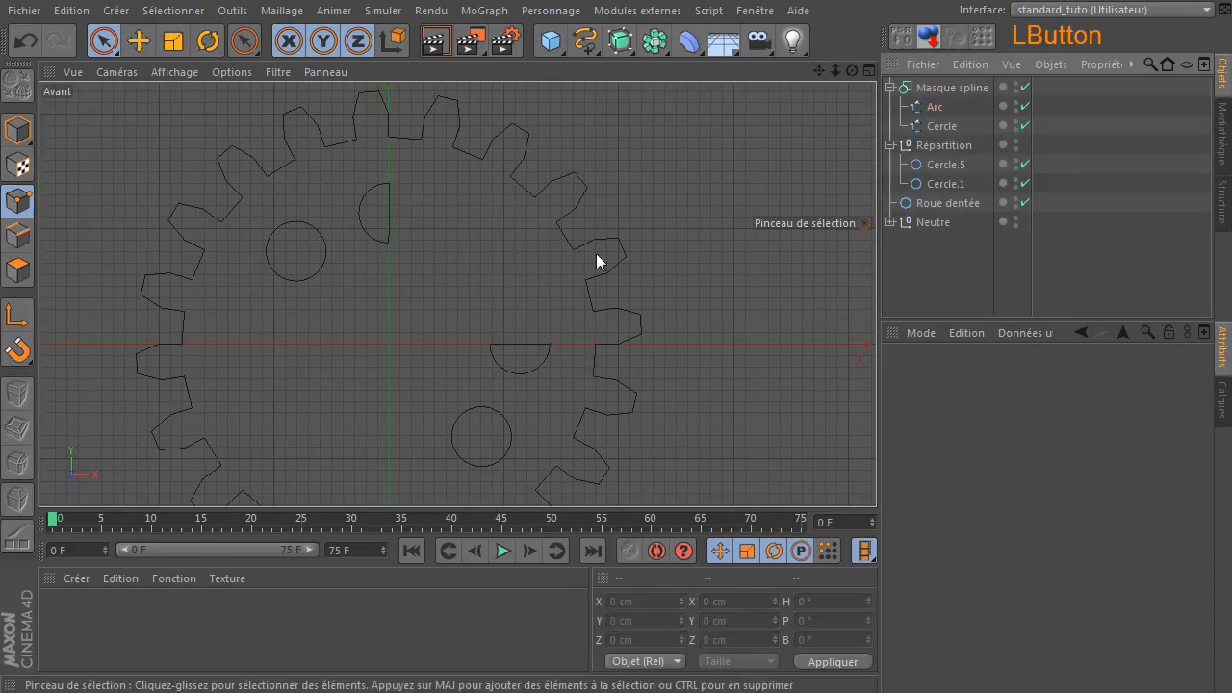
scroll(518, 265, up, 2)
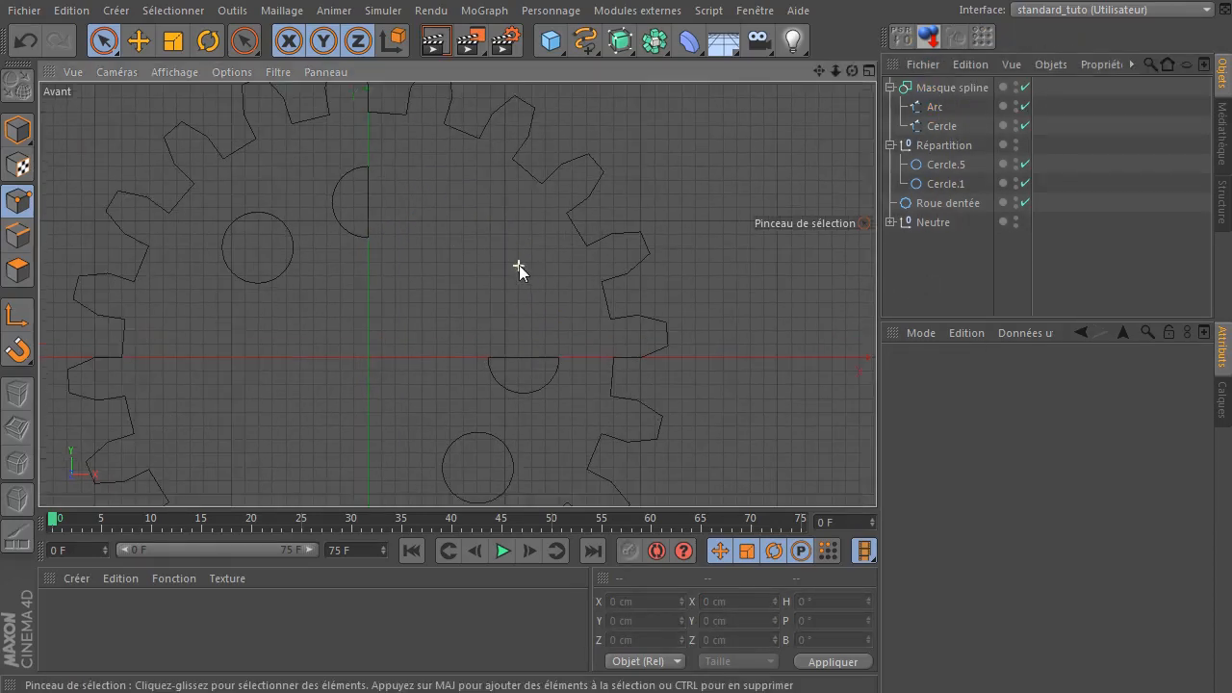
- Set the Spline Mask's mode to B moins A to form the curved slot with rounded ends
click(955, 88)
click(1065, 421)
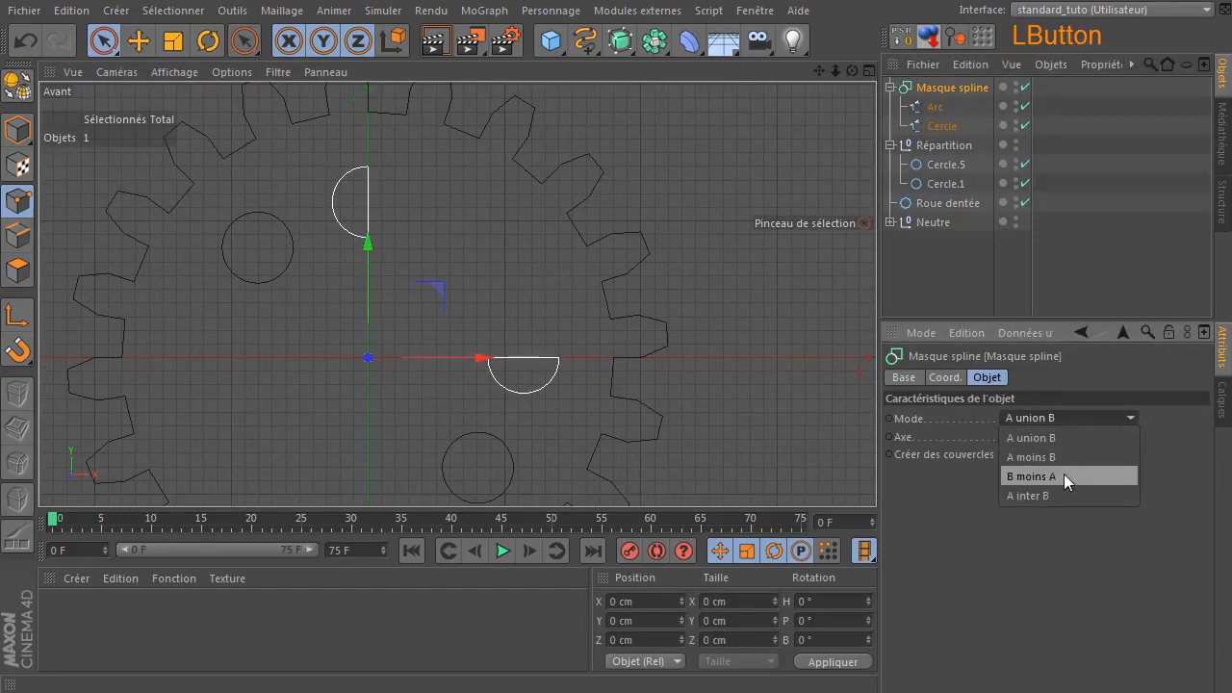
click(1066, 456)
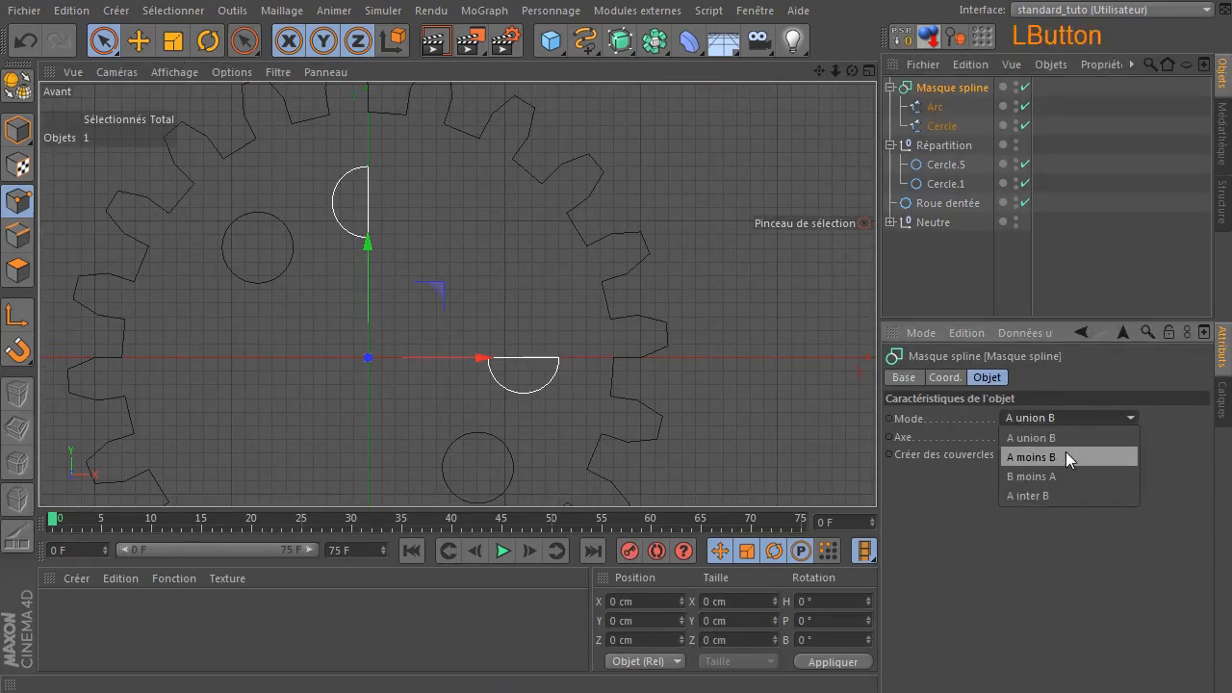
key(Down)
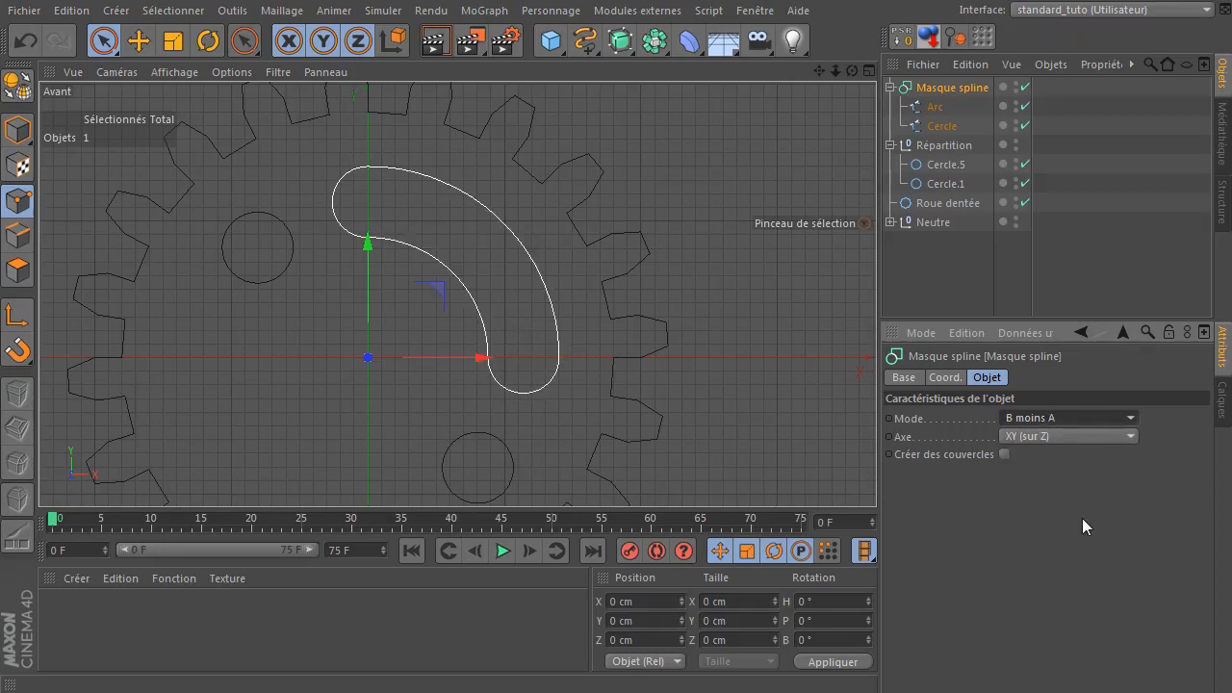
click(942, 287)
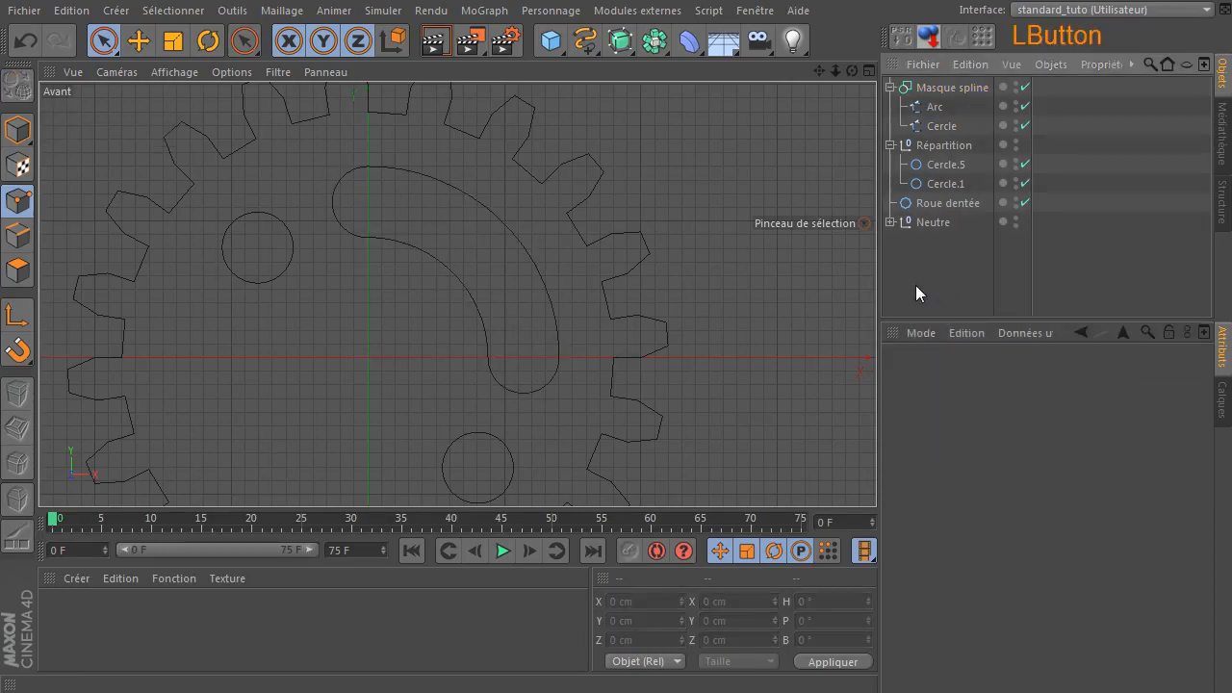
- Review the Spline Mask's nested Arc and Cercle splines and its available mode options
click(941, 128)
click(936, 108)
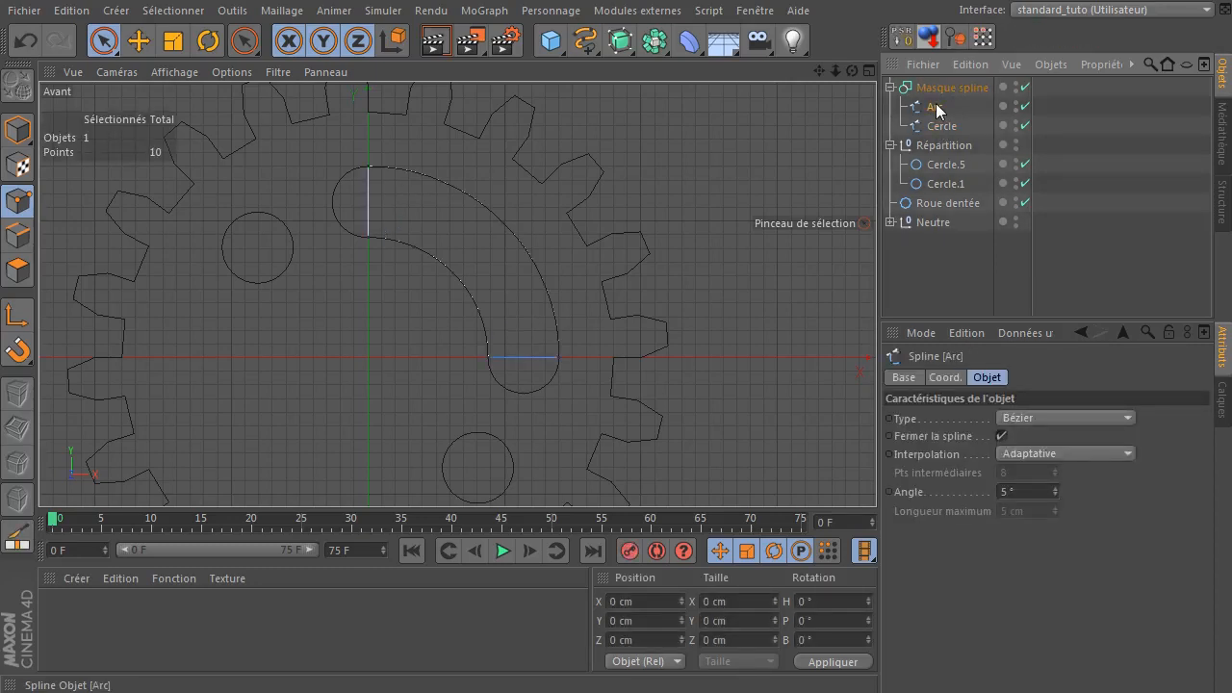
click(951, 281)
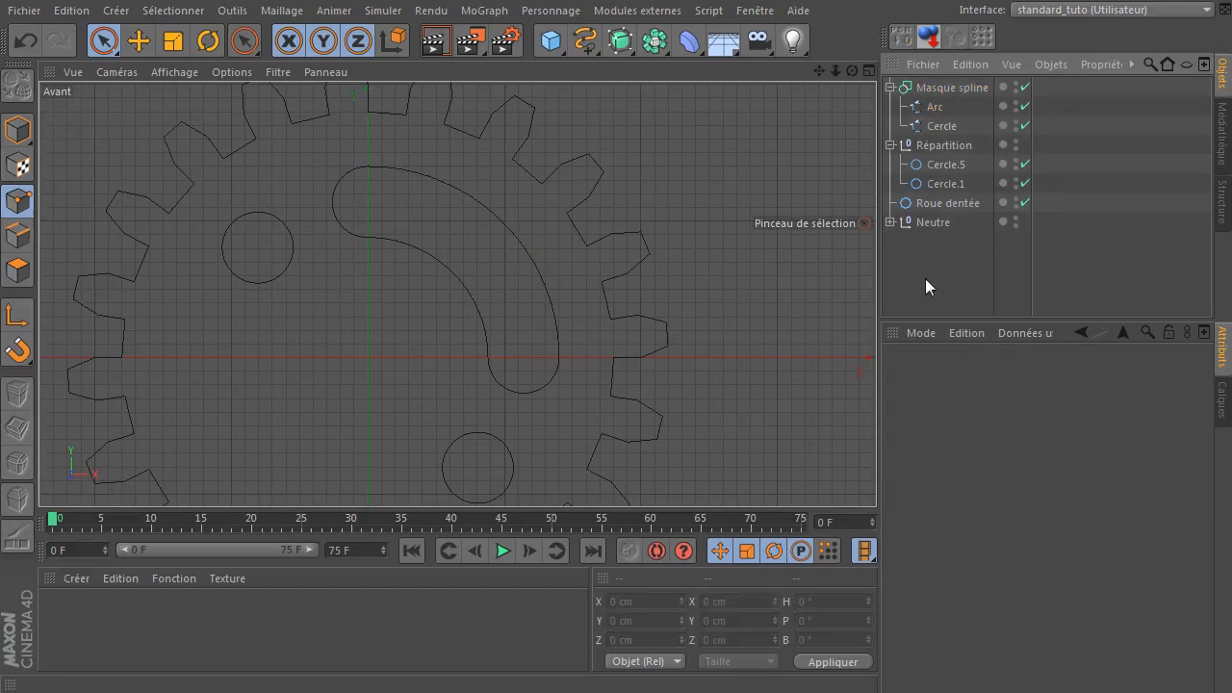
click(943, 87)
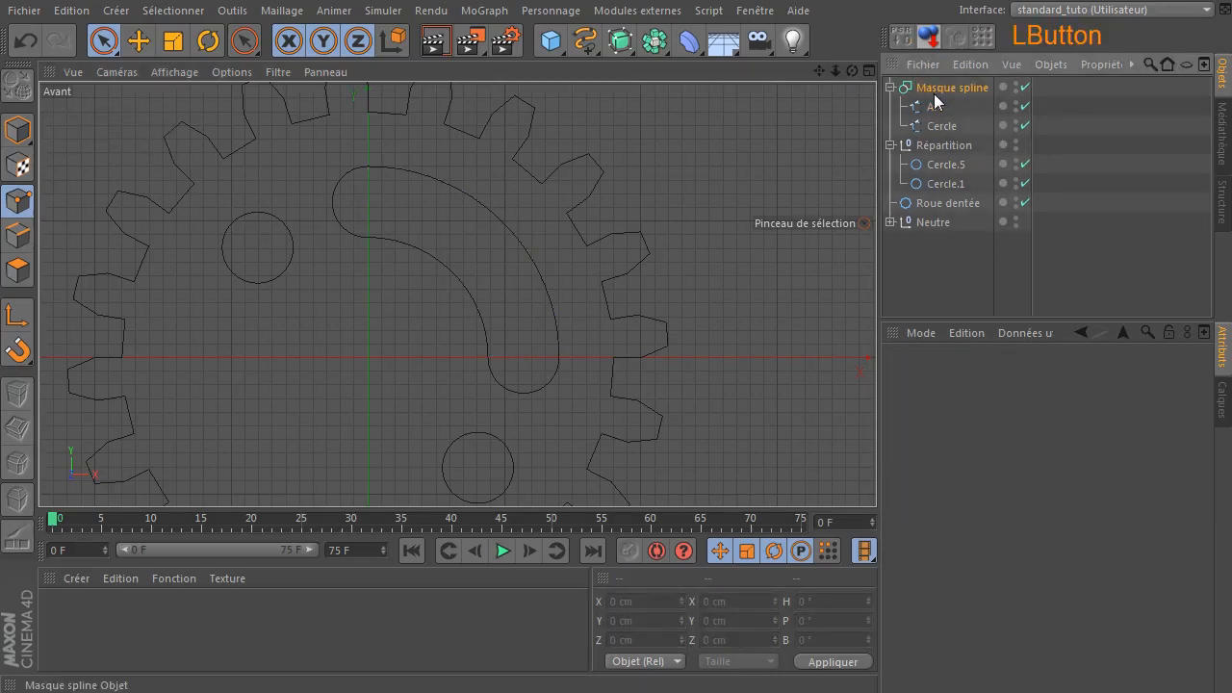
click(1048, 420)
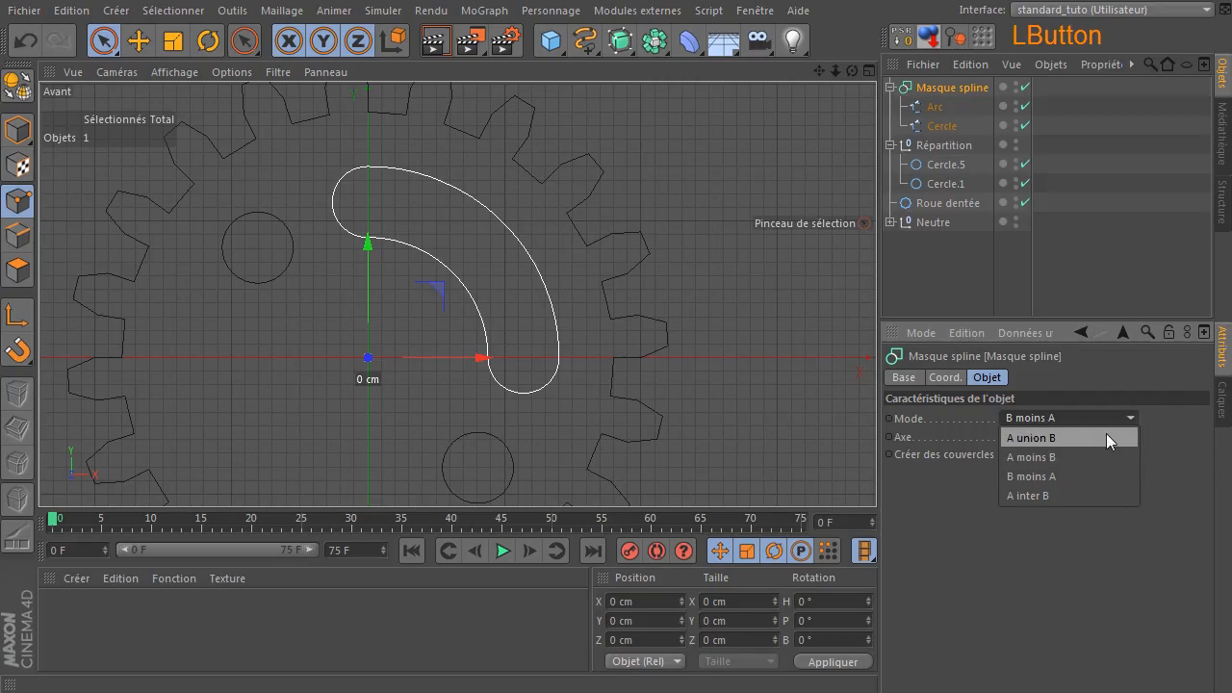
click(1015, 575)
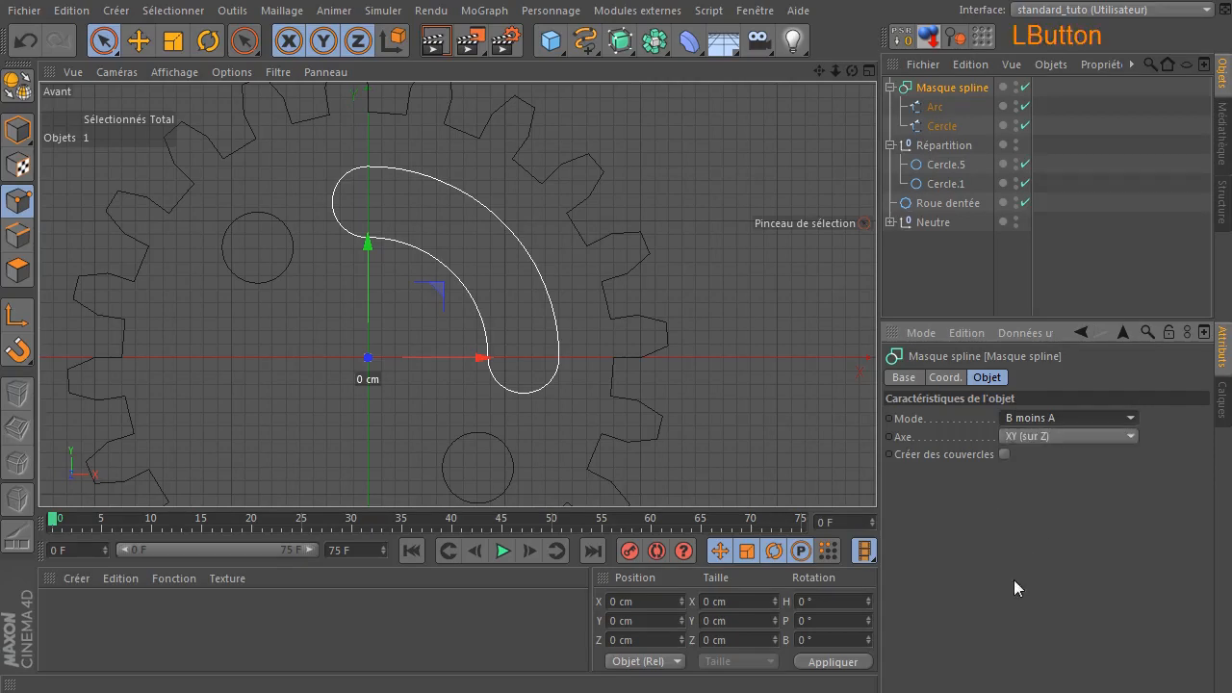
click(953, 292)
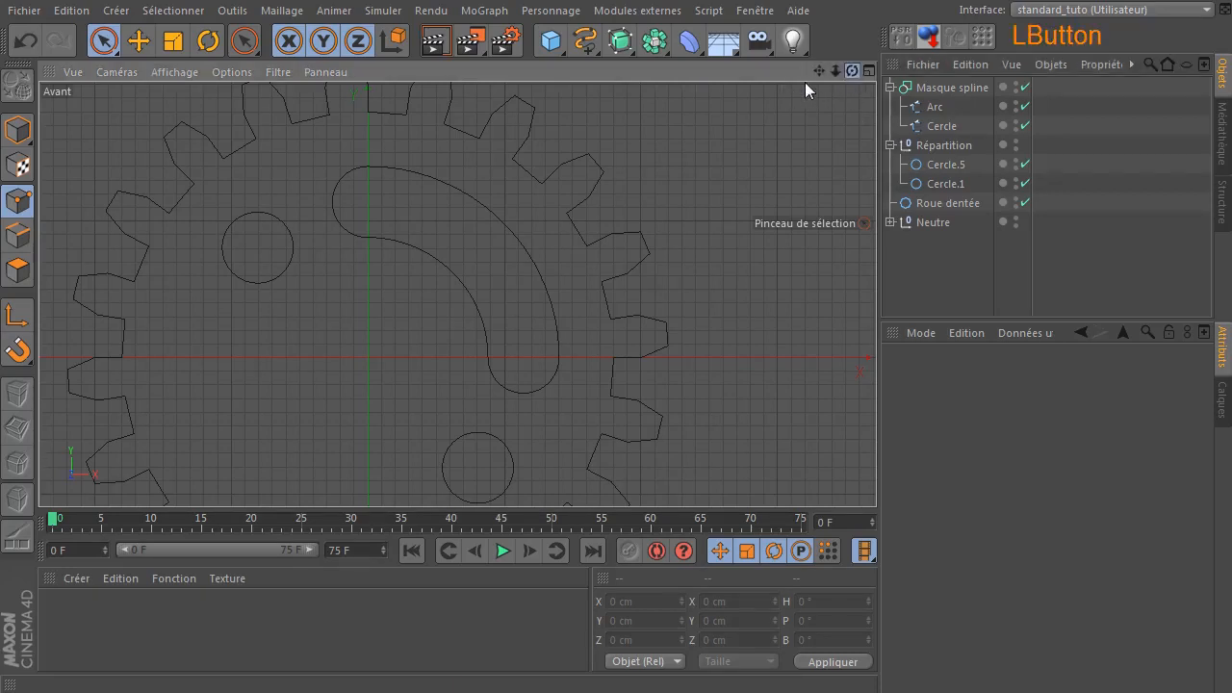
- Duplicate the Spline Mask and rotate the copy half a turn around the gear's centre to form the opposite curved slot
click(951, 88)
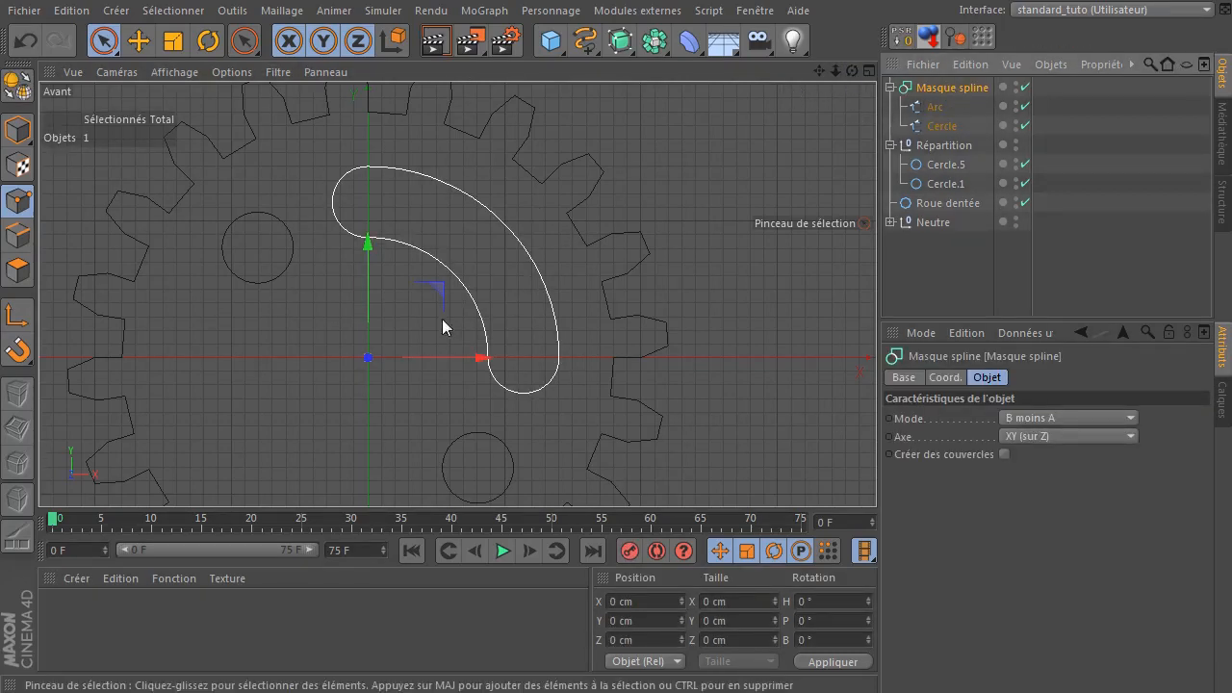
ctrl+click(956, 91)
ctrl+drag(958, 88, 953, 85)
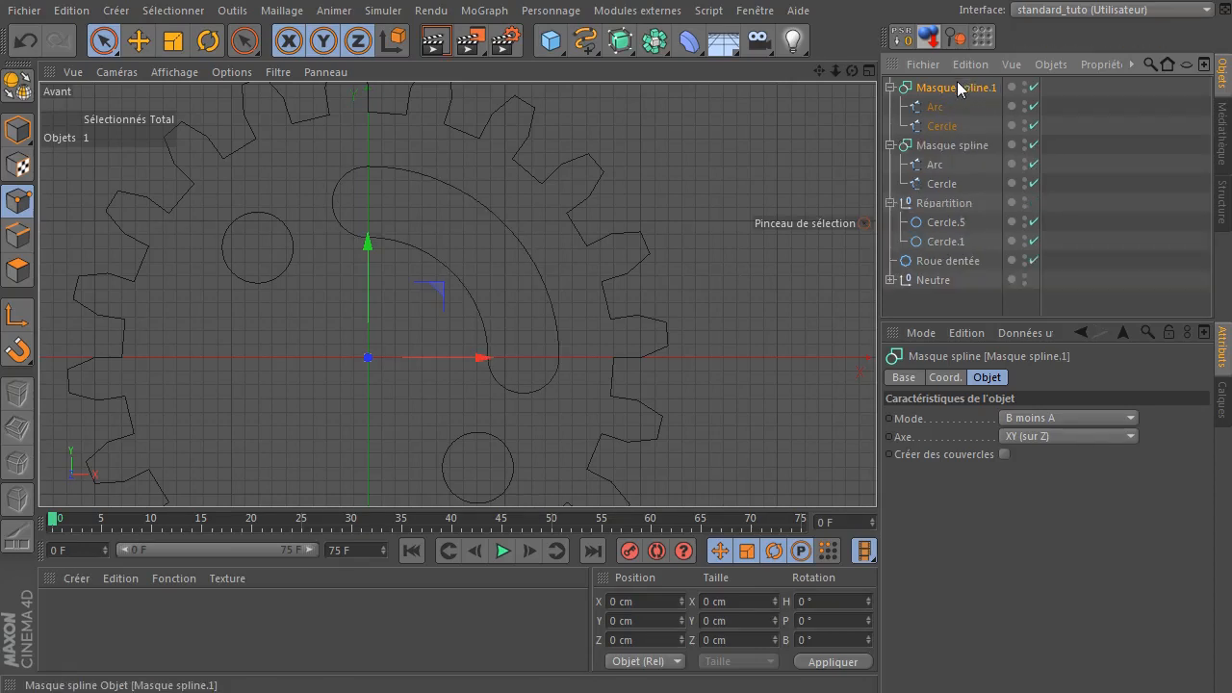
click(209, 42)
scroll(505, 347, down, 2)
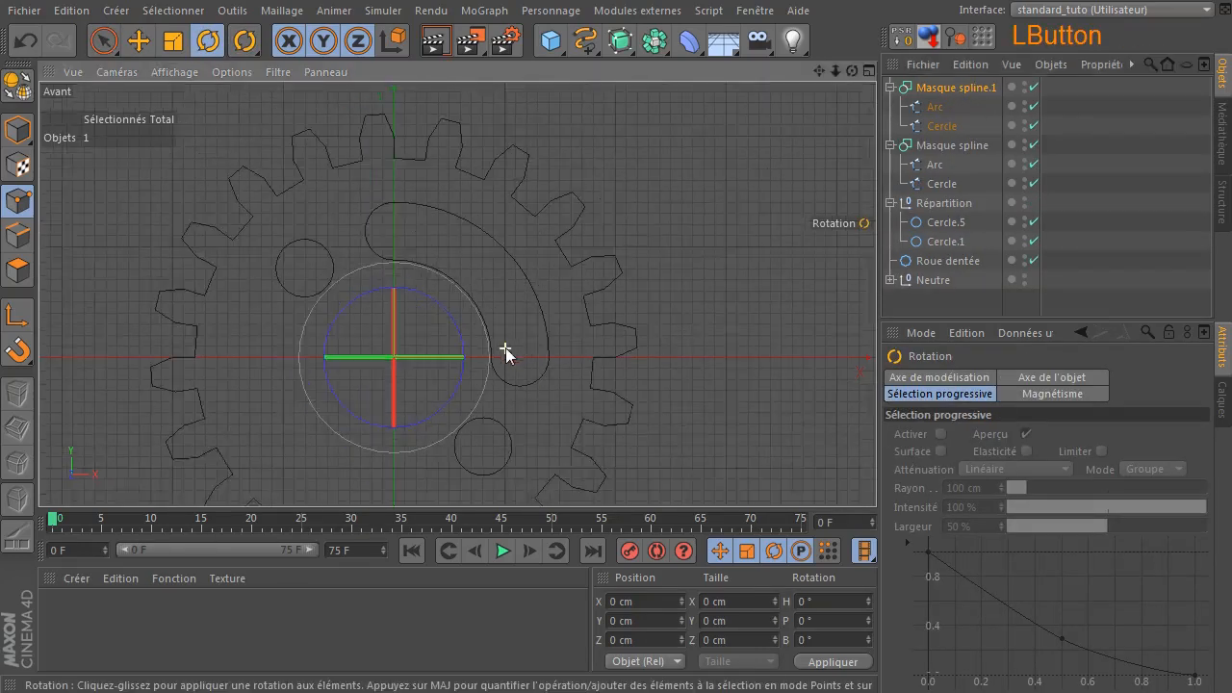
drag(465, 393, 259, 285)
click(721, 239)
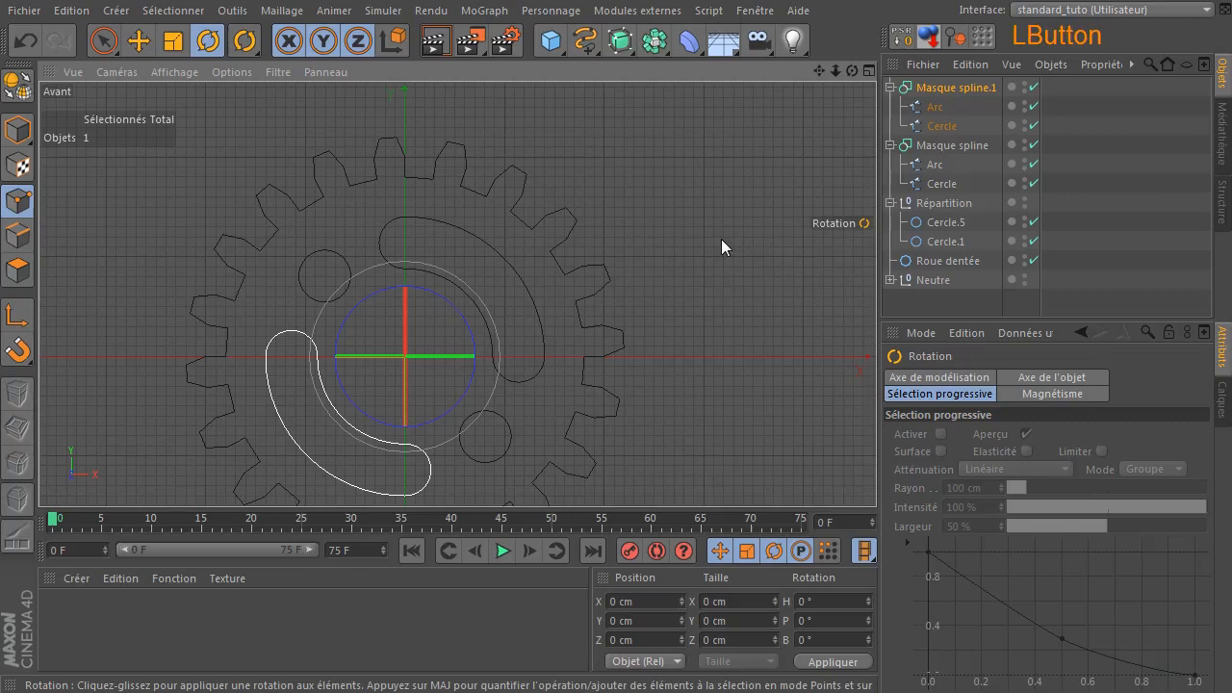
- Examine which outlines belong to Roue dentée, the two Spline Masks and the Répartition group
scroll(585, 354, down, 2)
scroll(583, 356, down, 2)
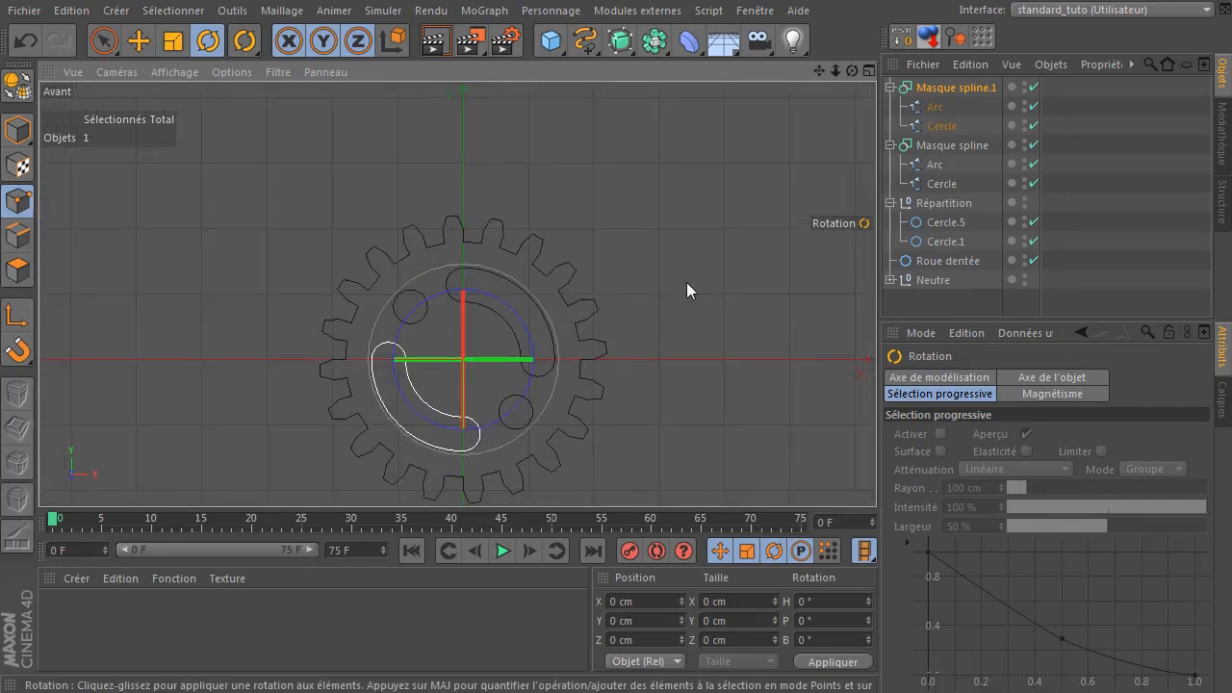
drag(819, 71, 882, 4)
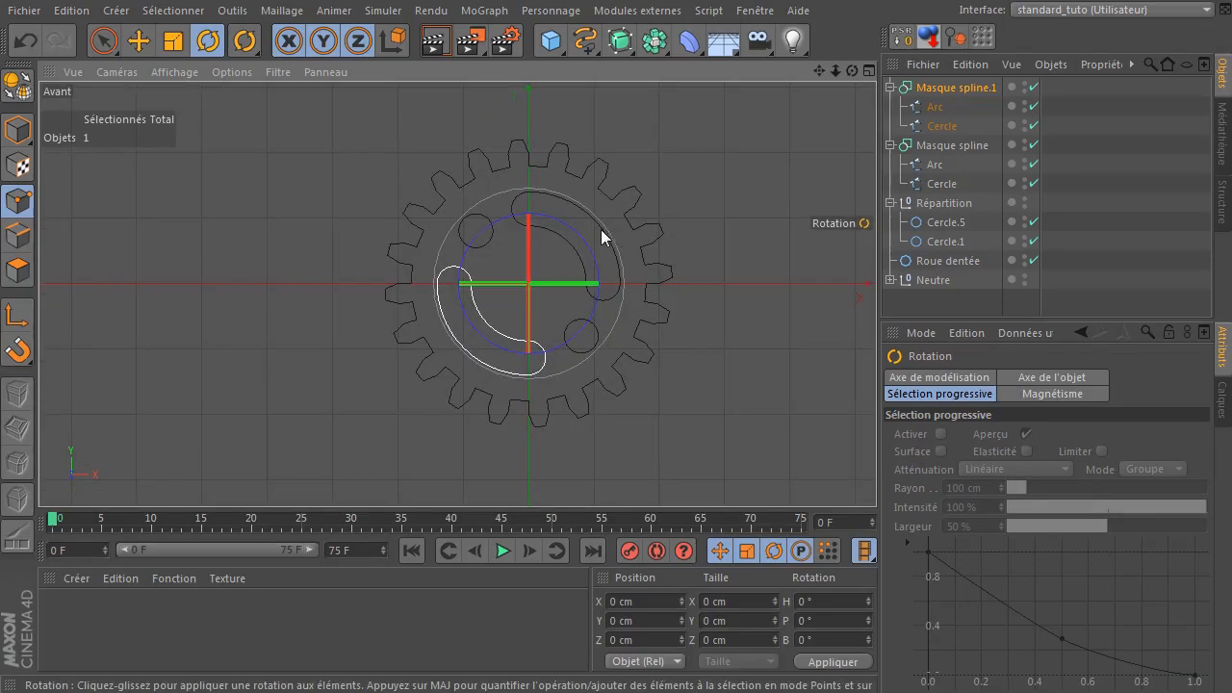
click(940, 260)
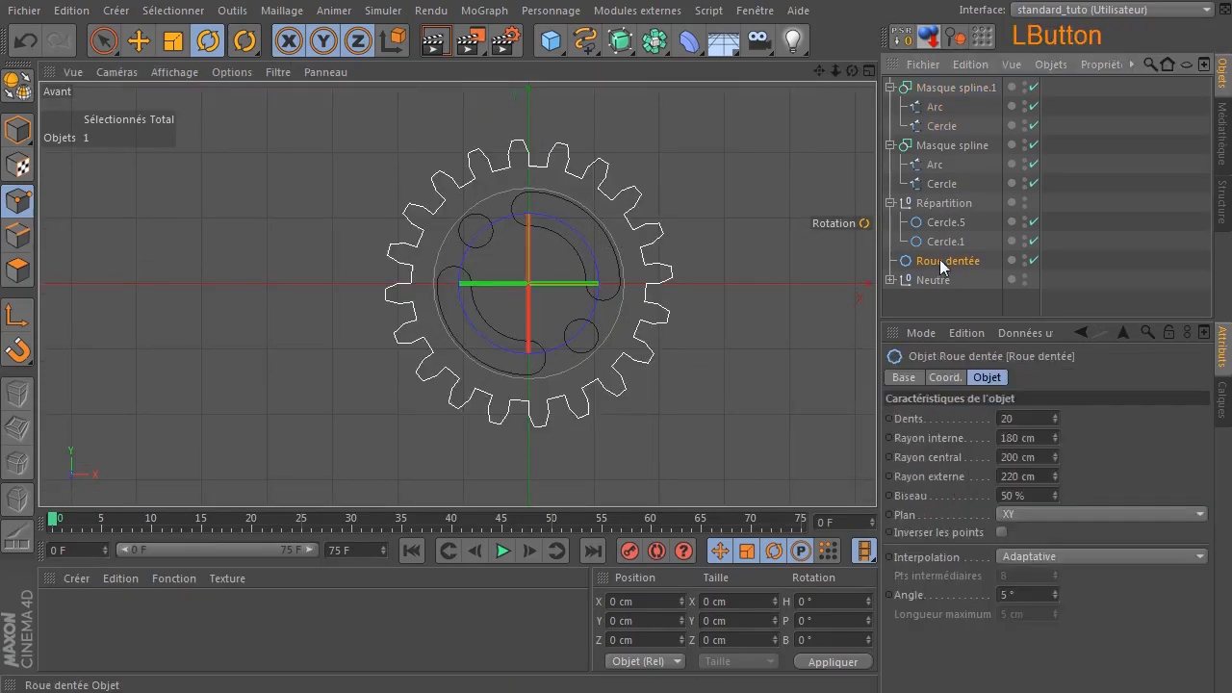
click(944, 90)
click(943, 147)
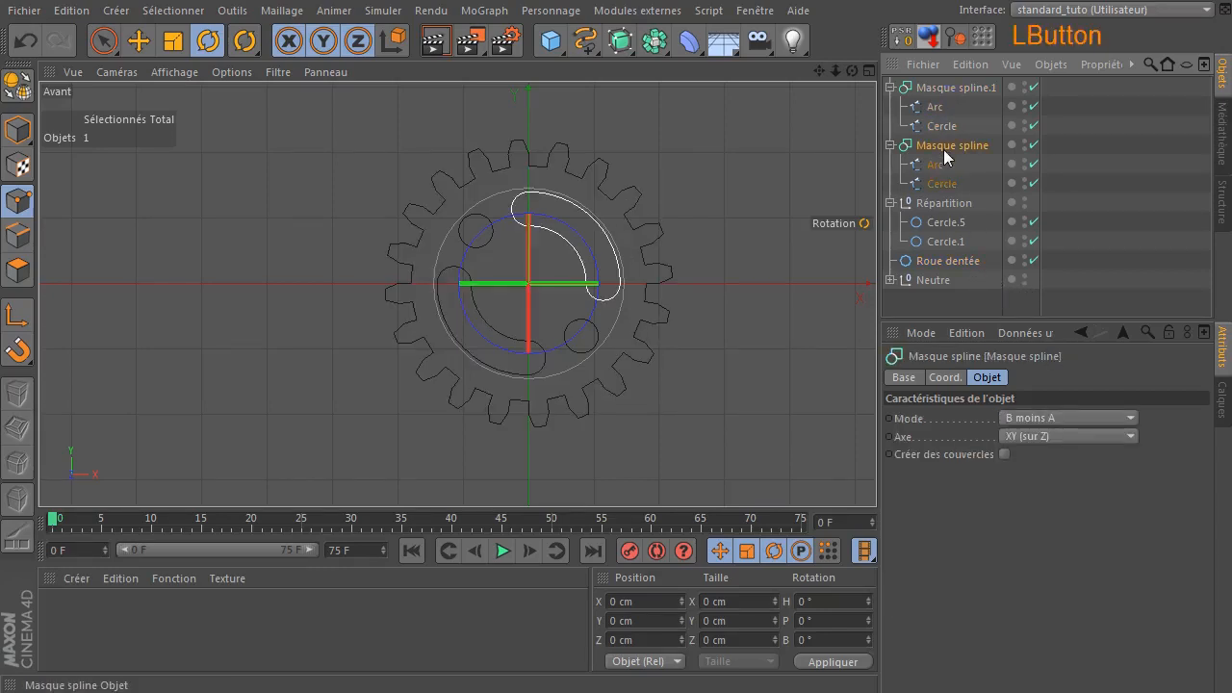
click(932, 207)
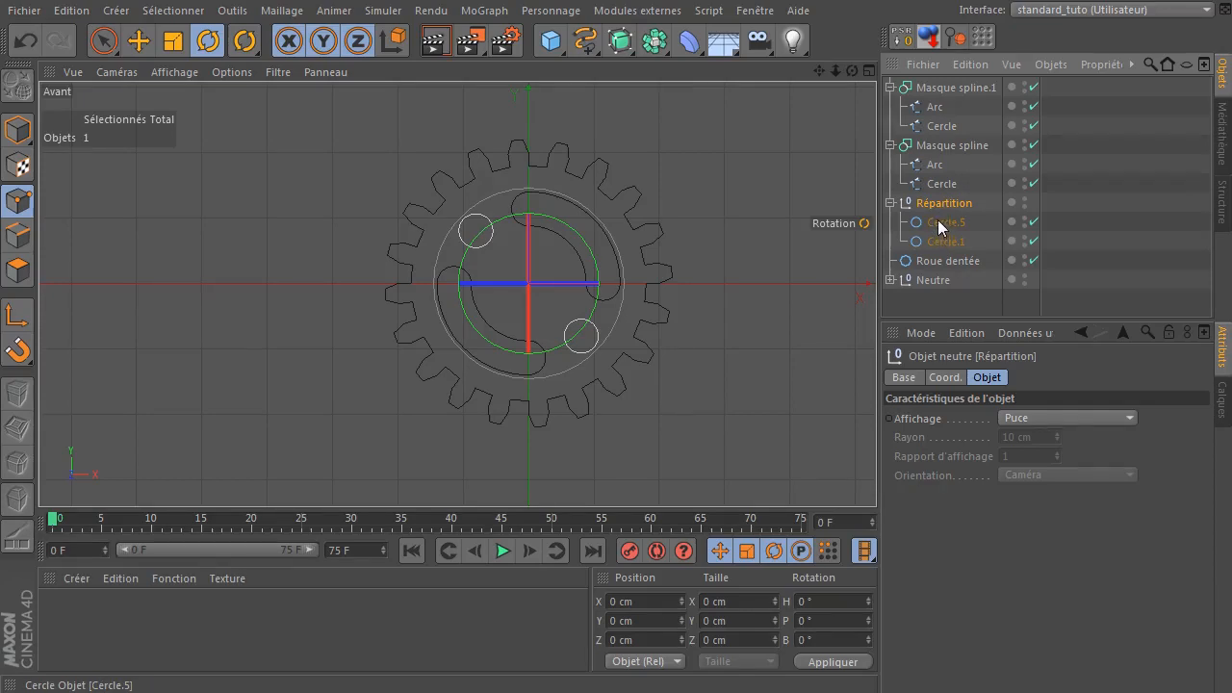
- Make Masque spline.1 editable and delete its leftover Arc and Cercle children
click(939, 88)
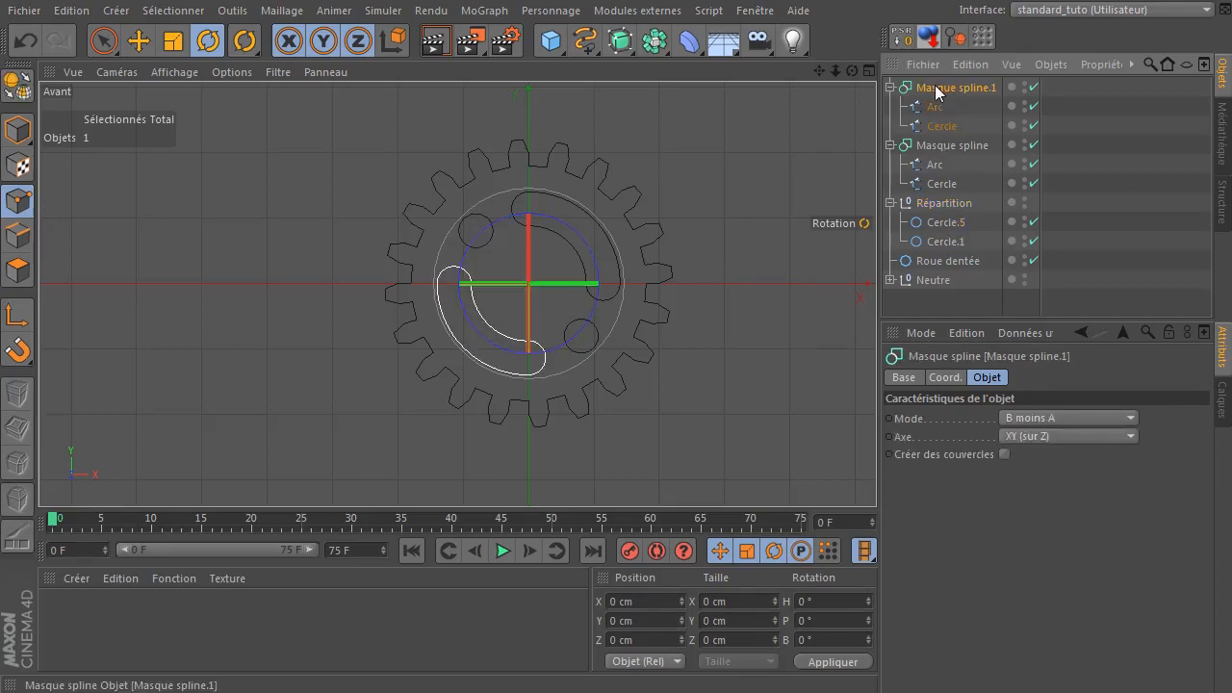
key(c)
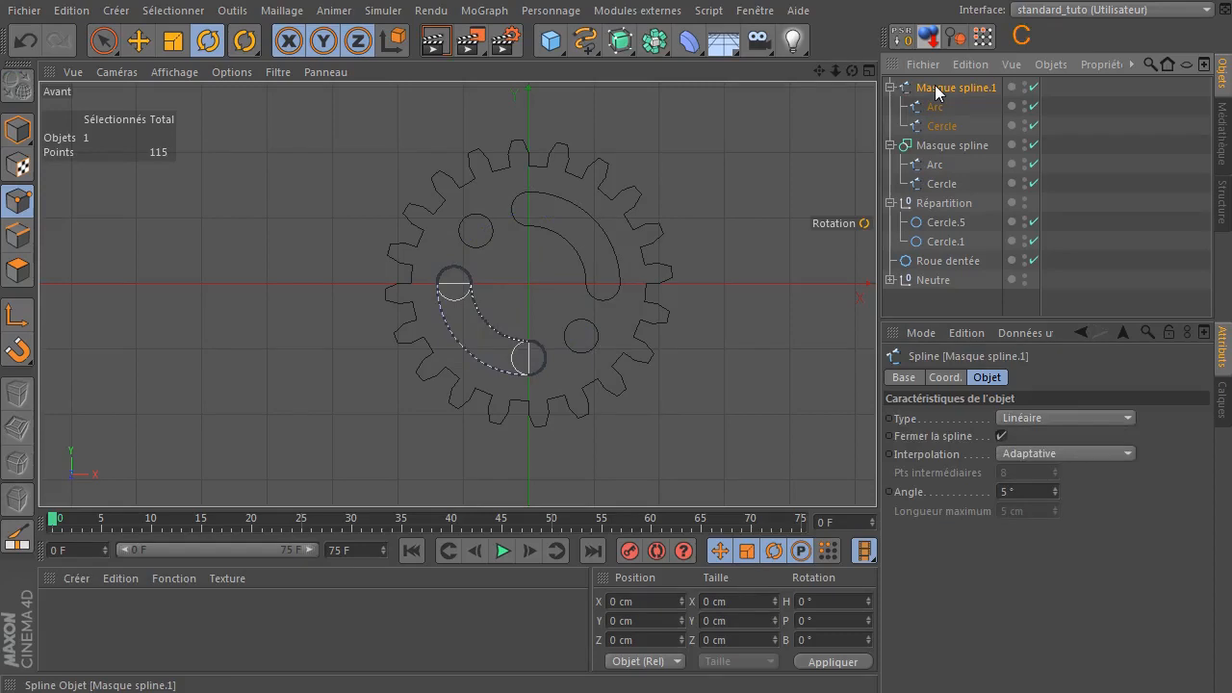
click(934, 107)
click(941, 127)
click(937, 106)
key(Delete)
click(940, 110)
key(Delete)
click(942, 88)
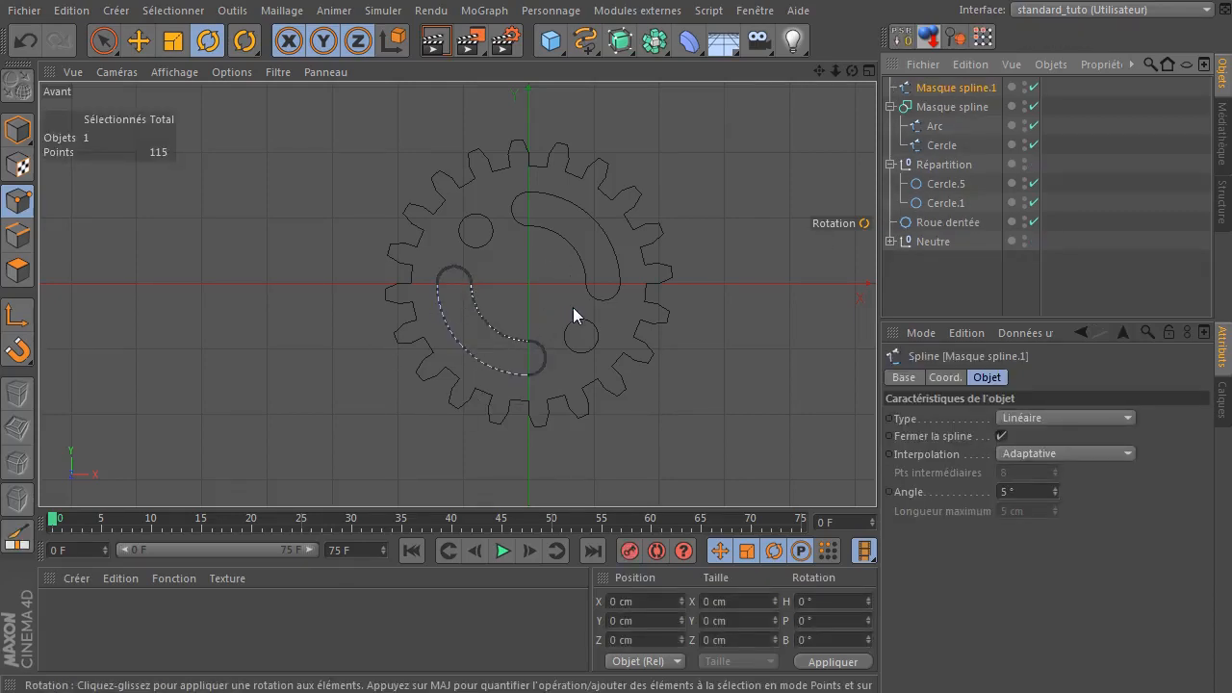
- Convert the original Masque spline to an editable spline and remove its nested Arc and Cercle
click(948, 107)
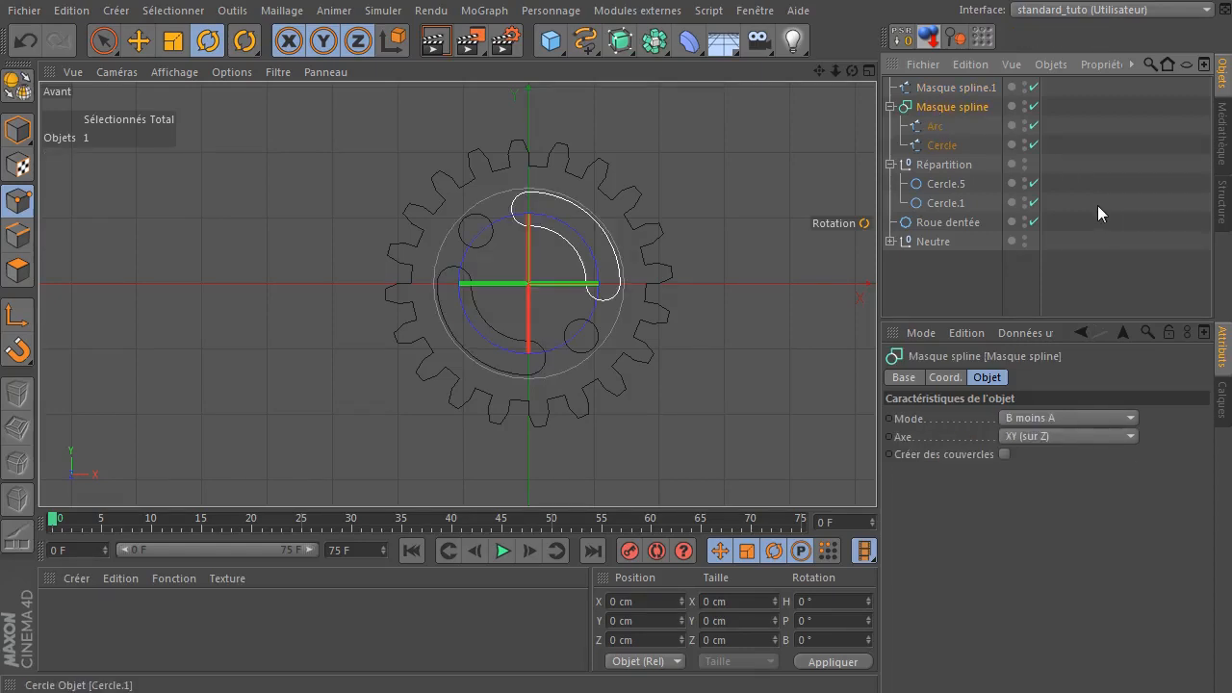
key(c)
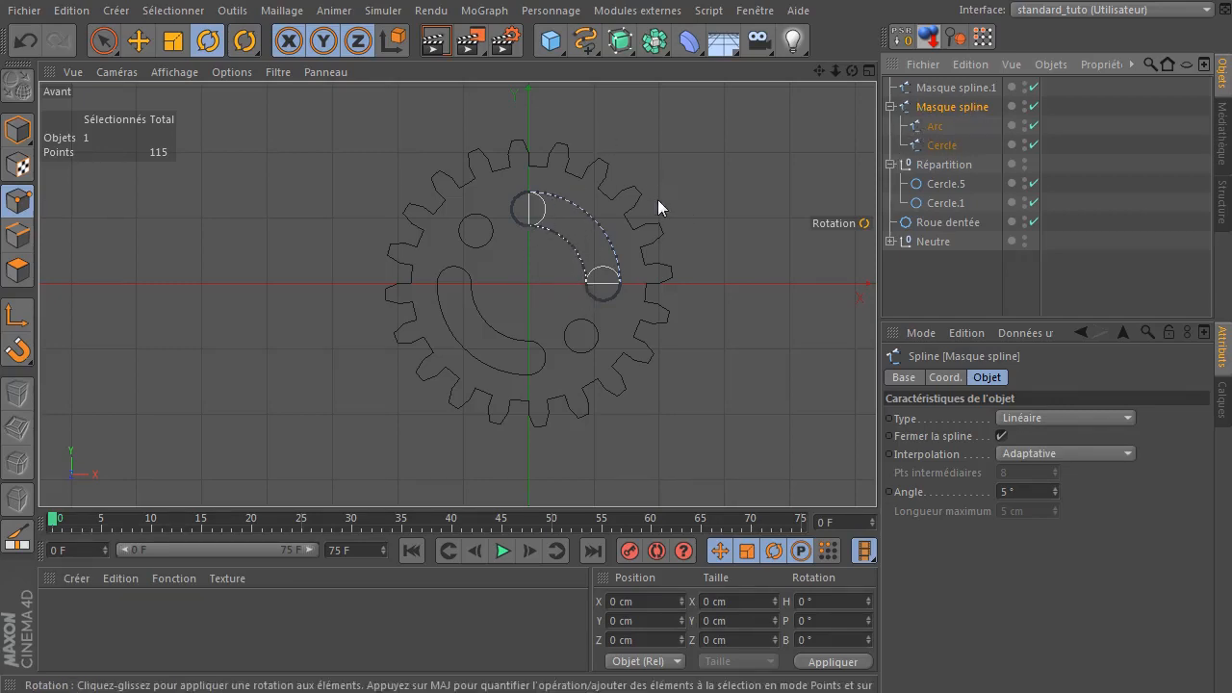
click(925, 127)
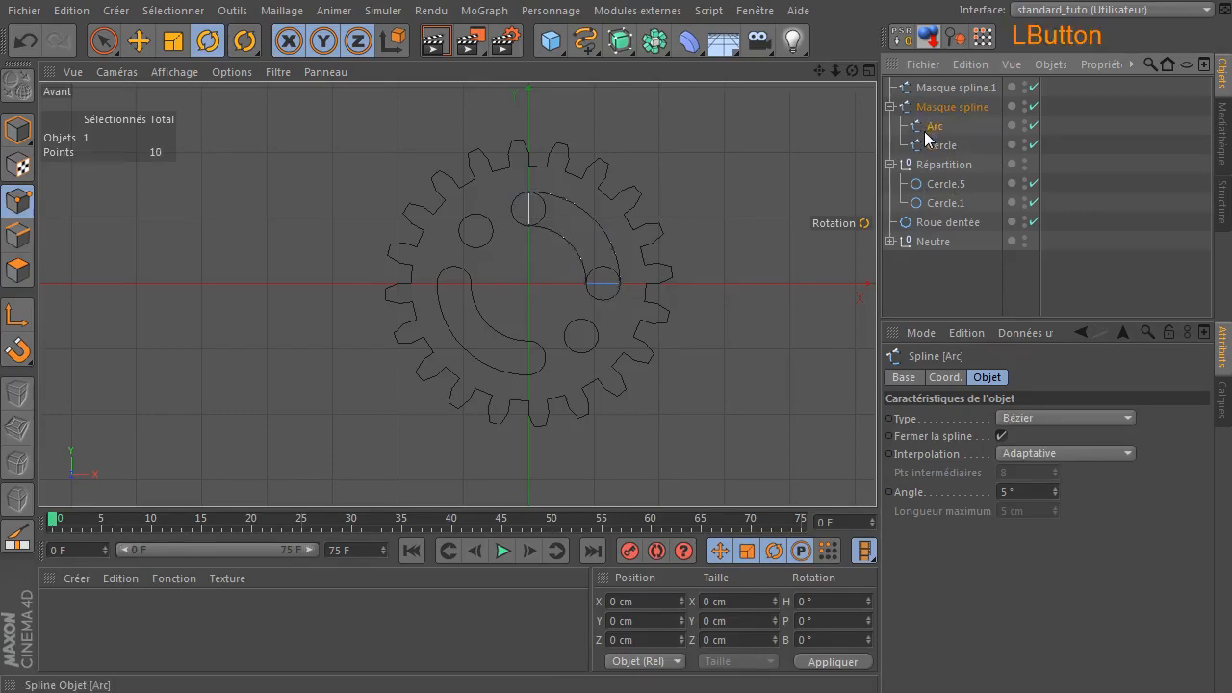
key(Delete)
click(930, 129)
key(Delete)
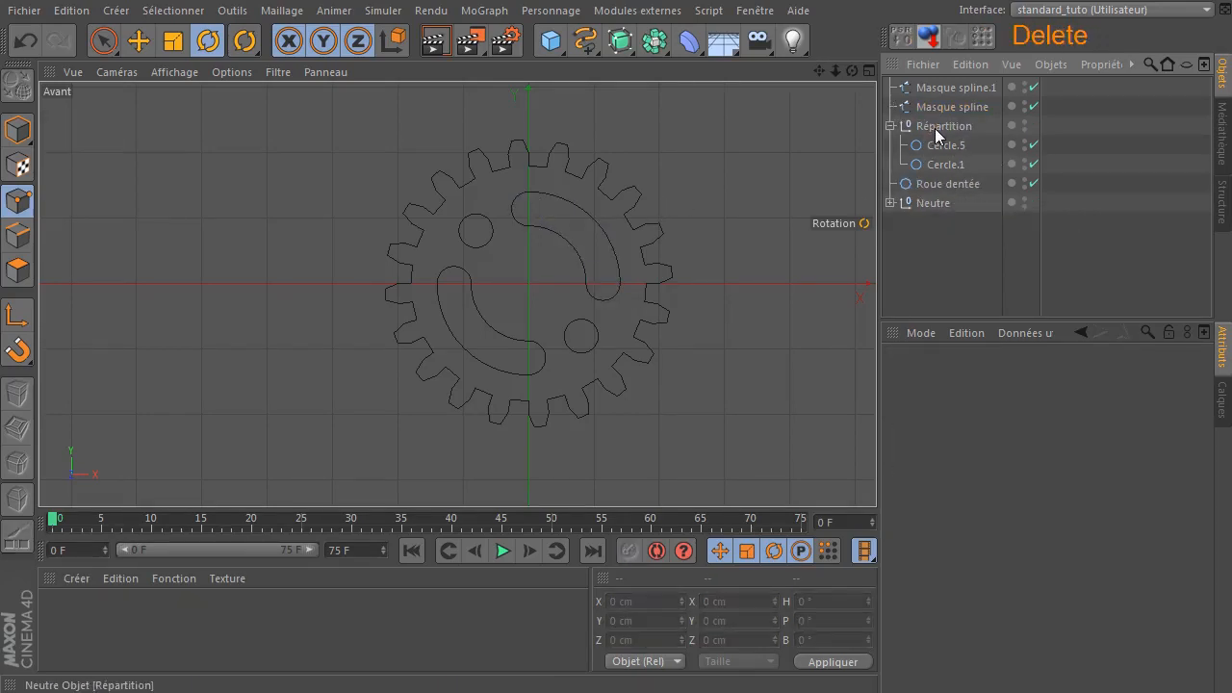
- Make Cercle.5 and Cercle.1 in the Répartition group editable
click(945, 148)
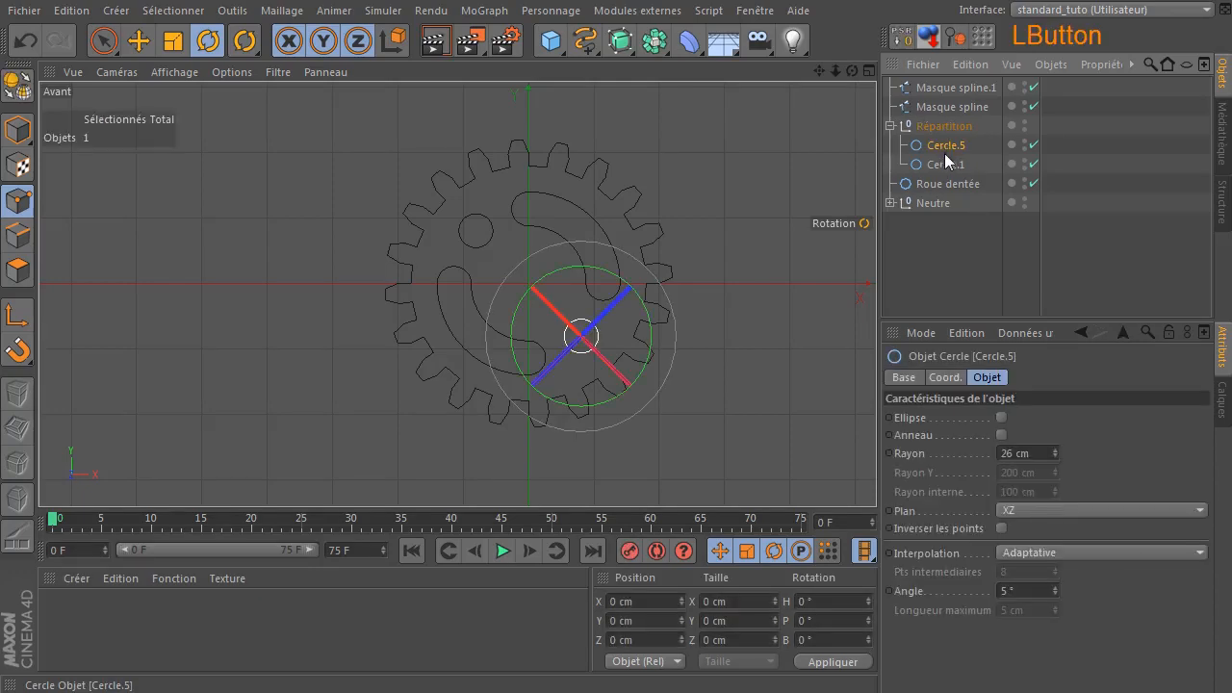
key(c)
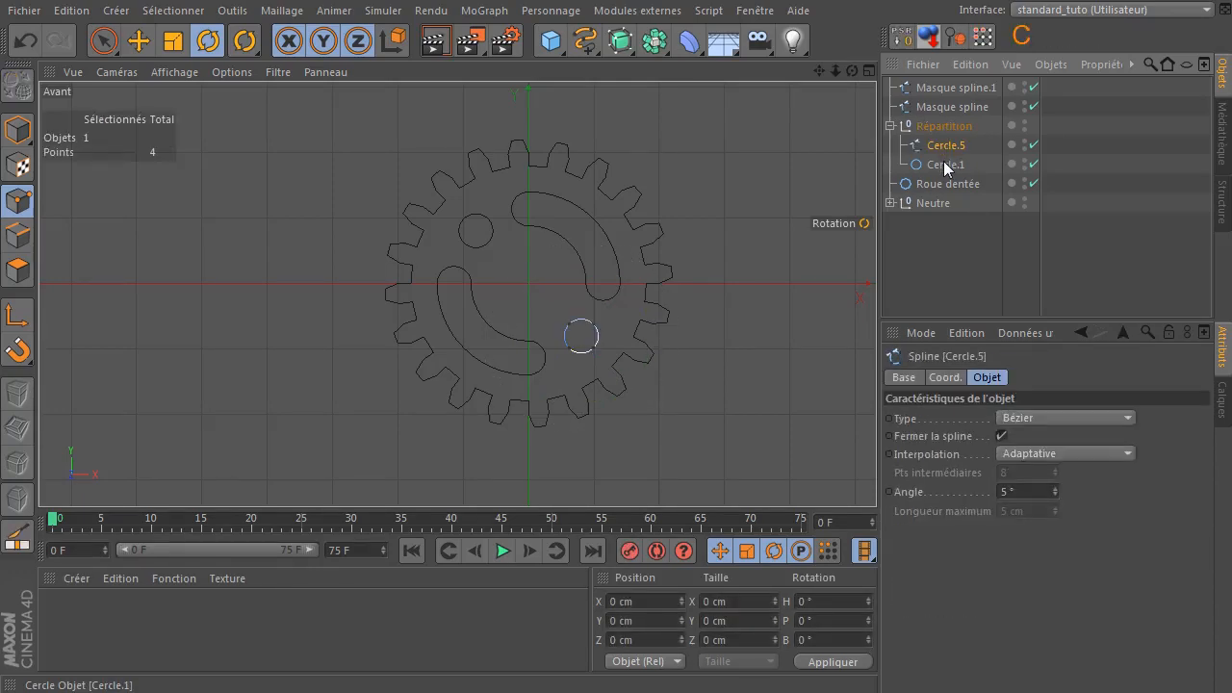
click(931, 168)
key(c)
- Connect both circles and both curved slots into one spline, deleting the originals and the empty Répartition group
click(941, 148)
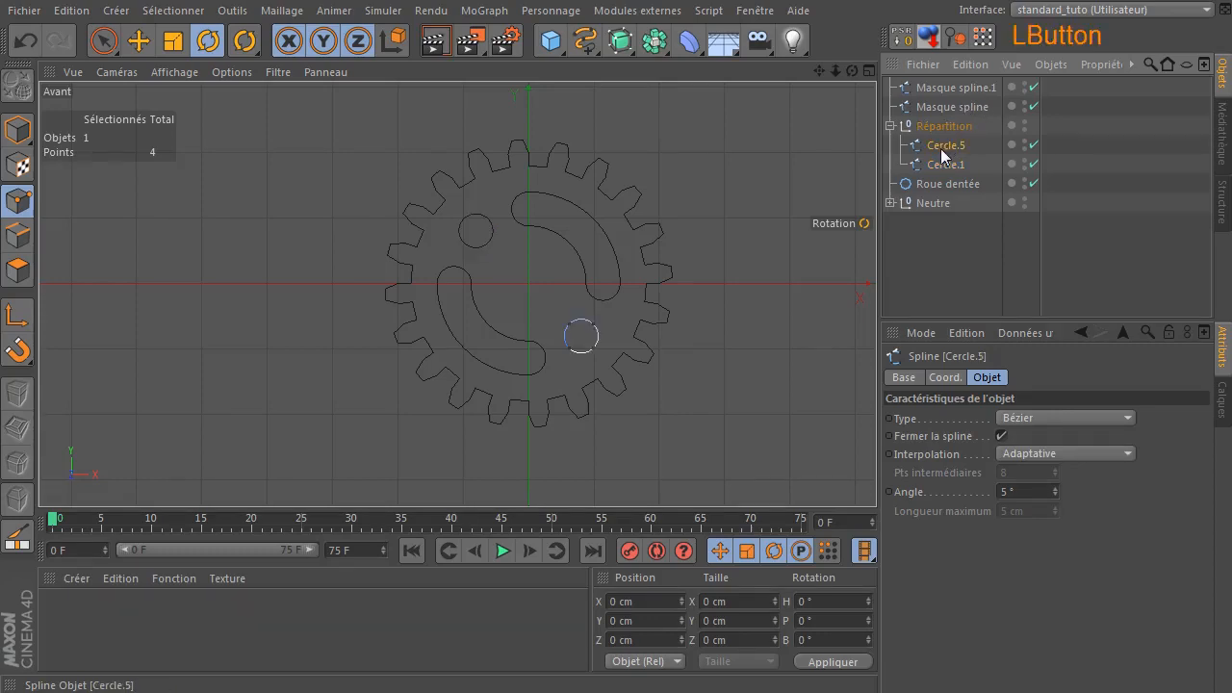
ctrl+click(929, 168)
ctrl+click(951, 107)
ctrl+click(957, 89)
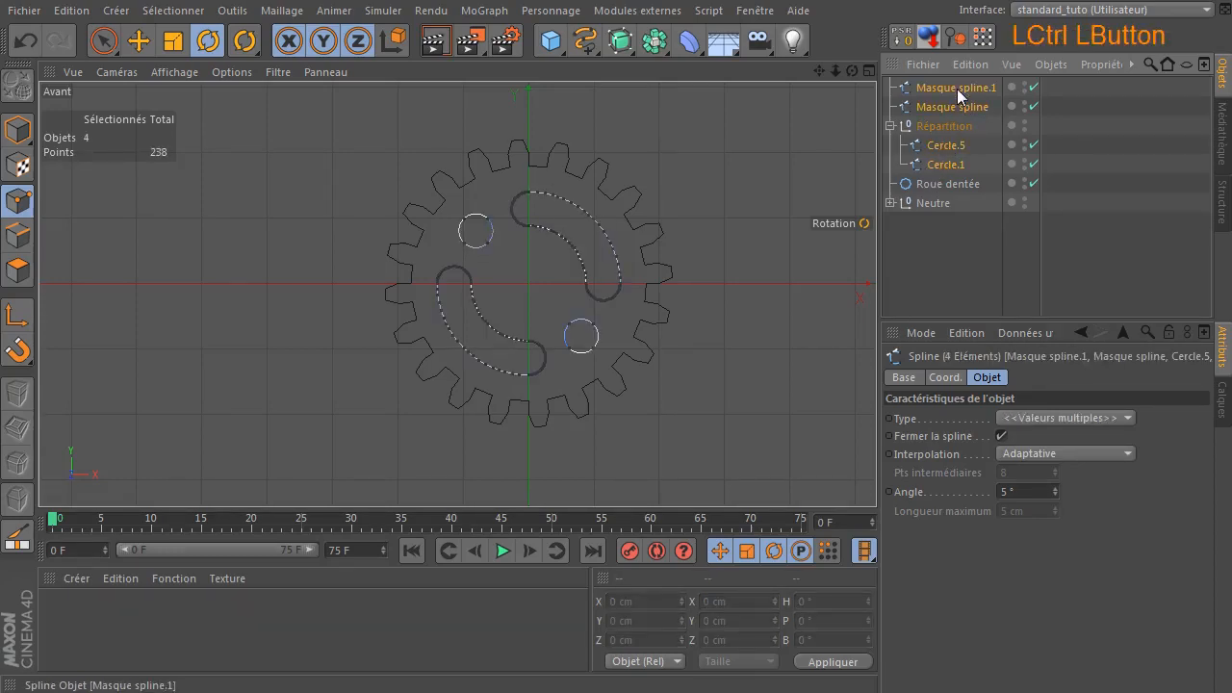
right_click(957, 88)
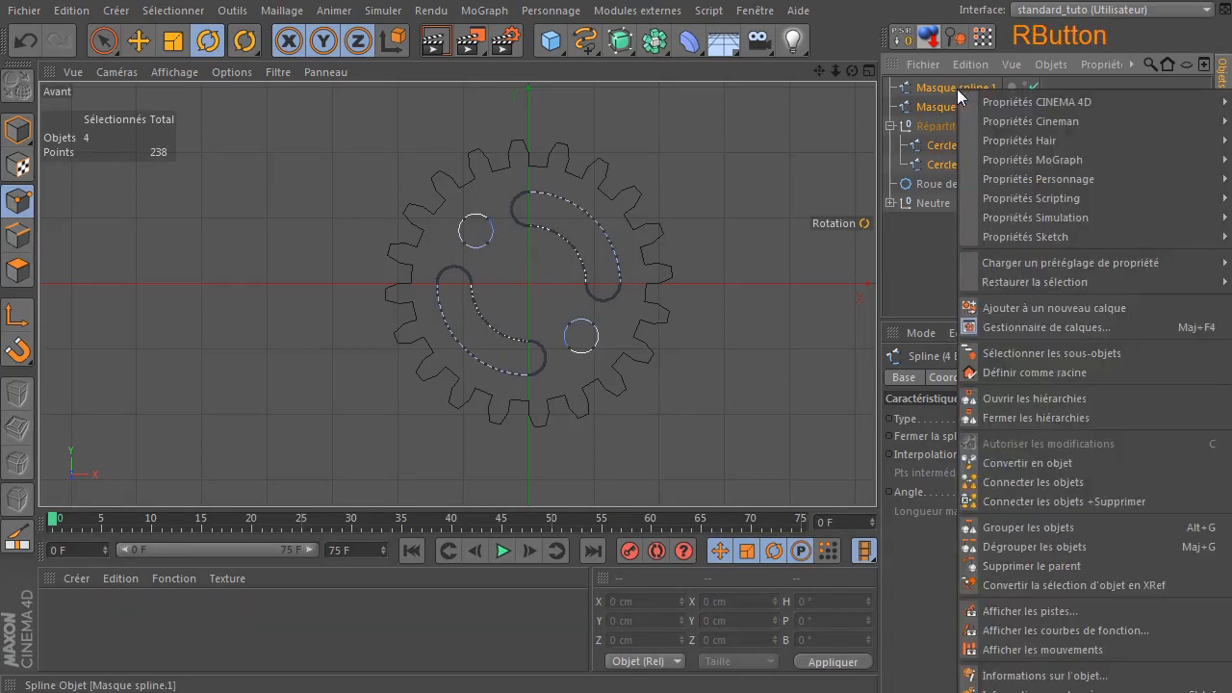
click(1006, 501)
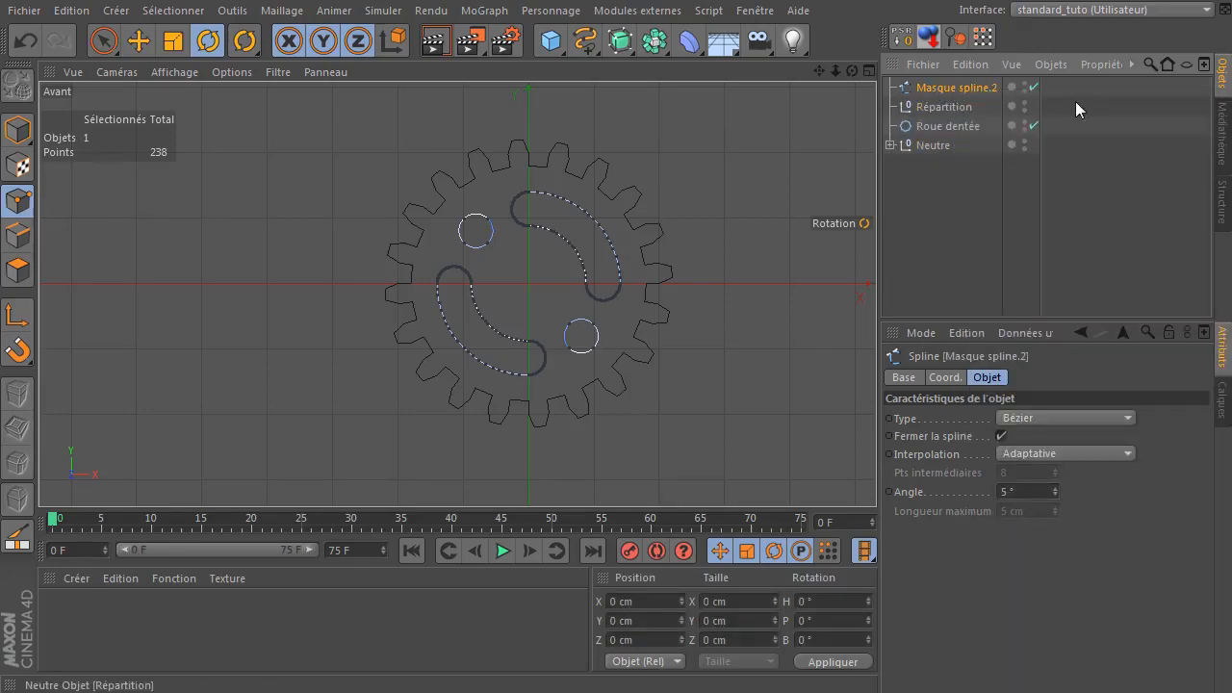
click(924, 106)
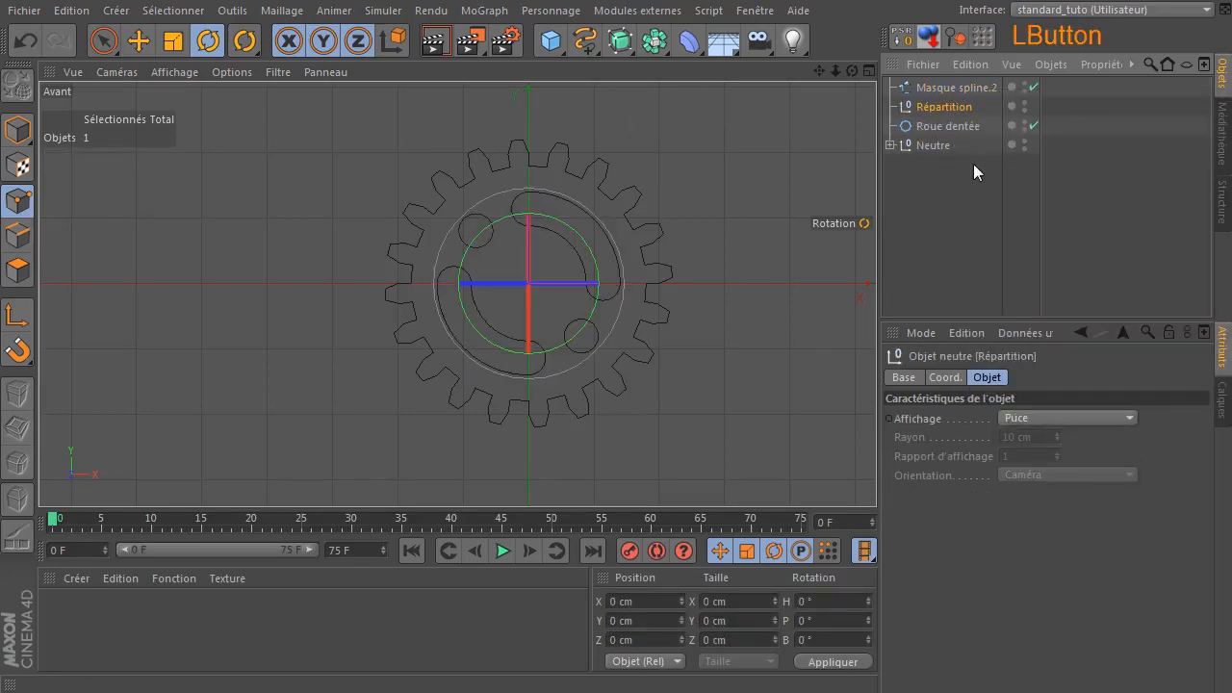
key(Delete)
- Add a Spline Mask containing Roue dentée and Masque spline.2, and set its mode to A moins B
drag(653, 41, 721, 97)
drag(948, 131, 977, 116)
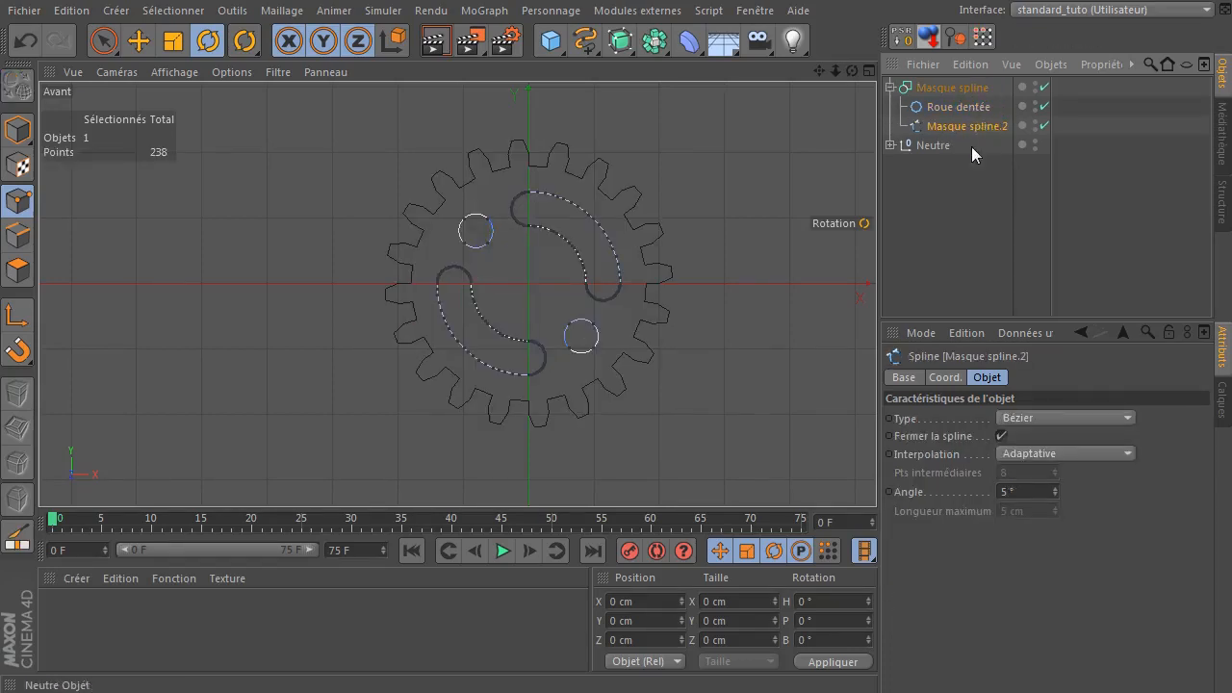
click(970, 90)
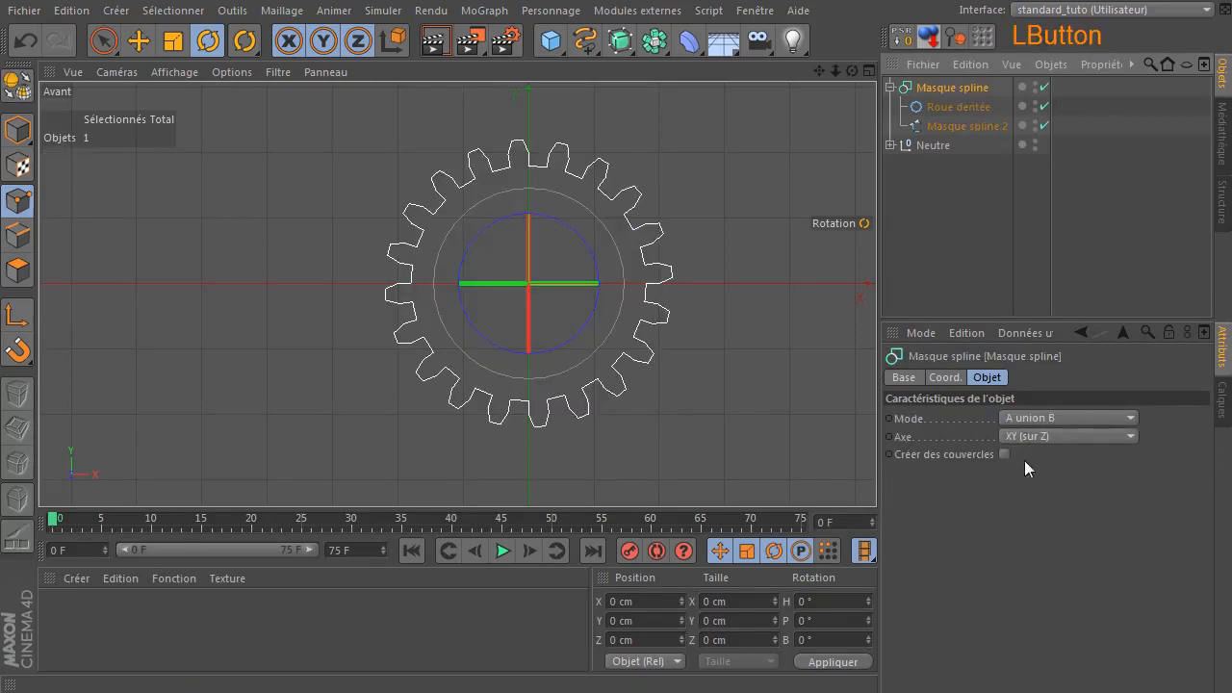
click(1042, 421)
click(1040, 460)
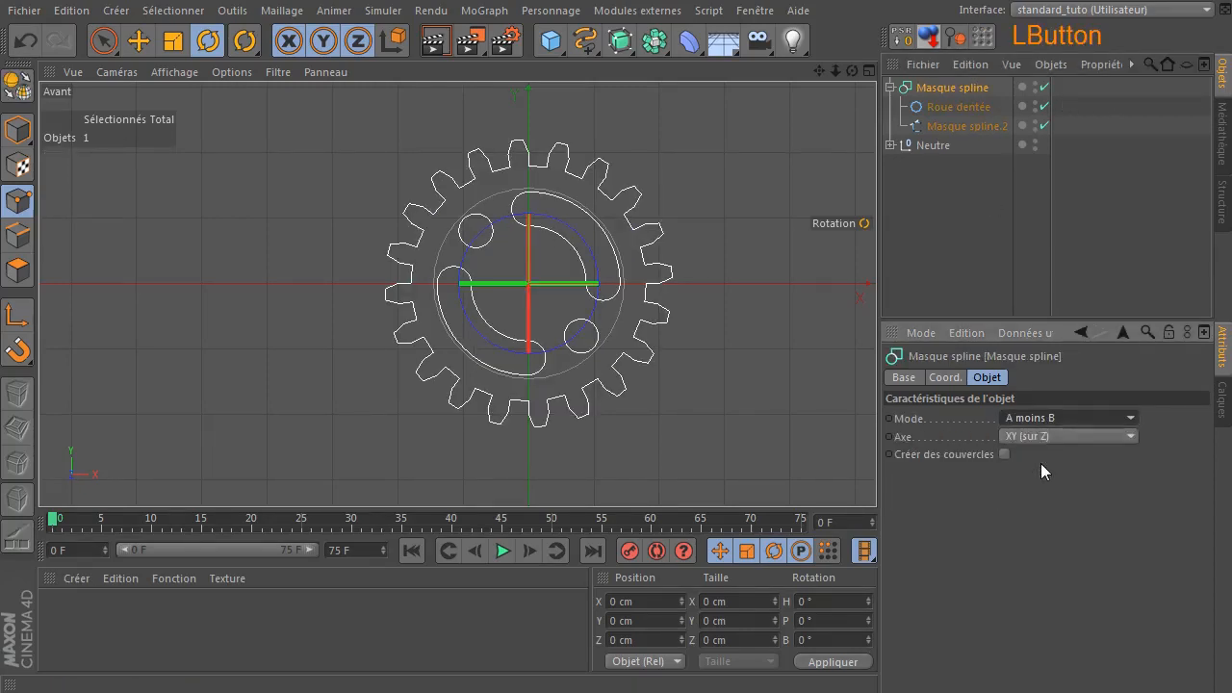
click(971, 256)
- Add an Extrude NURBS in the perspective view and nest the Masque spline inside it to give the gear thickness
middle_click(674, 267)
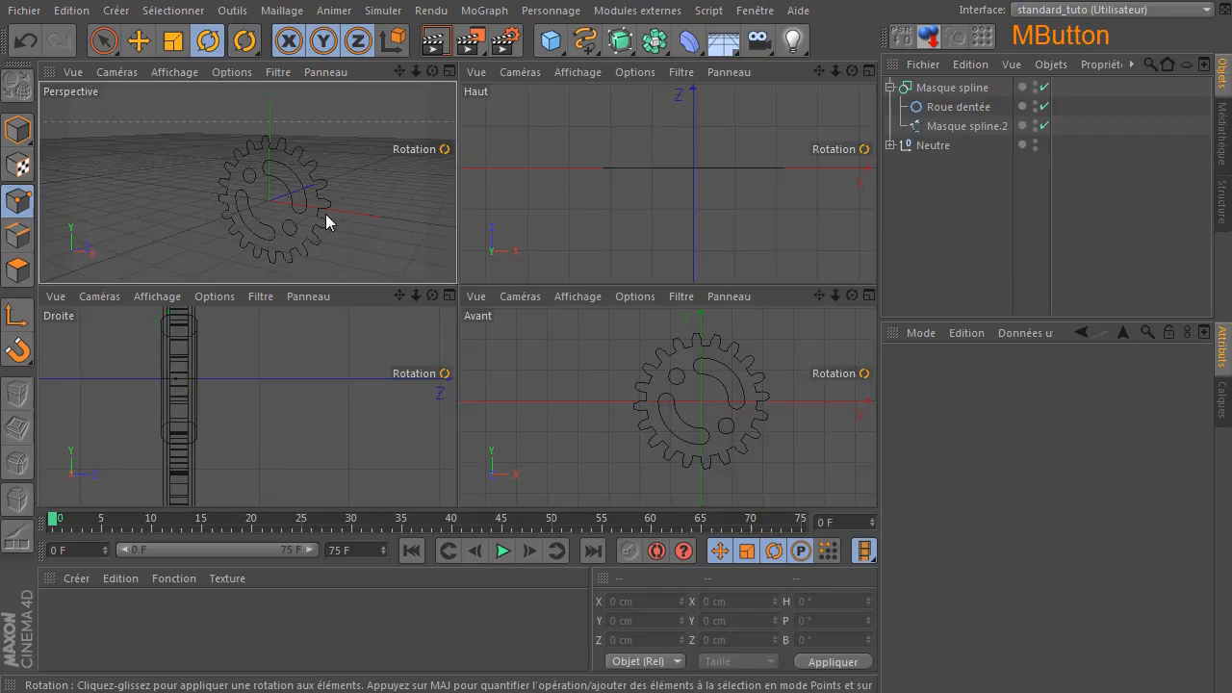
middle_click(325, 214)
drag(621, 44, 899, 60)
drag(974, 109, 992, 86)
click(922, 283)
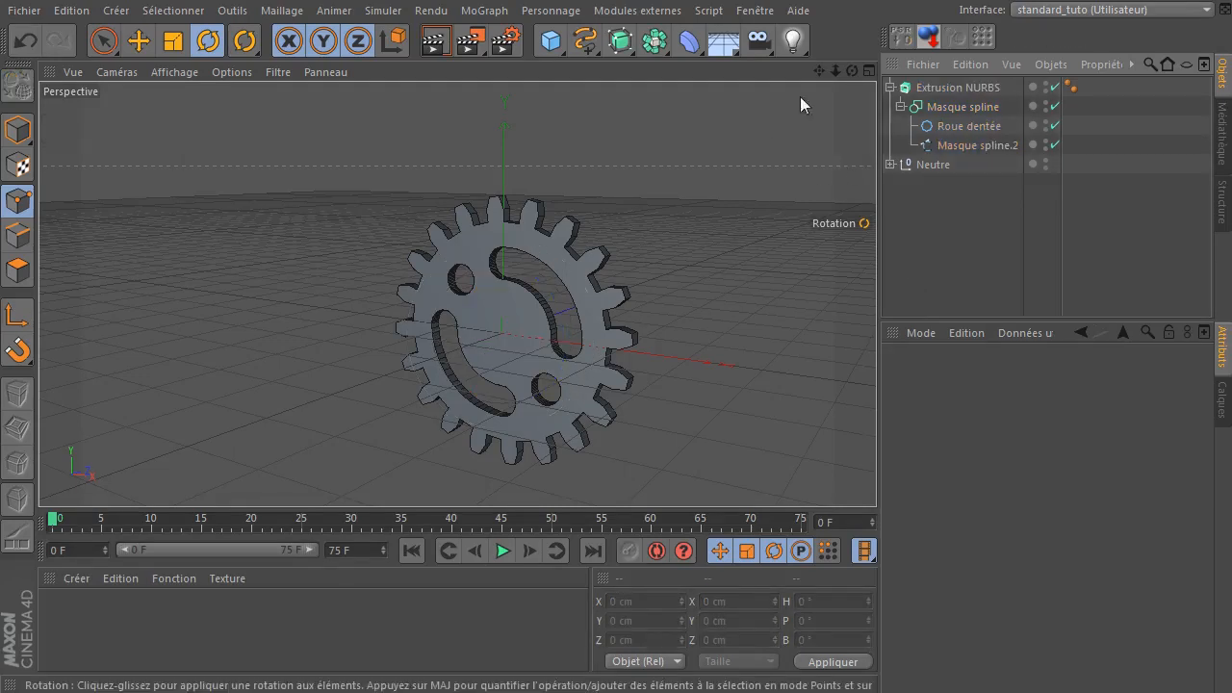
- Add a cylinder at the gear's centre and set its orientation to +Z
drag(850, 71, 789, 43)
drag(535, 49, 1048, 68)
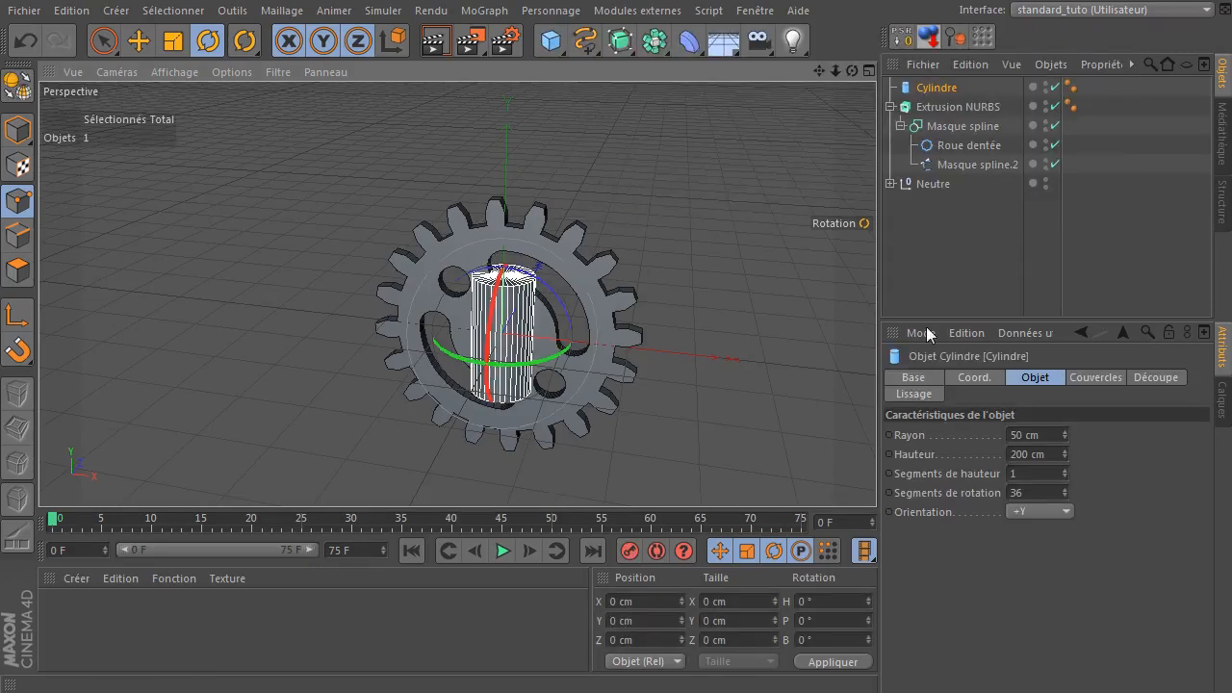
click(1045, 510)
click(1027, 618)
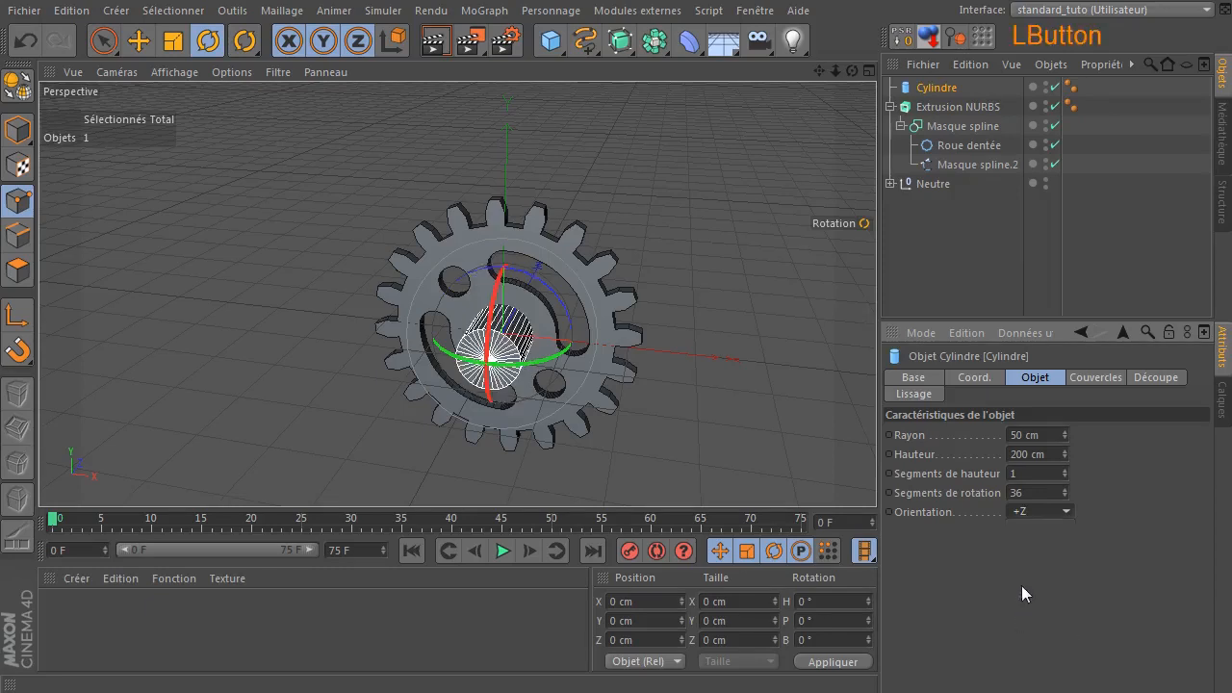
- Shorten the cylinder to about 46 cm and shift it to about 10 cm along Z so it straddles the gear's thickness
click(102, 41)
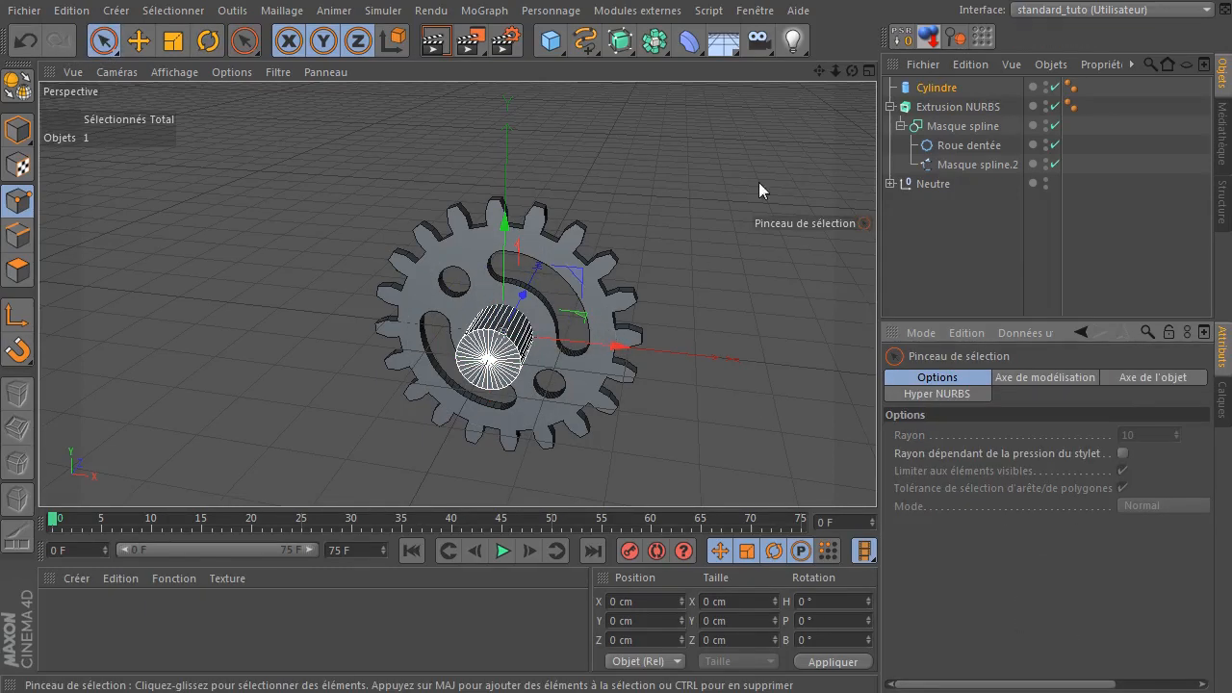
middle_click(633, 334)
middle_click(739, 358)
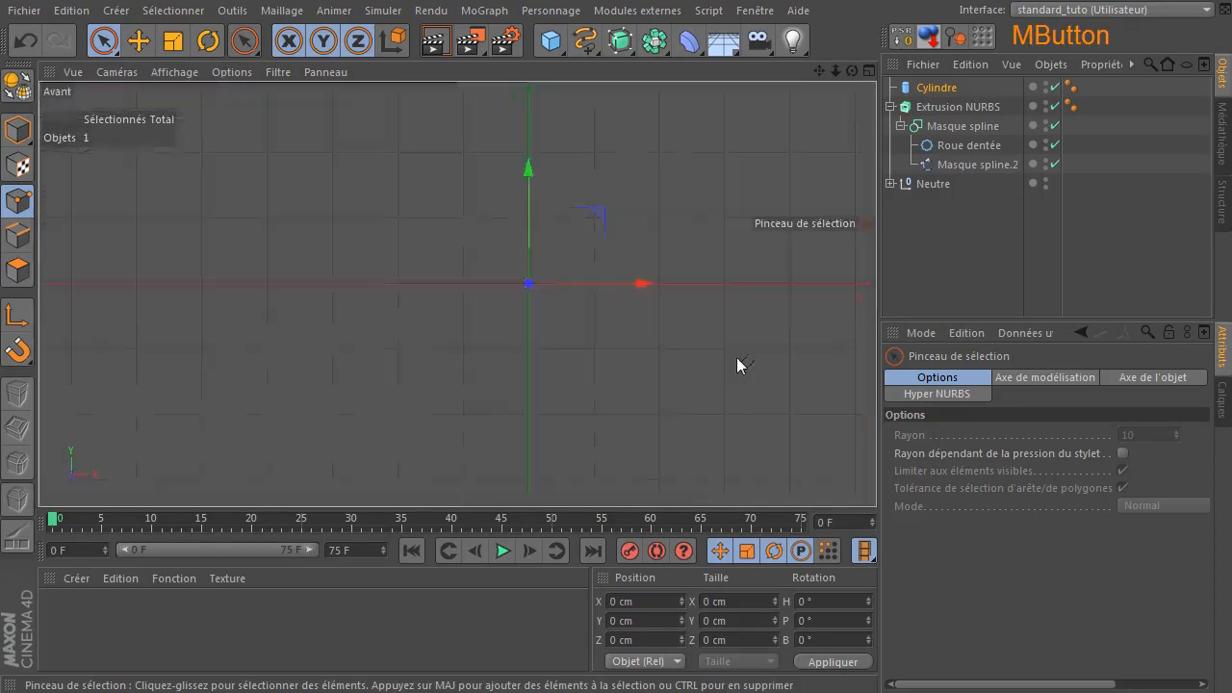
scroll(574, 316, up, 1)
scroll(574, 314, up, 4)
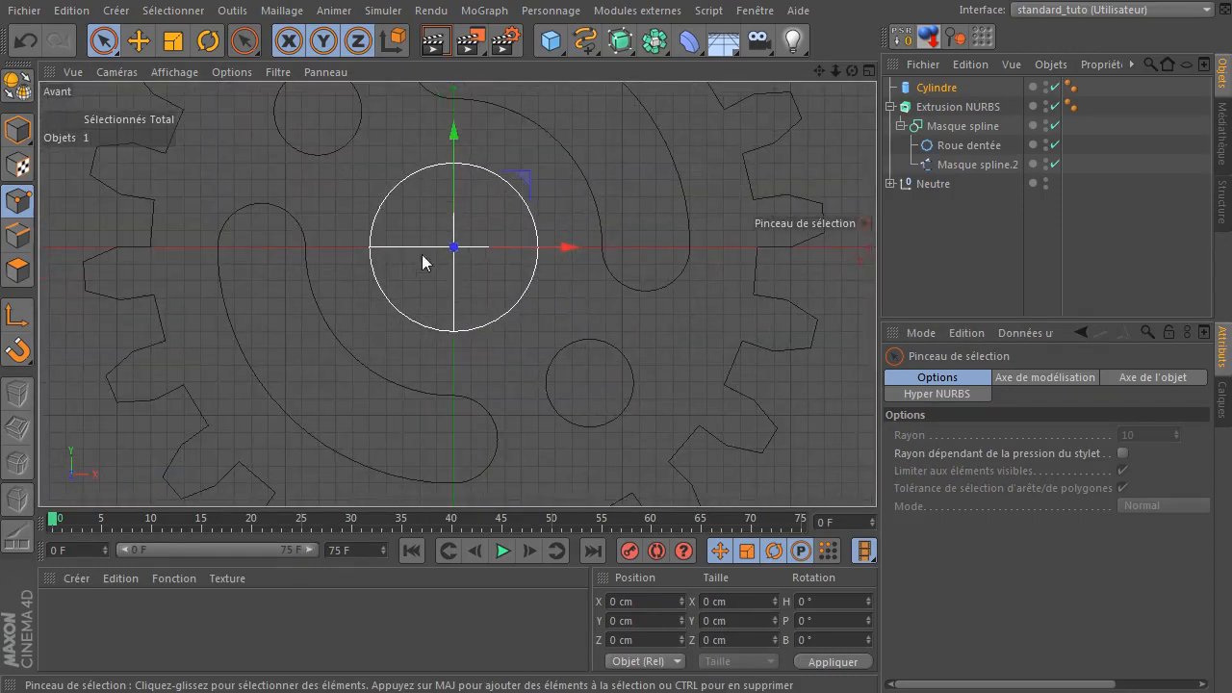
middle_click(510, 266)
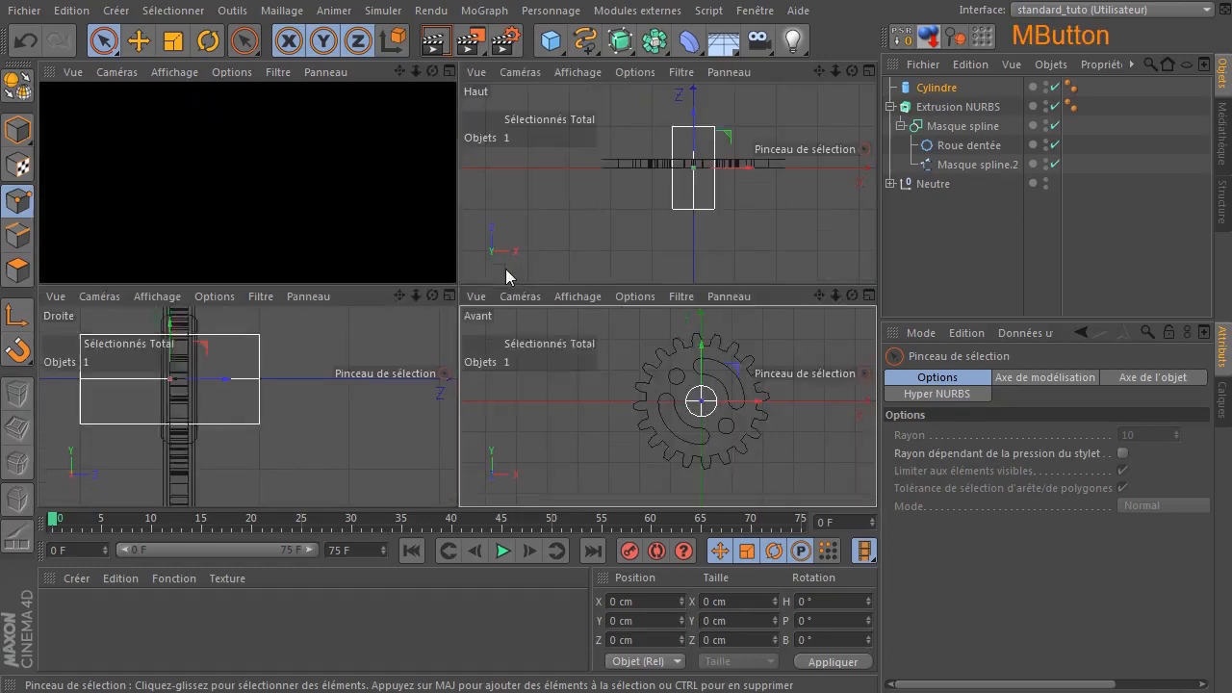
middle_click(299, 381)
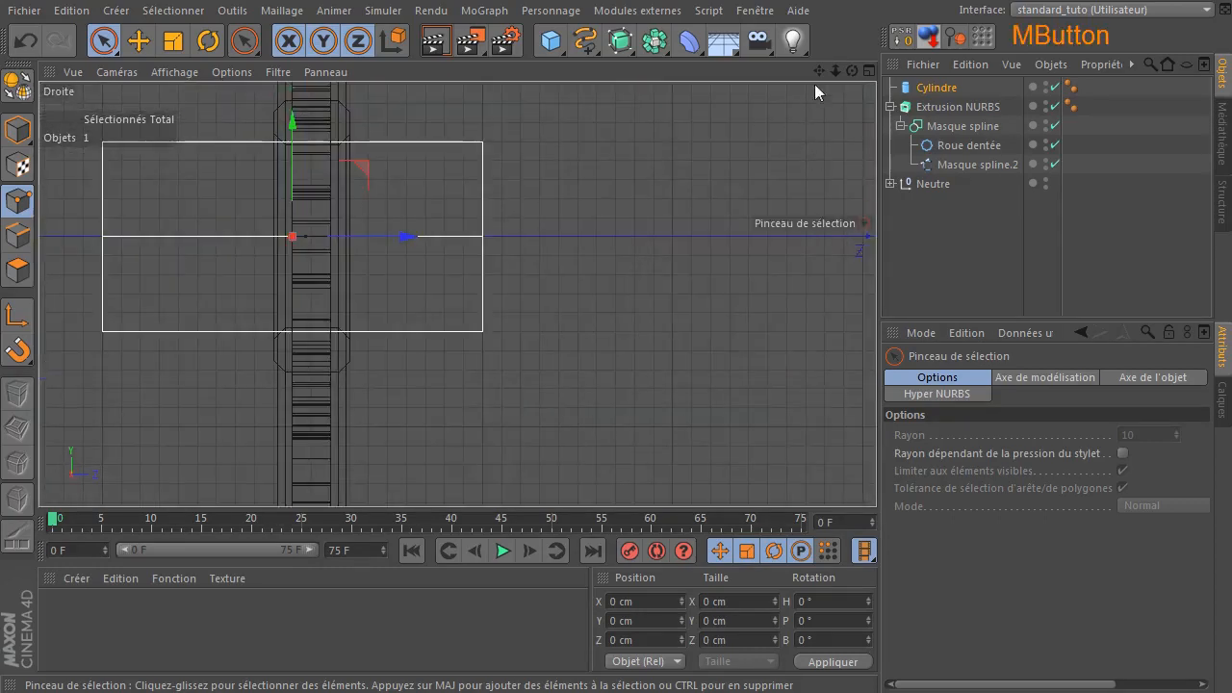
click(17, 129)
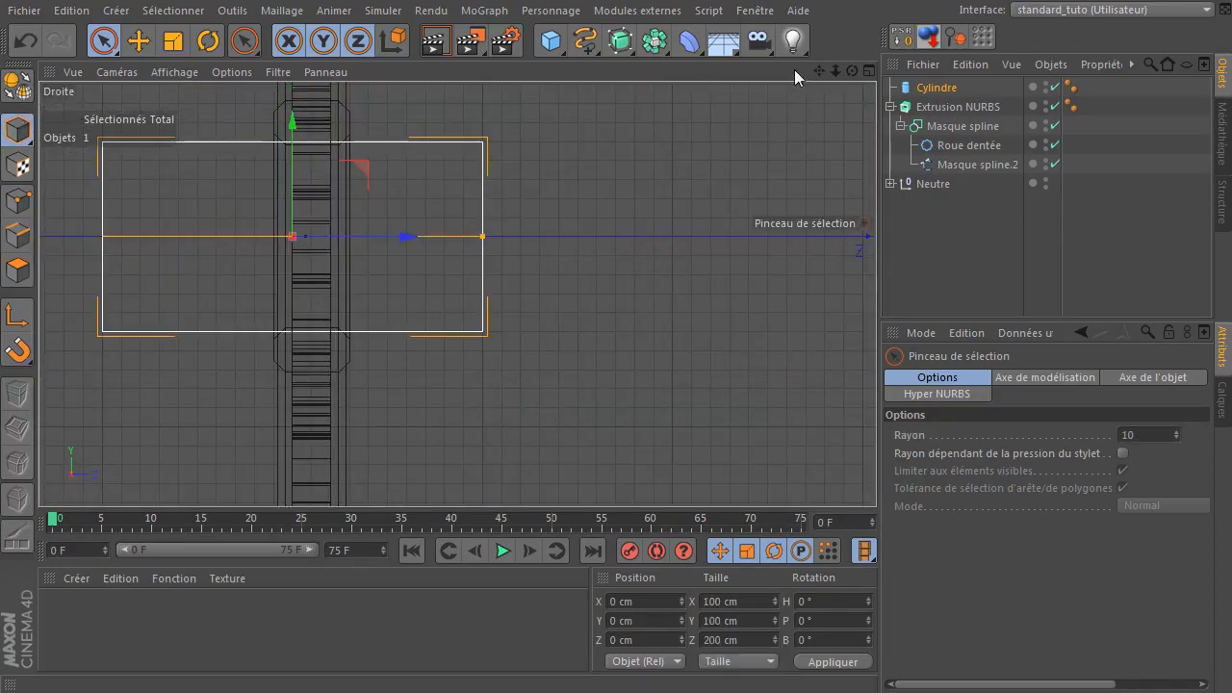
drag(820, 74, 951, 90)
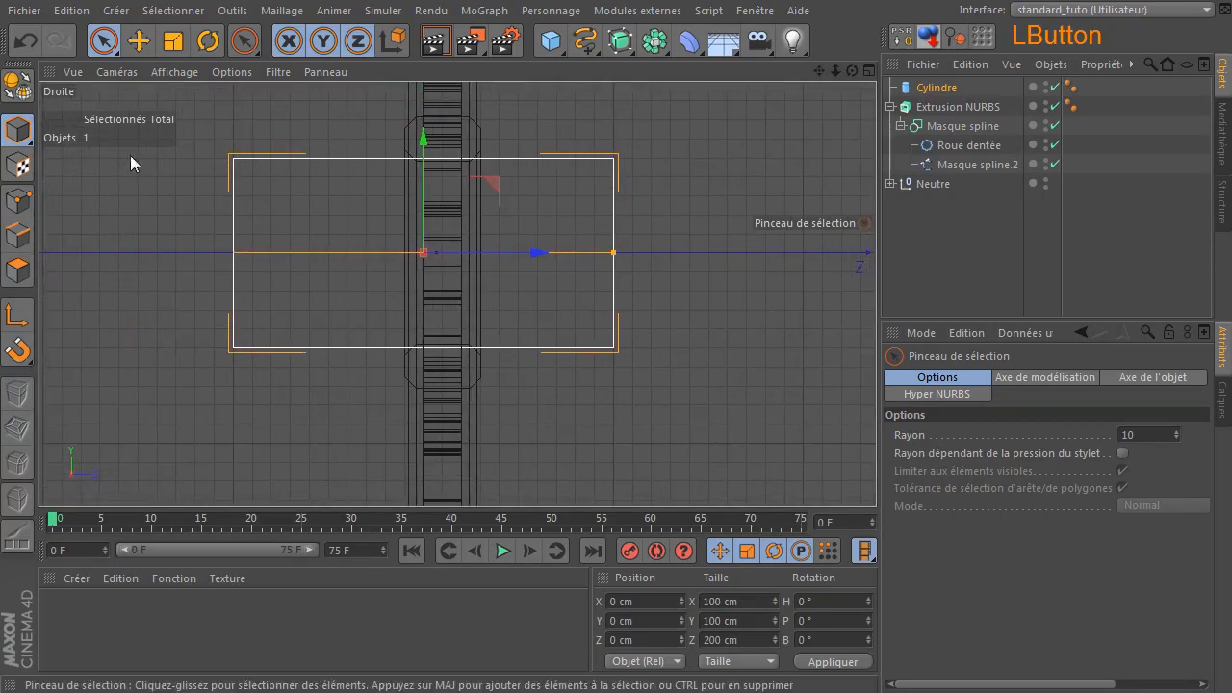
click(26, 130)
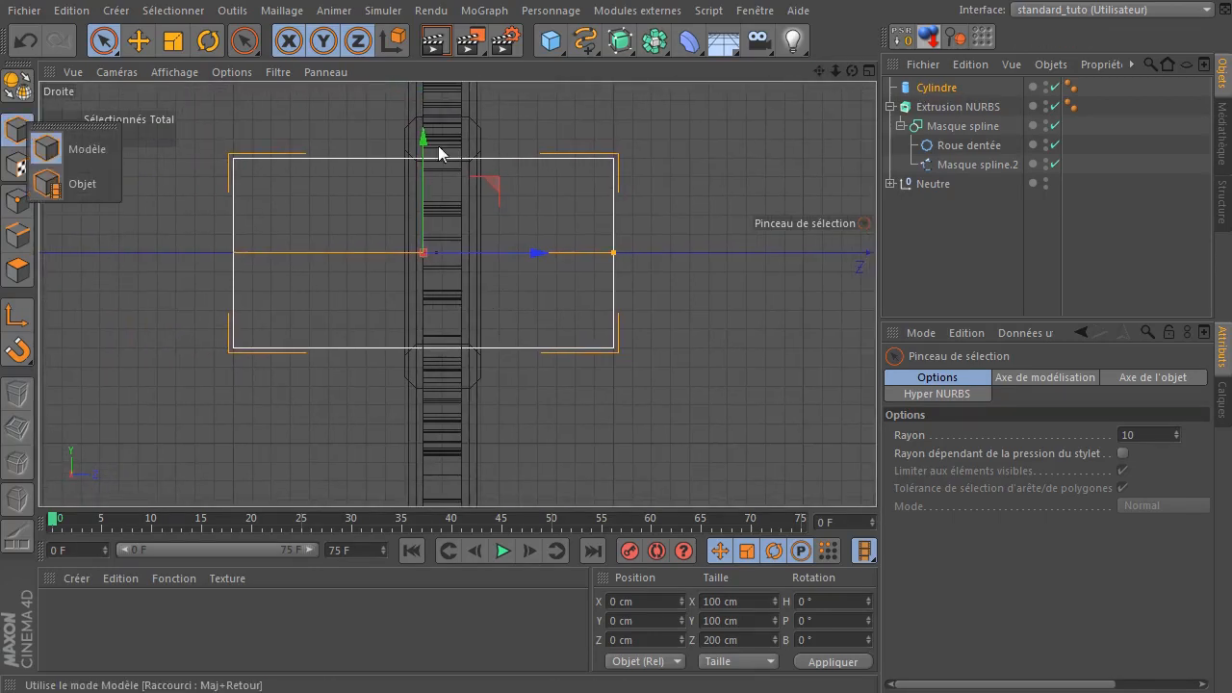
drag(613, 253, 559, 262)
scroll(453, 261, up, 3)
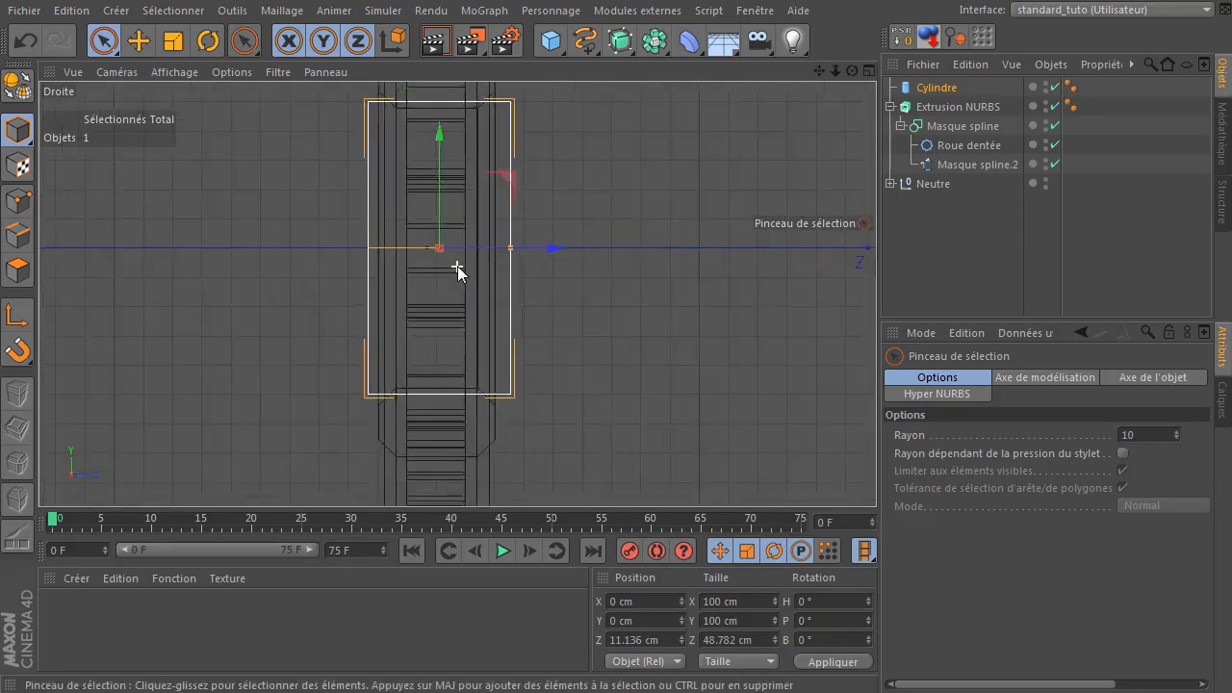
scroll(462, 271, up, 2)
mouse_move(536, 248)
mouse_down()
mouse_move(528, 242)
mouse_move(545, 247)
mouse_up()
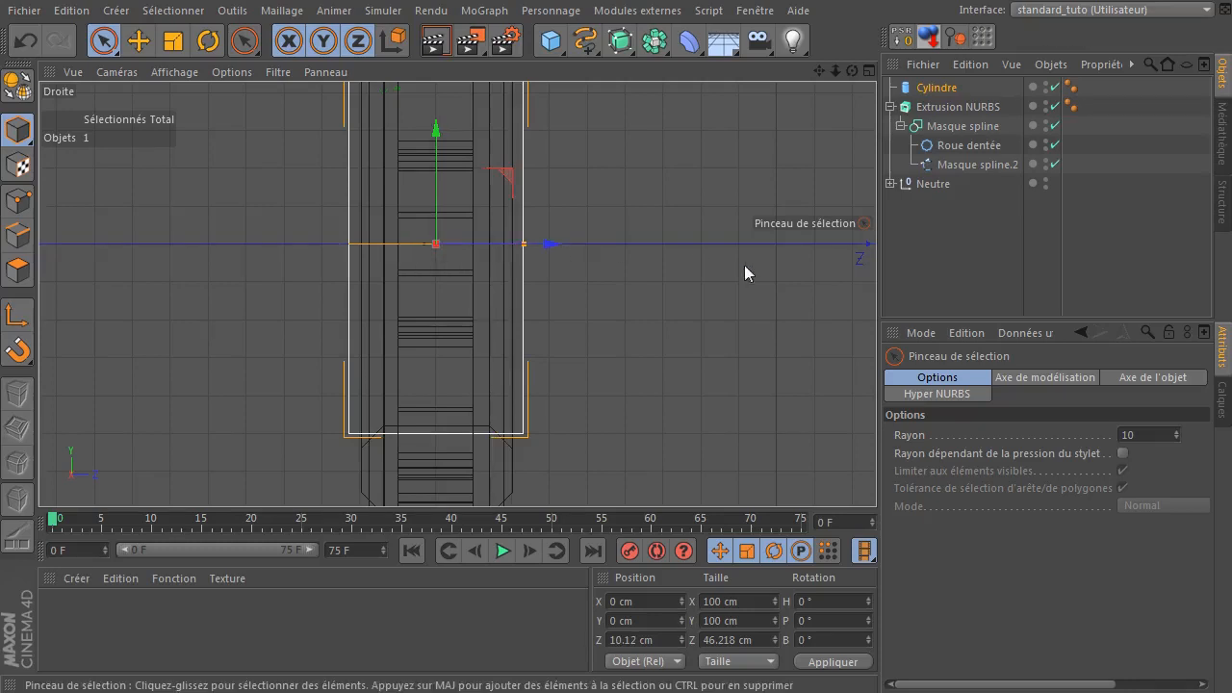
- Enable the bevel on the cylinder's caps, with 1 segment and a 10 cm radius
click(933, 88)
middle_click(665, 200)
middle_click(387, 208)
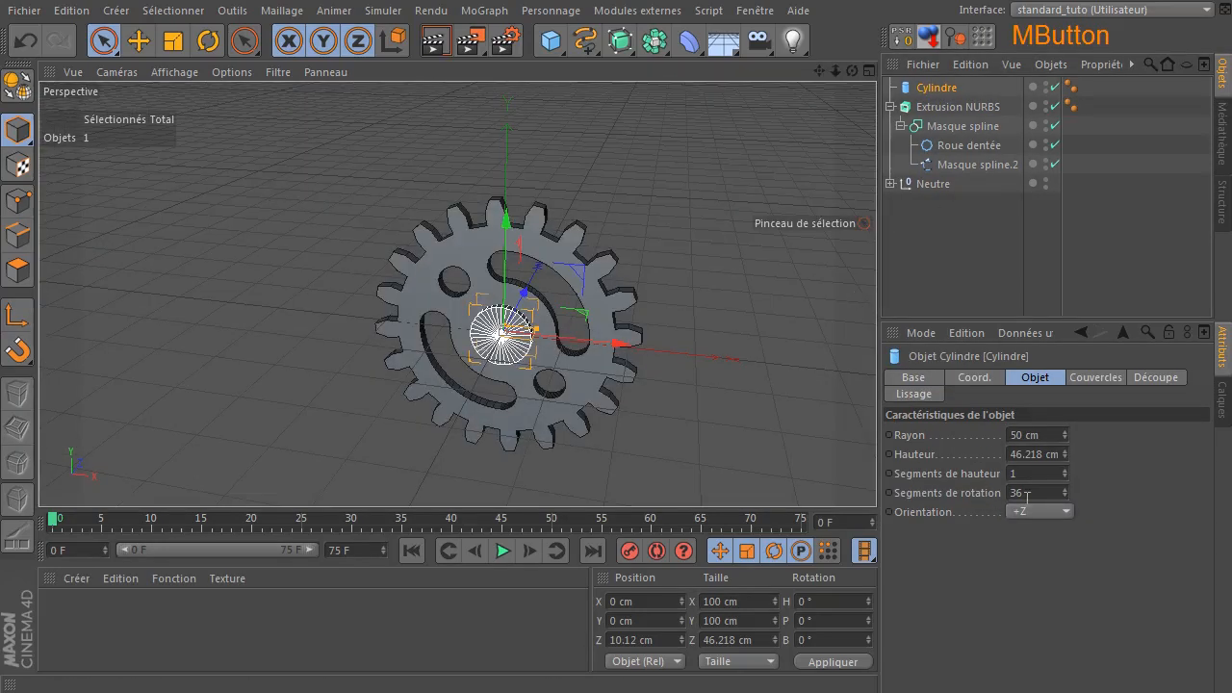
click(1080, 384)
click(957, 477)
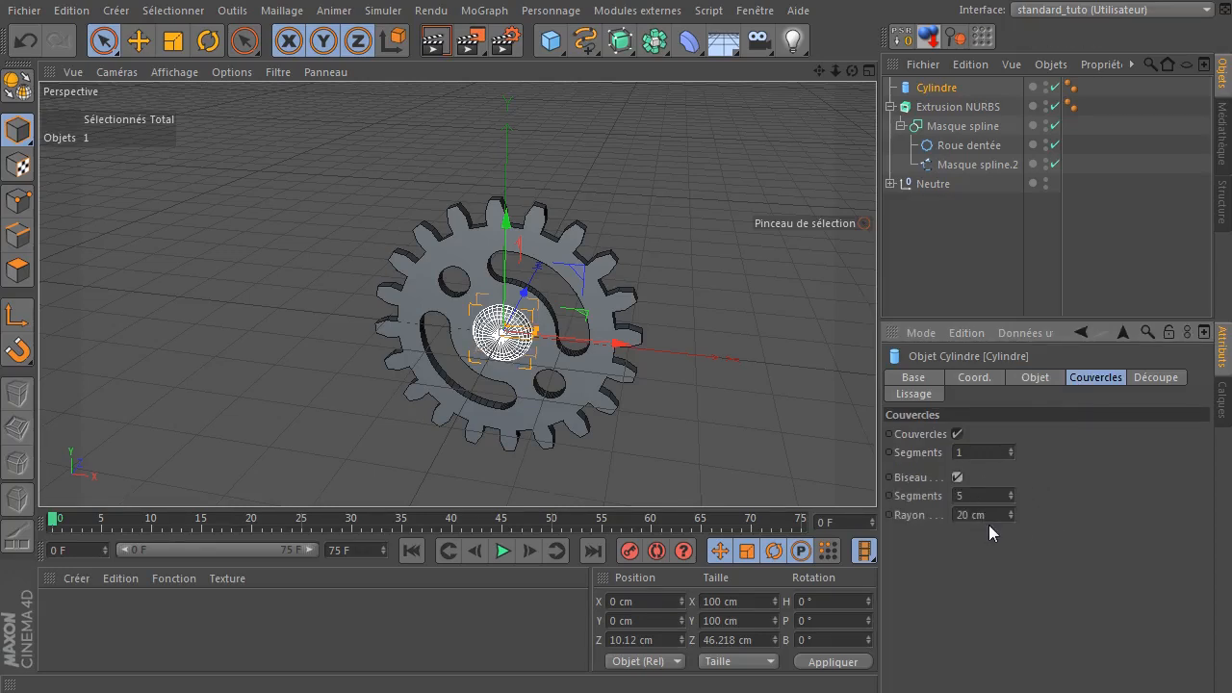
click(1000, 494)
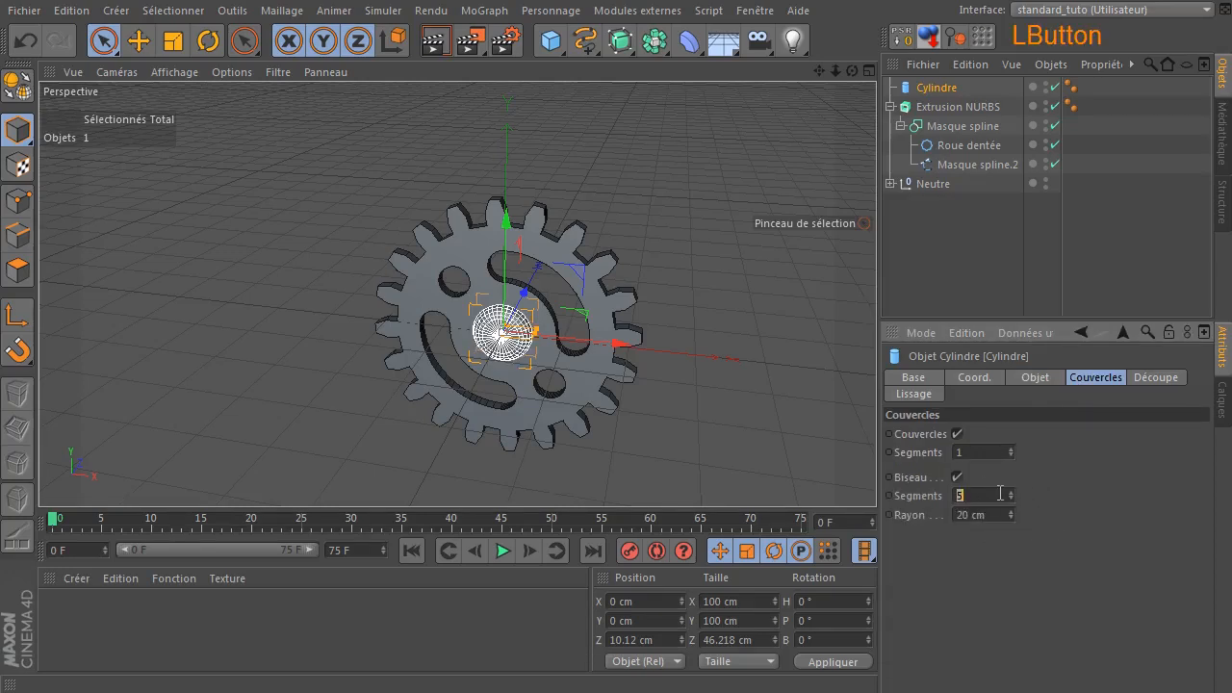
text(1)
key(Return)
double_click(975, 514)
text(10)
key(Return)
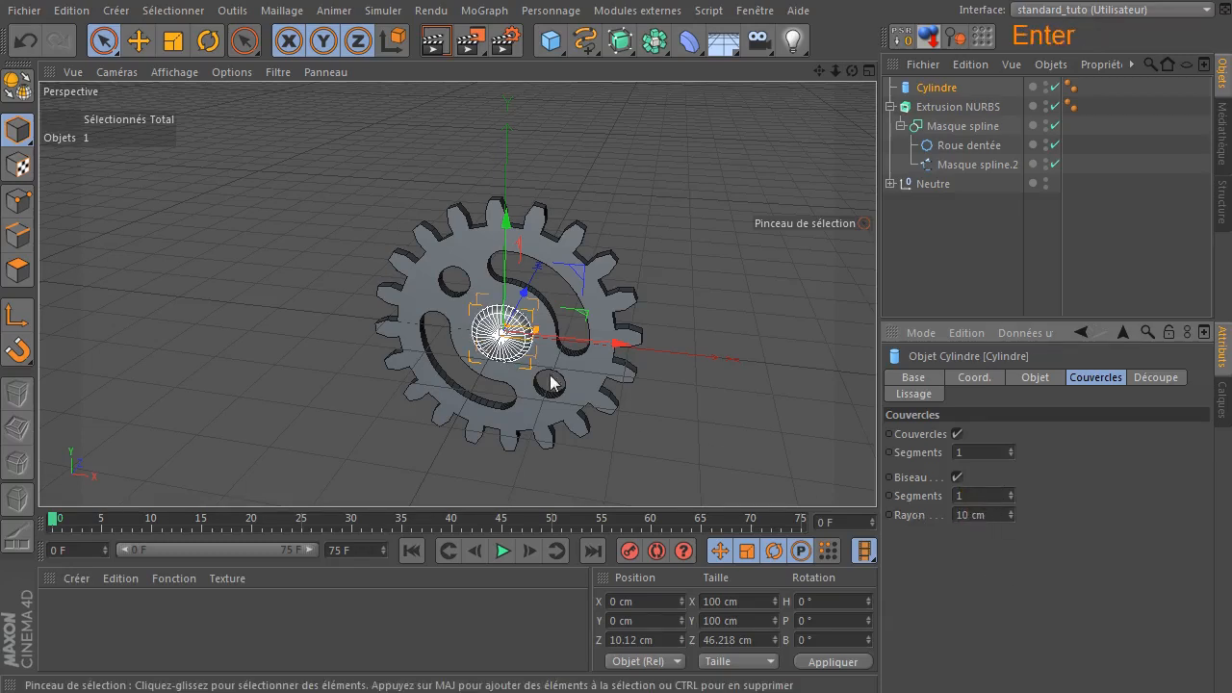
- Delete the cylinder's Phong tag and set its cap bevel radius to 8 cm
scroll(504, 357, up, 5)
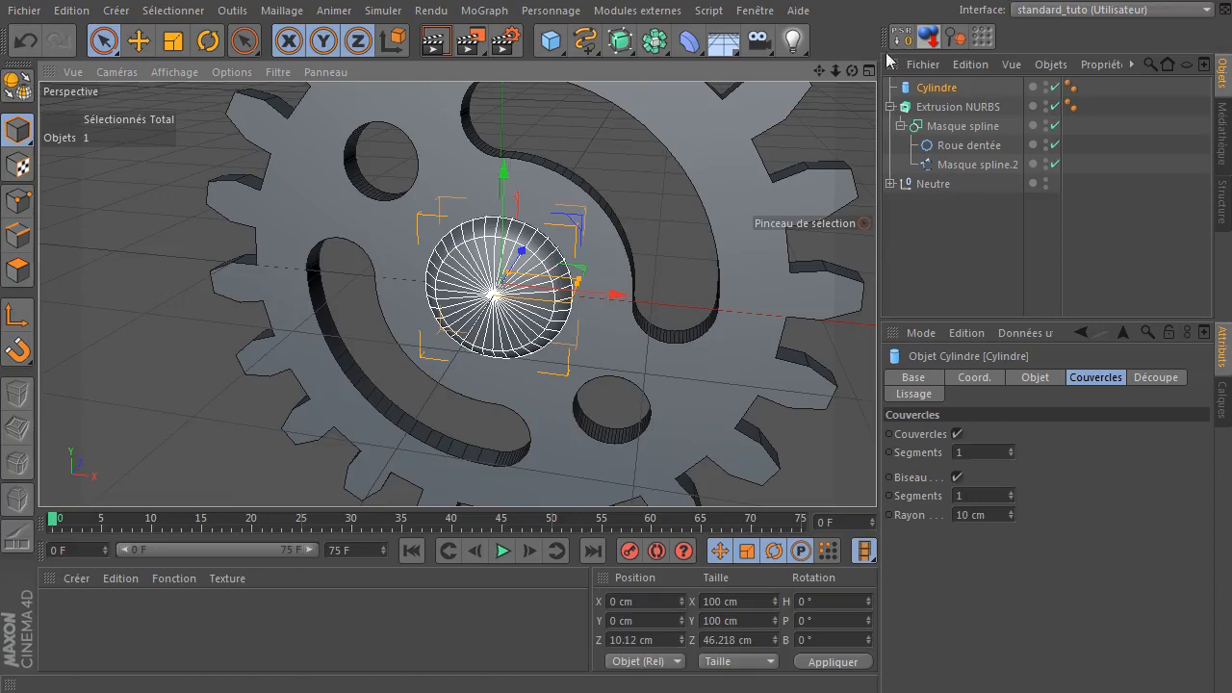
drag(852, 71, 1016, 75)
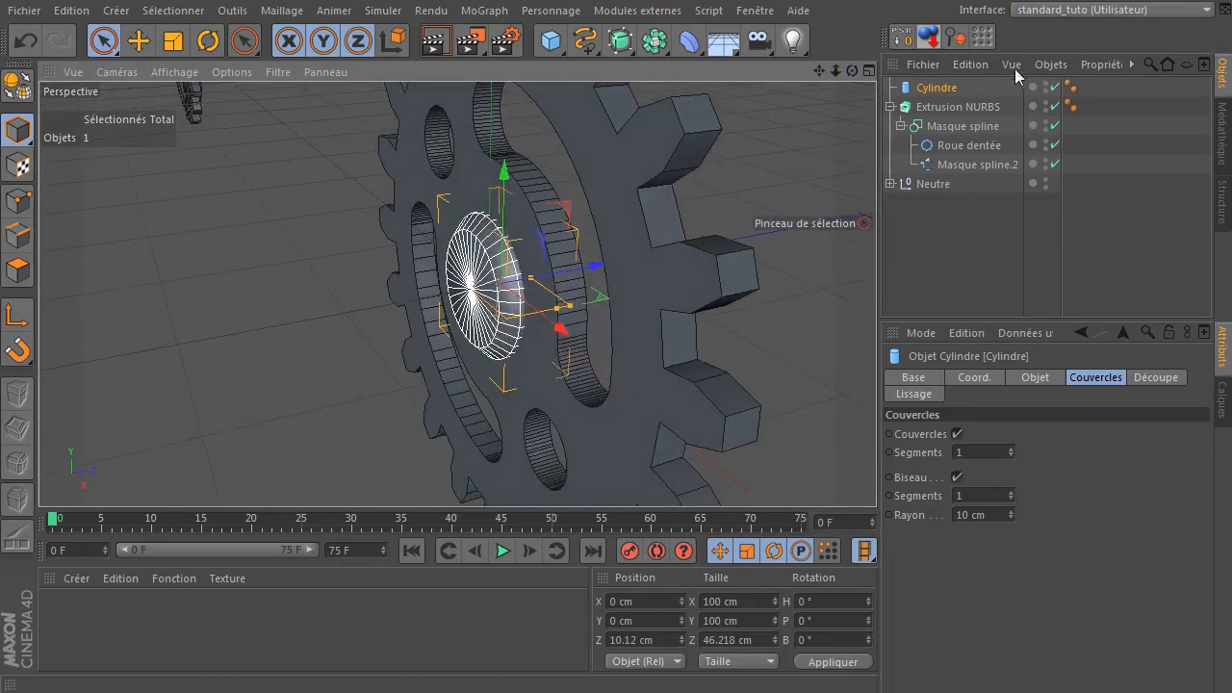
click(1072, 88)
key(Delete)
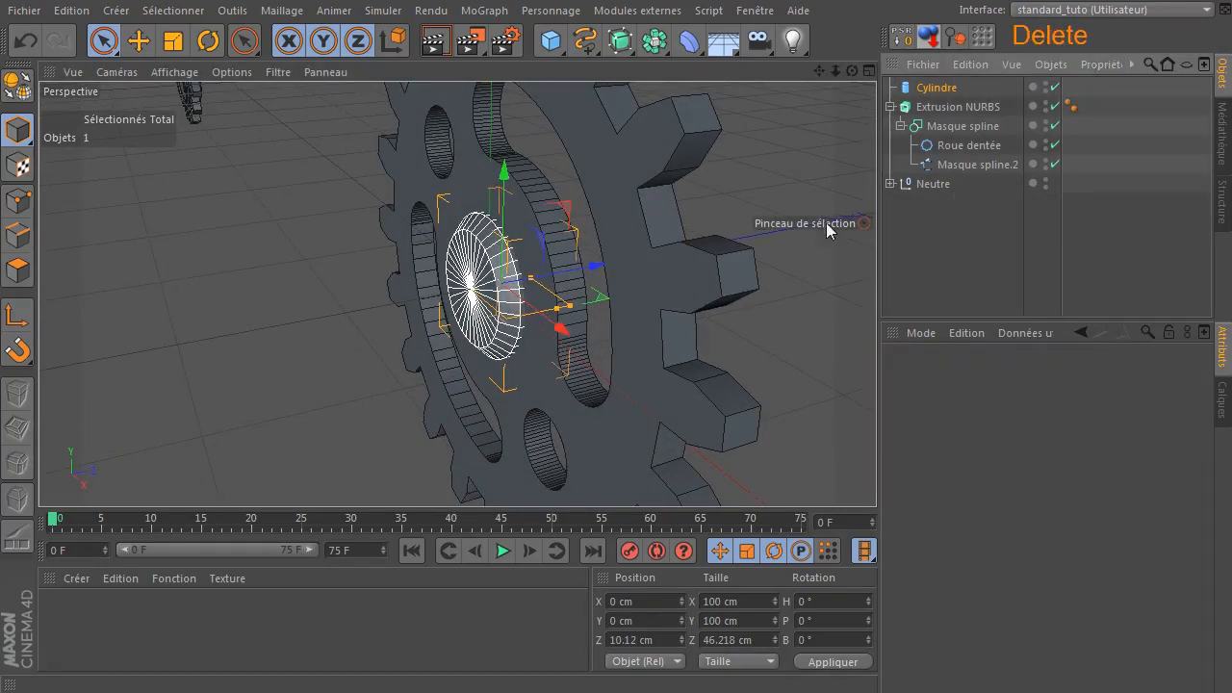
click(933, 93)
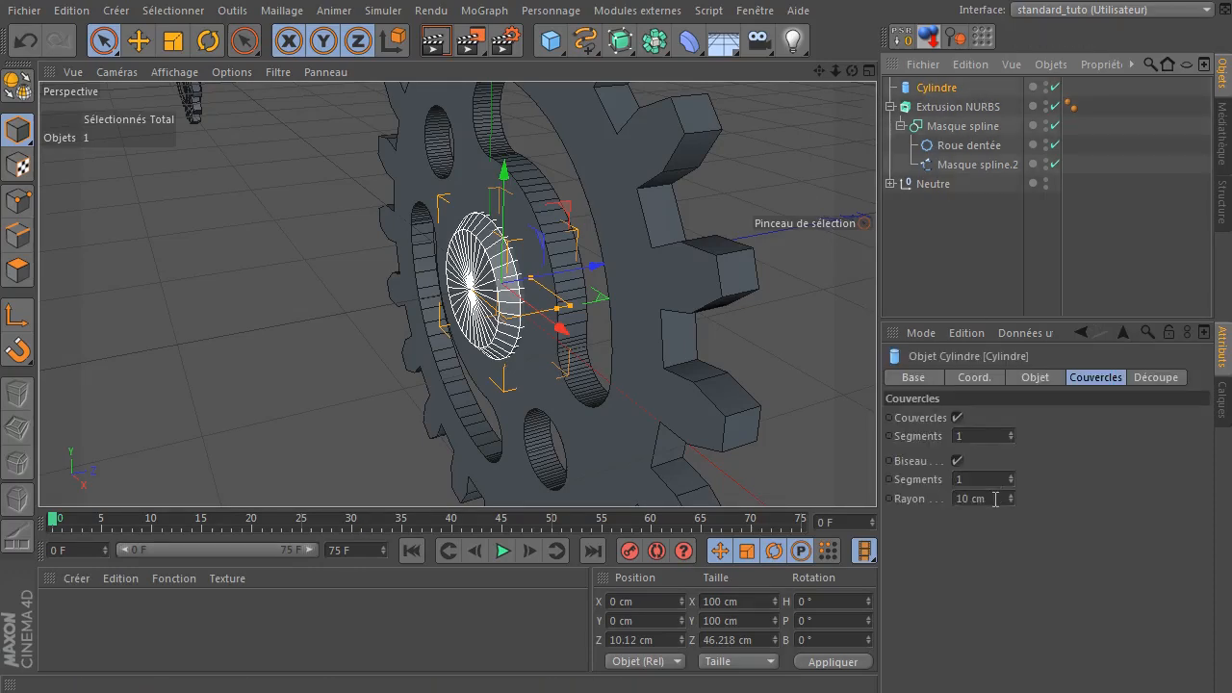
click(1008, 504)
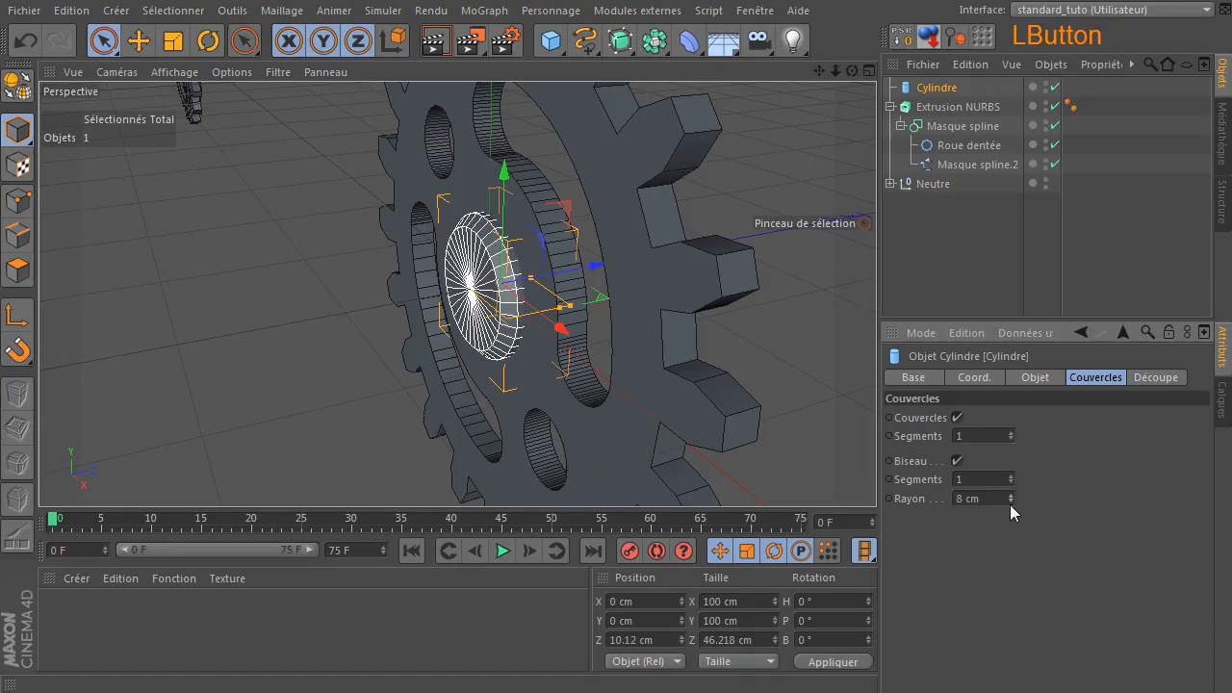
drag(847, 72, 560, 71)
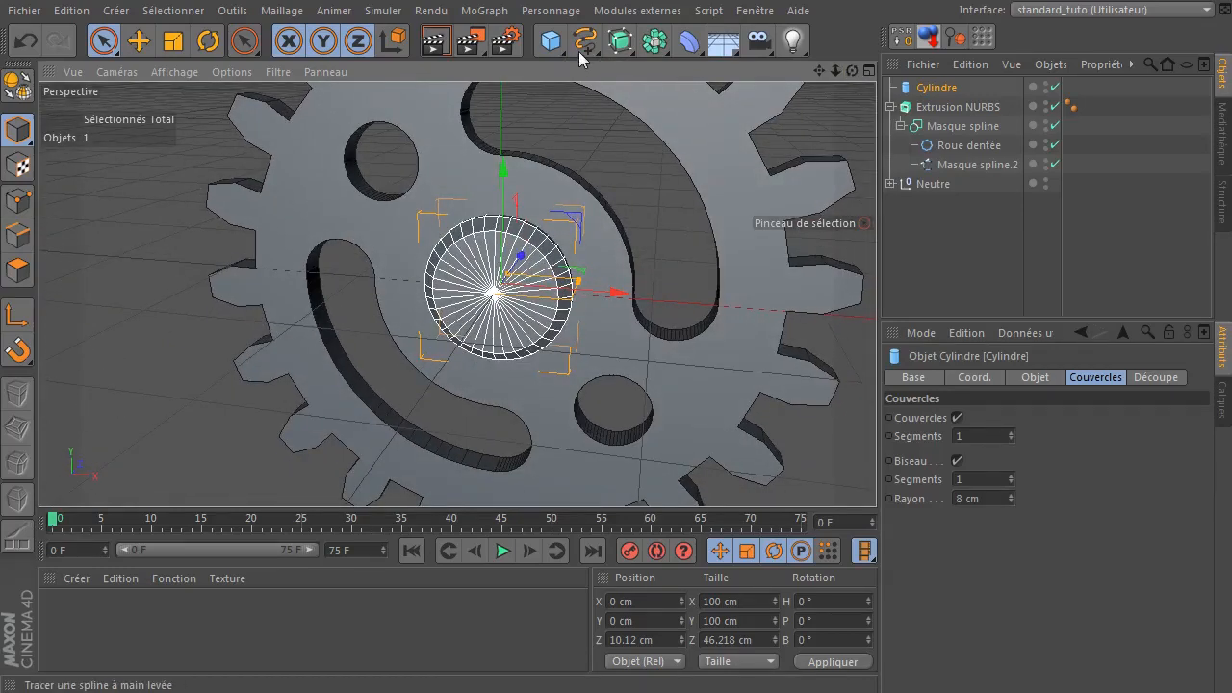
- Try an uncapped, slimmer copy of the cylinder, about 61 cm across and 209 cm long, and discard it
ctrl+drag(925, 88, 926, 108)
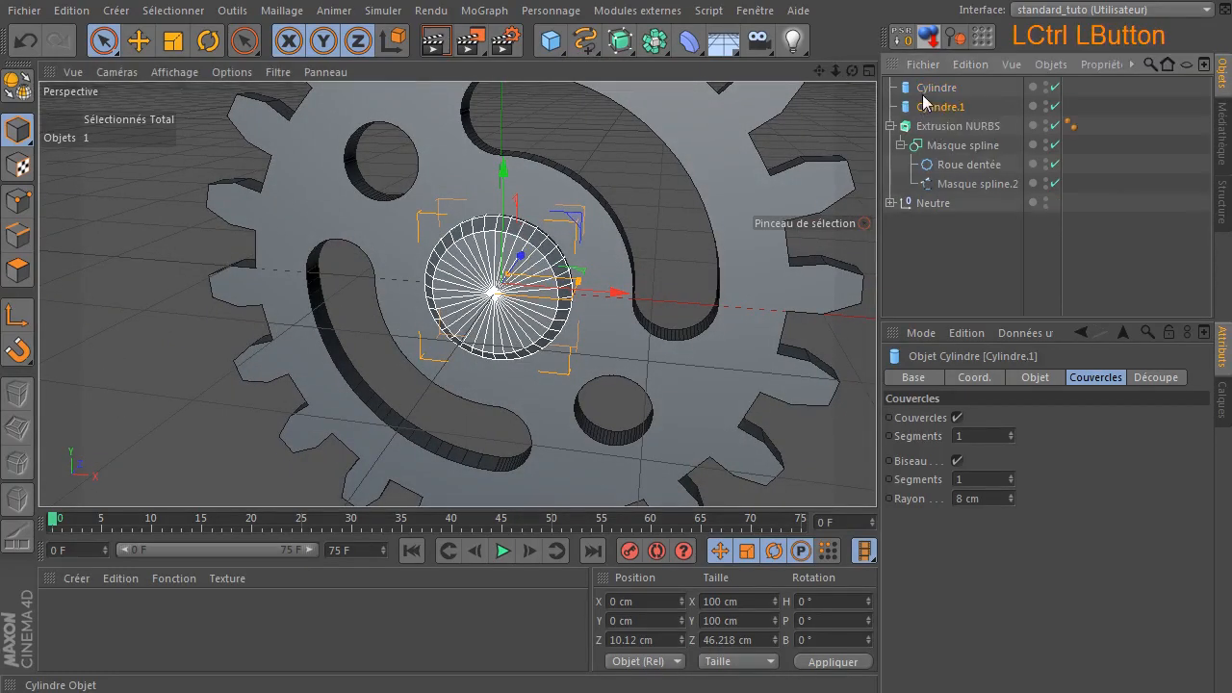
click(957, 418)
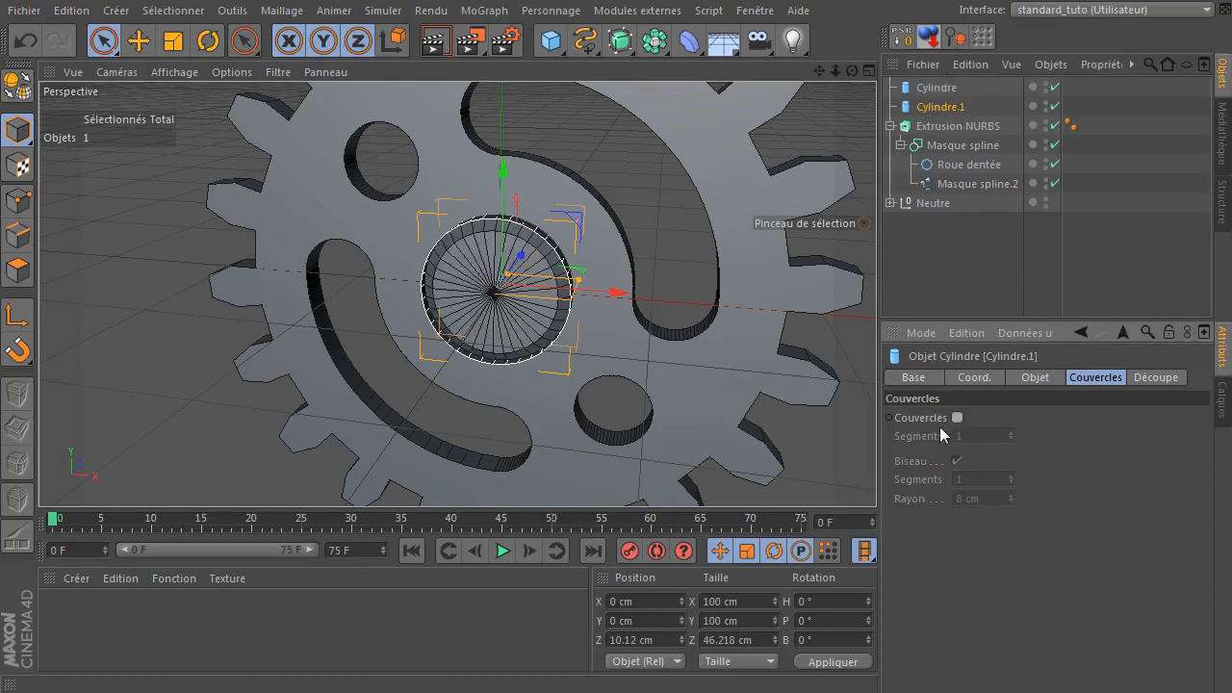
drag(582, 285, 527, 252)
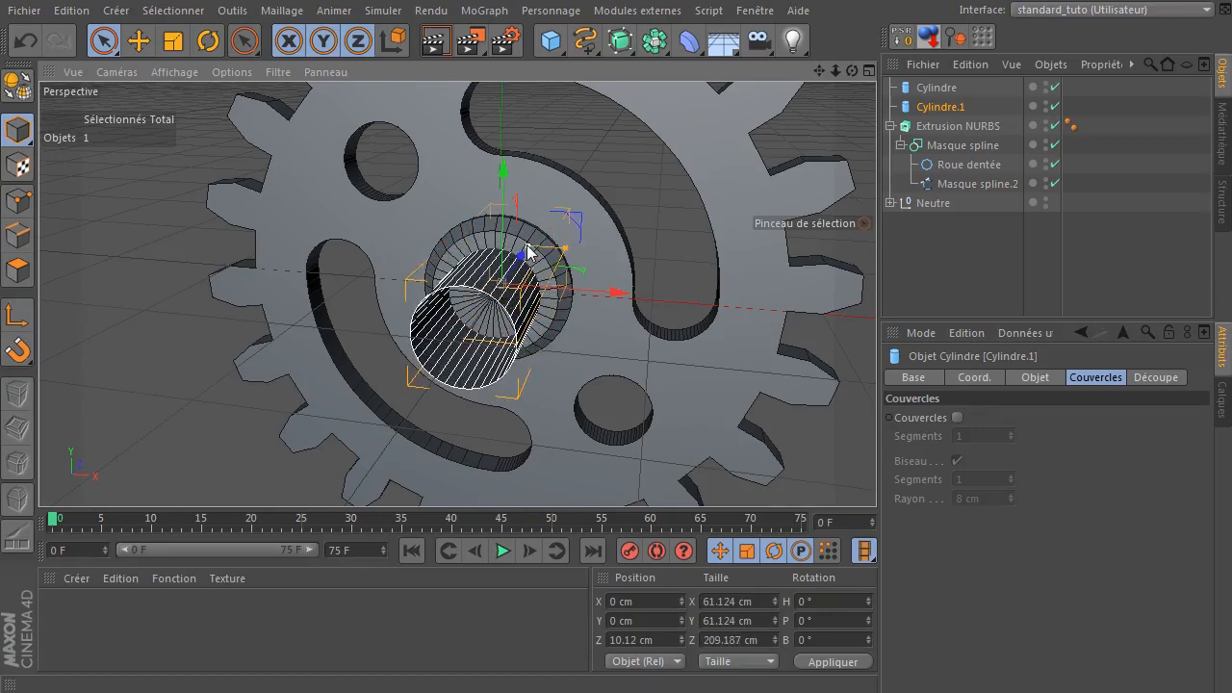
drag(835, 71, 653, 110)
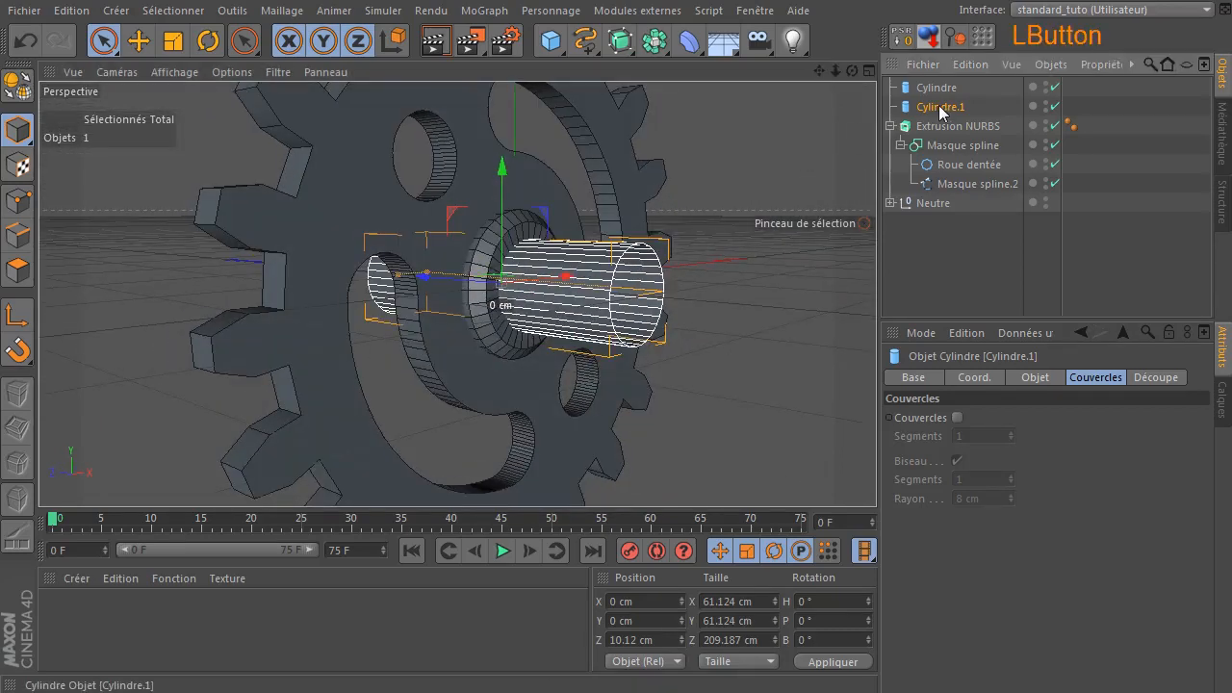
key(Delete)
- Add a second cylinder through the gear's centre and set its orientation to +Z
click(551, 40)
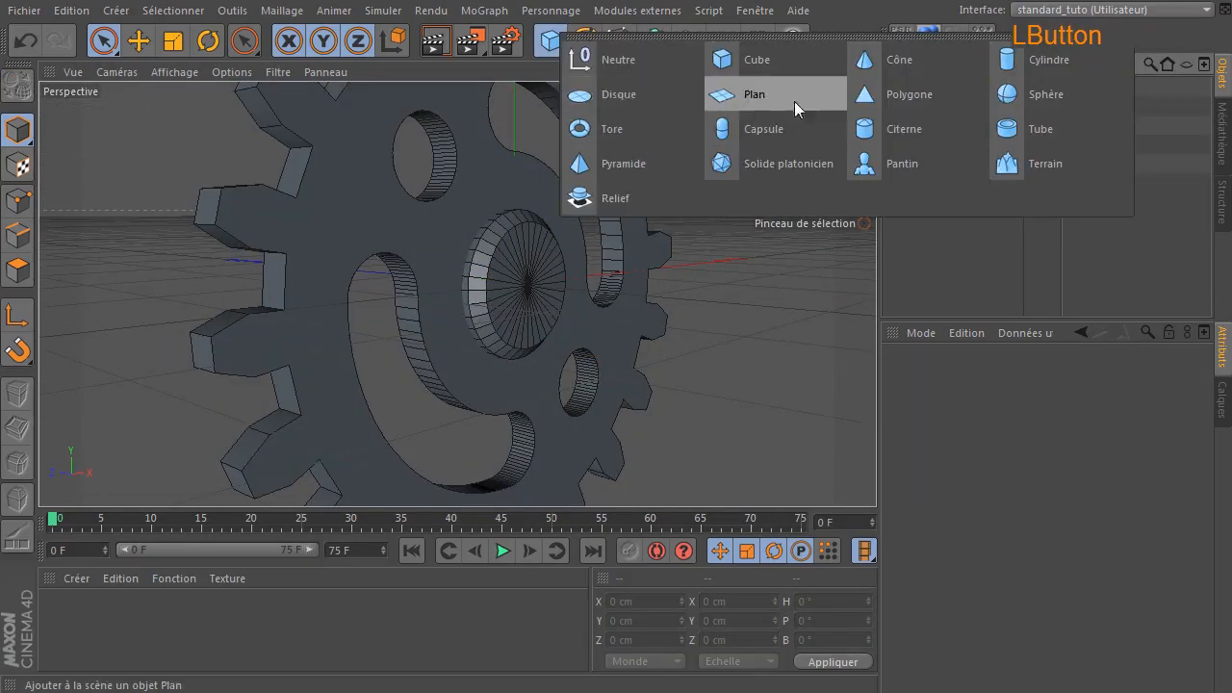
click(1023, 72)
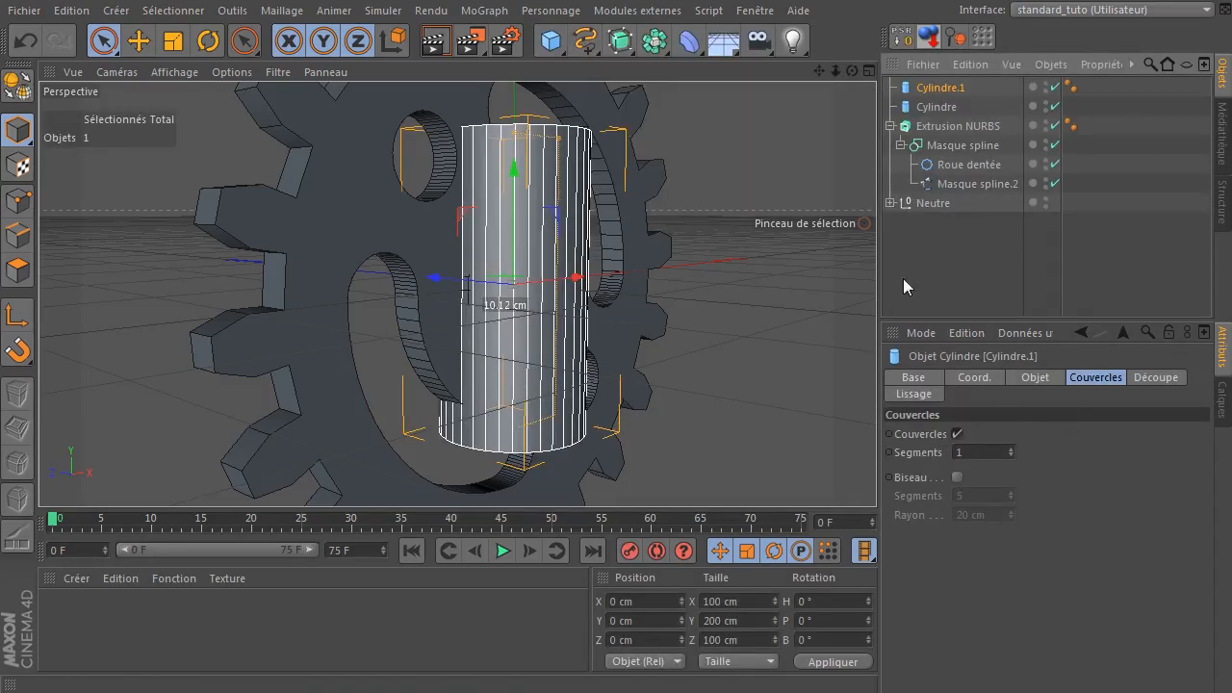
click(1037, 378)
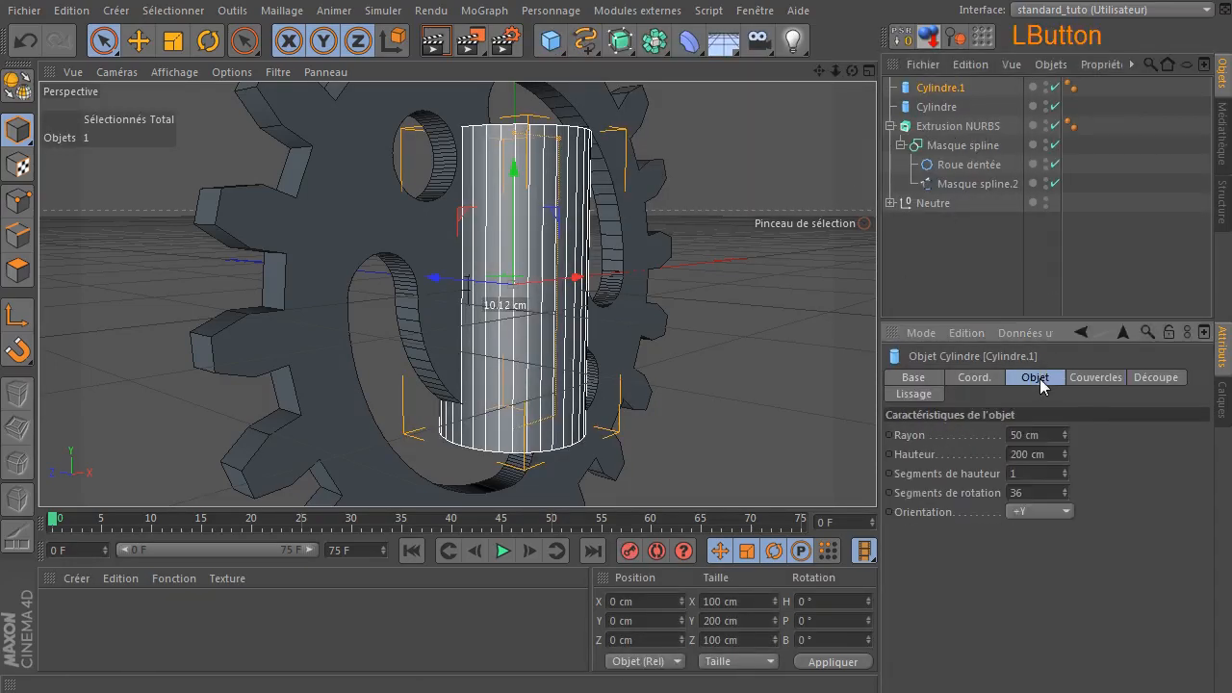
click(1013, 513)
click(1018, 608)
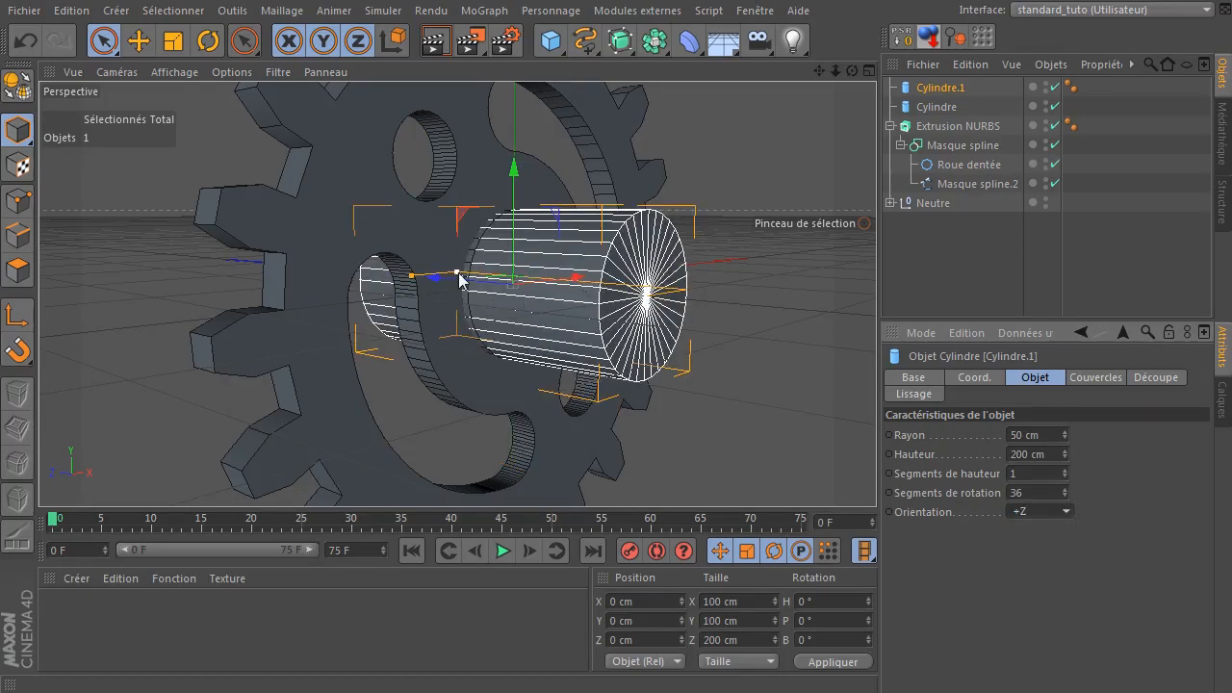
alt+drag(460, 280, 856, 286)
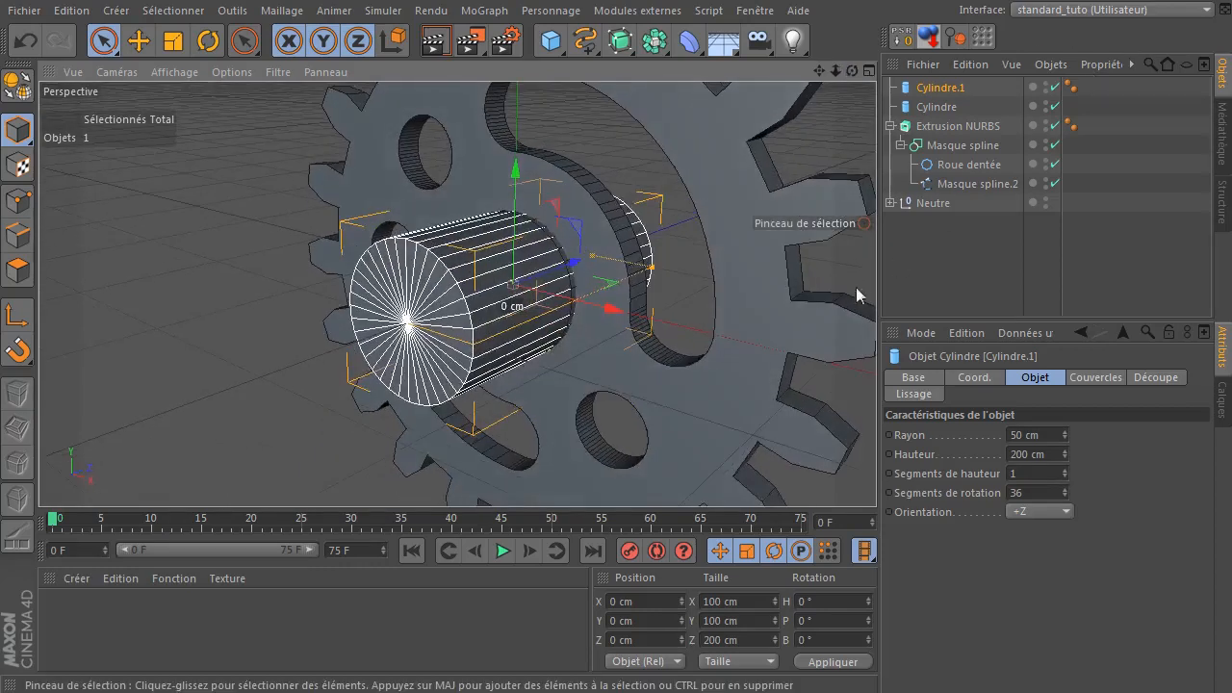
- Shrink the new cylinder to about 34.4 cm radius and 106.6 cm height and shift it to about 16.6 cm on Z
drag(653, 268, 594, 261)
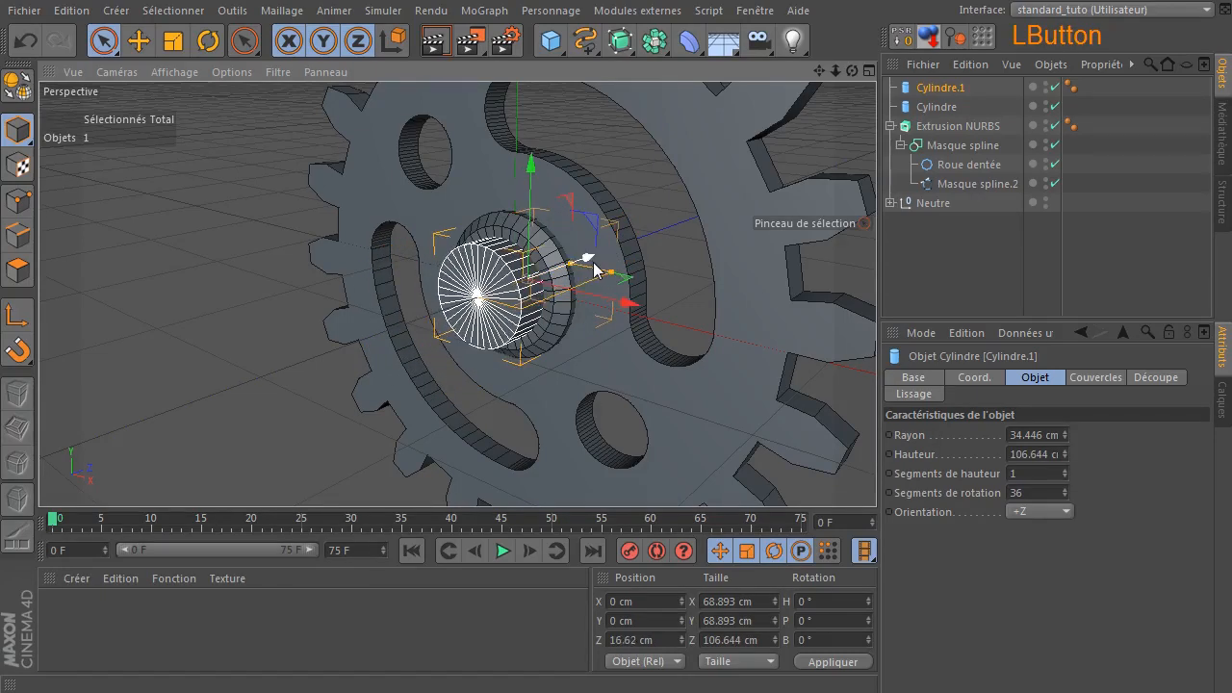
click(210, 289)
- Group the two cylinders and the Extrusion NURBS gear together under one null object
click(928, 89)
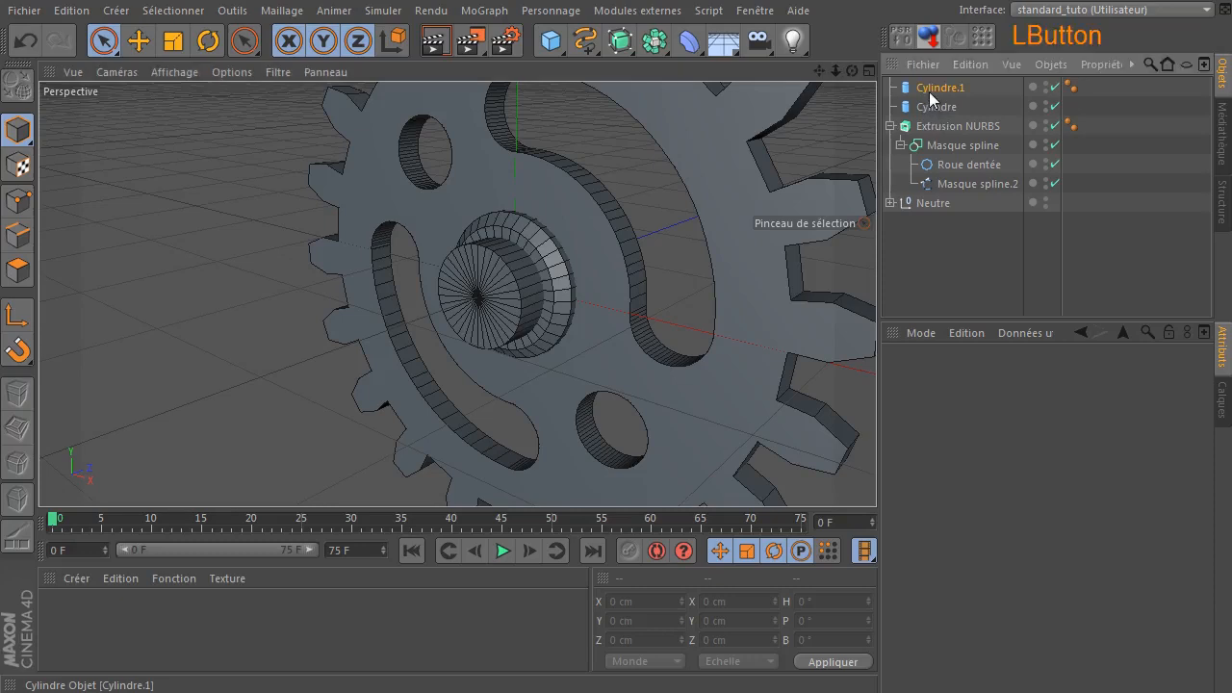
ctrl+click(925, 107)
ctrl+click(930, 127)
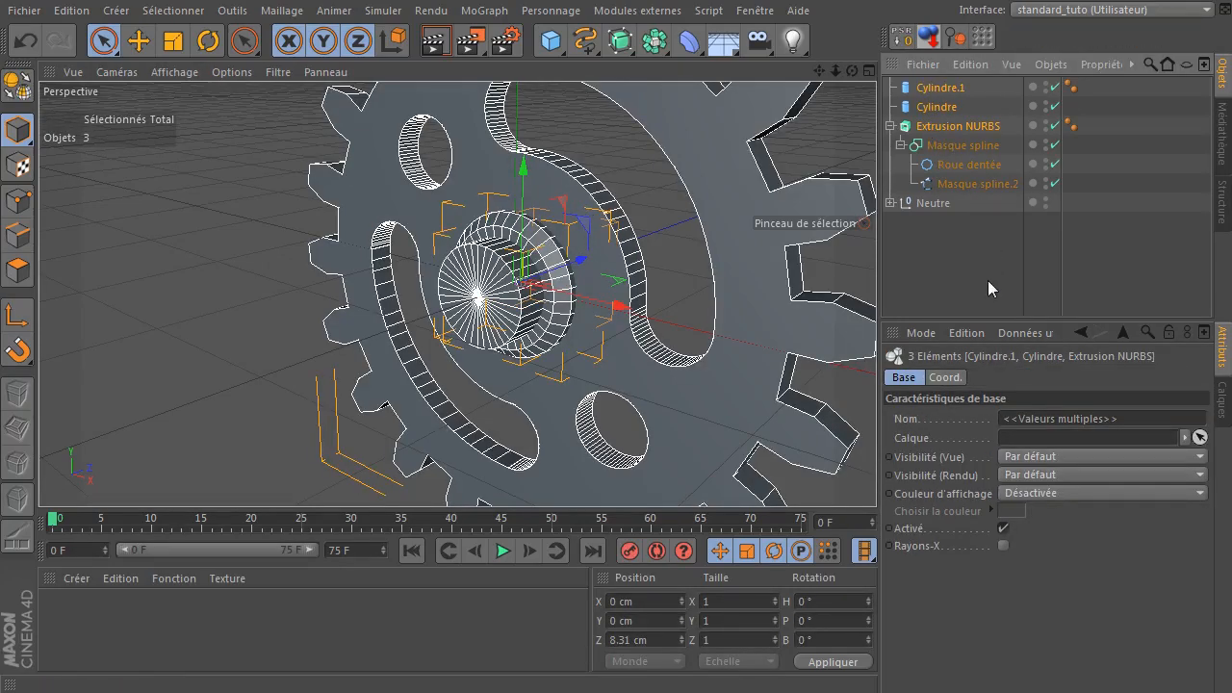
key(alt+g)
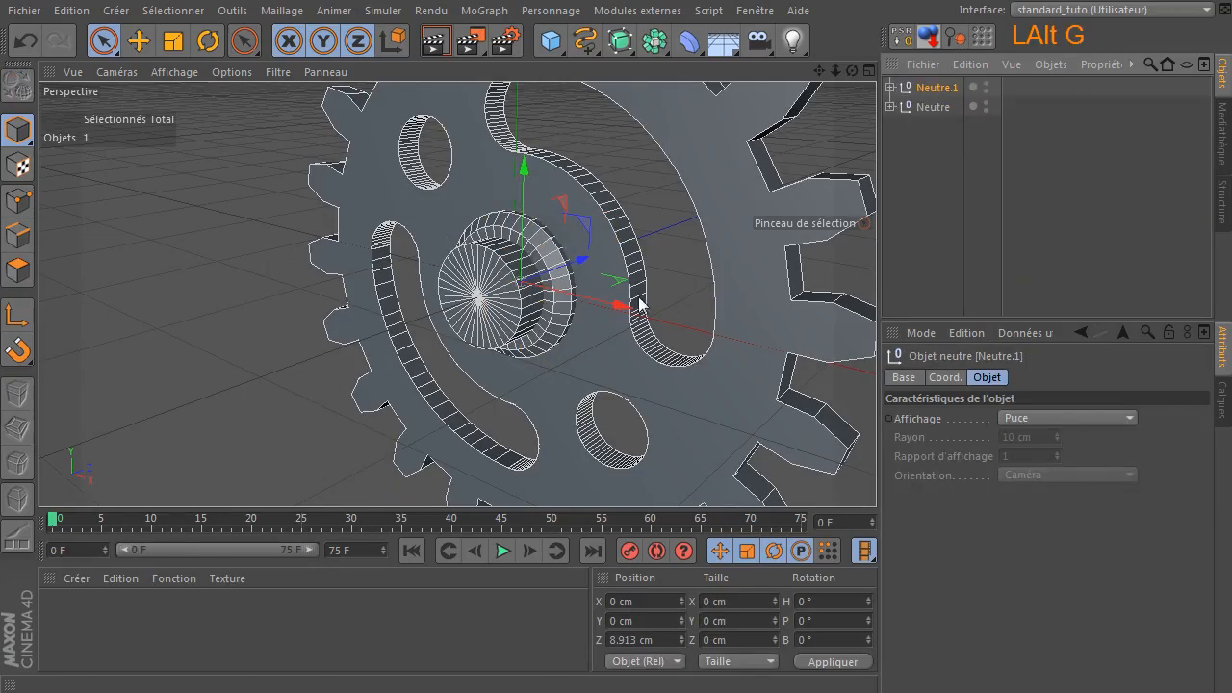
- Move the grouped second gear along X to about -1279 cm, beside the first gear
scroll(578, 337, down, 6)
click(763, 247)
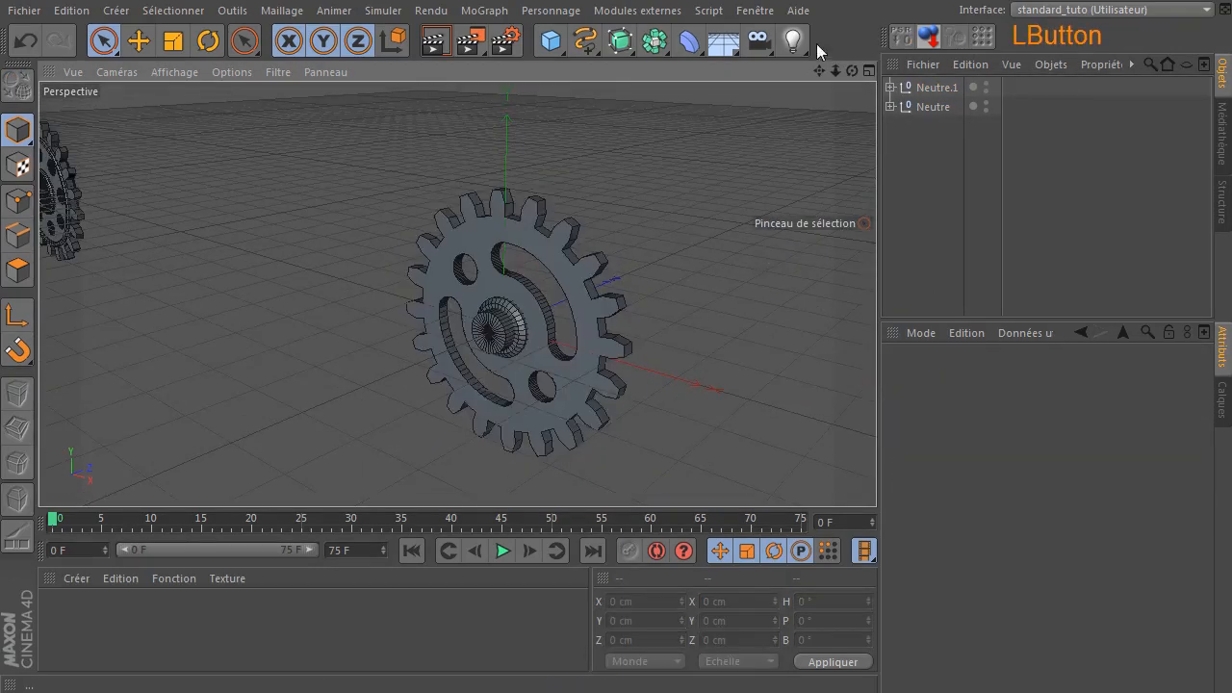
mouse_move(852, 71)
mouse_down()
mouse_move(651, 124)
mouse_move(708, 52)
mouse_move(925, 99)
mouse_move(863, 82)
mouse_up()
click(935, 88)
drag(599, 356, 188, 316)
mouse_move(837, 69)
mouse_down()
mouse_move(745, 106)
mouse_move(669, 106)
mouse_move(838, 81)
mouse_move(819, 83)
mouse_up()
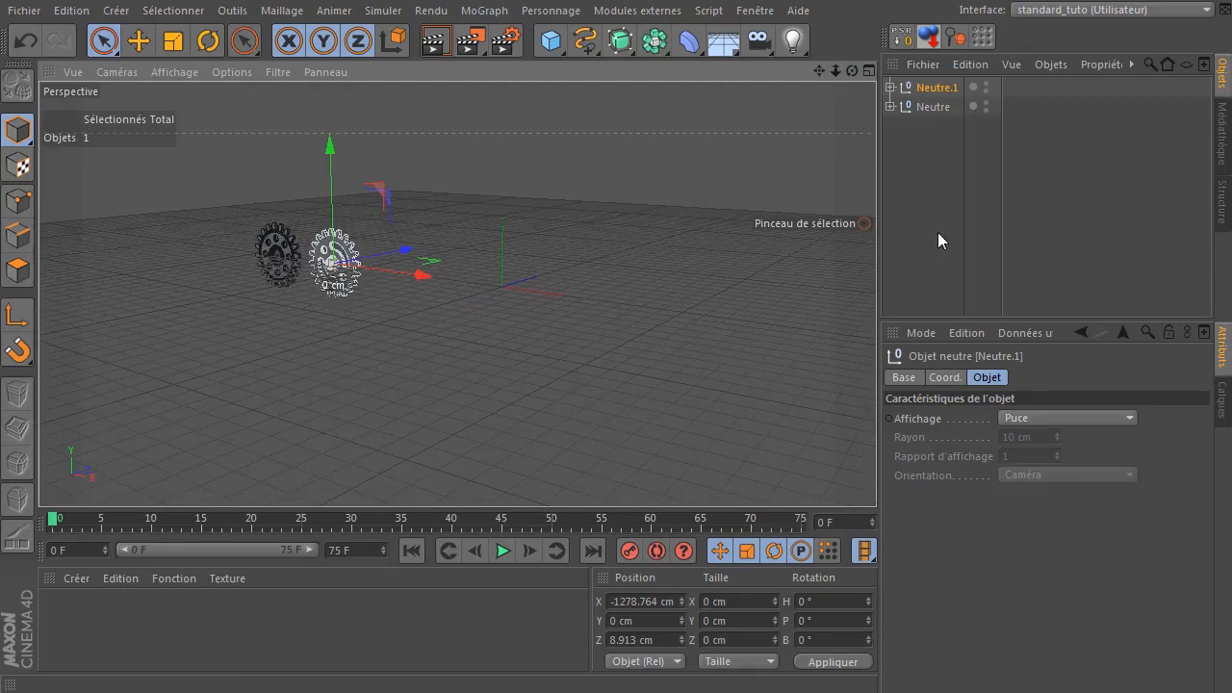
- Add a Roue dentée spline at the scene origin with its default settings
click(585, 41)
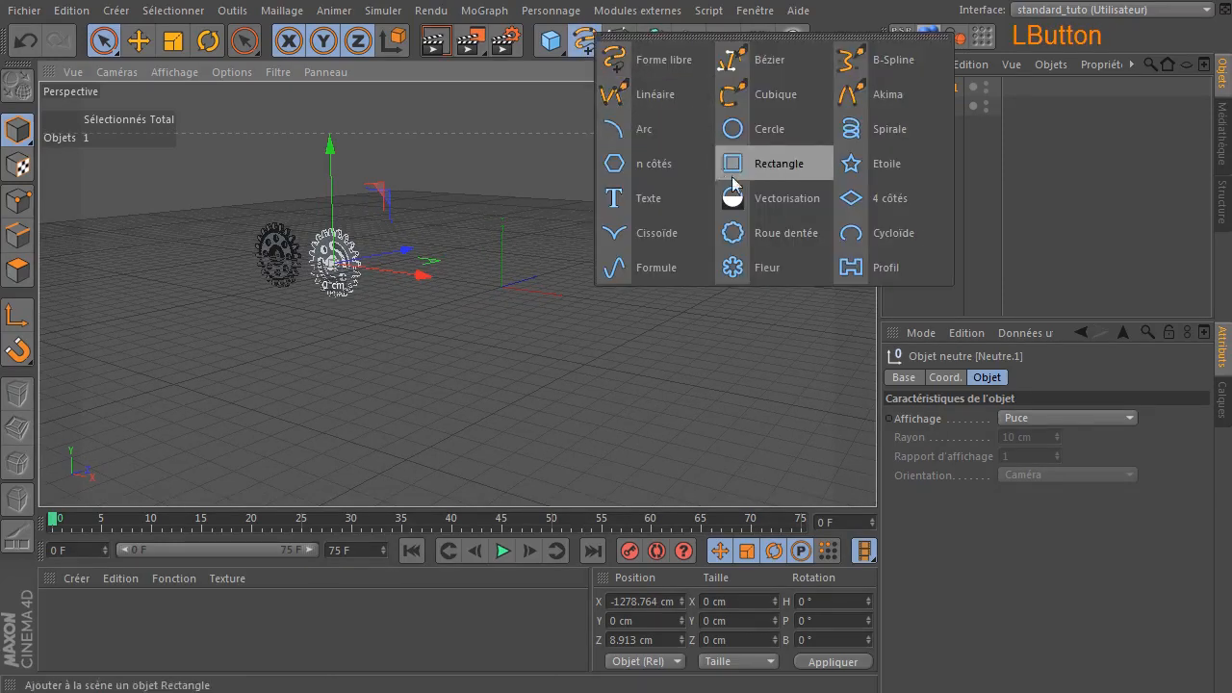
click(770, 236)
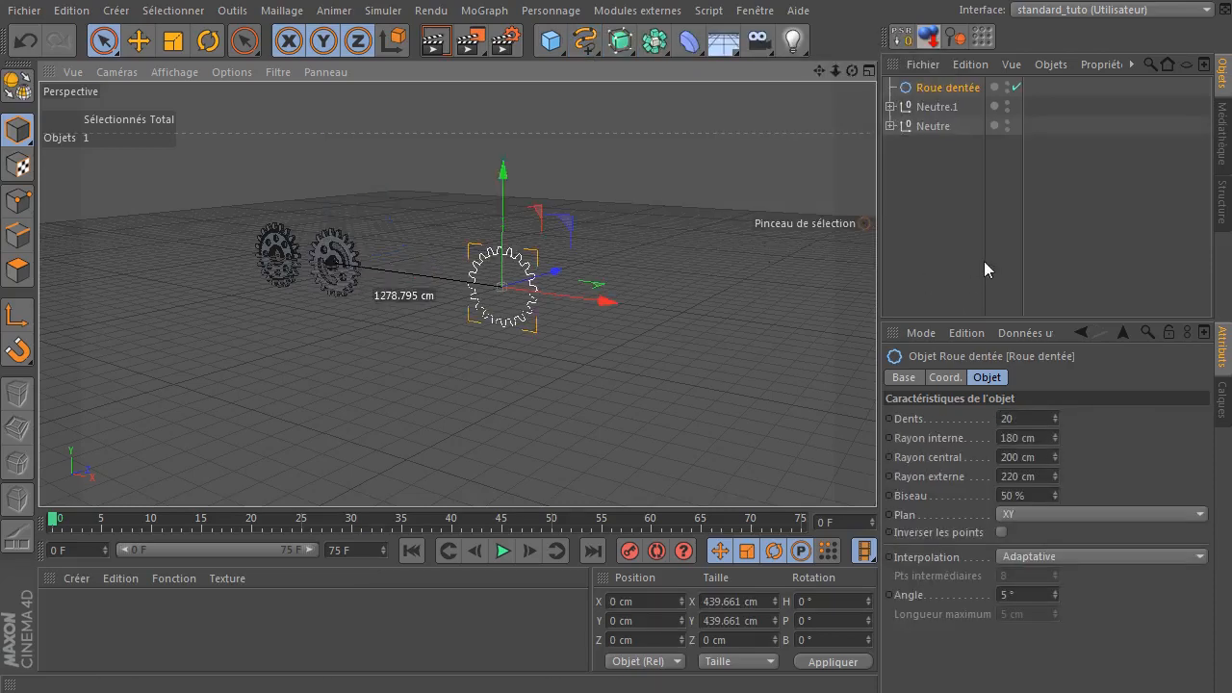
click(930, 255)
click(930, 255)
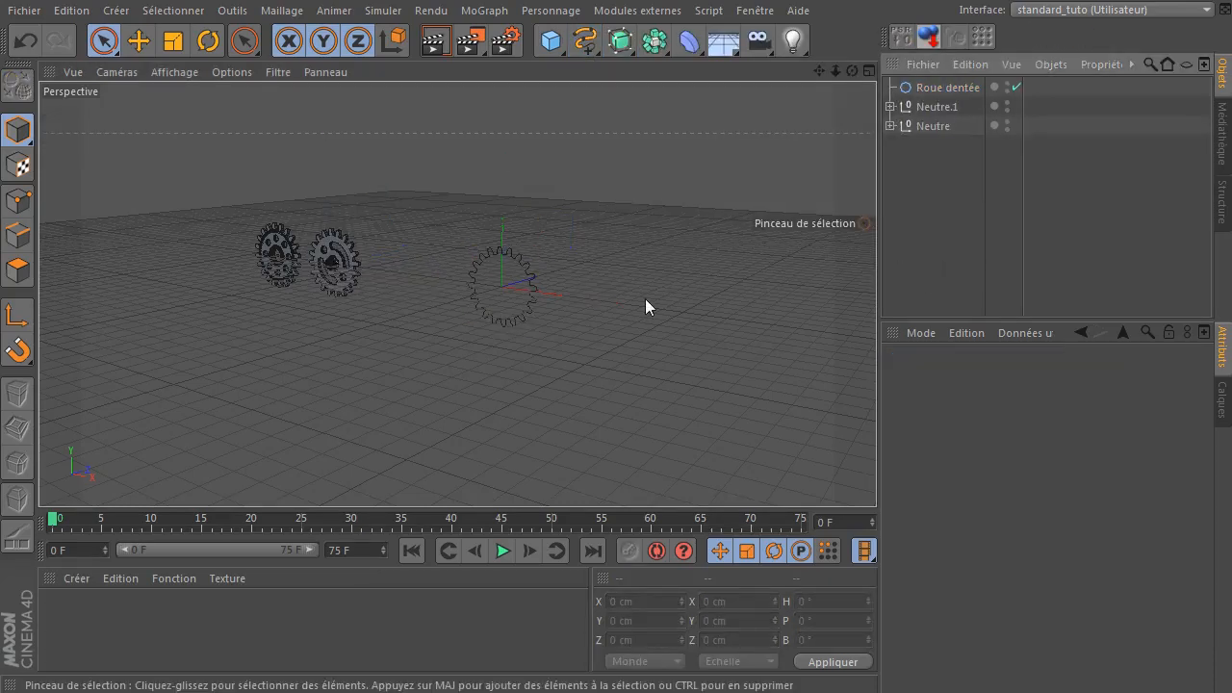
- Add a Cercle spline at the origin and set its plane to XZ
click(585, 40)
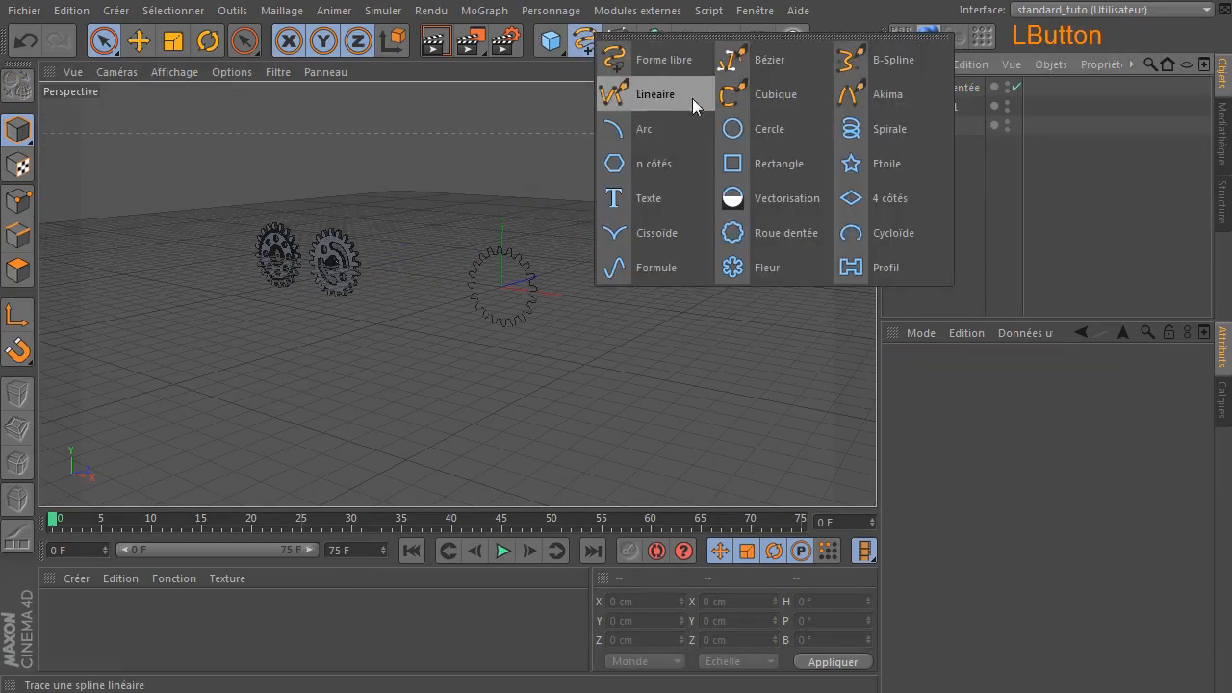
click(743, 130)
ctrl+alt+right_drag(458, 294, 503, 287)
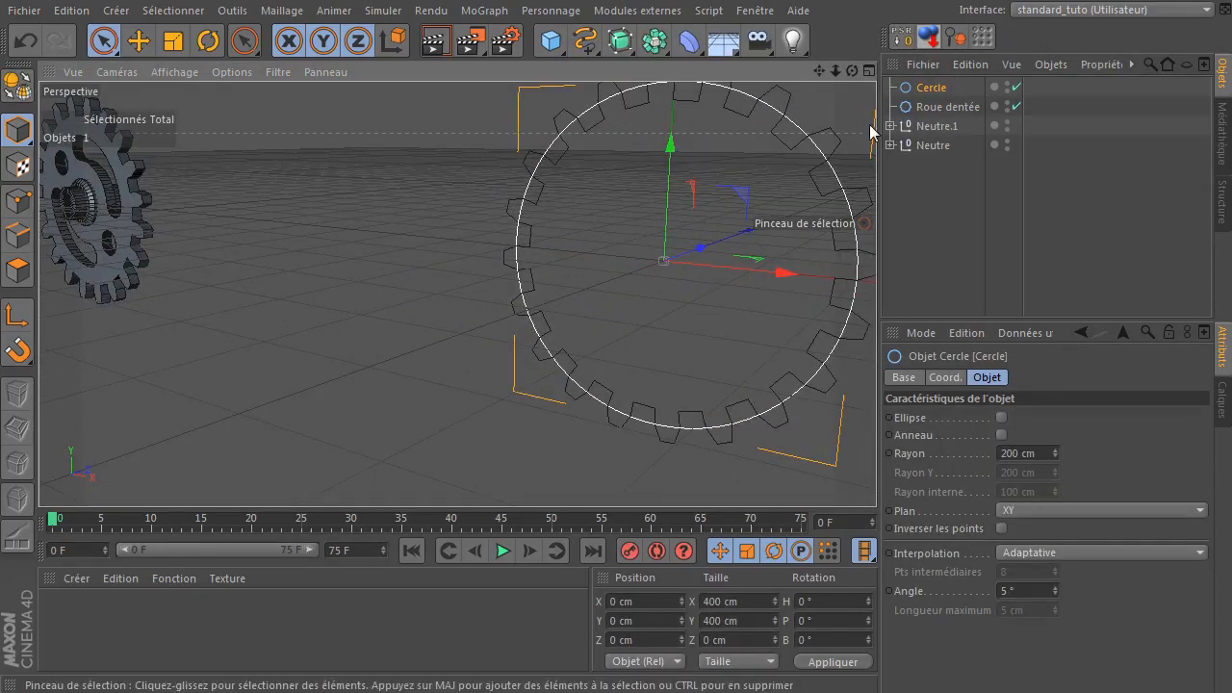
drag(819, 72, 724, 98)
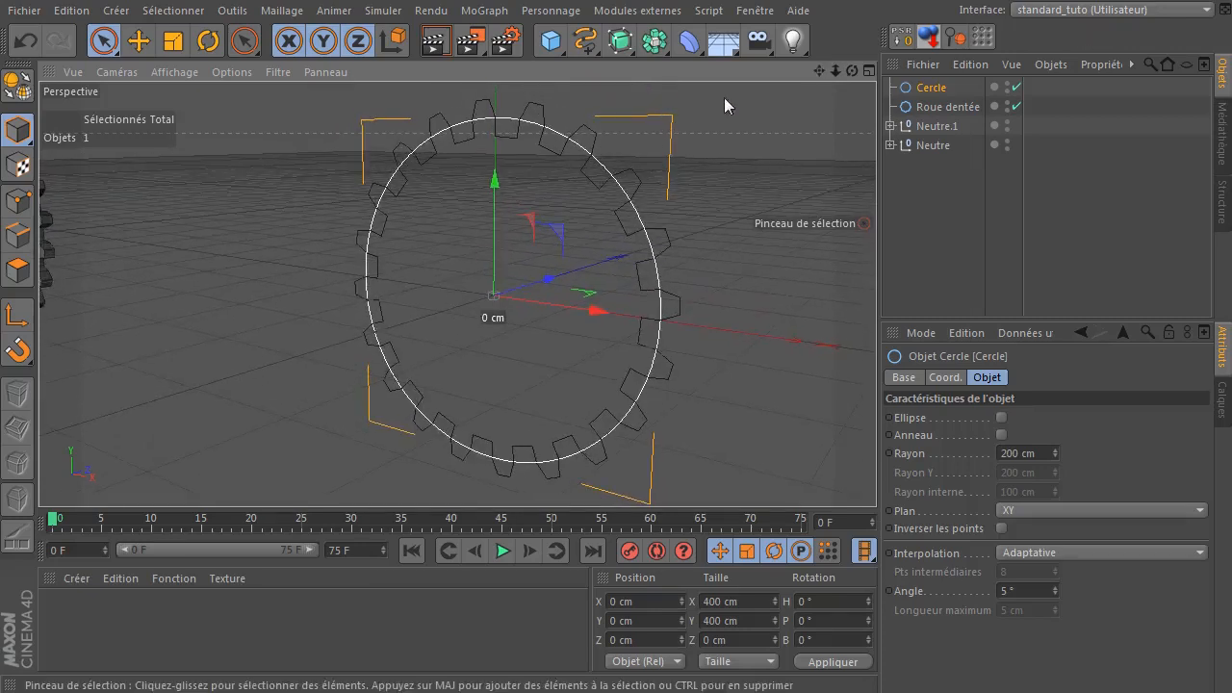
drag(836, 73, 783, 96)
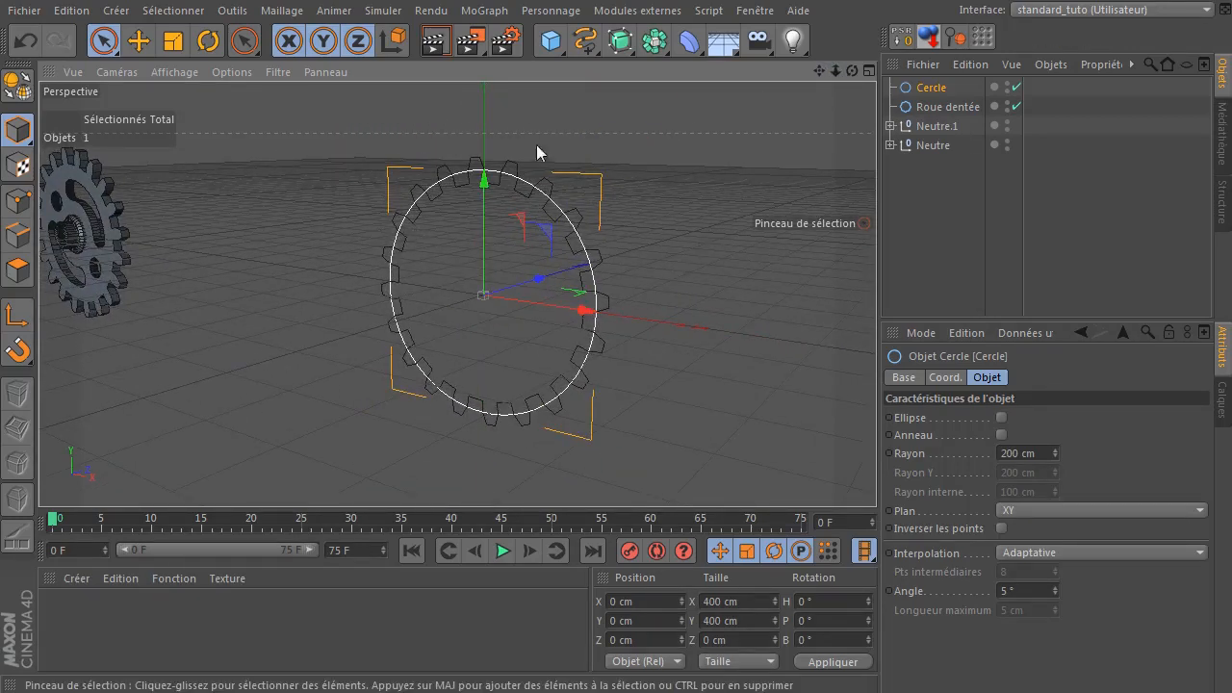
click(1070, 510)
click(1056, 563)
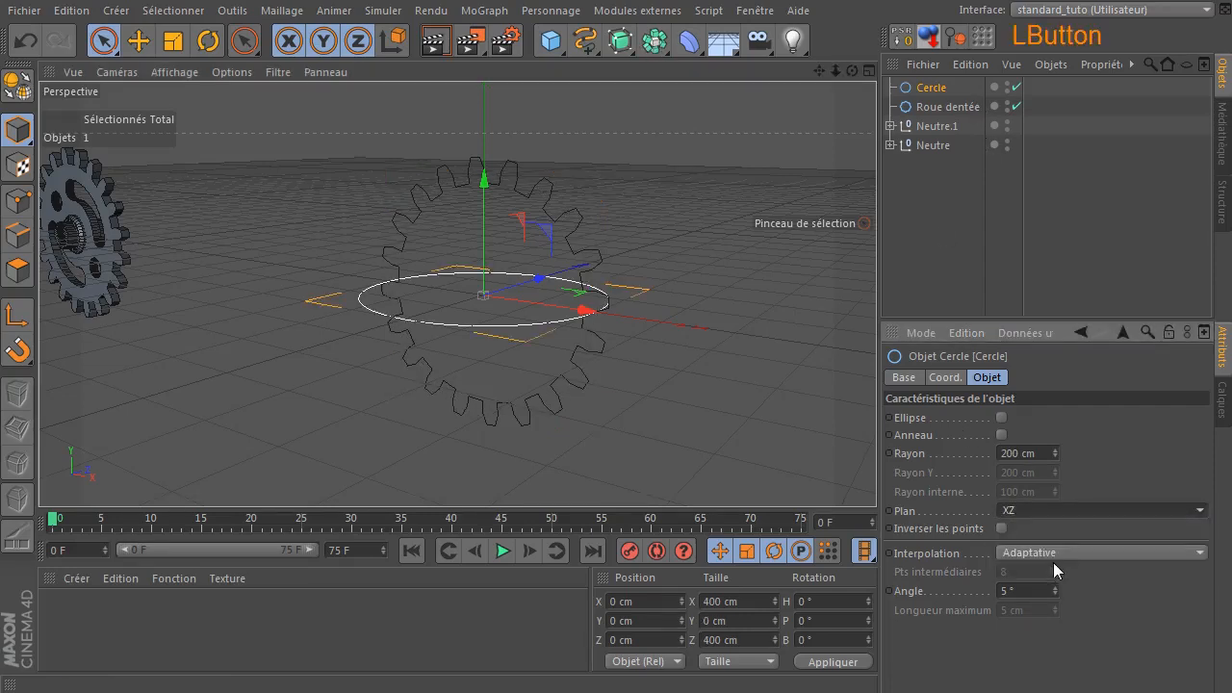
- Nest the circle in a new Répartition object and rotate the array to a 90° pitch
drag(654, 40, 757, 59)
drag(925, 104, 962, 89)
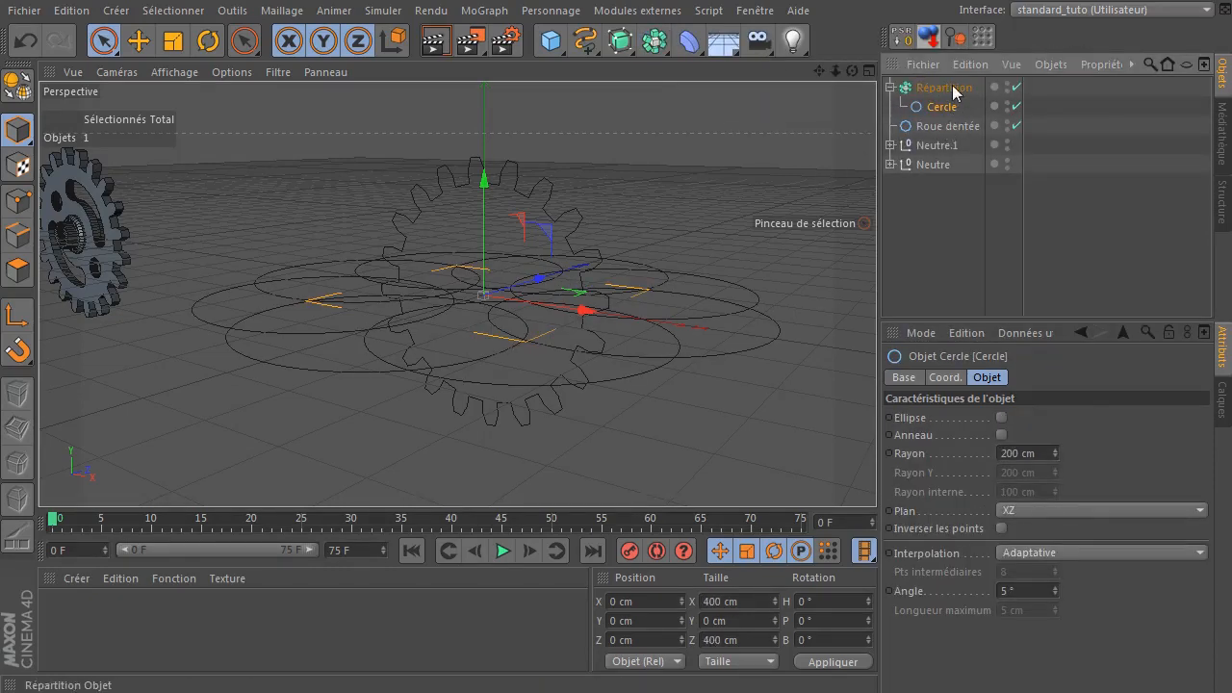
click(952, 87)
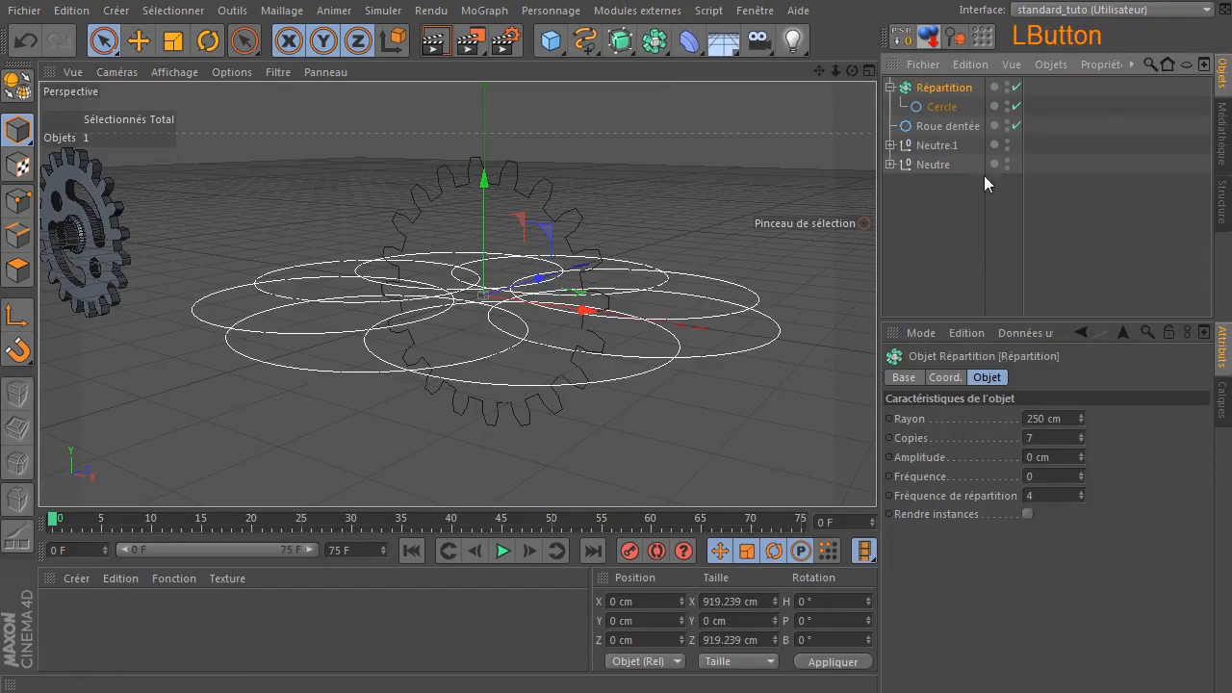
click(208, 41)
shift+drag(451, 254, 450, 360)
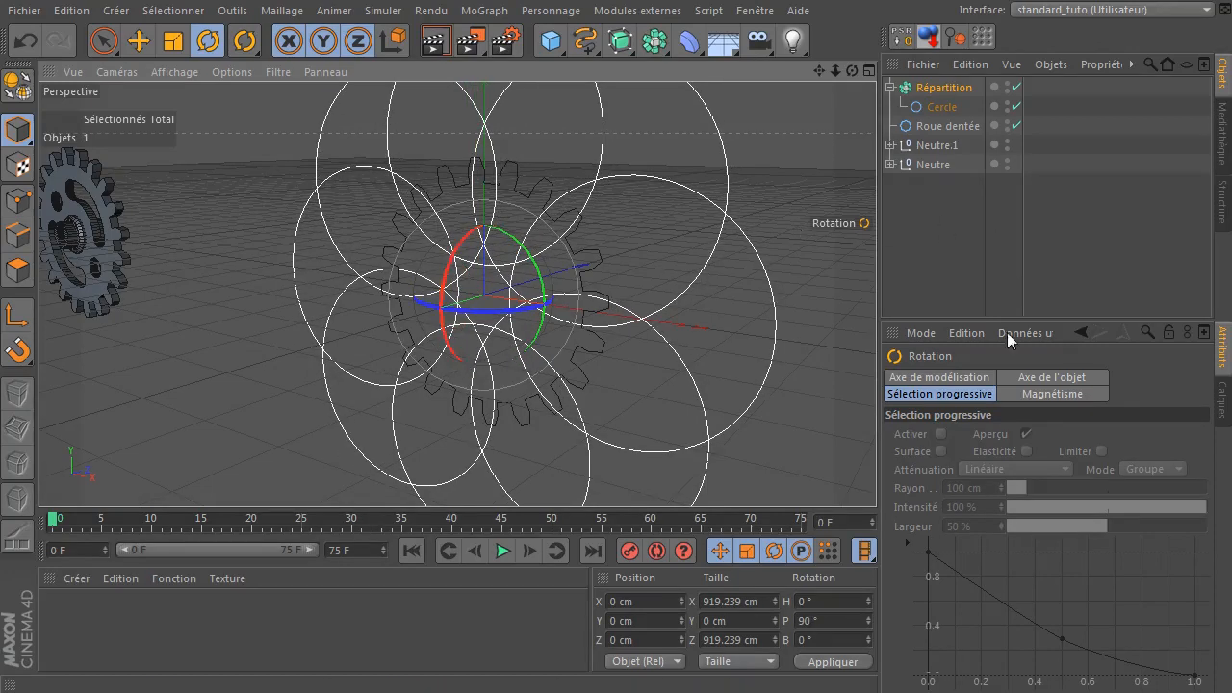
- Set the circle's radius to 45 cm and the Répartition array's radius to 102 cm
click(925, 108)
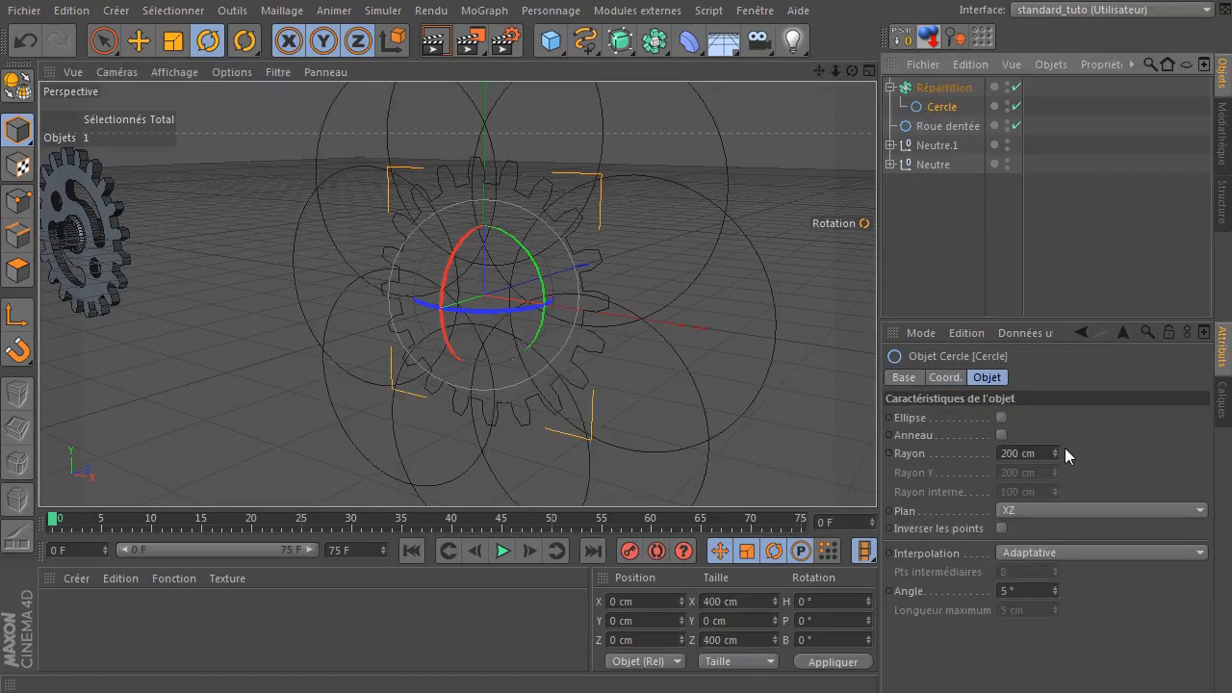
drag(1055, 449, 927, 602)
click(932, 88)
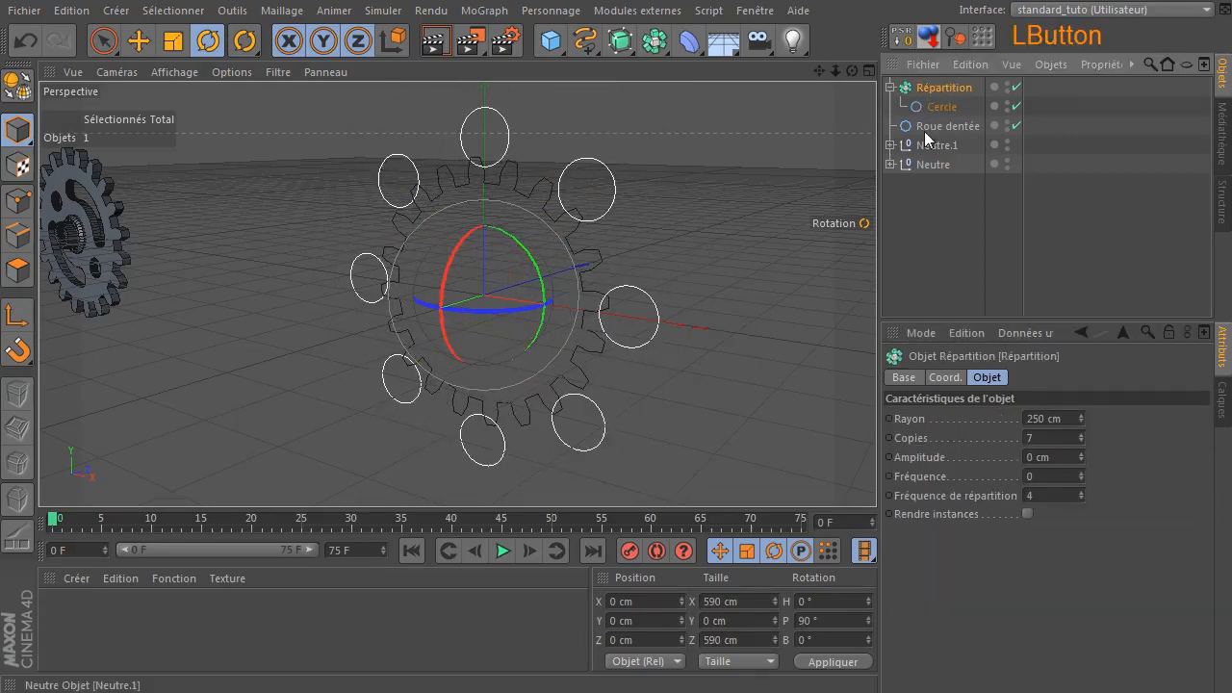
drag(1080, 419, 934, 558)
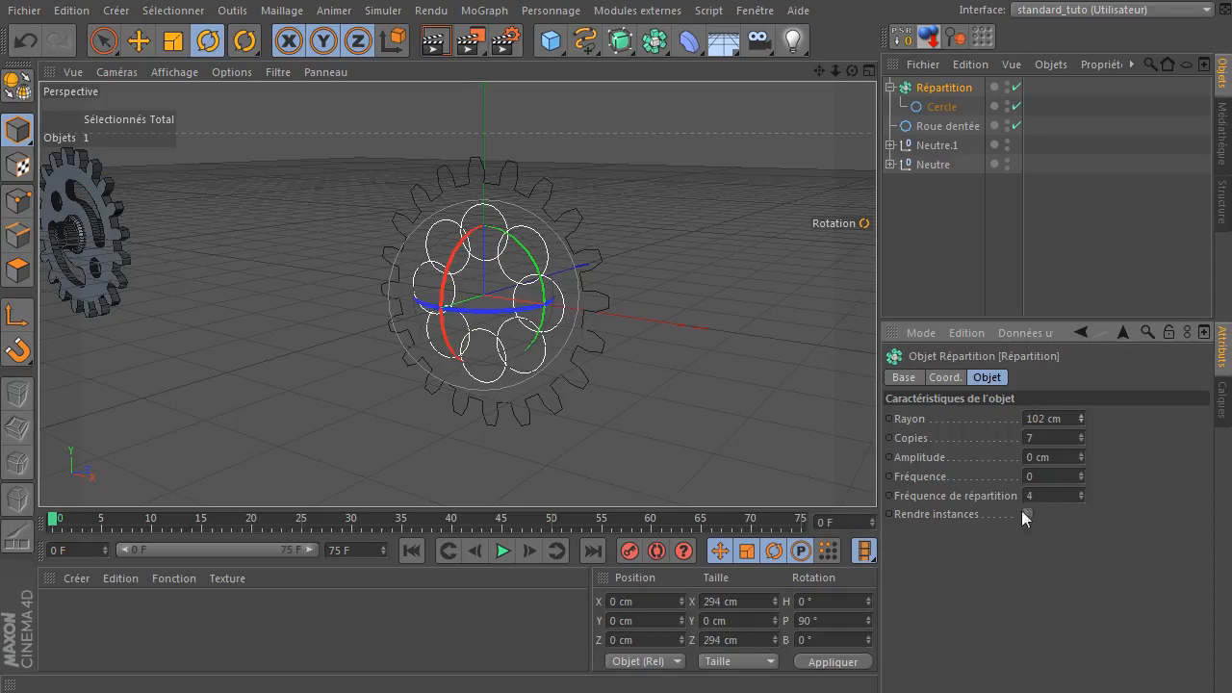
- Set the number of copies in the Répartition array to 4
click(1079, 442)
click(1079, 441)
click(1079, 442)
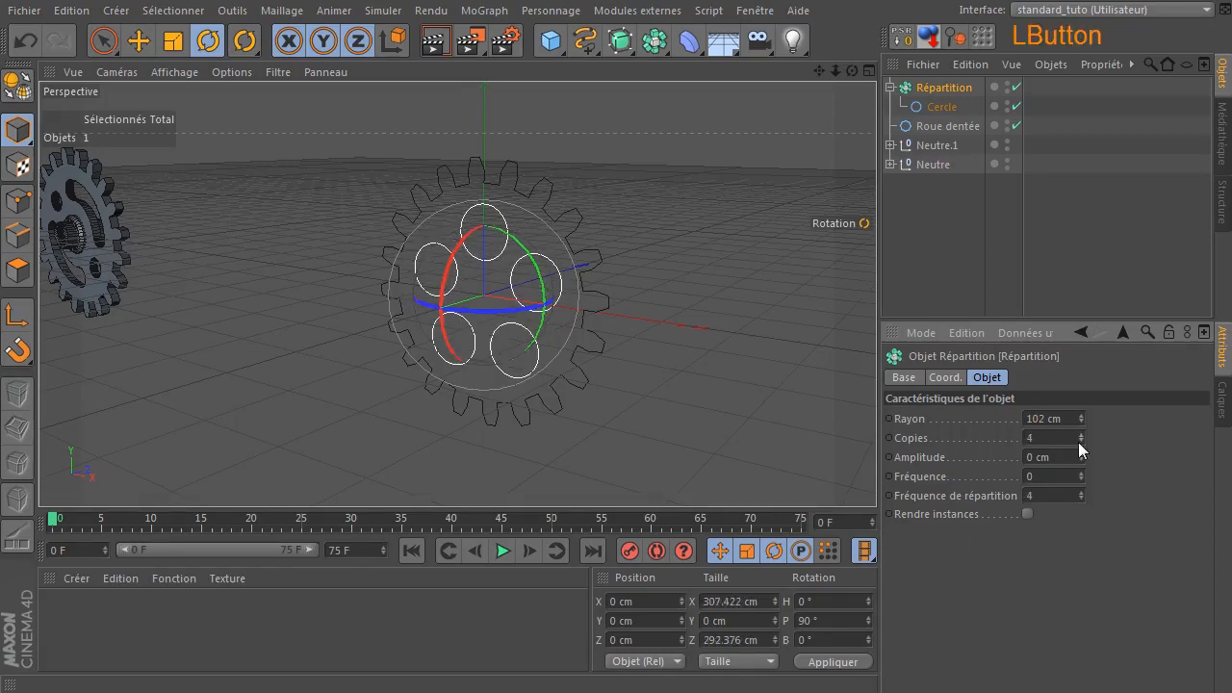
click(1079, 442)
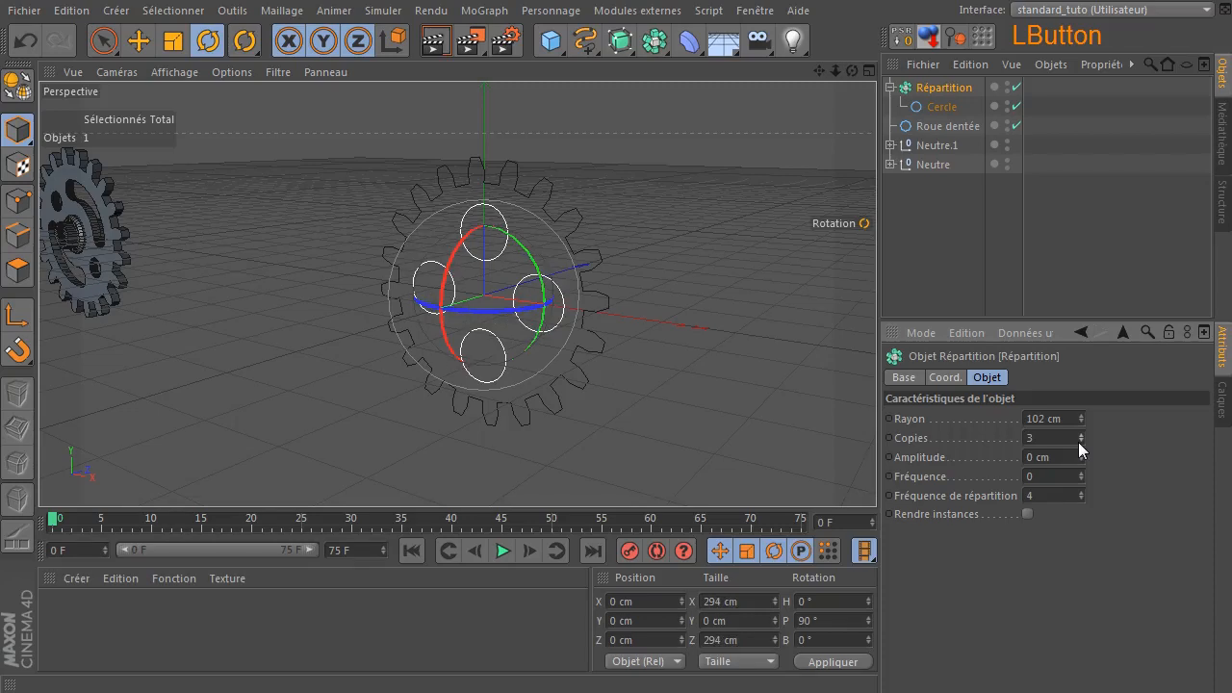
click(1081, 434)
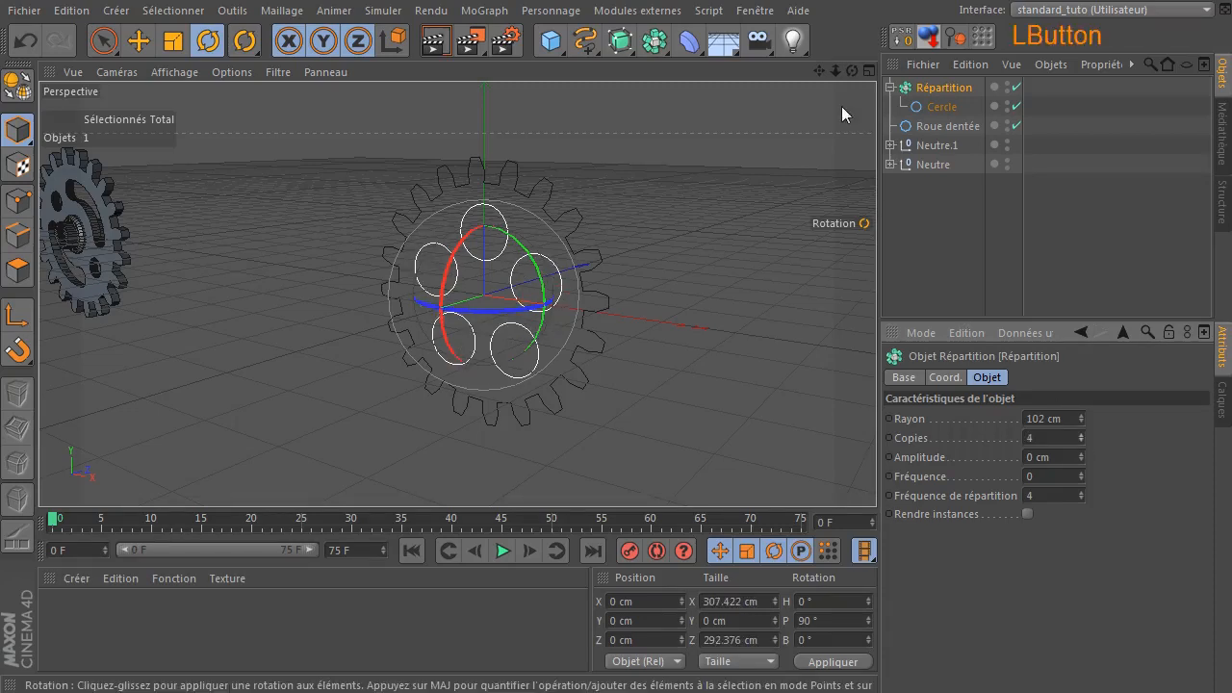
- Set the arrayed circle's radius to 40 cm and deselect it
click(942, 107)
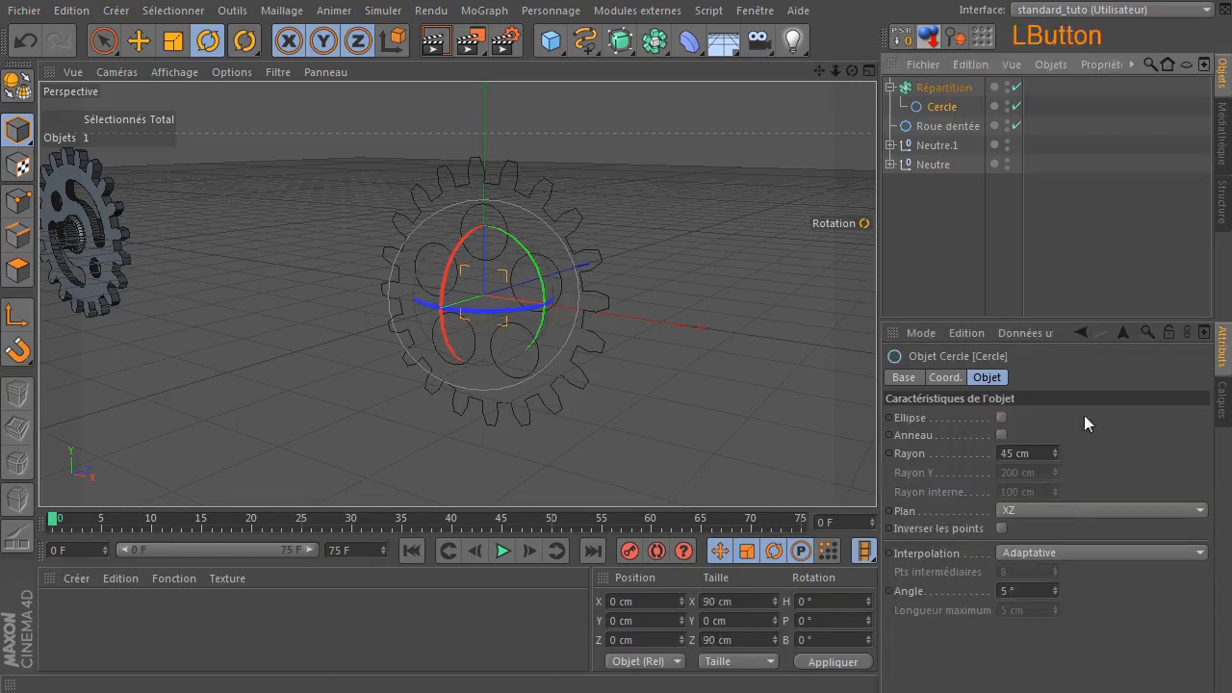
click(1055, 456)
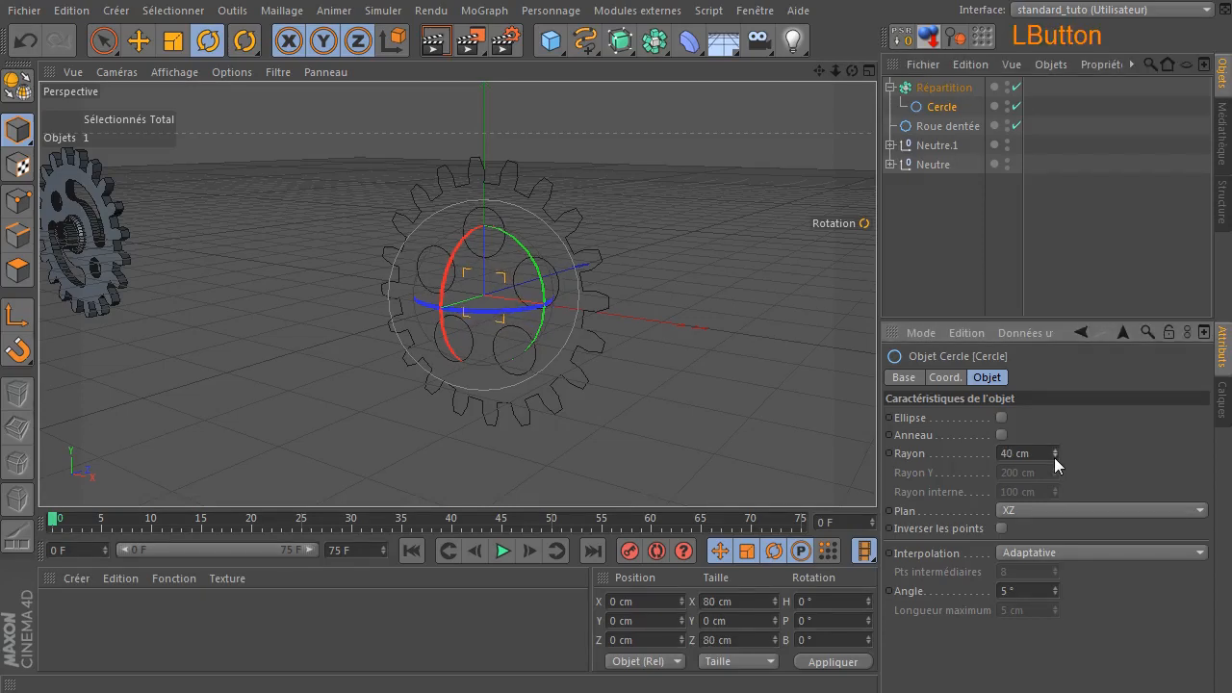
scroll(494, 295, up, 6)
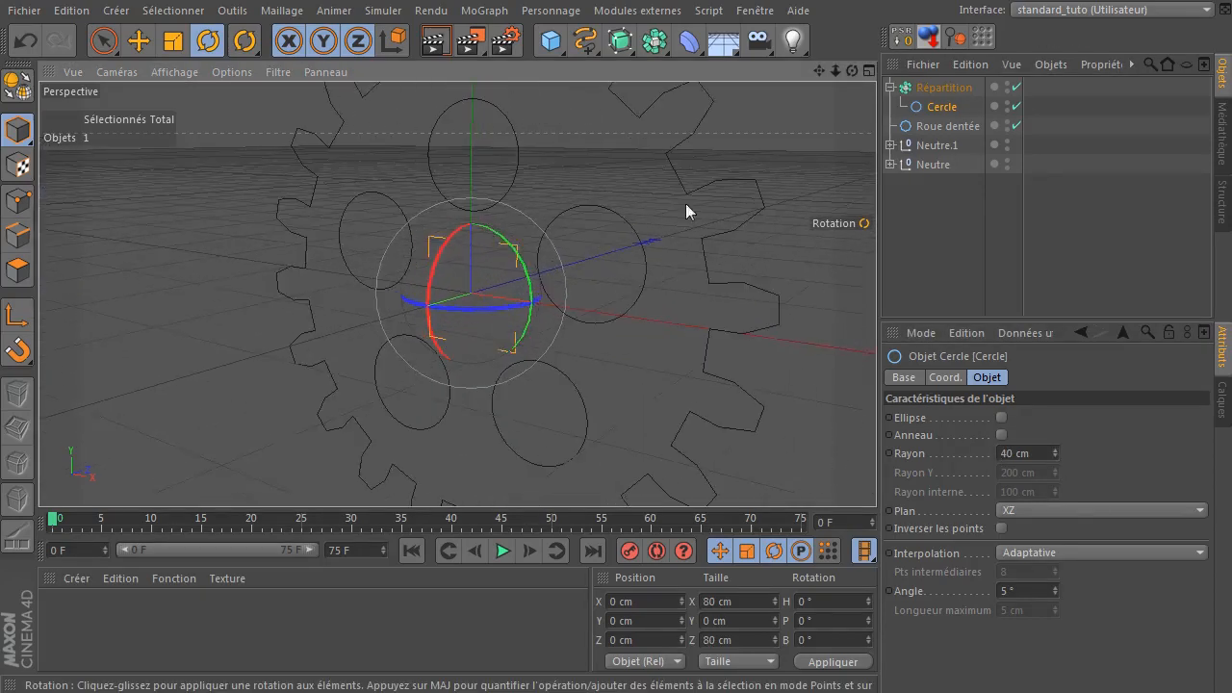
mouse_move(852, 70)
mouse_down()
mouse_move(813, 88)
mouse_move(606, 76)
mouse_move(782, 86)
mouse_move(840, 71)
mouse_up()
click(104, 41)
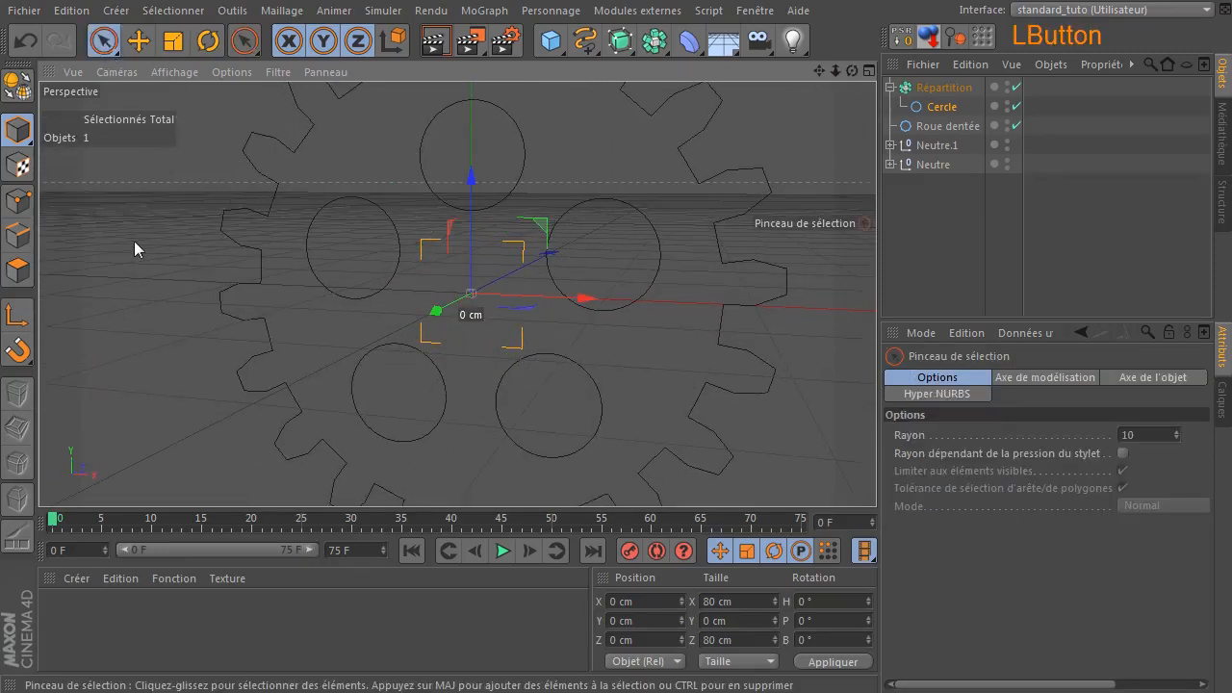
click(135, 241)
scroll(517, 449, down, 8)
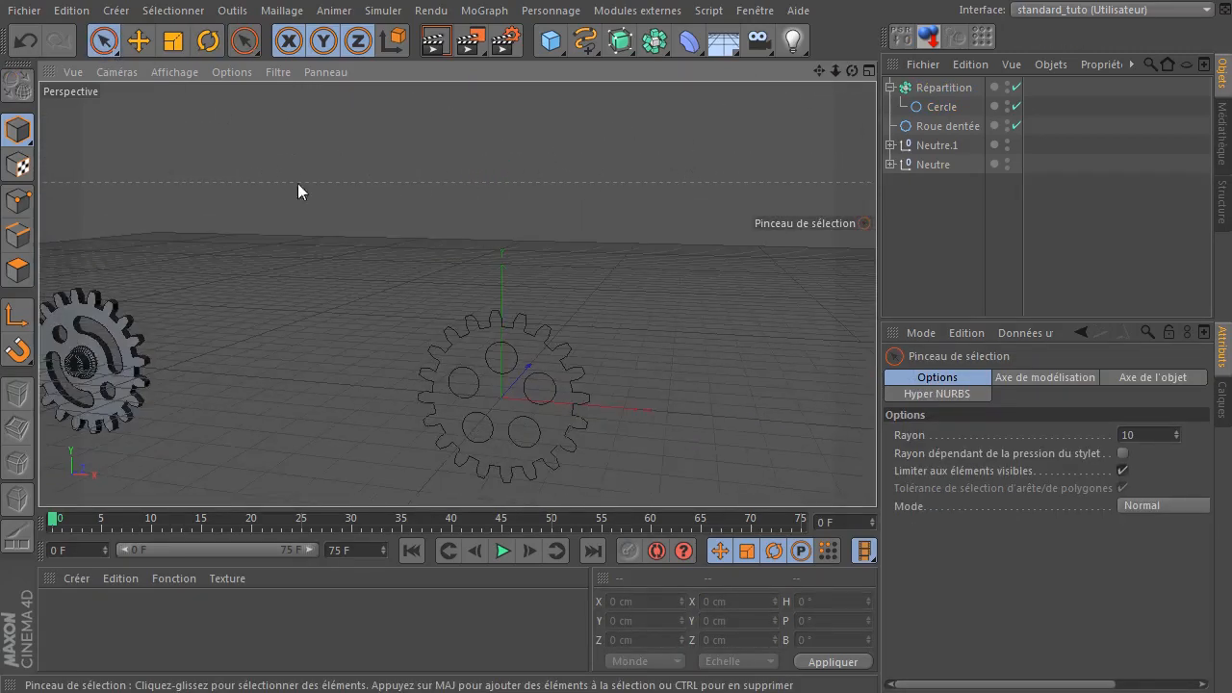
- Convert the circle into an editable spline and disable the Répartition array
drag(819, 71, 1060, 132)
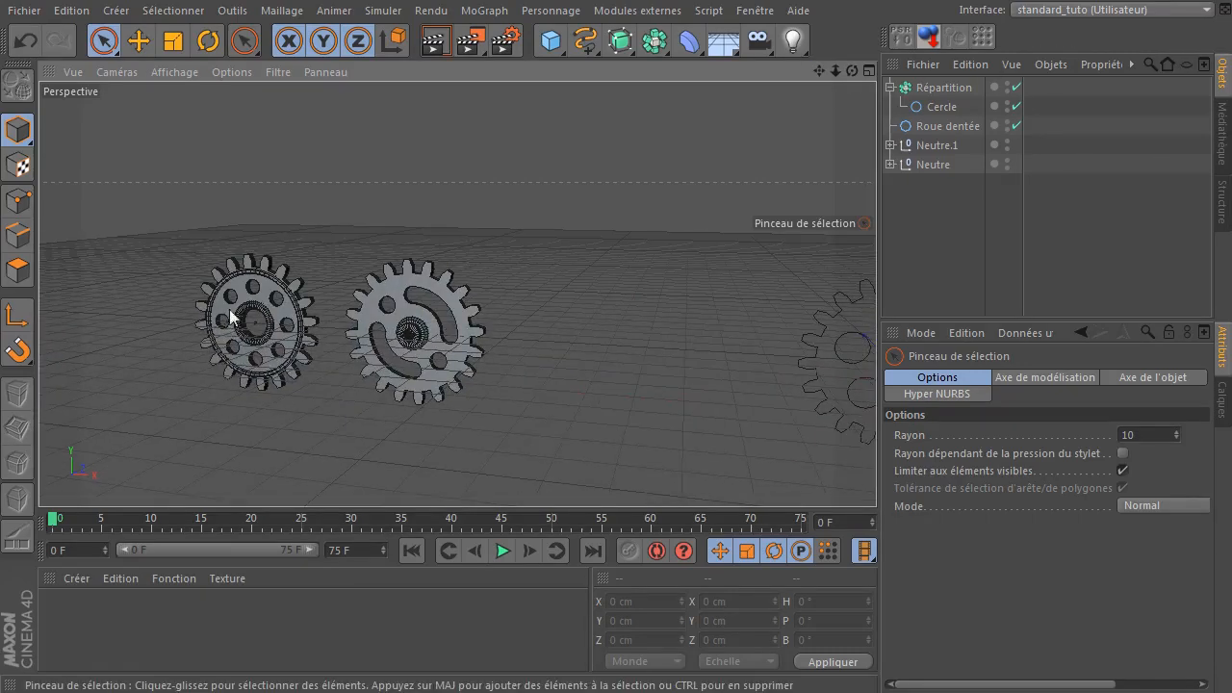
drag(812, 72, 572, 375)
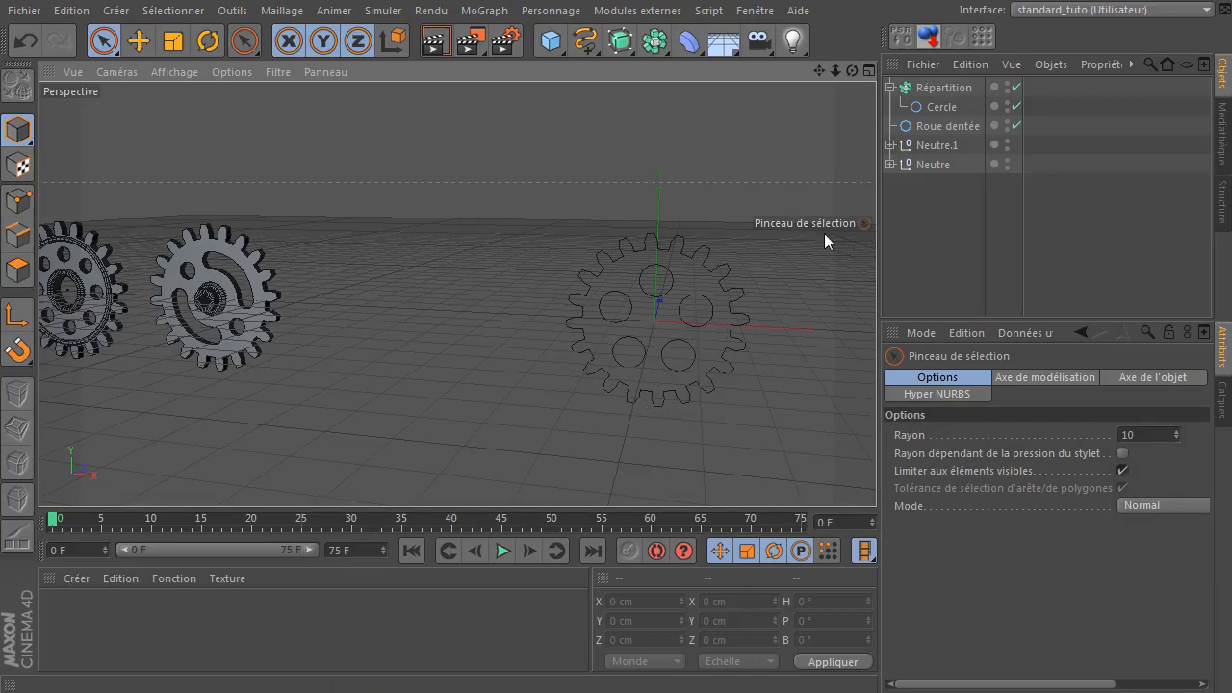
click(940, 107)
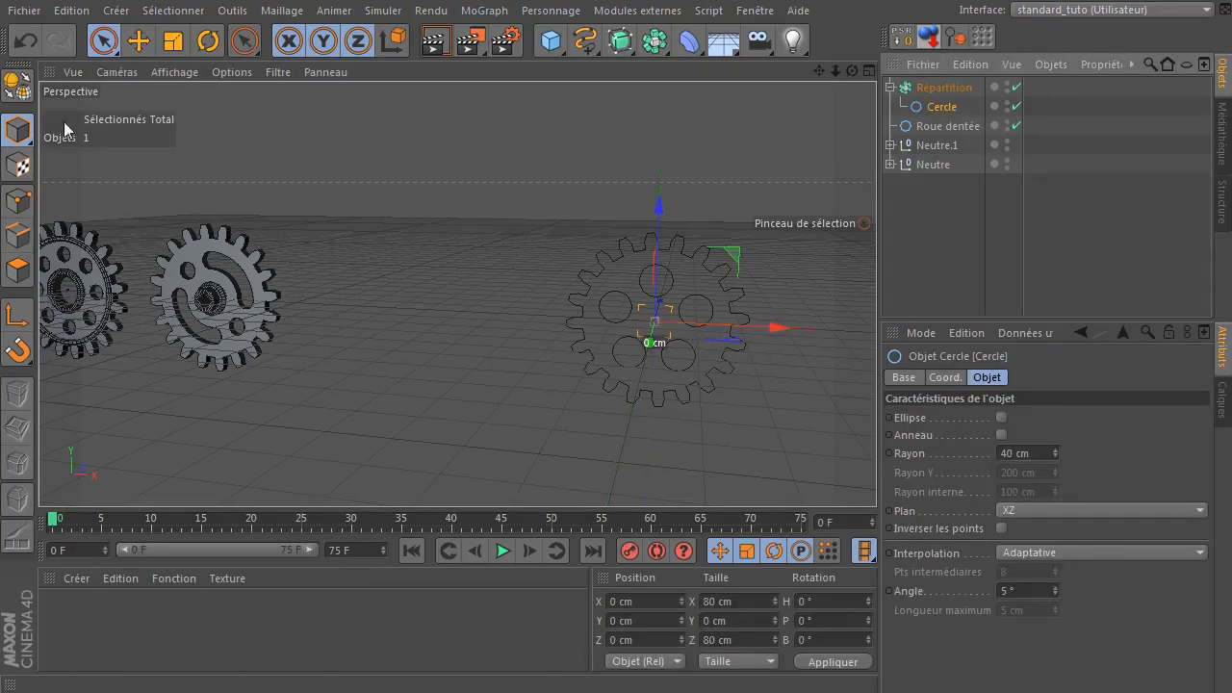
click(19, 91)
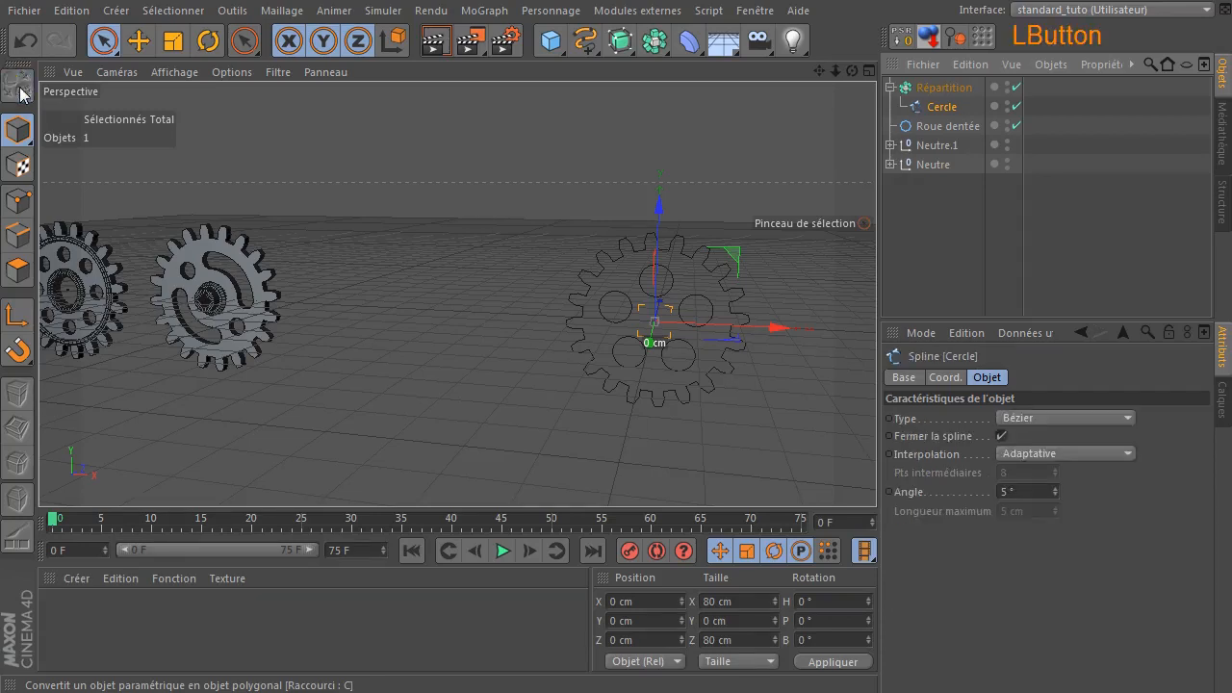
click(1015, 88)
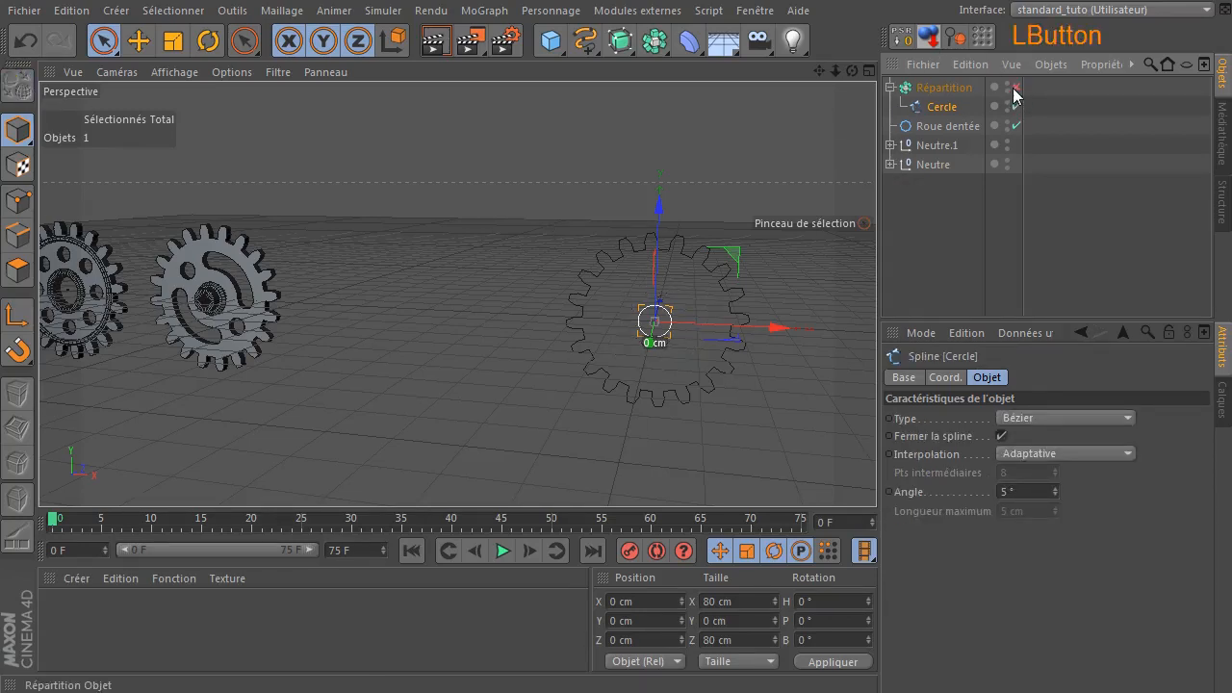
- Pull the circle spline's lowest point down to about Z -82 cm, making a teardrop, and re-enable the Répartition array
click(28, 201)
scroll(645, 390, up, 3)
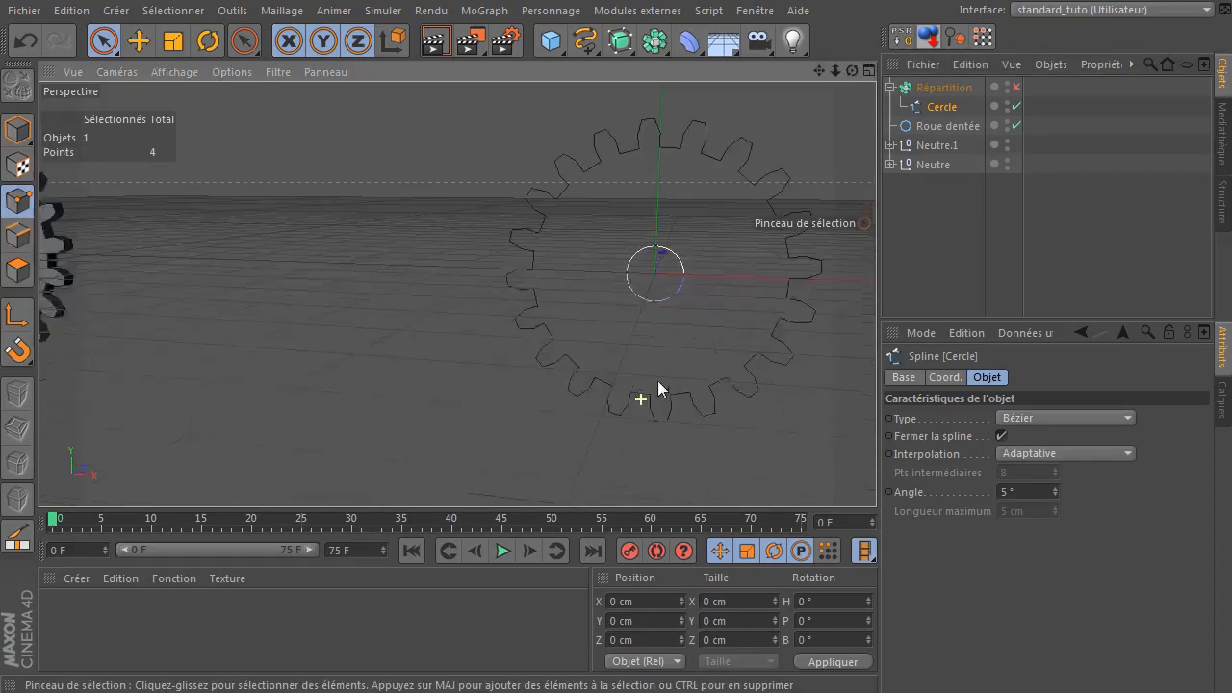
middle_click(616, 385)
middle_click(577, 390)
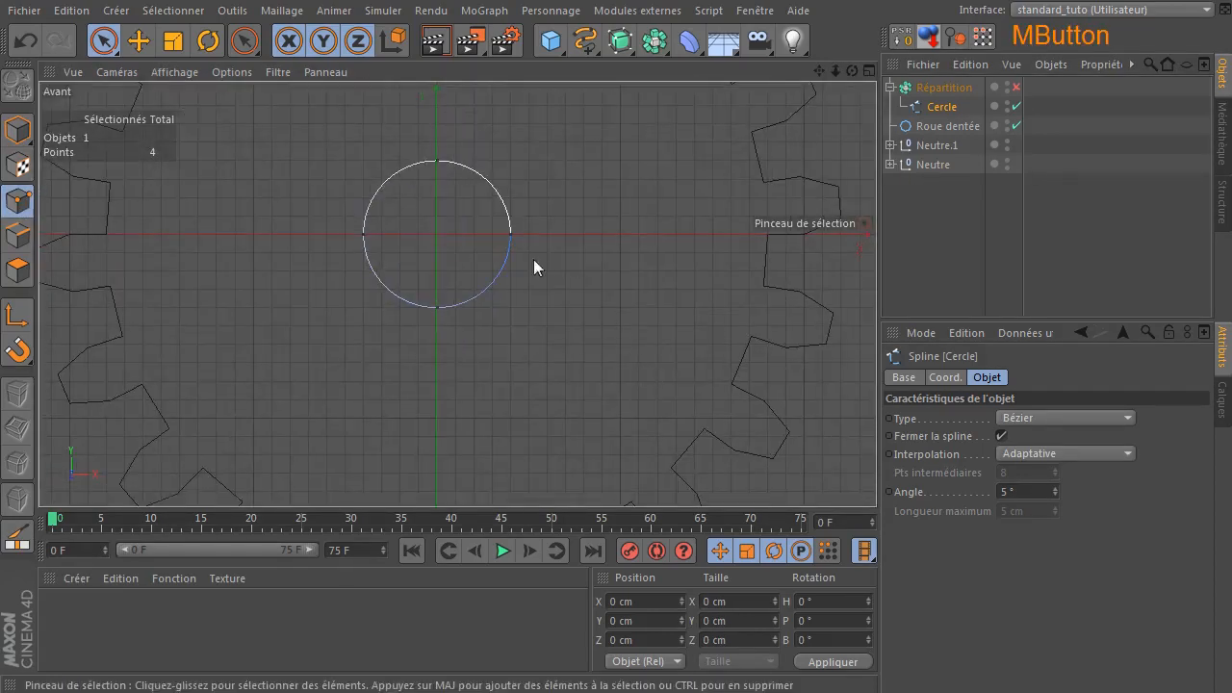
scroll(529, 308, down, 3)
click(476, 355)
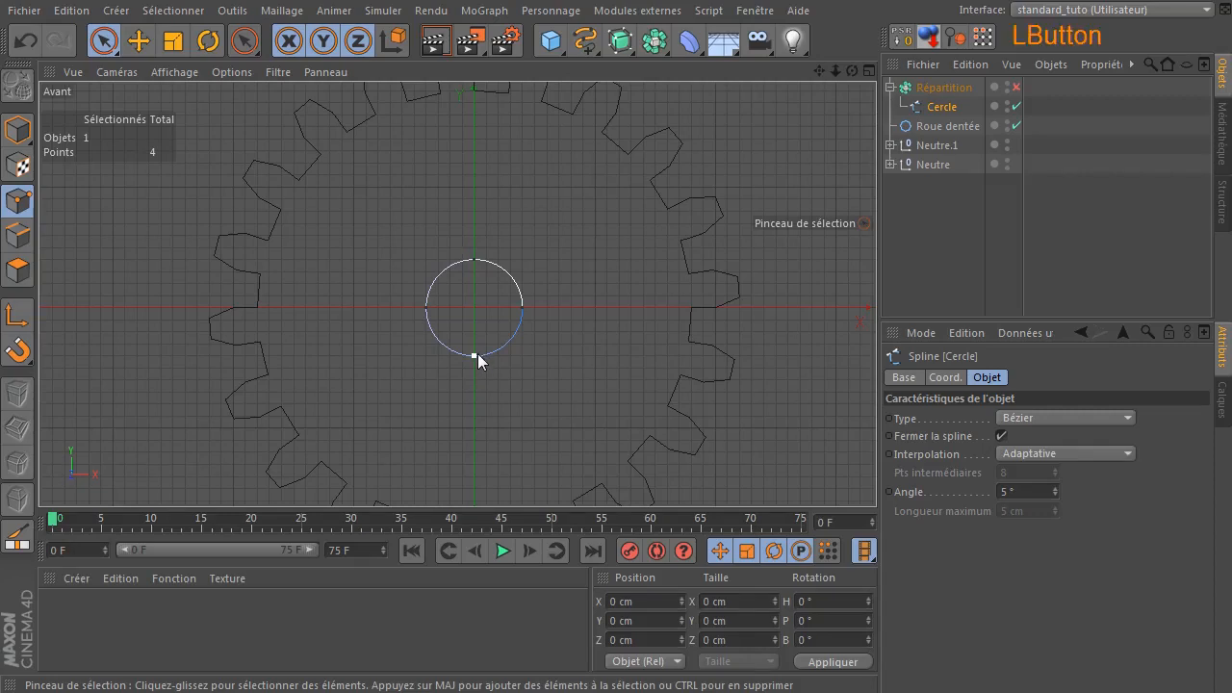
drag(472, 240, 483, 297)
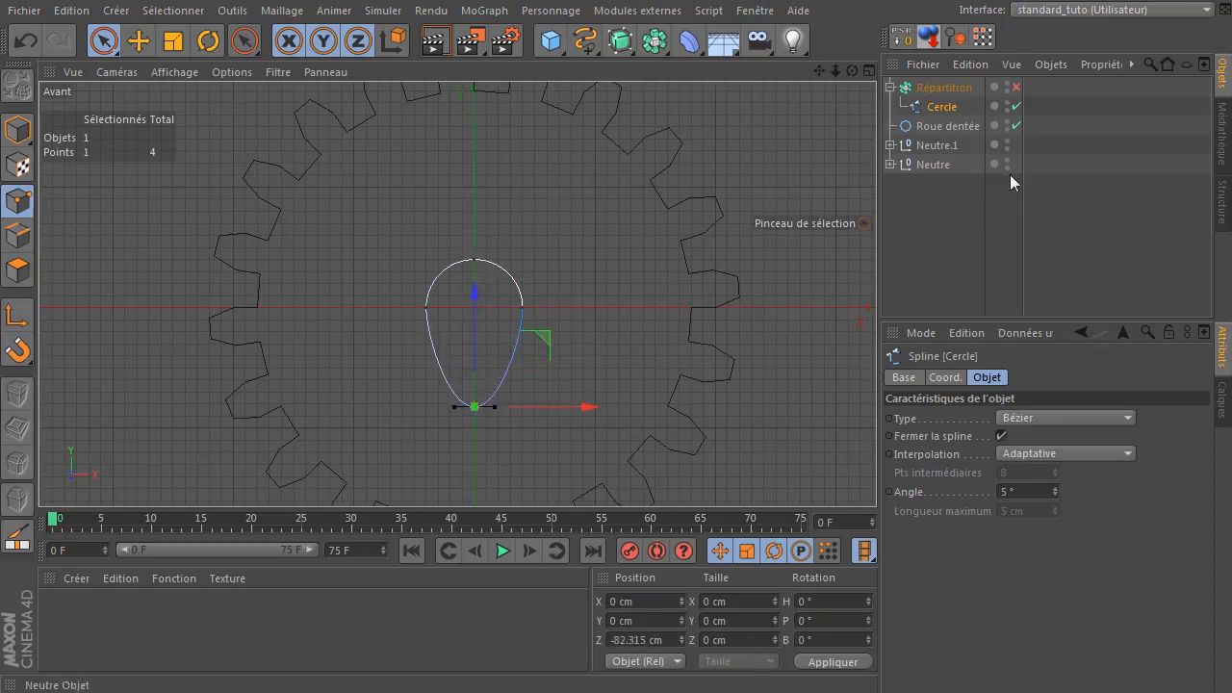
click(1016, 88)
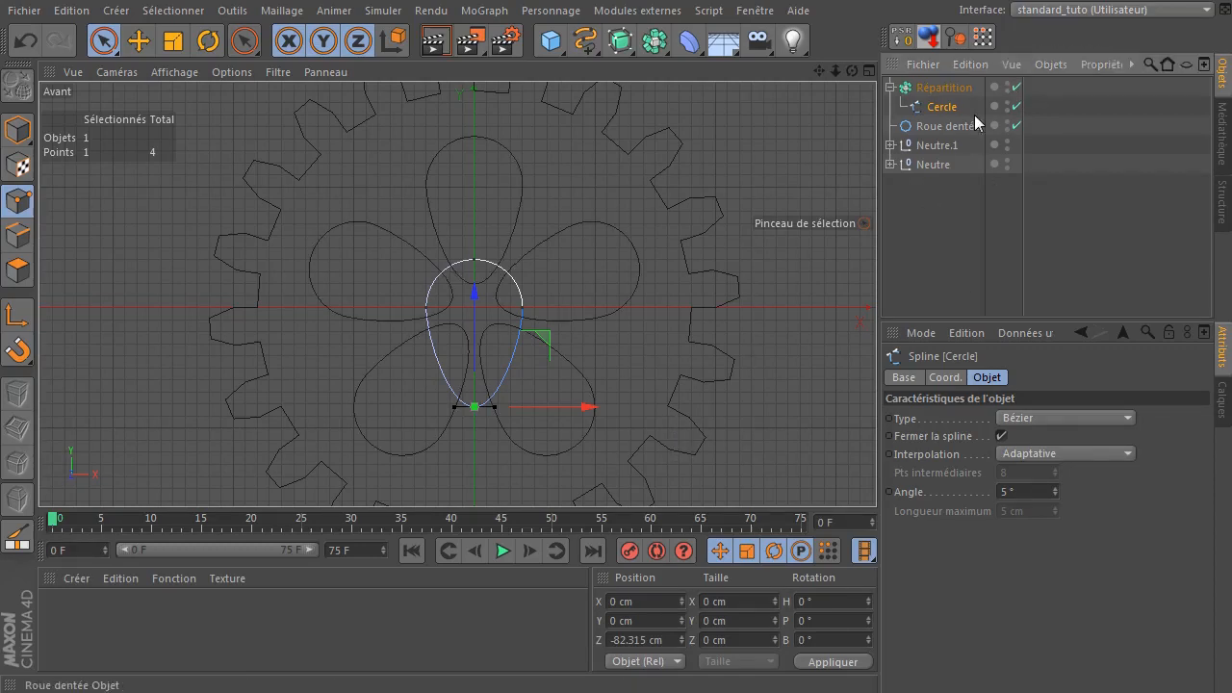
- Set the Répartition array's radius to 122 cm, try 5 and 3 copies, settle on 4 copies, and deselect the array
click(945, 88)
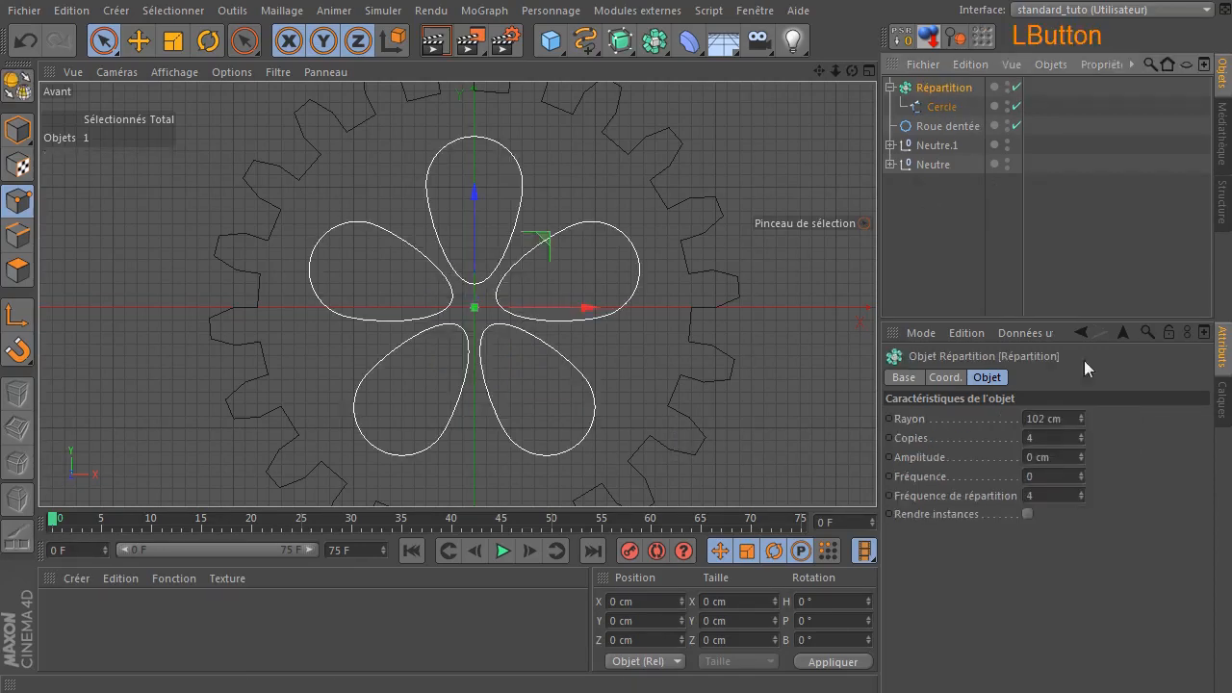
drag(1083, 416, 1079, 412)
click(1080, 434)
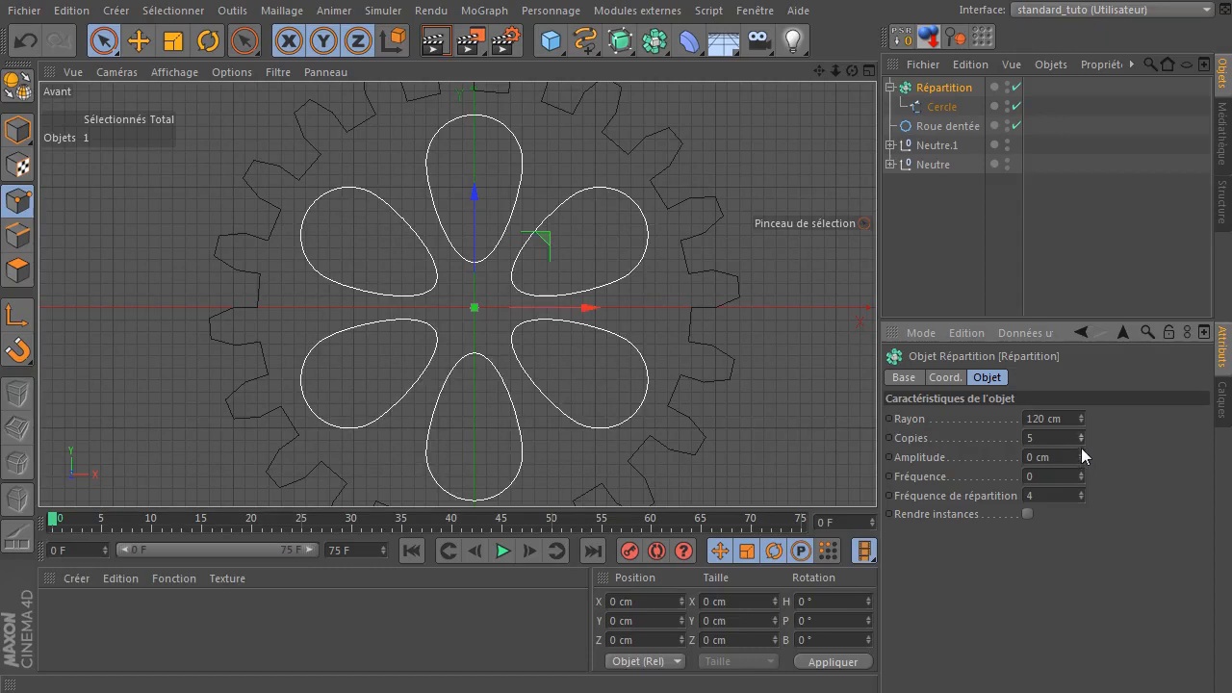
click(1083, 441)
click(1083, 441)
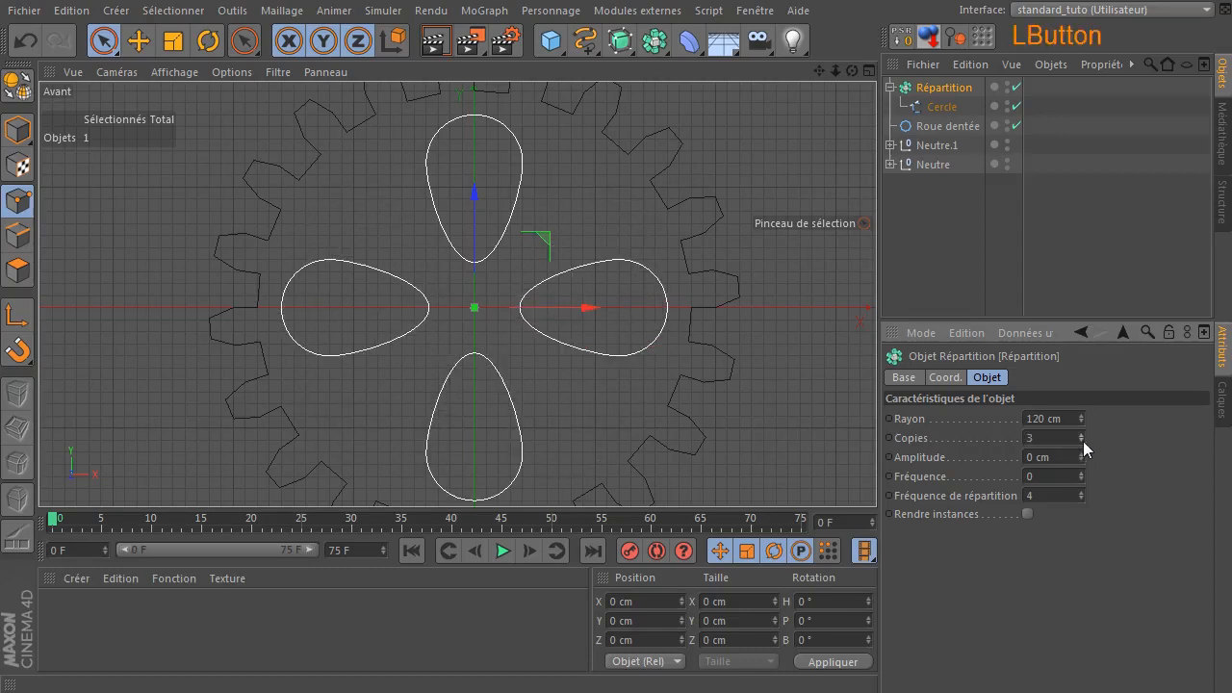
click(1082, 432)
click(1082, 433)
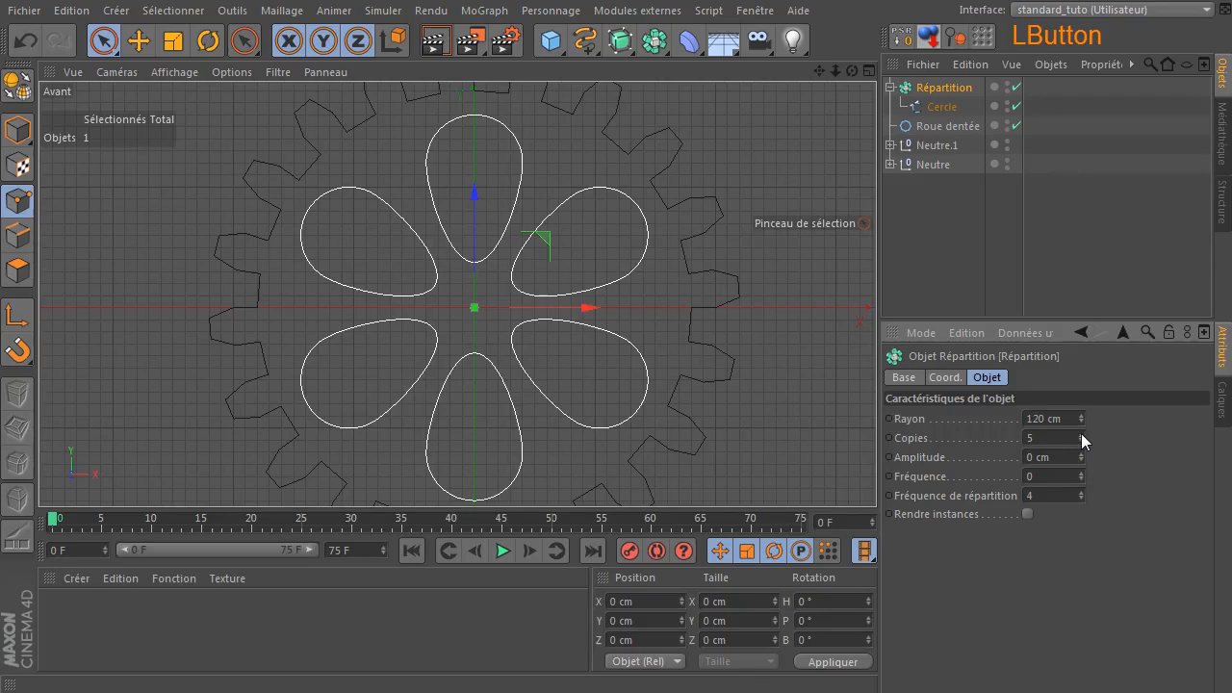
click(1080, 446)
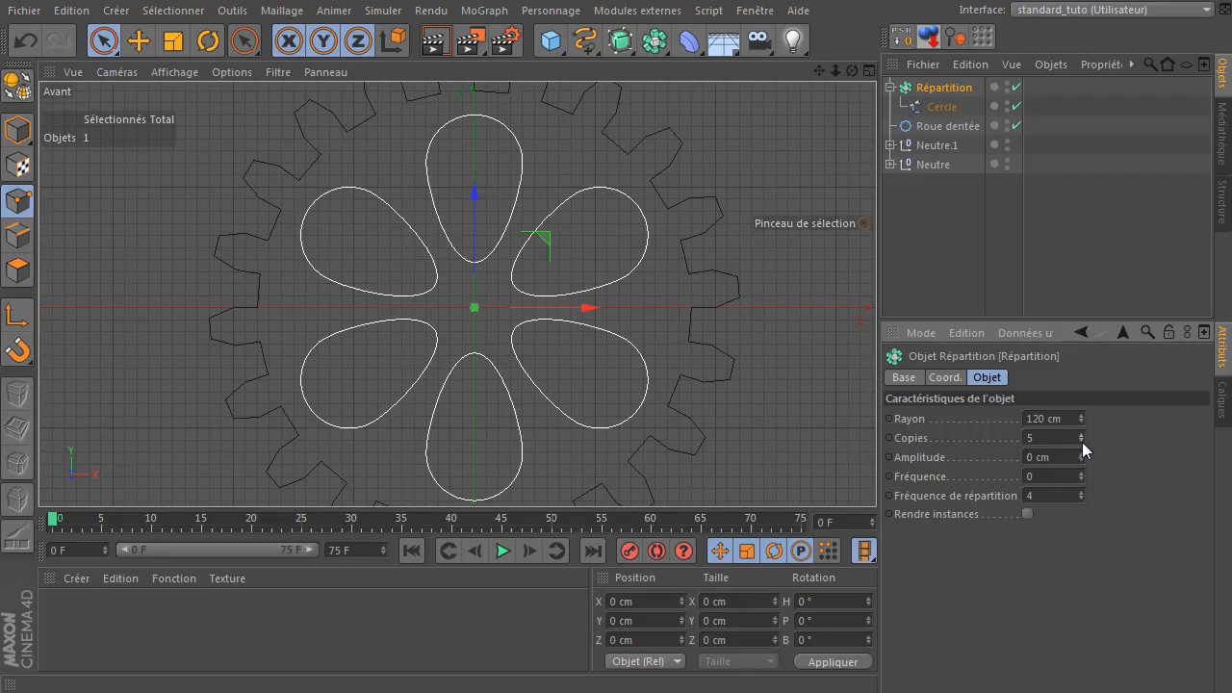
click(1082, 442)
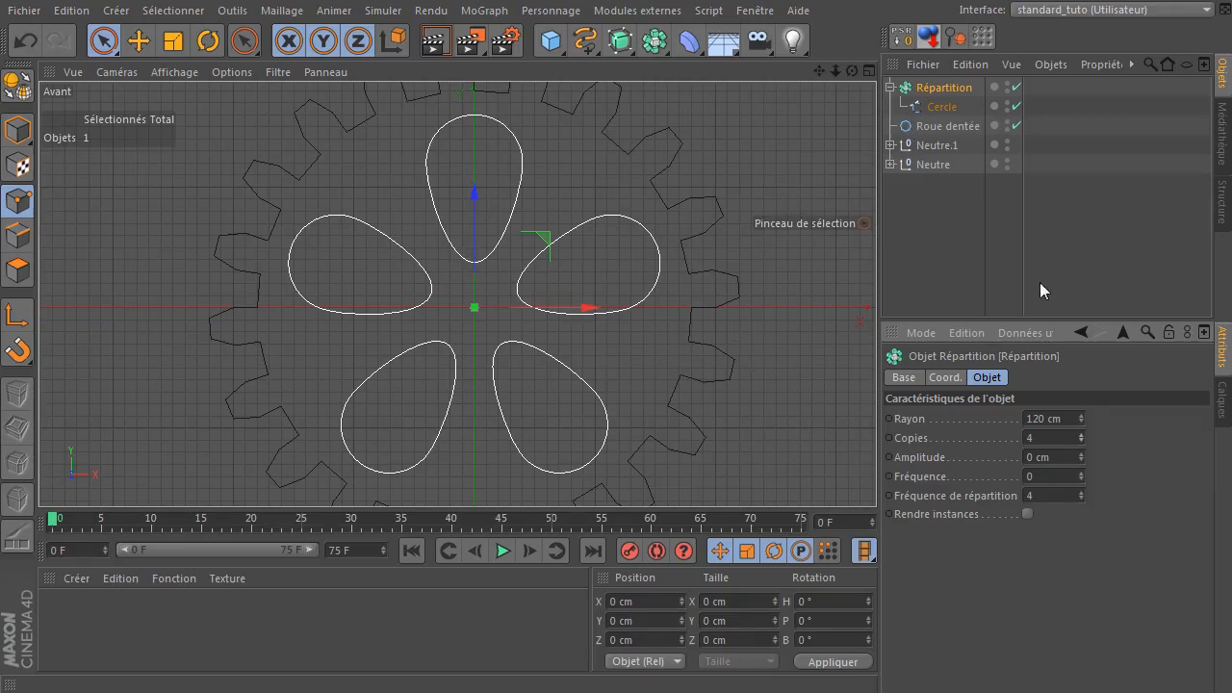
click(943, 87)
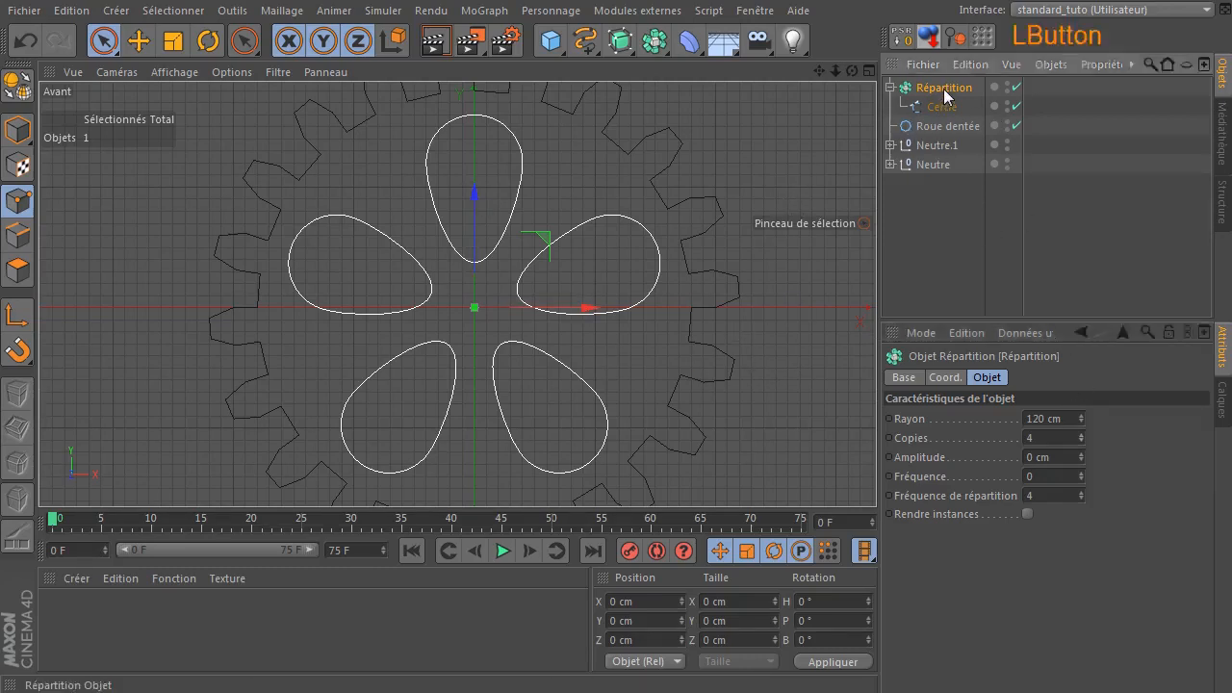
click(1078, 414)
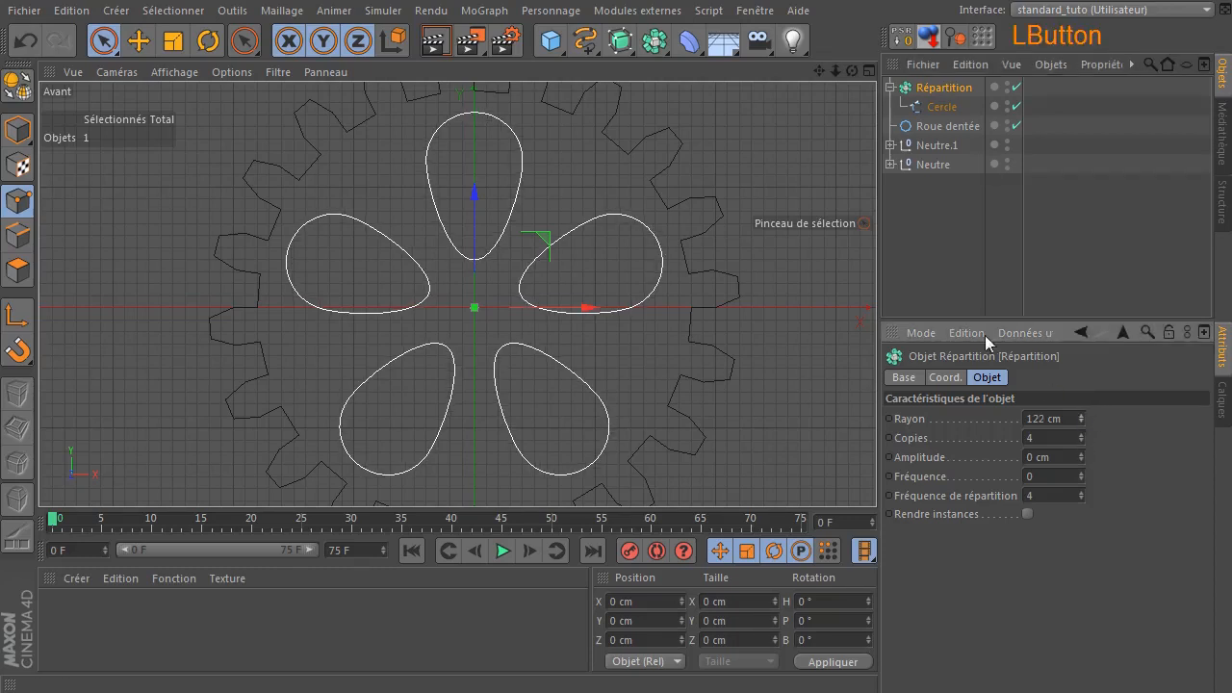
click(931, 236)
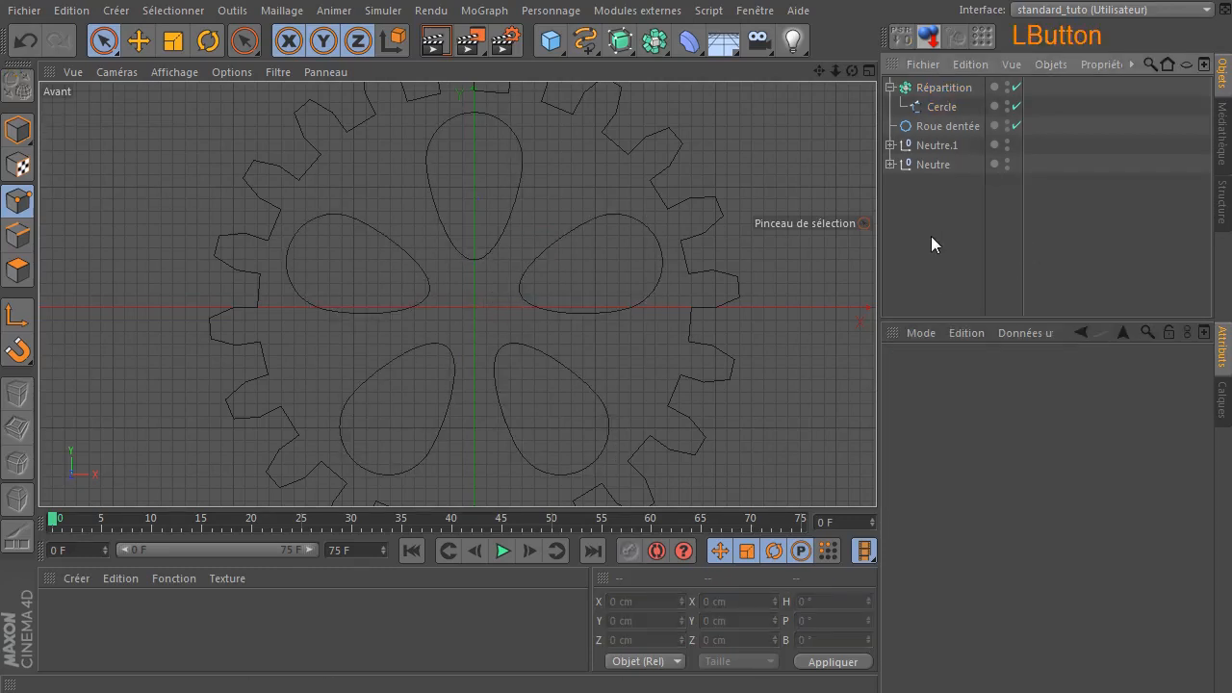
- Add a circle spline with a 21 cm radius at the gear's centre and deselect it
drag(584, 55, 784, 124)
drag(1055, 452, 899, 624)
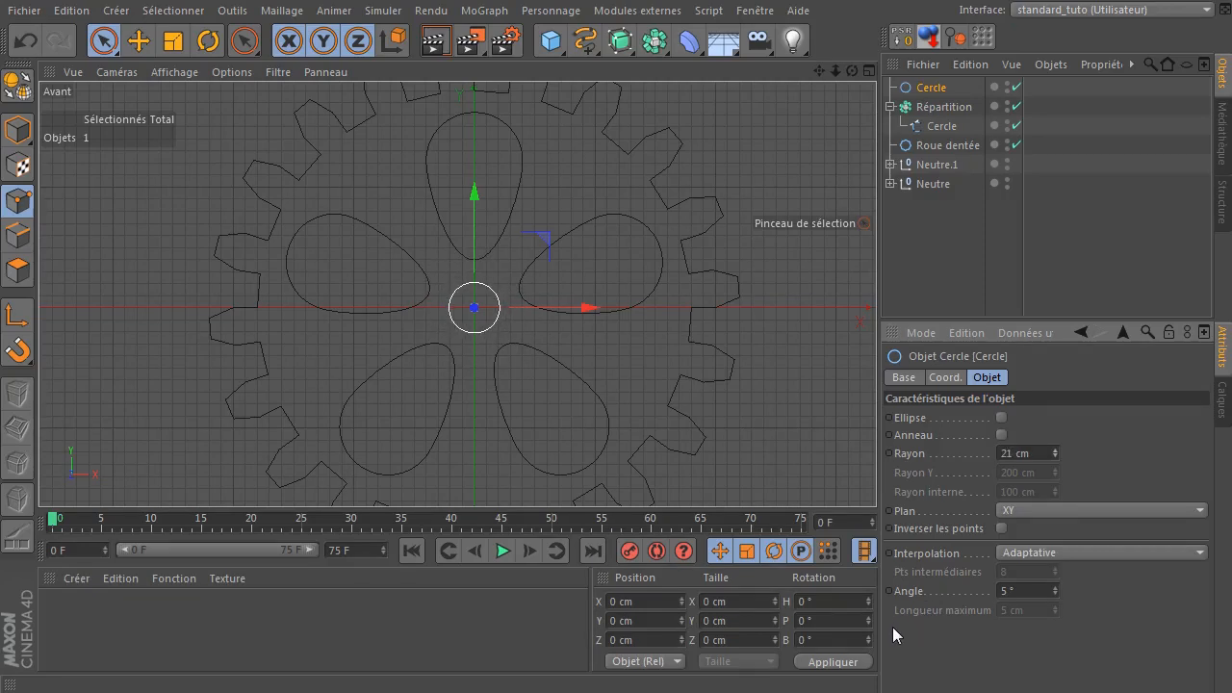
click(884, 273)
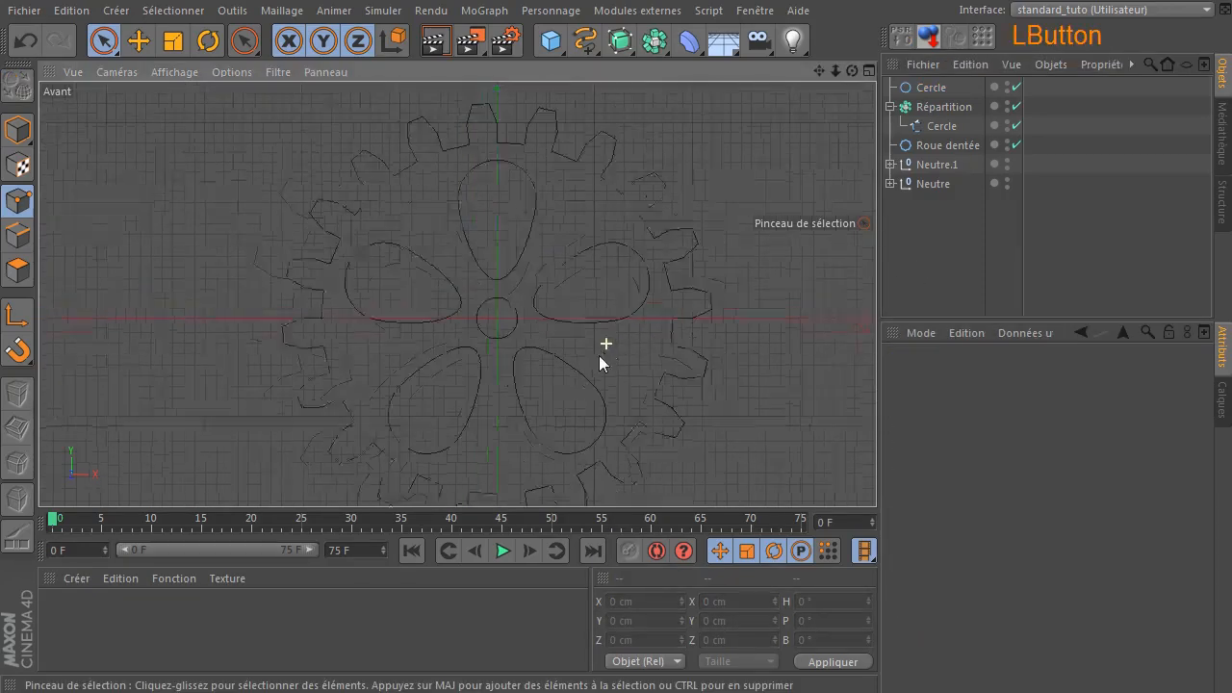
- Convert the Répartition array into editable splines in the perspective view and expand its hierarchy
scroll(592, 364, down, 4)
drag(819, 73, 769, 2)
middle_click(649, 244)
middle_click(306, 177)
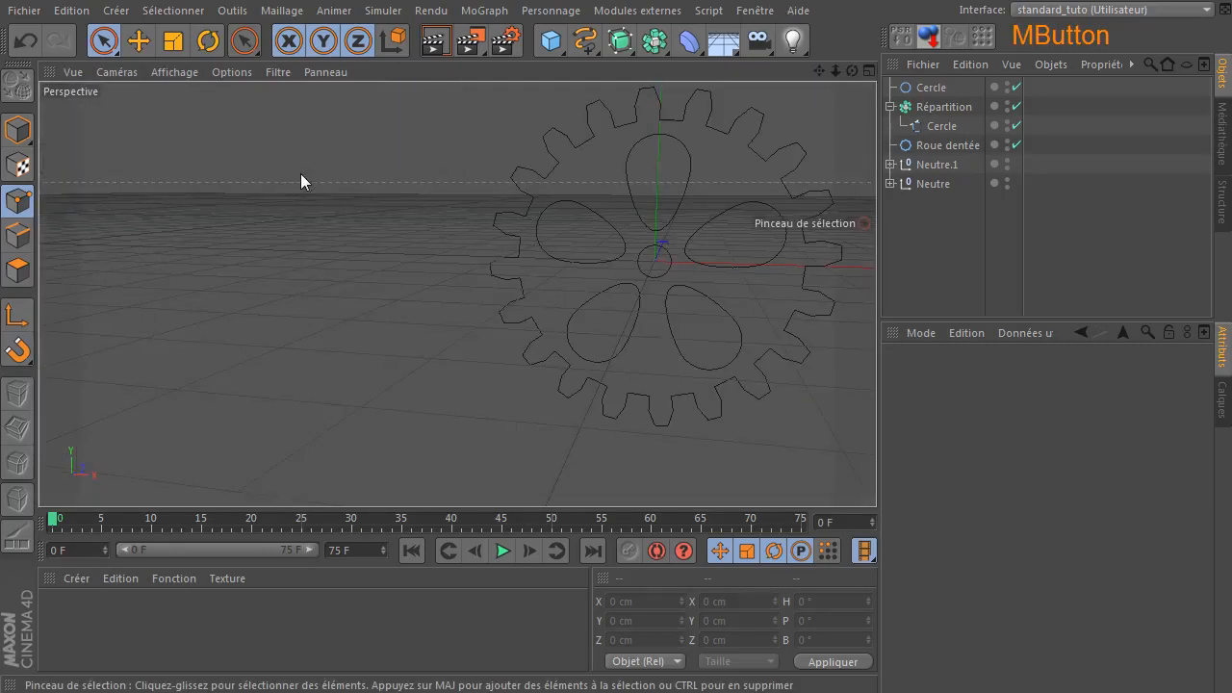
drag(821, 72, 666, 114)
click(939, 108)
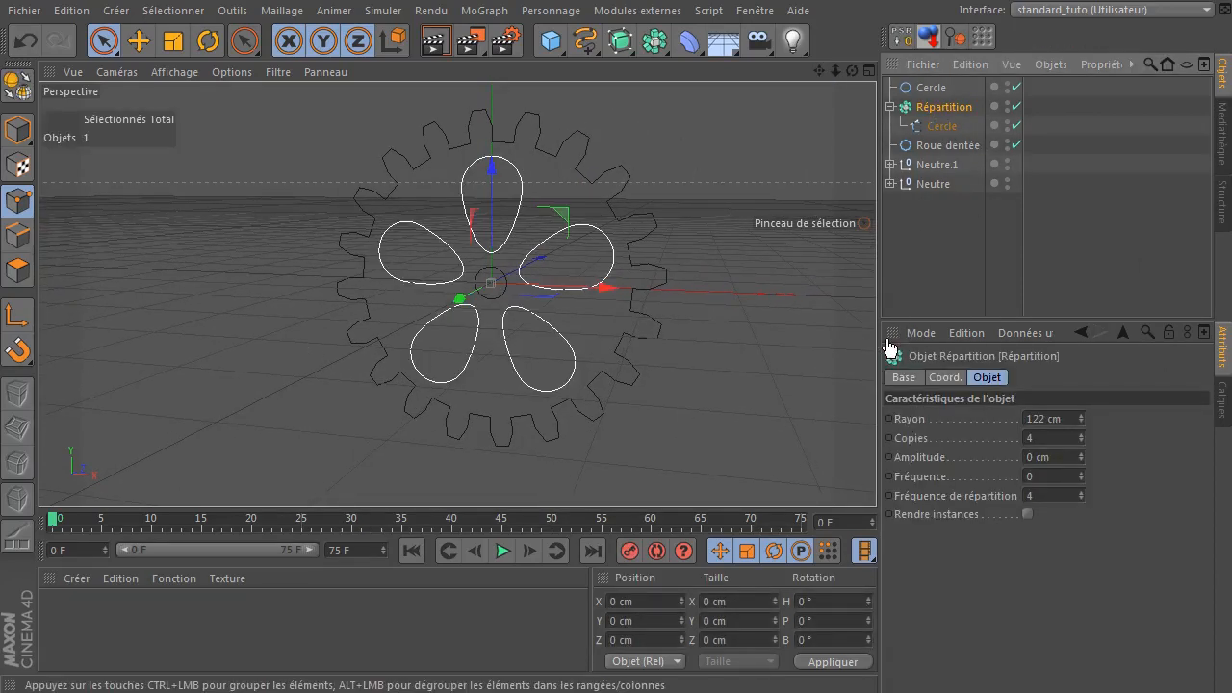
key(c)
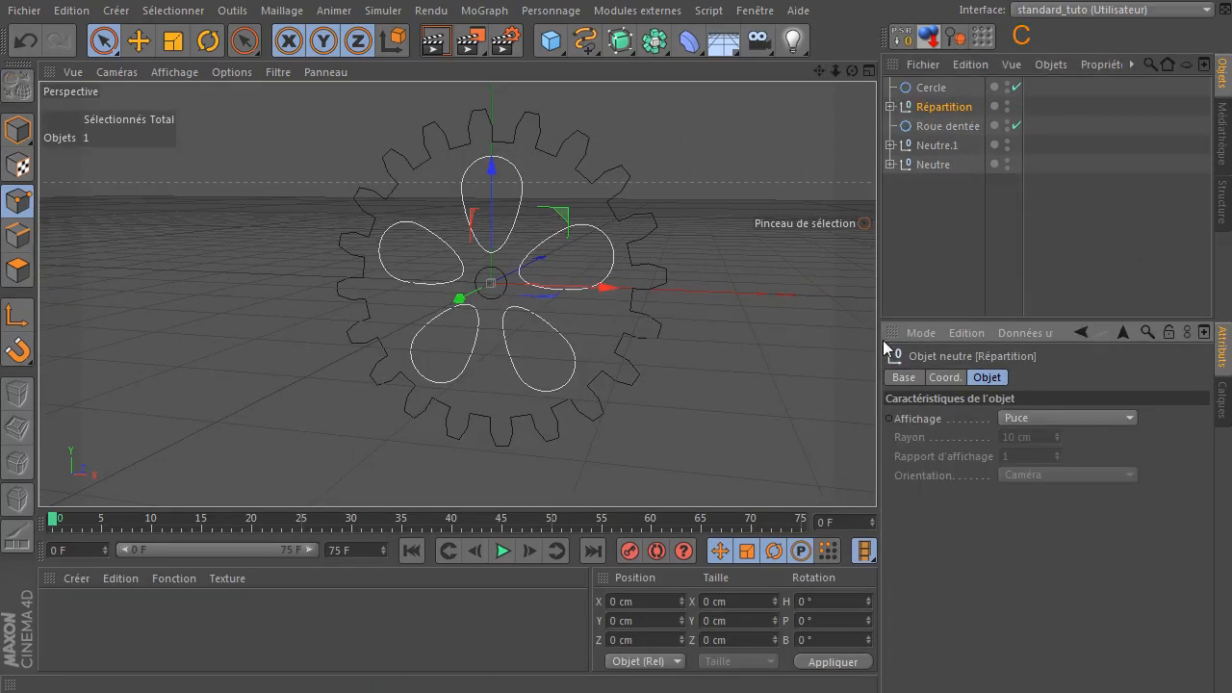
click(891, 107)
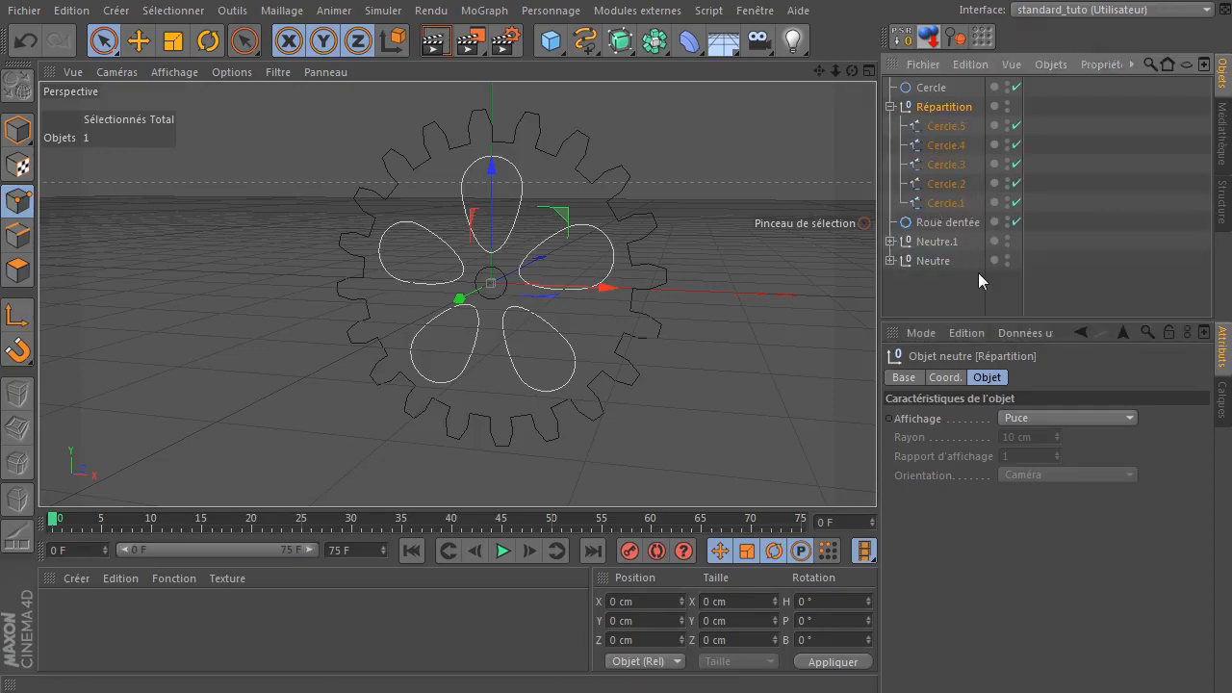
- Convert the central circle into an editable spline
click(938, 202)
shift+click(950, 129)
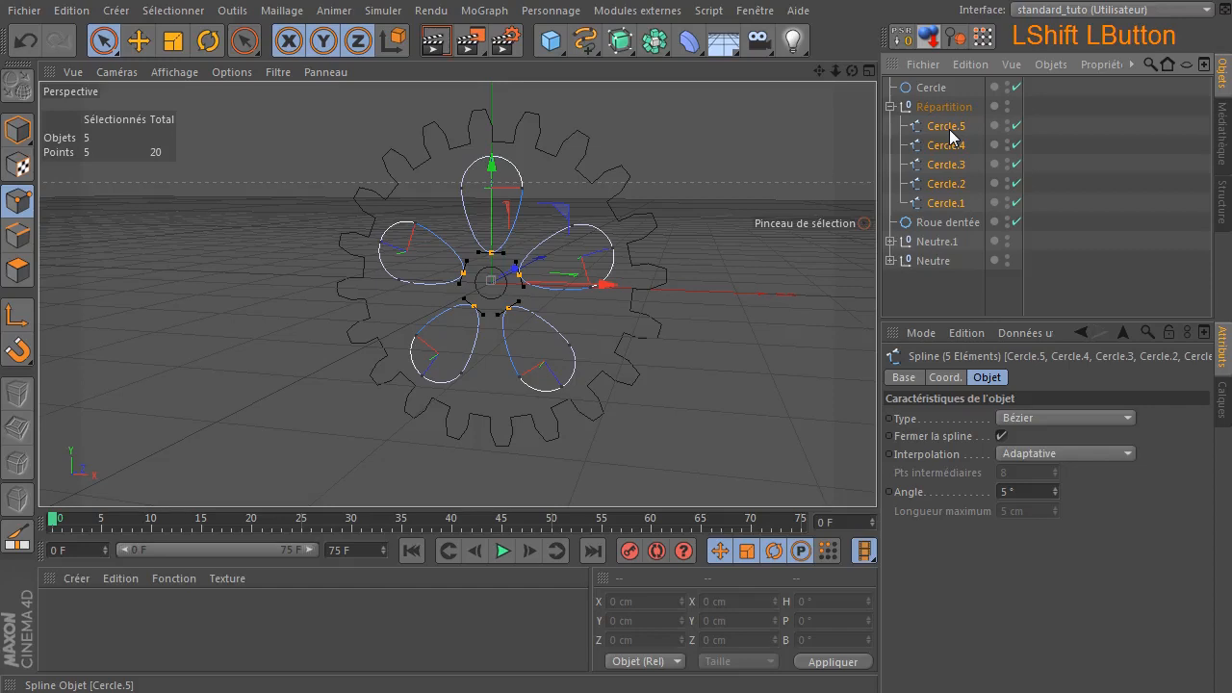
click(932, 88)
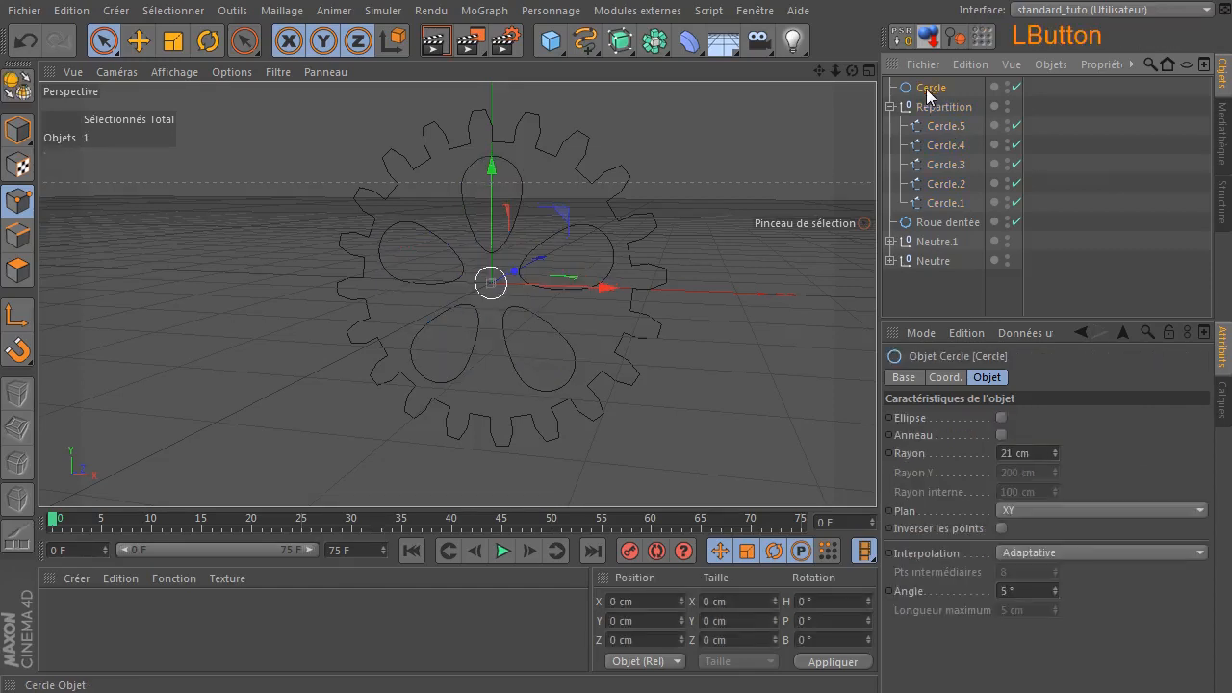
click(17, 85)
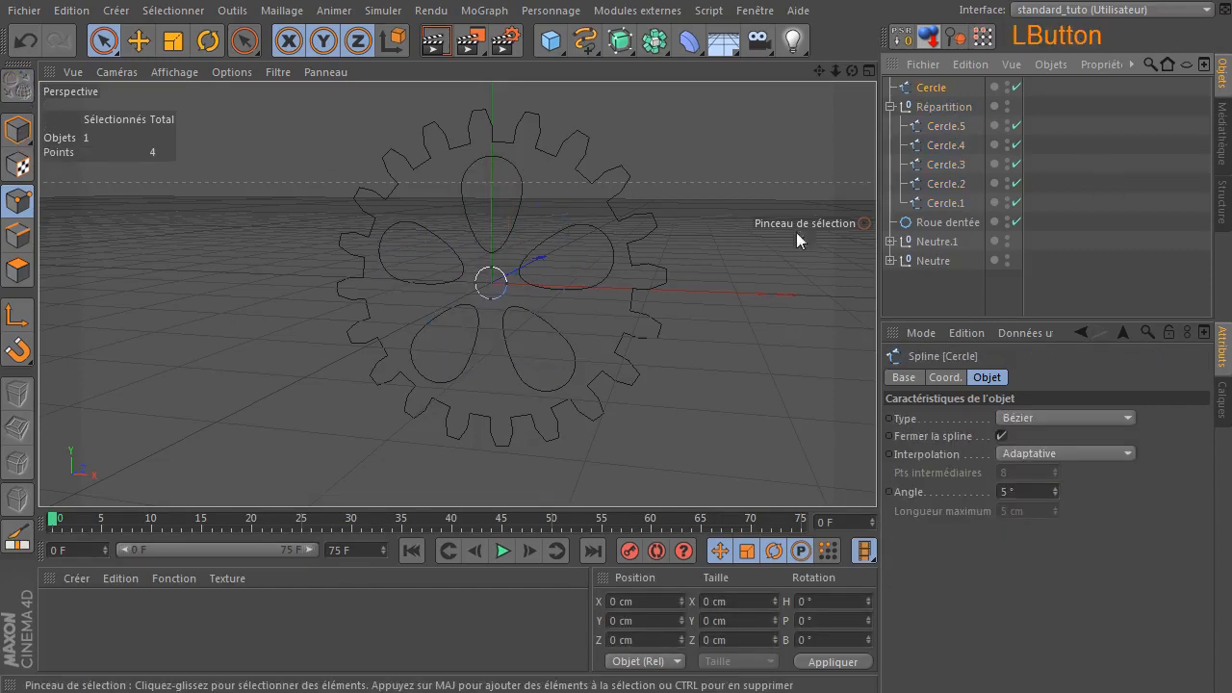
- Connect the five teardrop splines and the central circle into a single spline, deleting the originals
click(944, 204)
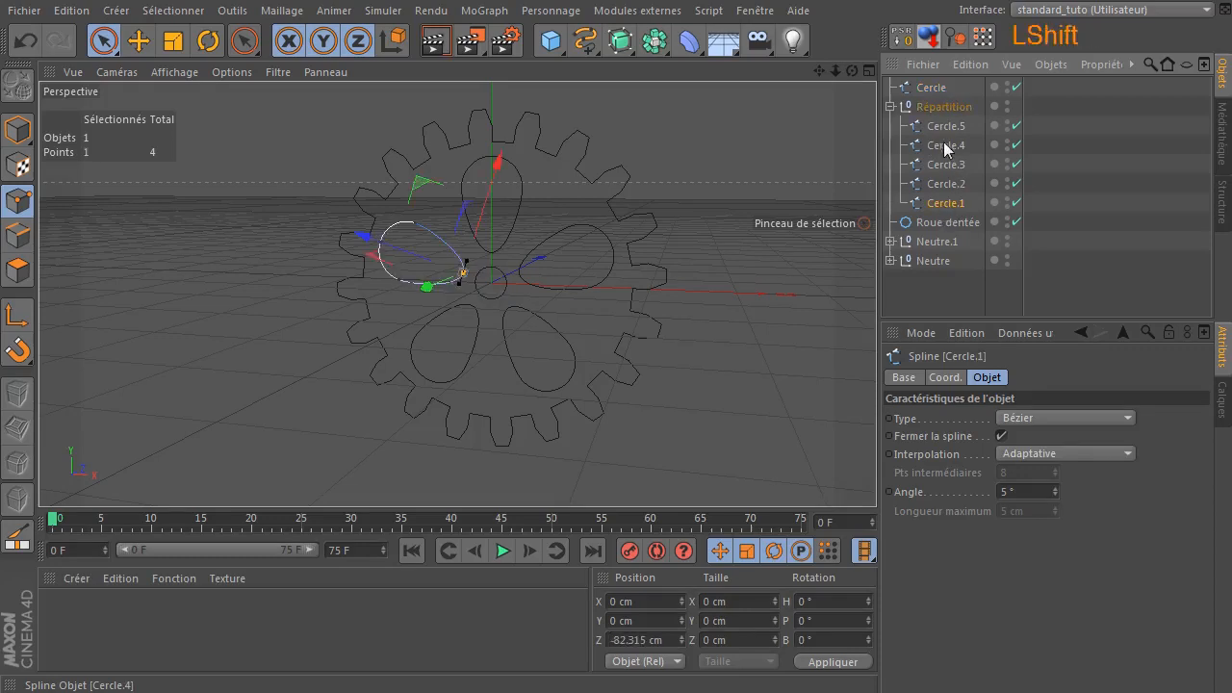
shift+click(941, 128)
ctrl+click(928, 89)
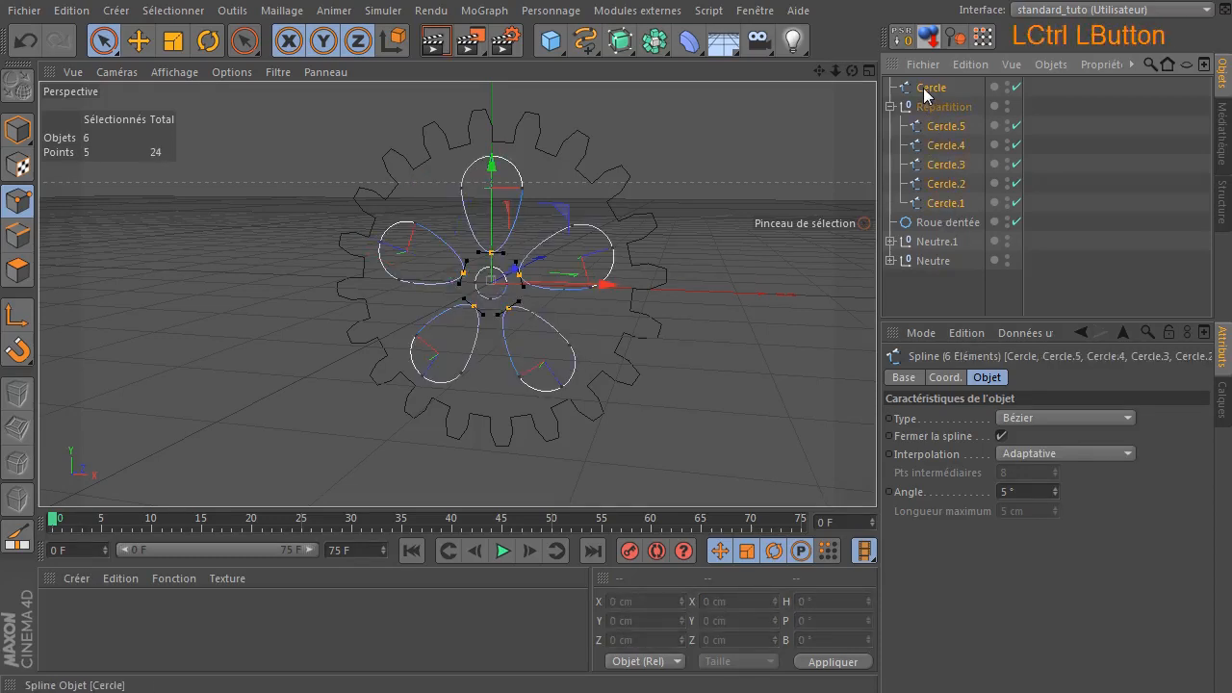
right_click(924, 92)
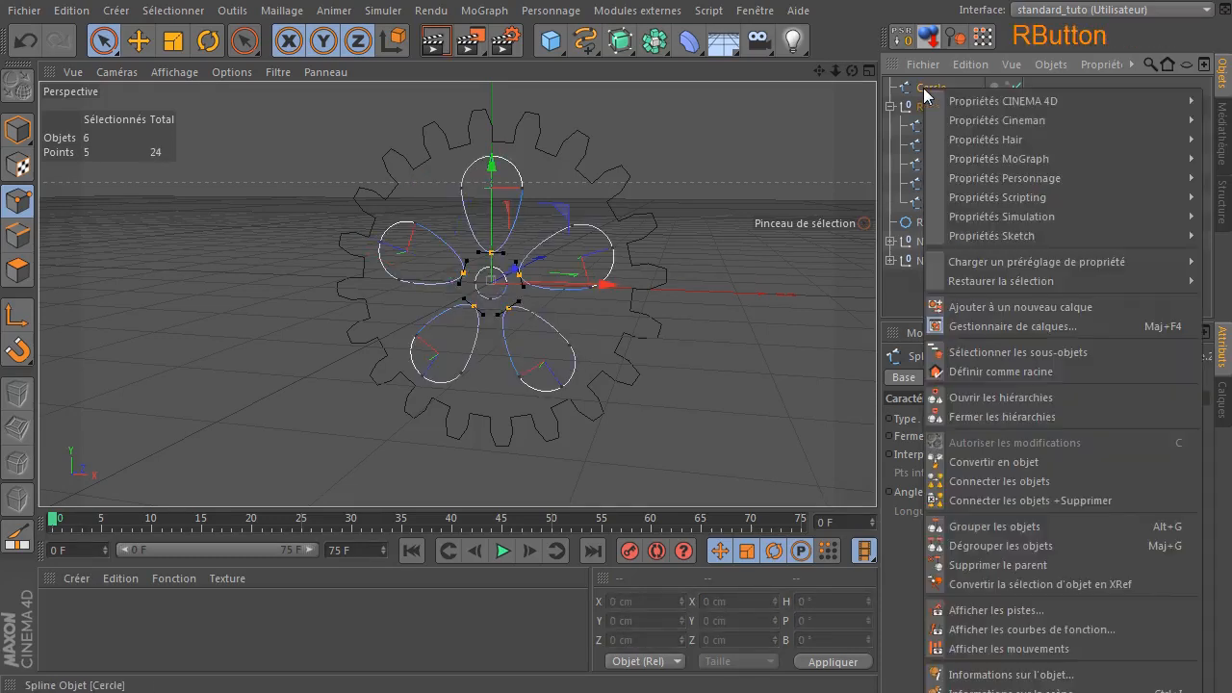
click(1001, 502)
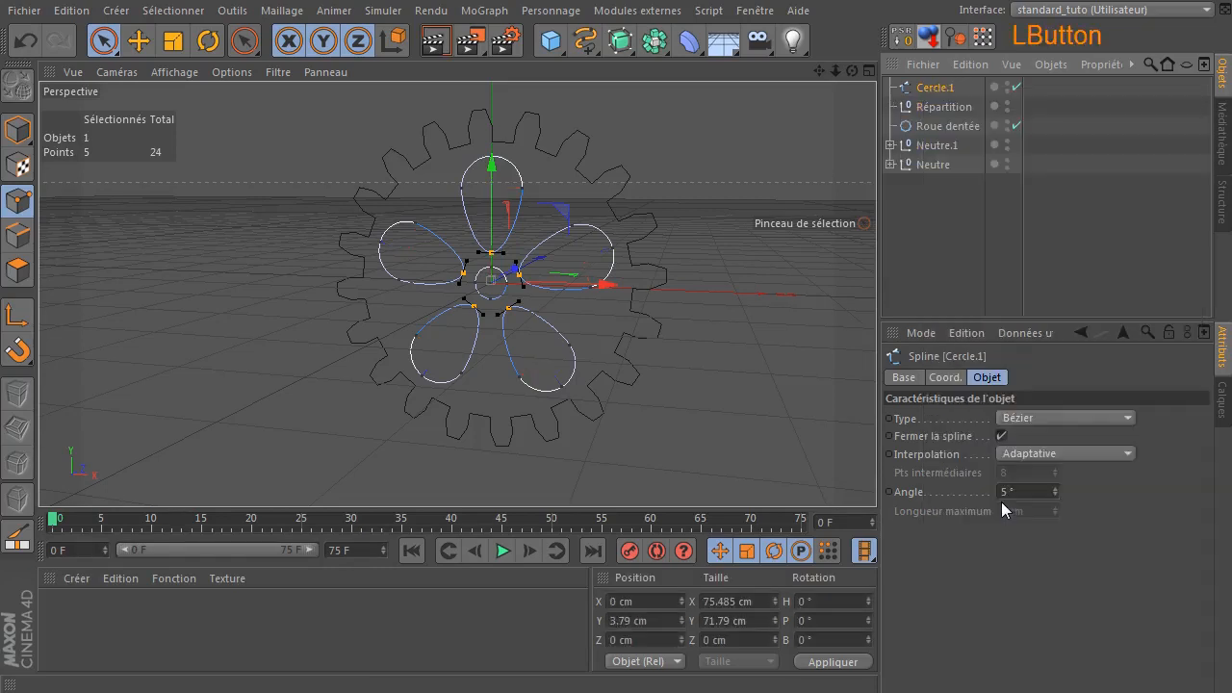
- Add a Masque spline with Roue dentée and Cercle.1 as its children, and delete the empty Répartition null
click(635, 53)
click(725, 90)
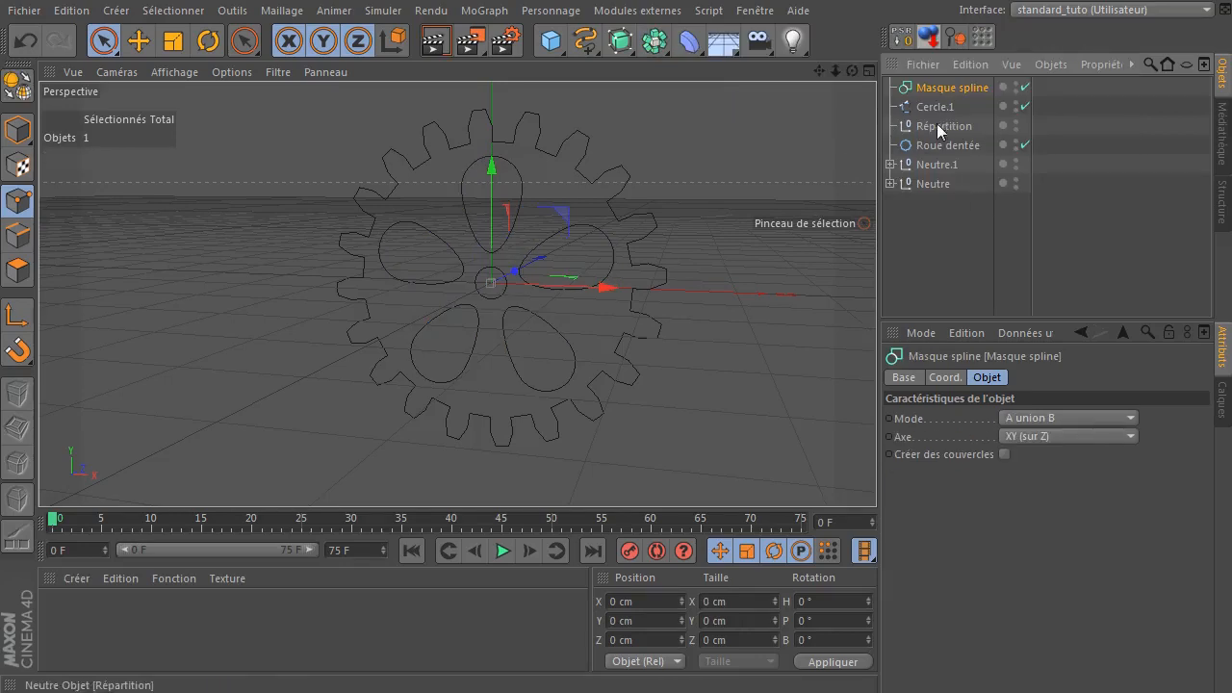
drag(928, 147, 976, 113)
click(955, 146)
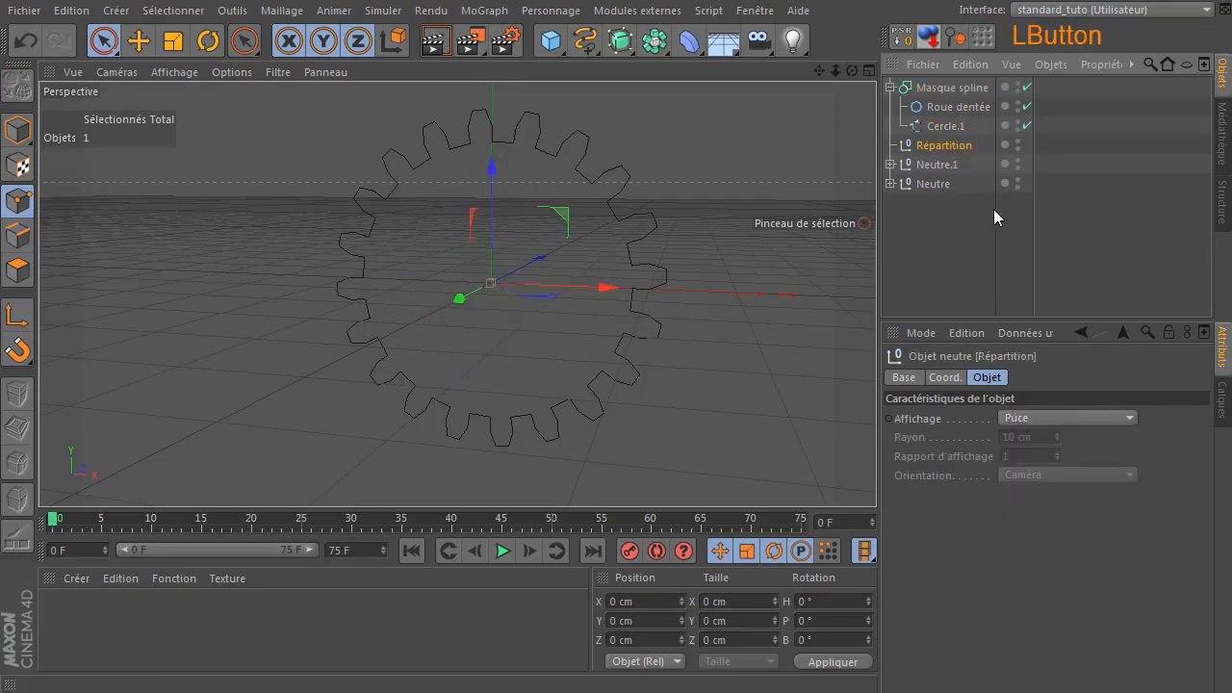
key(Delete)
- Set the Masque spline's mode to A moins B and deselect it
click(964, 87)
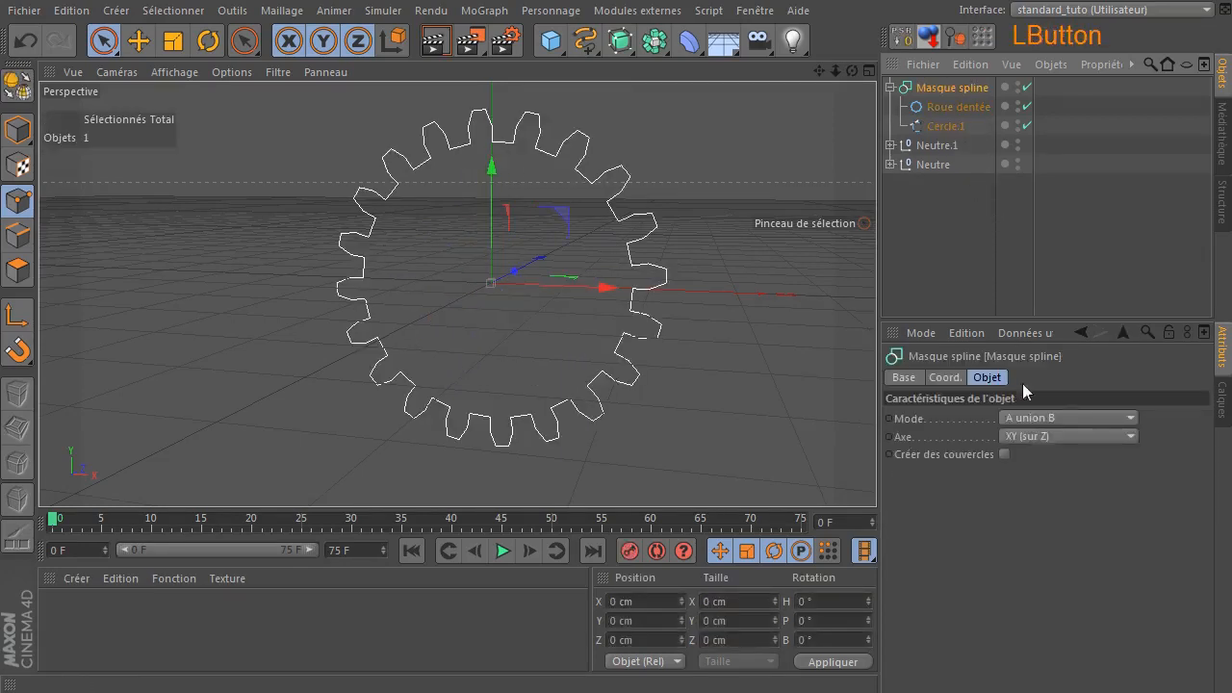
click(1064, 421)
click(1054, 453)
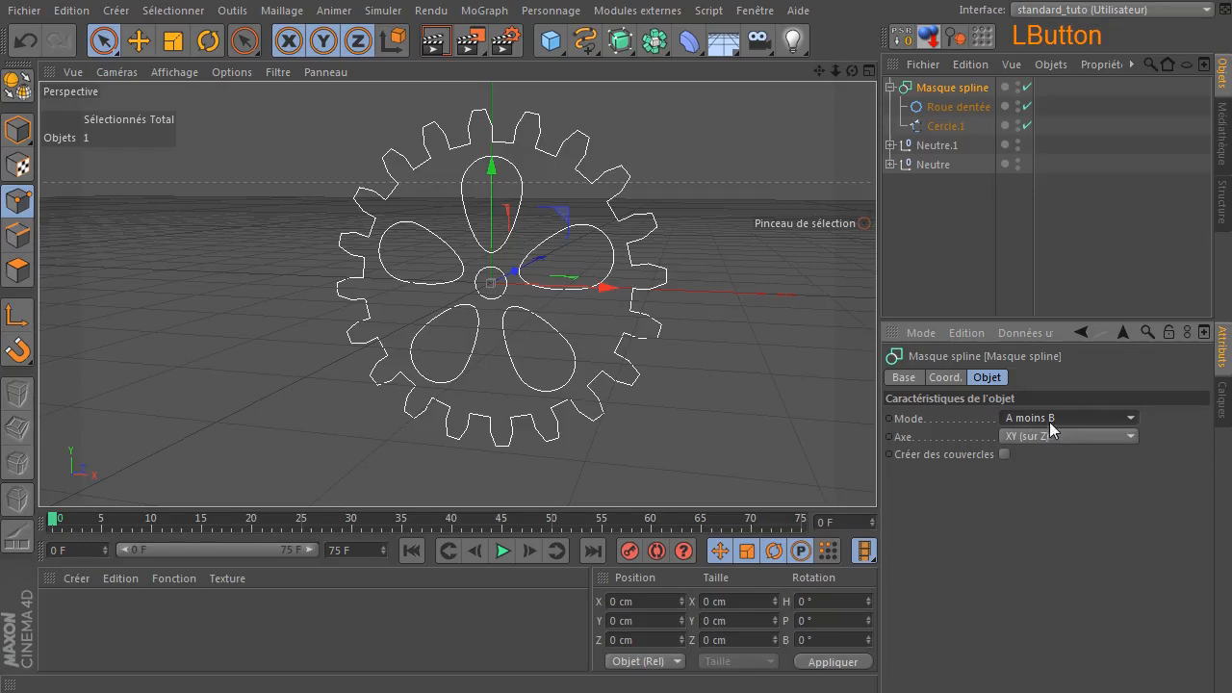
click(947, 268)
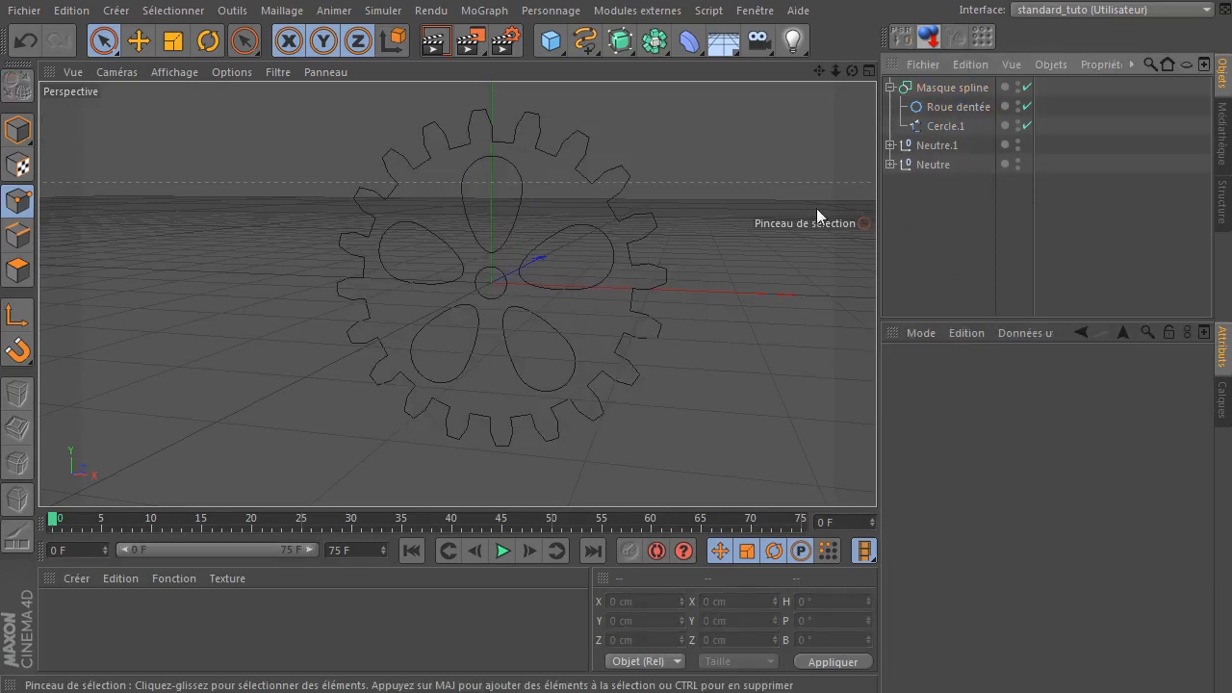
- Extrude the Masque spline with an Extrusion NURBS and move the new gear along X to just beside the second gear
drag(614, 50, 968, 87)
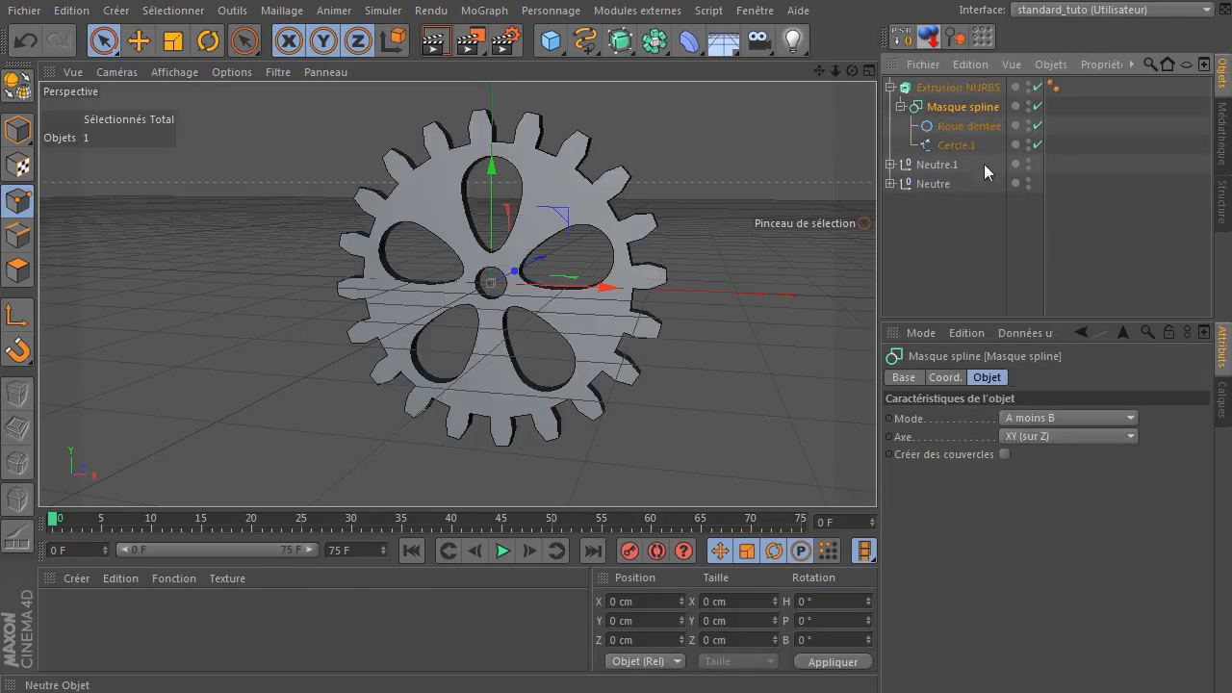
click(951, 259)
scroll(621, 351, down, 6)
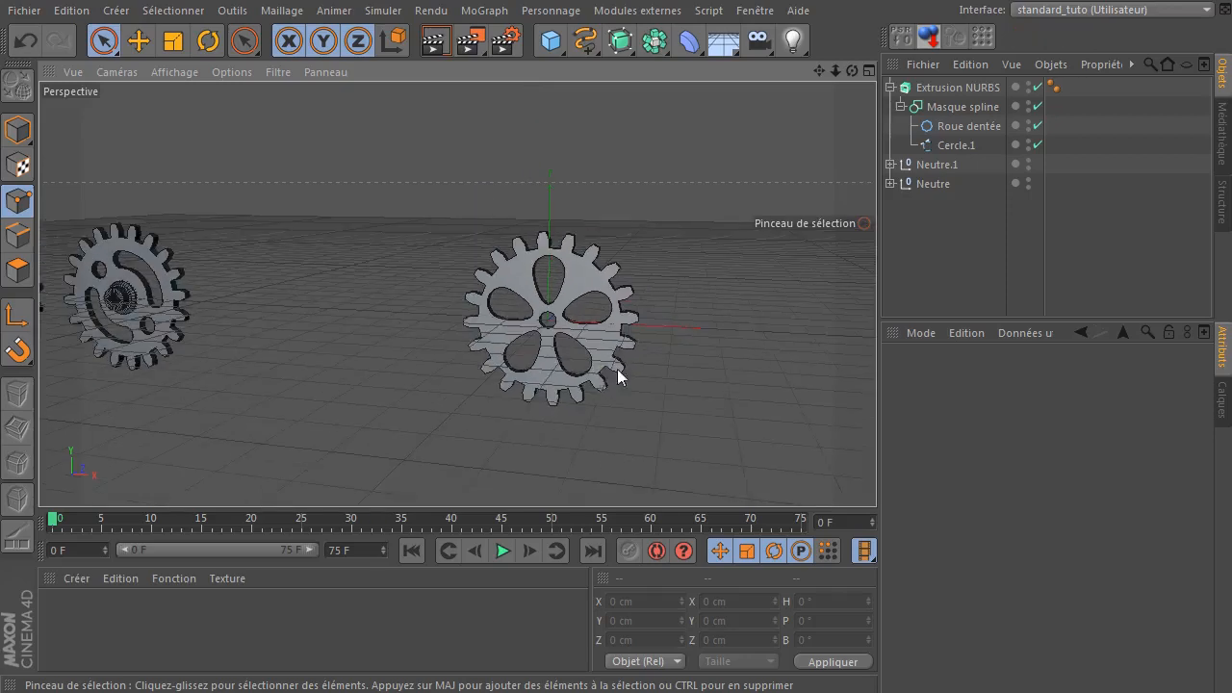
click(958, 88)
drag(668, 325, 370, 351)
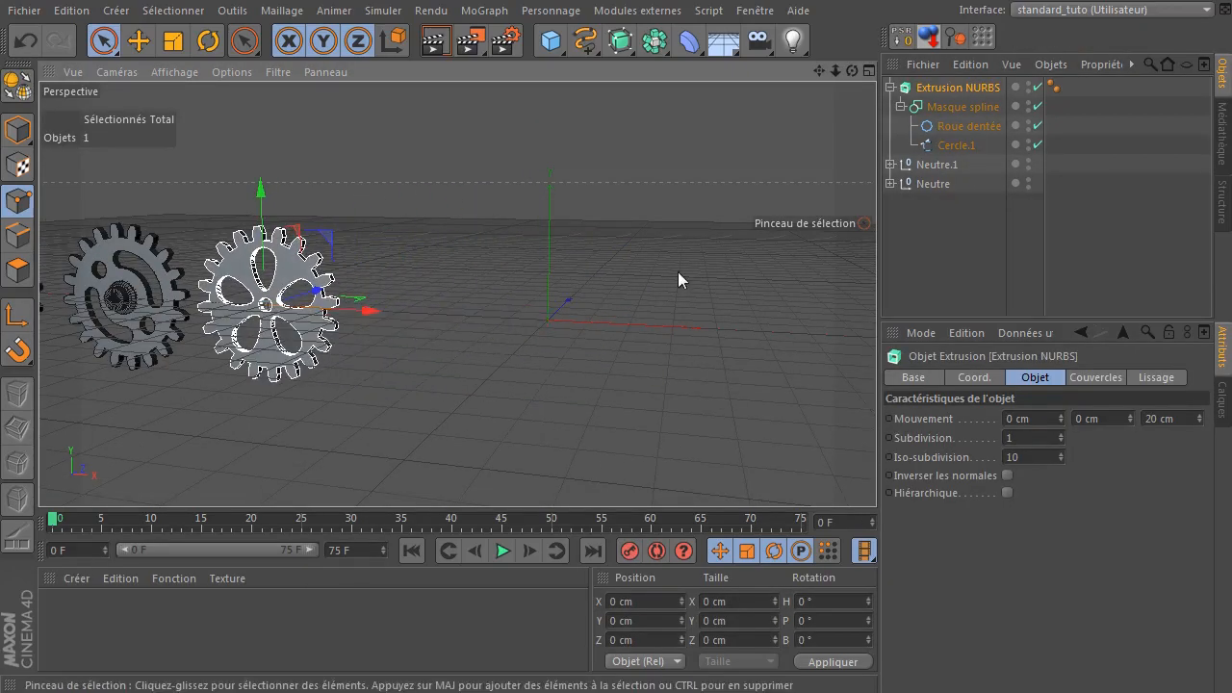
- Shift the second gear slightly along X away from the teardrop gear, and collapse the Extrusion NURBS hierarchy
scroll(518, 323, down, 2)
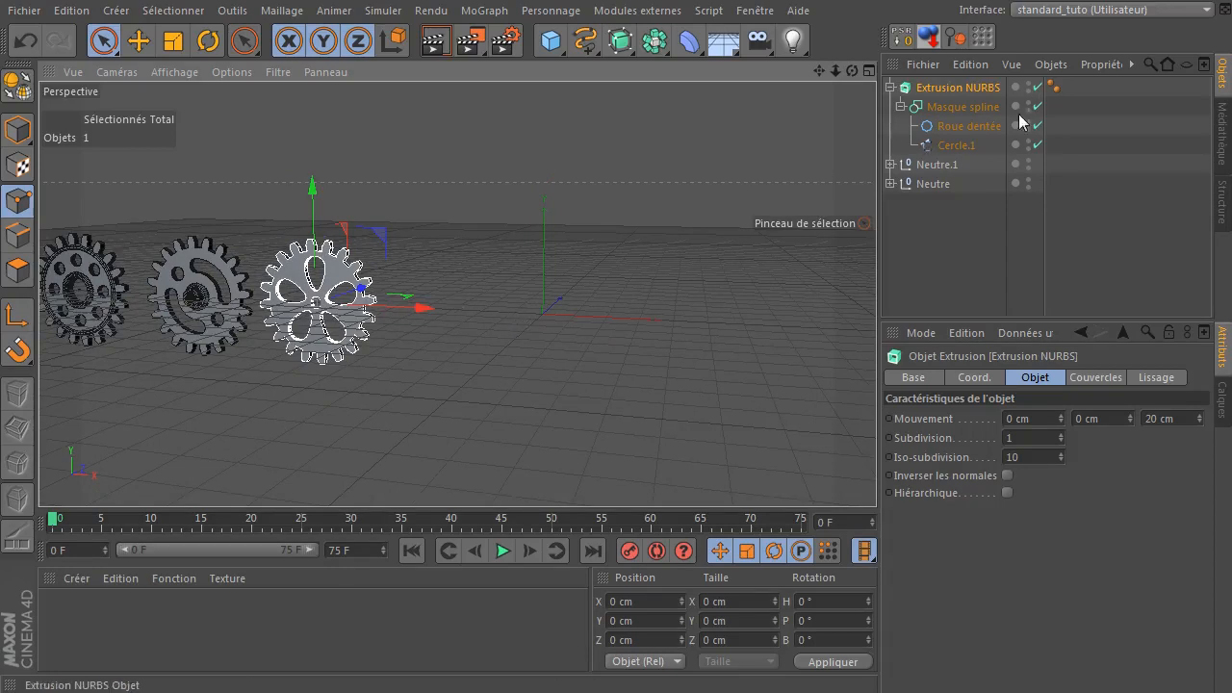
click(944, 161)
drag(302, 305, 294, 305)
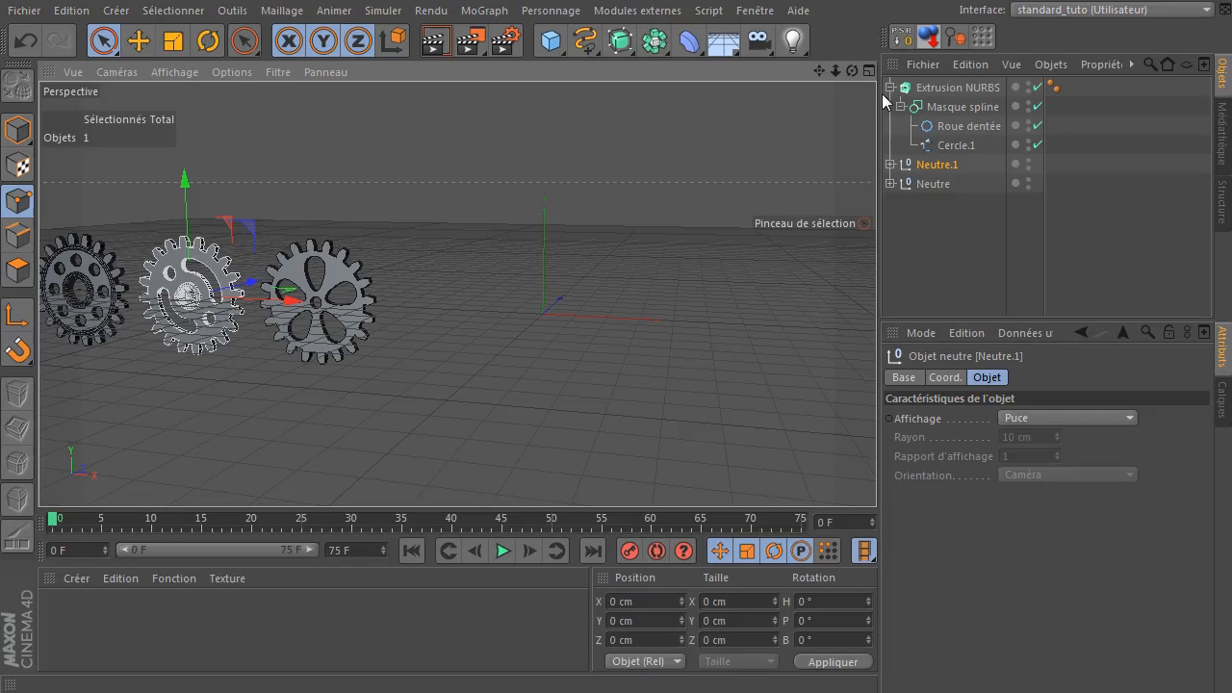
click(890, 88)
click(899, 206)
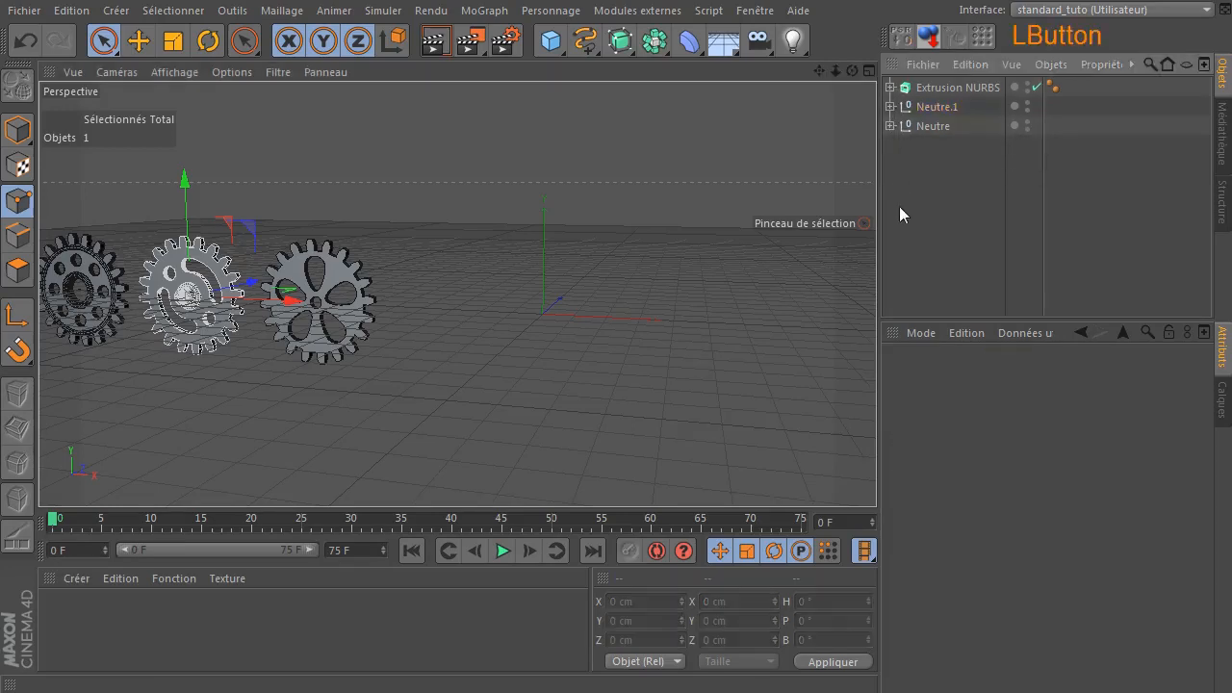
click(927, 89)
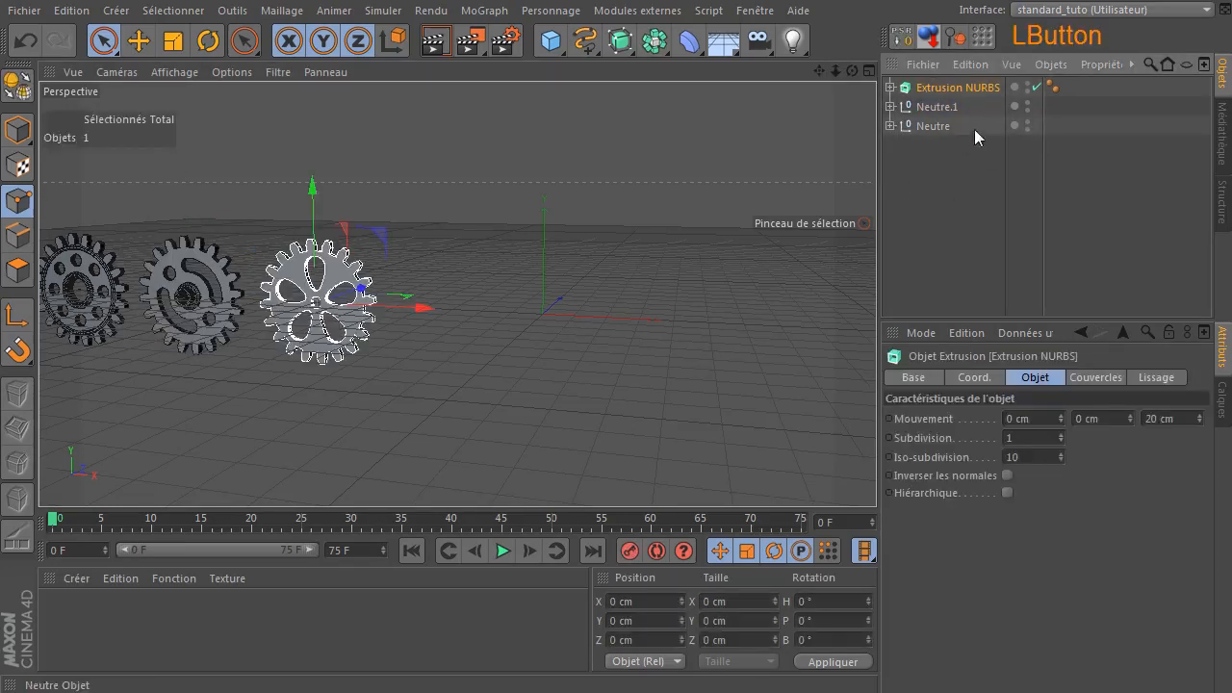
click(927, 234)
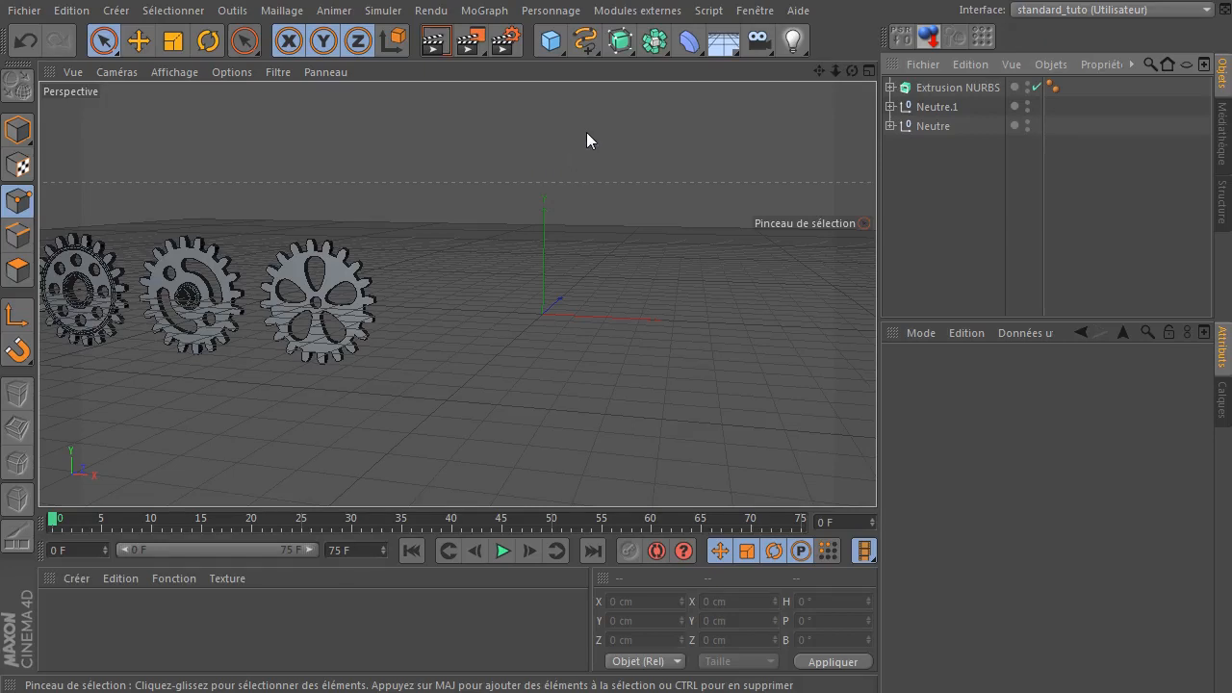
- Add a Roue dentée spline for a fourth gear and a Rectangle spline at the origin, and activate model mode
click(584, 40)
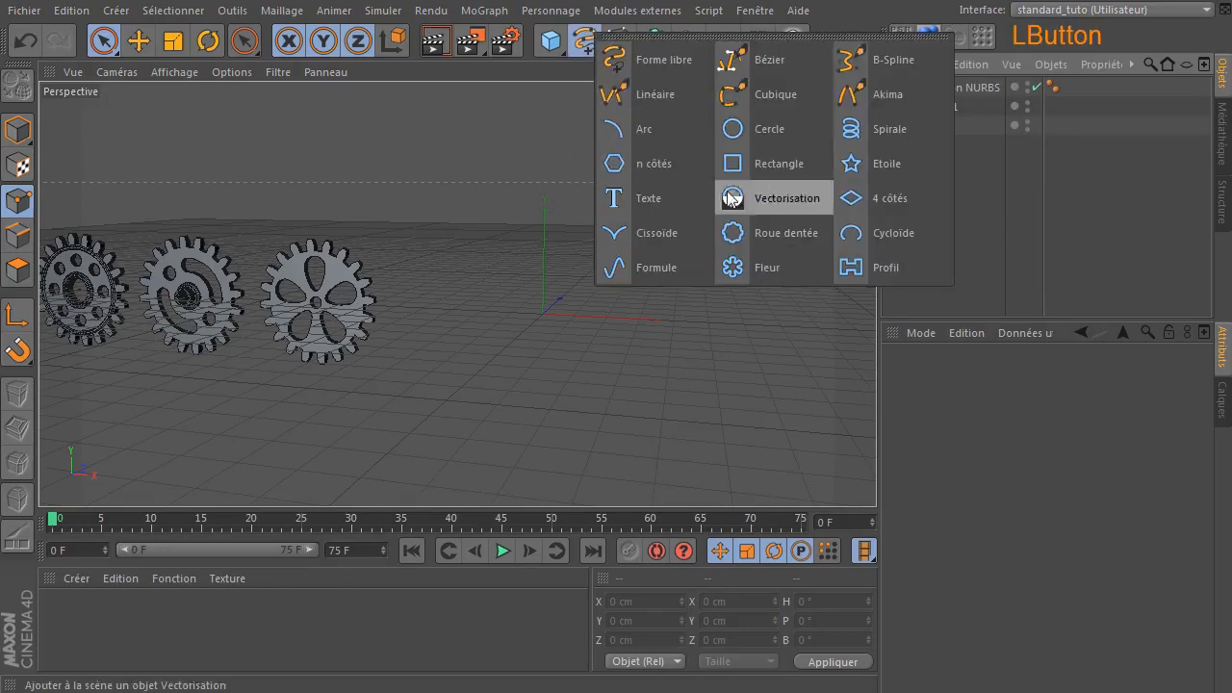
click(739, 232)
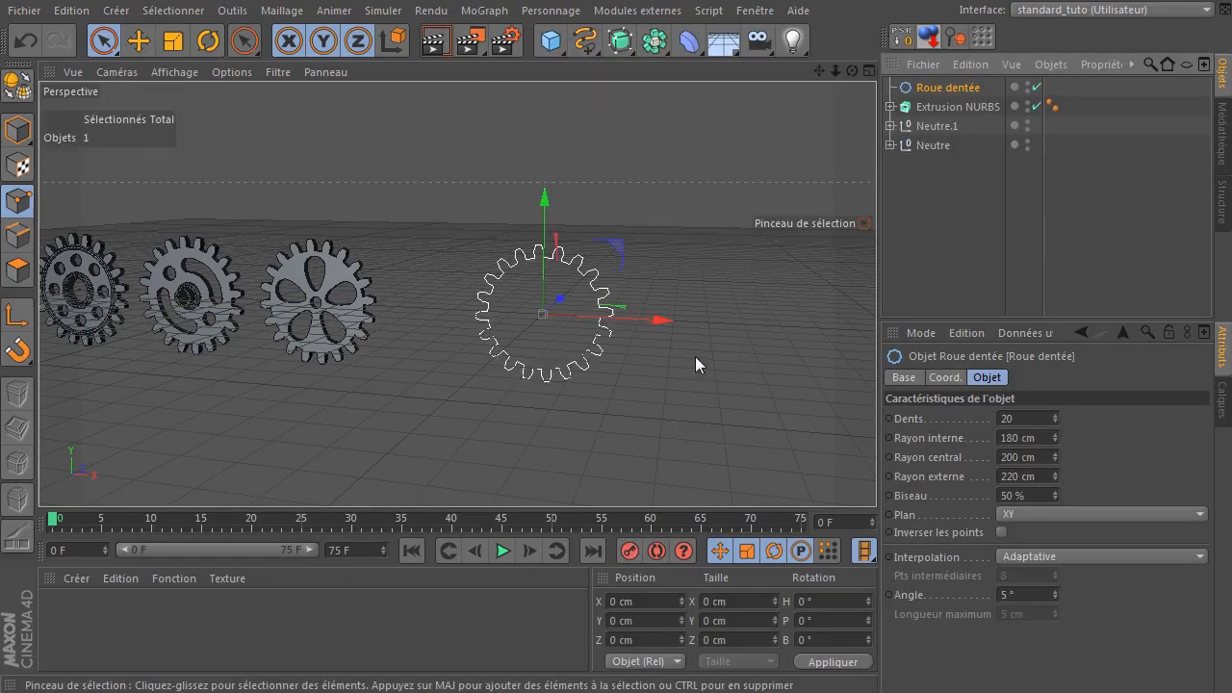
drag(819, 68, 855, 74)
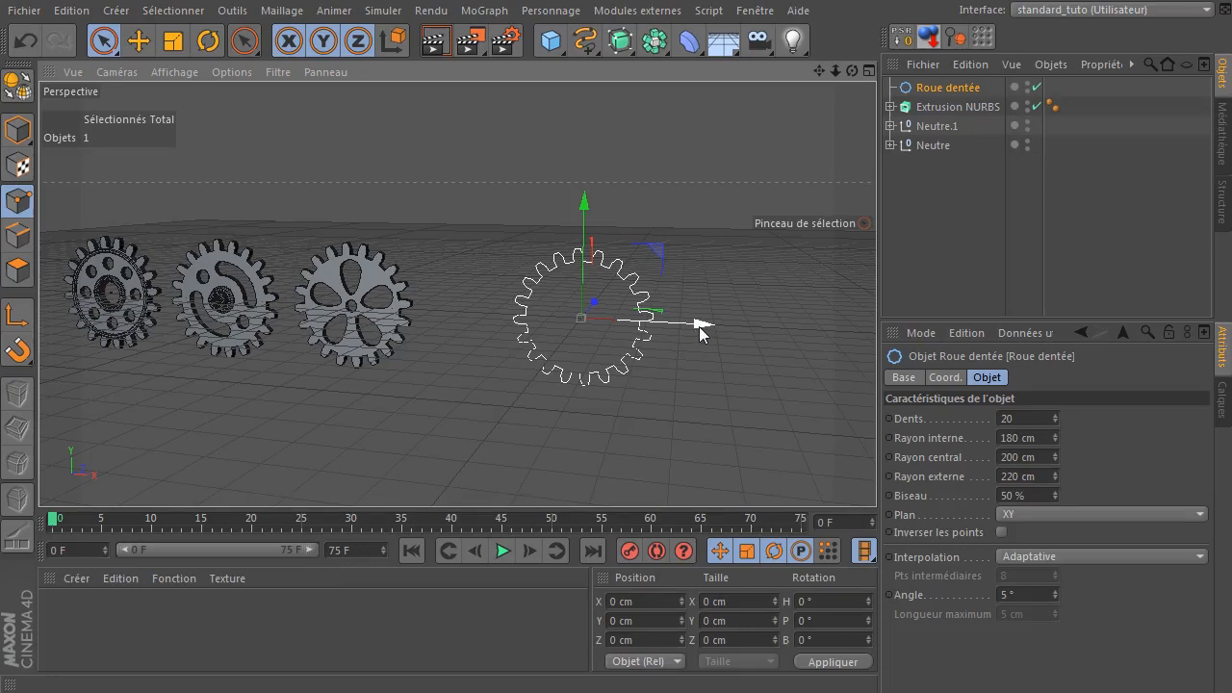
click(585, 40)
click(805, 162)
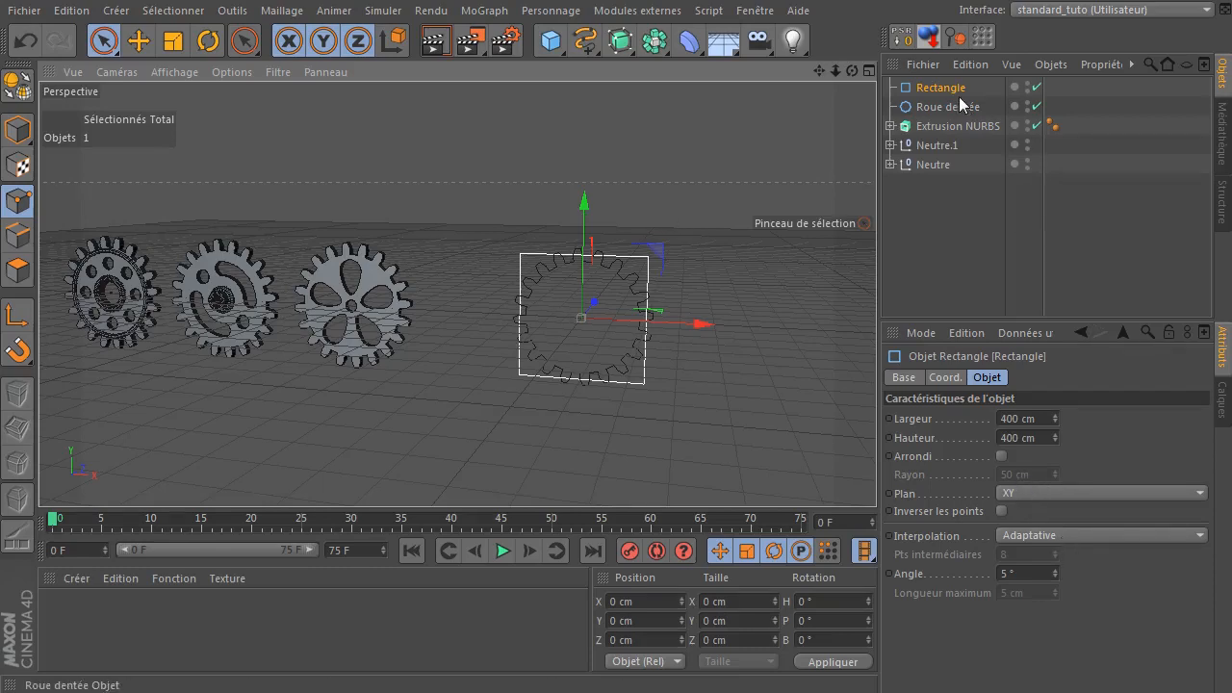
click(21, 134)
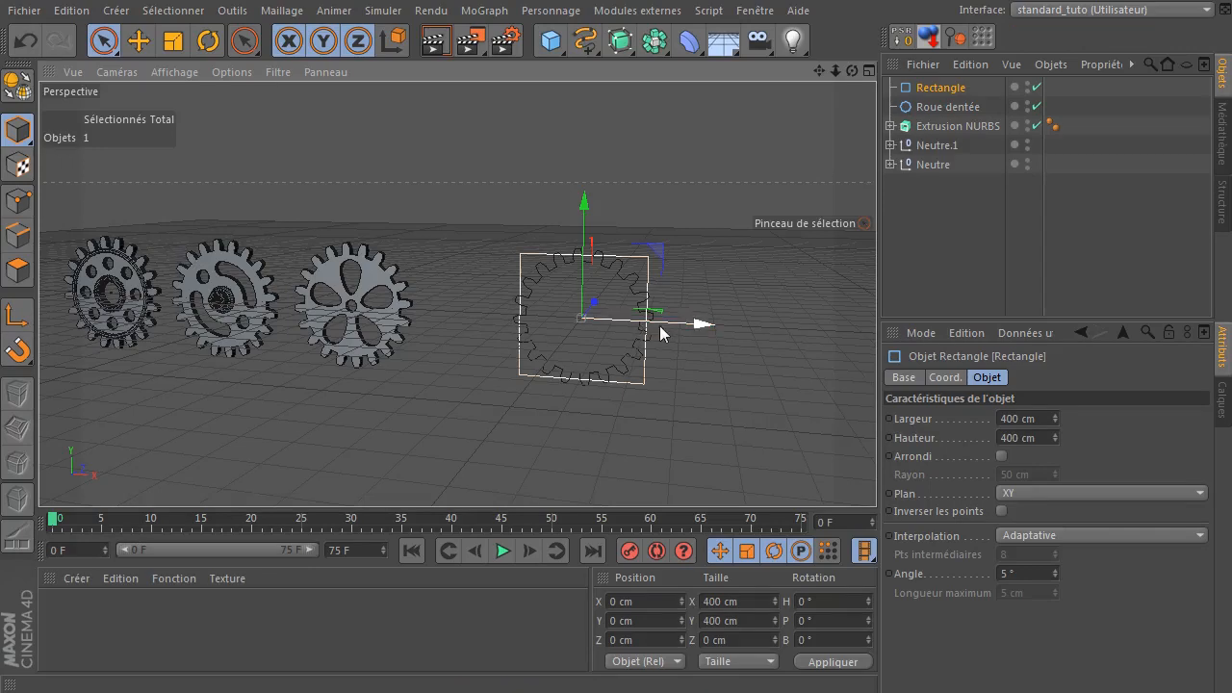
- Set the Rectangle spline's width to 50 cm
drag(1054, 419, 945, 621)
double_click(1014, 417)
text(100)
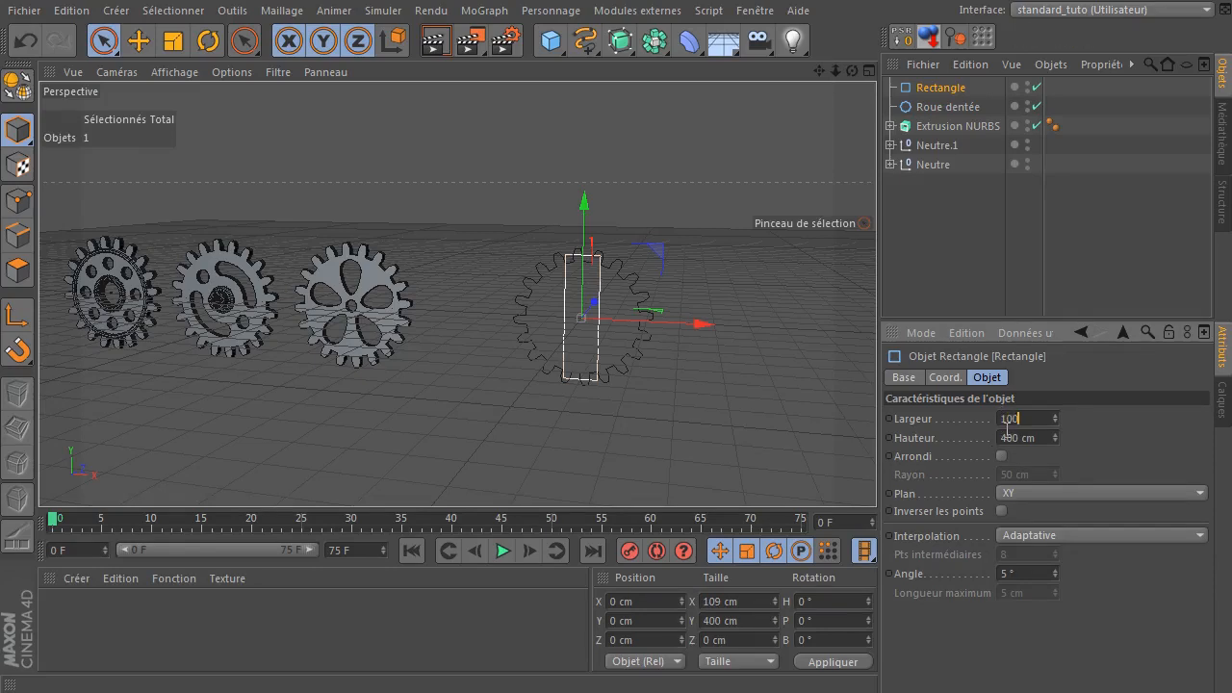
key(Return)
double_click(1021, 421)
text(50)
key(Return)
- Set the Rectangle spline's height to 200 cm
click(1032, 438)
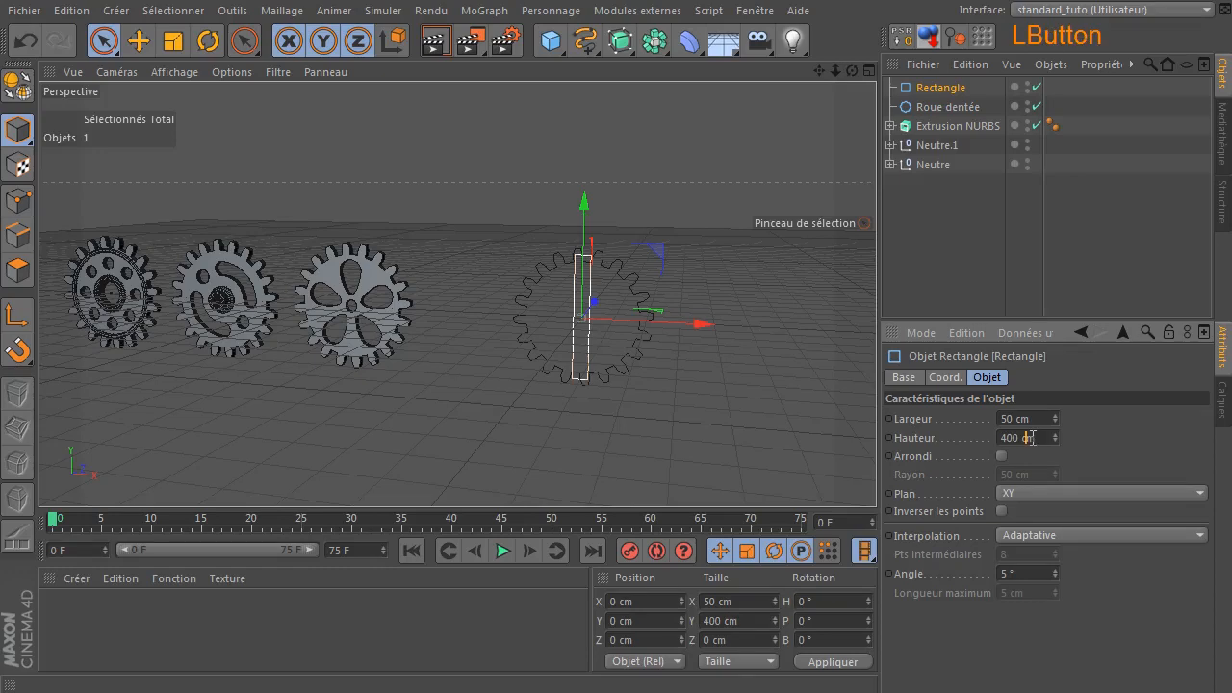
text(1)
key(Return)
click(1032, 438)
text(200)
key(Return)
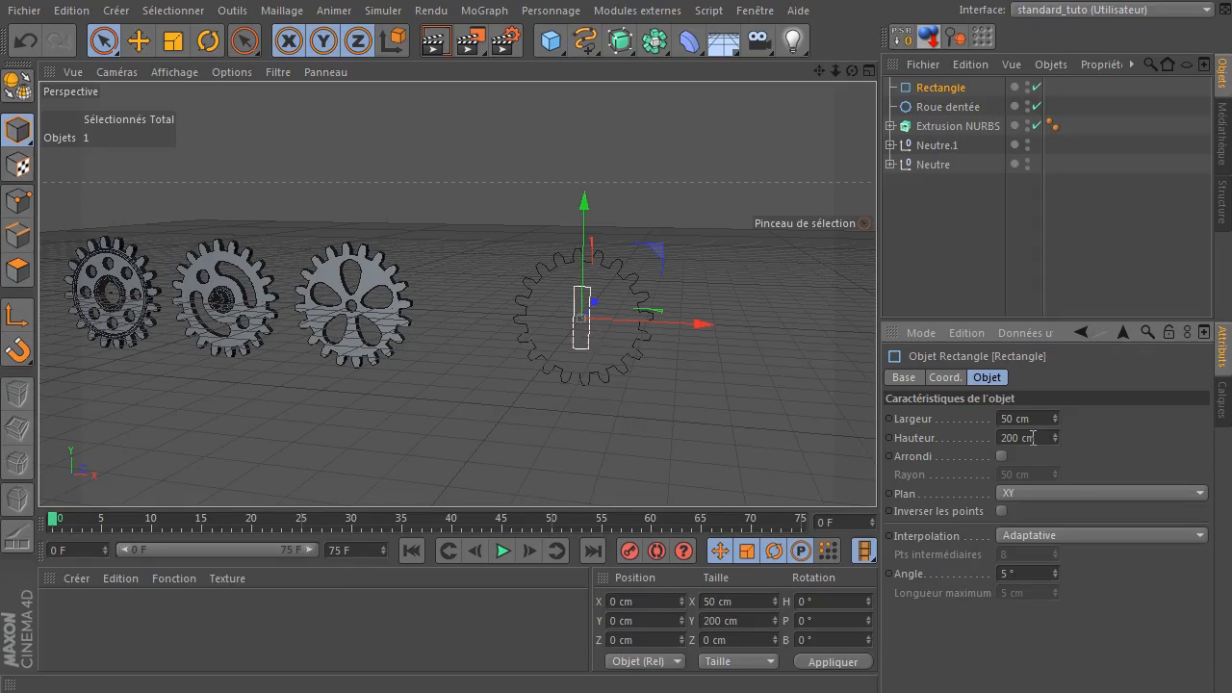
- Enable rounded corners on the Rectangle spline and set its plane to XZ, working in the front view
click(1001, 456)
middle_click(671, 363)
middle_click(709, 421)
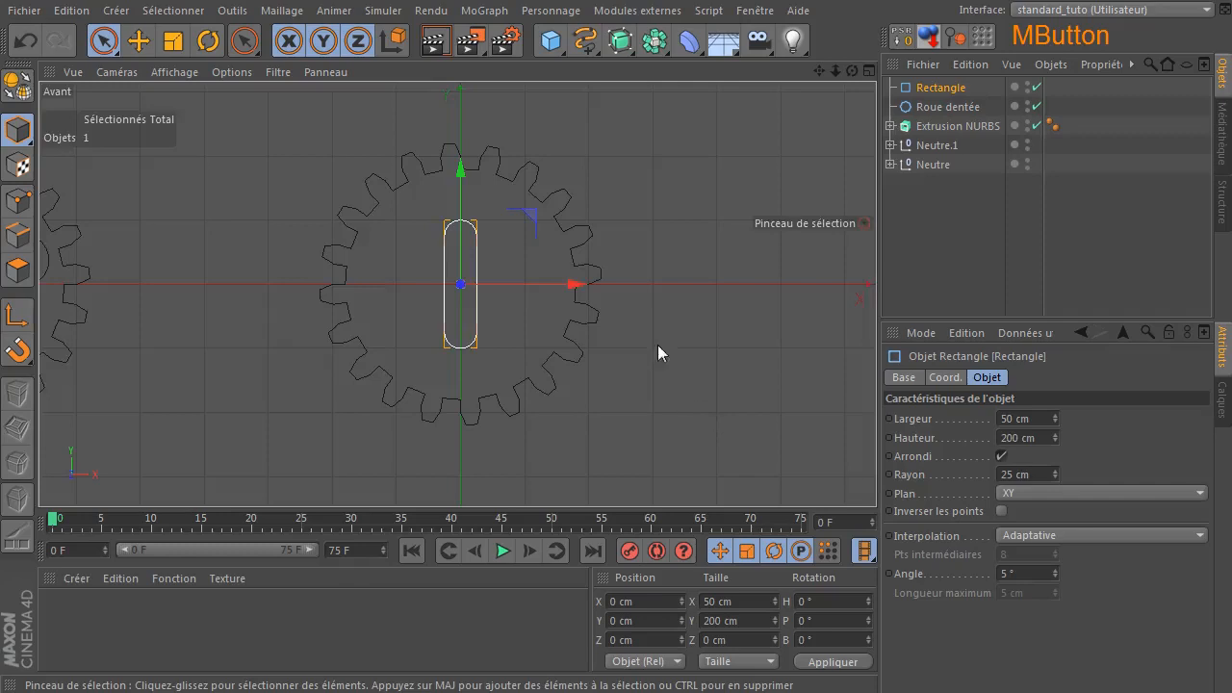
scroll(452, 231, up, 3)
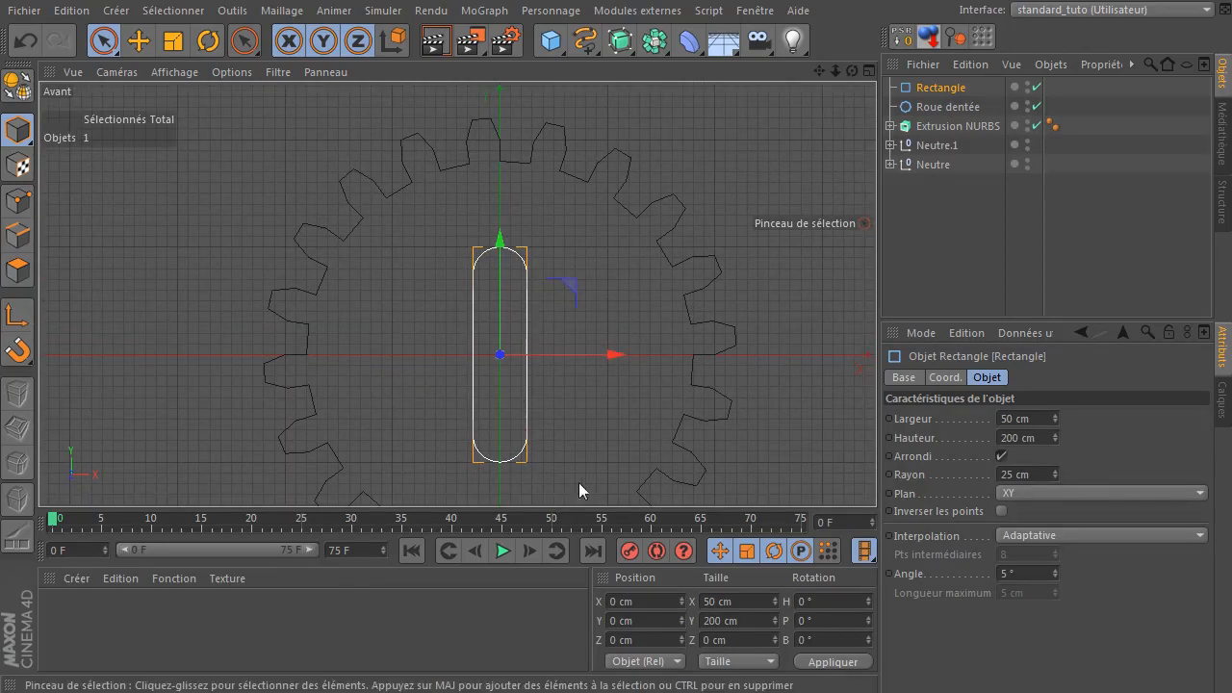
scroll(657, 343, down, 1)
drag(819, 67, 667, 81)
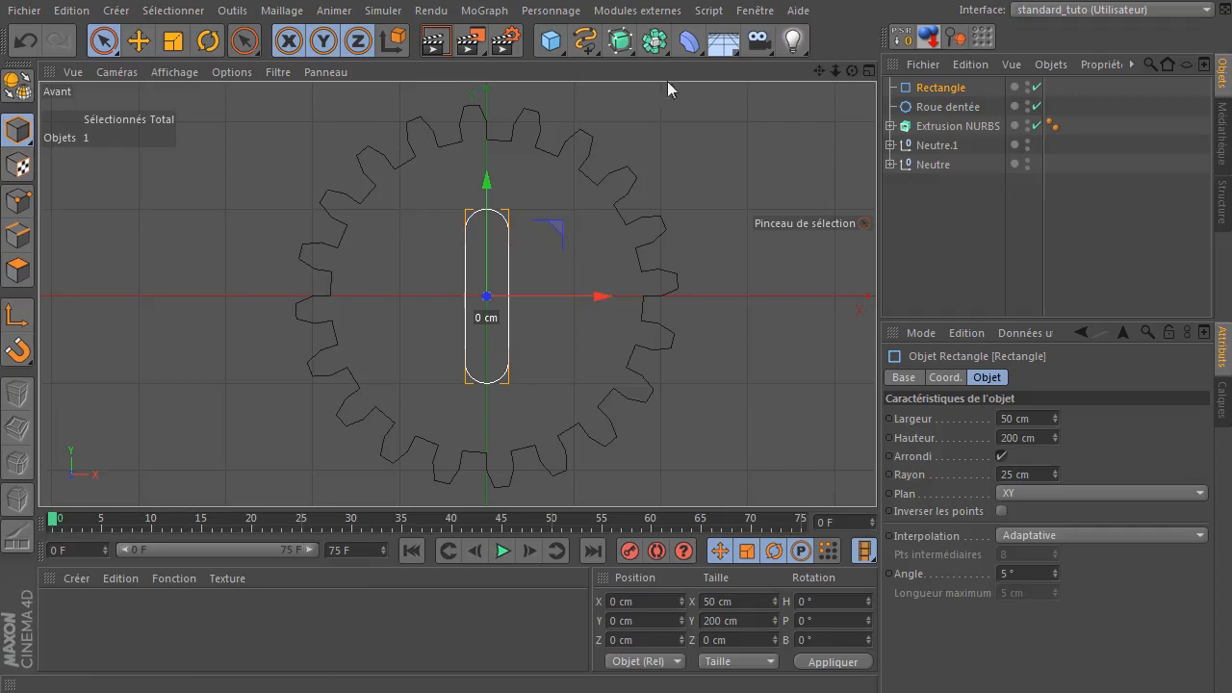
click(1069, 494)
click(1060, 550)
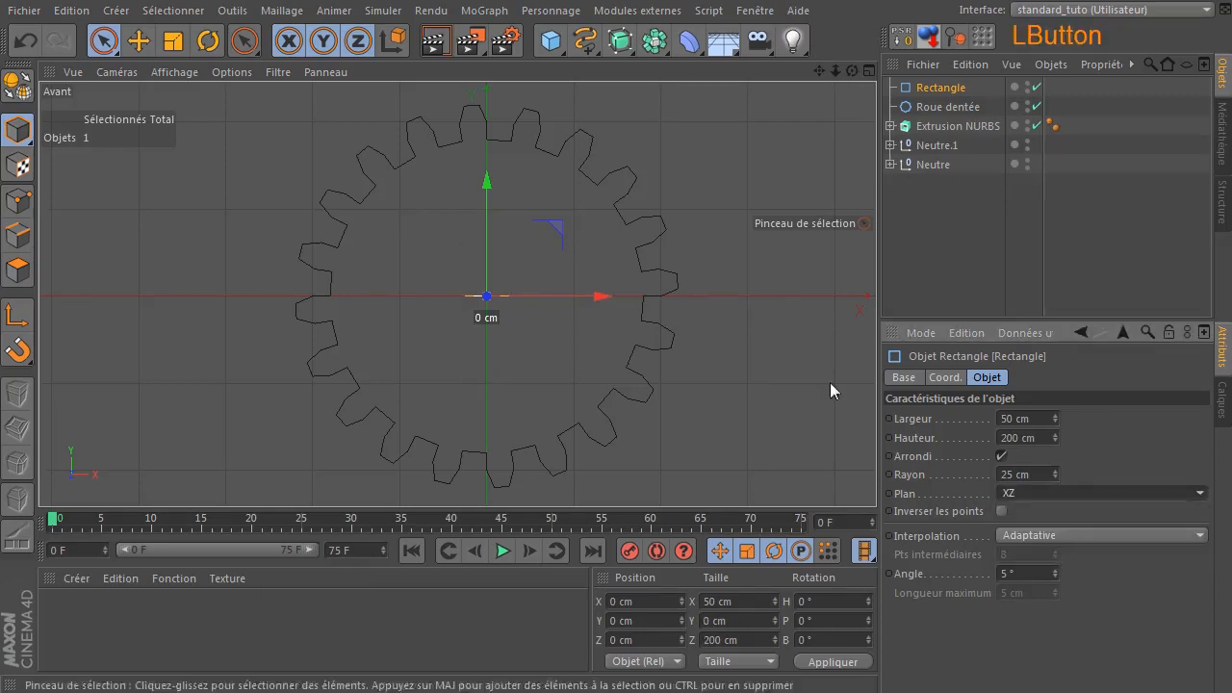
- Add a Répartition with the Rectangle as its child, and rotate it to a pitch of 90° to face the front view
drag(655, 40, 728, 60)
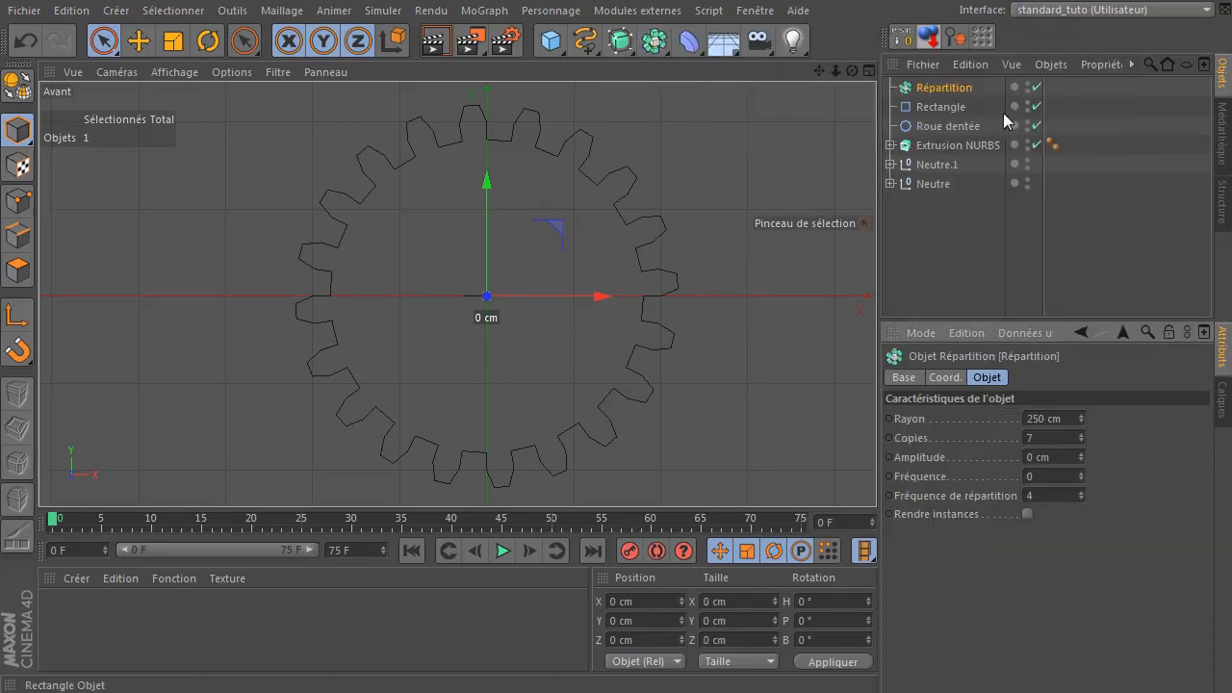
drag(935, 107, 949, 92)
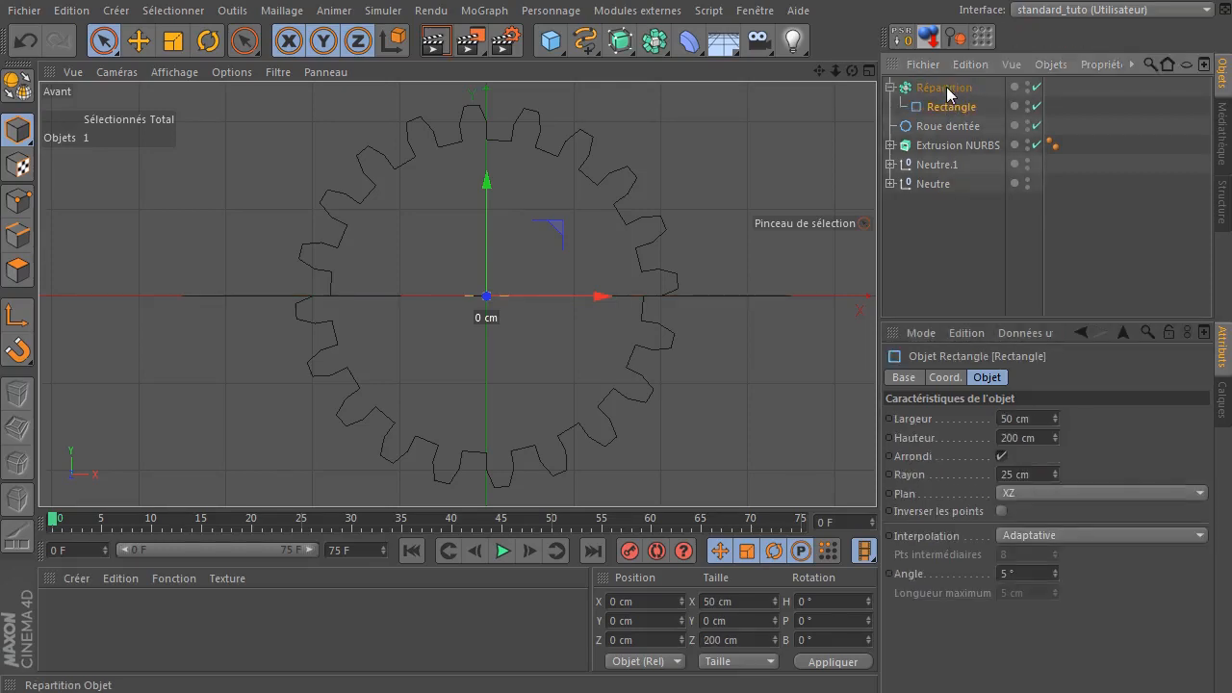
click(941, 90)
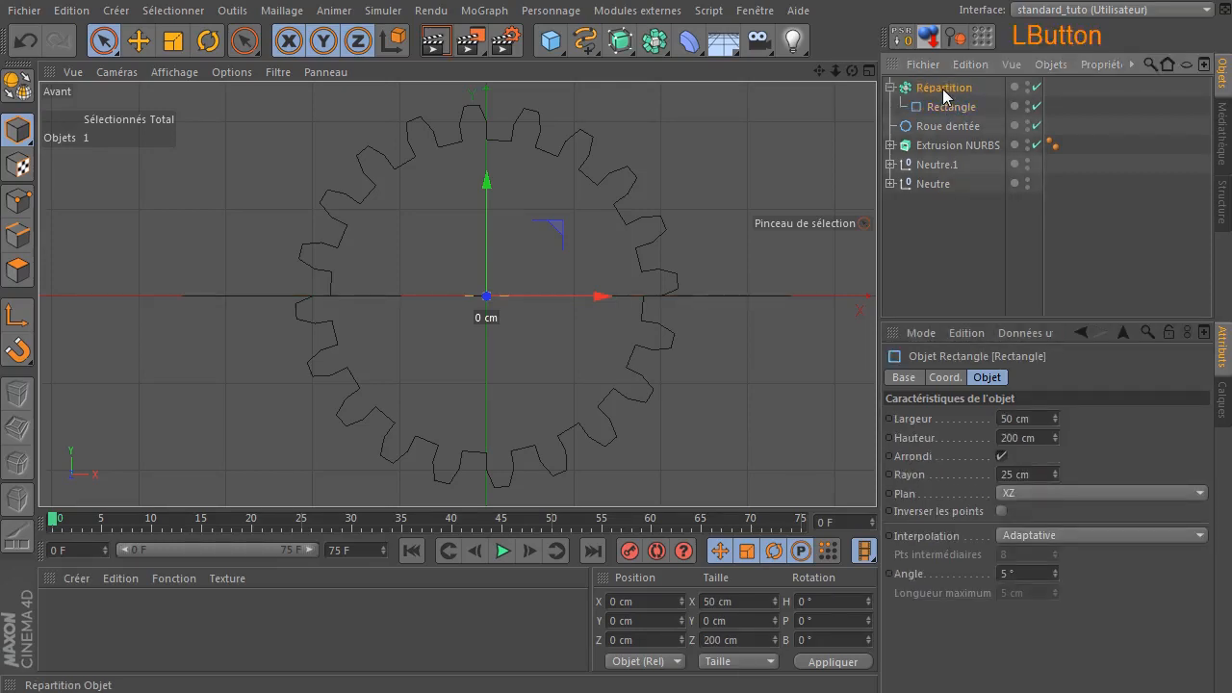
click(208, 41)
drag(484, 227, 471, 463)
click(105, 42)
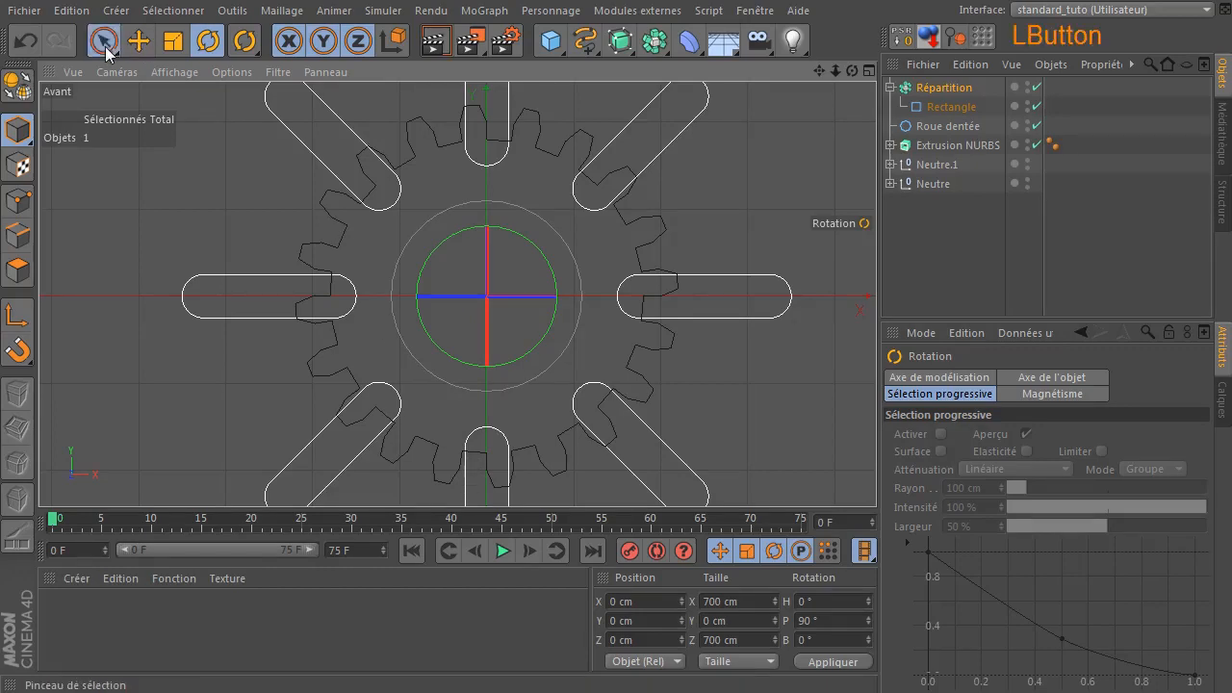
- Shorten the Rectangle spline to a height of 84 cm and set the Répartition's radius to 109 cm
click(916, 89)
drag(1081, 419, 981, 485)
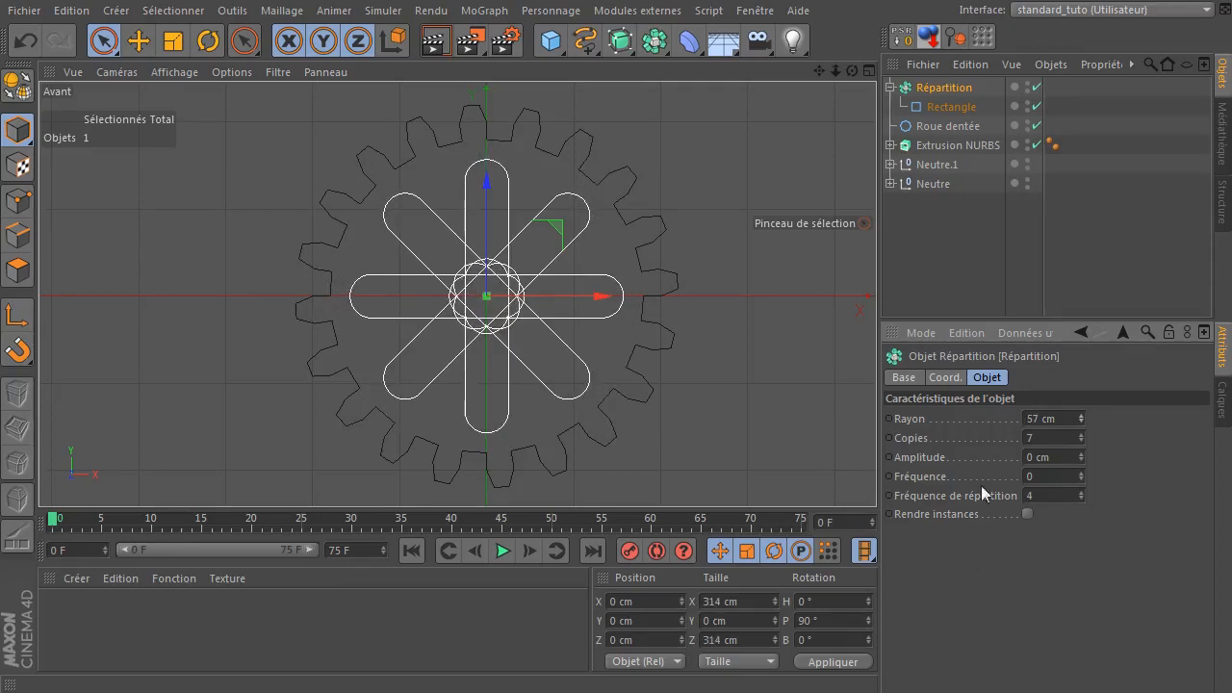
click(944, 104)
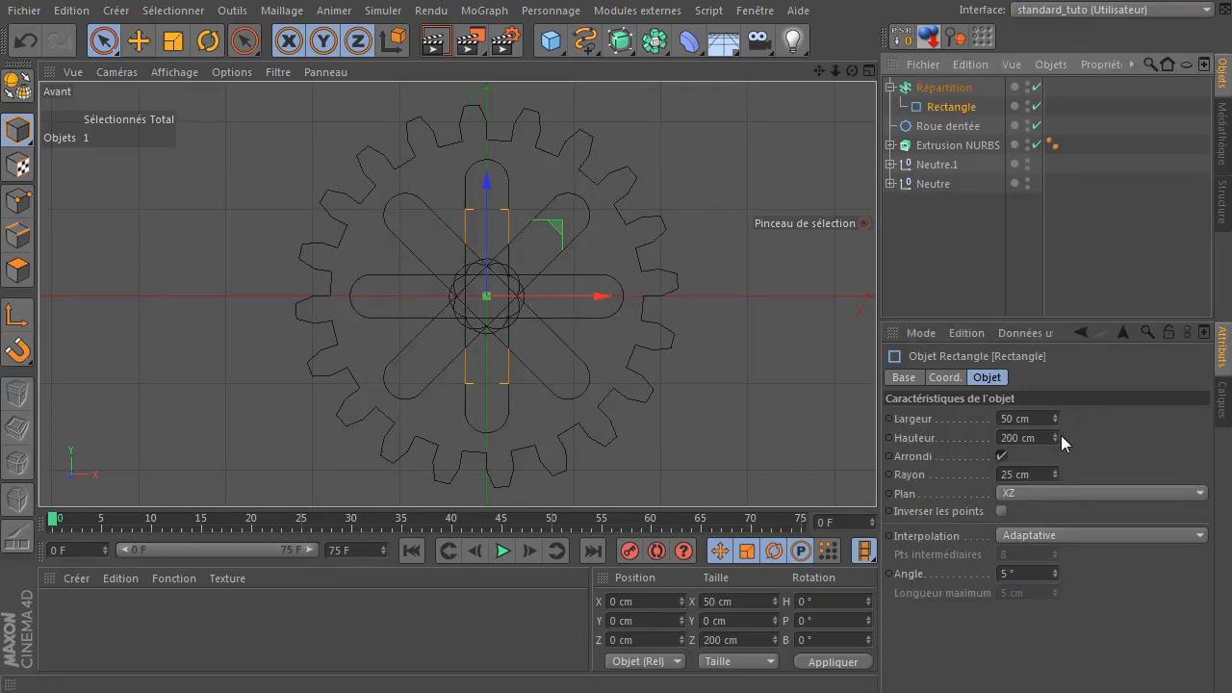
drag(1056, 433, 1024, 550)
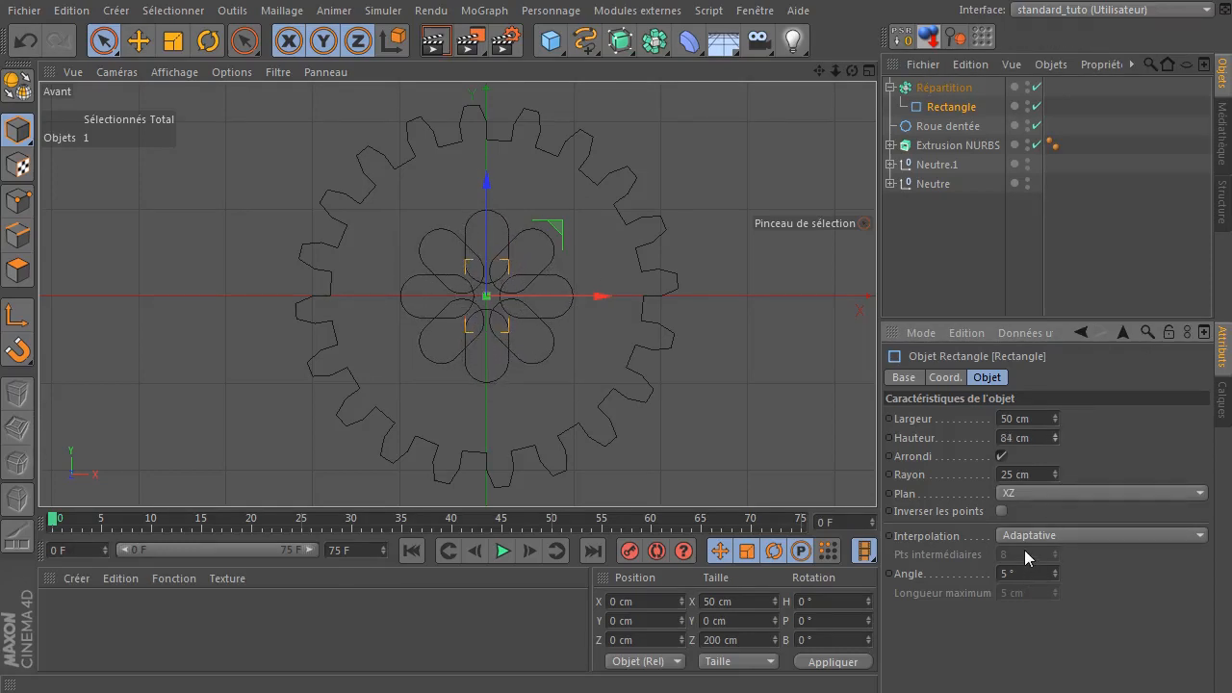
click(943, 87)
drag(1080, 419, 1092, 369)
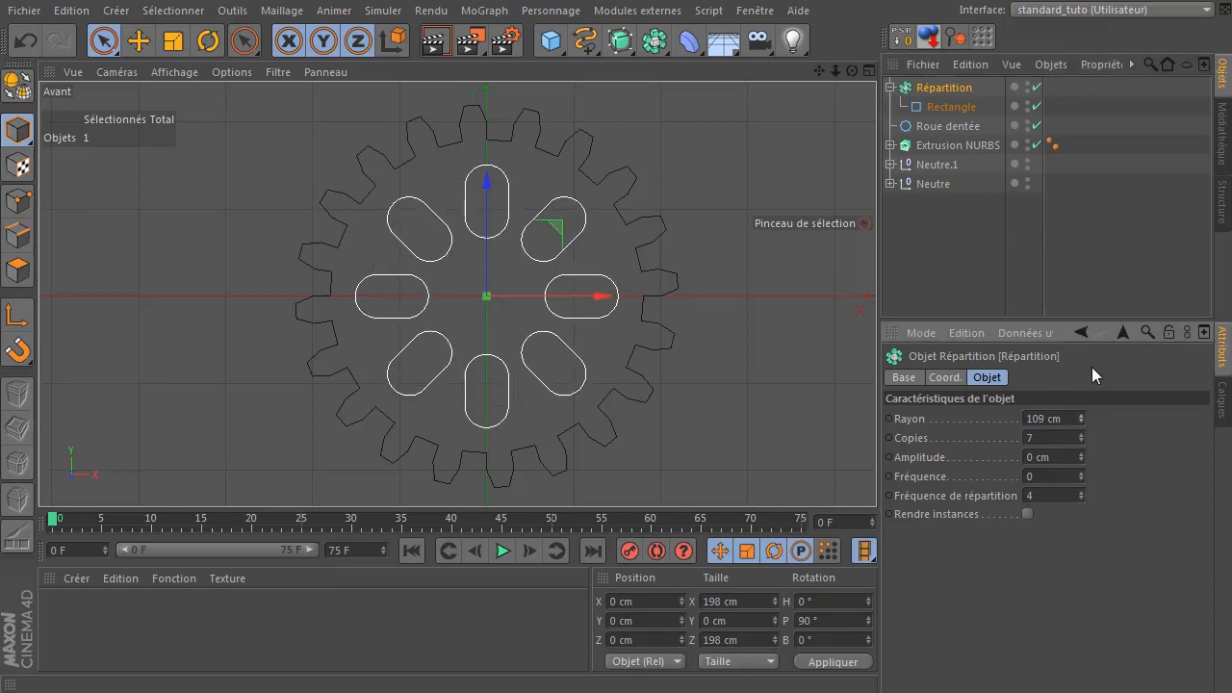
- Set the Répartition's number of copies to 5
click(1079, 442)
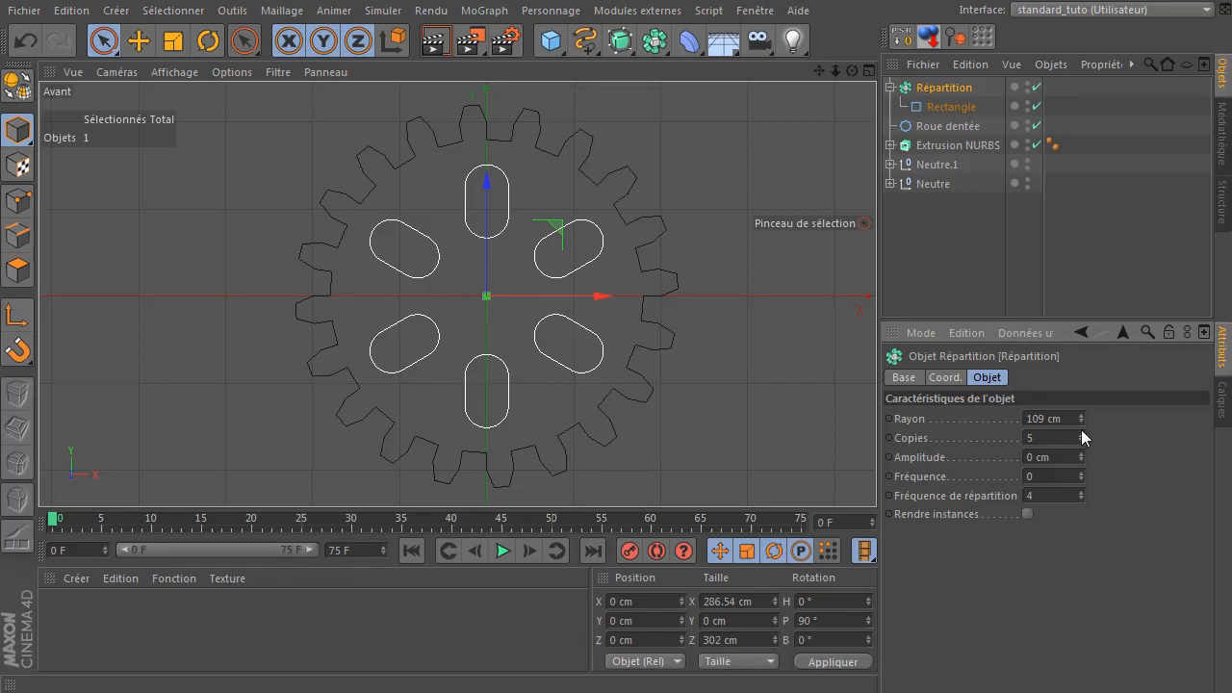
click(1081, 432)
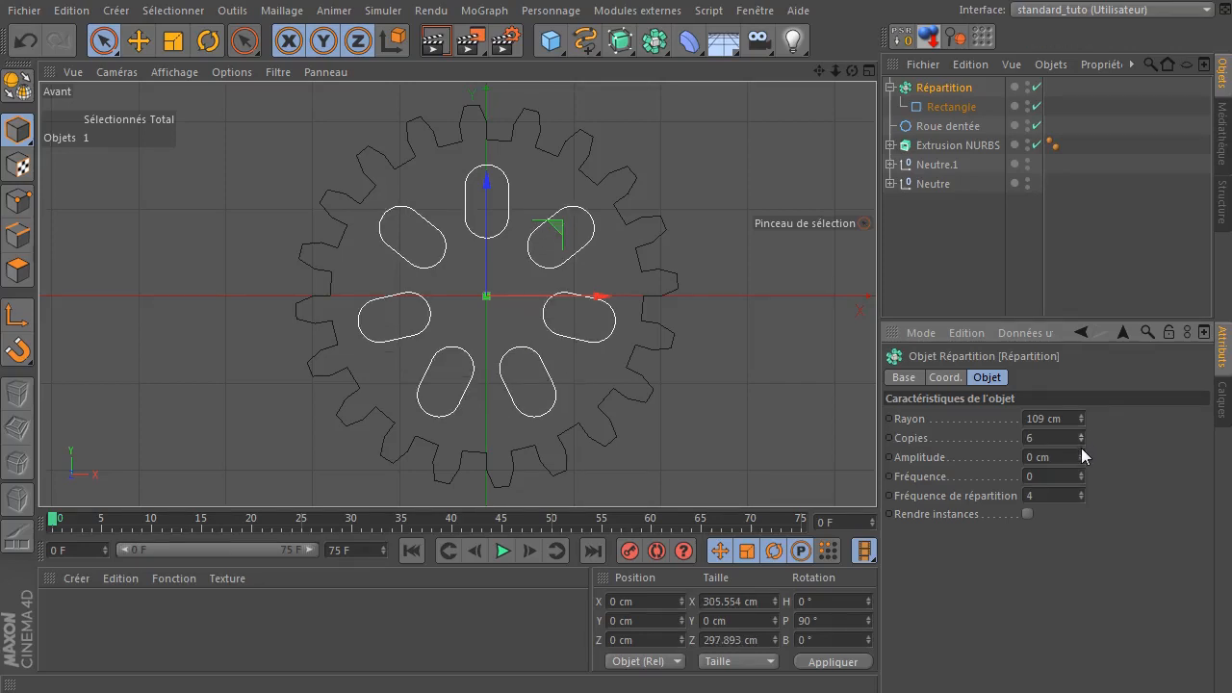
click(1081, 442)
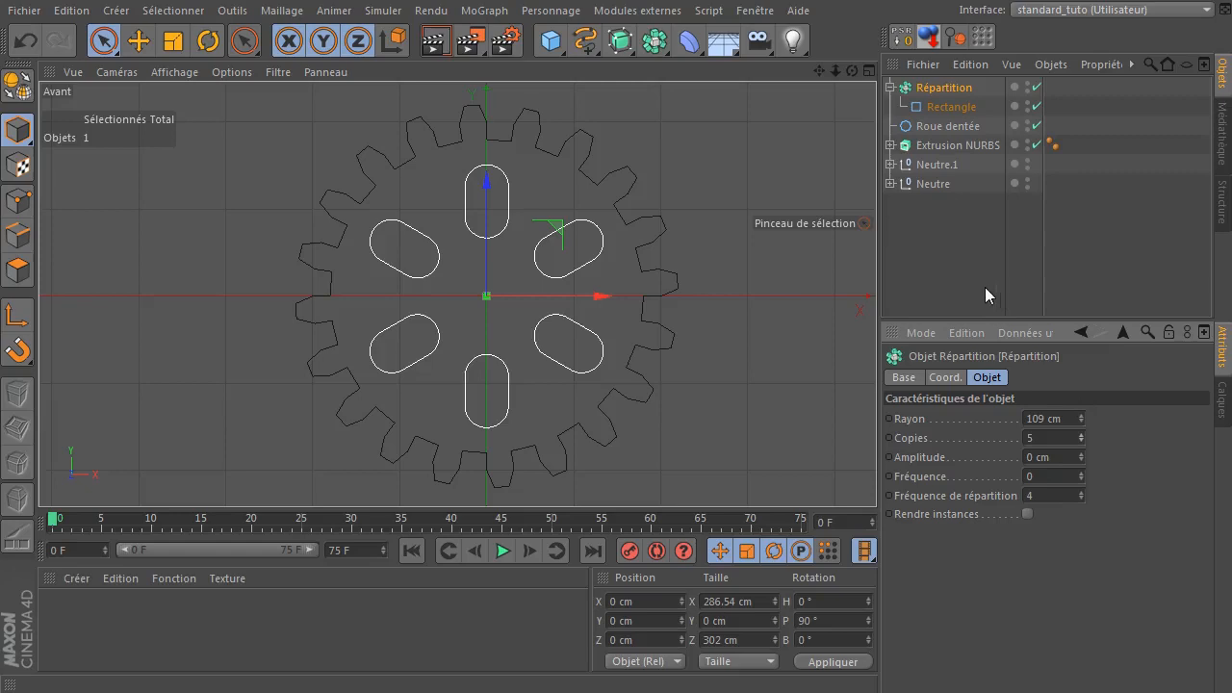
- Set the Rectangle spline's width to 30 cm and its height to 90 cm
click(939, 108)
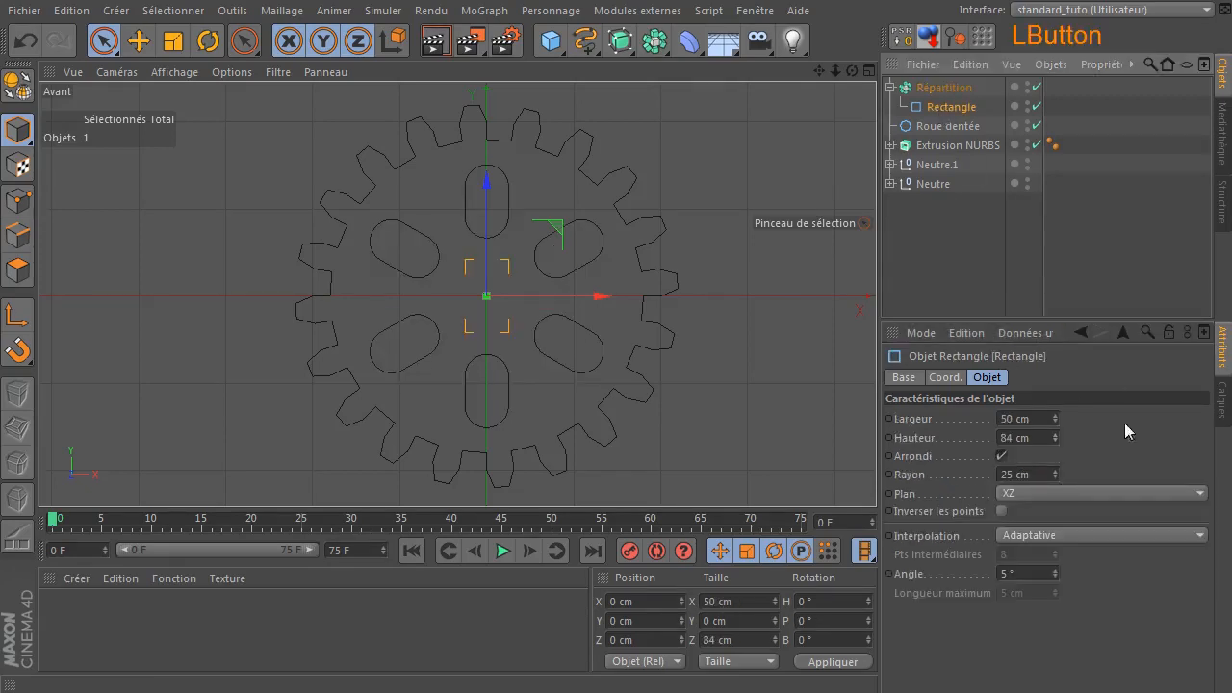
drag(1056, 418, 1052, 436)
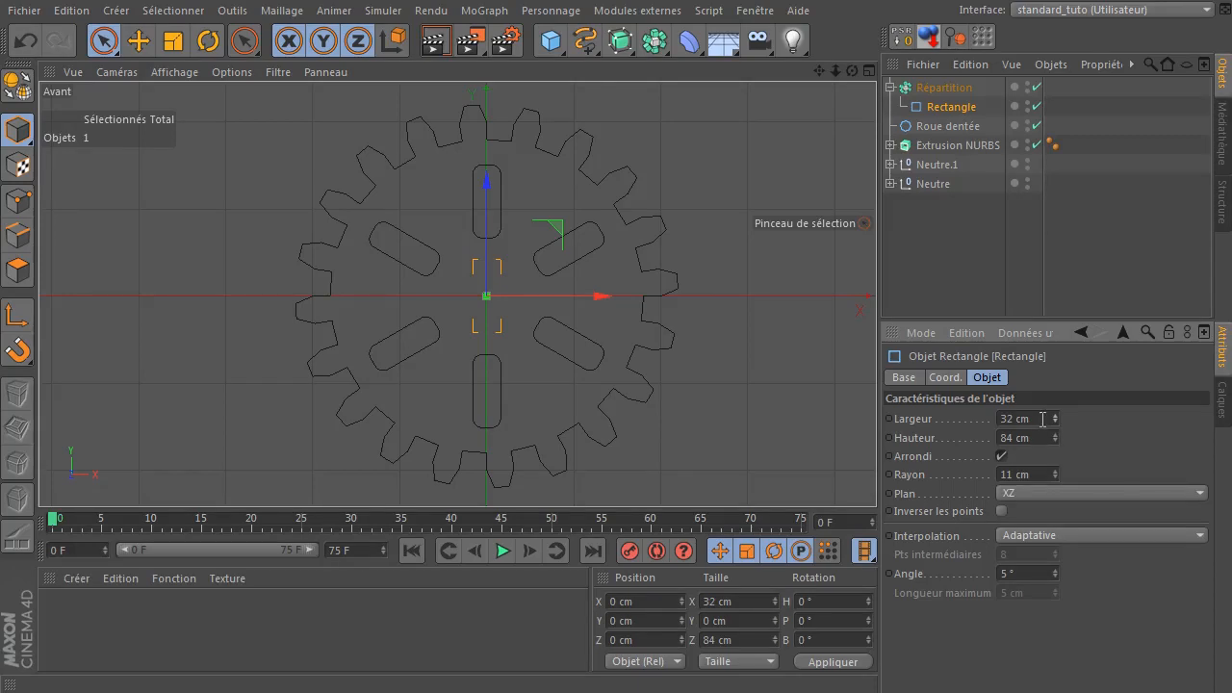
click(1040, 418)
text(3)
click(1028, 437)
double_click(1028, 437)
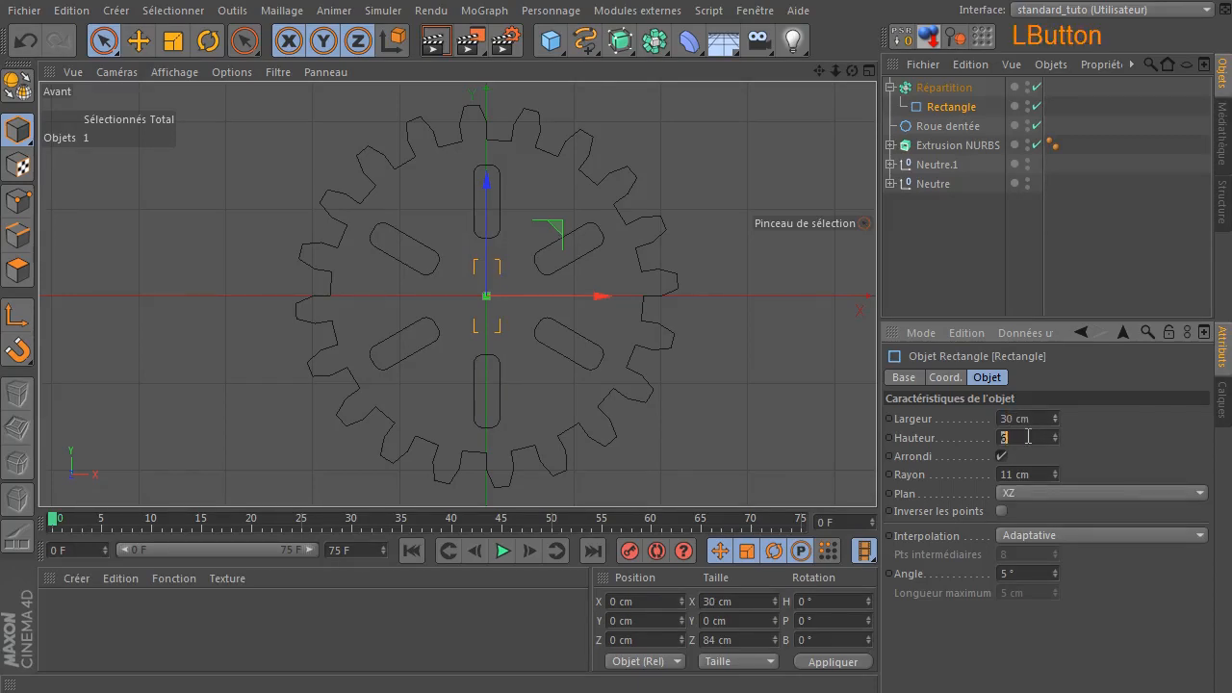
text(9)
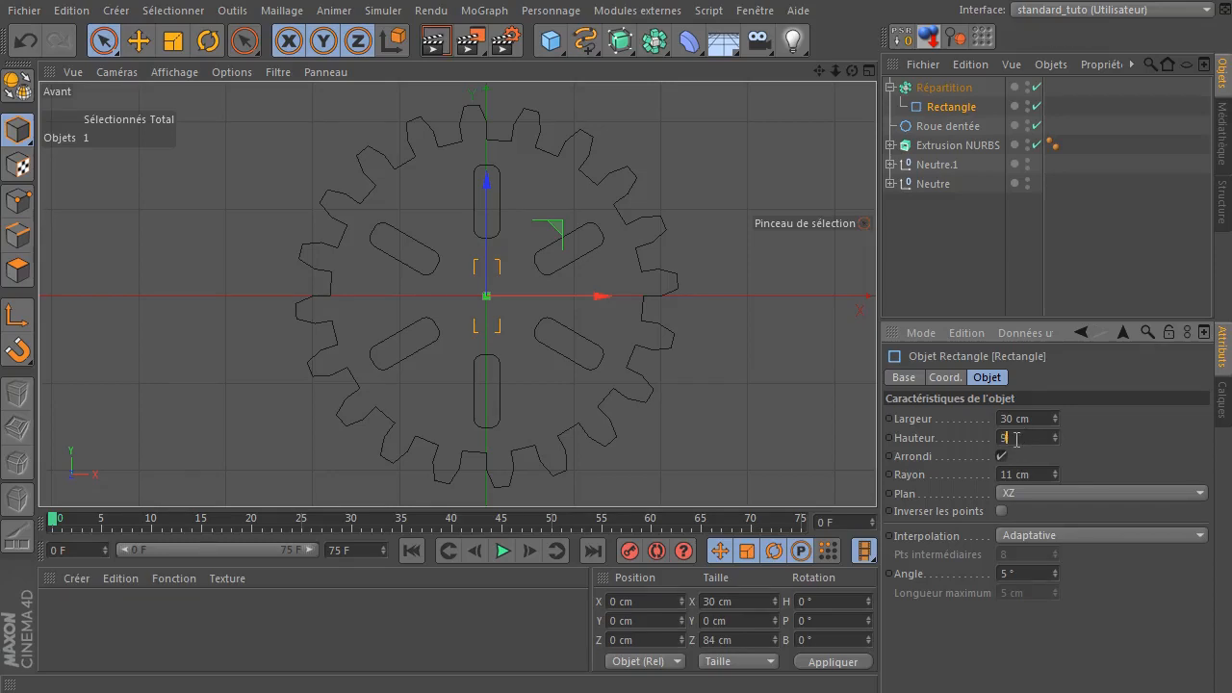
text(0)
key(Return)
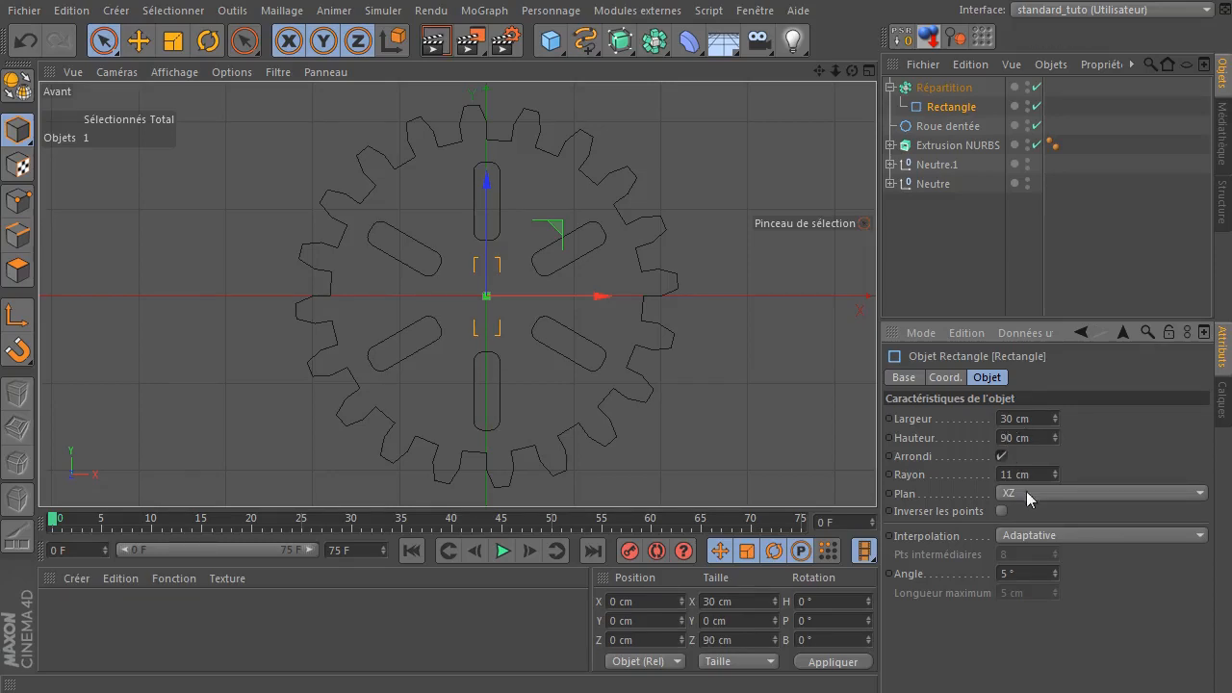
- Increase the Rectangle spline's corner radius to 15 cm so the slot ends are fully rounded
click(1056, 471)
click(1056, 471)
drag(1059, 438, 1074, 376)
- Deselect the Rectangle and add a Cercle spline at the gear's centre
scroll(564, 310, up, 2)
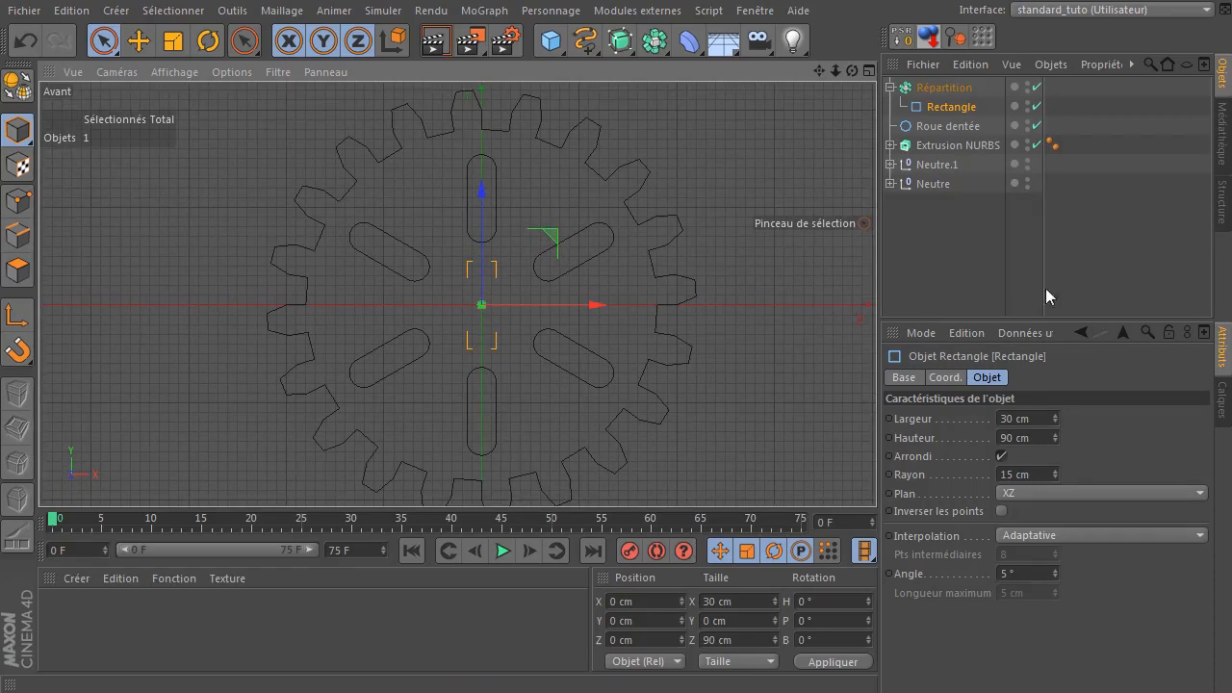
click(960, 254)
drag(586, 40, 775, 129)
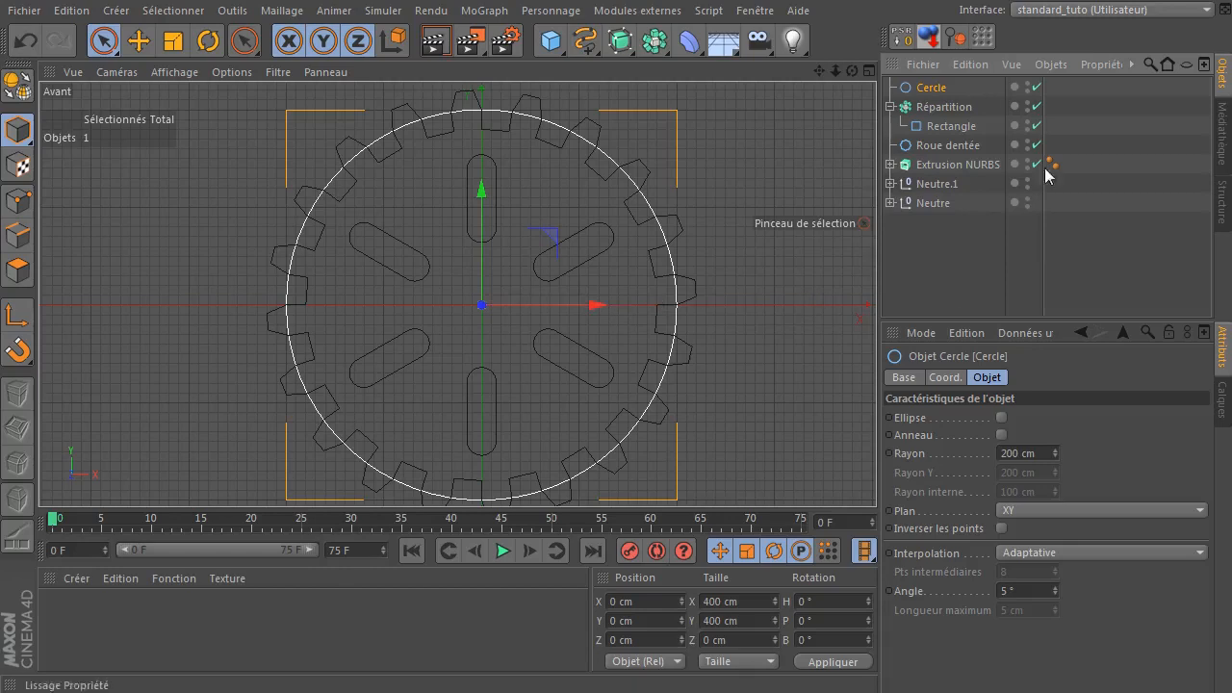
- Set the Cercle's radius to 39 cm and convert it to an editable spline
drag(1052, 448, 977, 607)
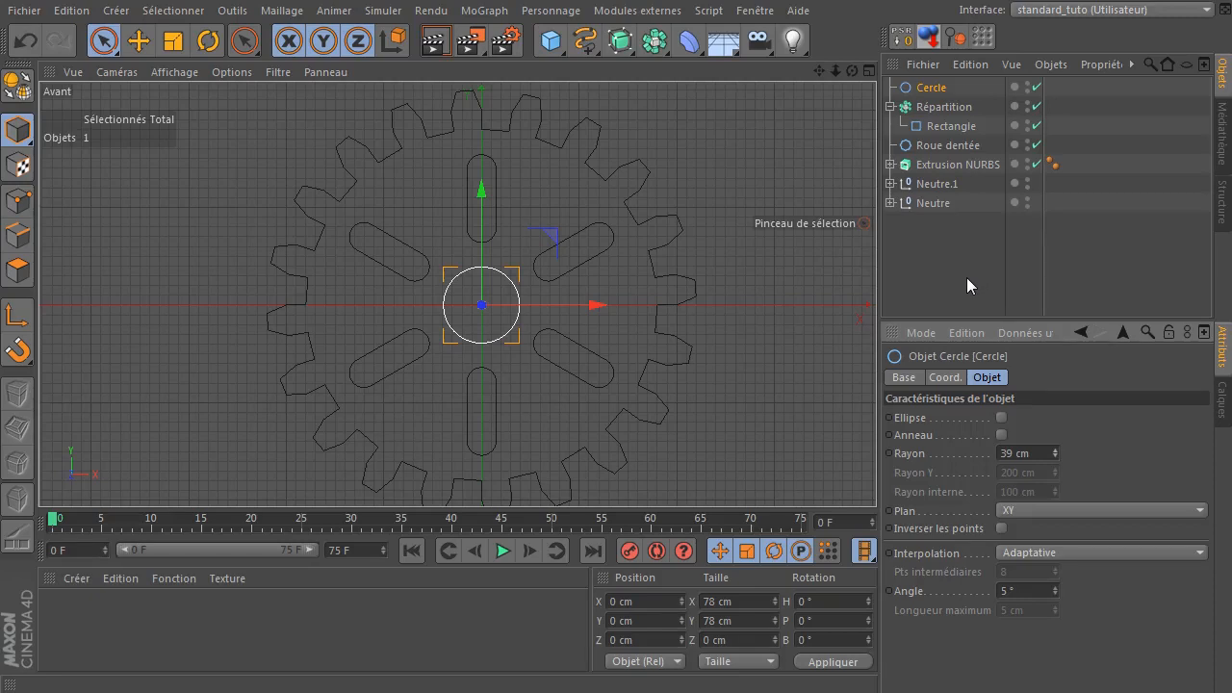
click(928, 92)
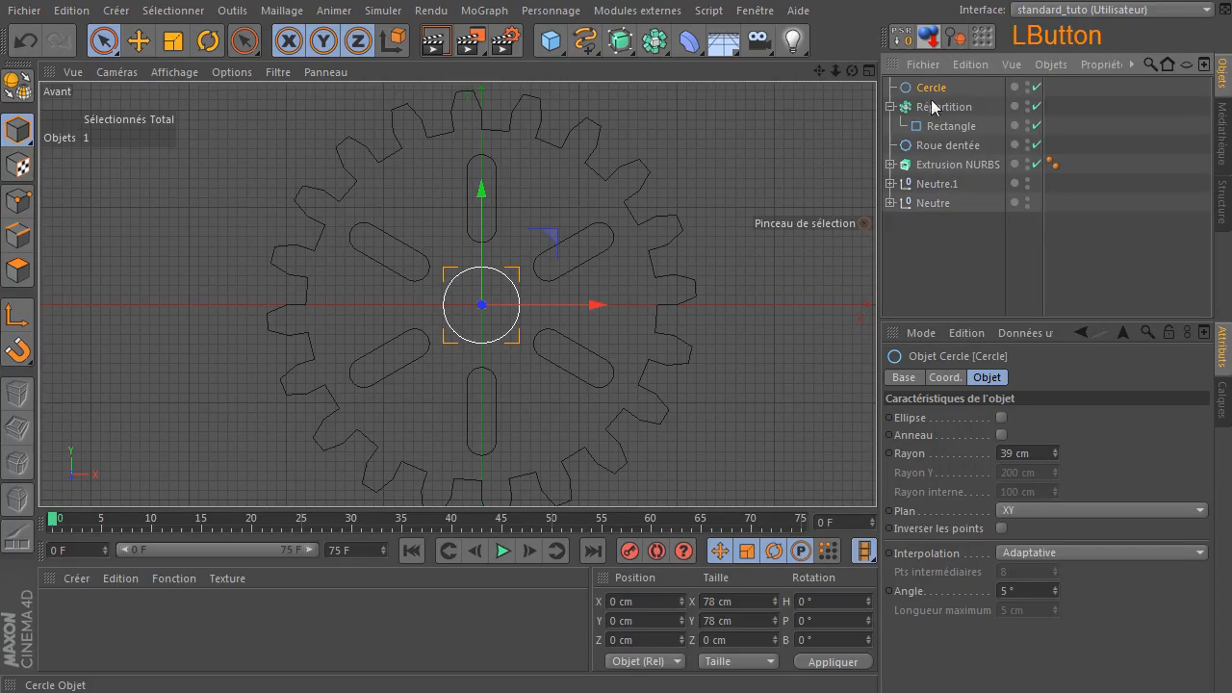
key(c)
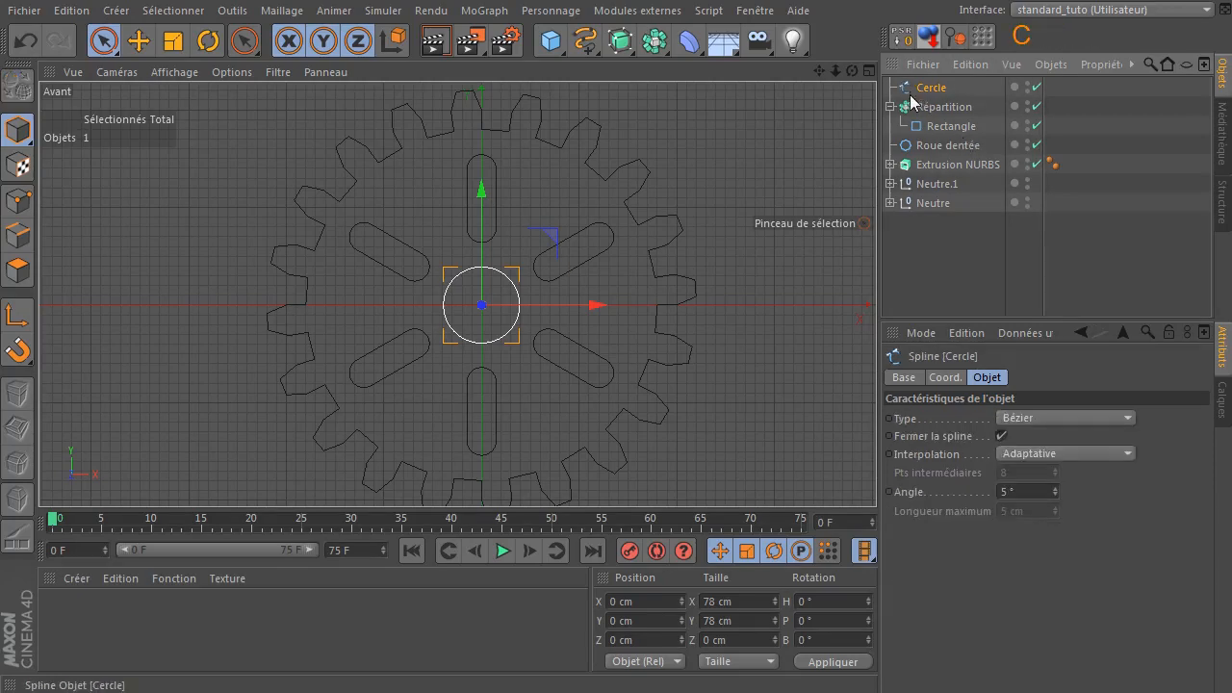
- Make the Répartition editable and convert its six rounded rectangles to editable splines
click(949, 106)
key(c)
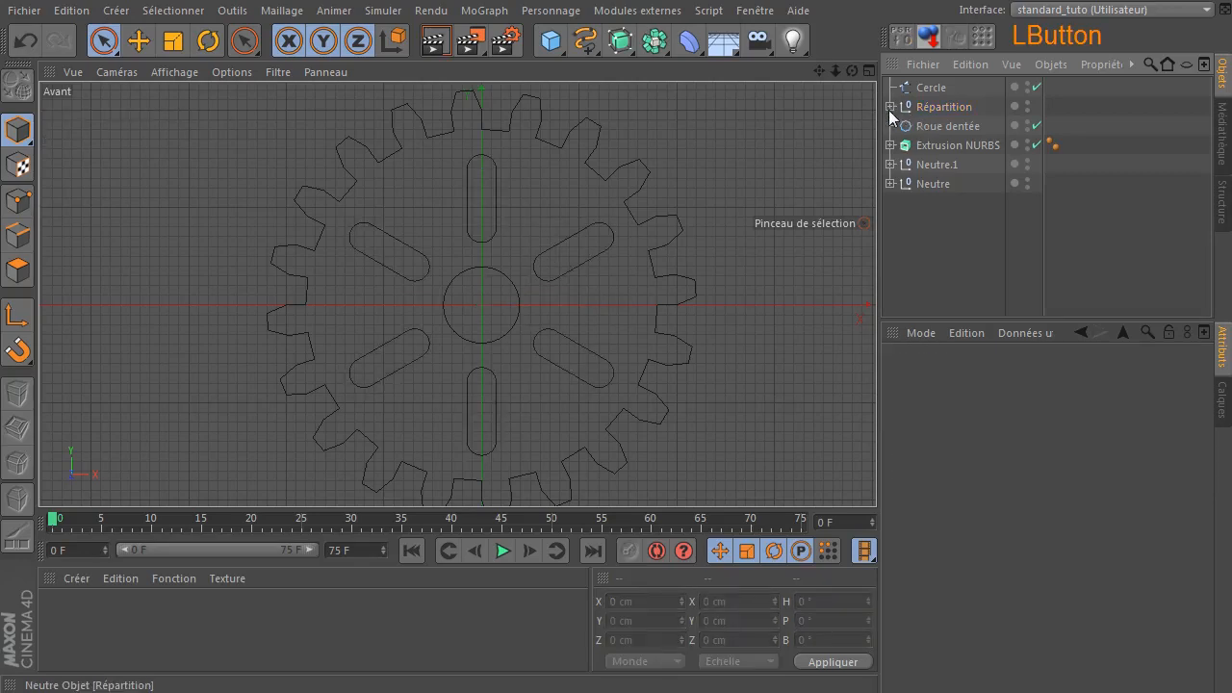
click(891, 107)
click(961, 130)
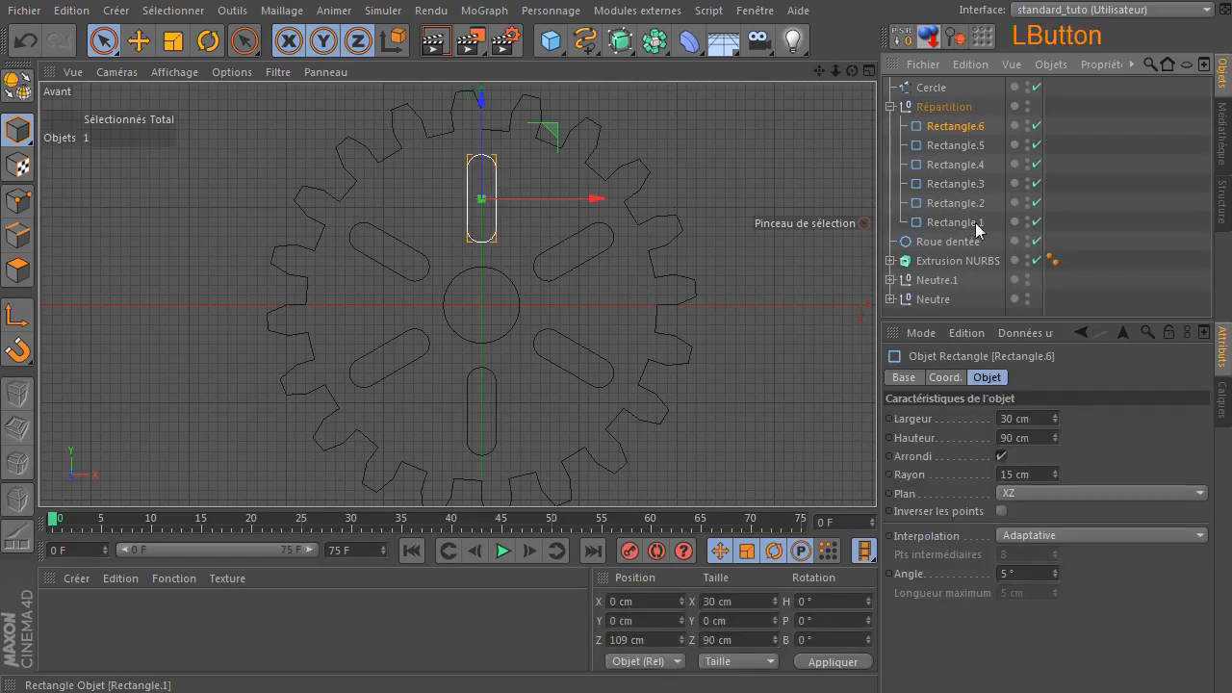
shift+click(972, 223)
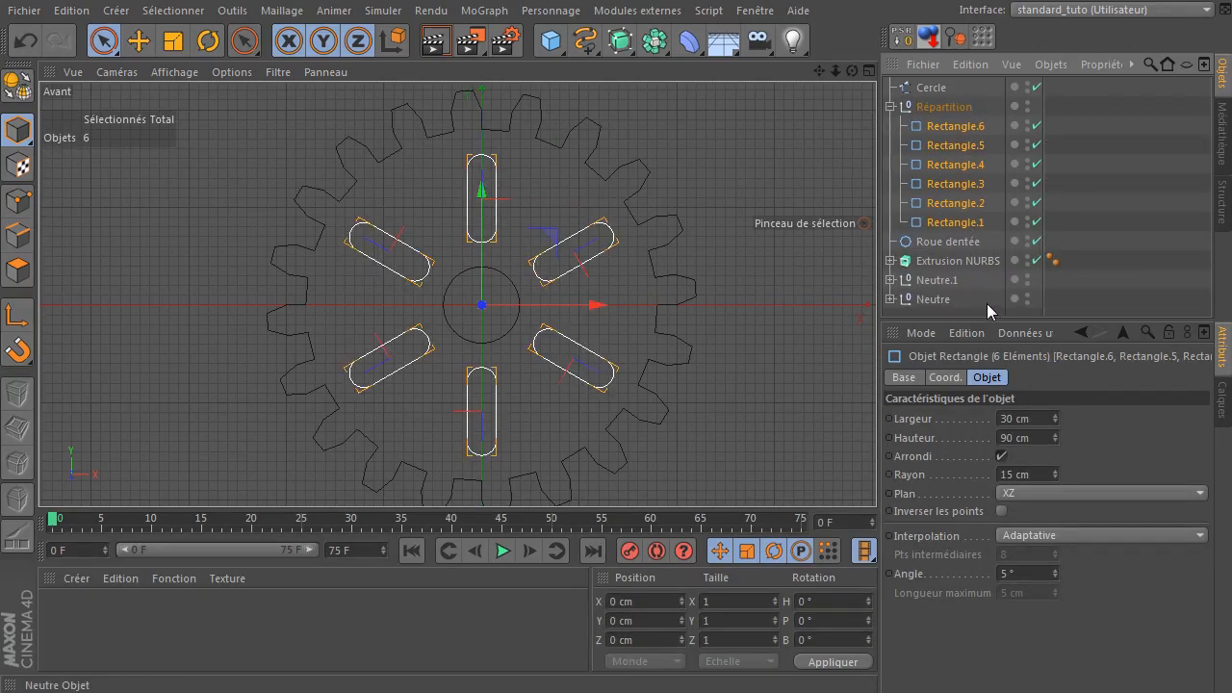
key(c)
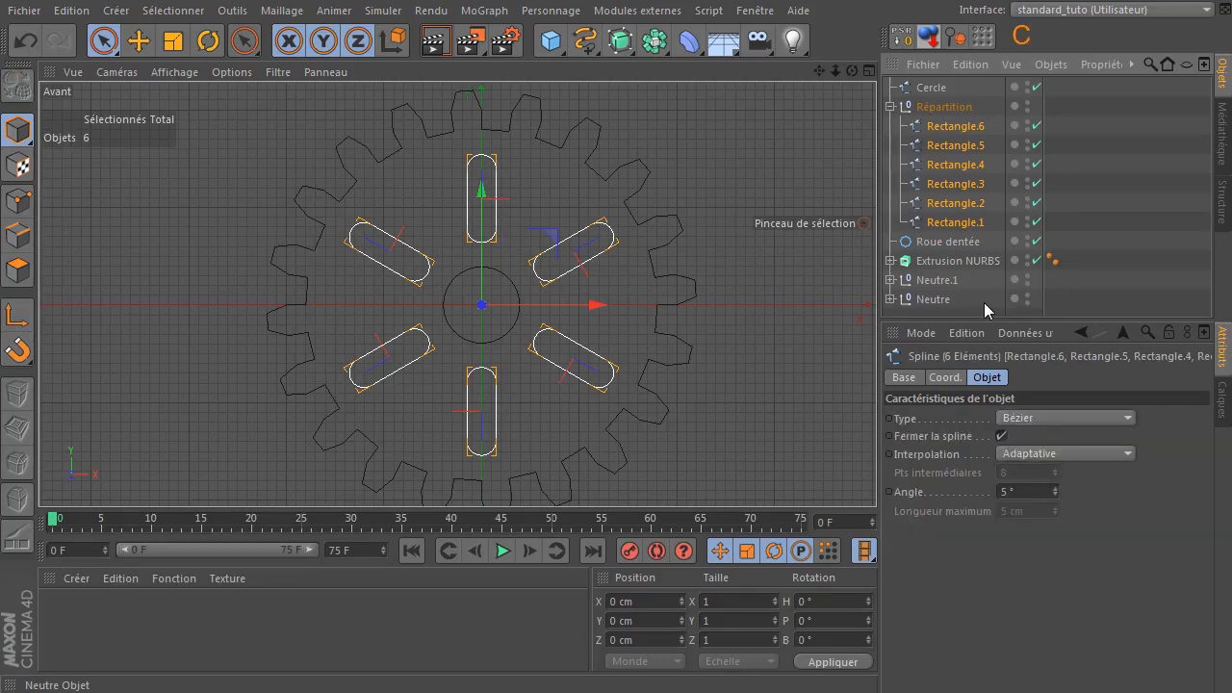
- Place the Cercle with the six rectangle splines and merge all seven into one spline, deleting the originals
drag(909, 93, 954, 123)
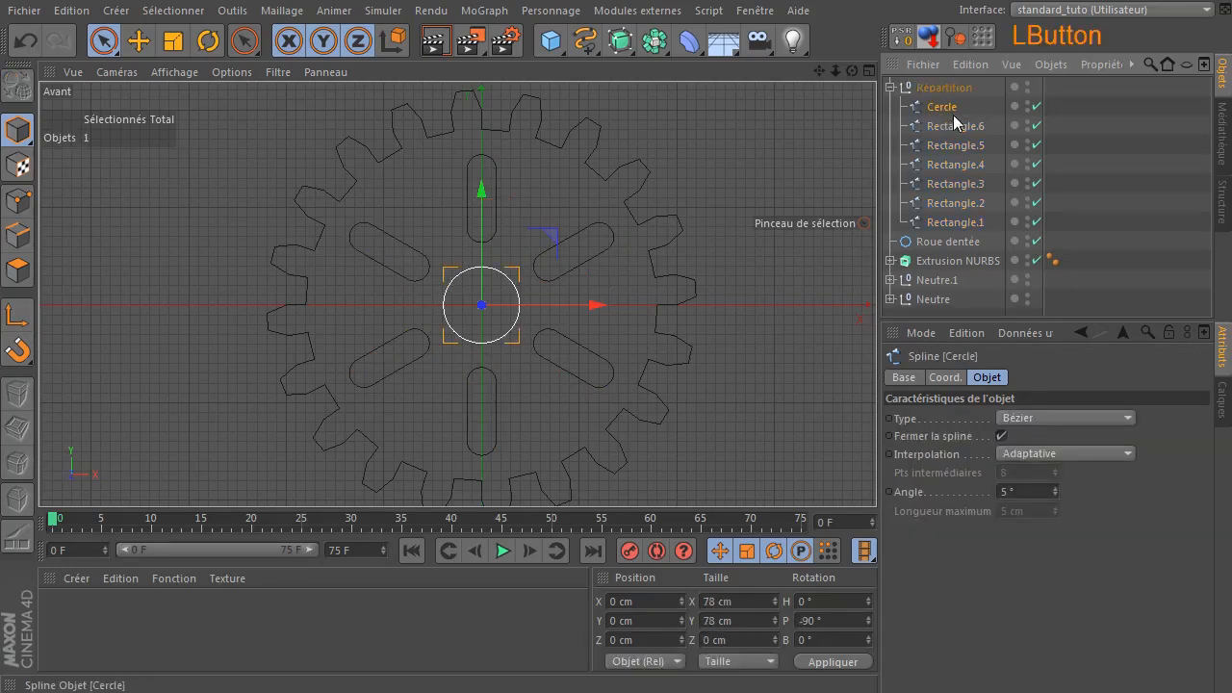
shift+click(951, 225)
right_click(951, 227)
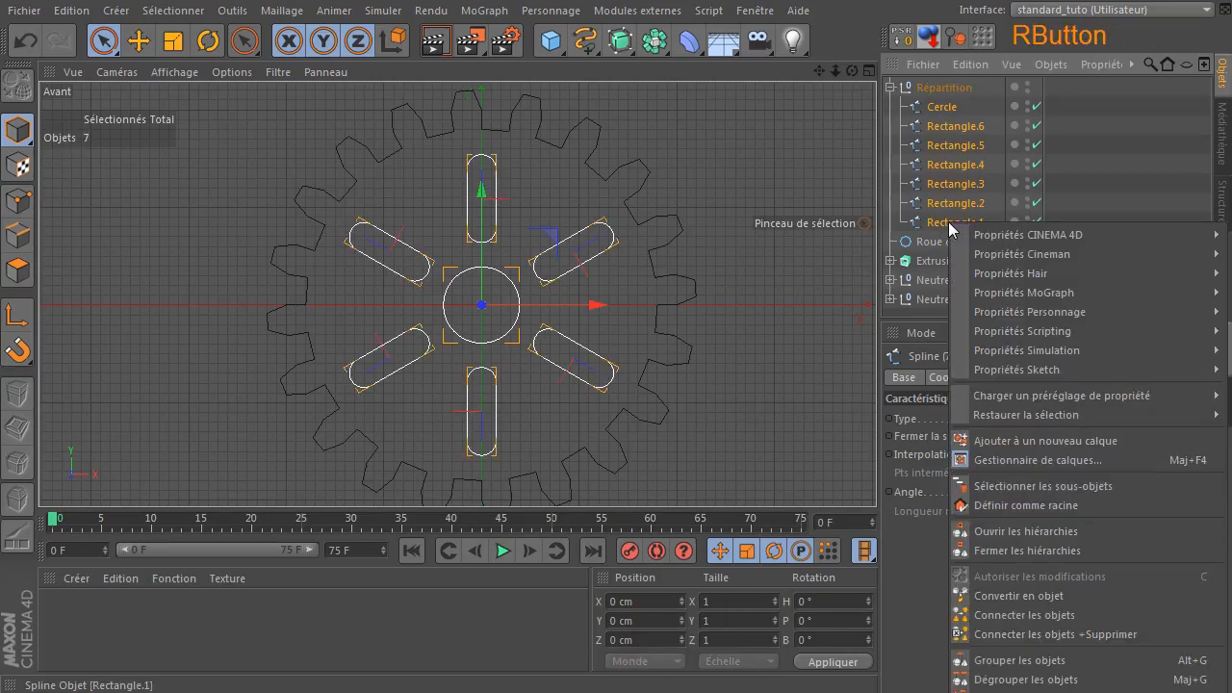
click(991, 635)
- Move the merged spline and the Roue dentée to the end of the object hierarchy and delete the empty Répartition
drag(939, 106, 938, 270)
drag(943, 107, 929, 198)
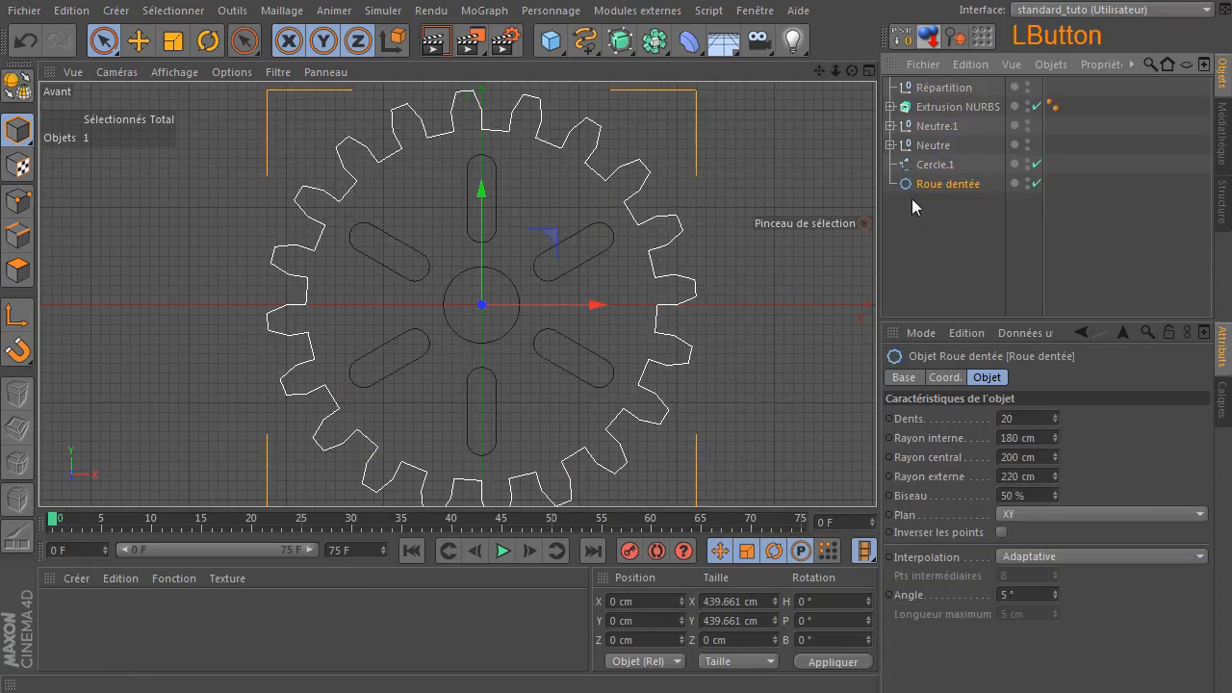
click(938, 87)
key(Delete)
- Add a Masque spline containing the Roue dentée above the merged Cercle.1 spline and set its mode to A moins B
click(654, 40)
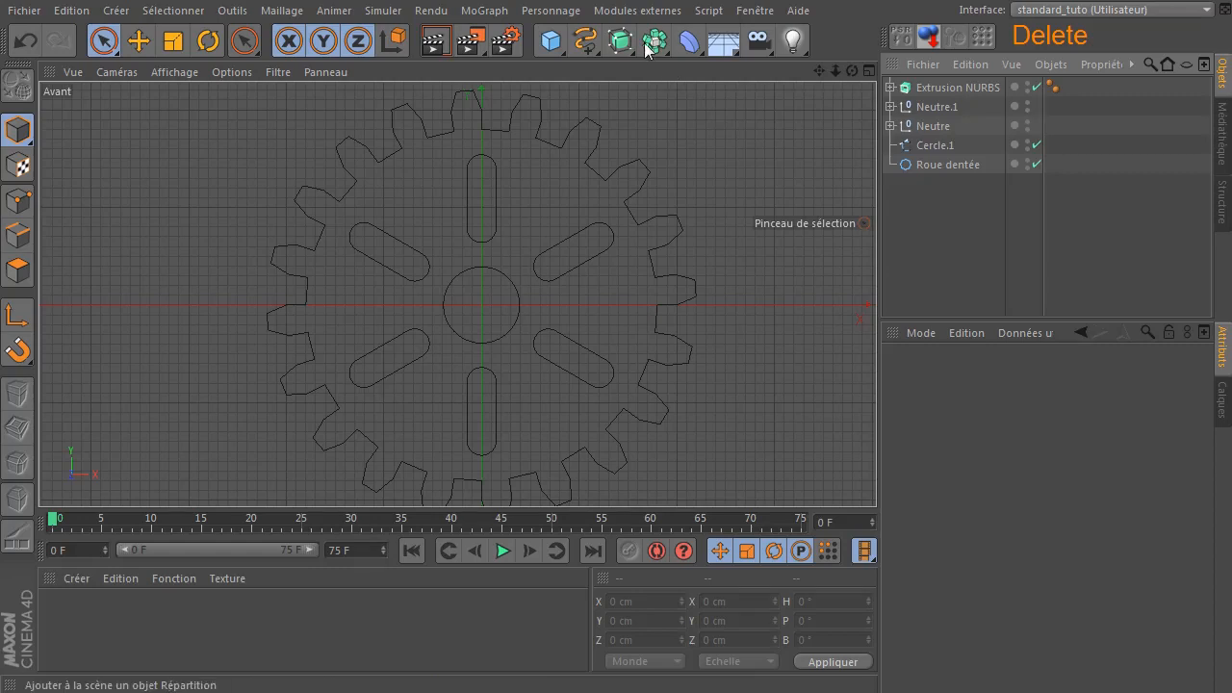
click(721, 96)
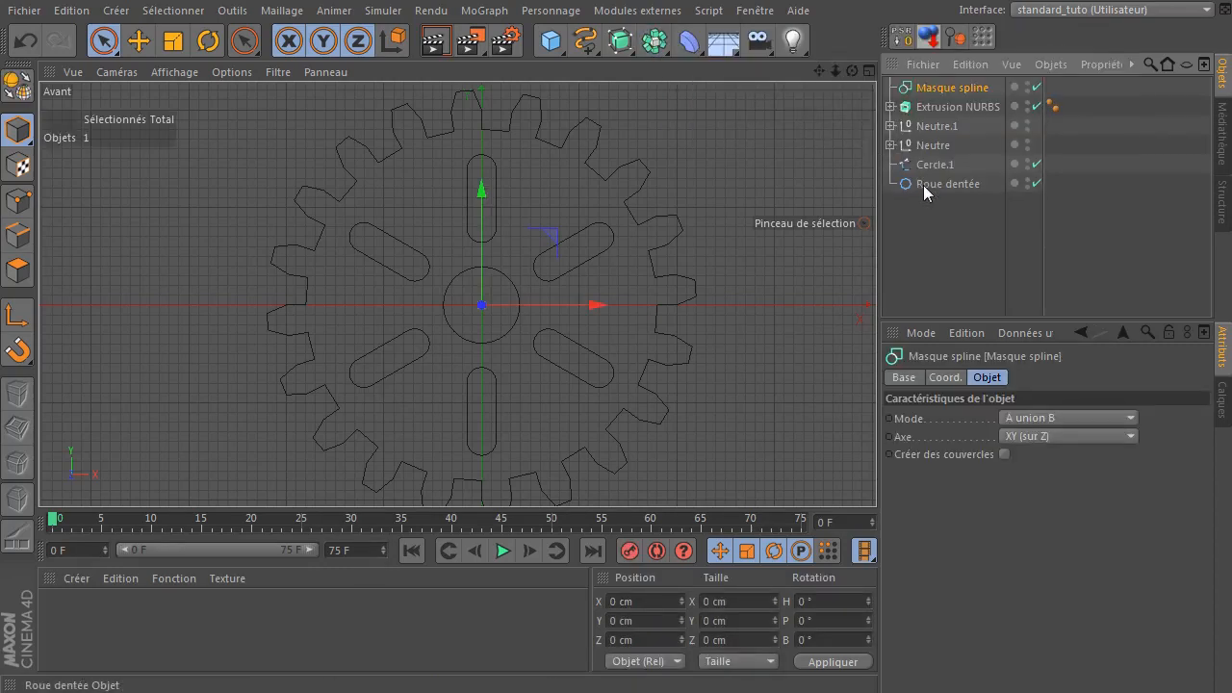
drag(938, 165, 967, 98)
drag(948, 183, 969, 96)
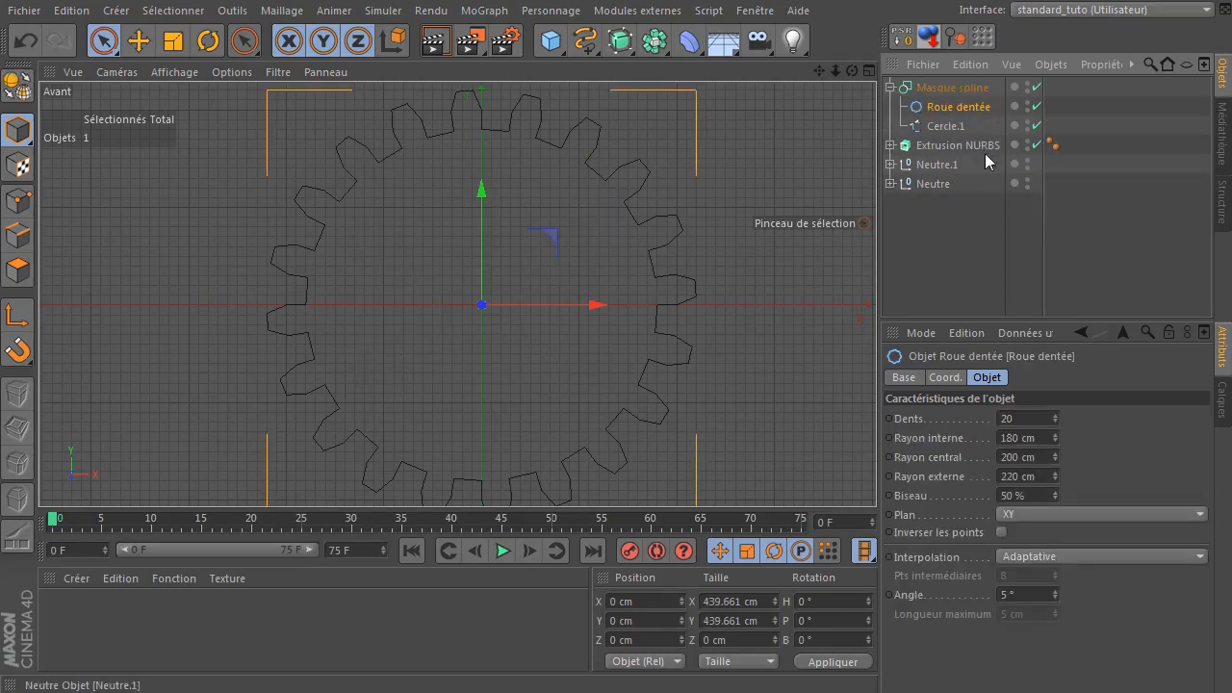
click(962, 89)
click(1070, 418)
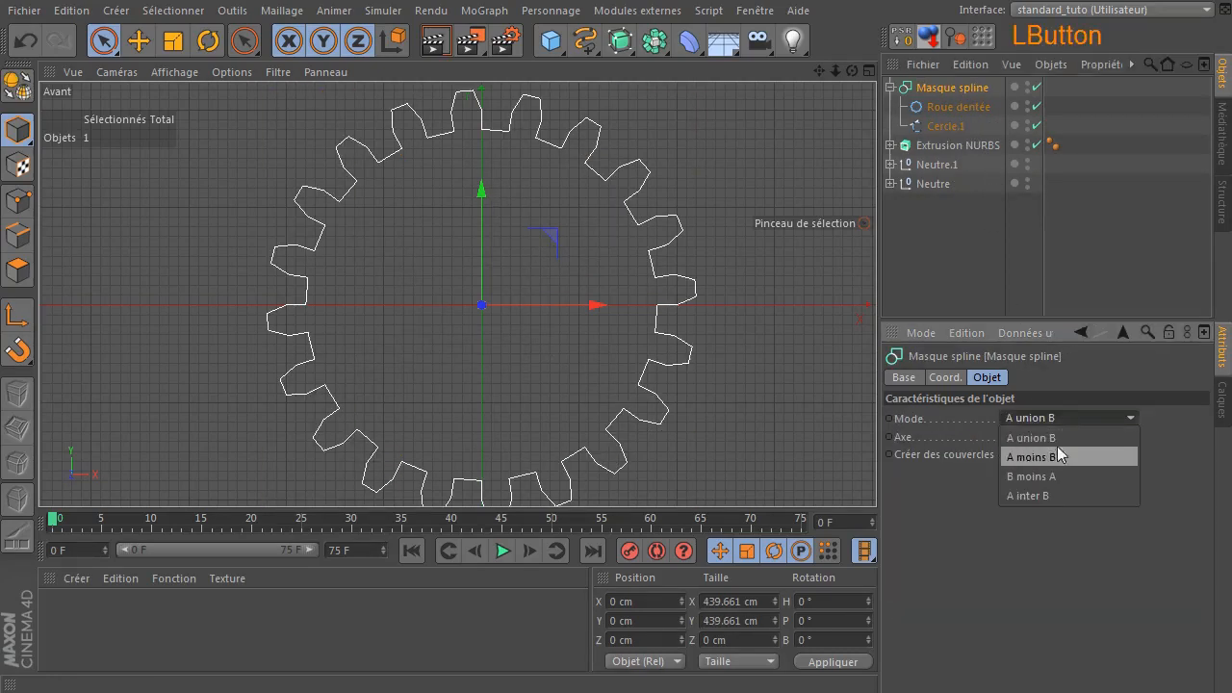
click(1051, 463)
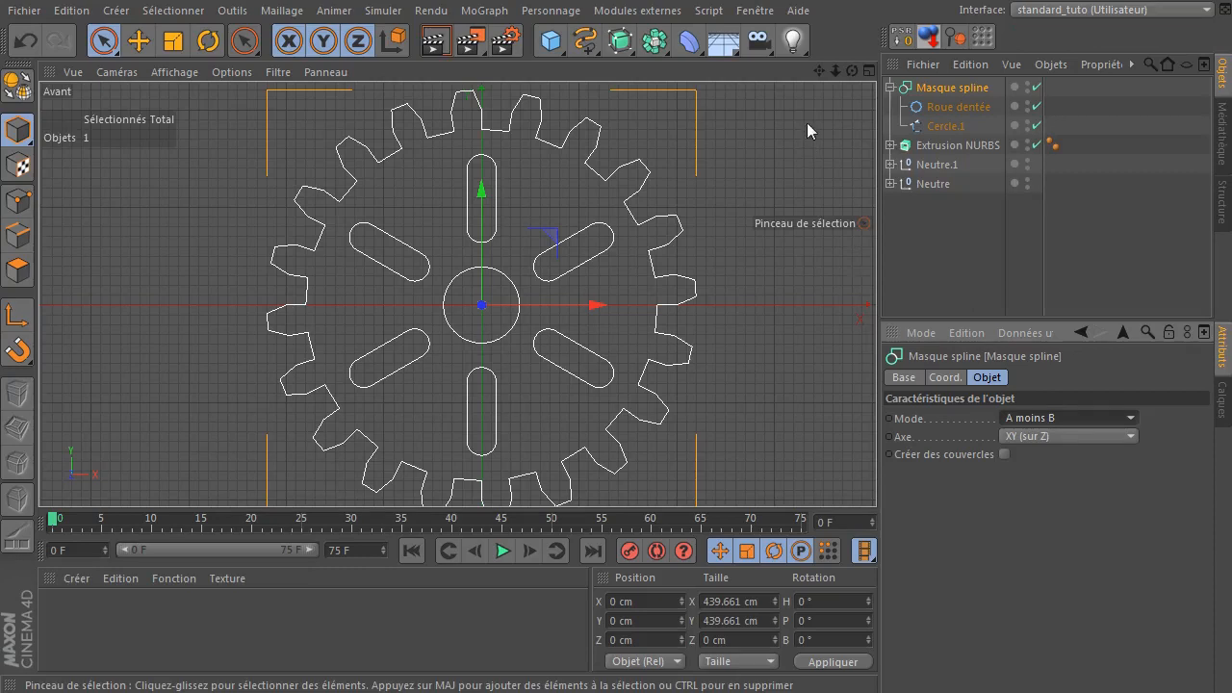
- Extrude the Masque spline with a new Extrusion NURBS and show the gear in the perspective view
drag(620, 40, 858, 69)
drag(951, 112, 991, 92)
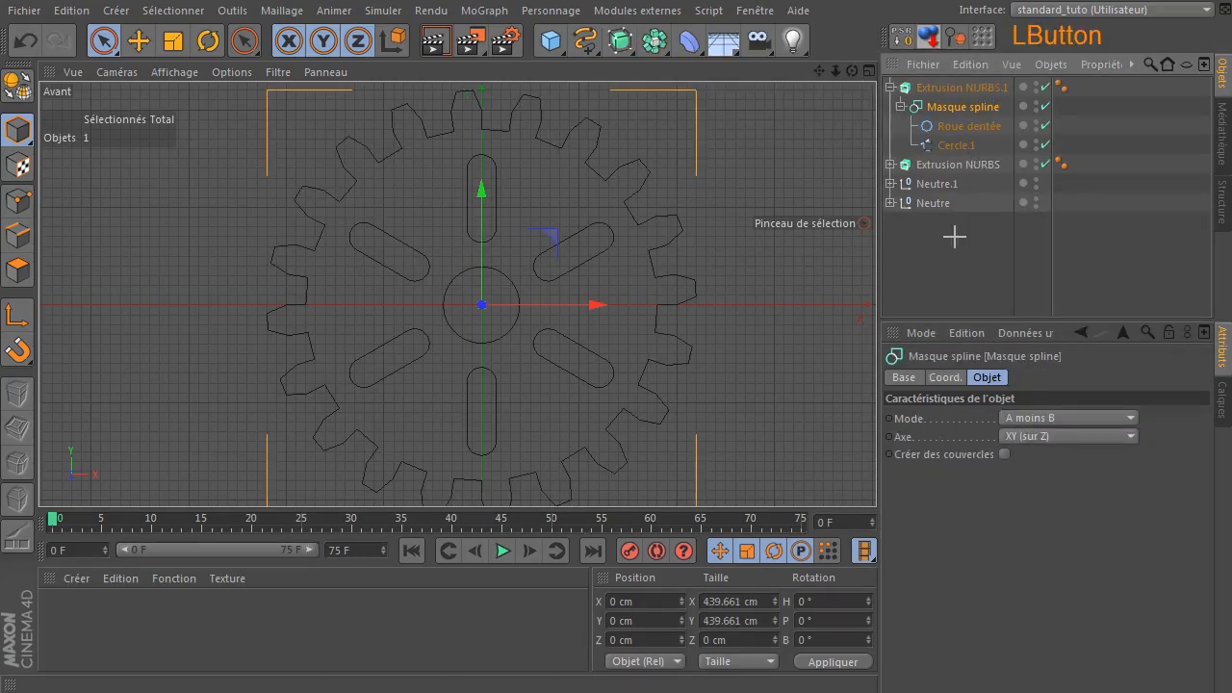
click(748, 272)
middle_click(747, 271)
middle_click(333, 240)
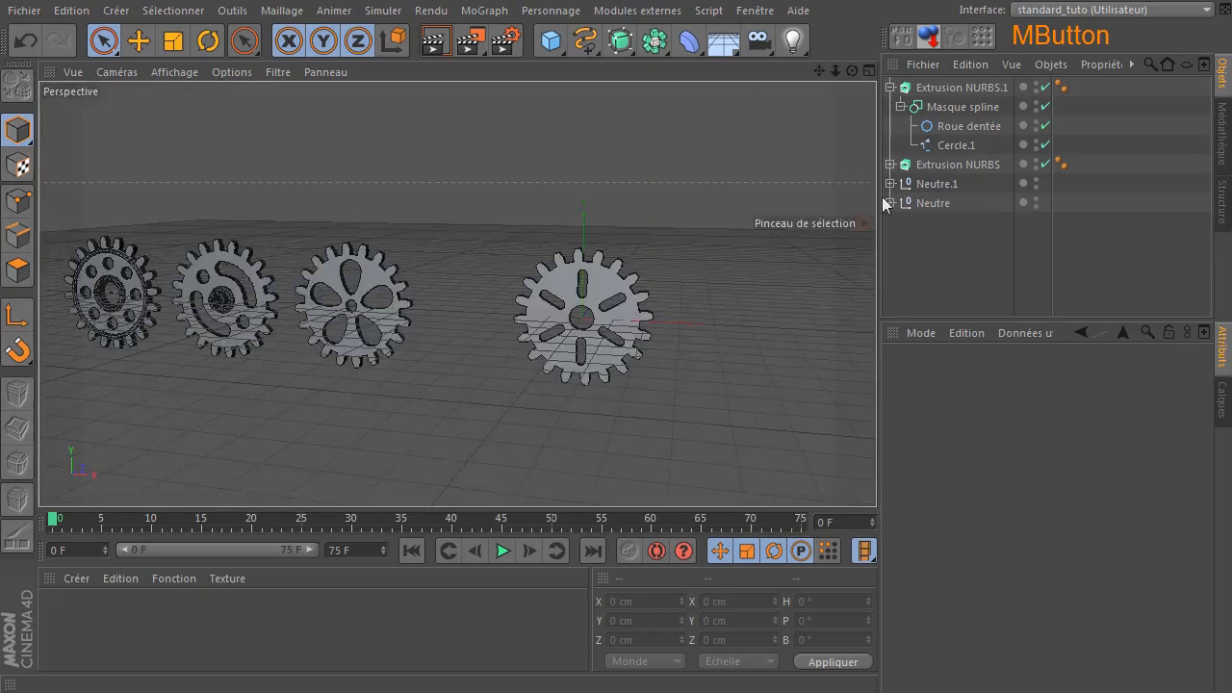
- Collapse the new Extrusion NURBS hierarchy and move its slotted gear above the first two finished gears
click(949, 87)
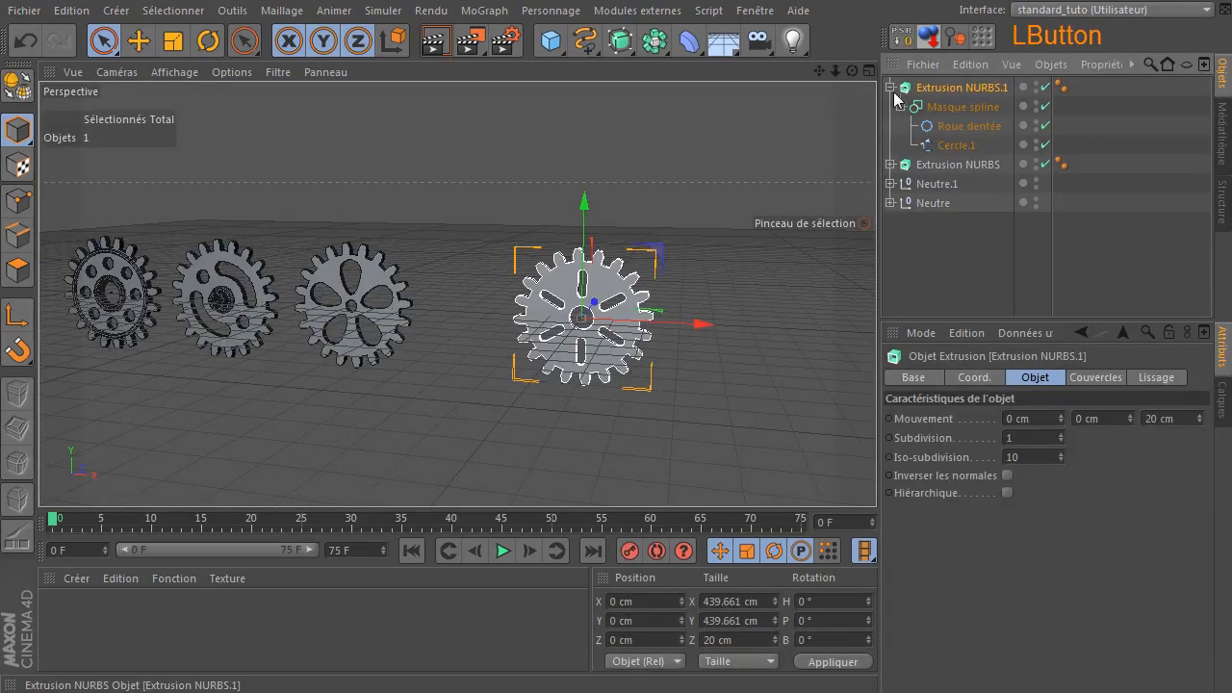
click(888, 96)
click(890, 88)
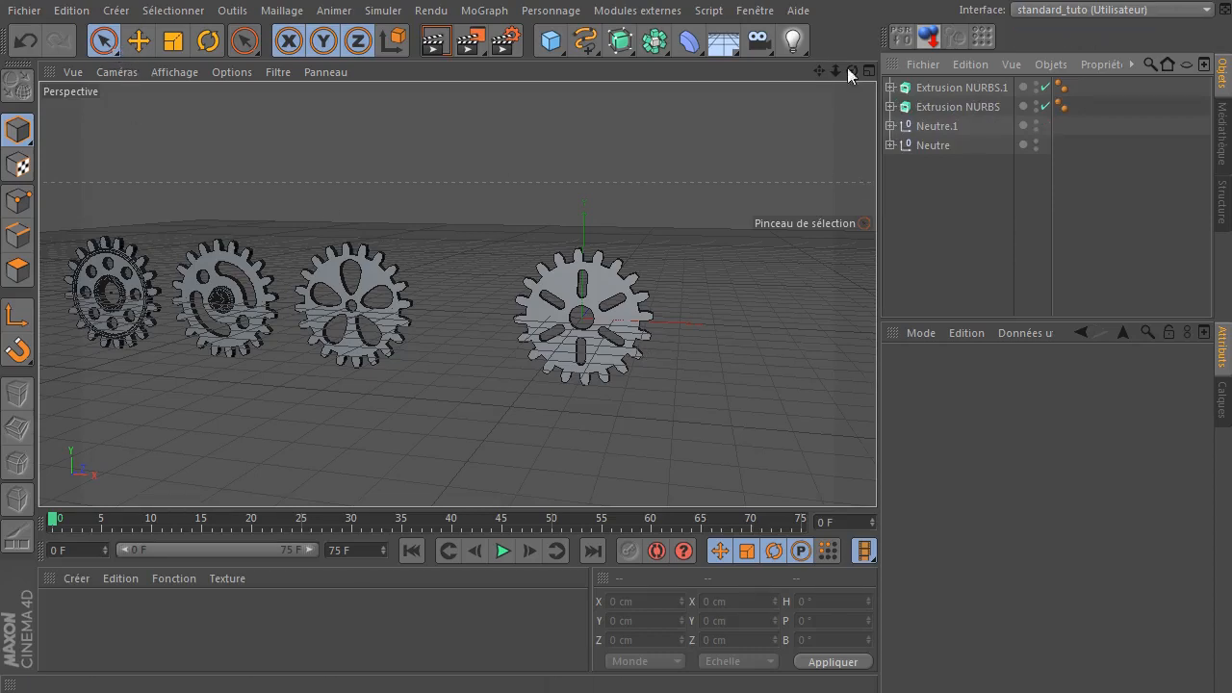
click(949, 88)
drag(698, 323, 203, 49)
click(561, 202)
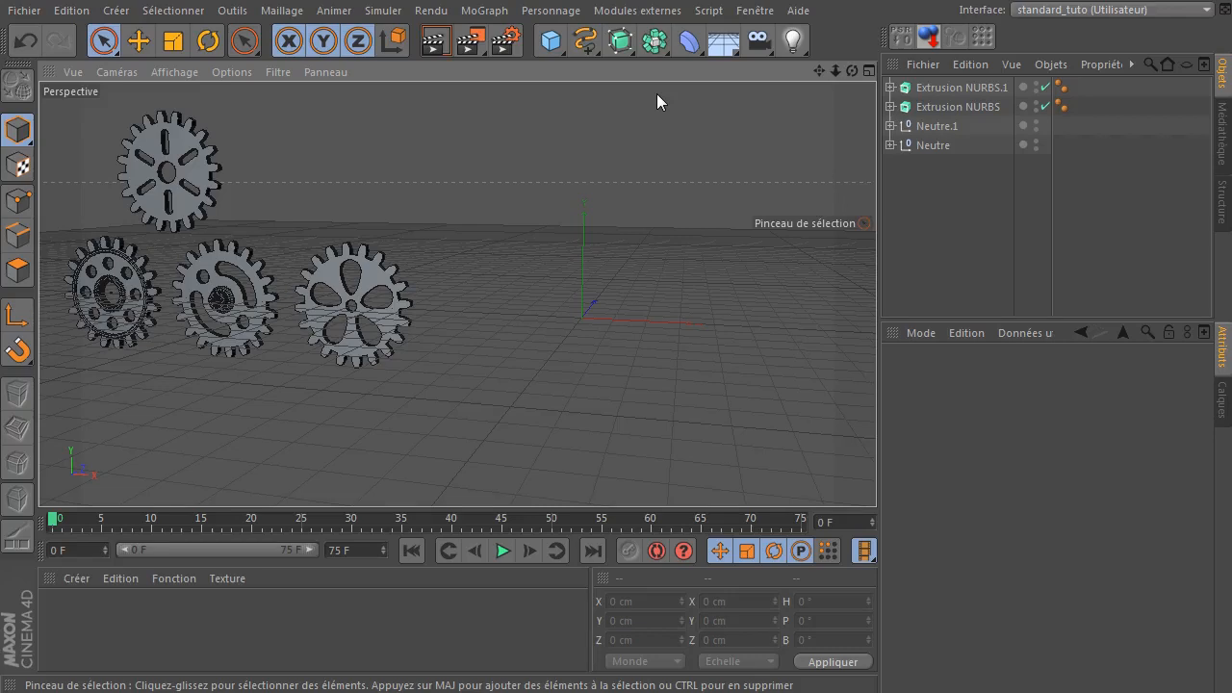
- Add a Roue dentée spline with an inner radius of 200 cm and 28 teeth
drag(557, 43, 502, 136)
drag(576, 48, 789, 172)
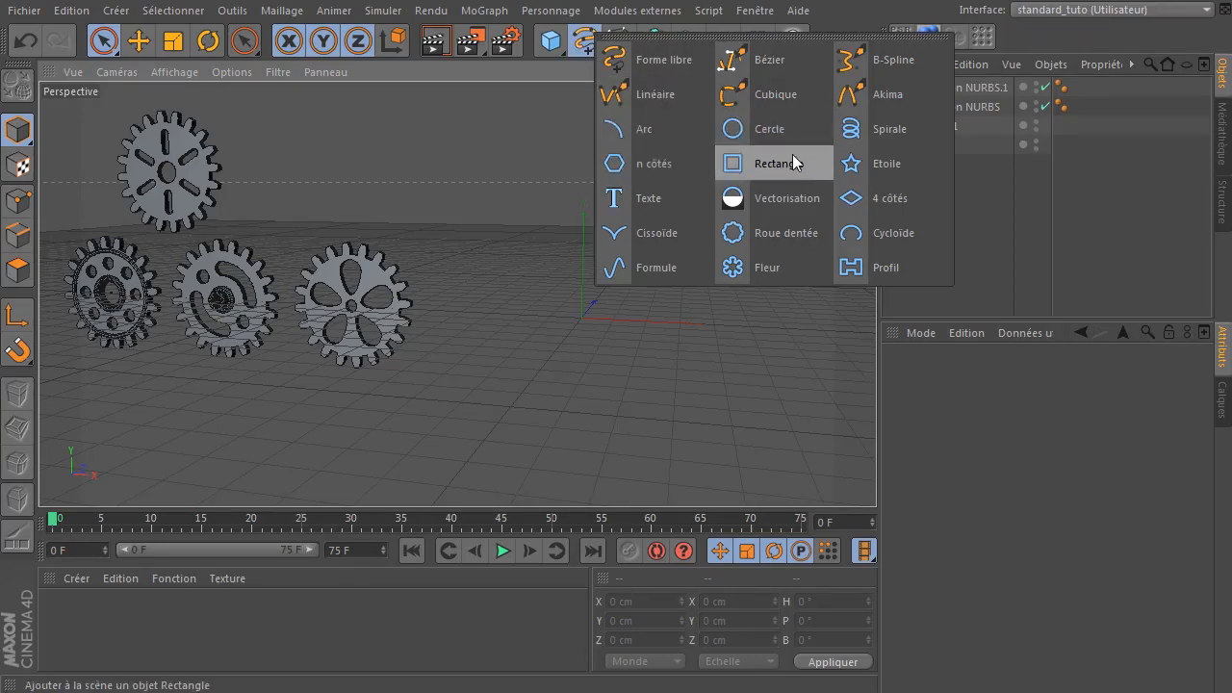
drag(792, 155, 772, 243)
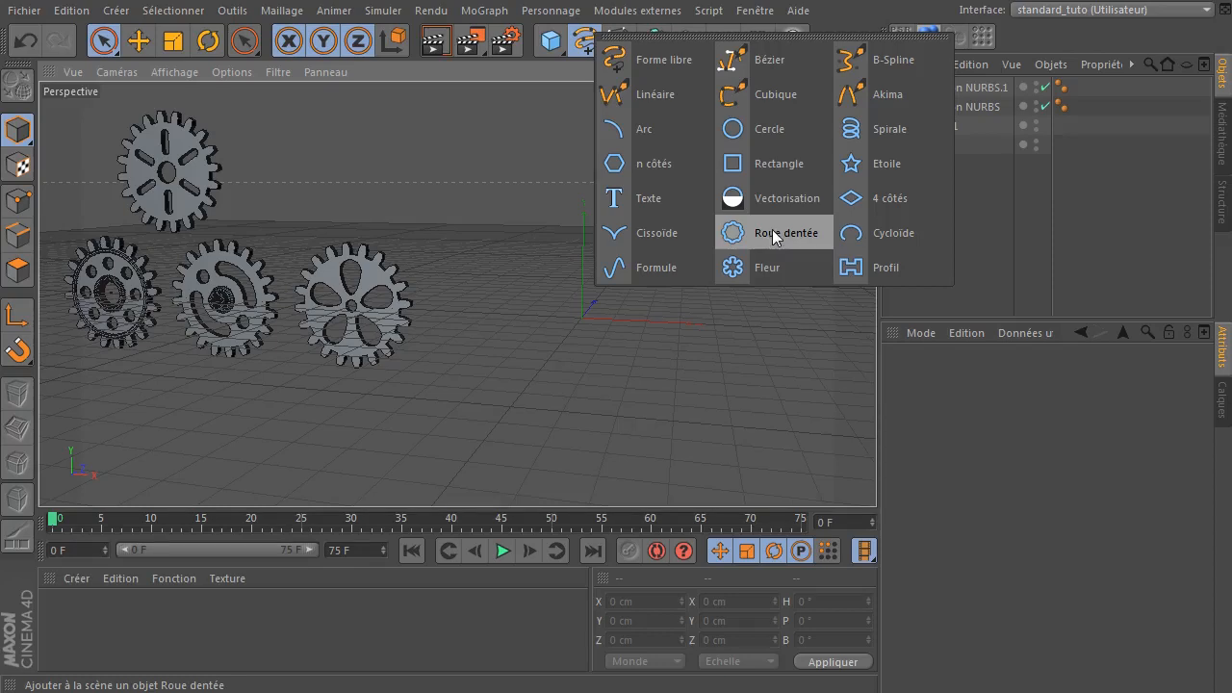
drag(776, 236, 776, 239)
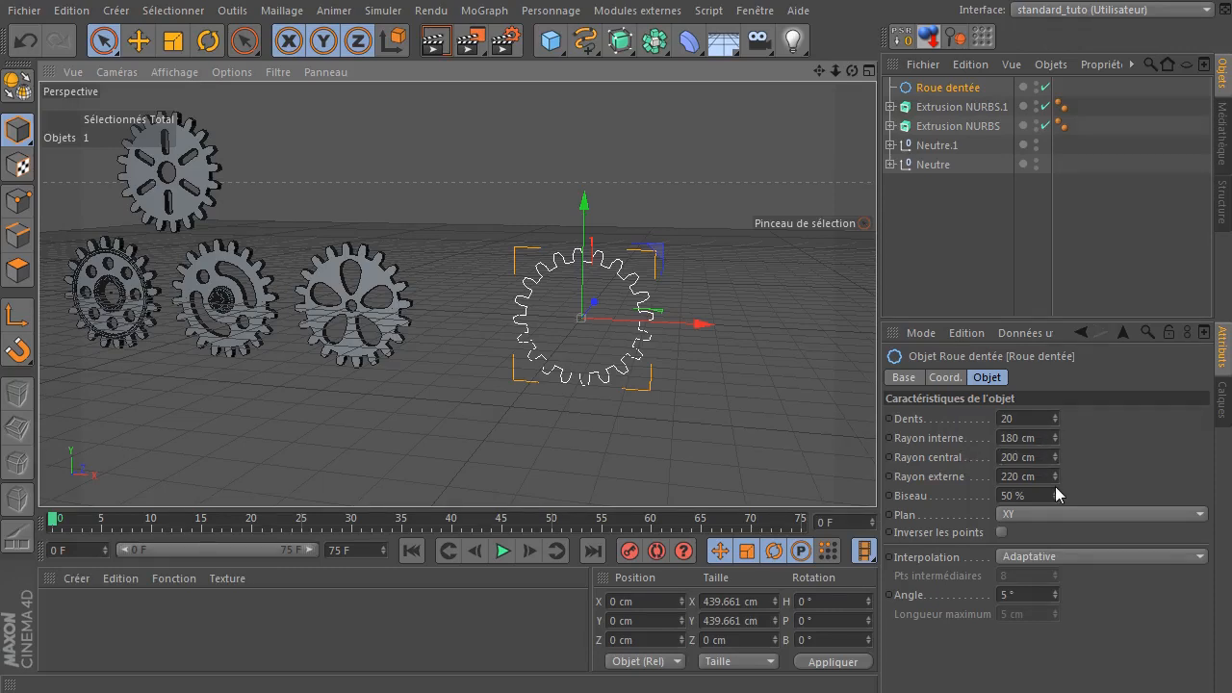
drag(1057, 438, 1118, 328)
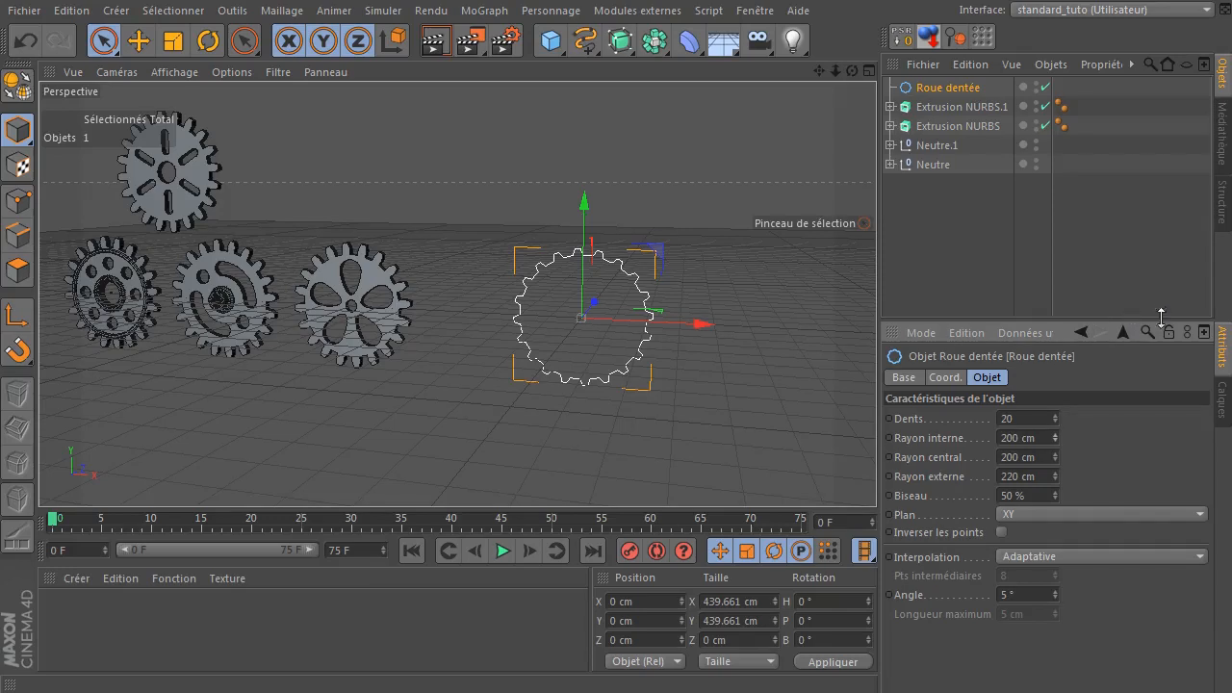
drag(1056, 414, 1056, 426)
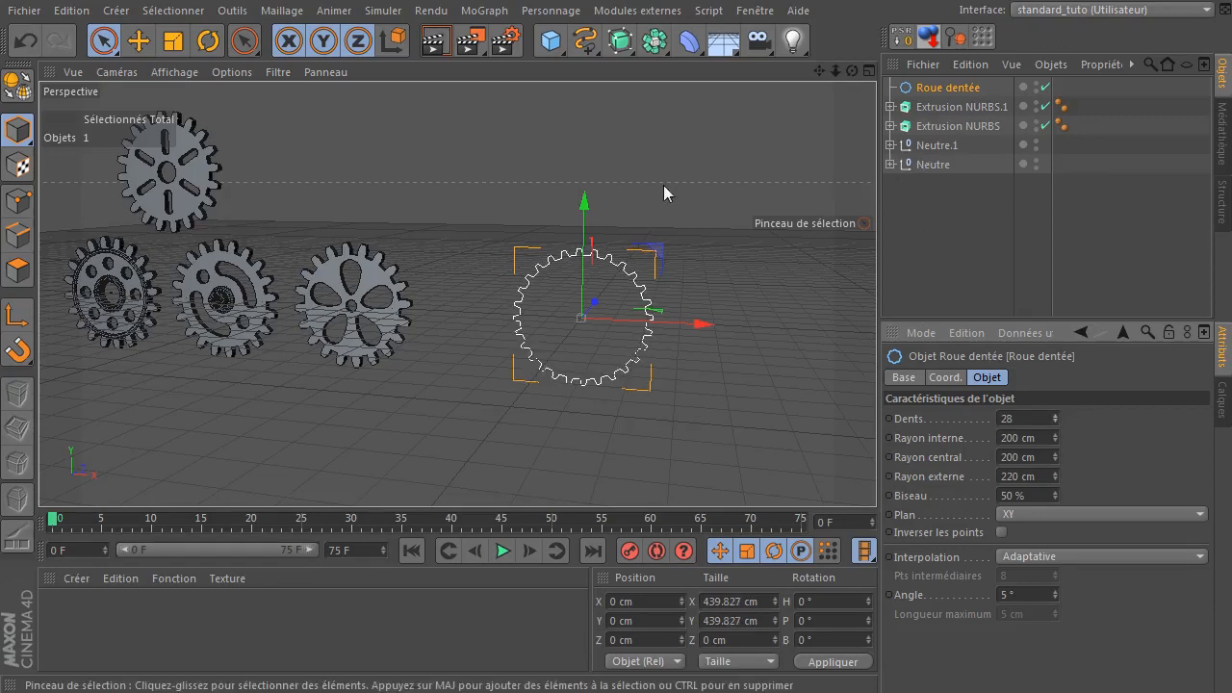
- Scale the 28-tooth Roue dentée uniformly down to about 315 cm across
click(174, 41)
click(761, 225)
click(670, 256)
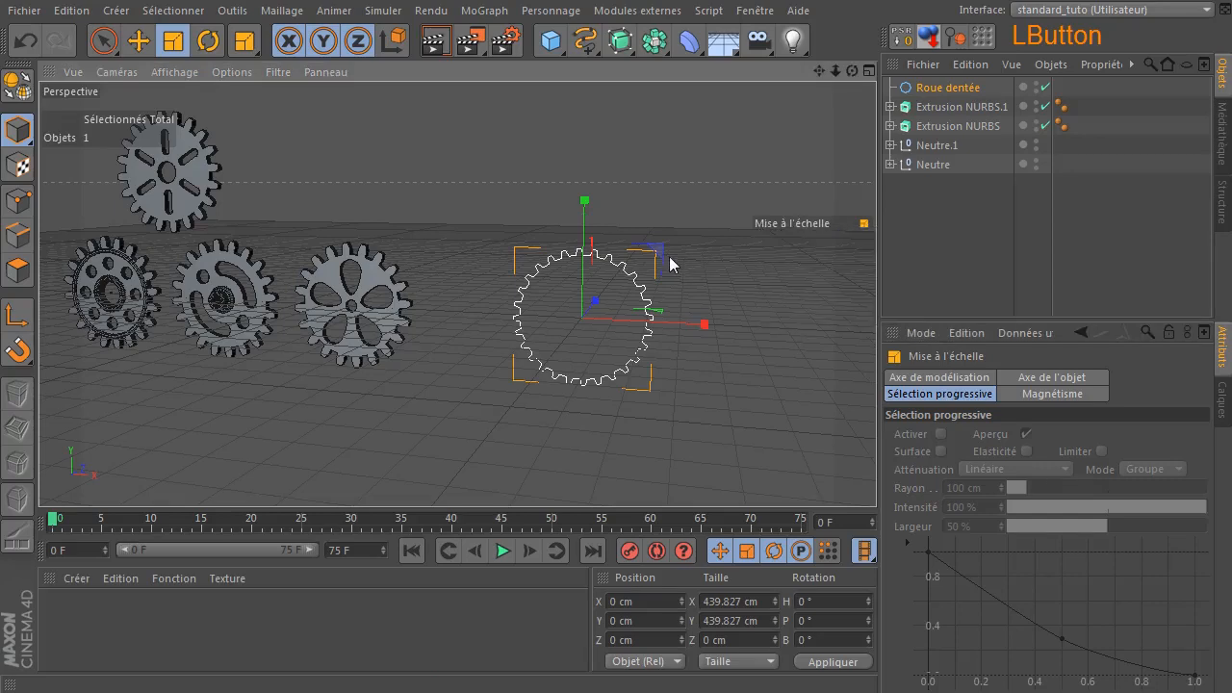
drag(725, 170, 539, 269)
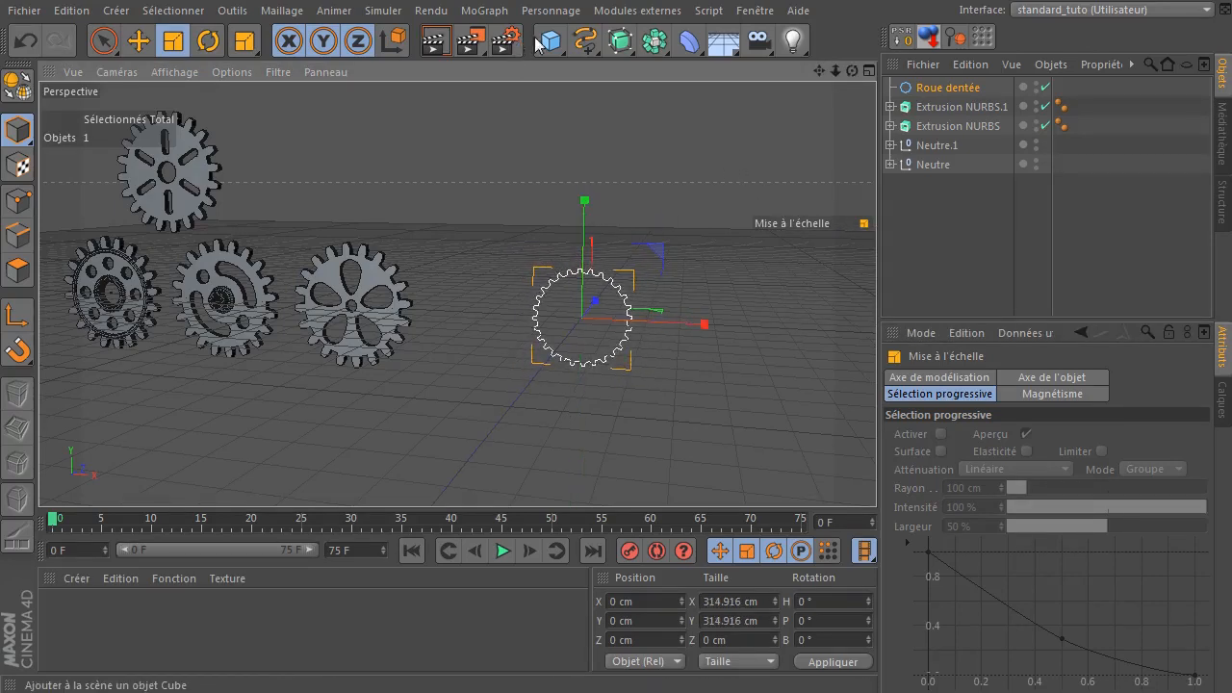
- Add a second Roue dentée with default settings and scale the 28-tooth one down to about 222 cm across
drag(585, 42, 779, 232)
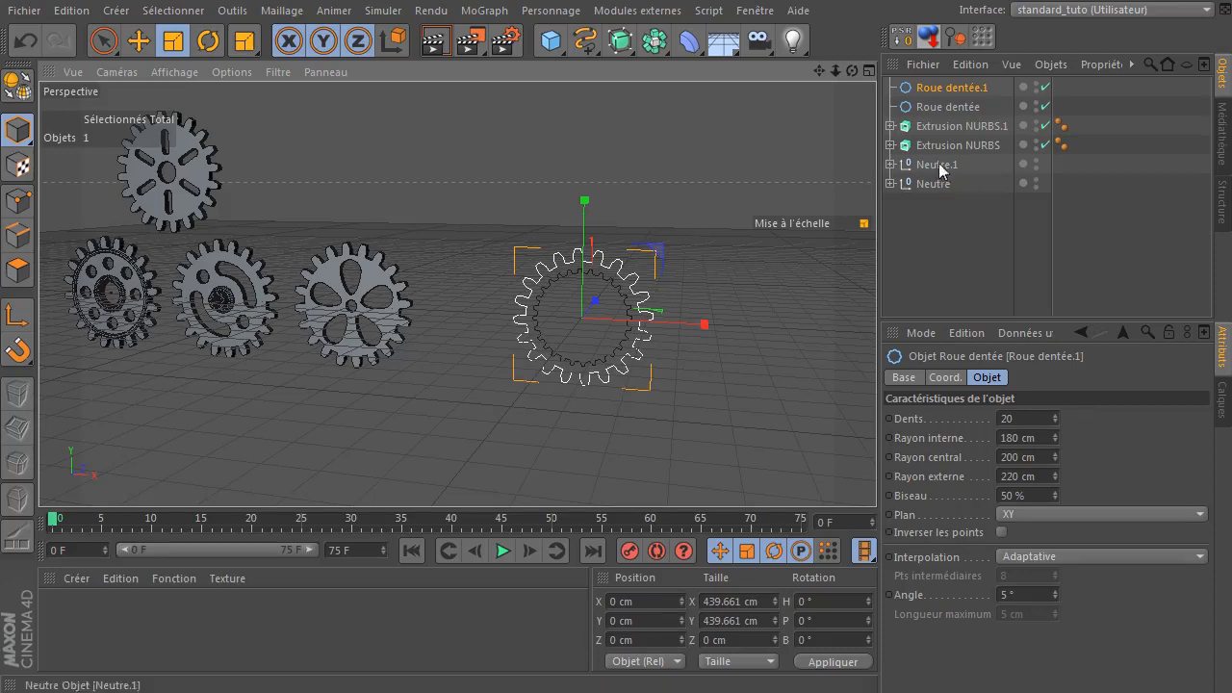
click(948, 107)
drag(703, 209, 532, 260)
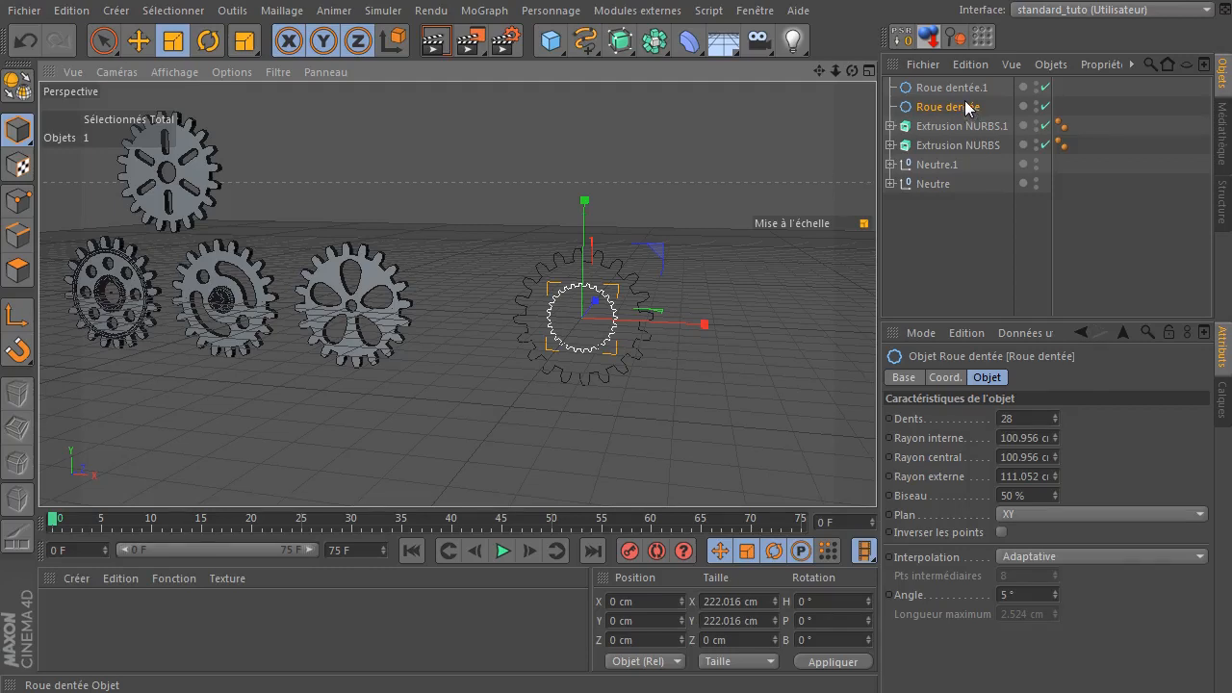
- Add a Masque spline containing both Roue dentée splines and set its mode to A moins B
click(655, 42)
drag(654, 42, 687, 99)
click(948, 106)
ctrl+drag(939, 126, 946, 92)
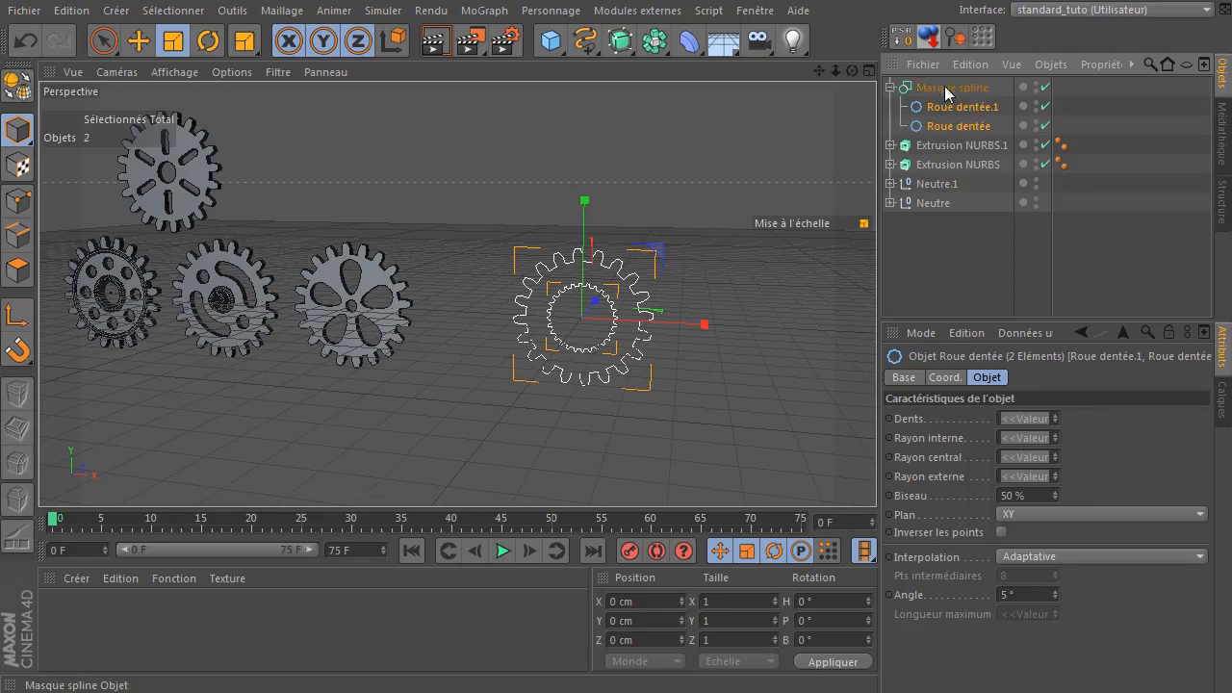
click(948, 88)
click(1027, 418)
click(1031, 456)
click(948, 294)
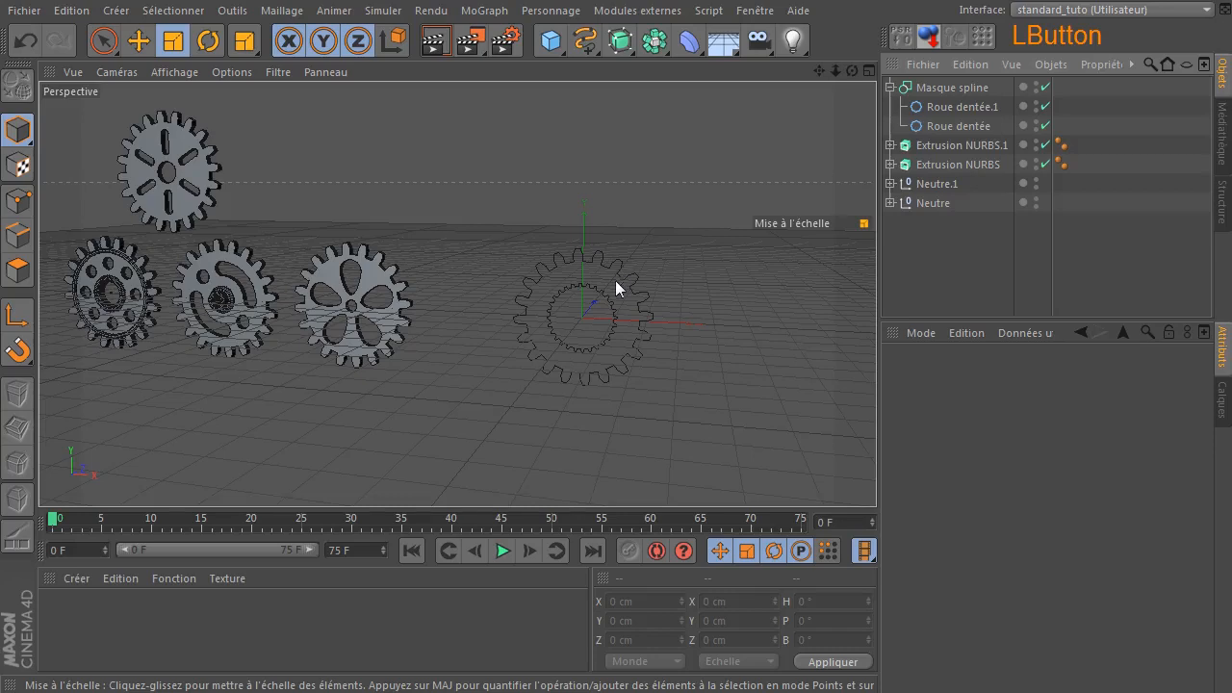
- Try to turn the toothed ring into a solid by nesting its Masque spline in a new Hyper NURBS
drag(624, 40, 661, 66)
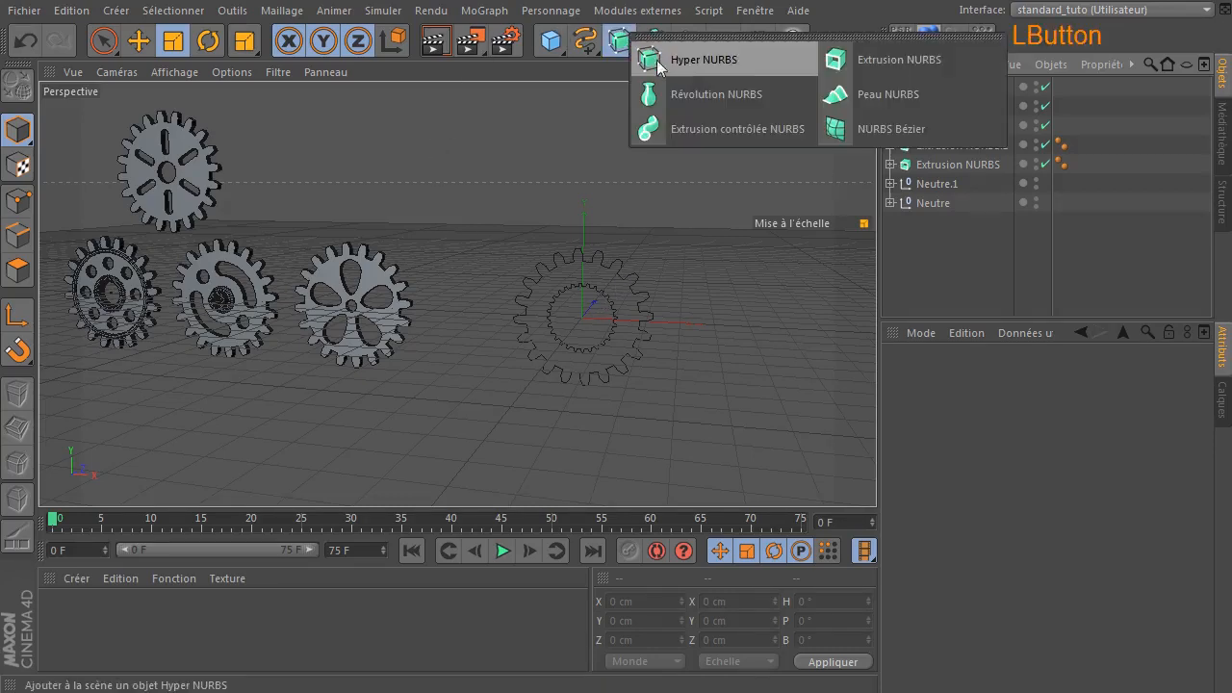
drag(740, 67, 740, 65)
drag(948, 106, 951, 94)
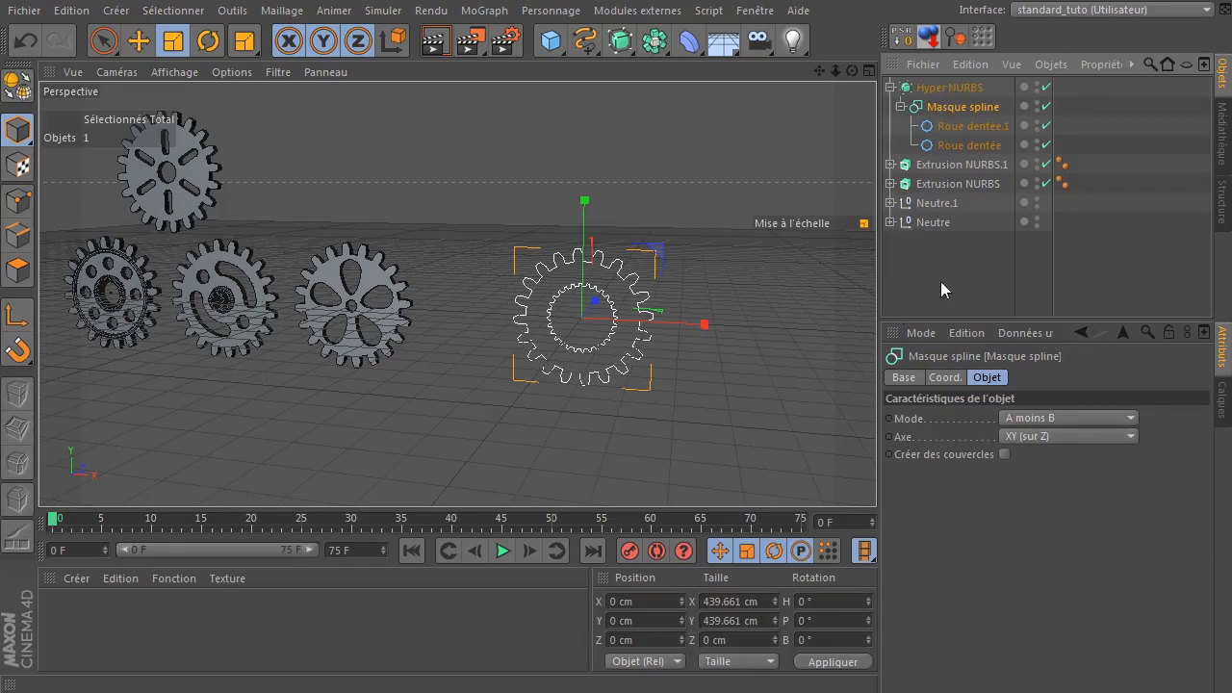
click(880, 247)
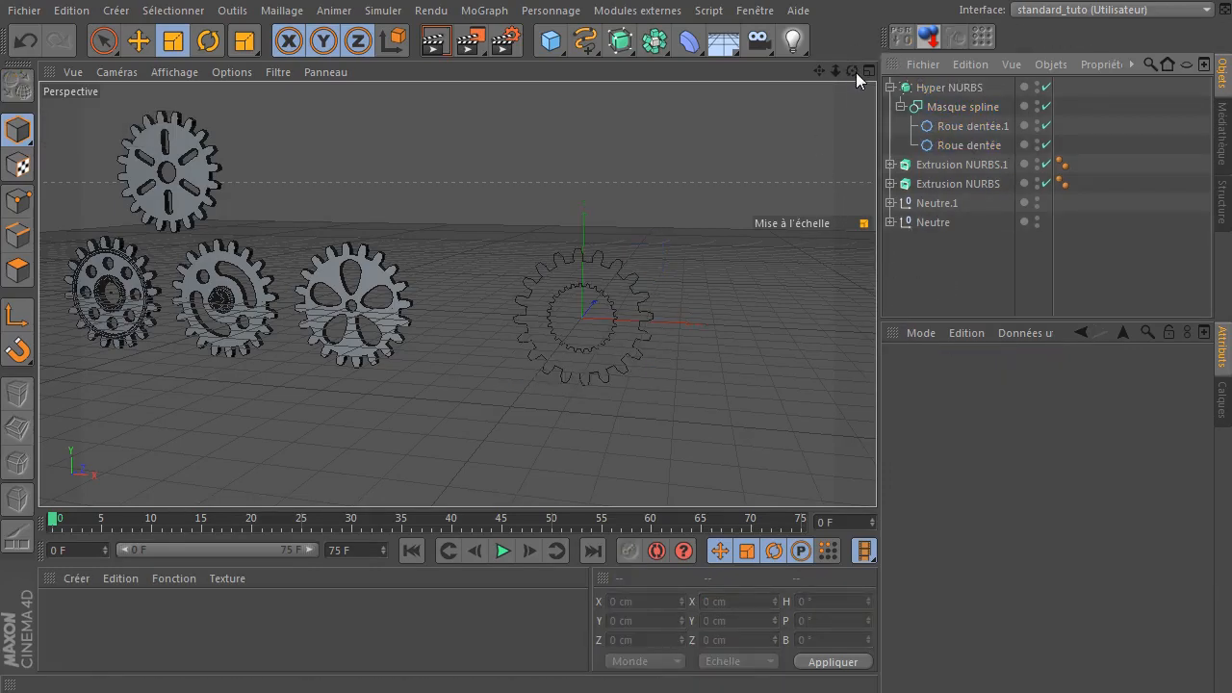
- Take the Masque spline out of the Hyper NURBS and delete the Hyper NURBS
drag(933, 107, 949, 309)
click(958, 90)
key(Delete)
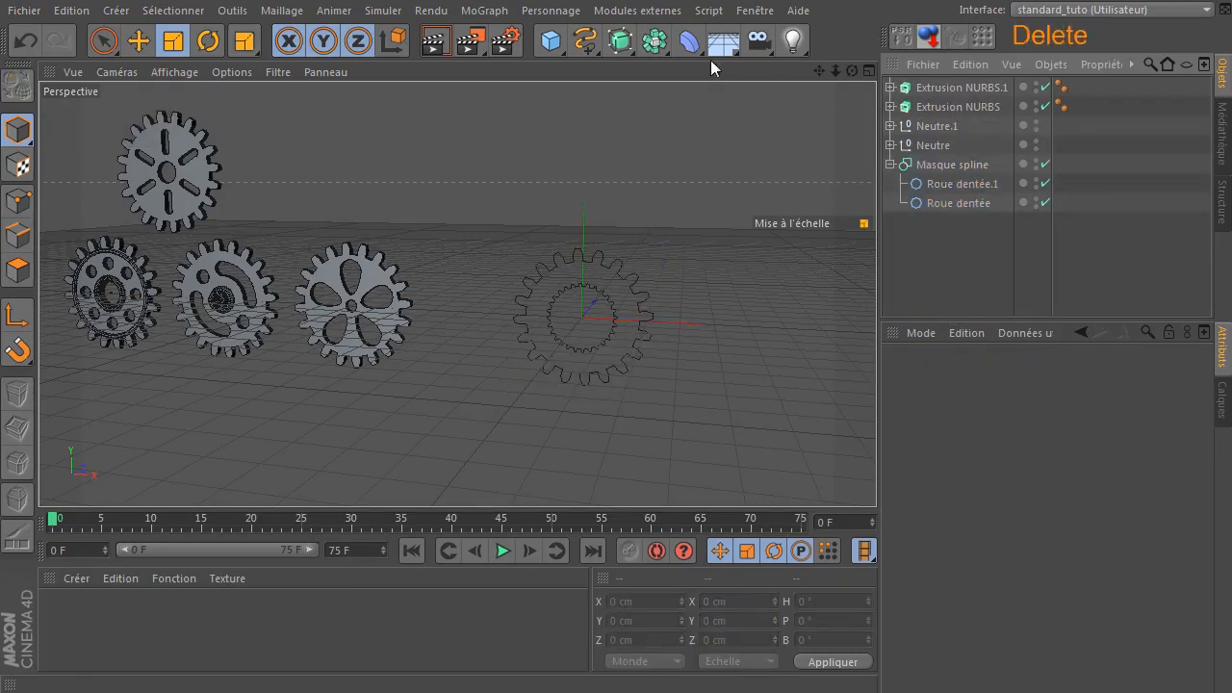
- Add an Extrusion NURBS and nest the Masque spline in it to make the toothed ring solid
click(620, 41)
click(867, 68)
drag(953, 184, 965, 85)
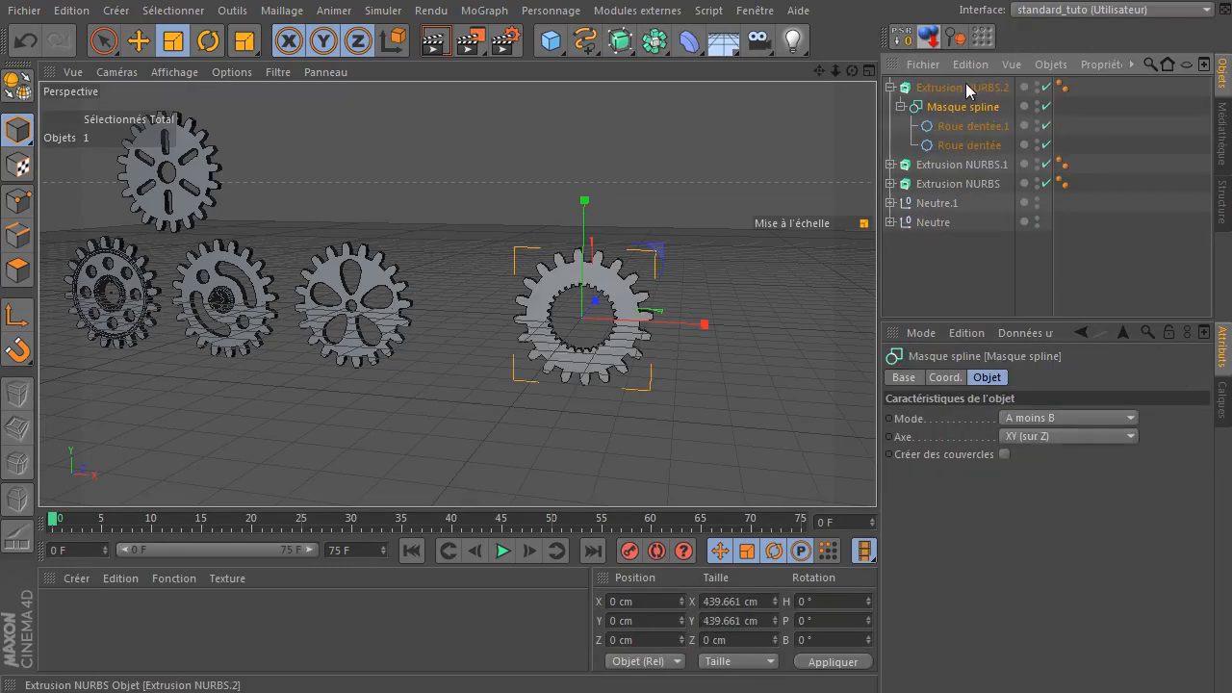
click(931, 302)
- Set the inner Roue dentée to 20 teeth and adjust its inner and central radii to reshape the cut-out's teeth
click(943, 147)
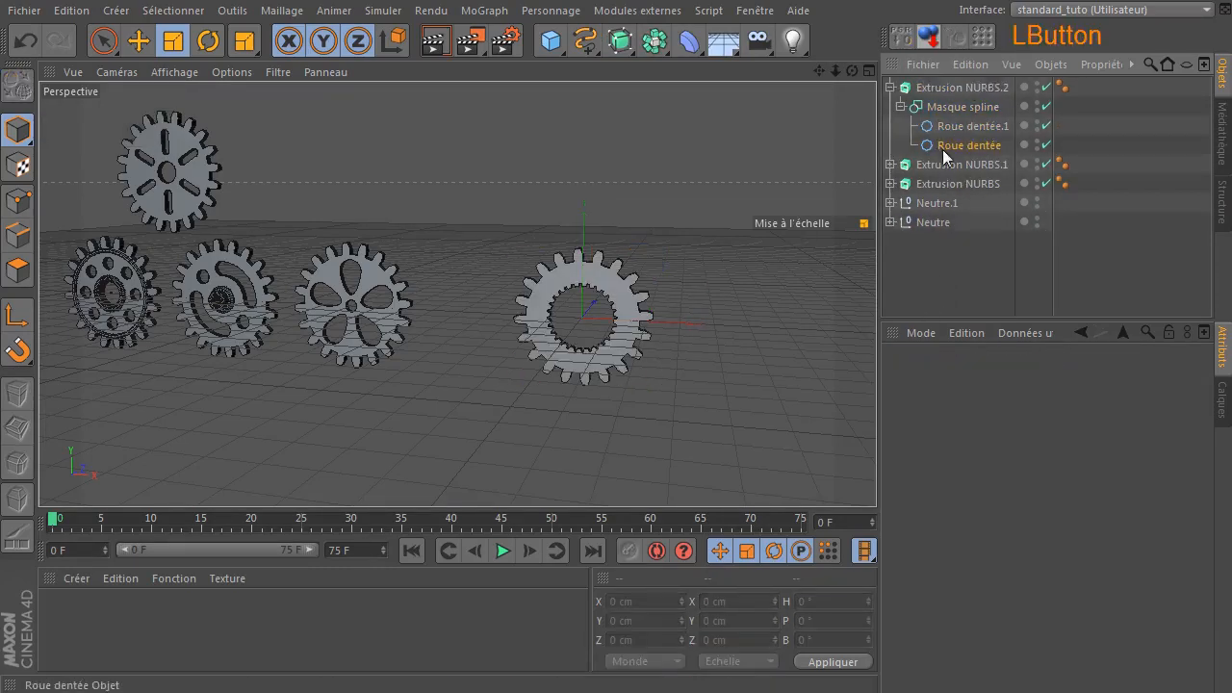
scroll(640, 365, up, 6)
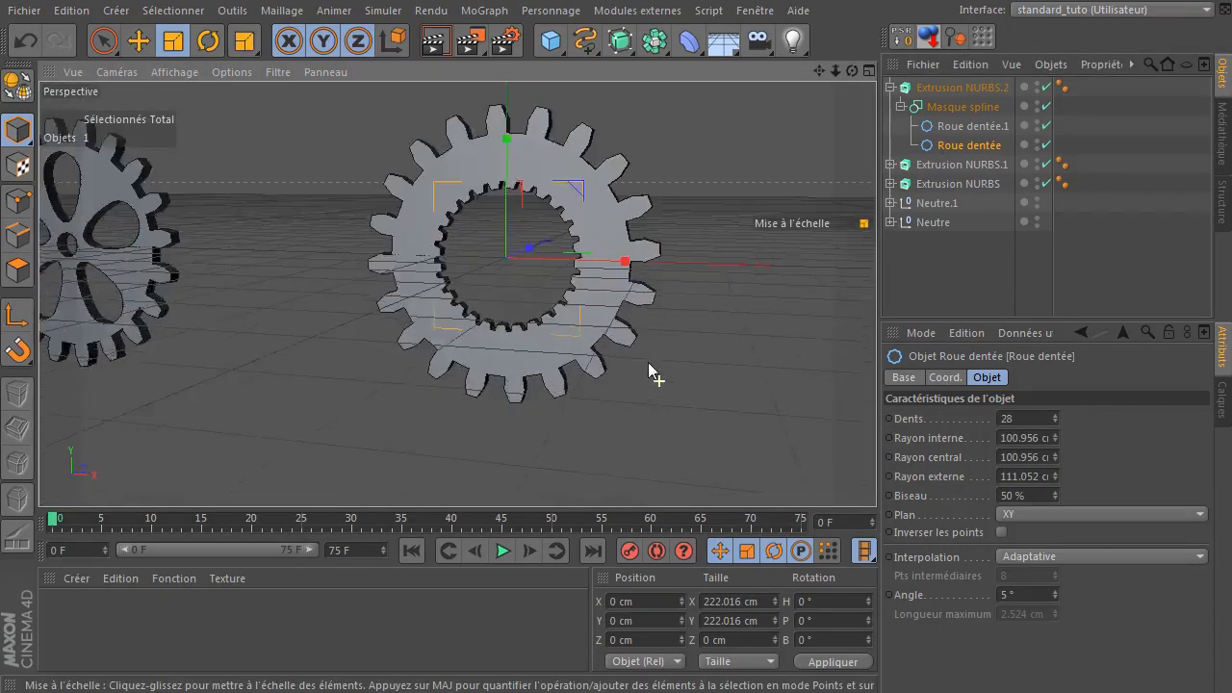
mouse_move(1055, 438)
mouse_down()
mouse_move(1054, 450)
mouse_move(1068, 438)
mouse_move(1050, 462)
mouse_move(1063, 438)
mouse_move(1054, 422)
mouse_move(1055, 447)
mouse_up()
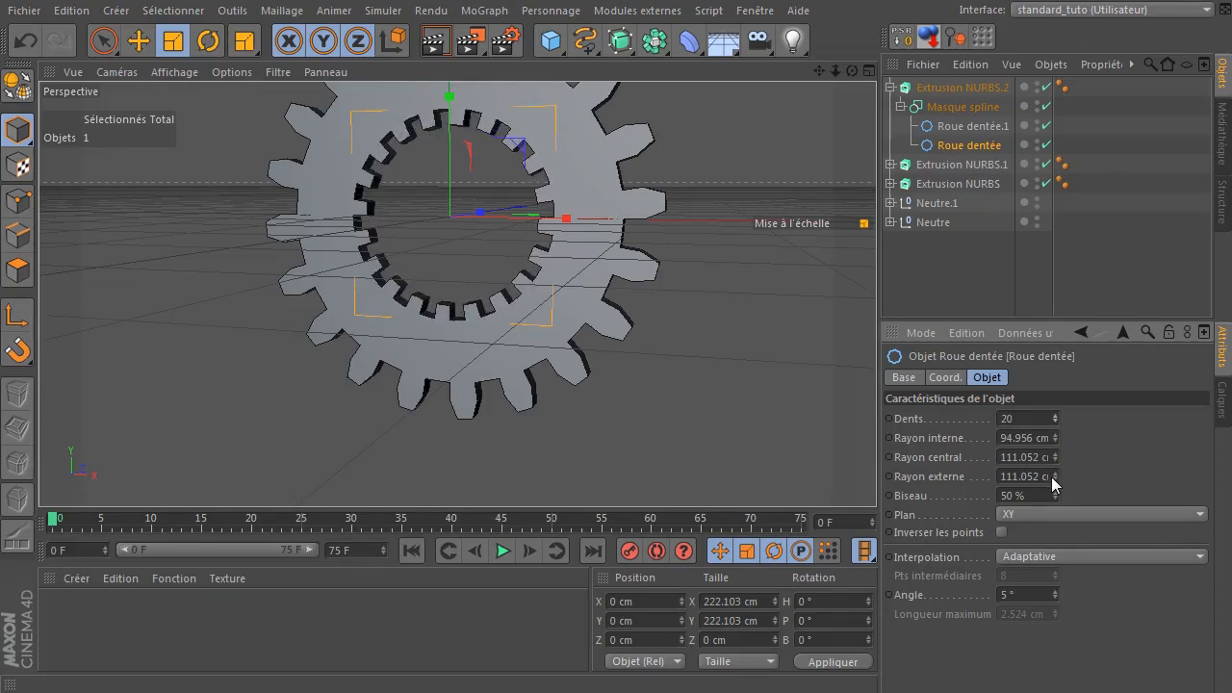
click(1056, 455)
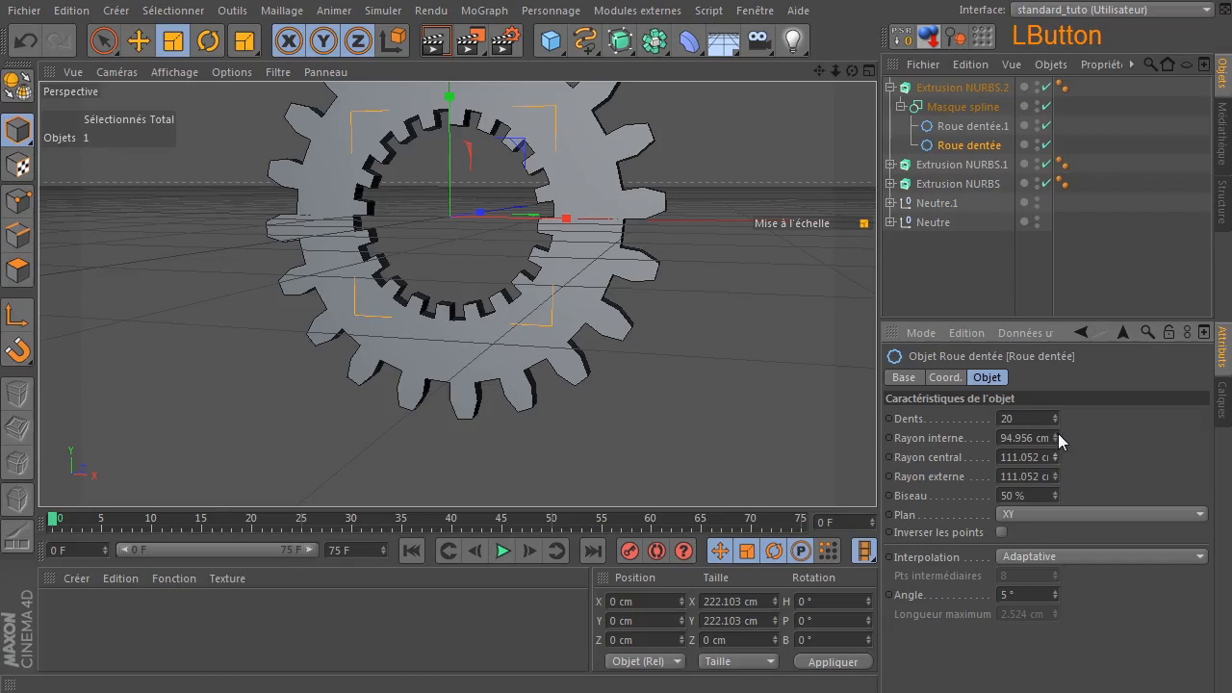
mouse_move(1052, 436)
mouse_down()
mouse_move(1060, 419)
mouse_move(1058, 464)
mouse_move(1052, 428)
mouse_up()
click(935, 292)
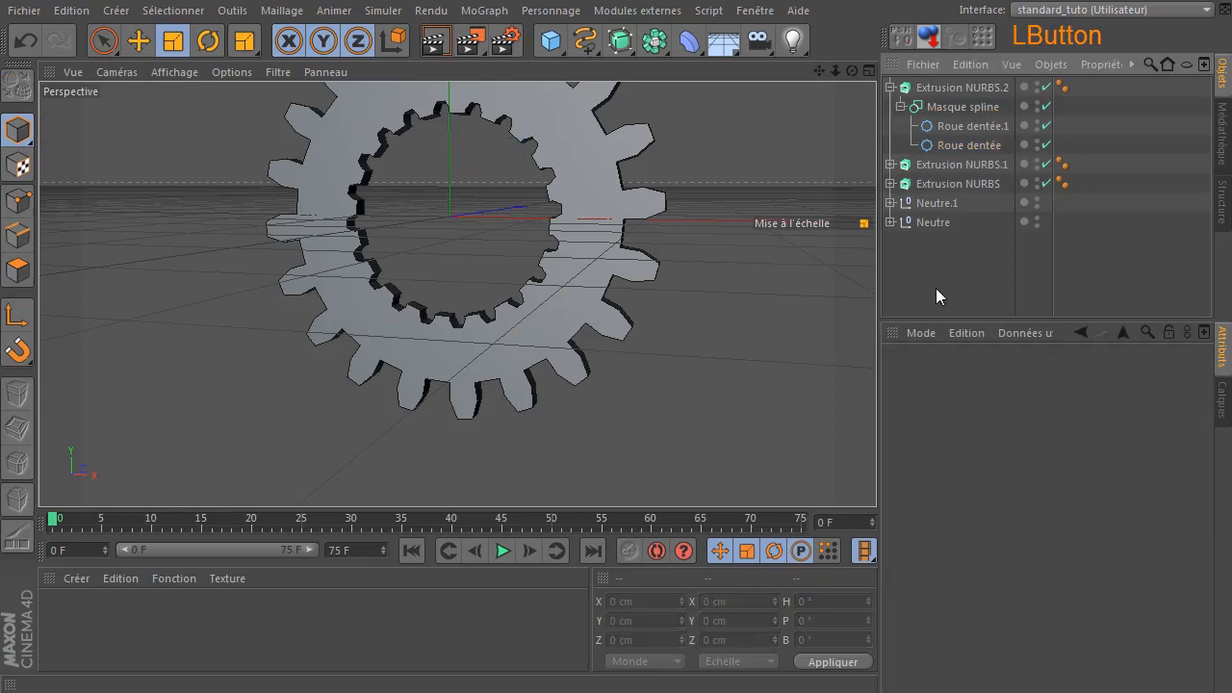
- Try out a Fleur spline with 8 petals over the ring and delete it
drag(814, 70, 845, 175)
drag(854, 75, 928, 84)
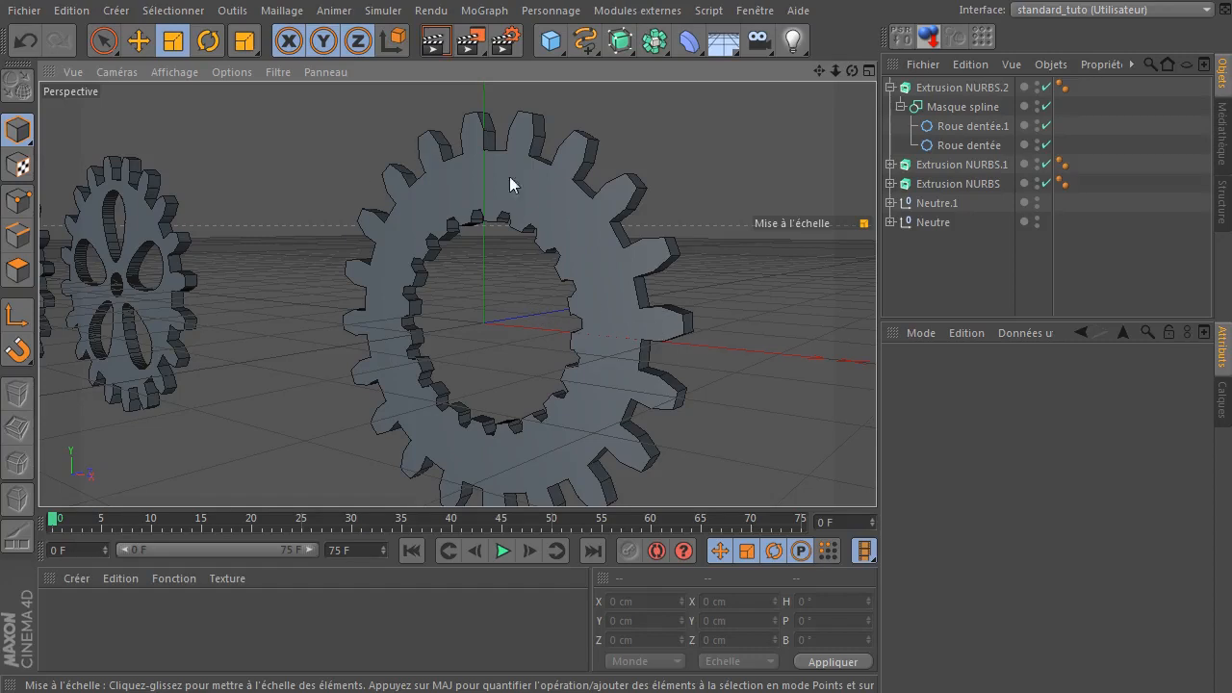
click(584, 40)
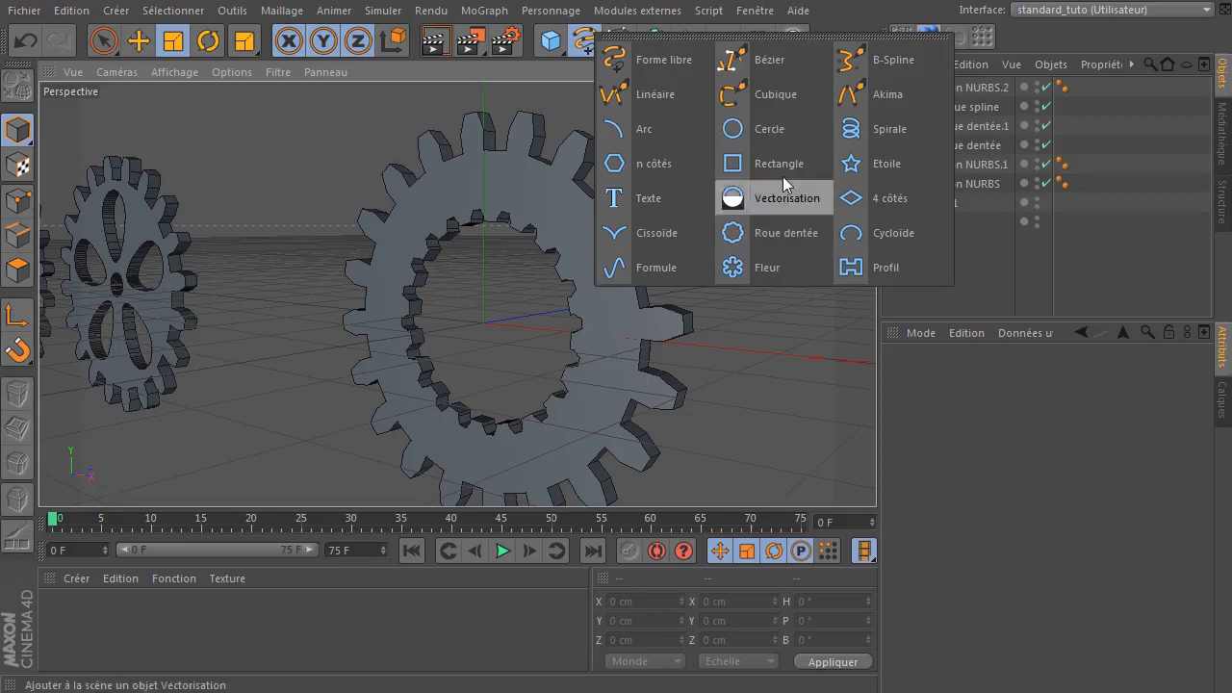
click(751, 276)
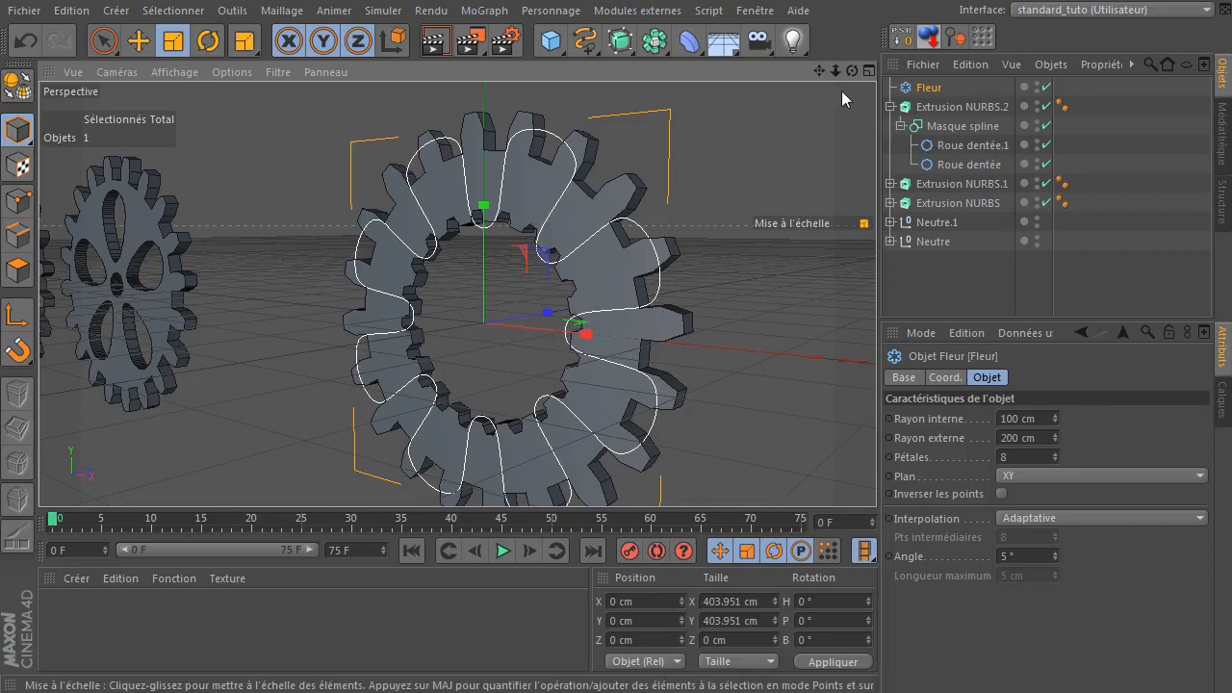
click(942, 87)
key(Delete)
- Try out a Profil spline, cycle its type through to En forme de Z, and delete it
drag(584, 41, 856, 274)
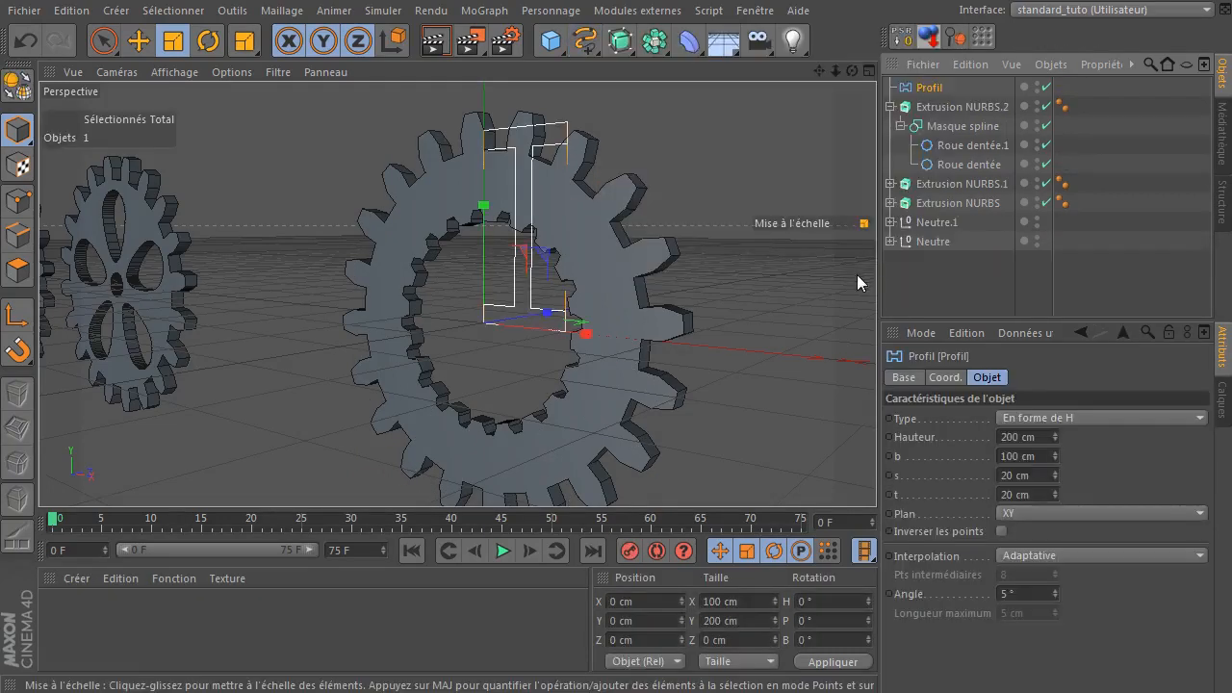
click(1093, 419)
click(1081, 434)
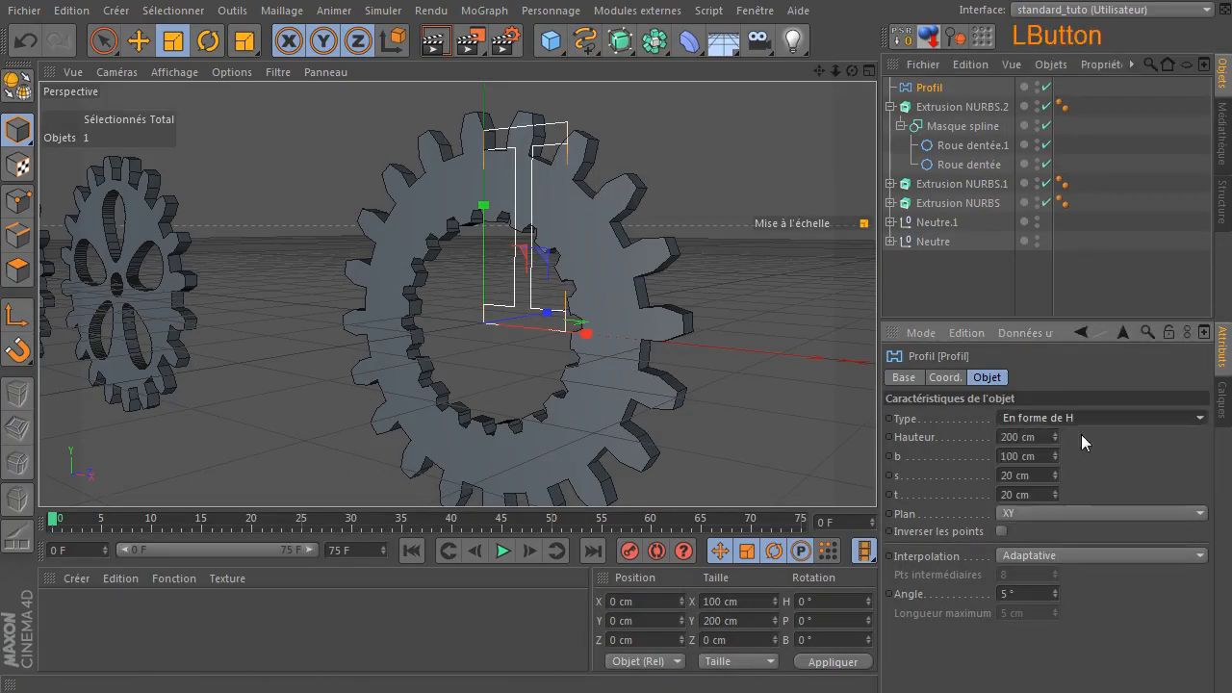
key(Down)
key(Down)
key(Down)
key(Down)
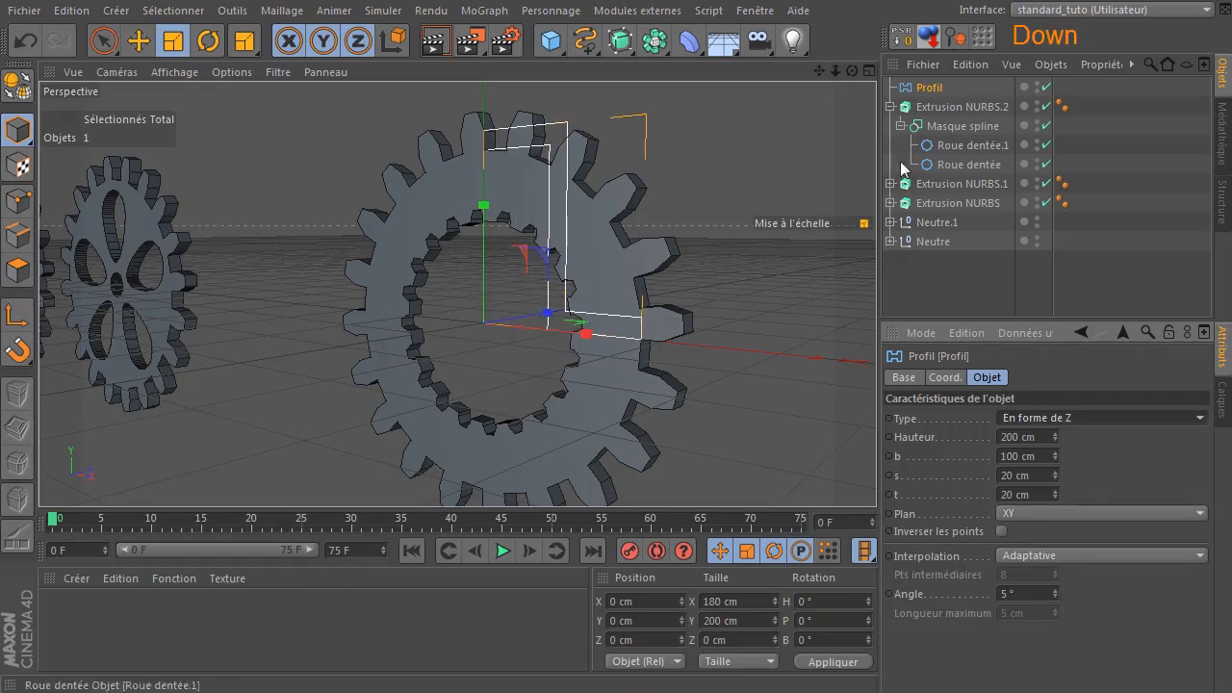
key(Delete)
scroll(571, 454, down, 5)
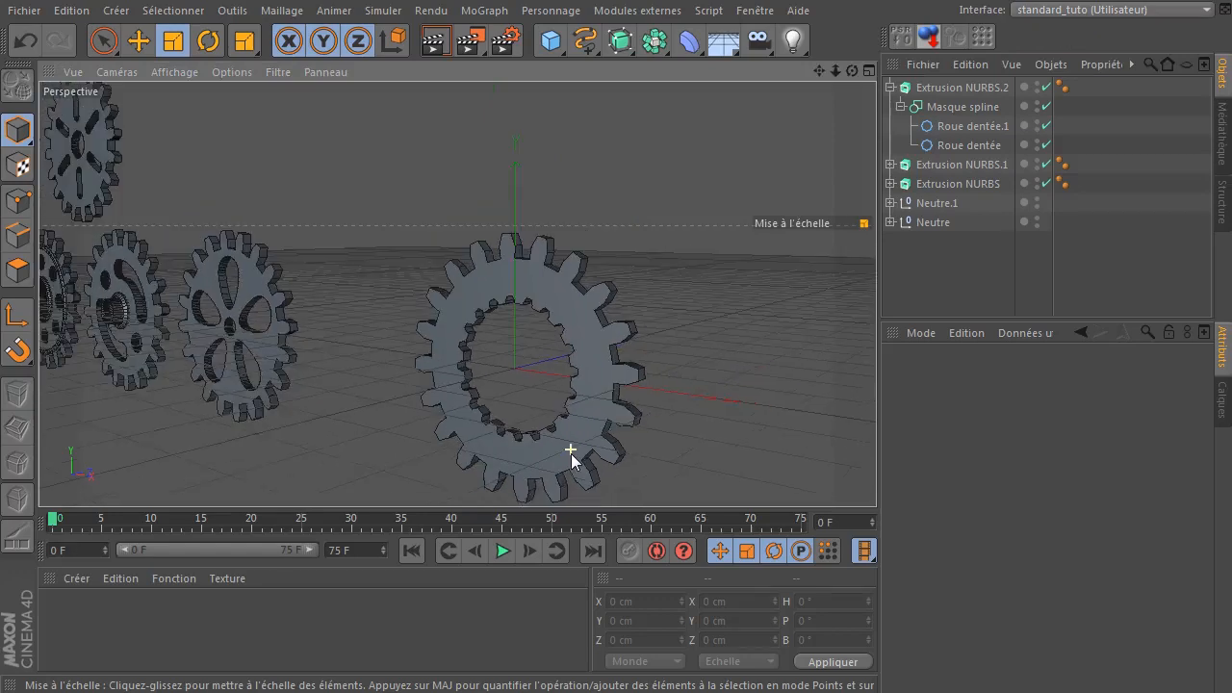
drag(820, 70, 911, 23)
drag(851, 74, 807, 118)
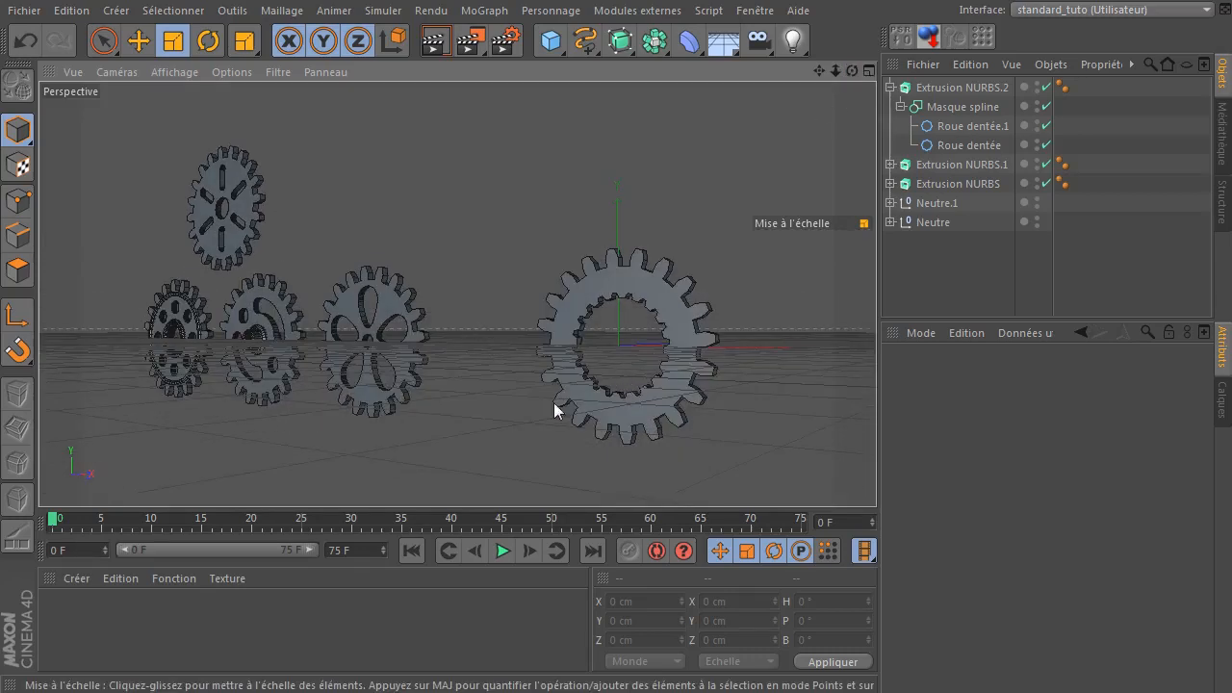
- Open the Médiathèque and show the contents of the Visualize presets library
click(755, 11)
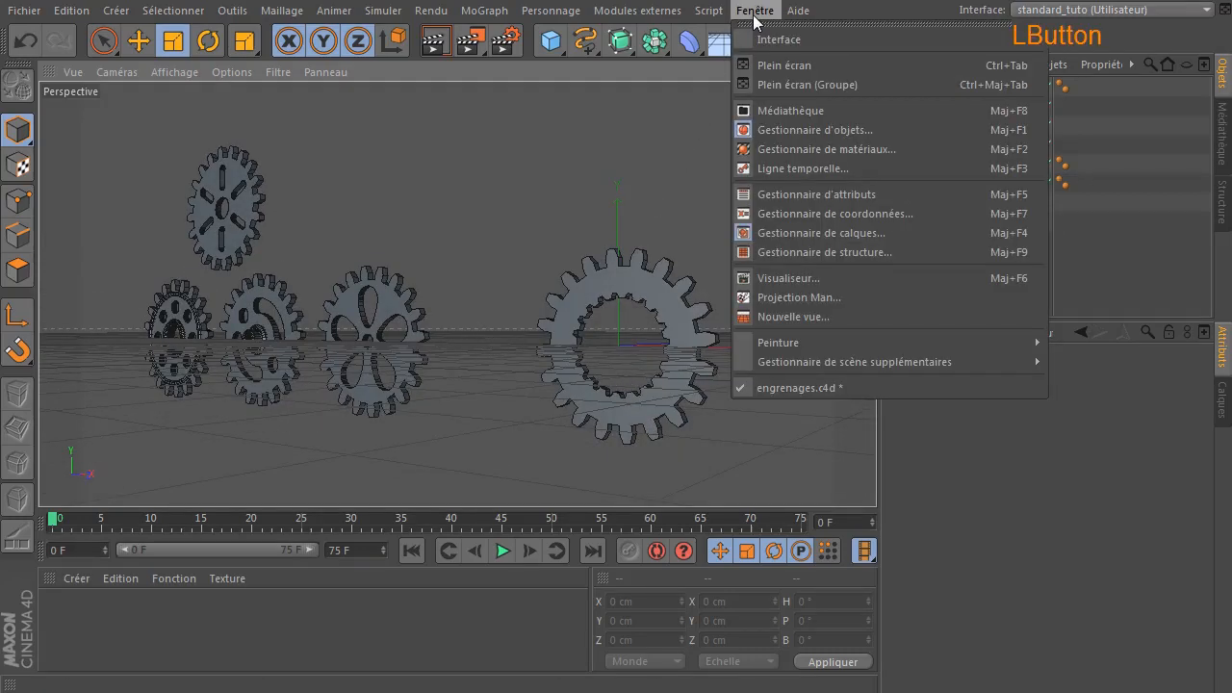
click(779, 86)
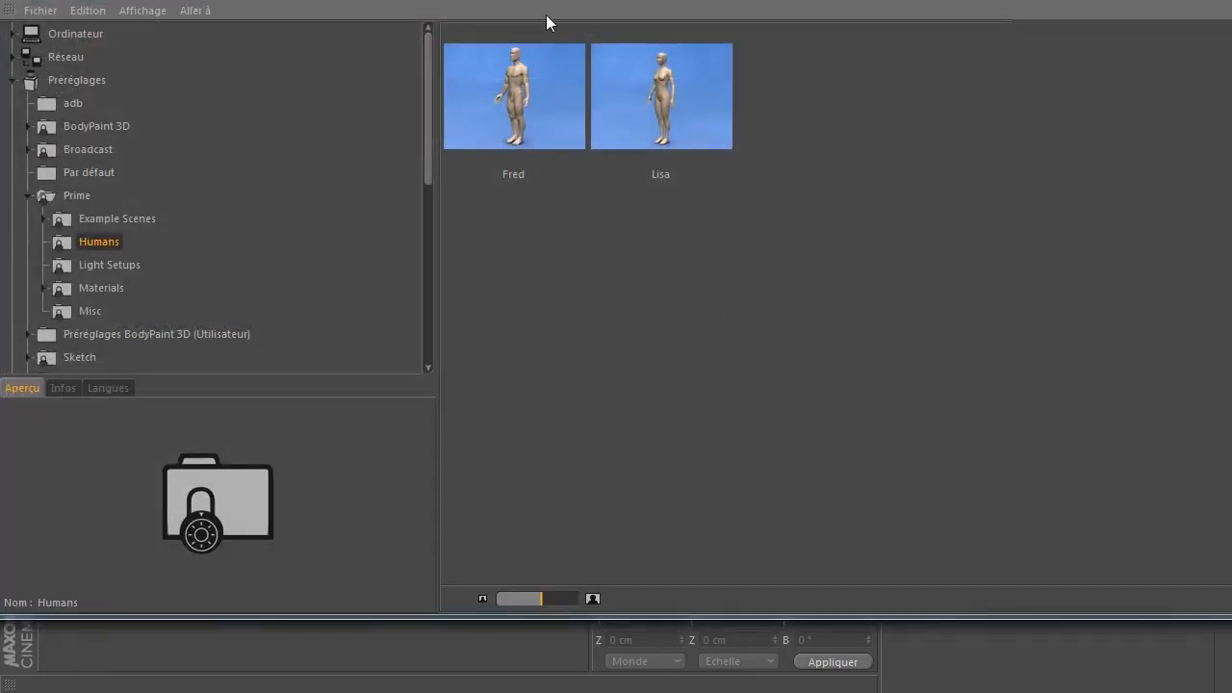
drag(549, 1, 583, 51)
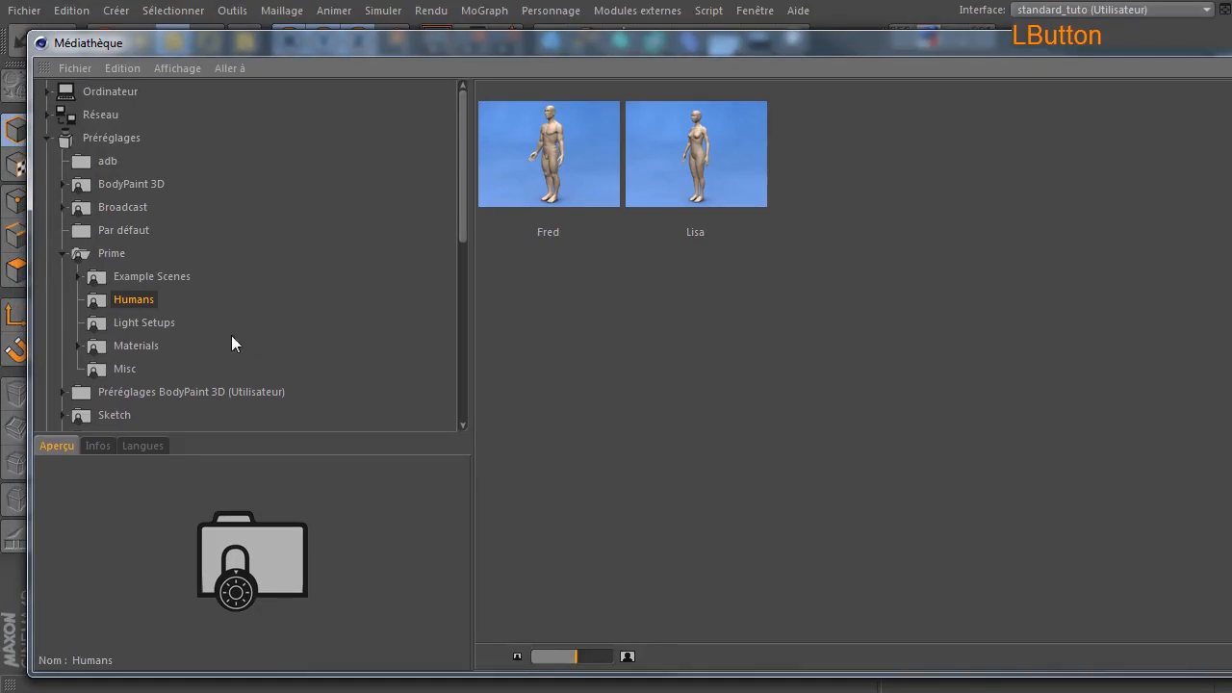
click(64, 262)
scroll(112, 328, down, 5)
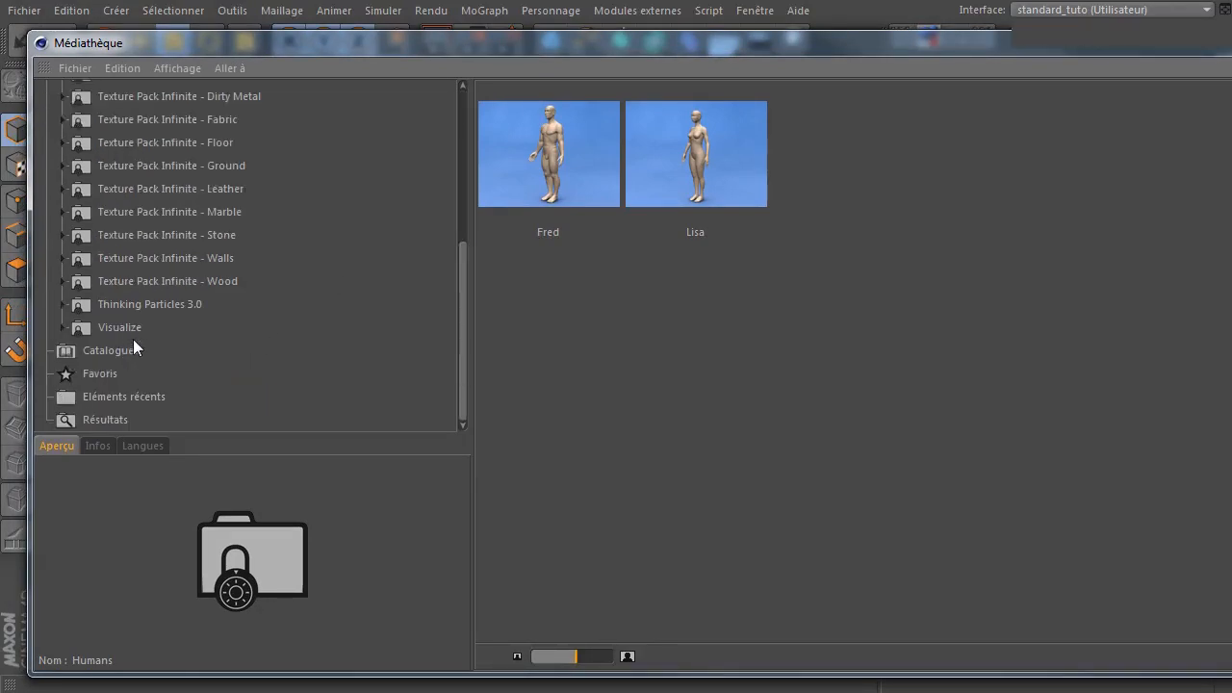
click(133, 331)
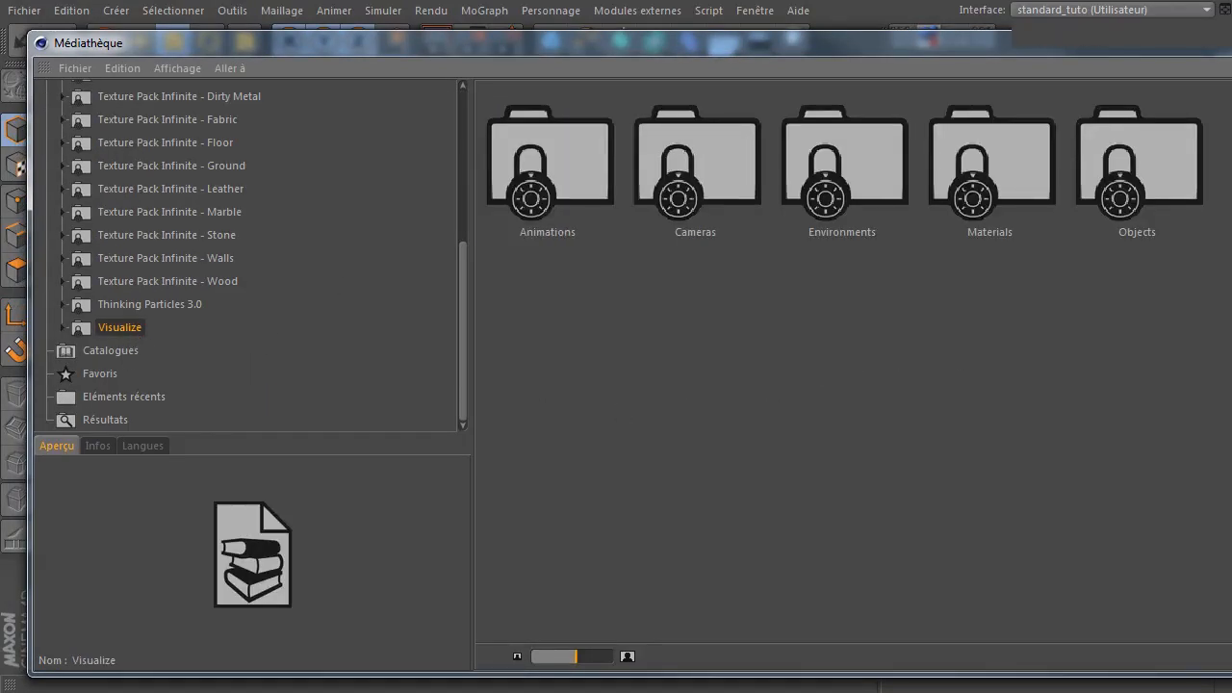
drag(1231, 676, 1038, 661)
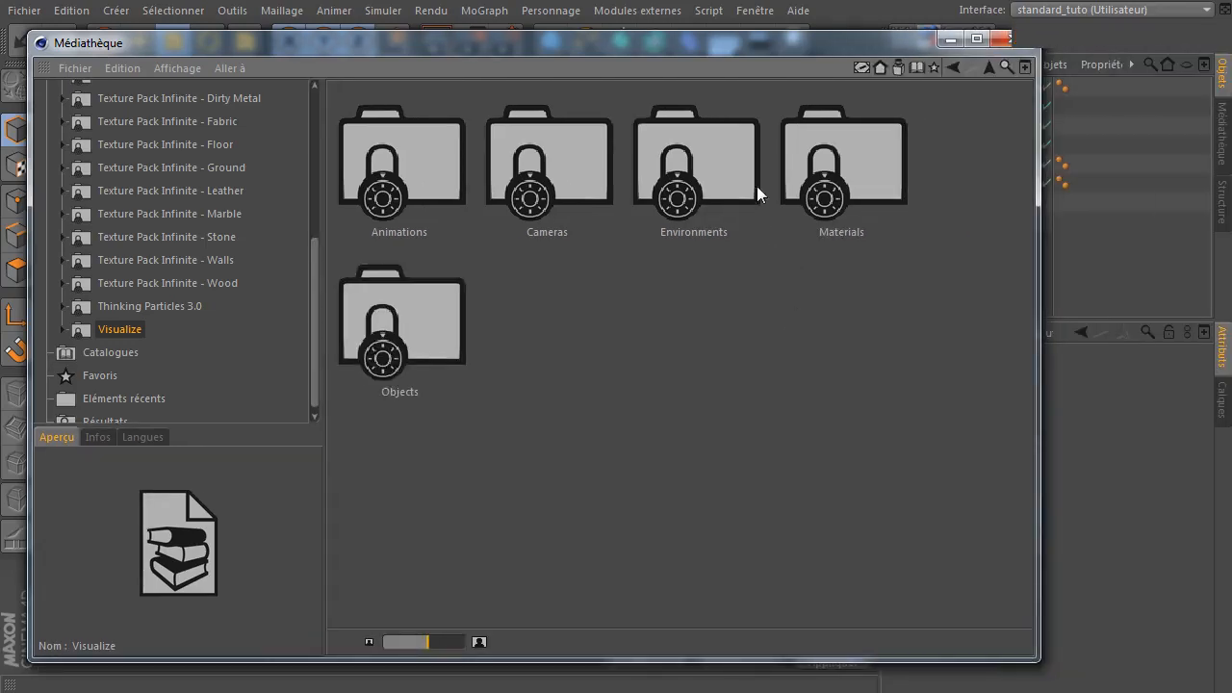
- Open the Metal folder of the Visualize materials and add the Metal - Copper material to the scene
click(842, 165)
double_click(841, 170)
drag(586, 46, 719, 66)
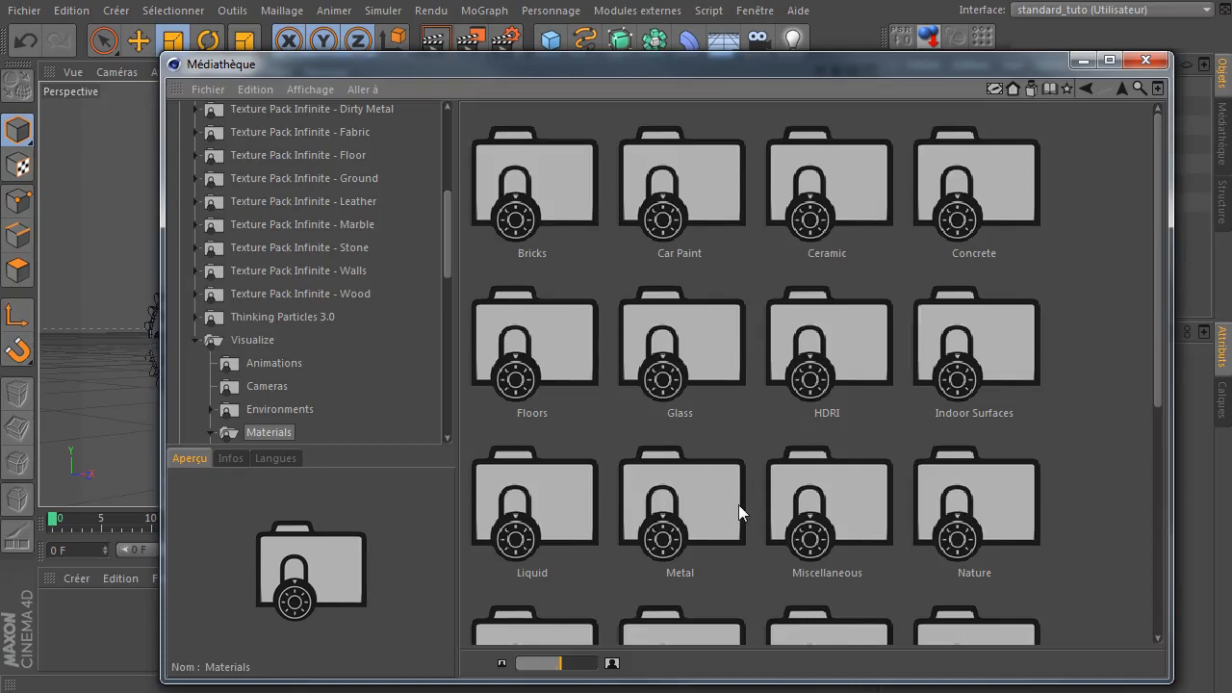
double_click(670, 495)
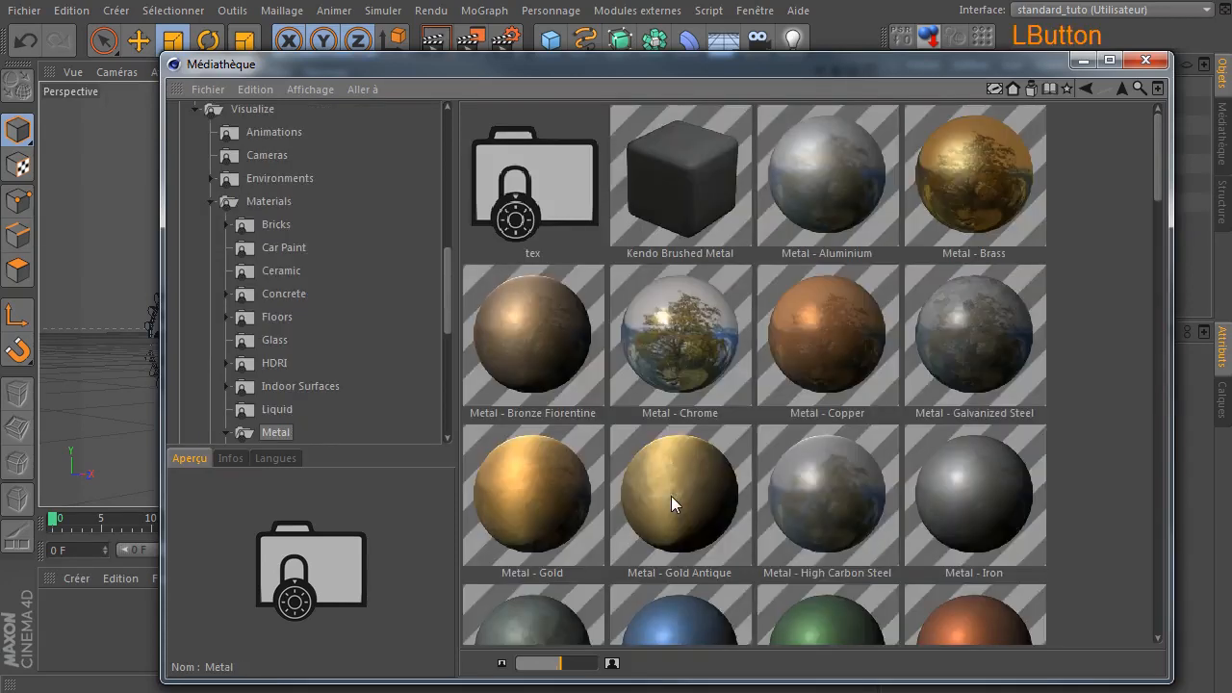
click(840, 352)
double_click(841, 351)
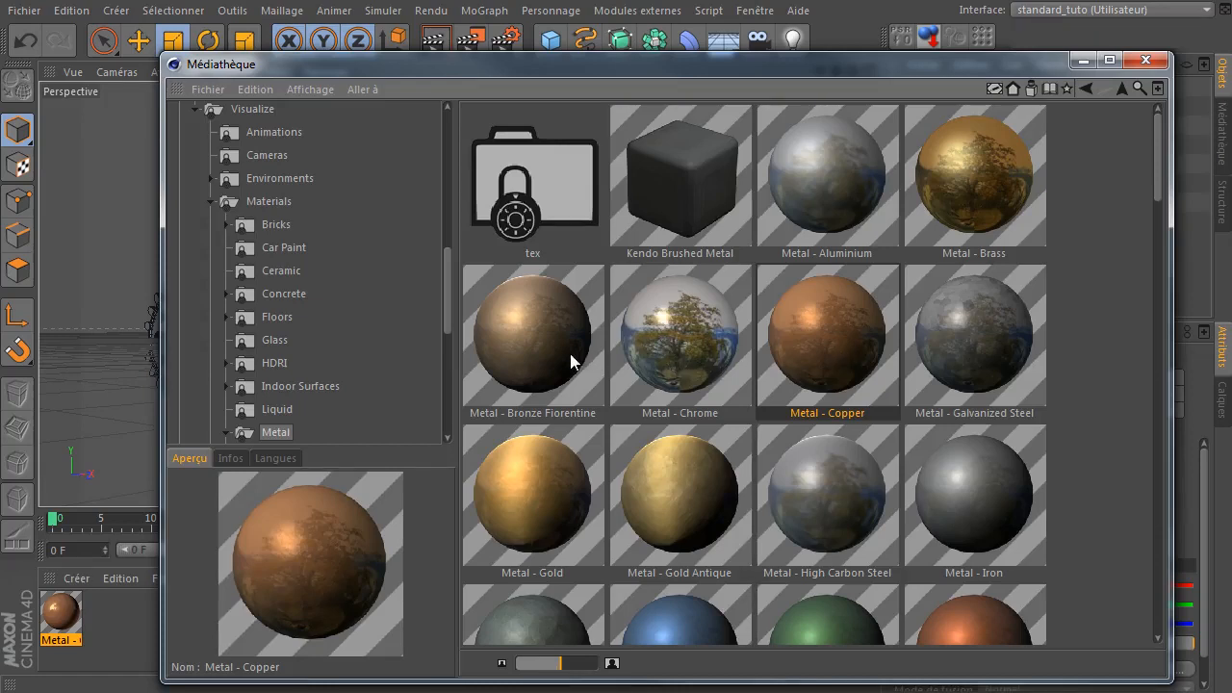
- Preview other metals in the folder and add the Metal - Iron Cast and Metal - Iron materials to the scene
click(577, 330)
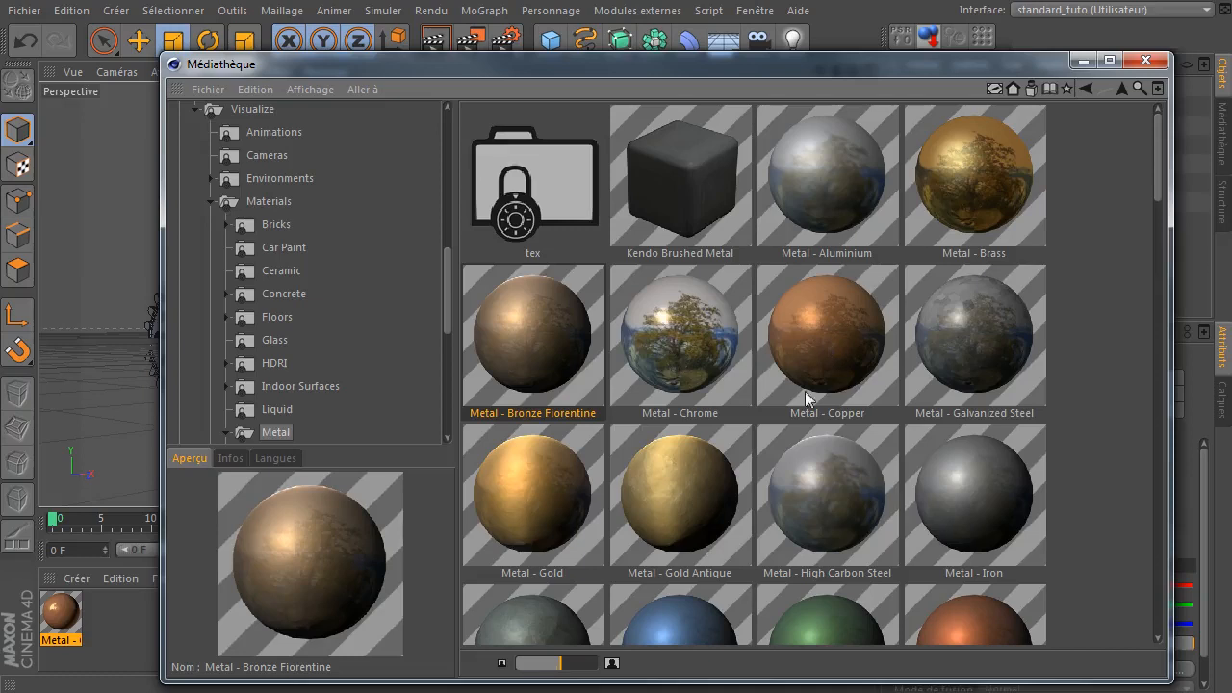
scroll(786, 462, down, 3)
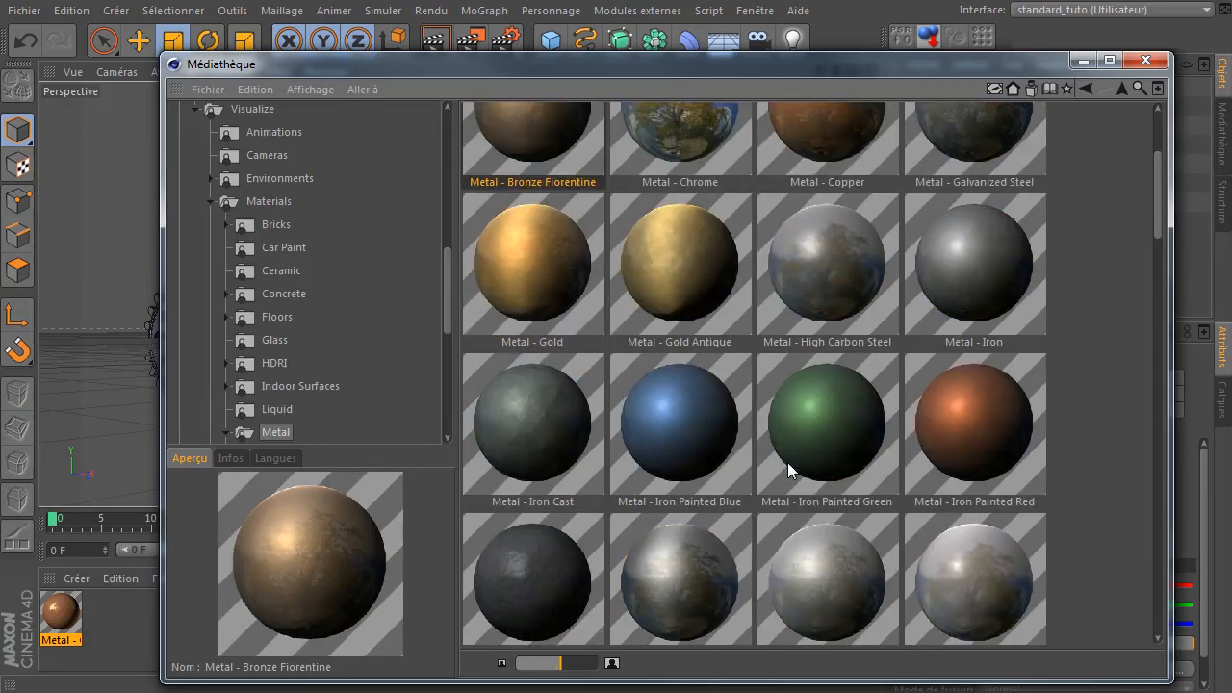
scroll(788, 462, down, 1)
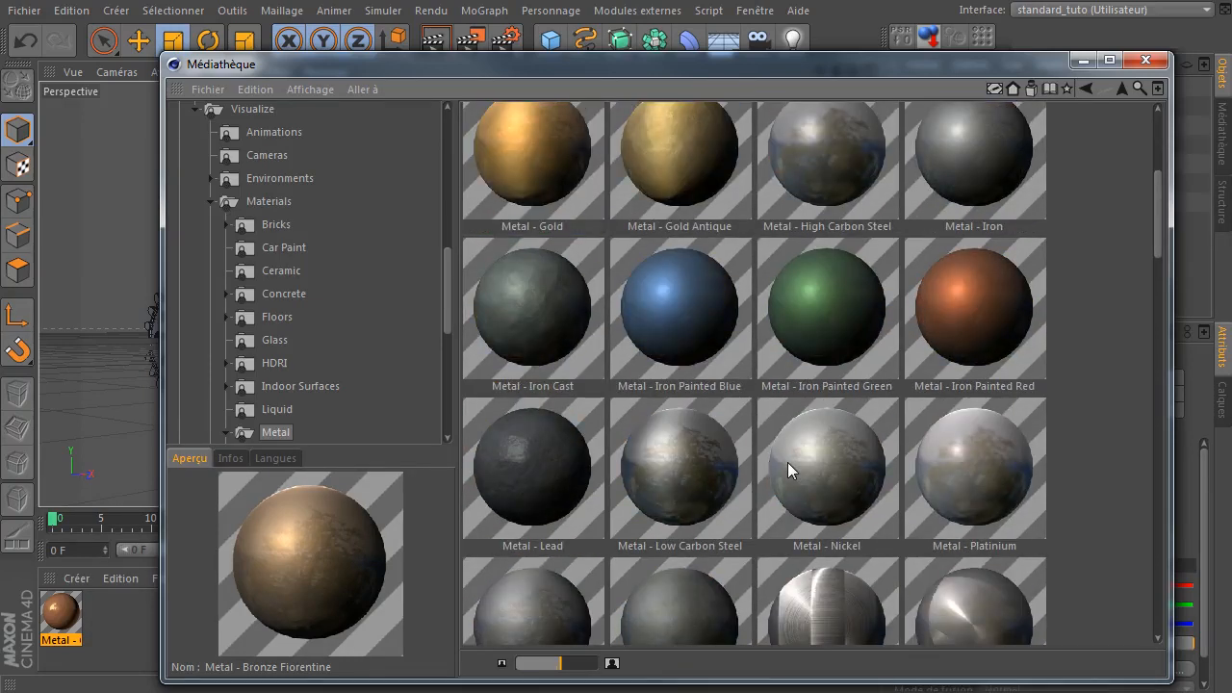
click(974, 132)
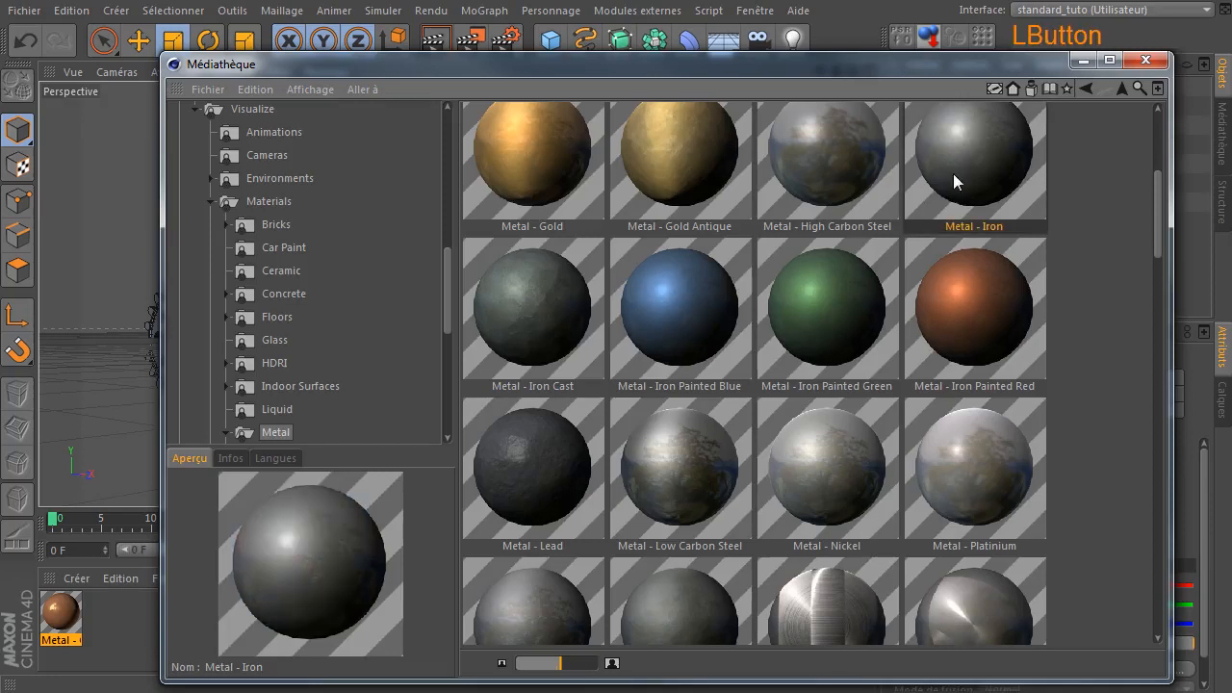
click(520, 310)
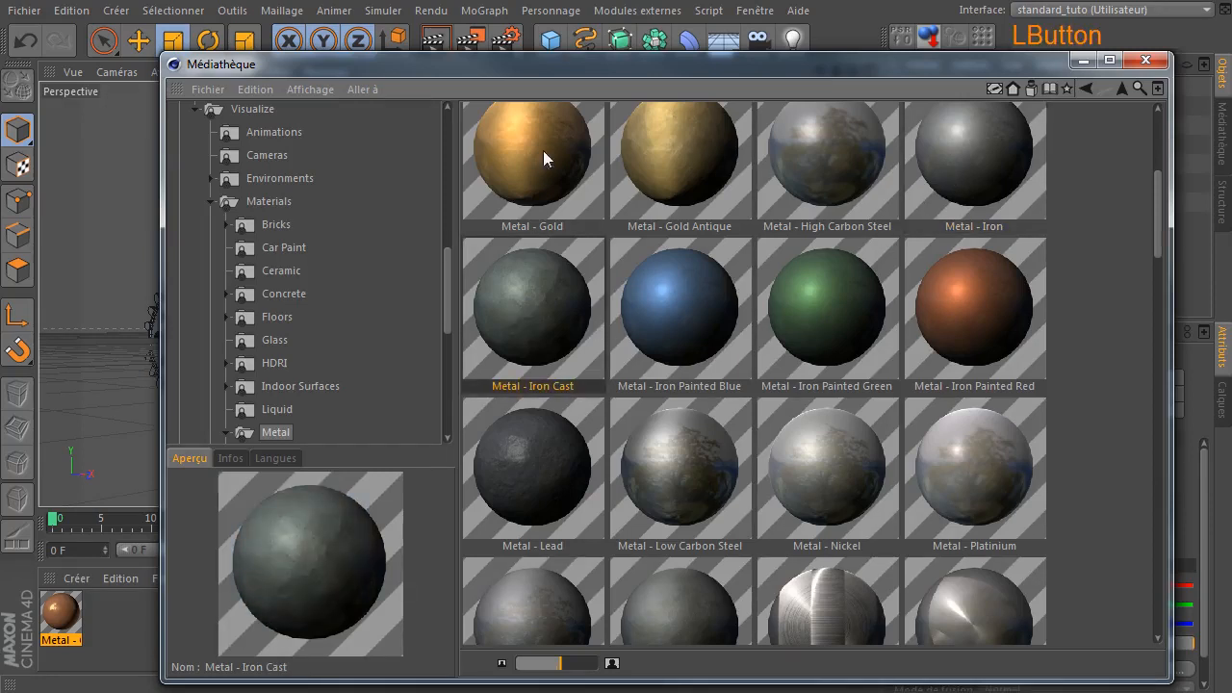
drag(547, 62, 567, 65)
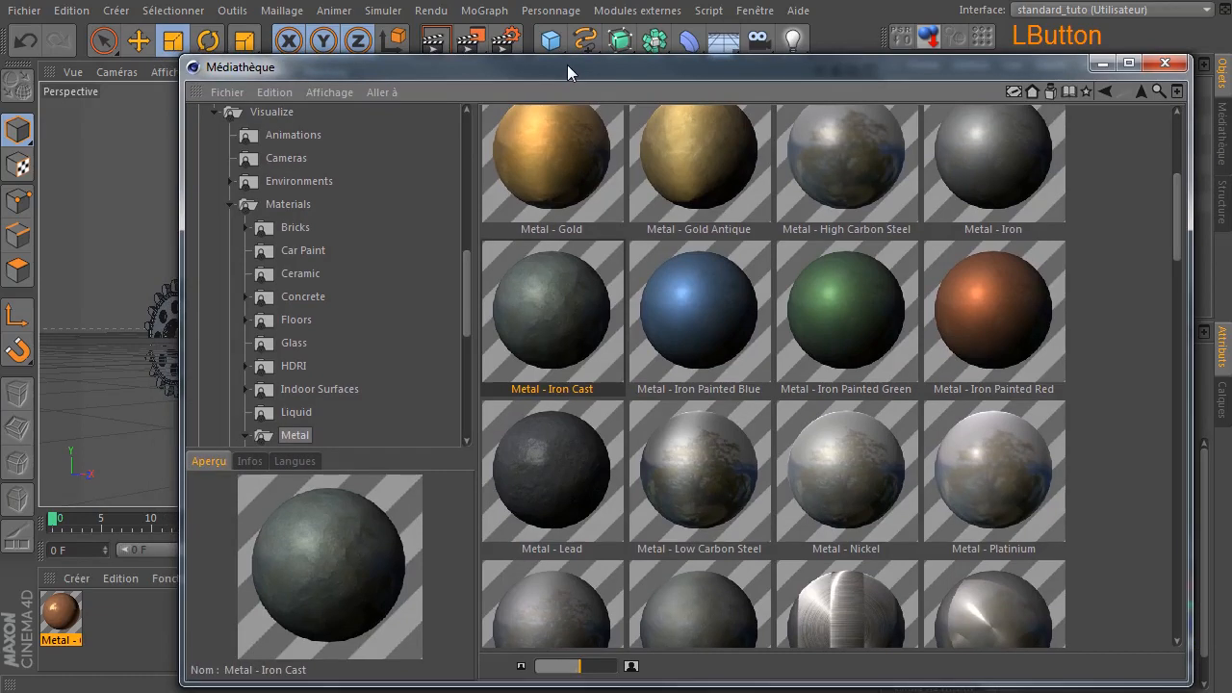
double_click(541, 310)
double_click(984, 174)
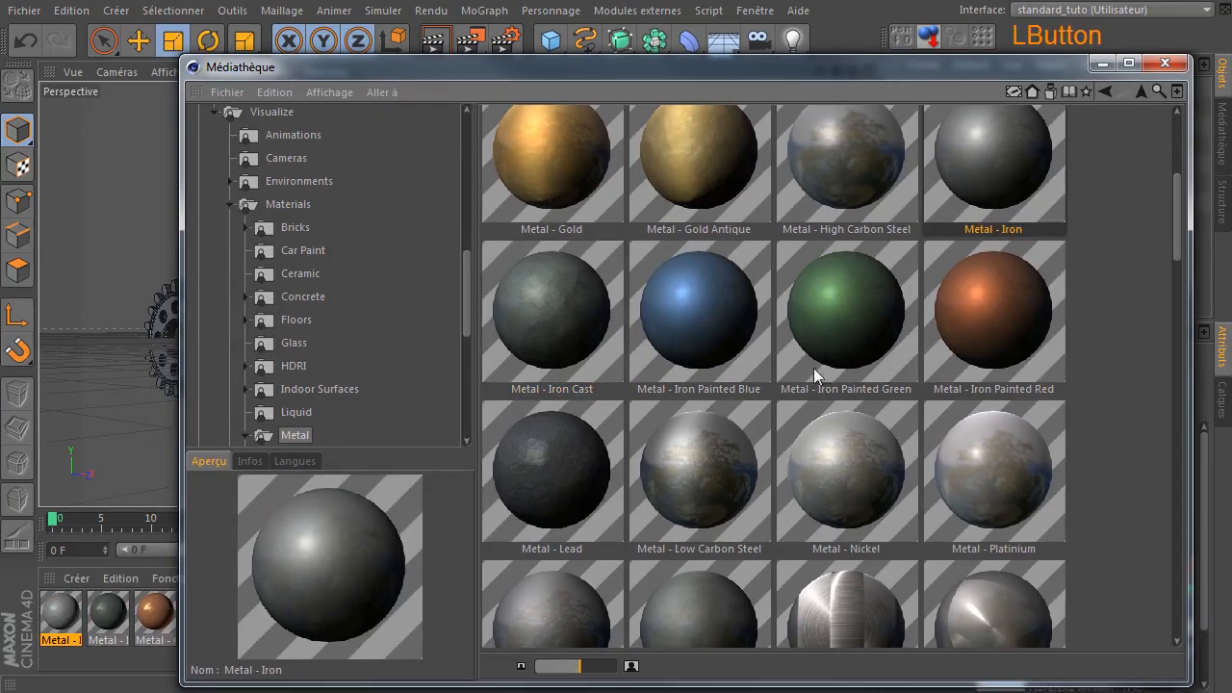
- Look through the remaining presets in the Metal folder, previewing the brushed stainless steel materials
scroll(706, 438, down, 2)
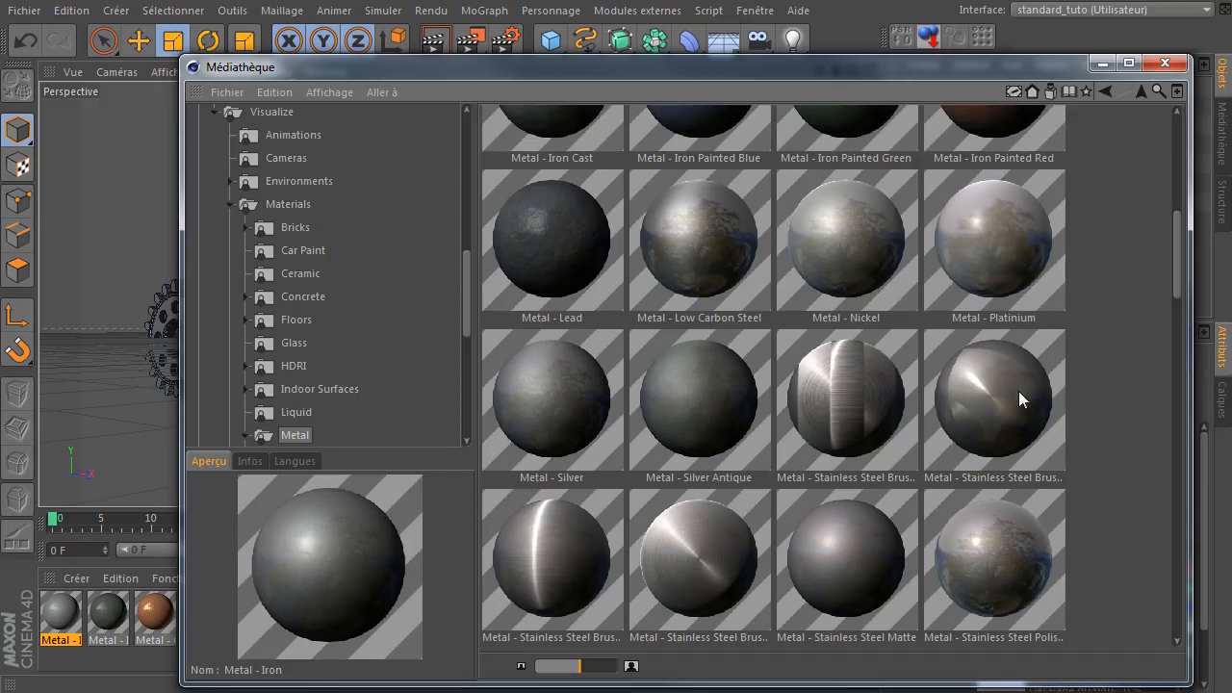
click(1018, 391)
click(867, 397)
scroll(738, 523, down, 2)
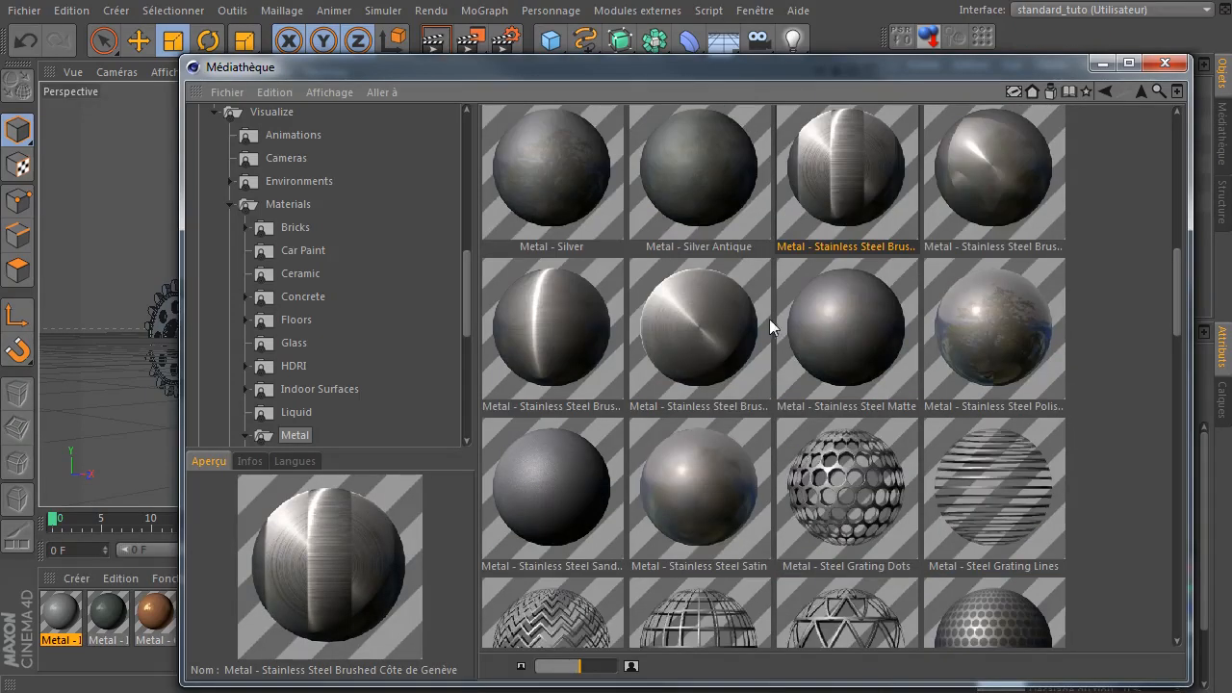
scroll(693, 467, down, 8)
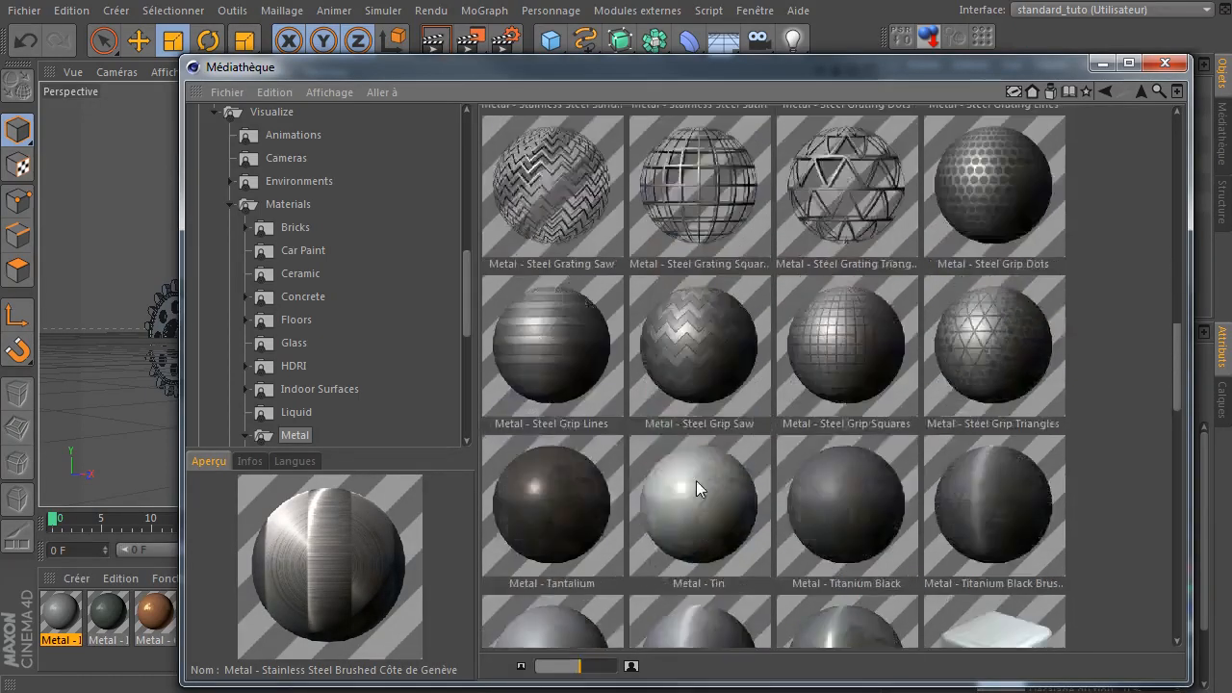
scroll(695, 486, down, 2)
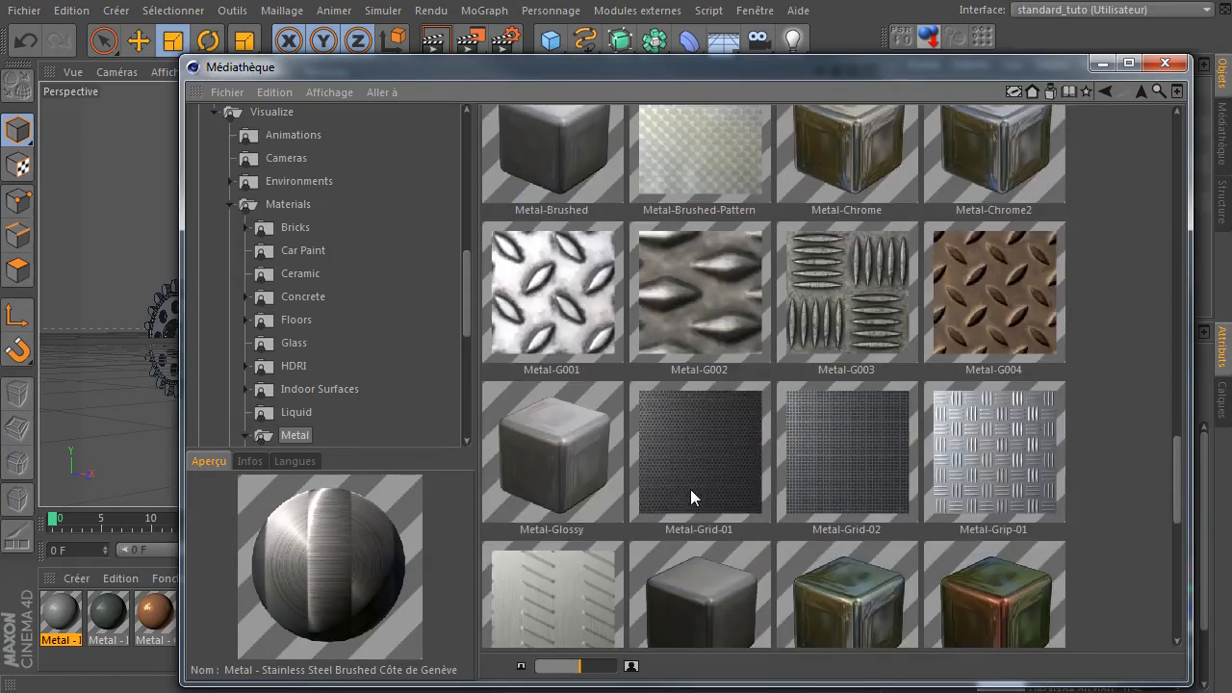
scroll(688, 489, up, 6)
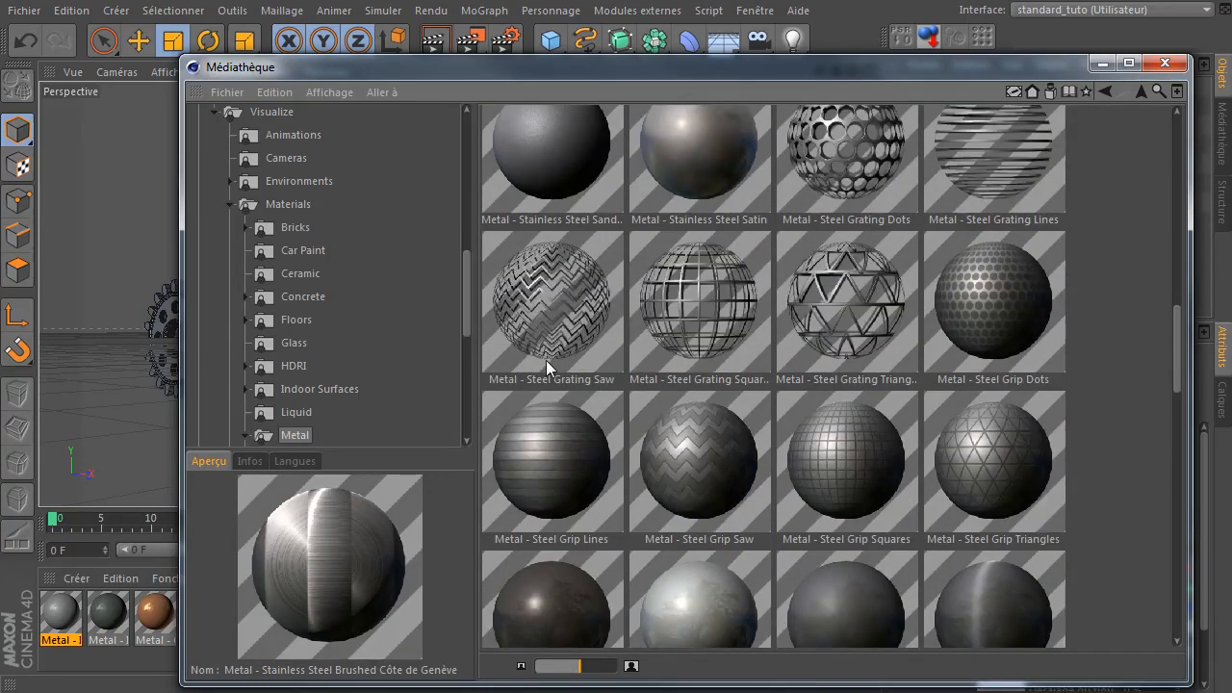
scroll(546, 360, up, 3)
- Add the HDRI_01 material from the Visualize HDRI folder to the scene and close the Médiathèque
click(294, 366)
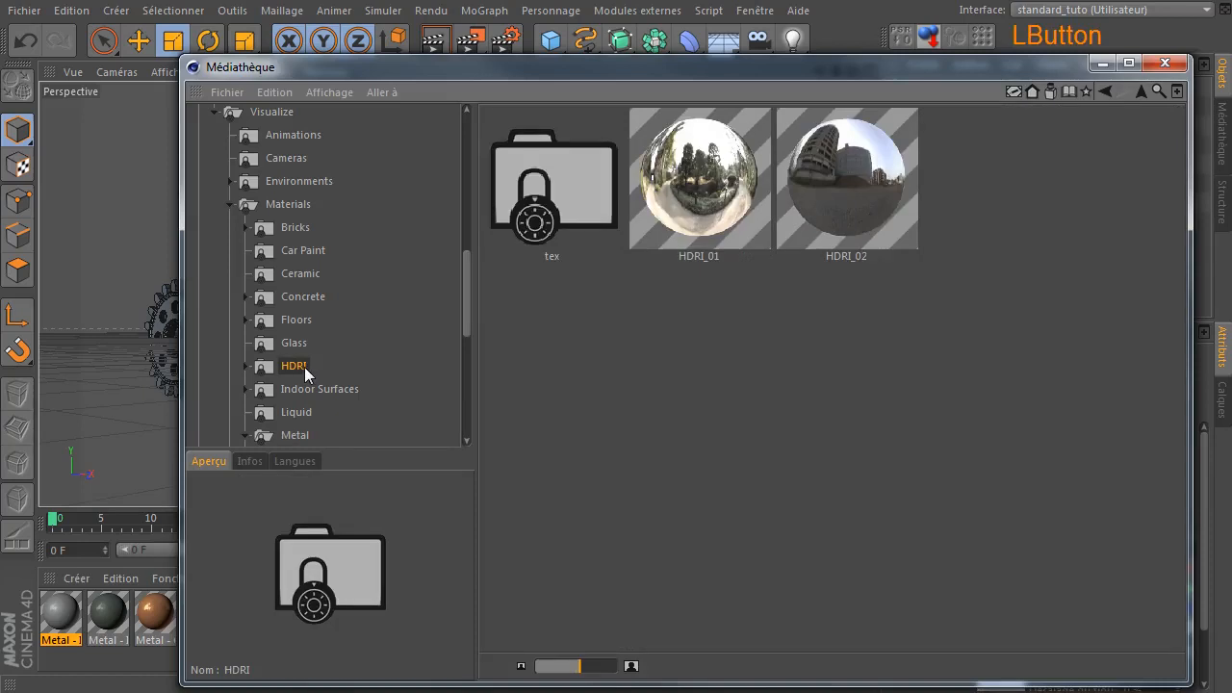
double_click(724, 194)
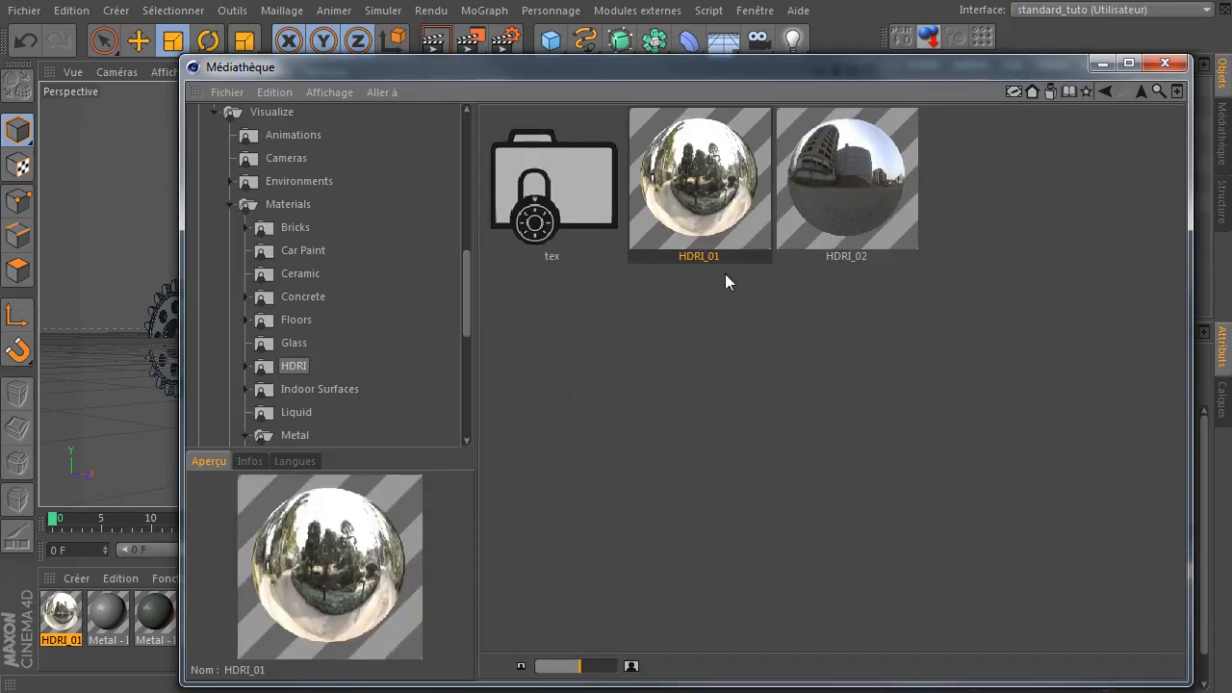
click(1166, 63)
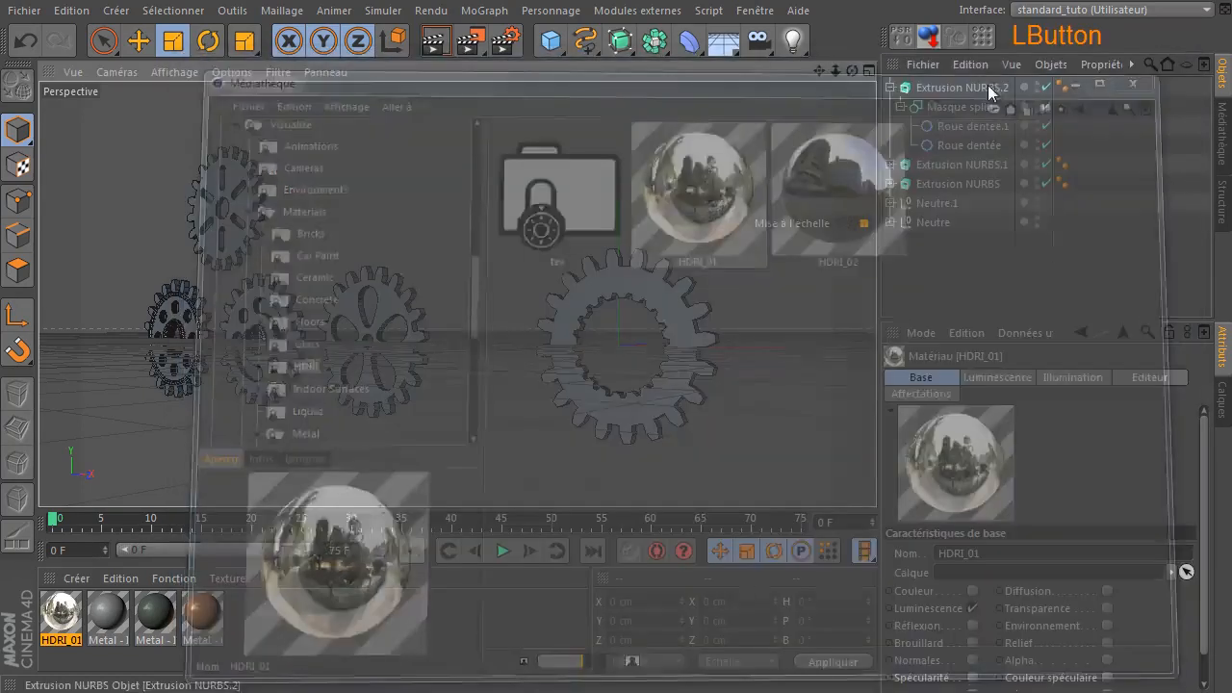
- Create a Ciel object and apply the HDRI_01 material to it
drag(723, 40, 814, 94)
drag(49, 626, 910, 89)
click(908, 90)
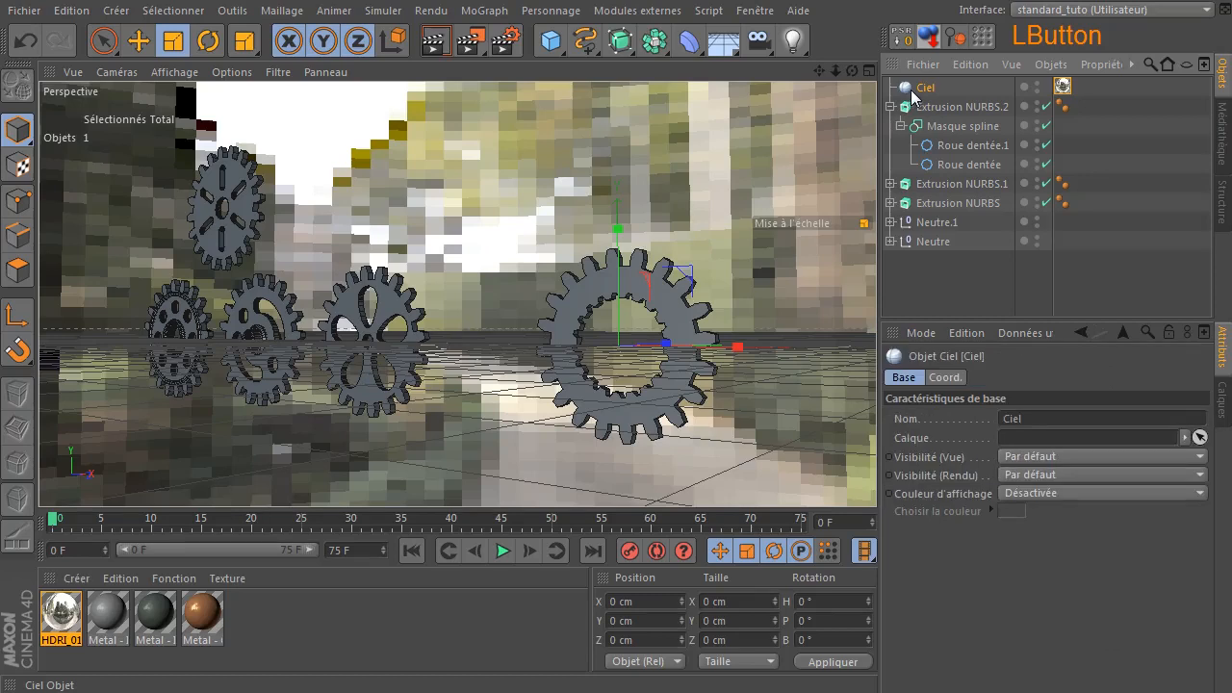
- Give the Ciel object a Rendu tag with Visibilité (caméra) disabled, and collapse the Extrusion NURBS.2 hierarchy
right_click(910, 90)
mouse_move(973, 102)
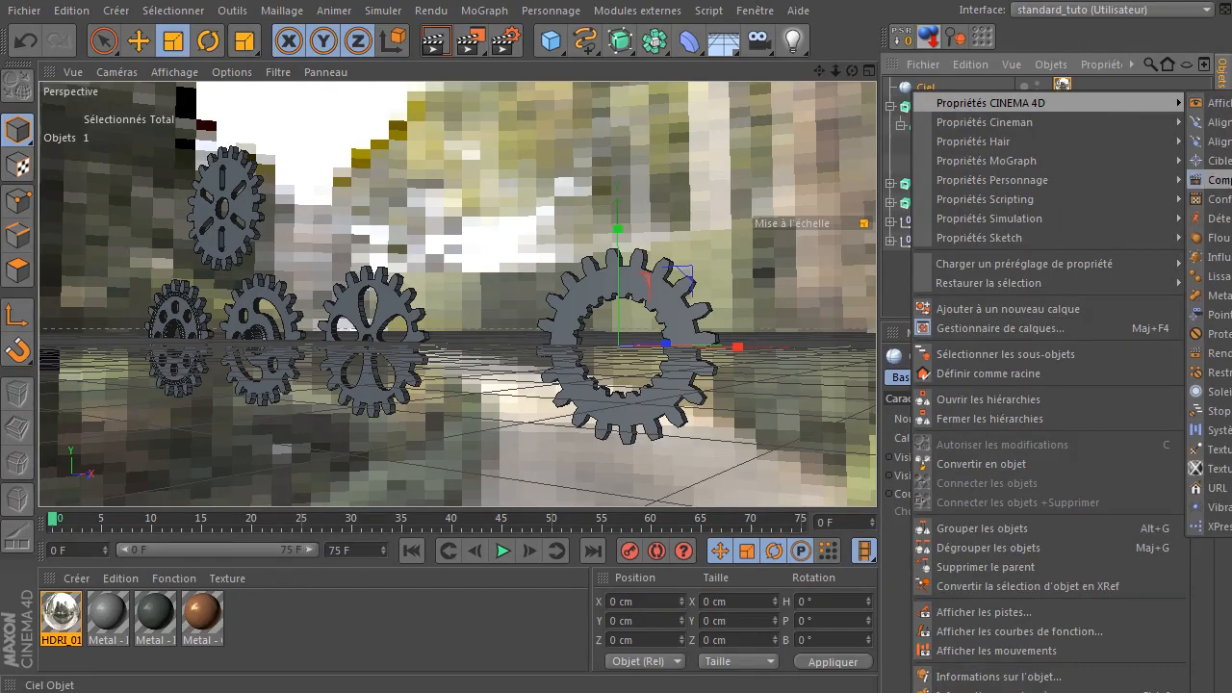
click(1219, 354)
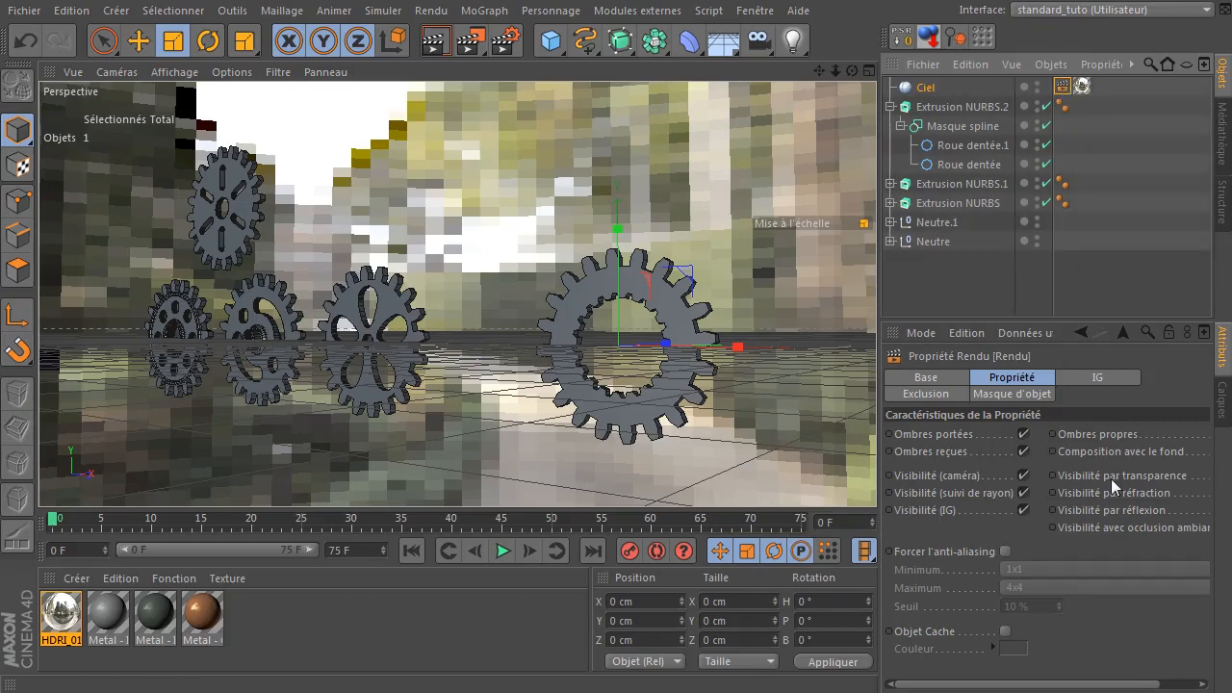
click(1023, 475)
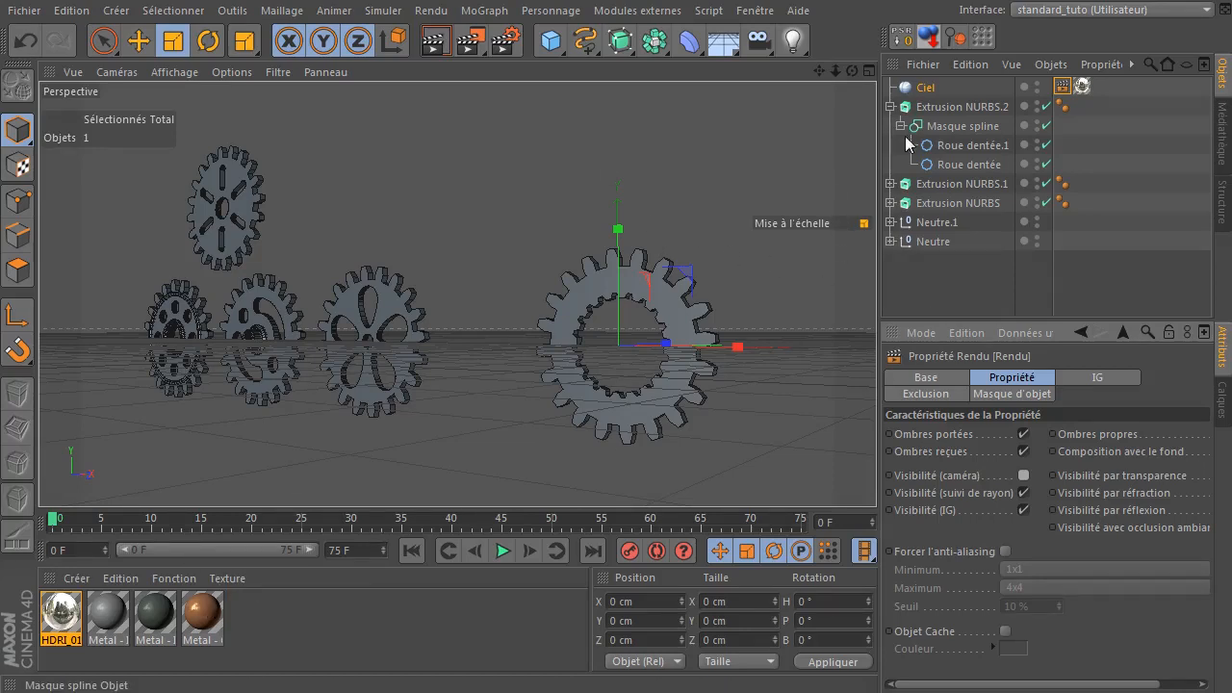
click(890, 106)
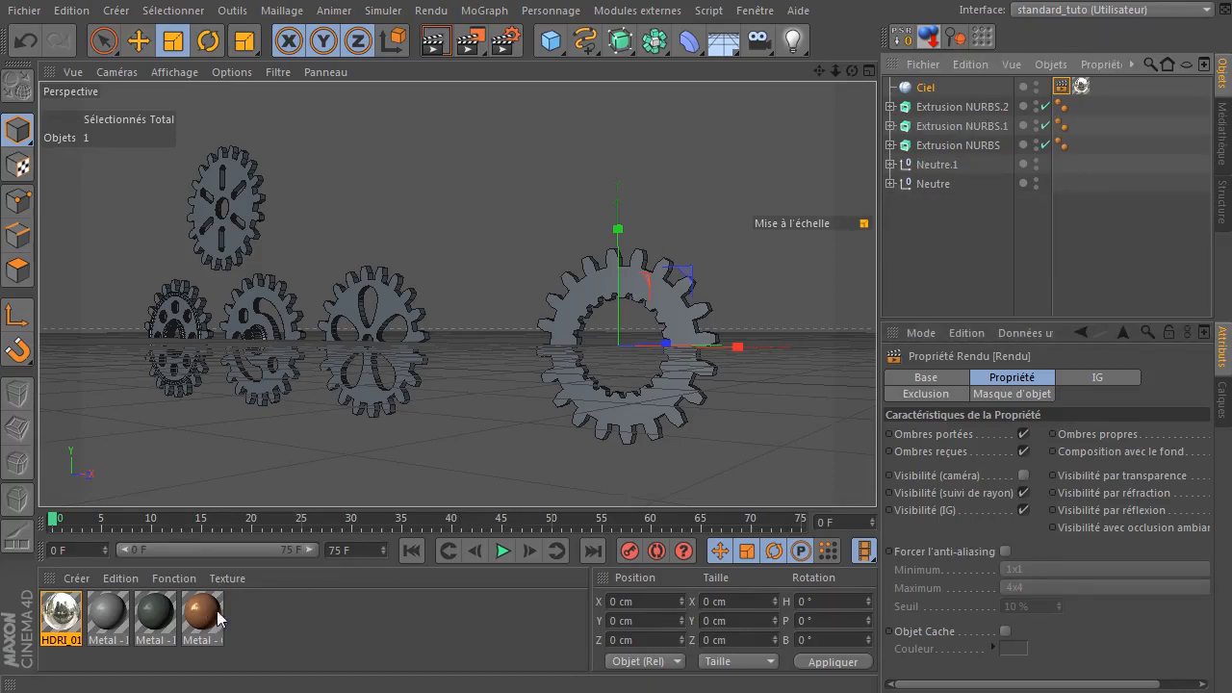
drag(487, 491, 941, 185)
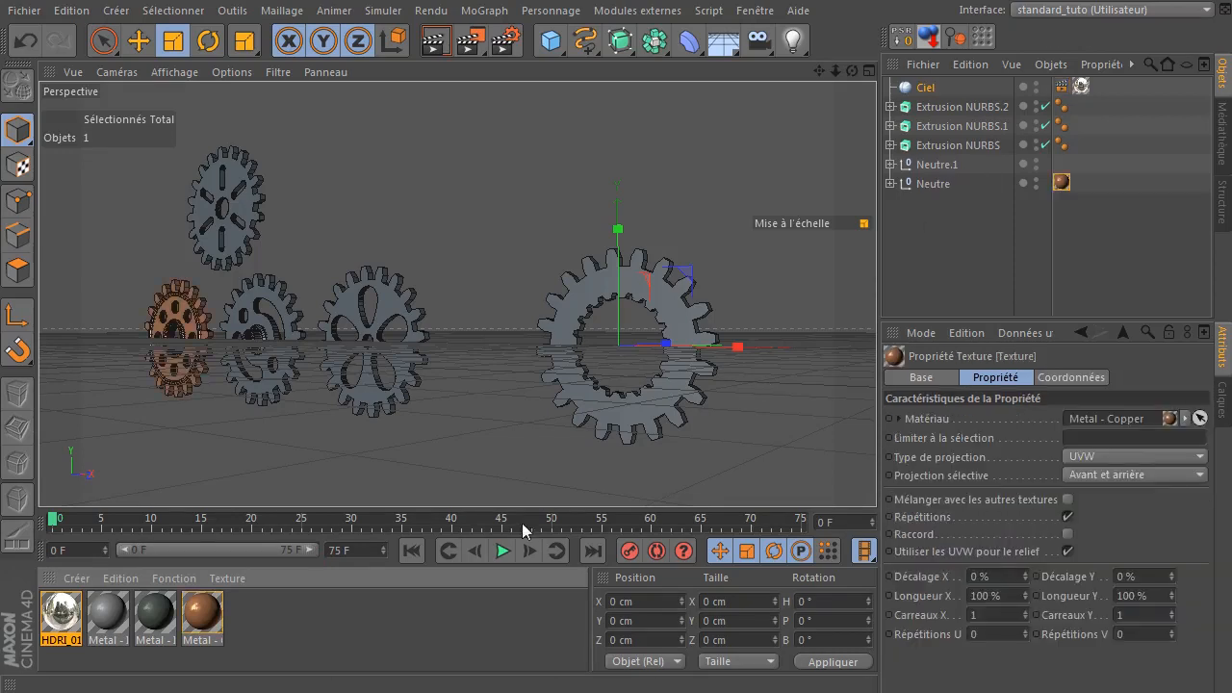
click(1064, 184)
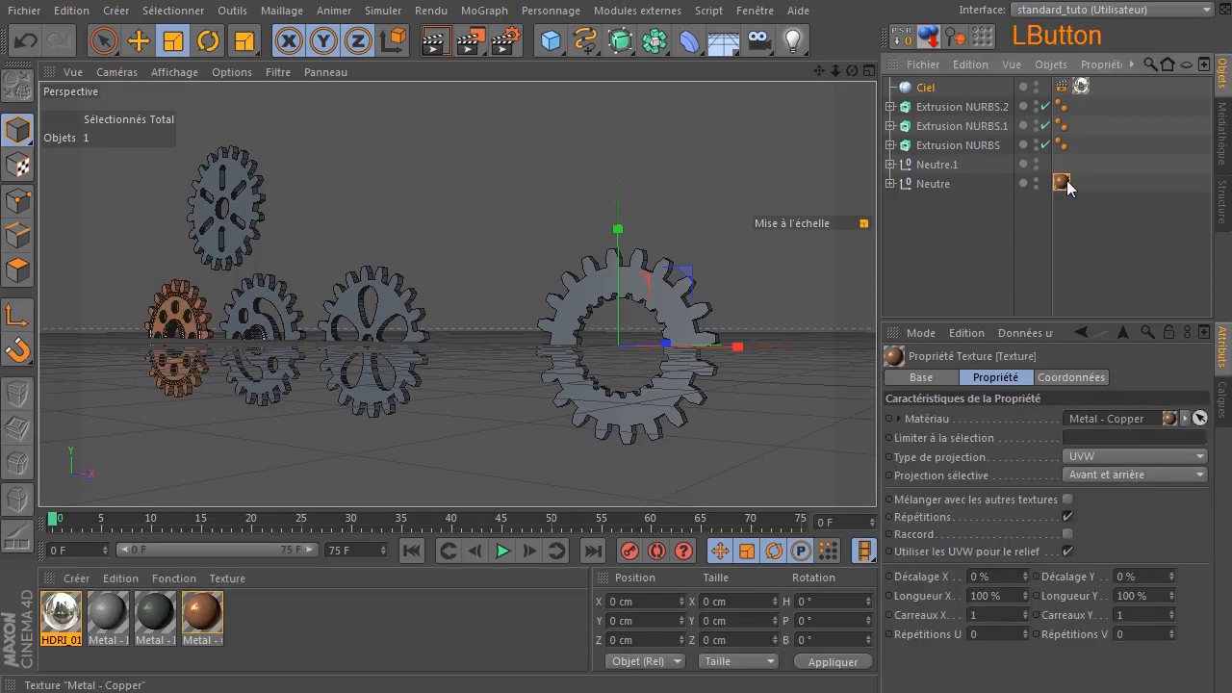
key(Delete)
- Group the three Extrusion NURBS objects and the two Neutre objects under one new parent null and expand it
drag(932, 220, 979, 98)
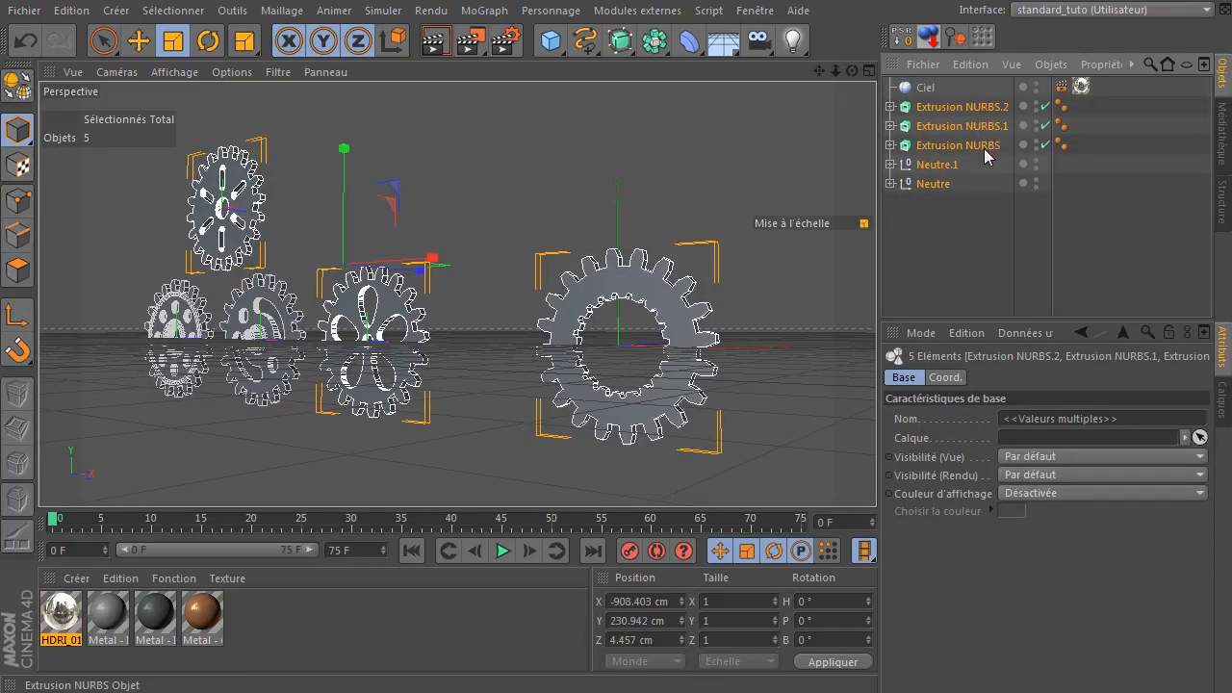
key(alt+g)
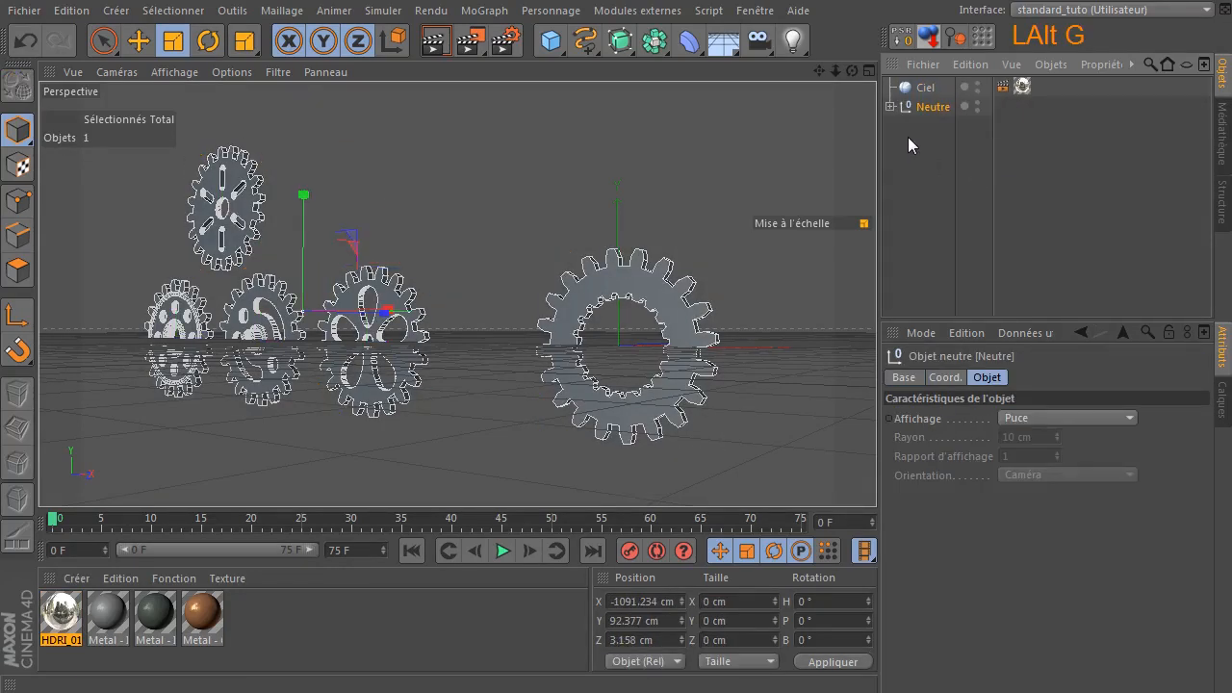
click(891, 107)
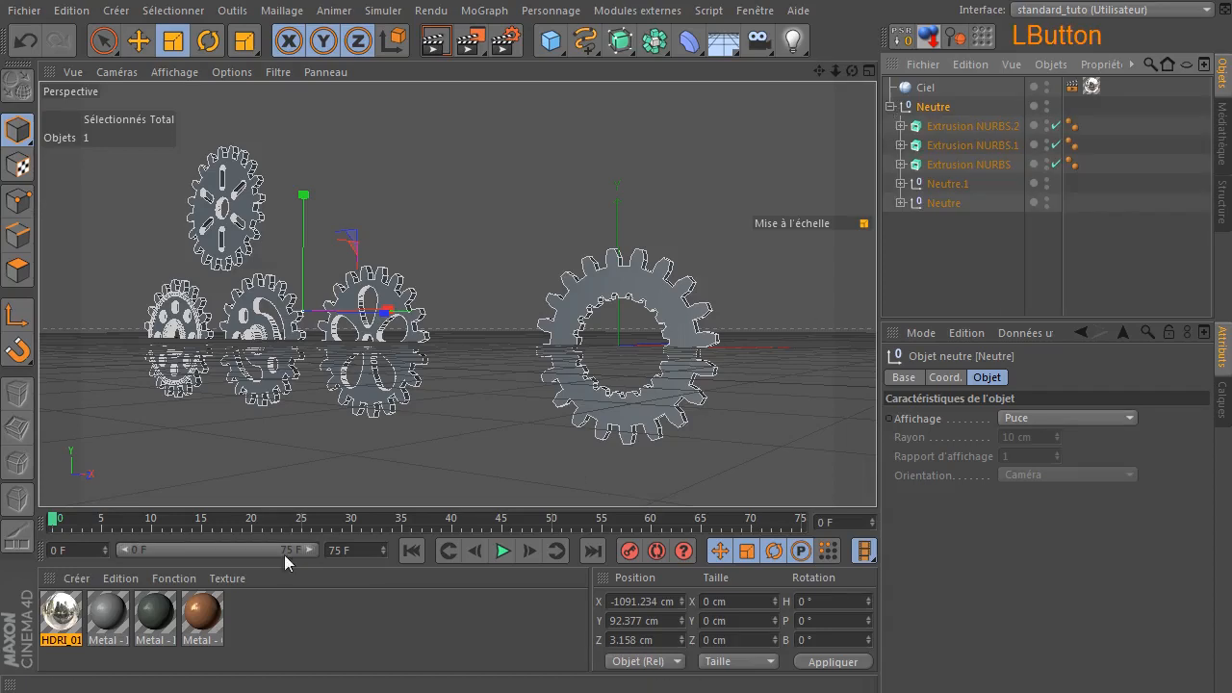
- Apply the Metal - Copper material to the parent Neutre and set its texture projection type to Cubique
drag(242, 583, 933, 111)
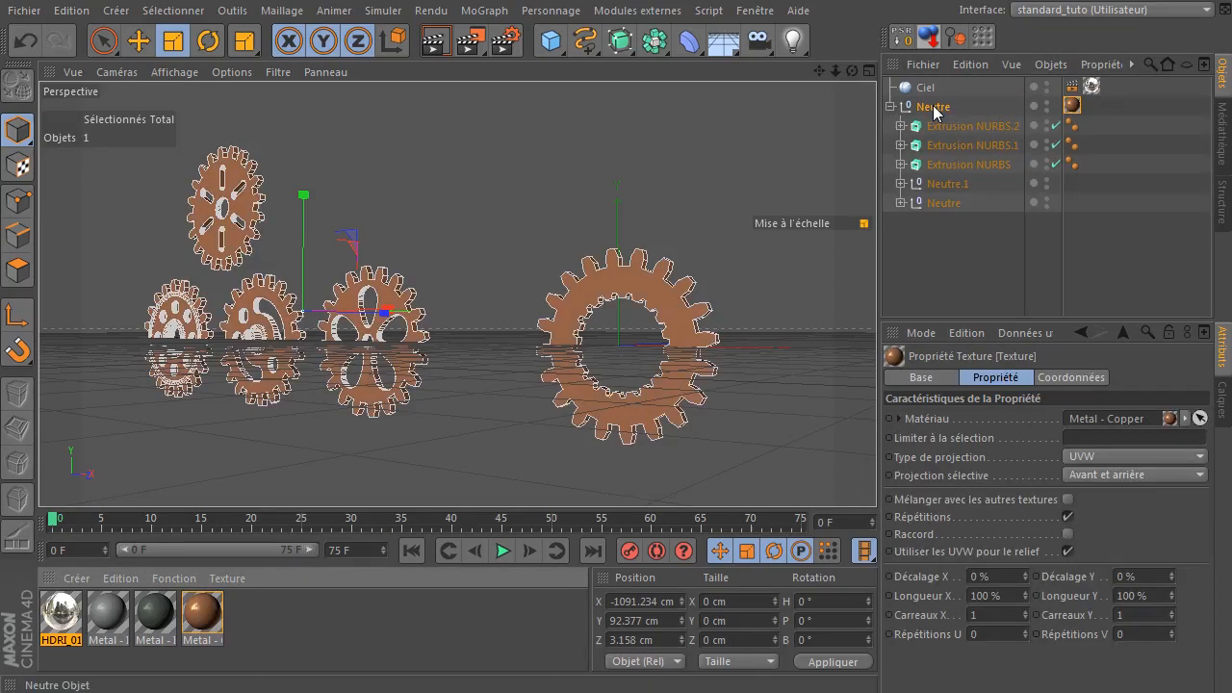
click(934, 111)
click(1072, 105)
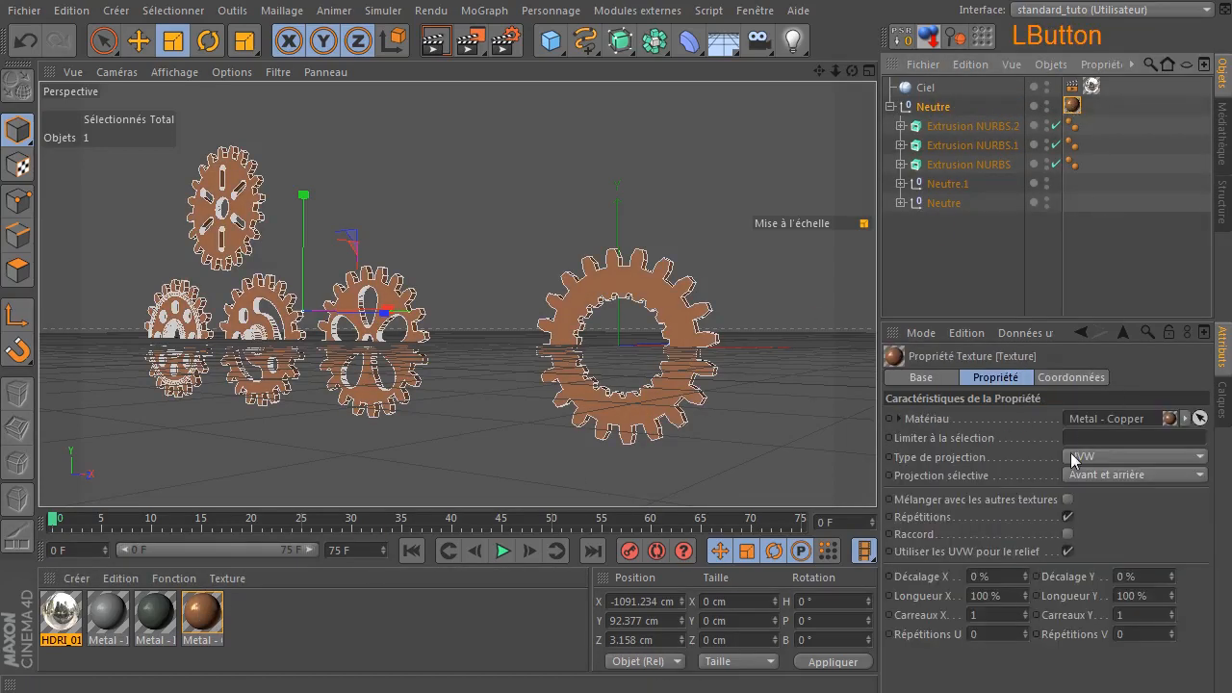
click(1075, 458)
click(1085, 533)
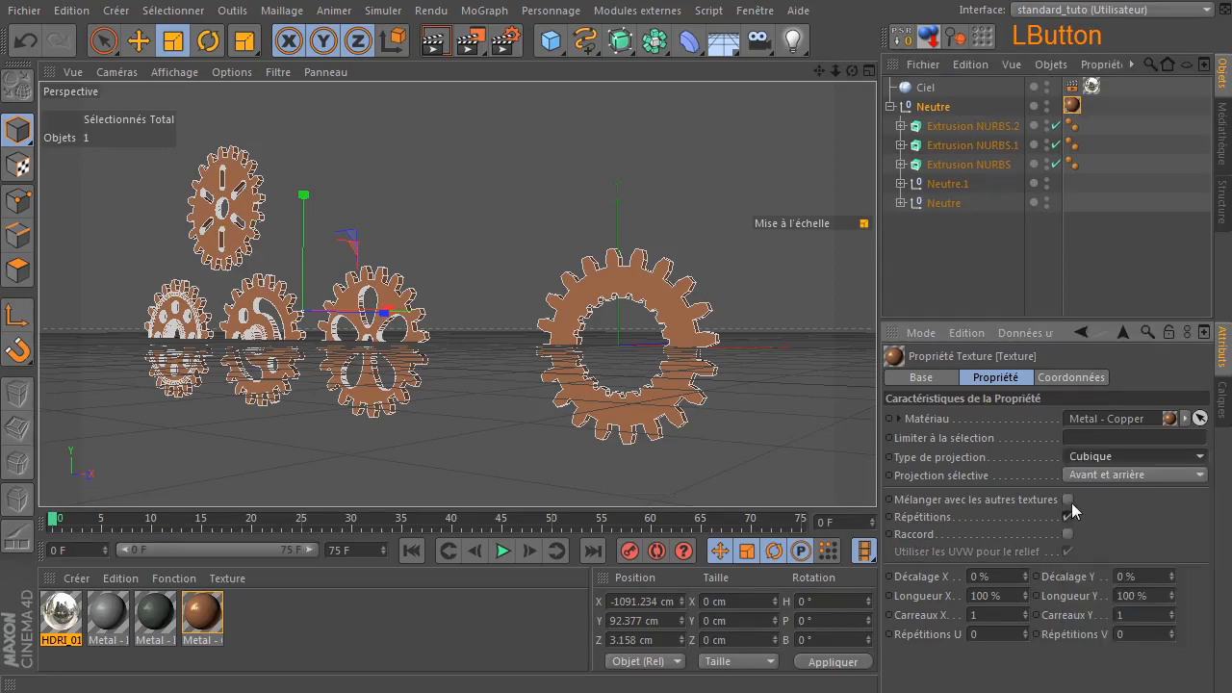
- Deselect everything and render the gears in the perspective view from the current angle and from a slightly higher one
click(921, 233)
click(435, 40)
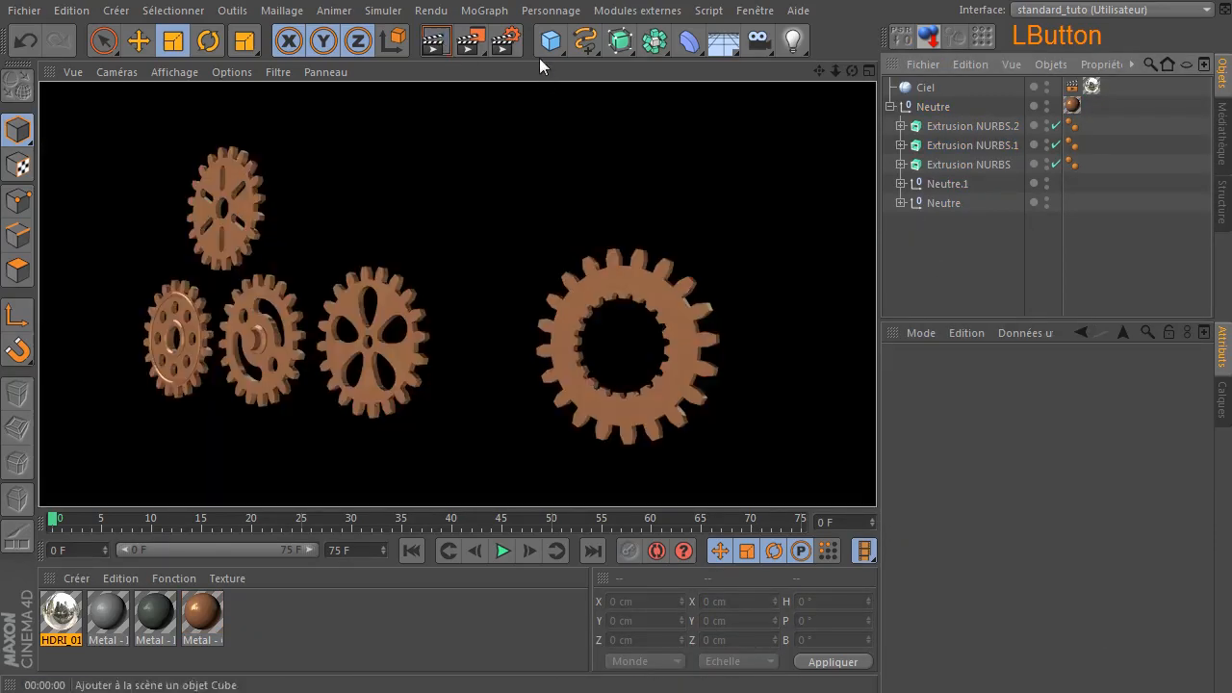
drag(853, 73, 878, 98)
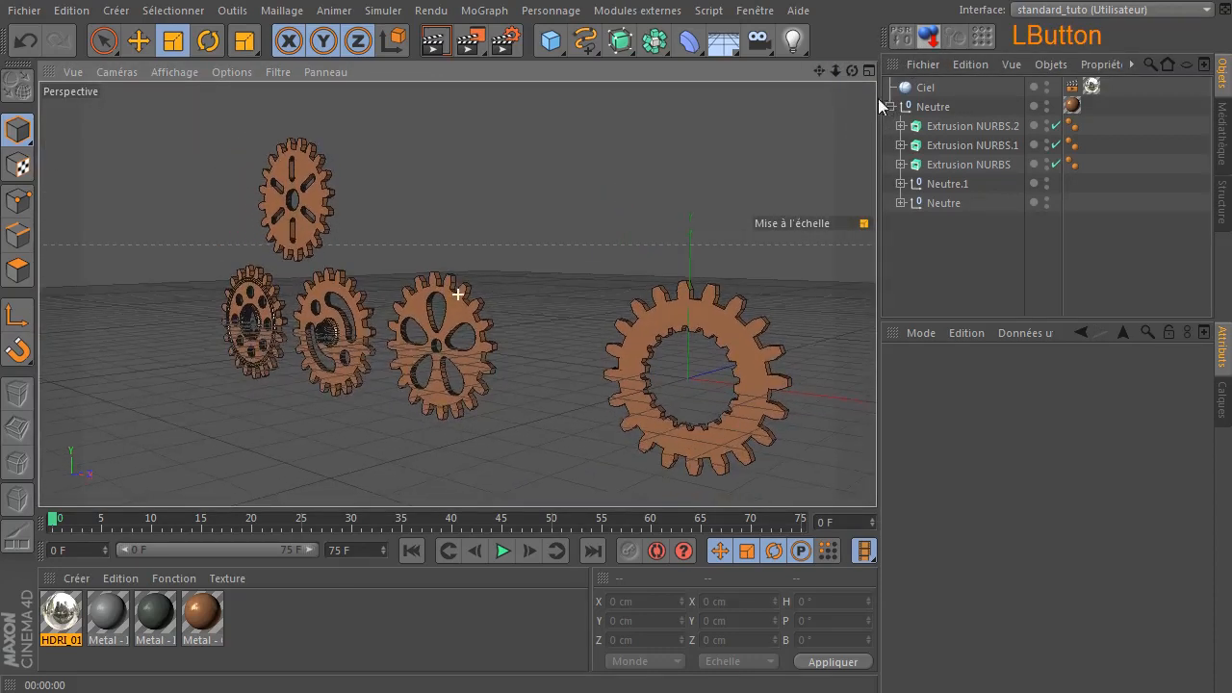
click(448, 50)
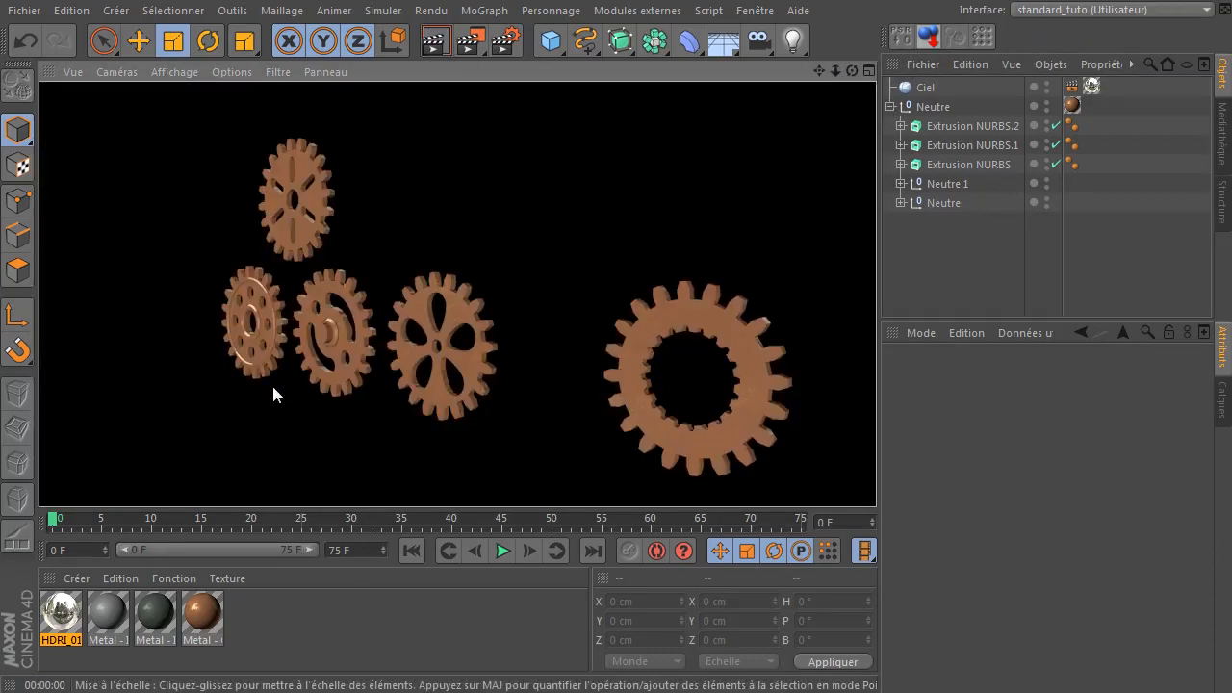
- Replace the material in the parent Neutre's texture tag with Metal - Iron Cast and render the perspective view
drag(197, 609, 1072, 106)
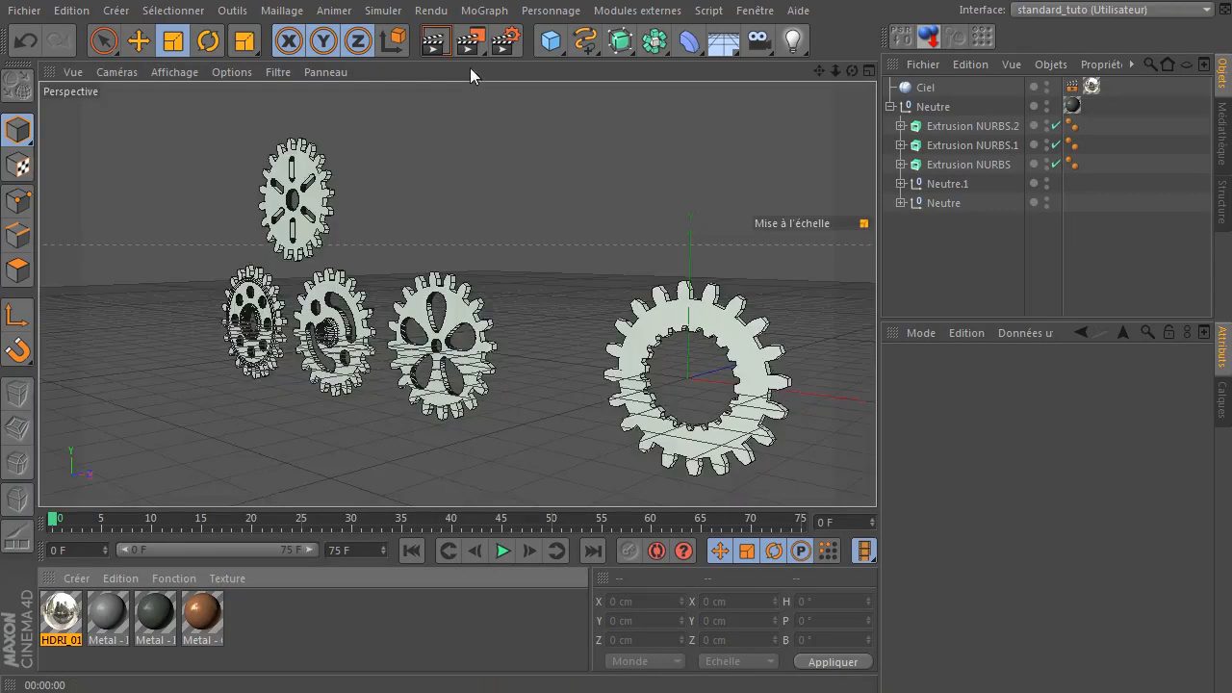
click(435, 43)
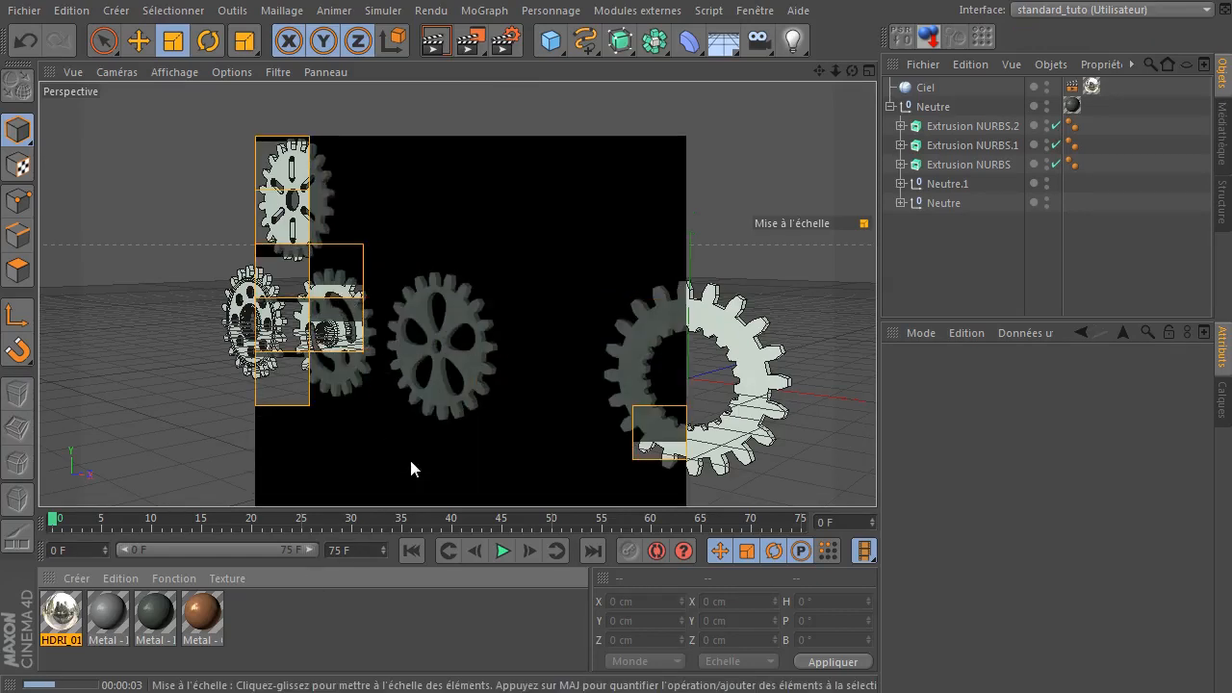
- Reopen the Médiathèque, collapse the Visualize library and show the contents of Texture Pack Infinite - Dirty Metal
click(754, 10)
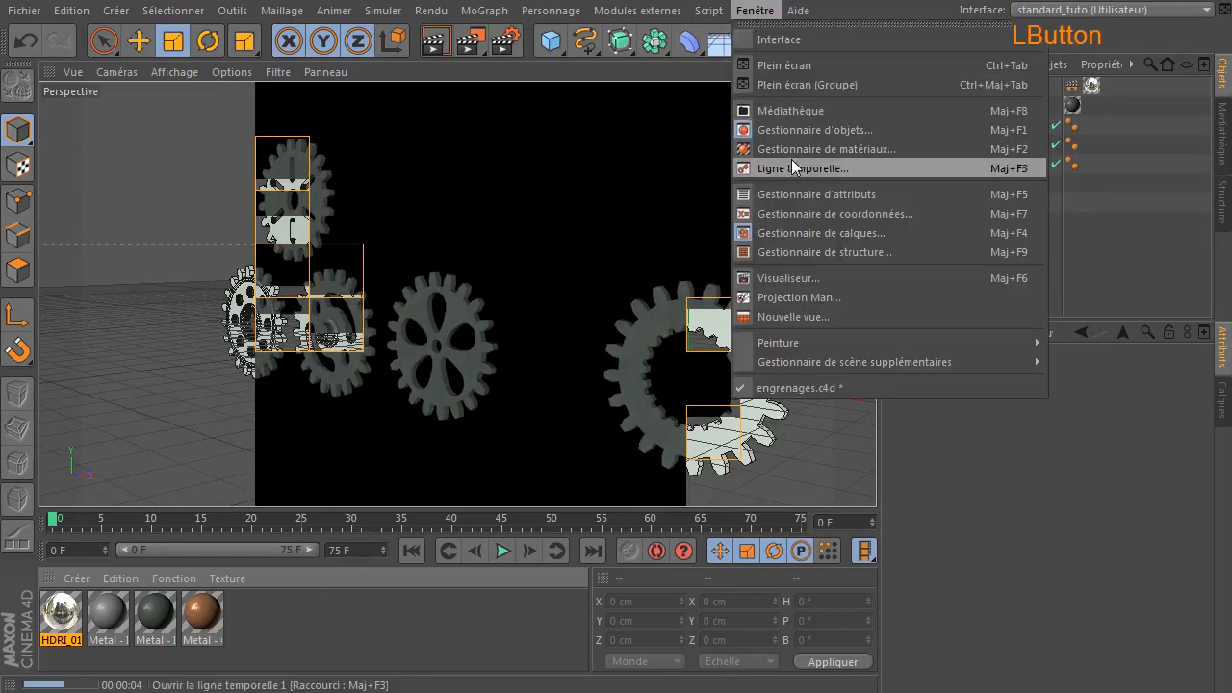
click(852, 112)
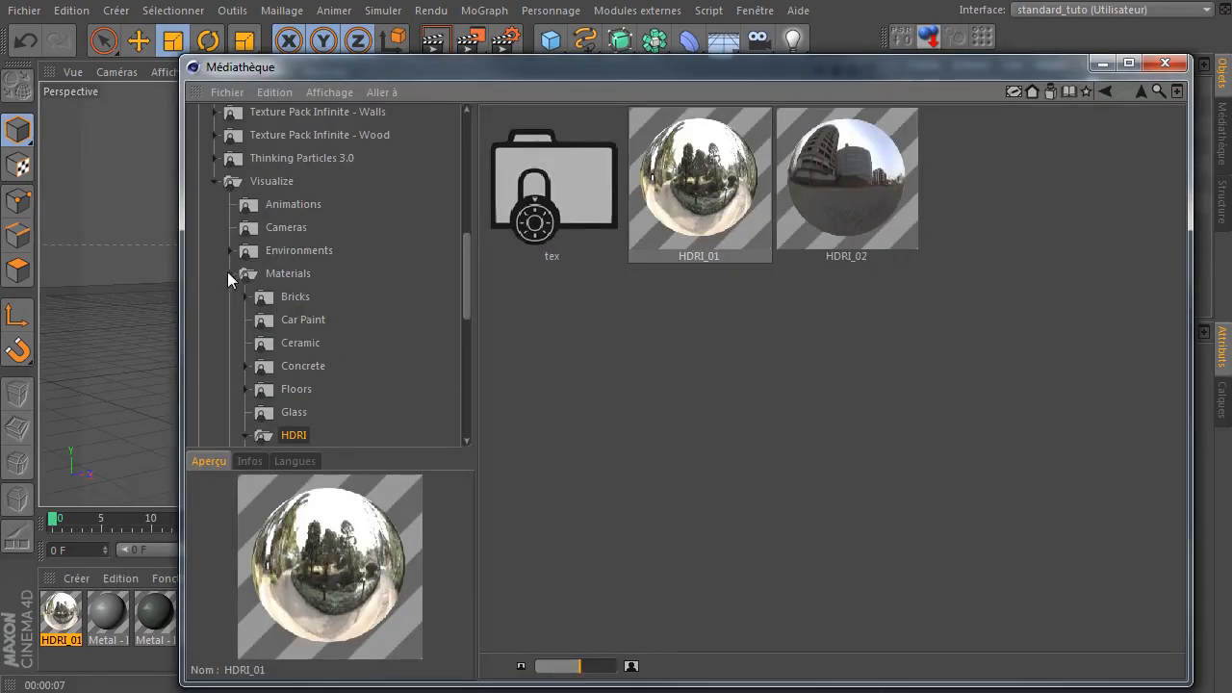
click(215, 181)
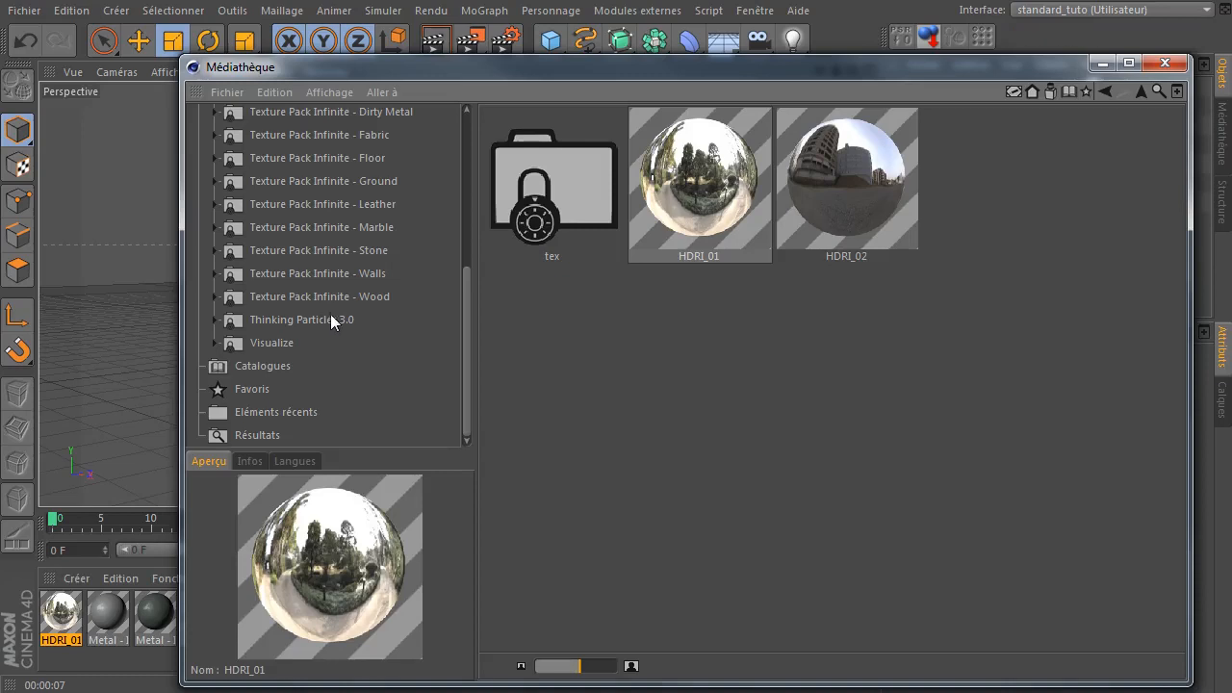
scroll(385, 174, up, 4)
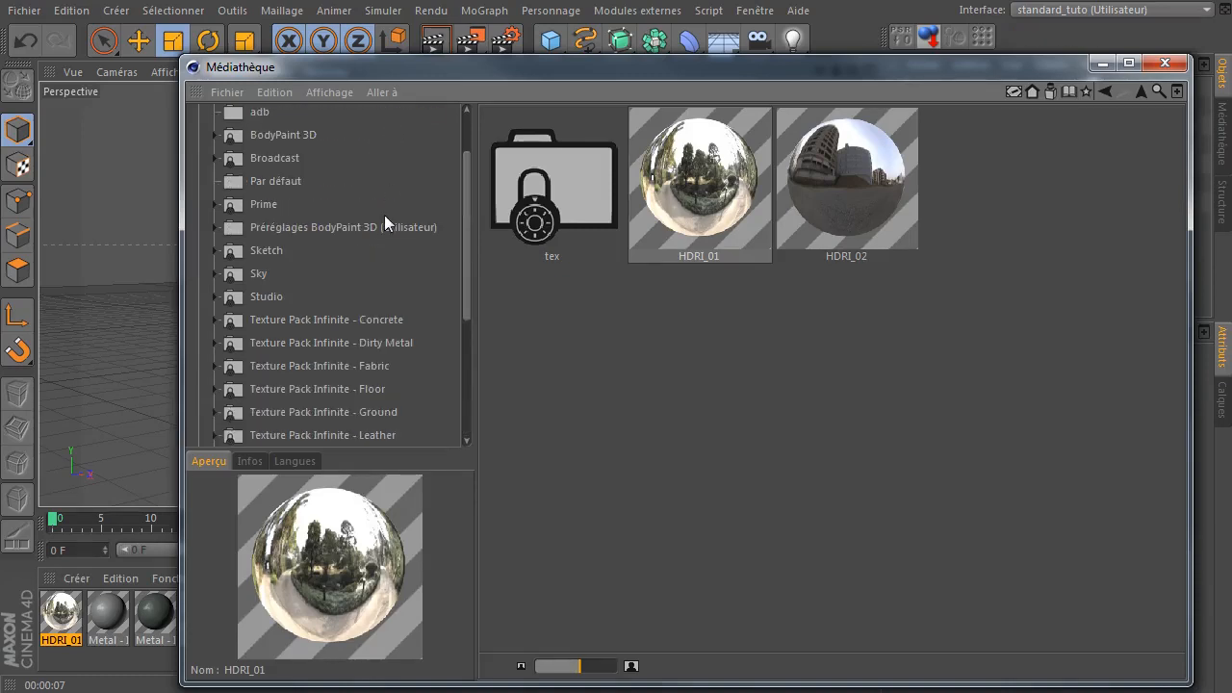
click(376, 352)
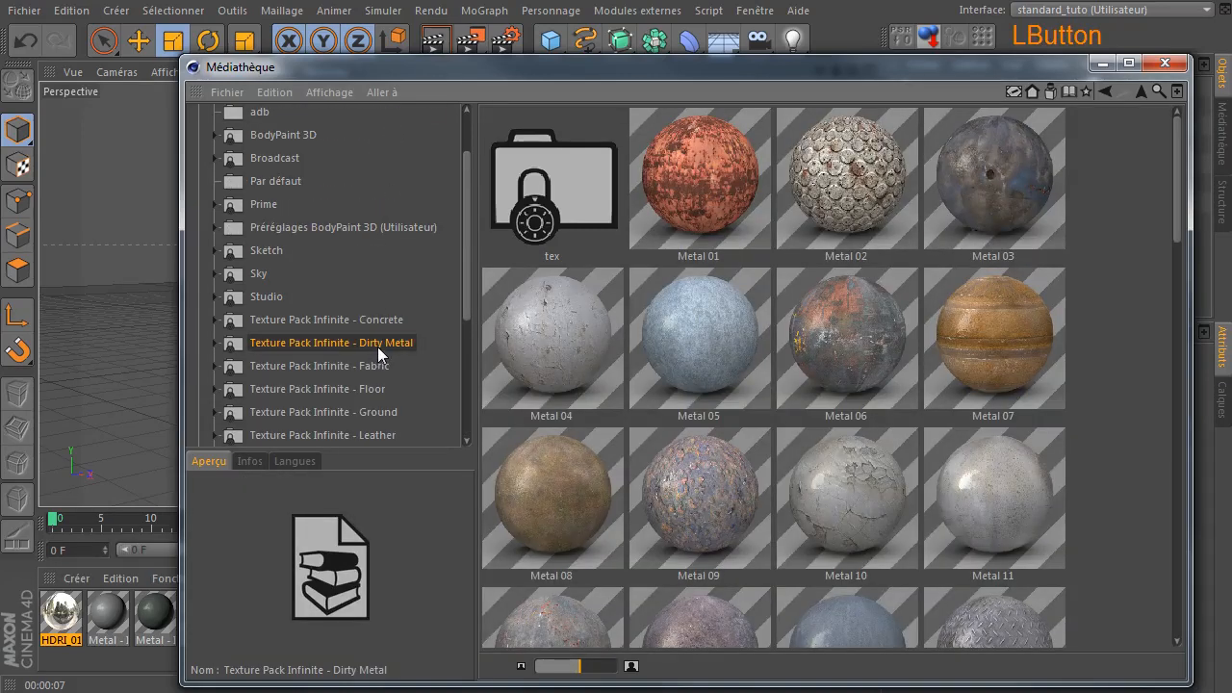
- Load the Metal 08 and Metal 26 materials from the Dirty Metal texture pack into the scene
scroll(856, 427, down, 1)
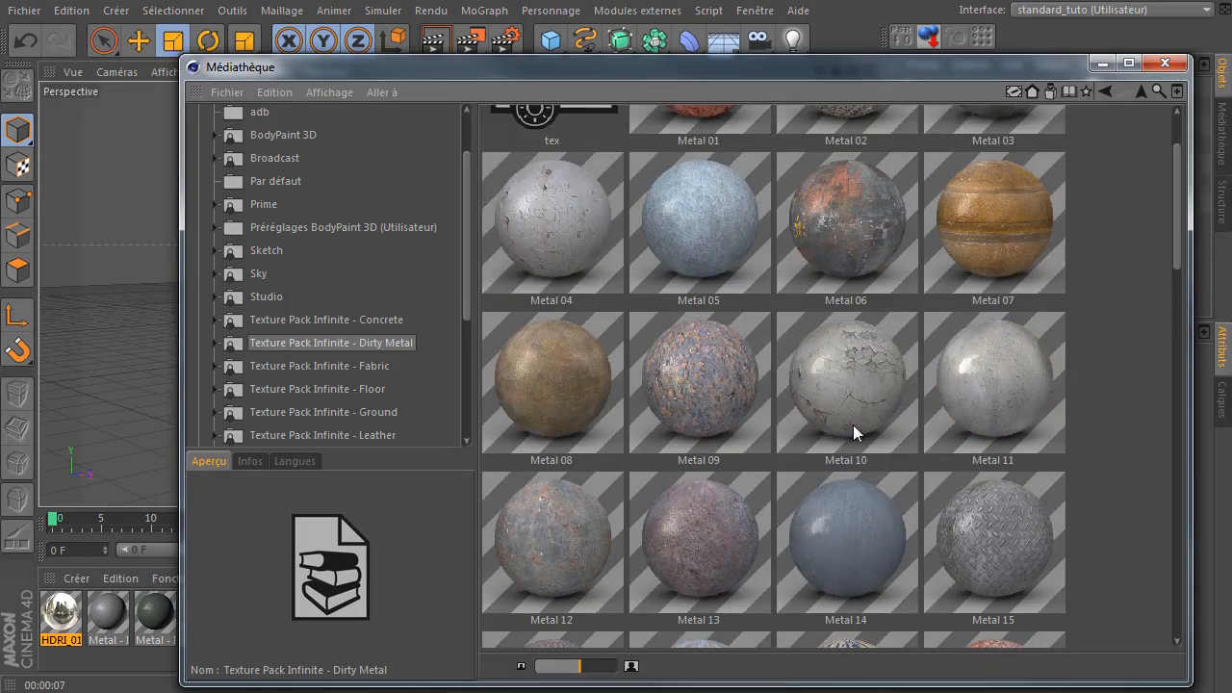
click(543, 385)
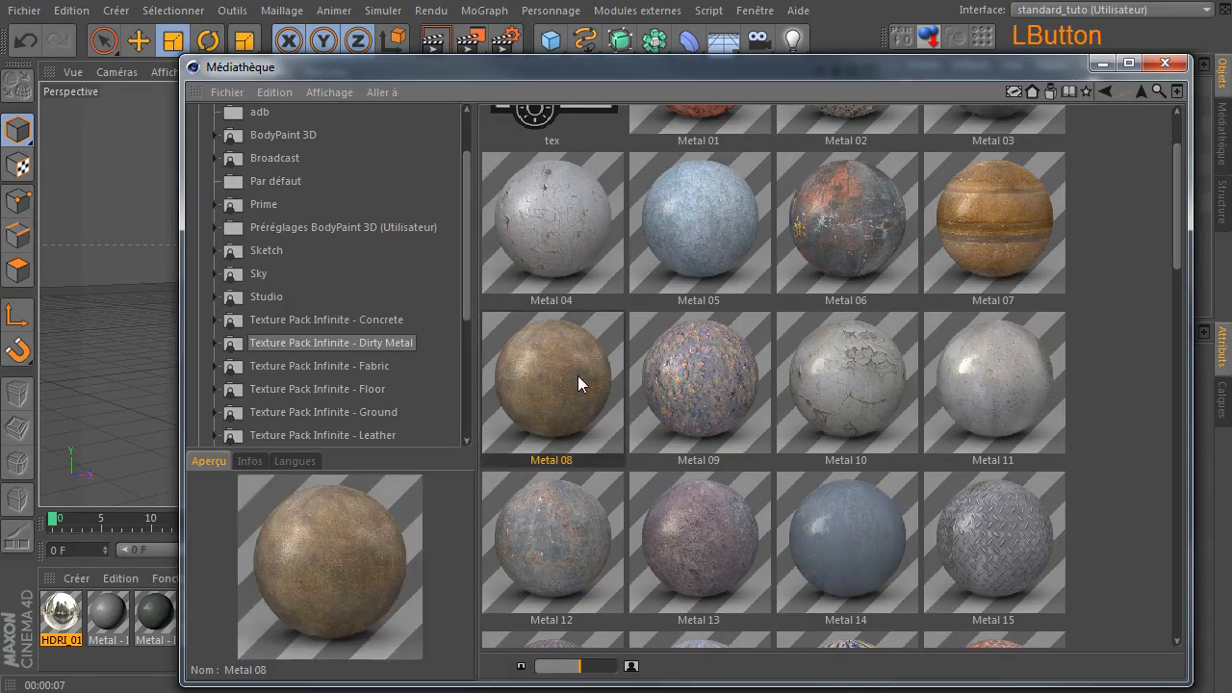
scroll(663, 397, down, 4)
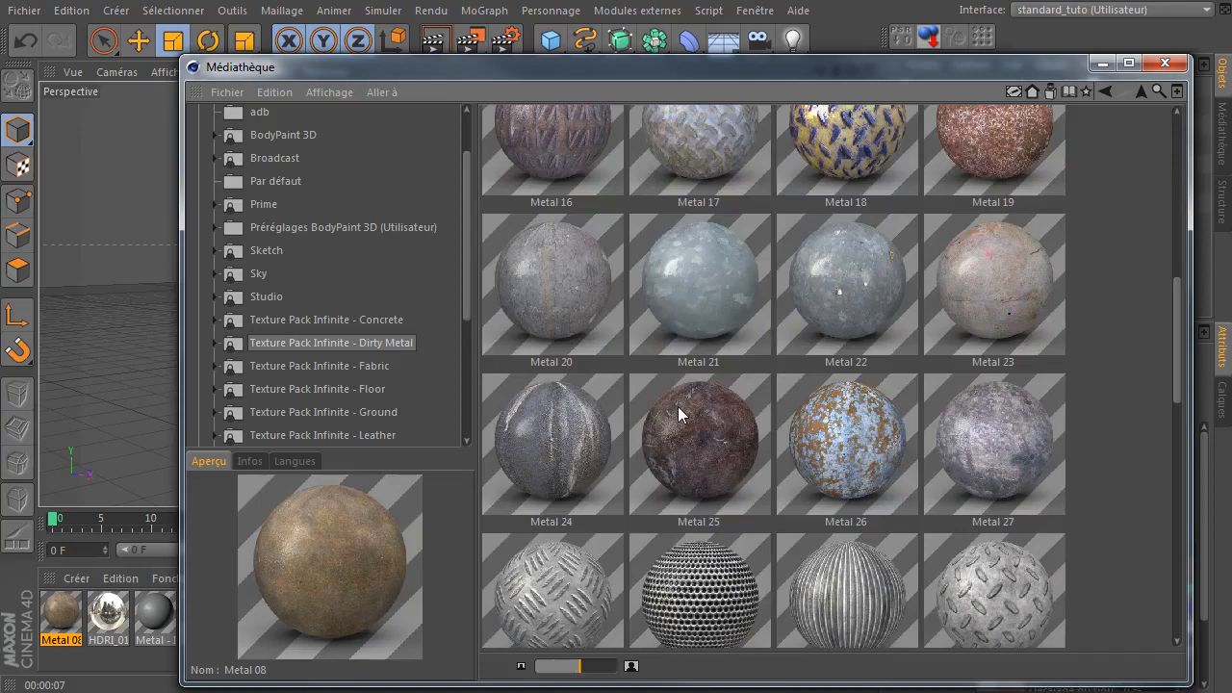
scroll(677, 406, down, 2)
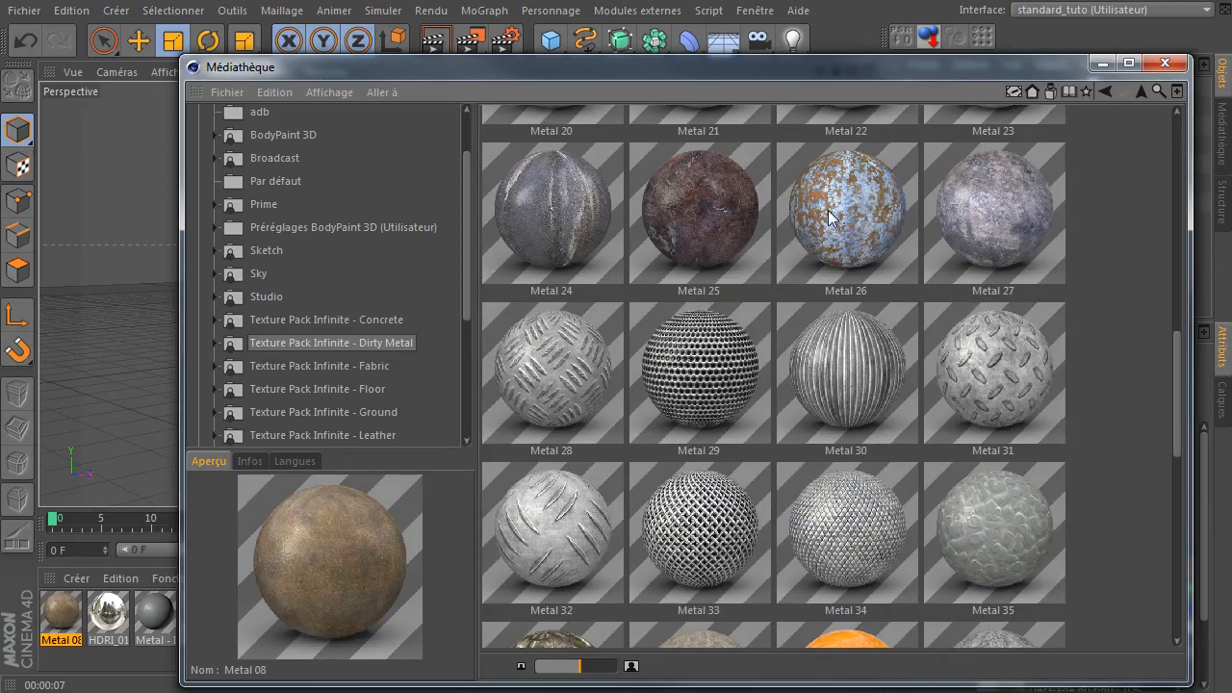
click(830, 217)
scroll(774, 334, up, 5)
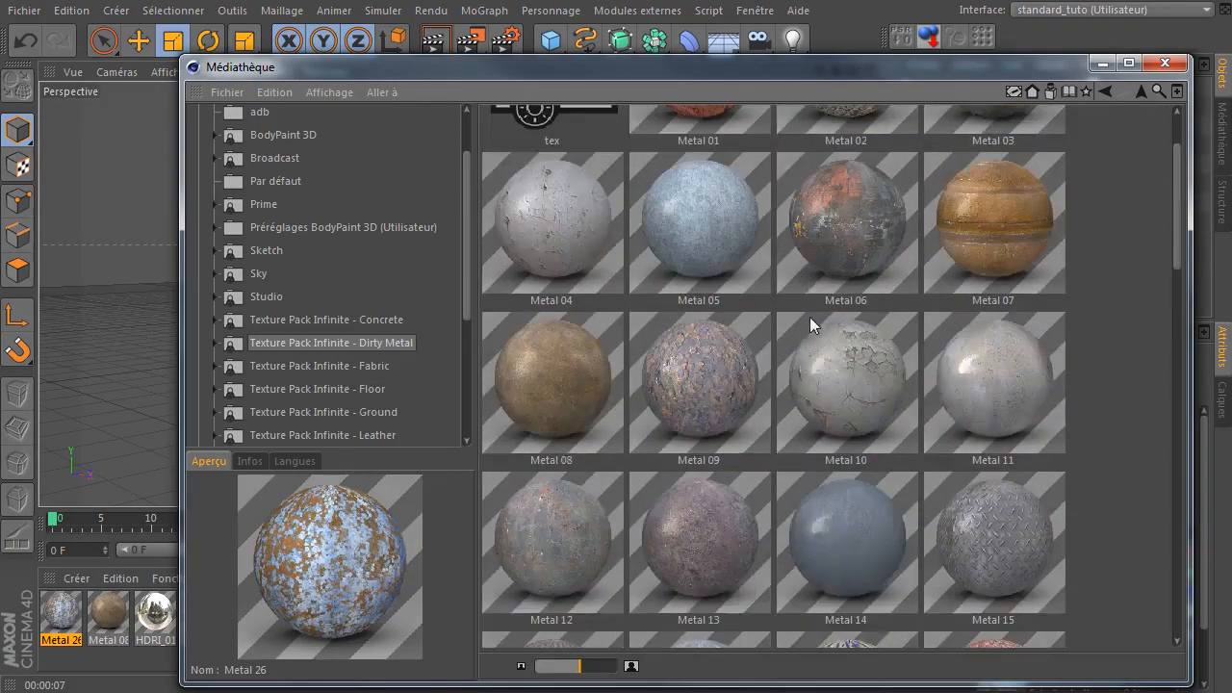
- Load Metal 11, Metal 10, Metal 03, Metal 06, Metal 05 and Metal 01 into the scene and move the Médiathèque out of the way
click(1025, 372)
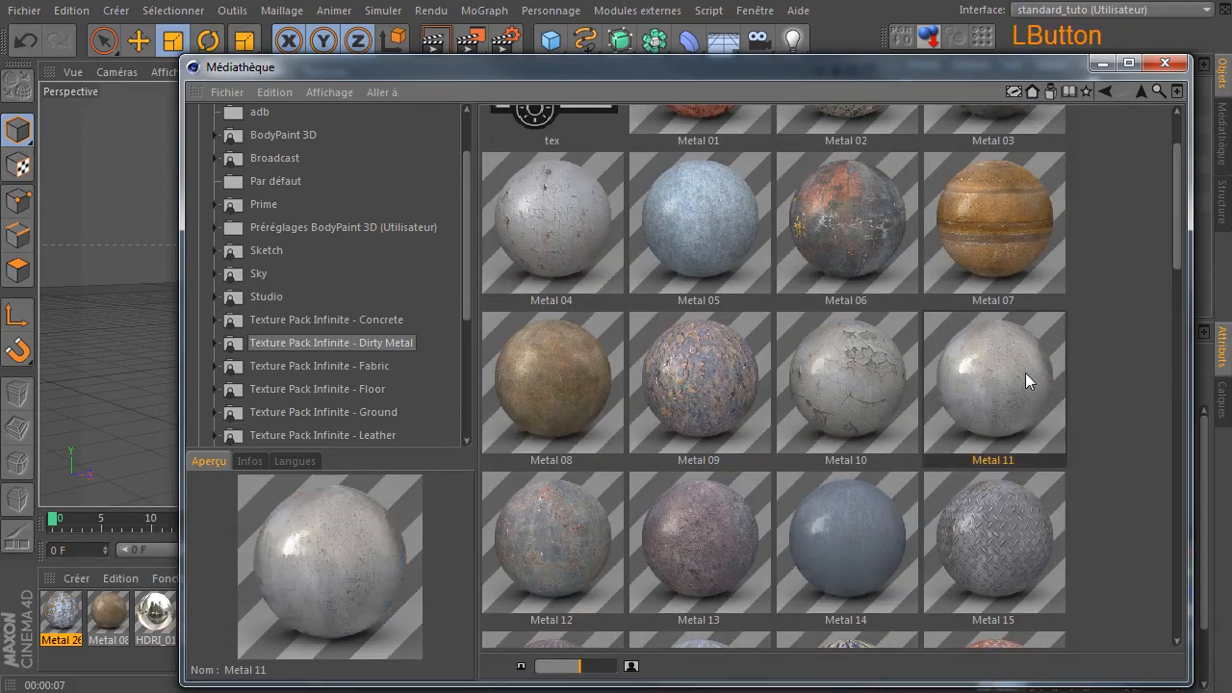
click(863, 368)
scroll(857, 390, up, 2)
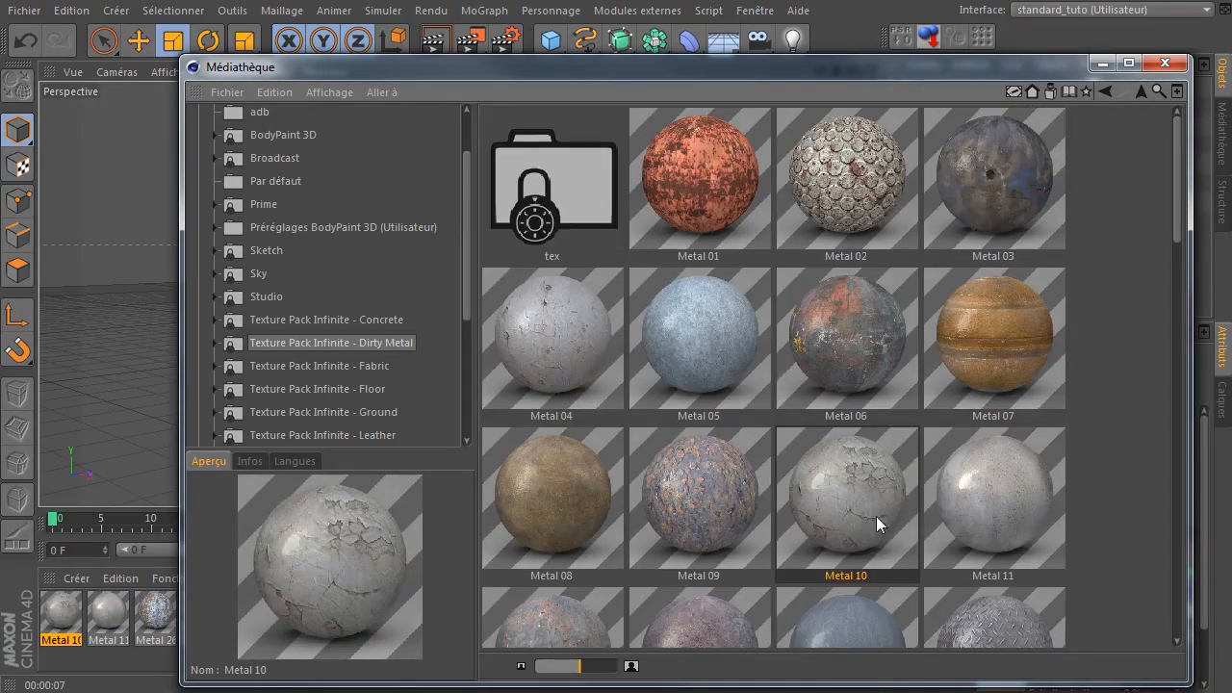
click(1010, 205)
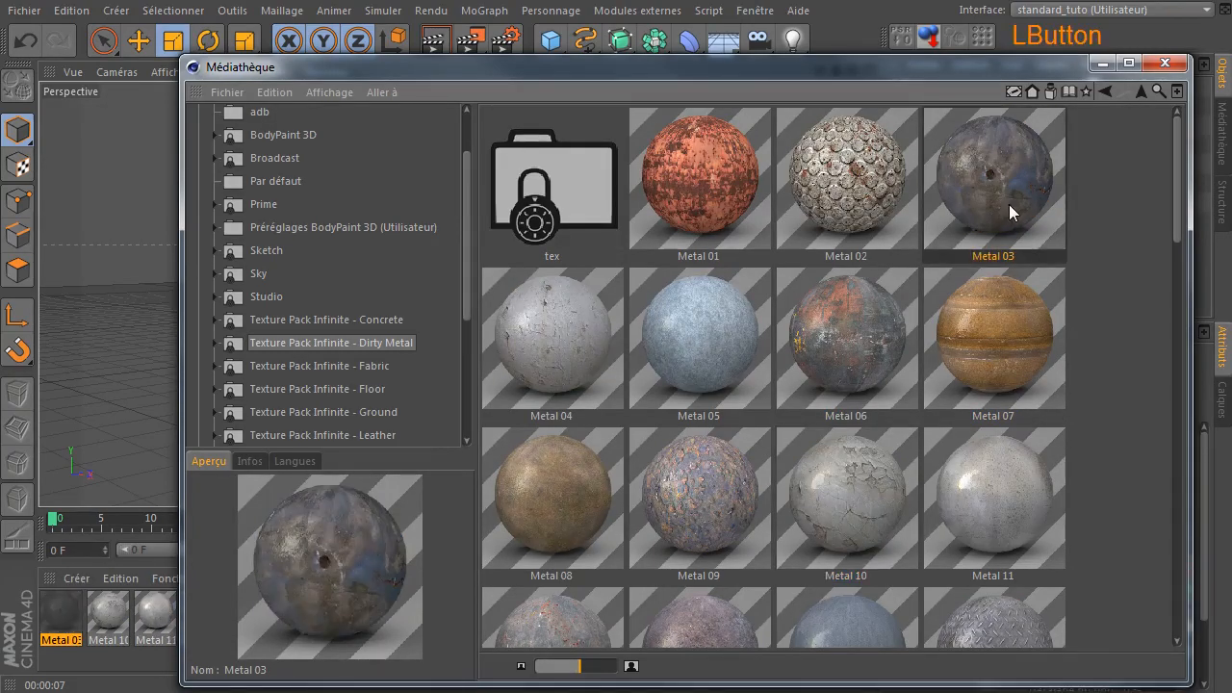
click(887, 305)
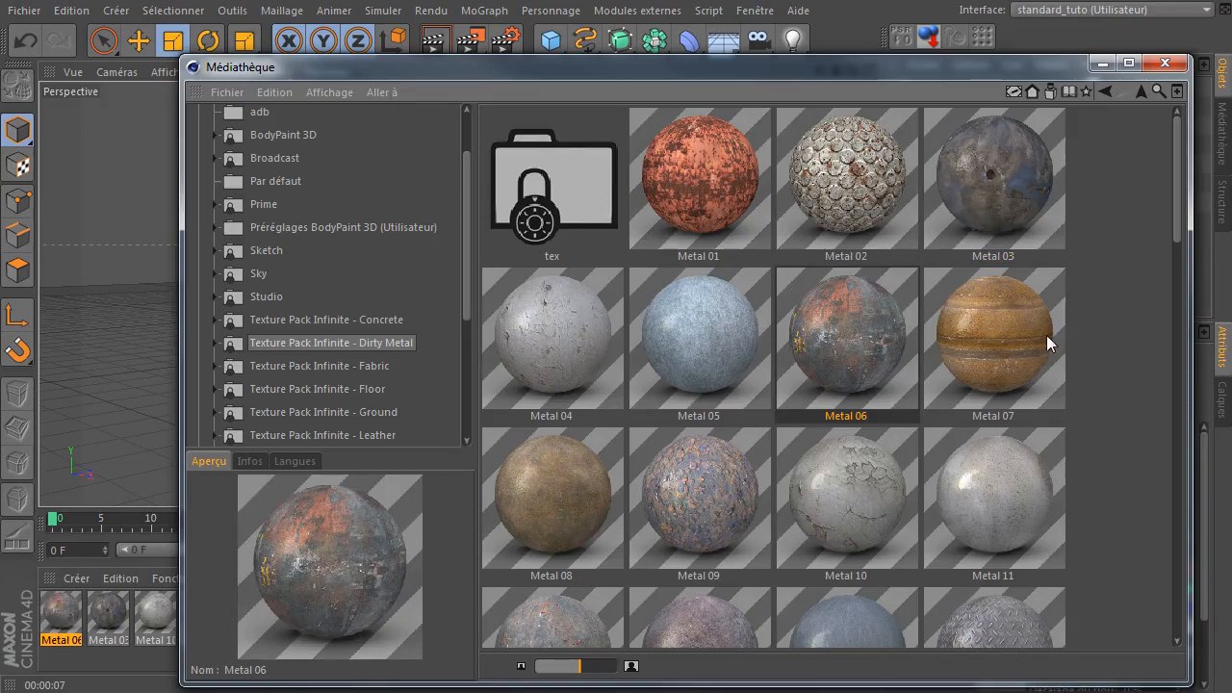
click(710, 330)
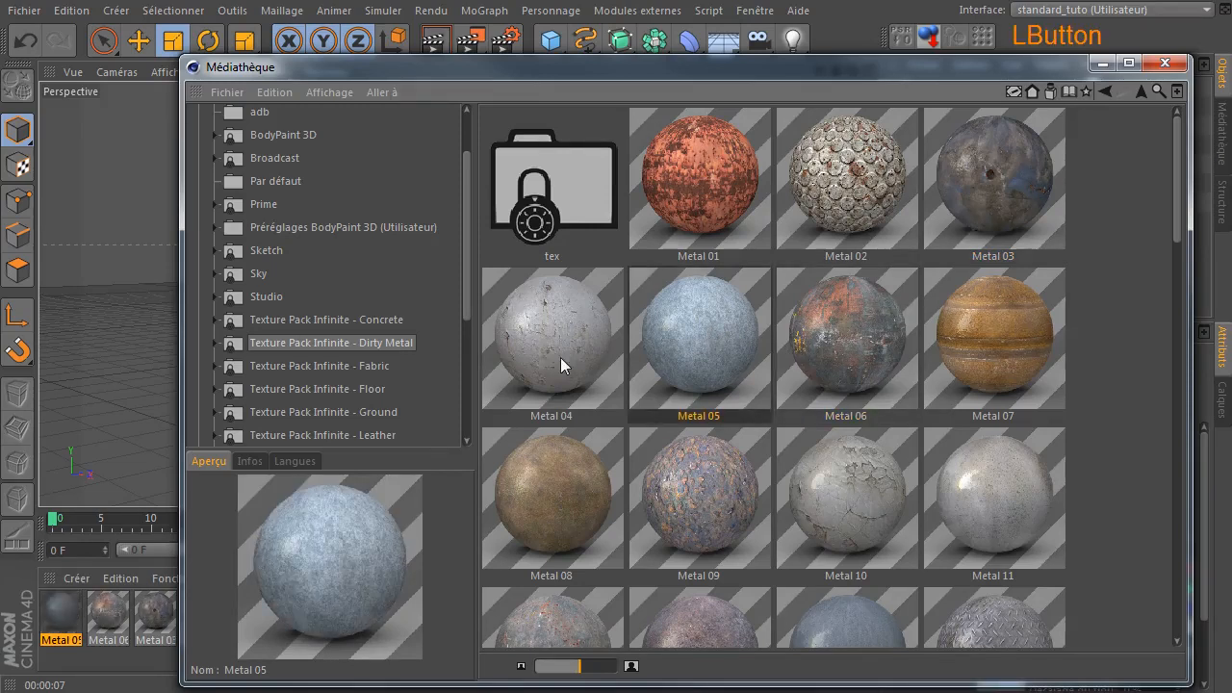
click(743, 175)
drag(507, 71, 1231, 96)
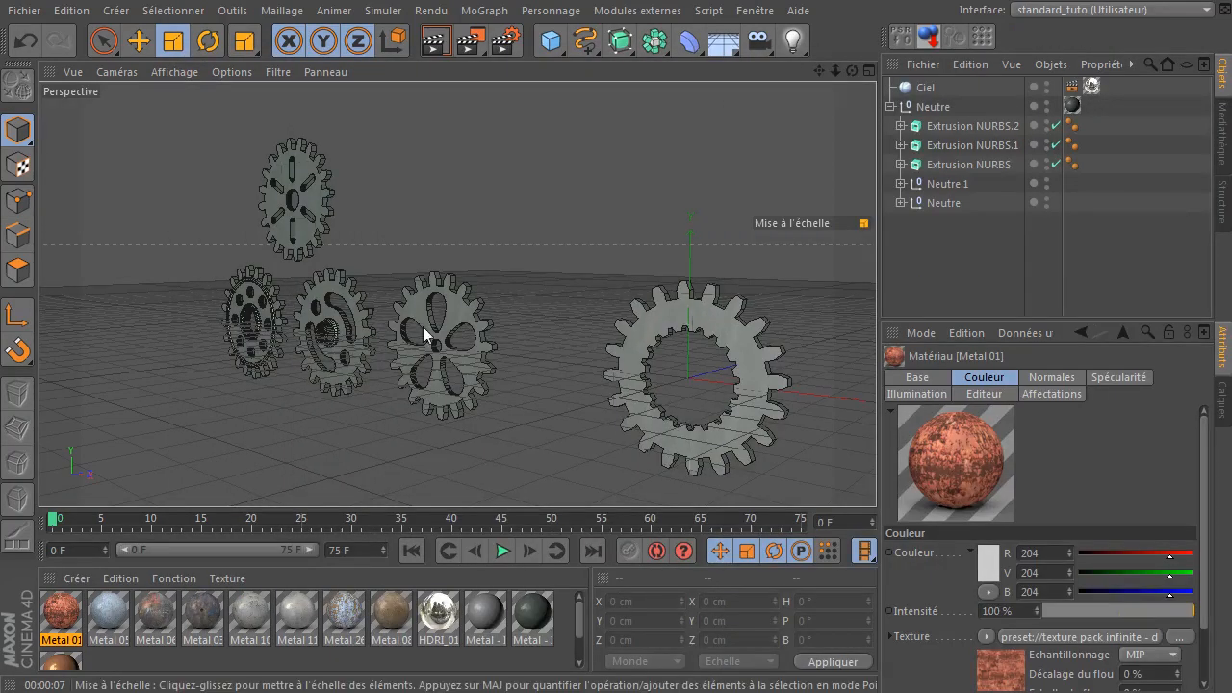
- Replace the material in the parent Neutre's texture tag with Metal 01 and render the perspective view
drag(57, 621, 1124, 191)
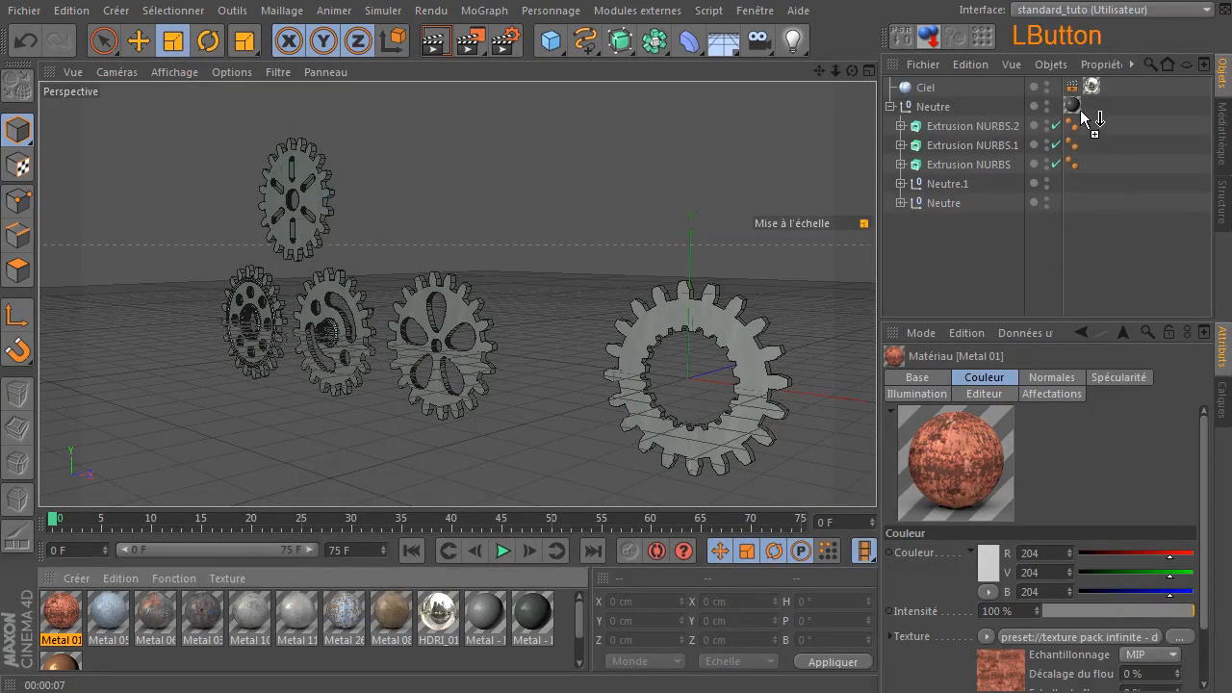
drag(1082, 112, 1079, 108)
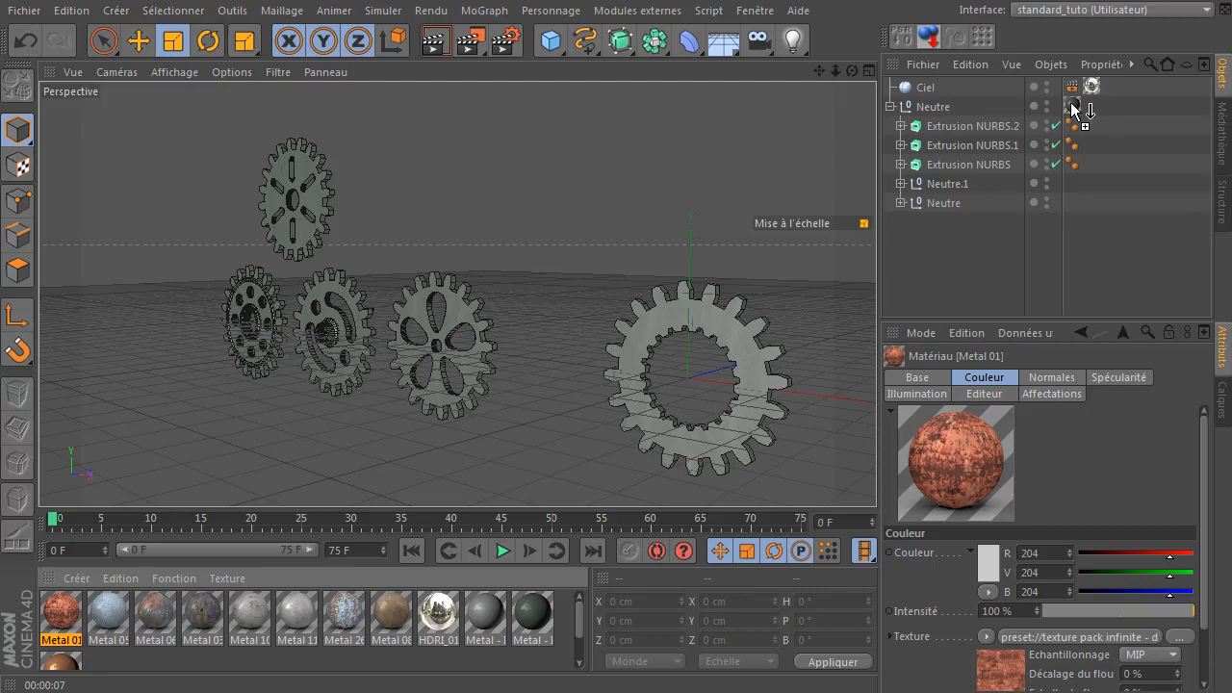
click(436, 49)
- Replace the material in the parent Neutre's texture tag with Metal 05 and render the perspective view
drag(103, 608, 1093, 170)
drag(1069, 106, 1073, 103)
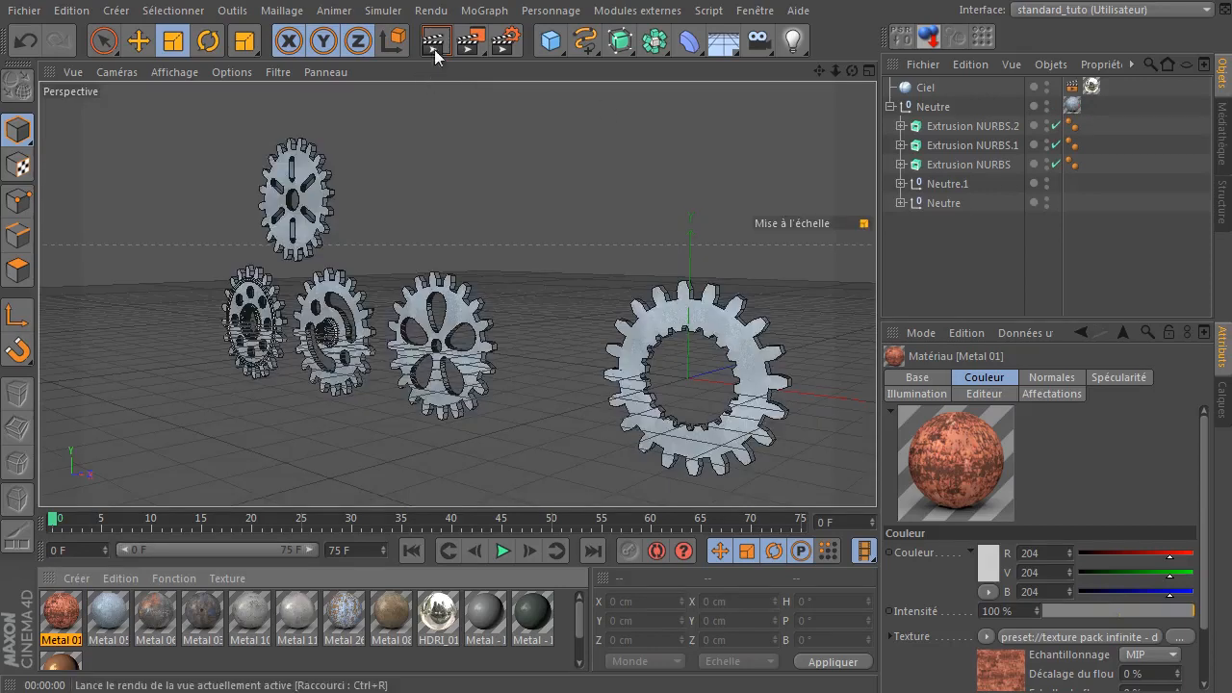
click(436, 50)
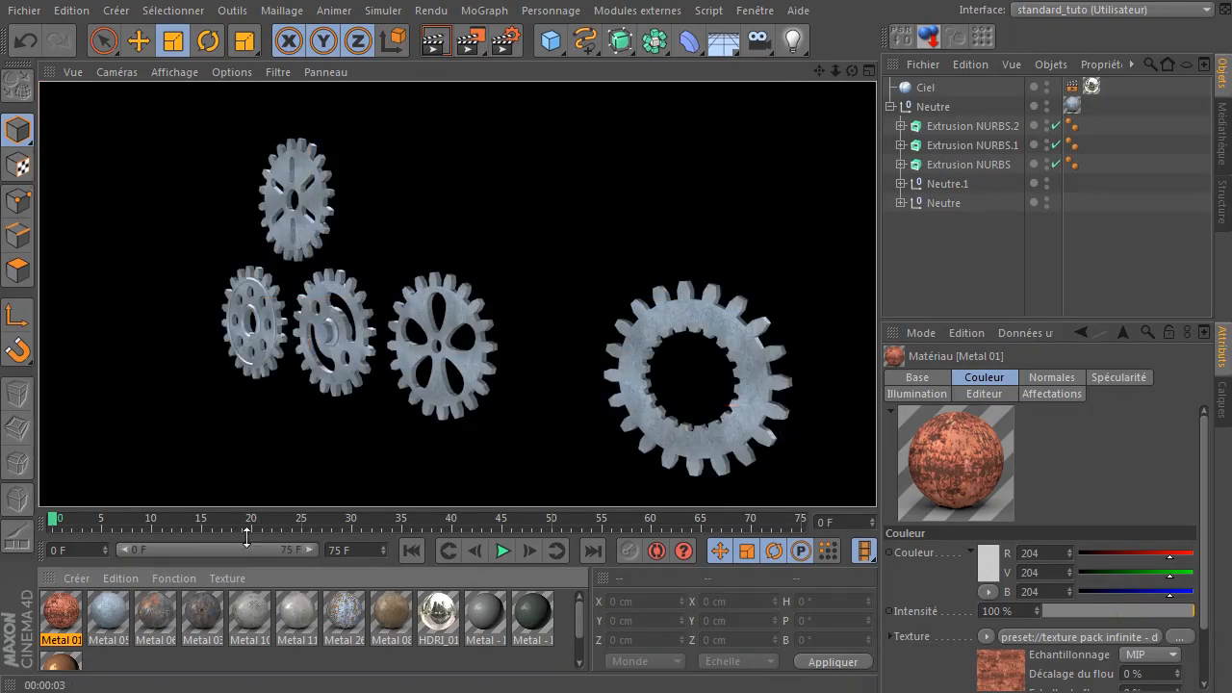
- Replace the material in the parent Neutre's texture tag with Metal 08 and render the gears from the current distance and closer up
drag(383, 612, 1072, 107)
click(435, 41)
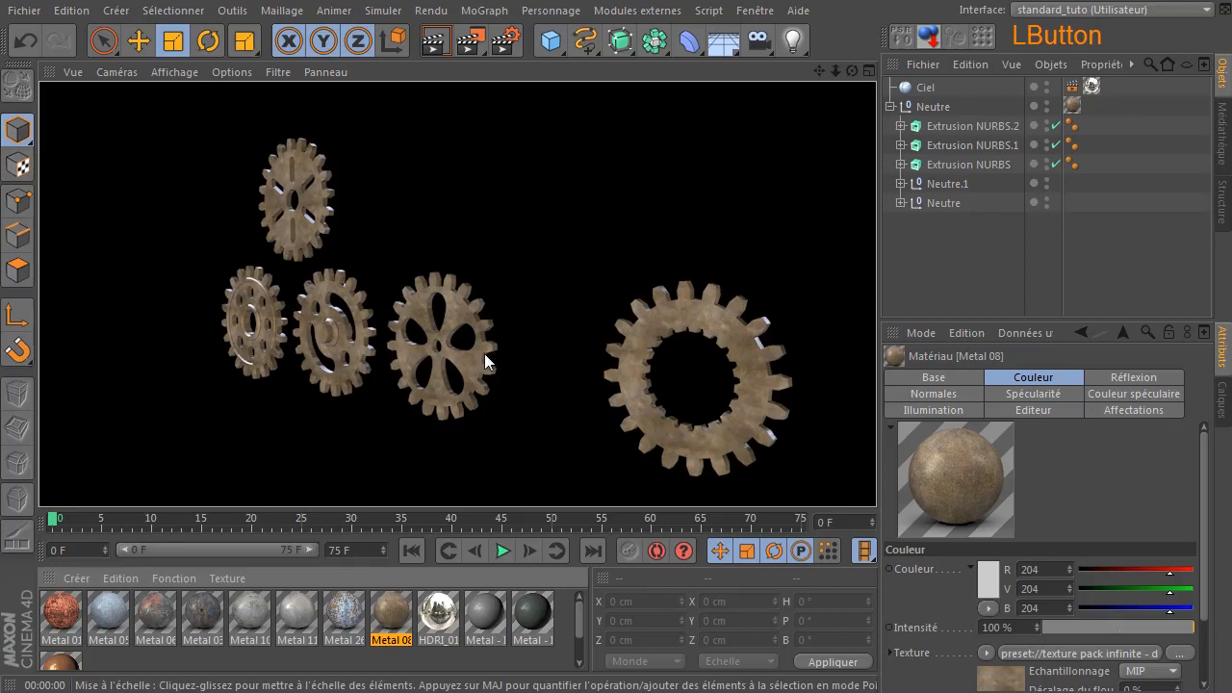
scroll(390, 345, up, 5)
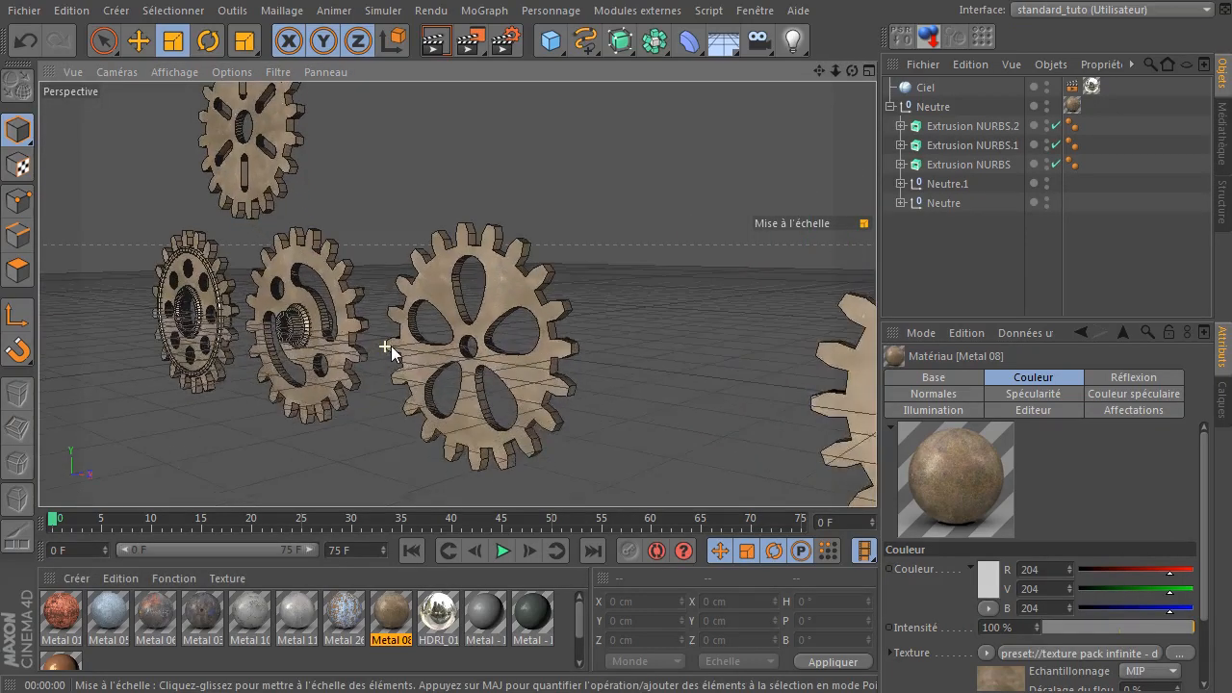
scroll(391, 346, up, 1)
click(435, 41)
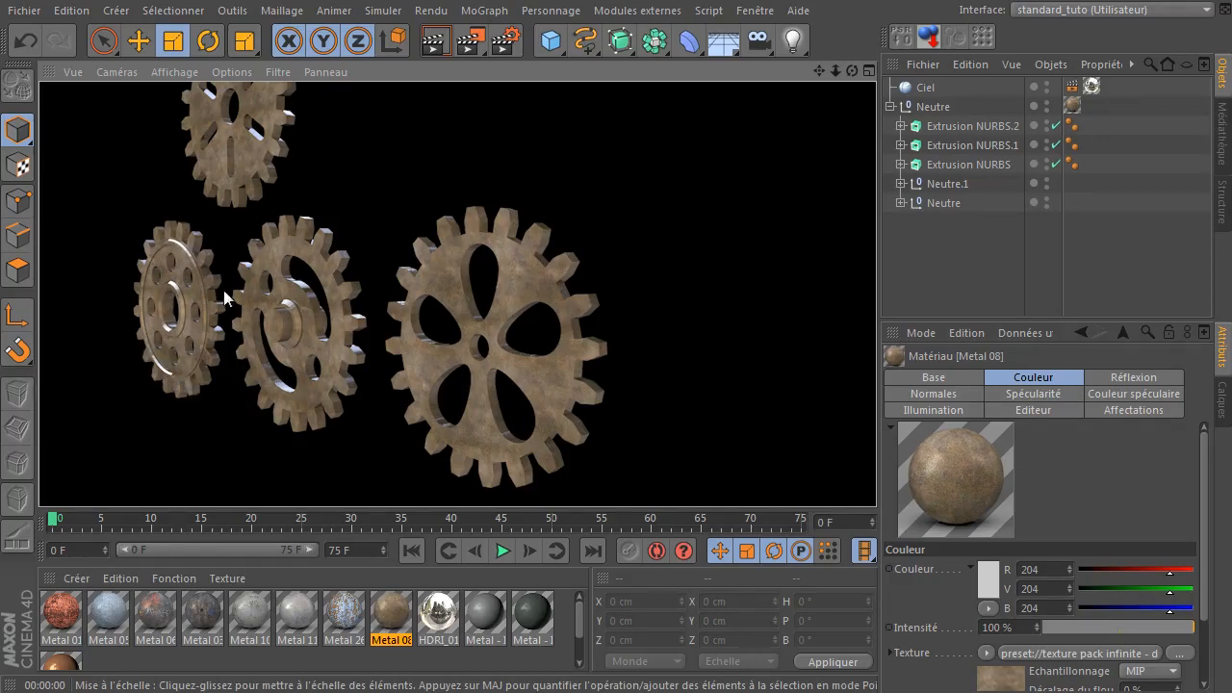
click(821, 70)
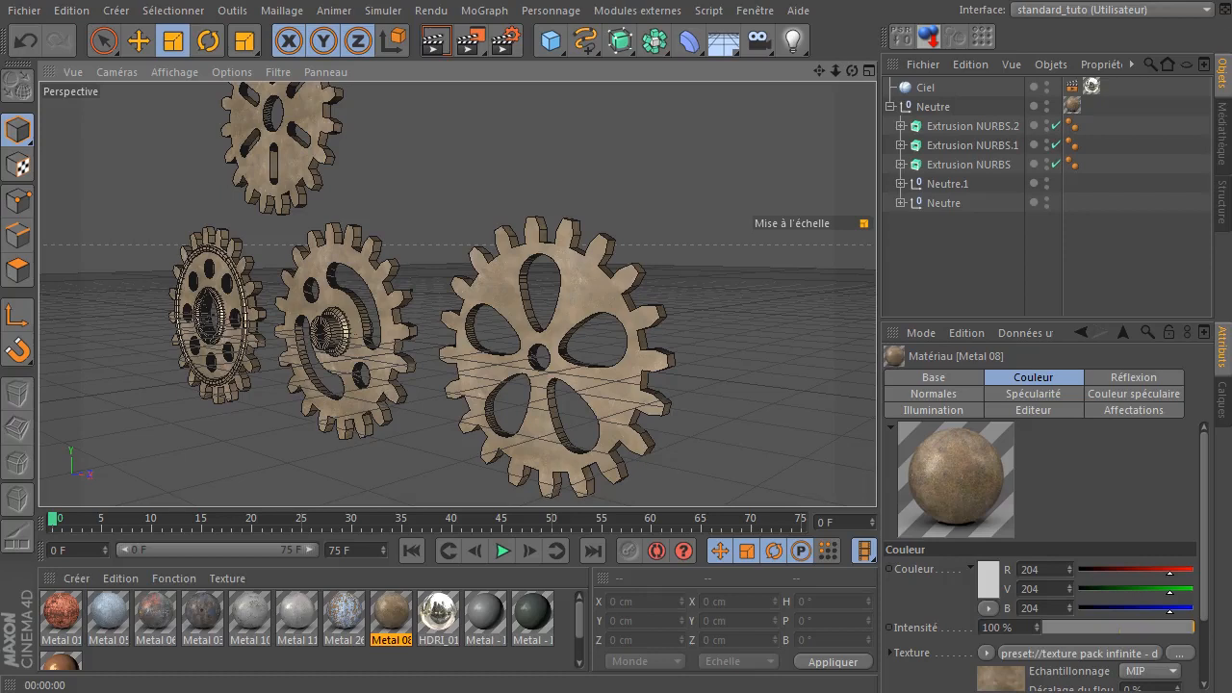
click(1072, 106)
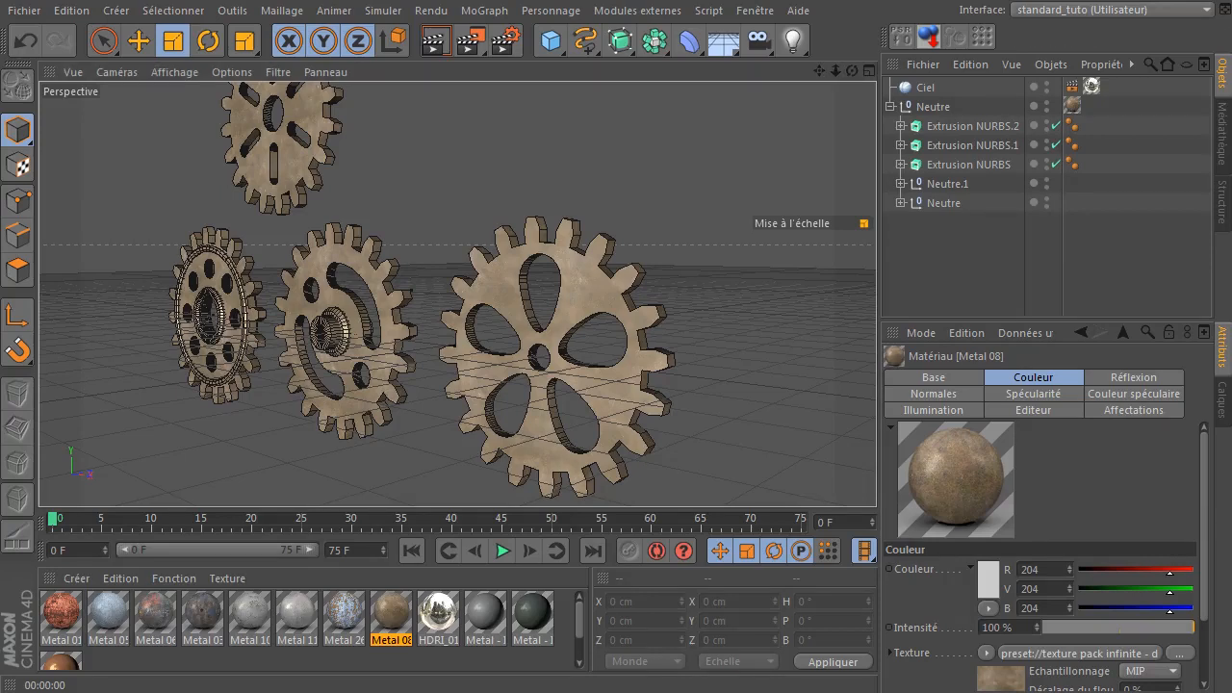
click(1073, 106)
- Bring the Médiathèque back and open the Materials folder of the Prime library
drag(1231, 48, 662, 84)
scroll(303, 317, up, 5)
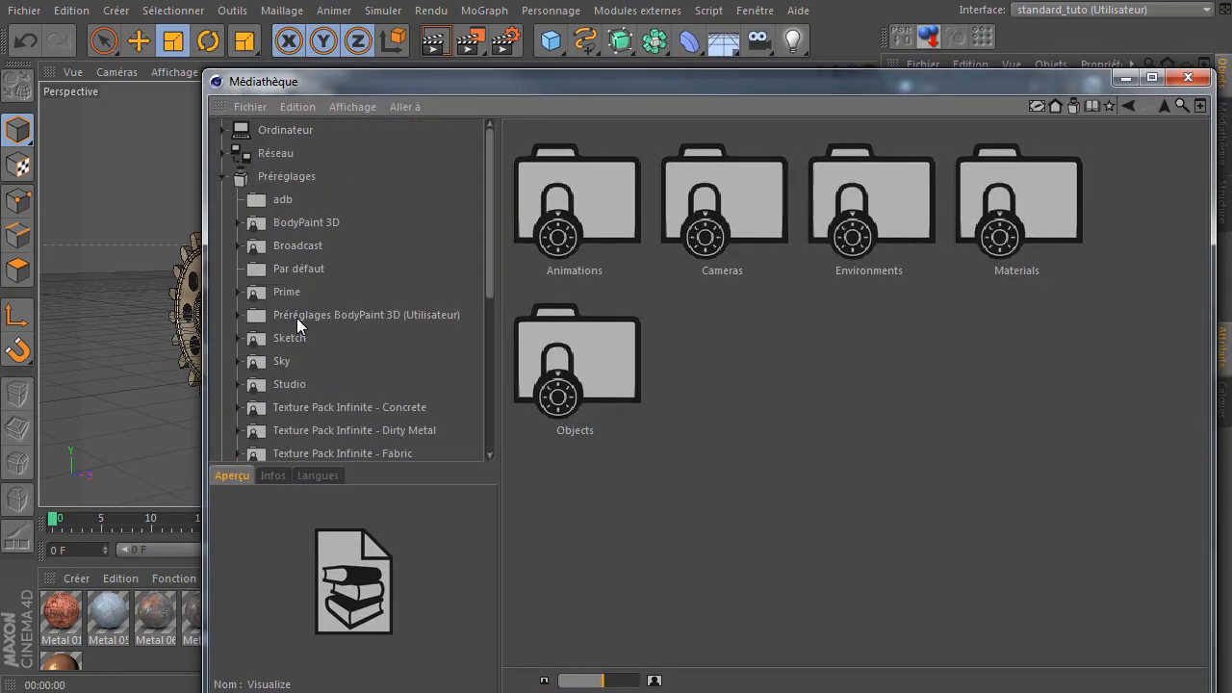
click(285, 314)
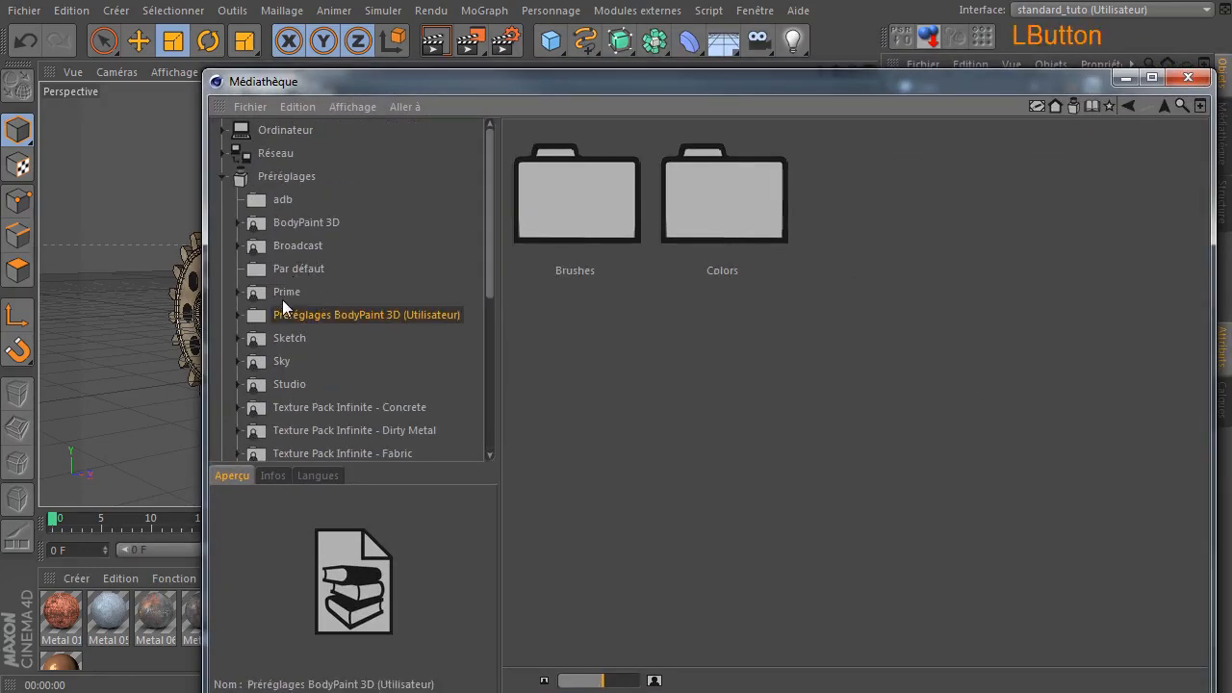
click(286, 293)
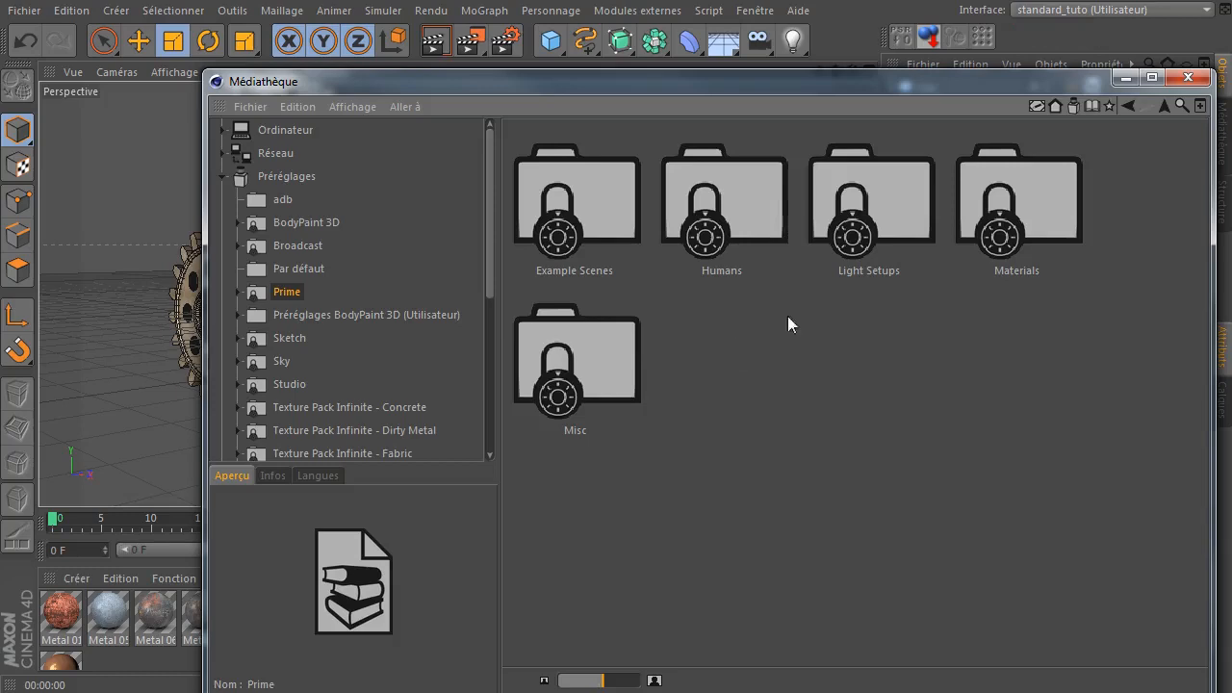
double_click(1026, 237)
scroll(433, 368, down, 3)
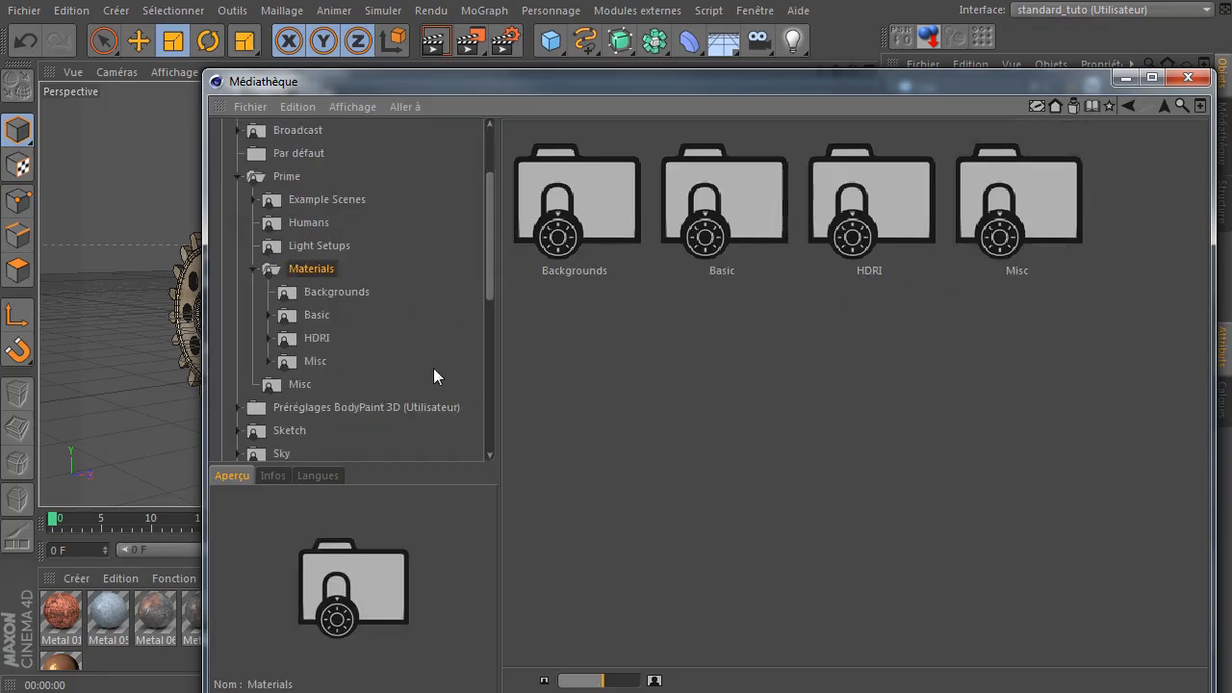
- Load the Circular 001 material from the Backgrounds folder into the scene and close the Médiathèque
click(350, 293)
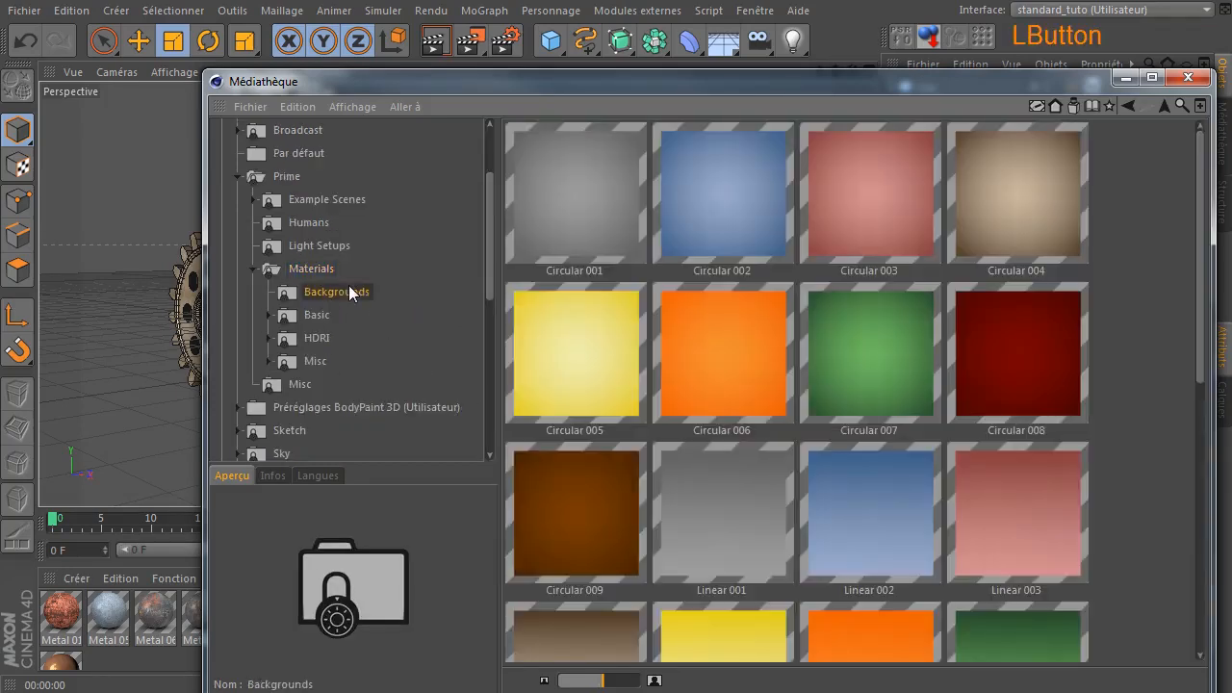
double_click(593, 207)
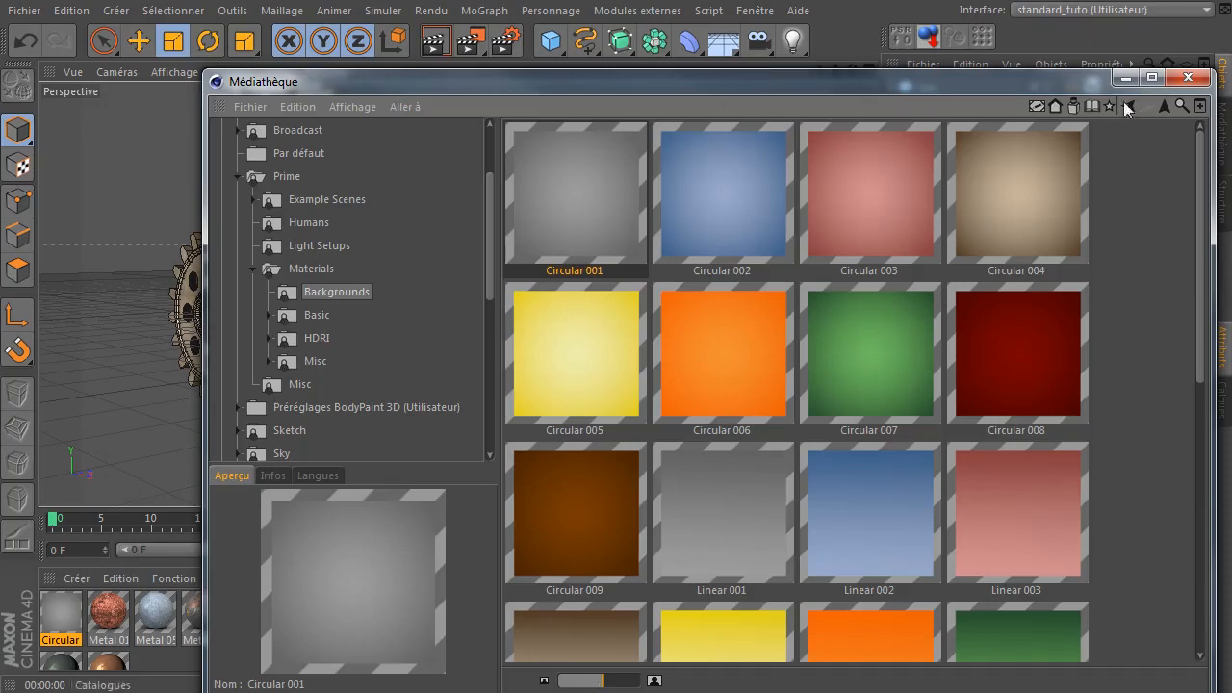
click(1187, 77)
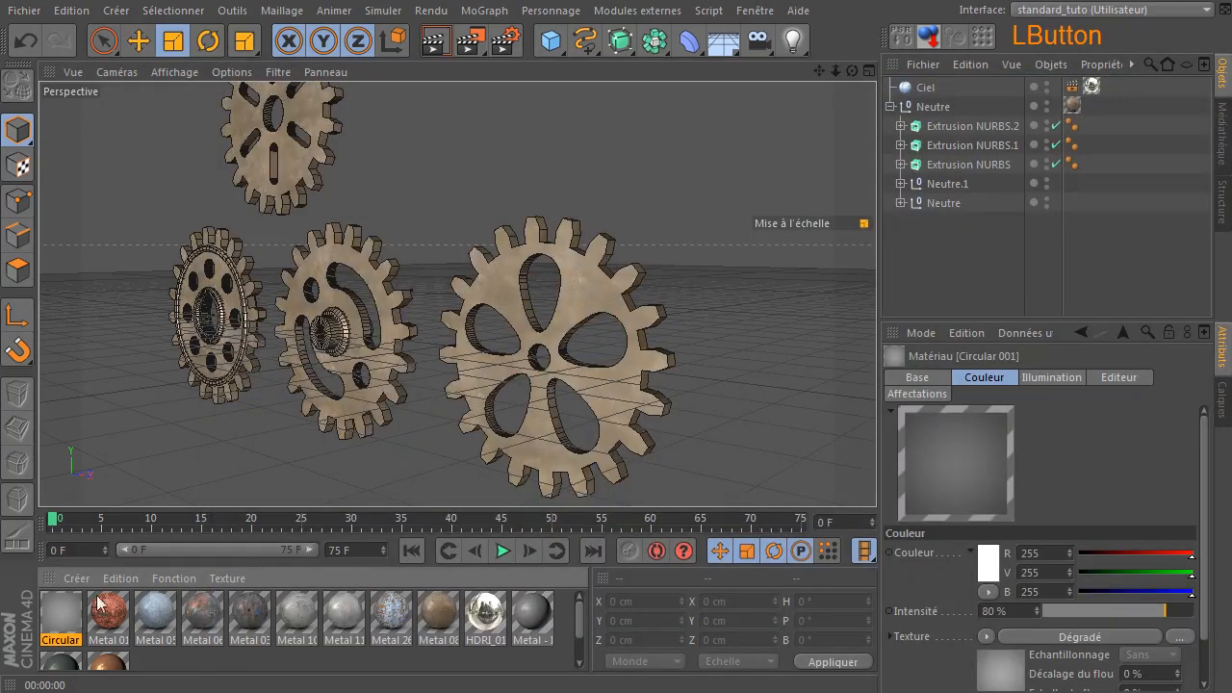
- Add an Arrière plan object to the scene and apply the Circular 001 material to it
click(723, 41)
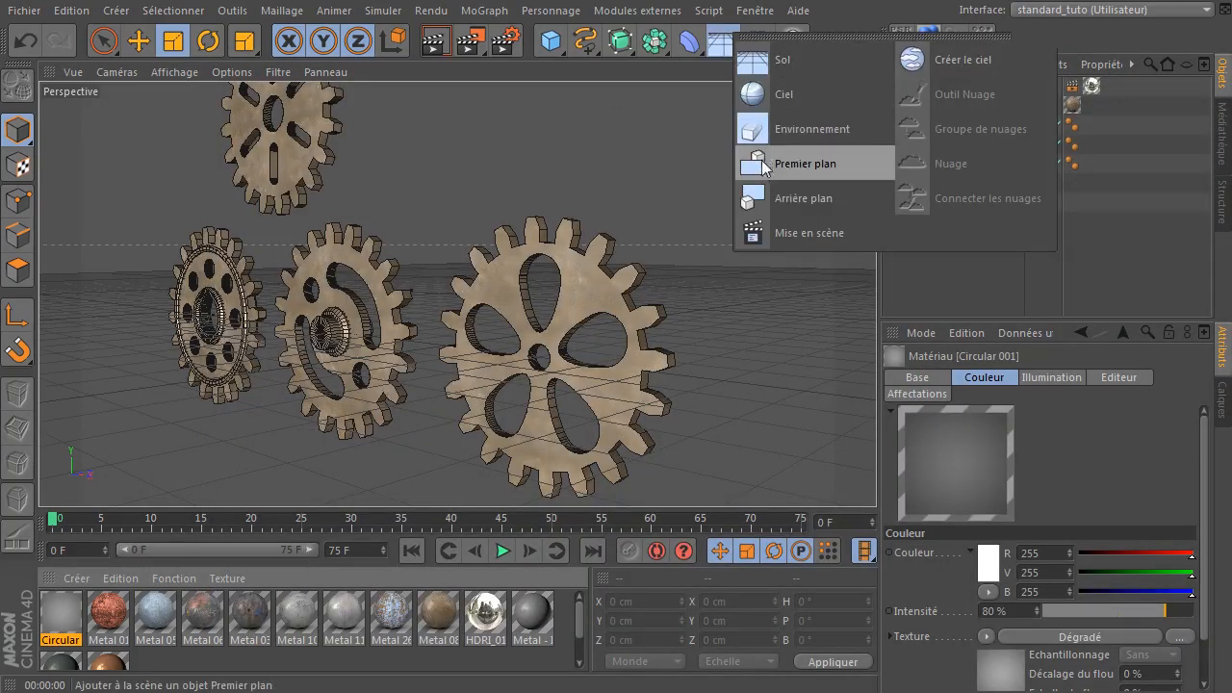
click(780, 198)
drag(43, 637, 274, 546)
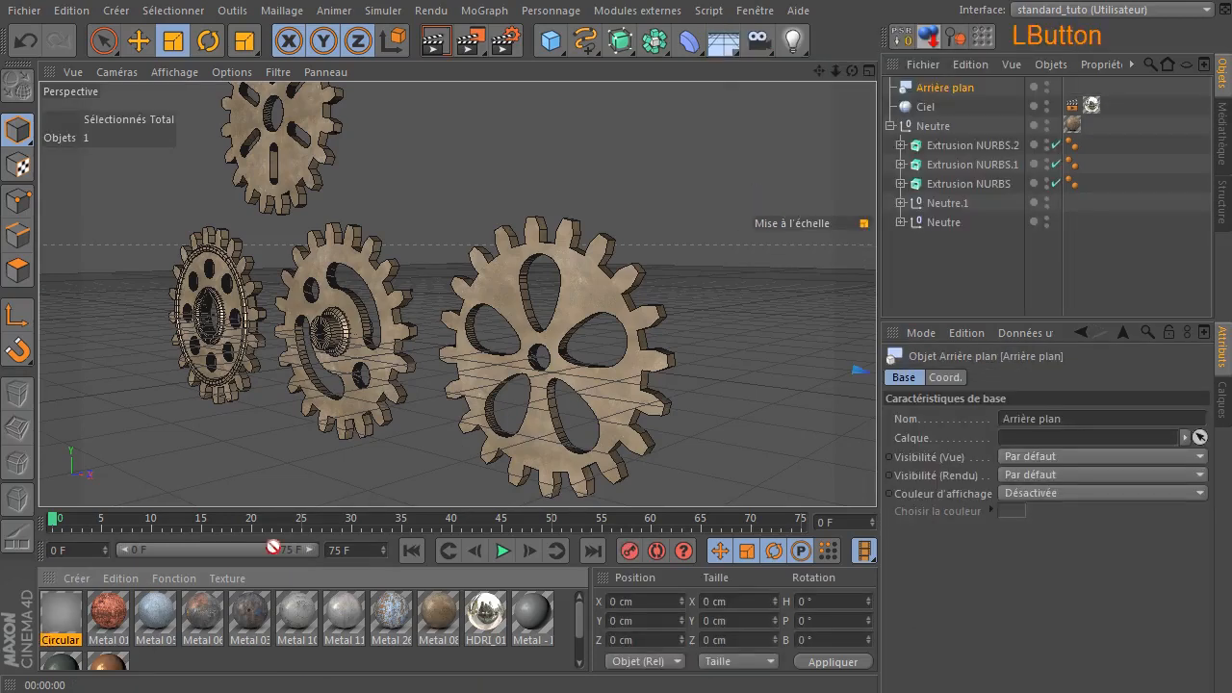
drag(1001, 75, 1071, 87)
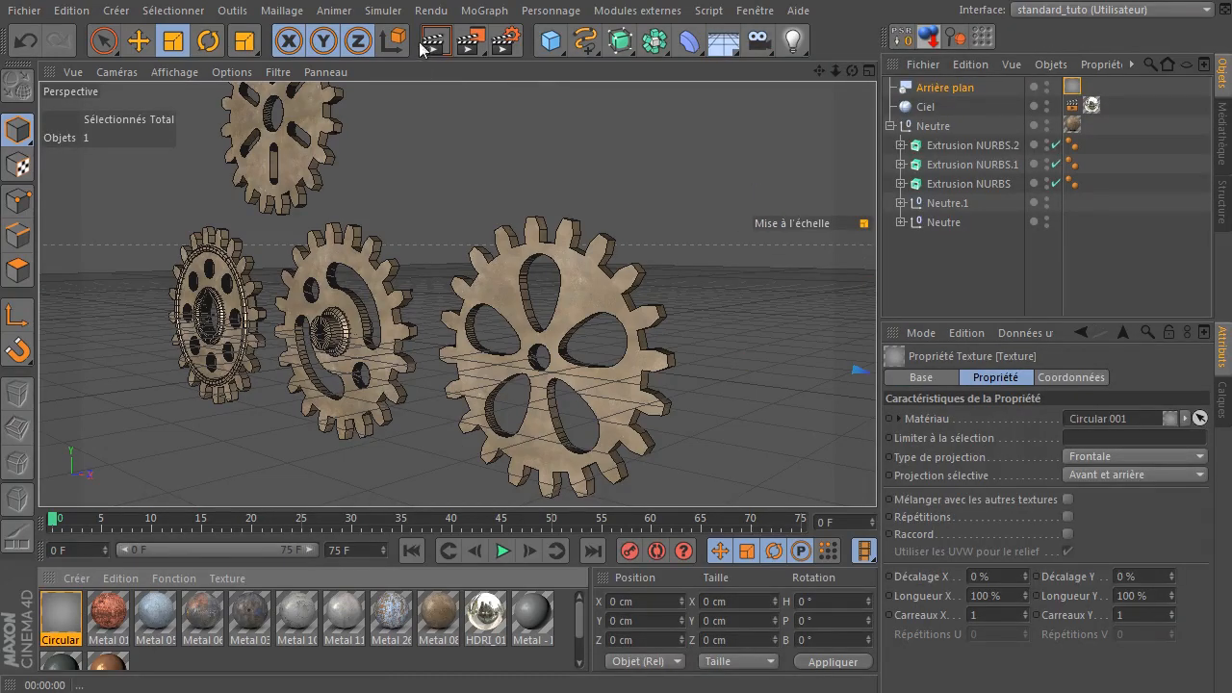
- Frame all five gears in the perspective view and render them against the background
scroll(521, 291, down, 5)
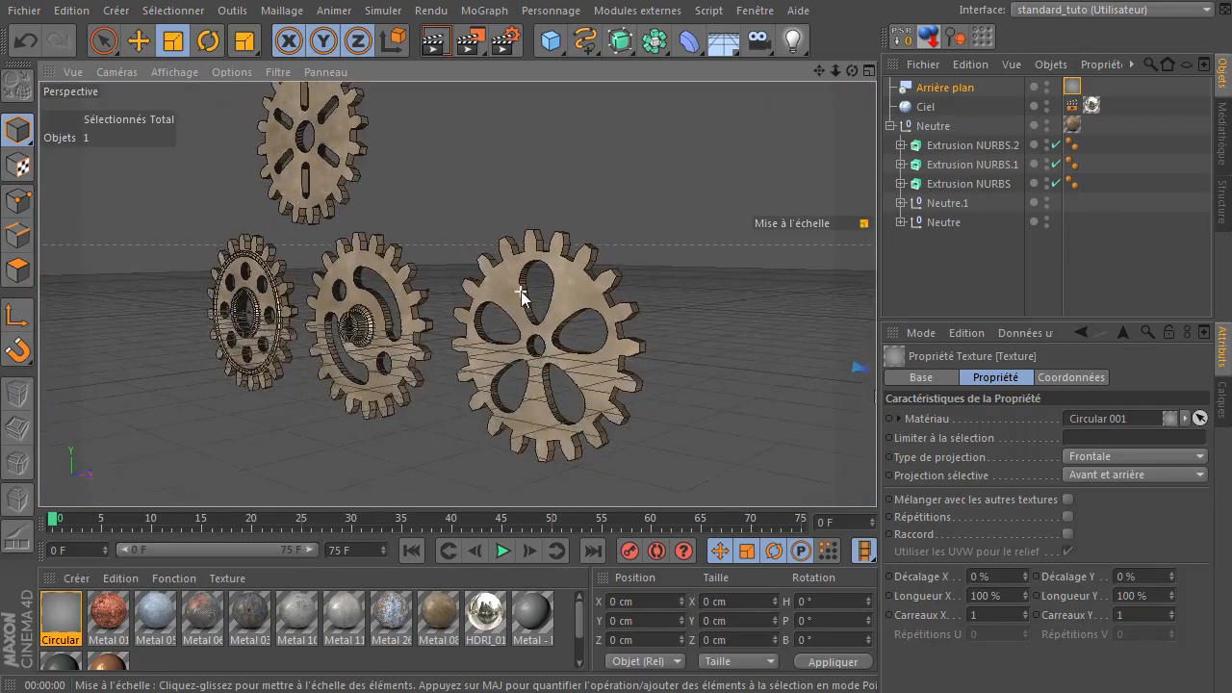
drag(810, 72, 732, 86)
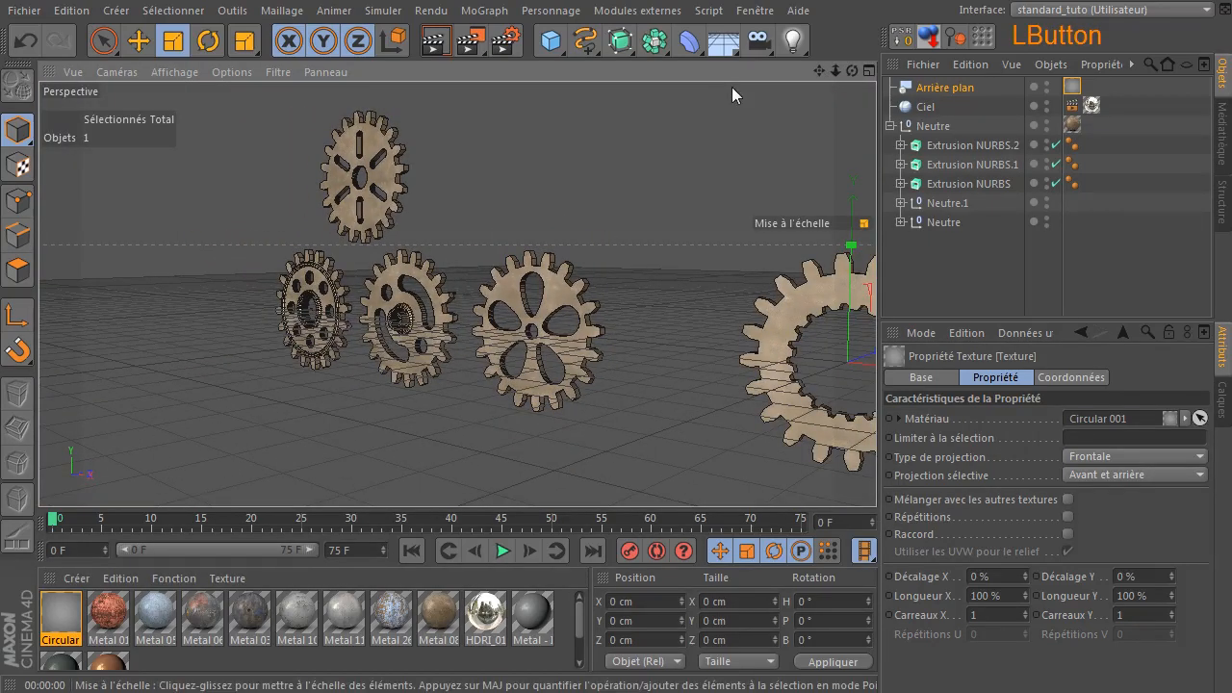
drag(803, 67, 776, 94)
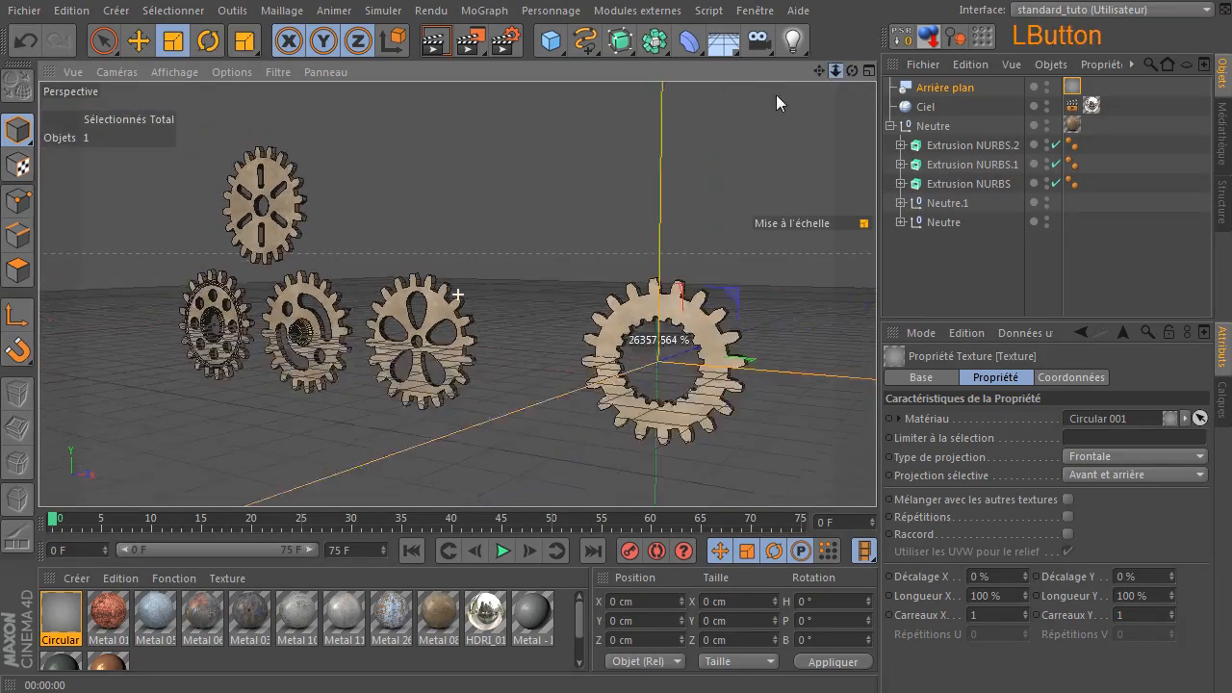
click(435, 40)
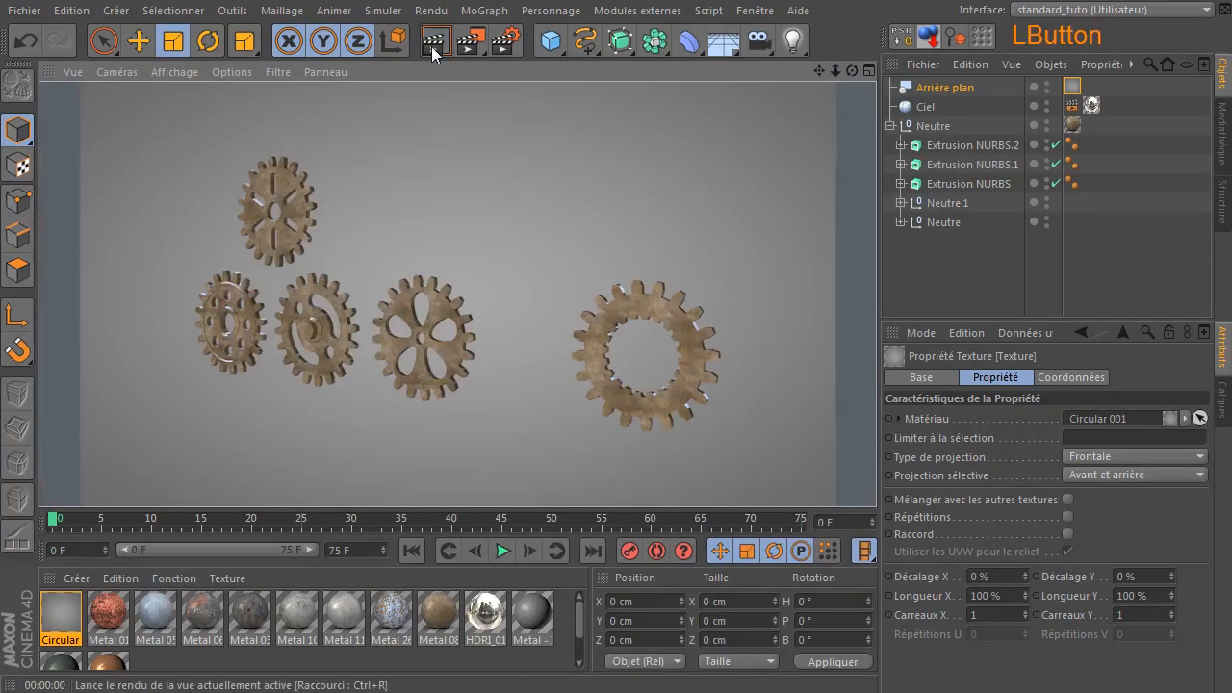
- Darken the Circular 001 material's circular gradient by setting its start knot to RGB 98 and its end knot to RGB 52
double_click(63, 609)
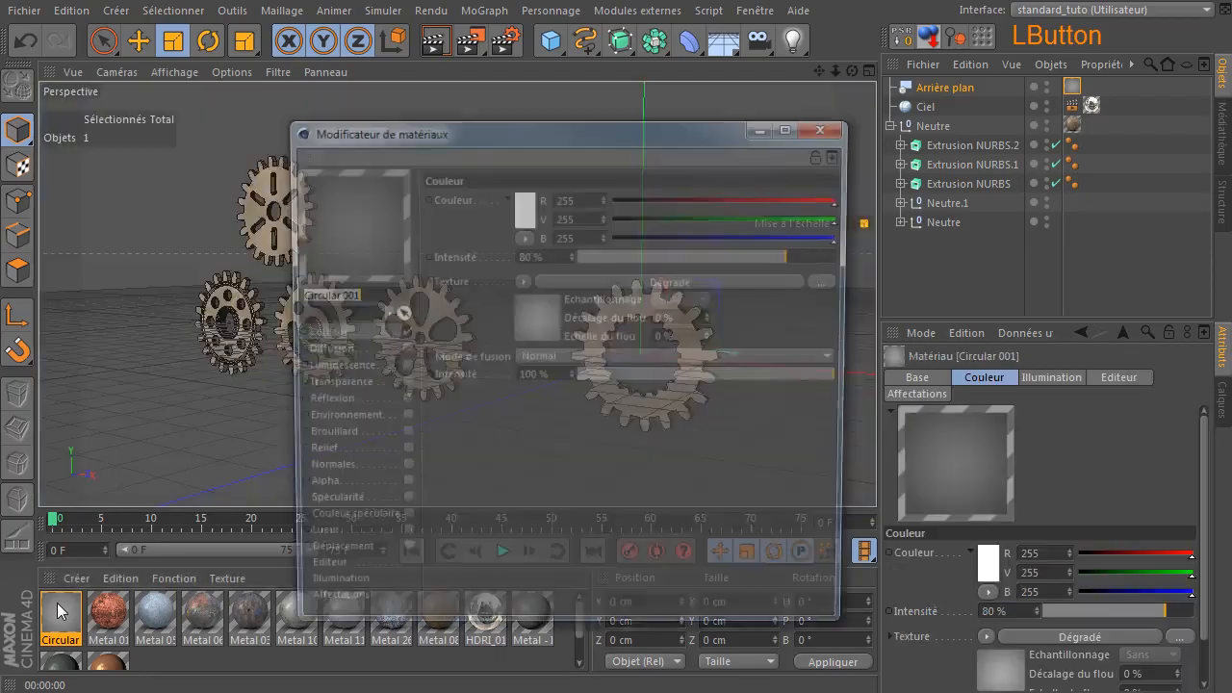
click(610, 283)
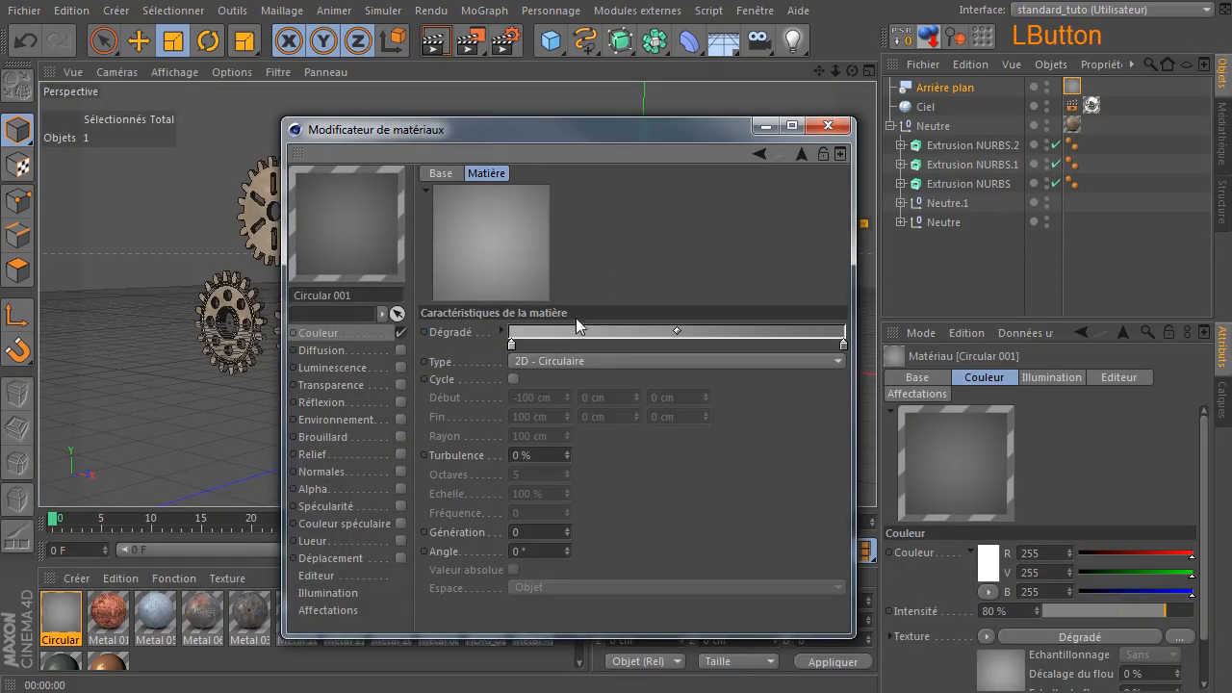
double_click(511, 345)
drag(417, 324, 361, 336)
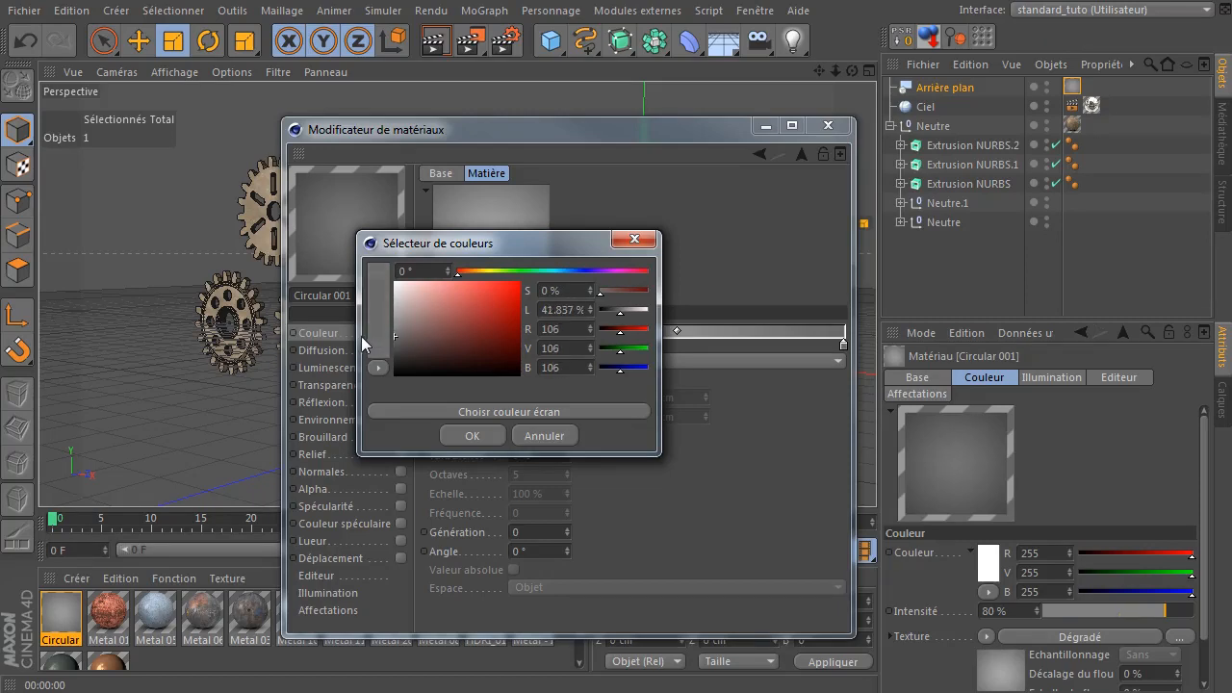
click(460, 435)
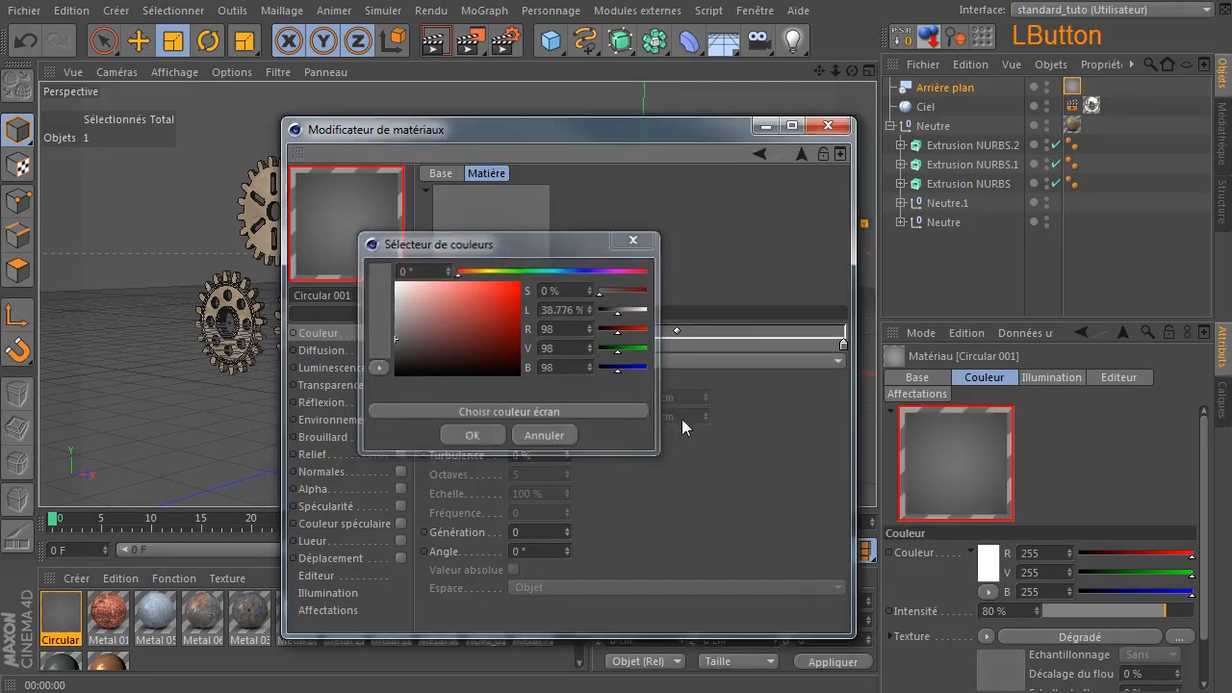
double_click(844, 345)
drag(756, 336, 685, 363)
click(809, 439)
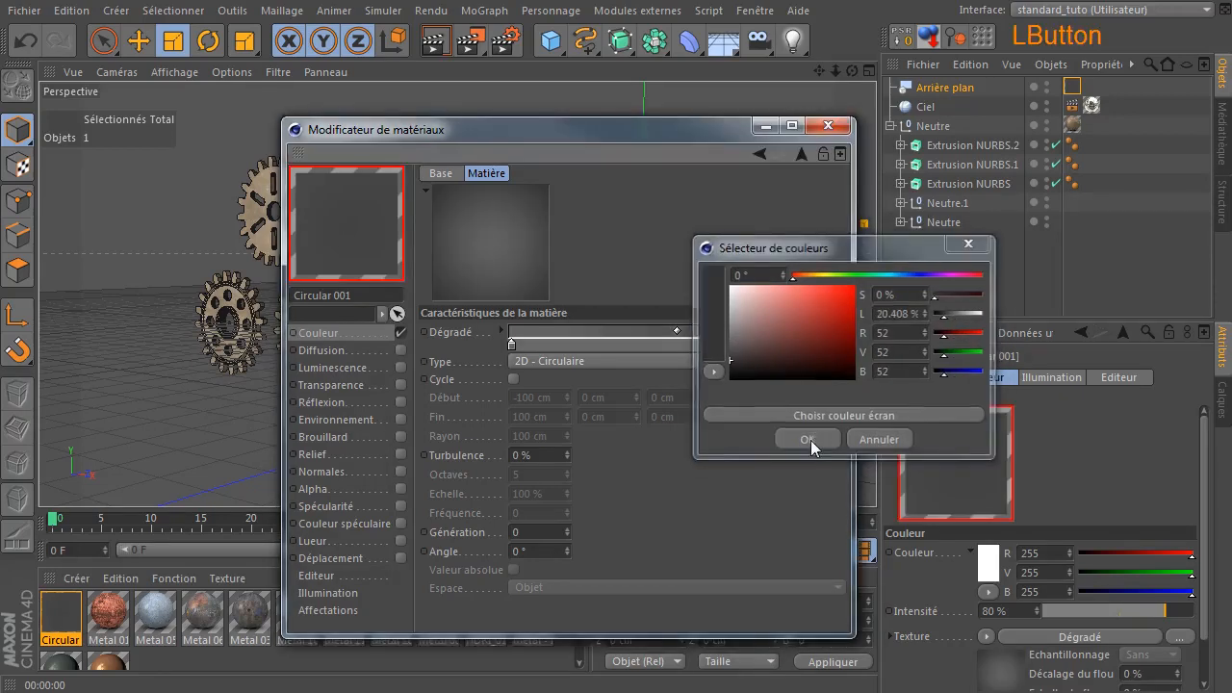
click(827, 125)
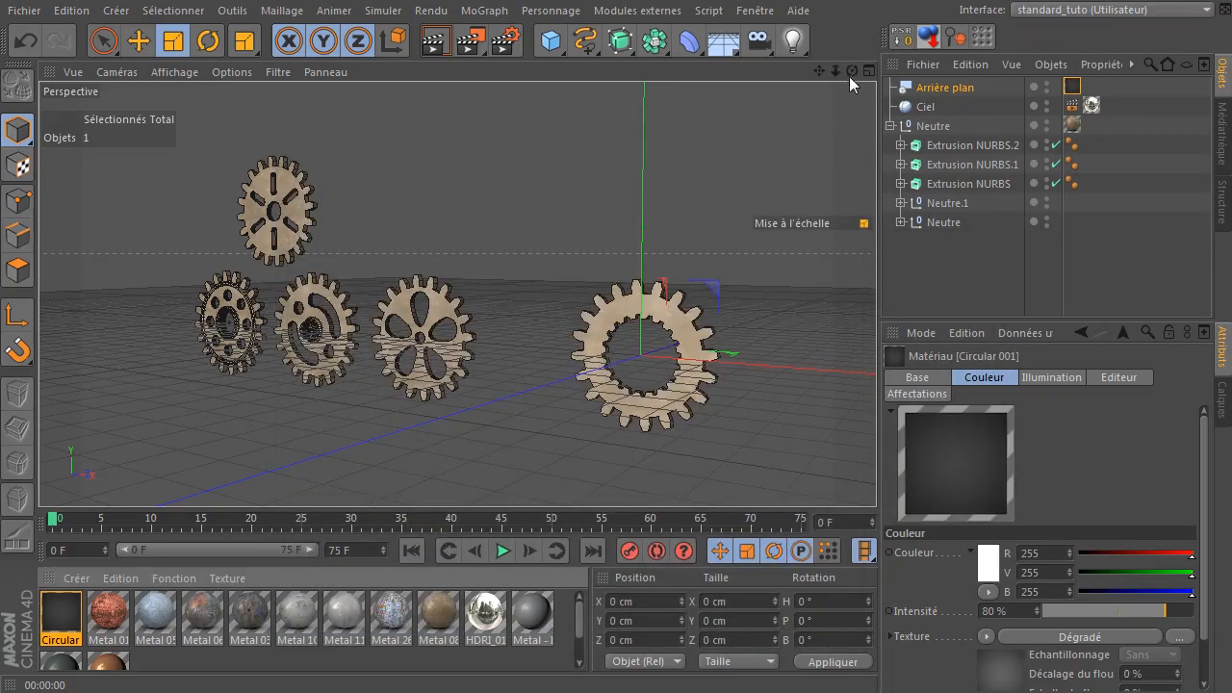
- Render the five gears against the darkened background from several oblique angles
drag(854, 72, 767, 103)
click(946, 276)
drag(851, 74, 624, 64)
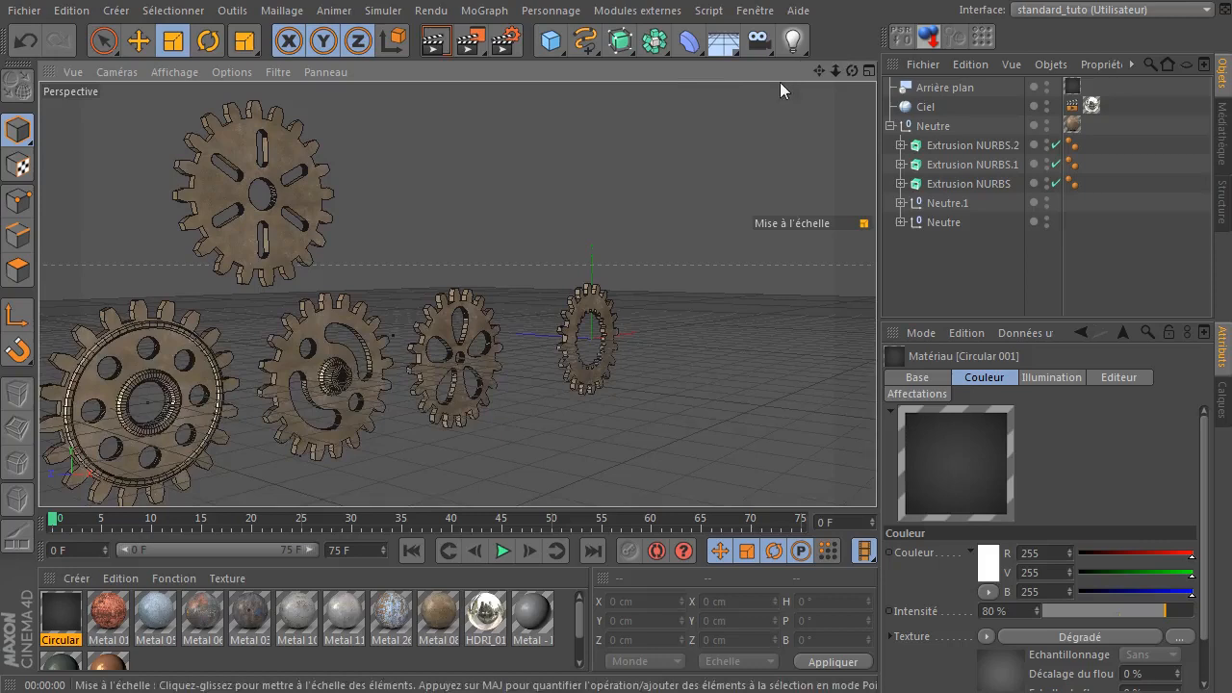
drag(822, 72, 875, 69)
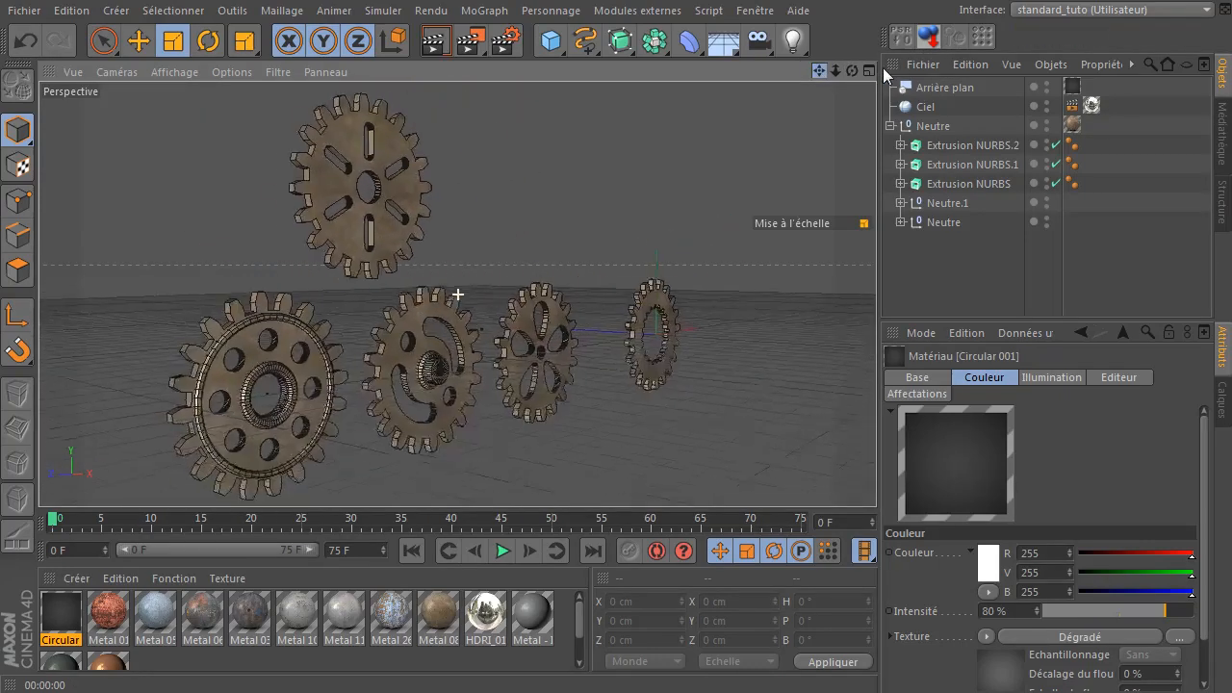
click(434, 41)
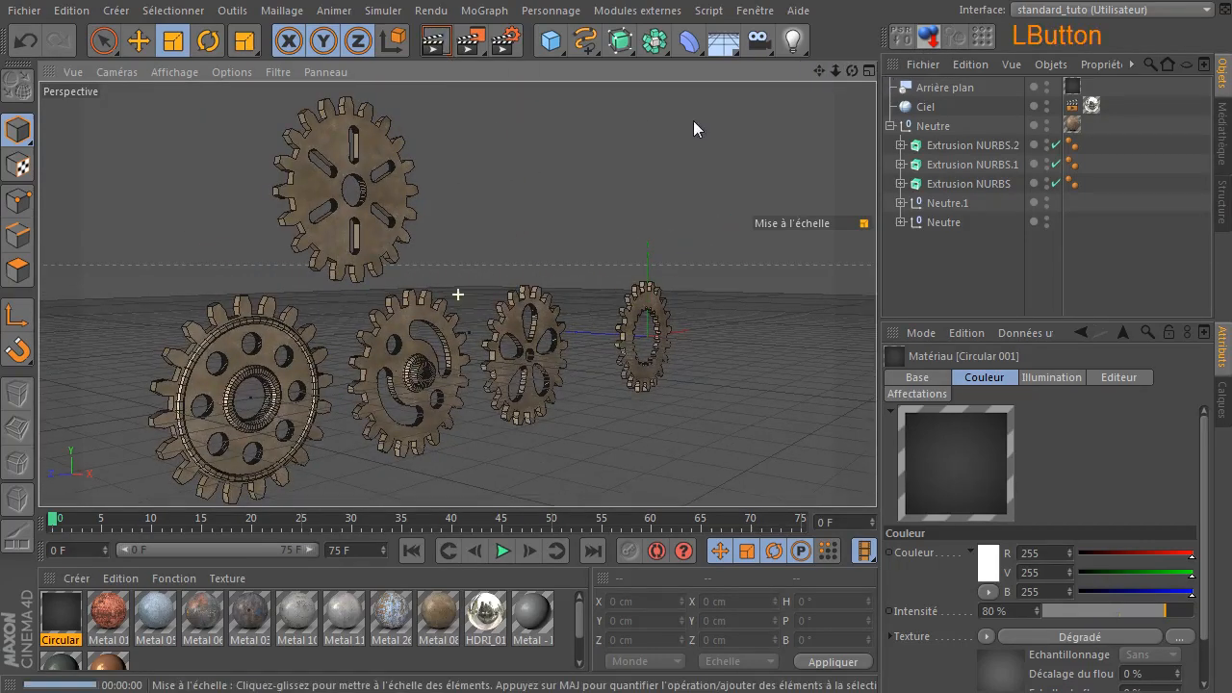
drag(853, 76, 944, 74)
drag(819, 70, 626, 91)
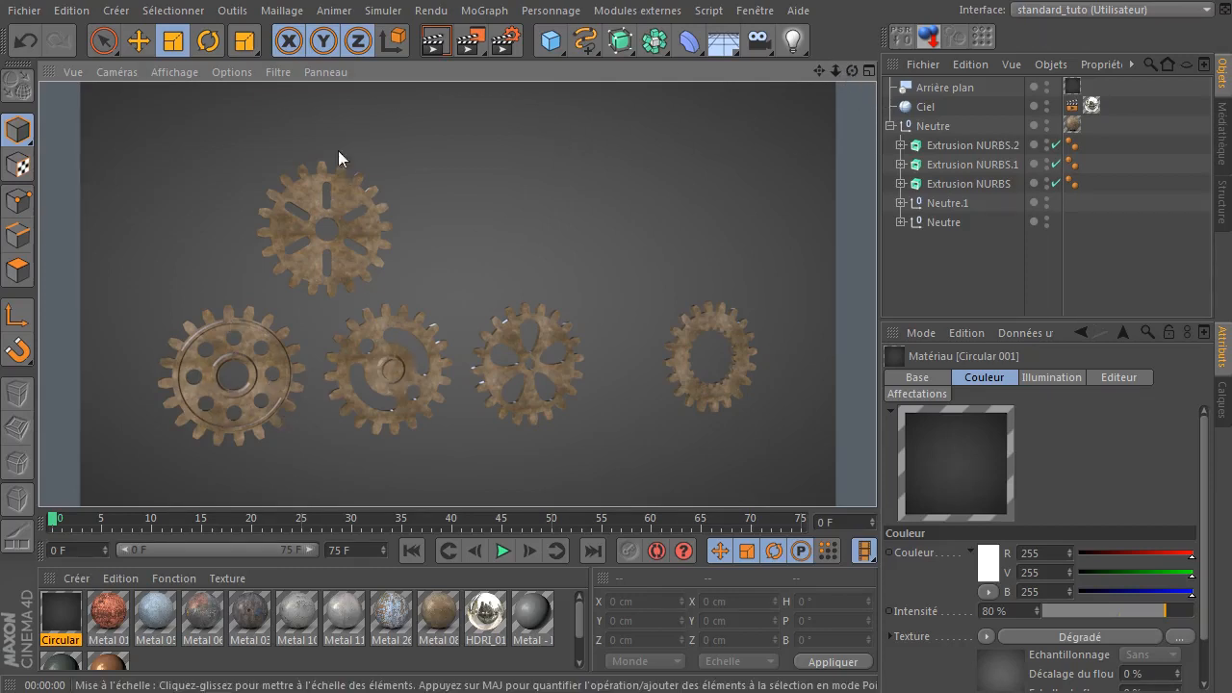
drag(851, 72, 693, 53)
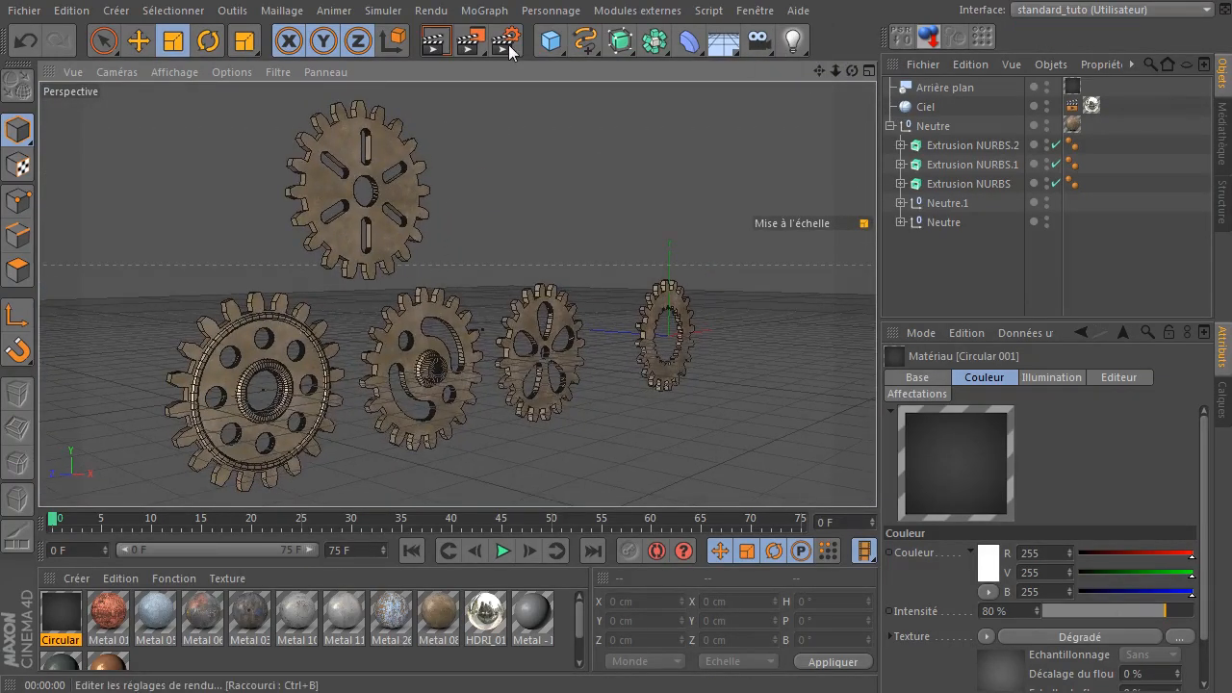
click(430, 46)
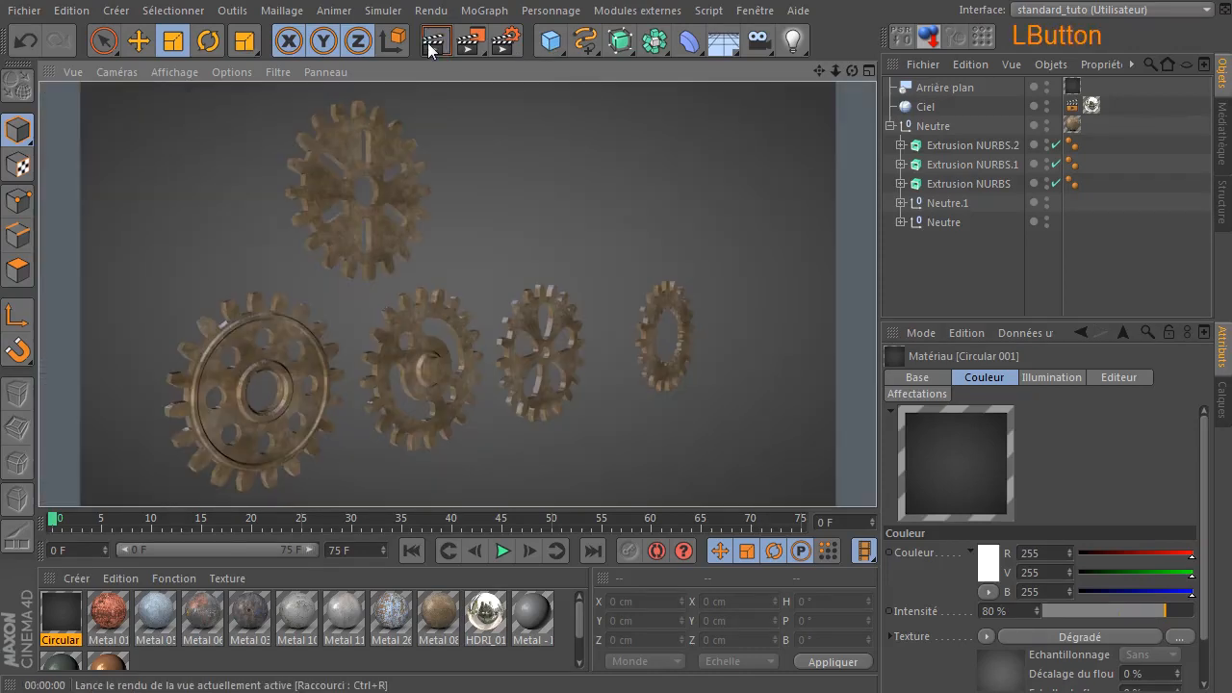
- Add an area light to the scene and move it to about X -2016 cm, Y 1077 cm, Z -1108 cm
drag(723, 45, 988, 93)
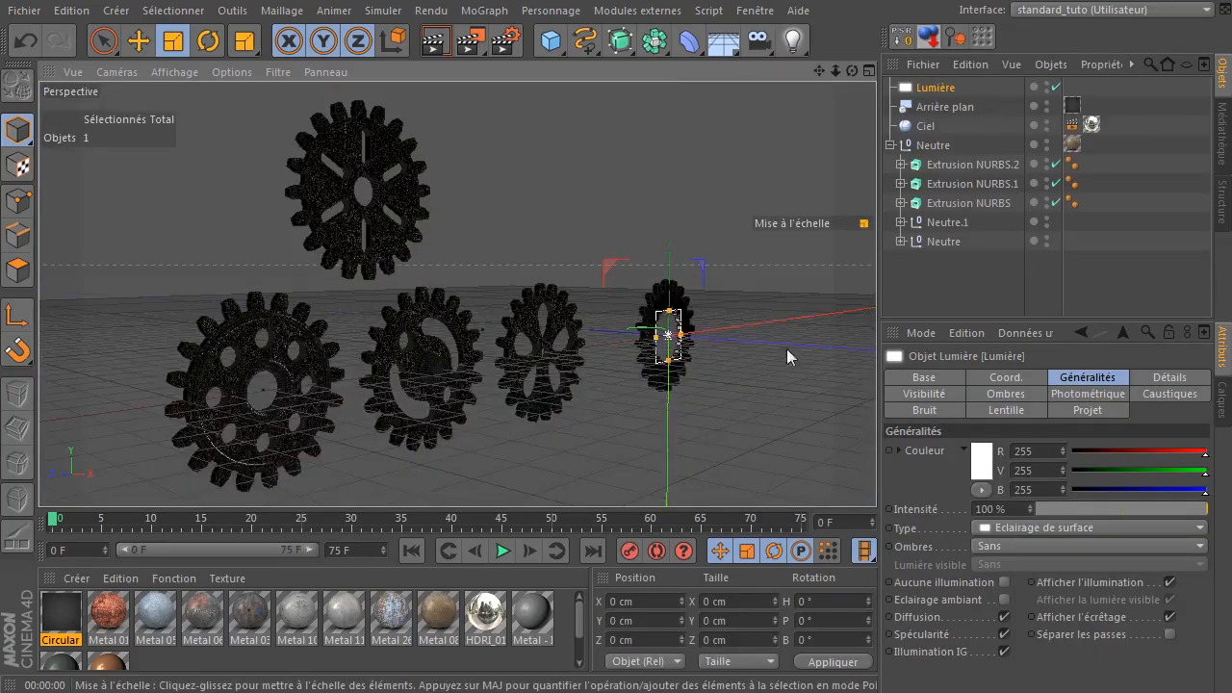
click(138, 40)
drag(590, 331, 845, 309)
scroll(688, 398, down, 3)
scroll(688, 399, down, 3)
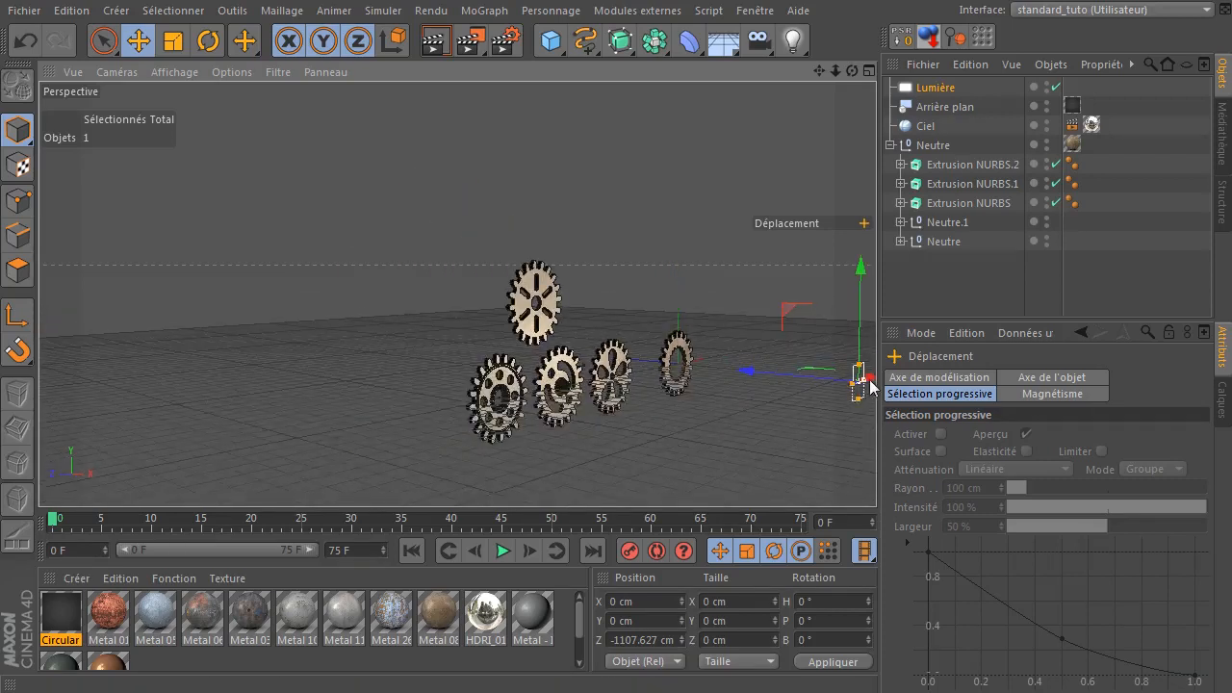
drag(872, 380, 693, 394)
drag(701, 439, 781, 413)
drag(693, 327, 760, 39)
- Add a new null object at the scene origin
click(553, 43)
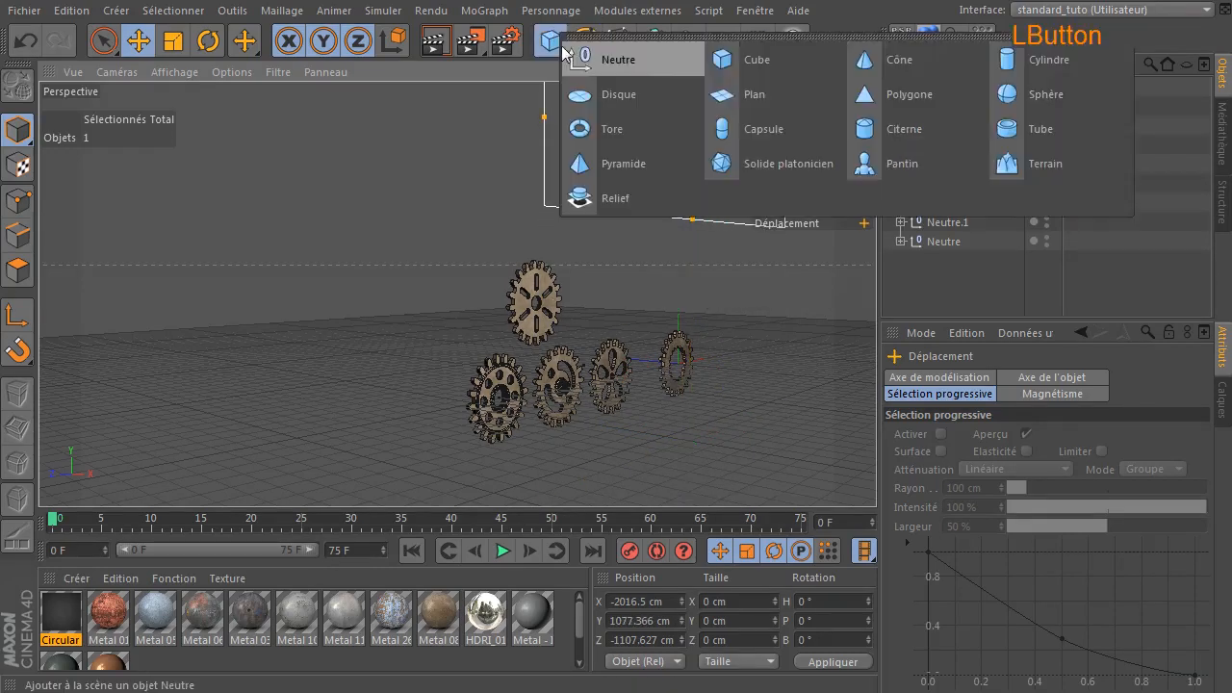
click(644, 76)
right_click(930, 88)
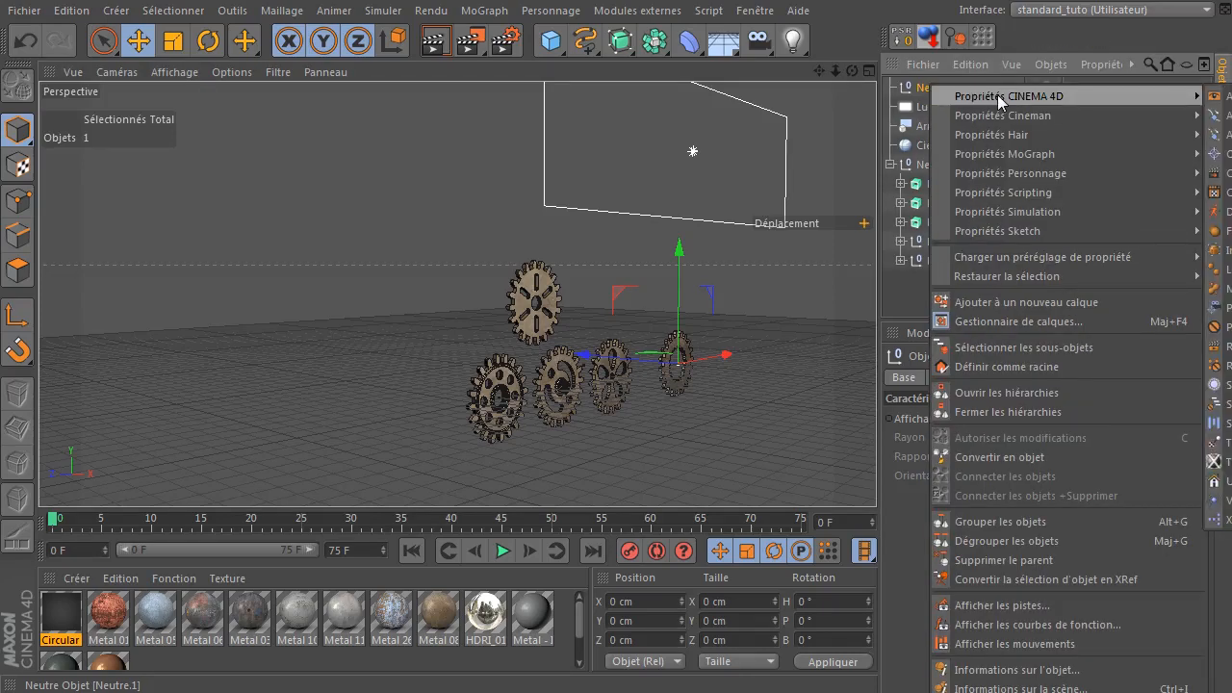
click(786, 388)
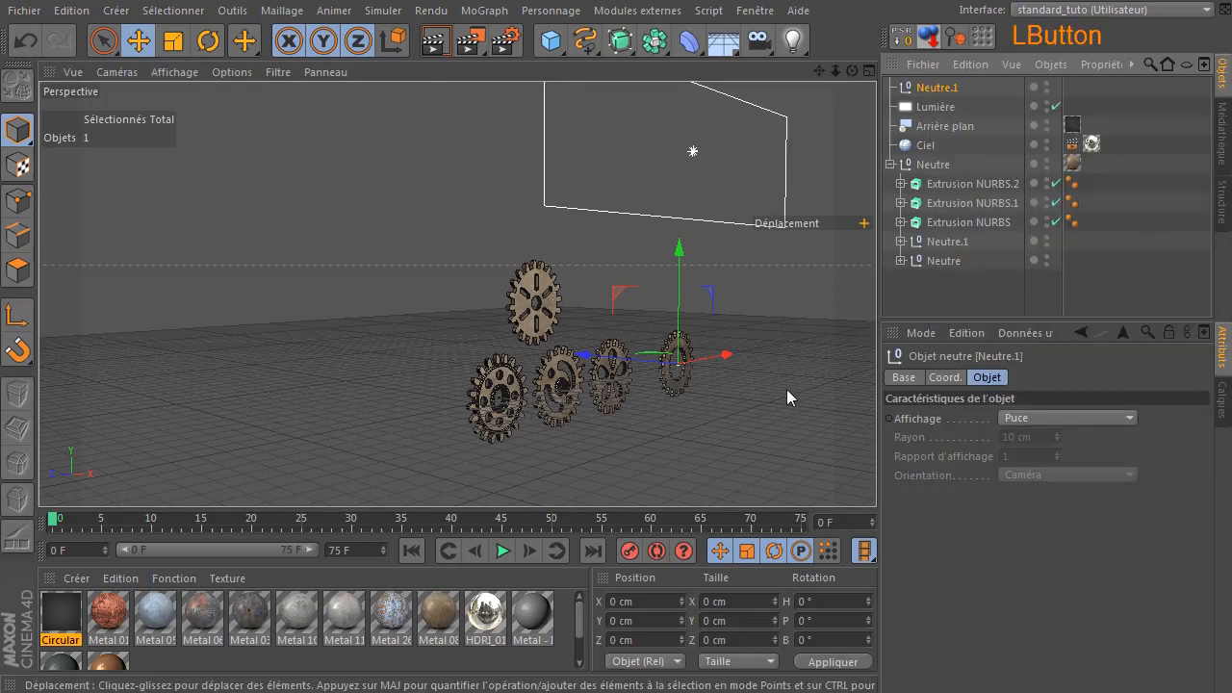
- Give the Lumière a Cible tag aimed at the new null, and move that null to about X -1219 cm
click(929, 105)
right_click(931, 109)
mouse_move(975, 118)
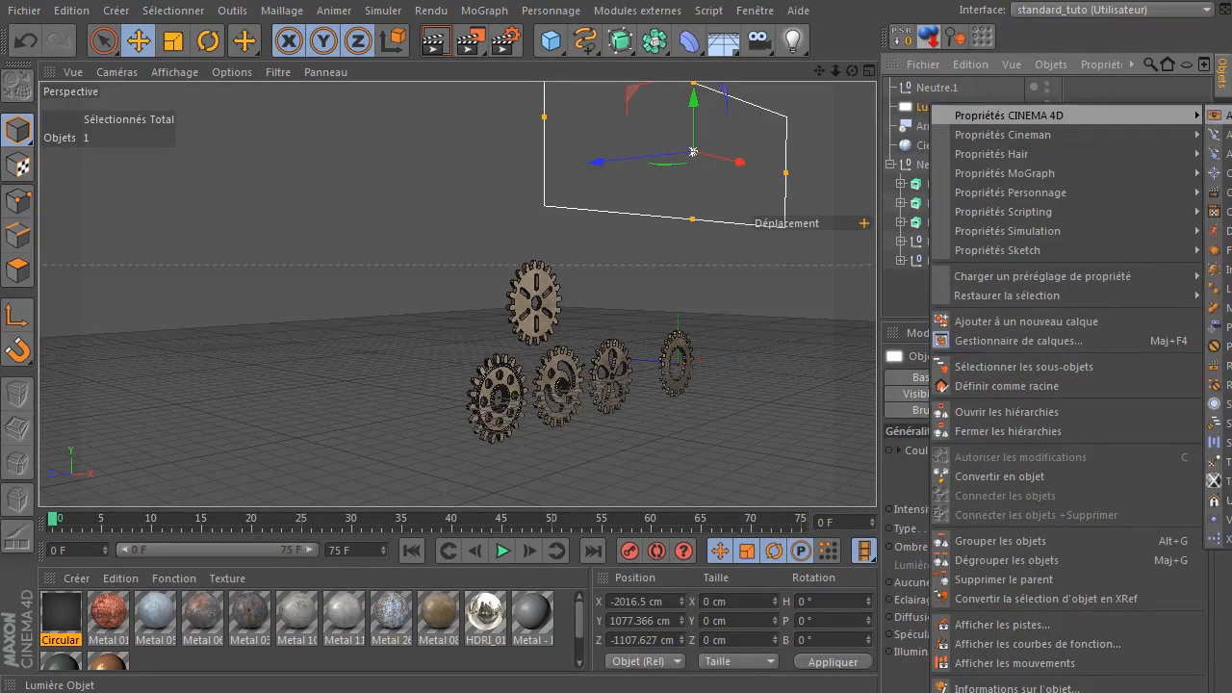
click(1221, 173)
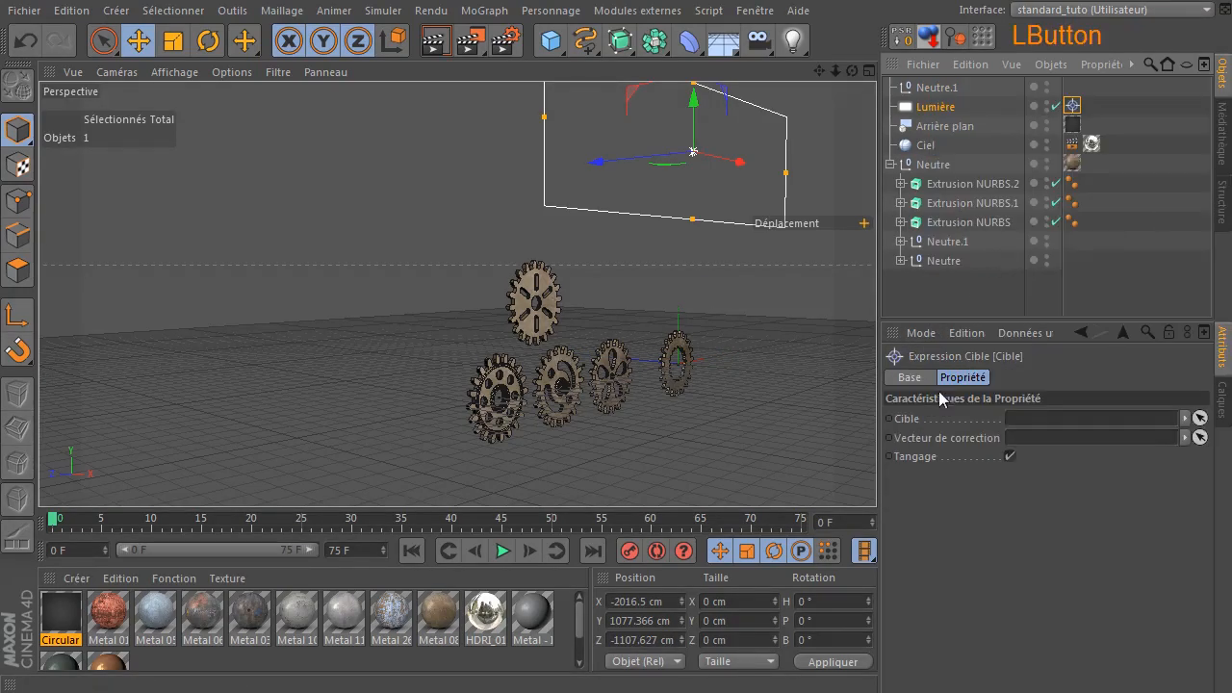
drag(958, 89, 1033, 428)
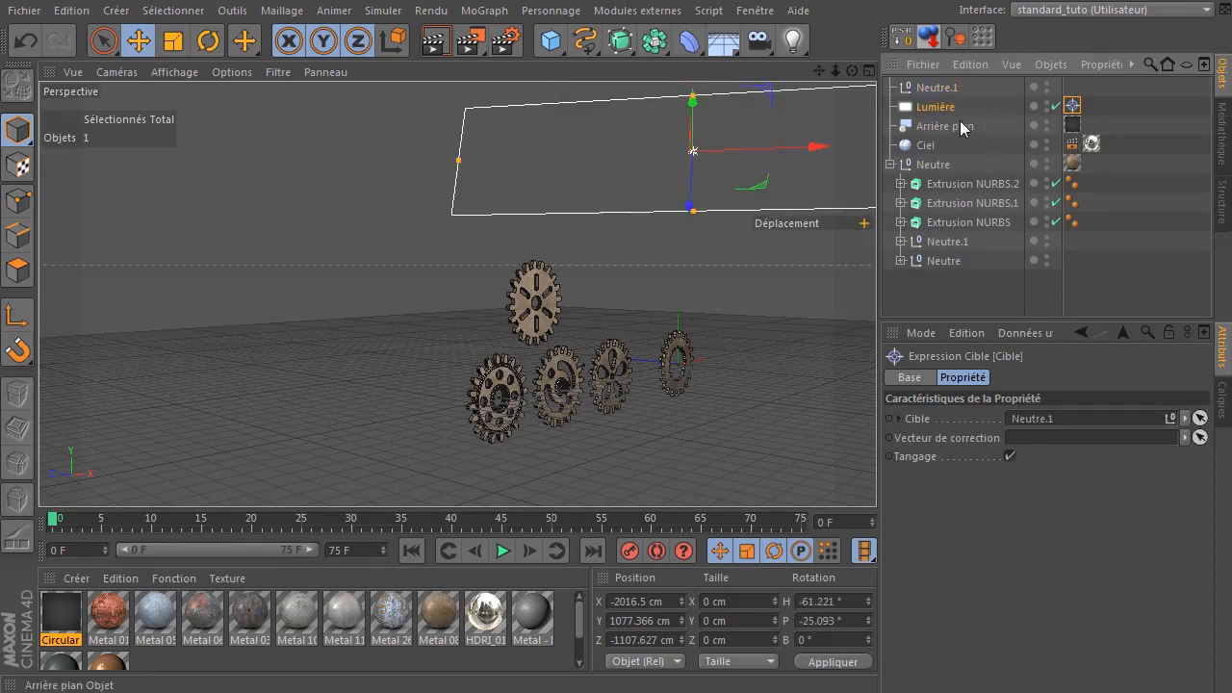
click(936, 88)
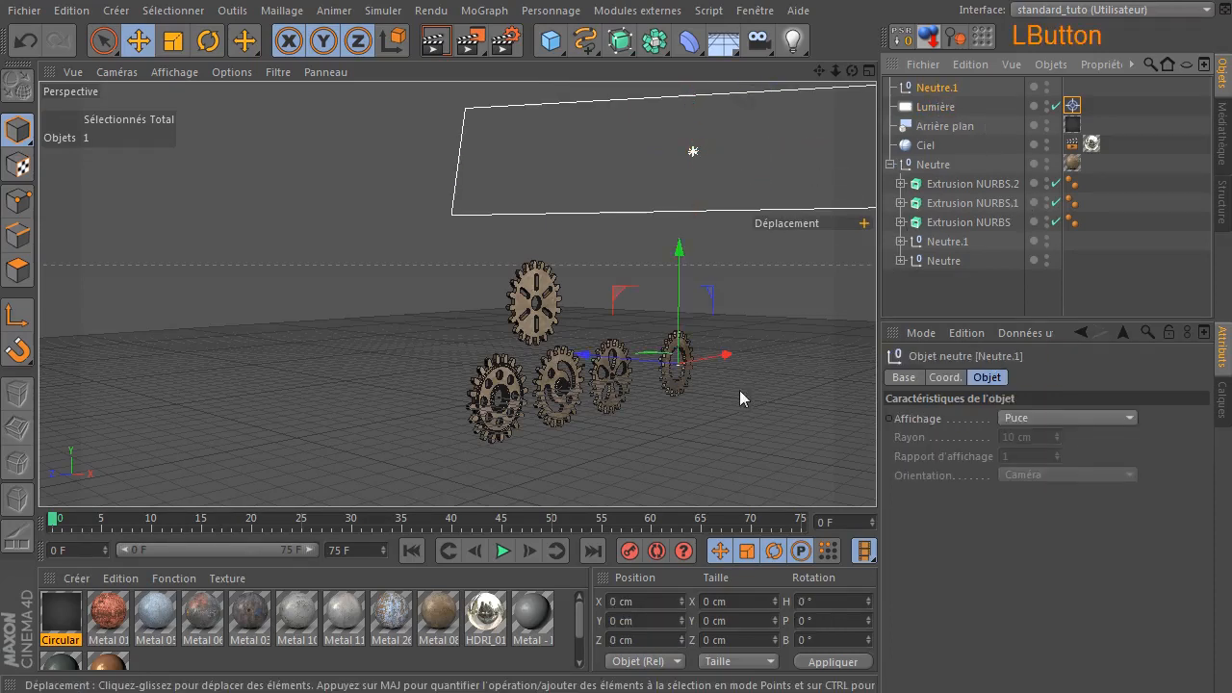
drag(725, 354, 631, 398)
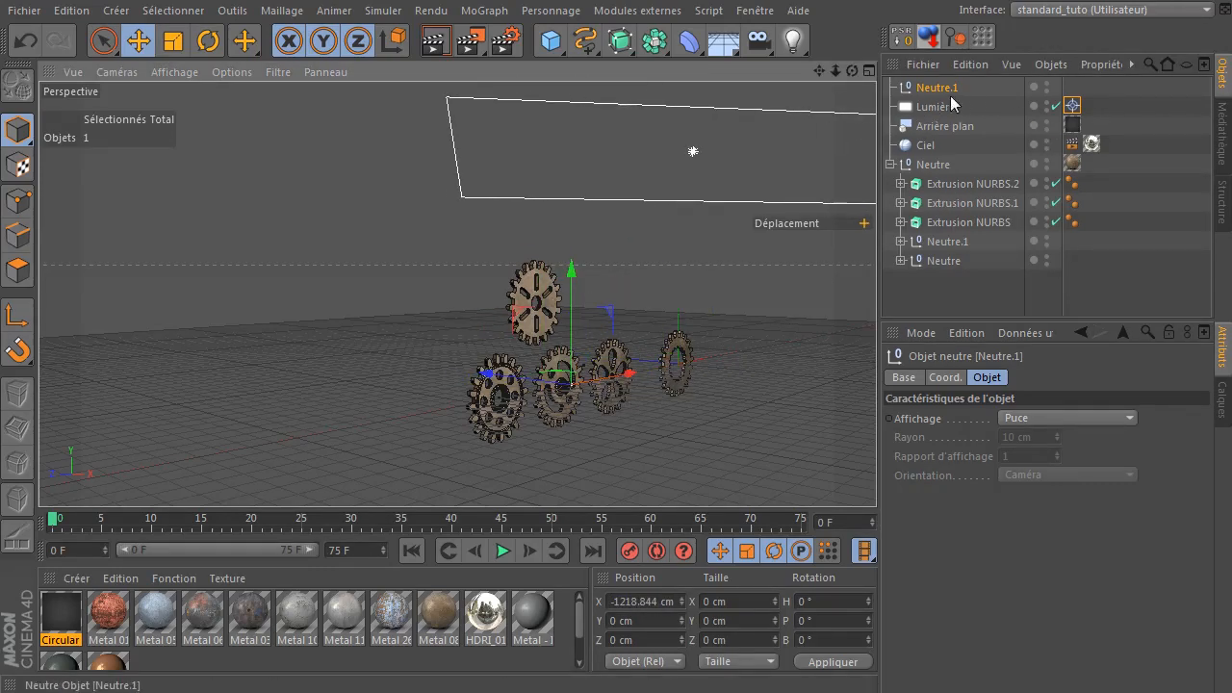
- Set the Lumière's shadows to Masques d'ombres (ombres diffuses) and render the view
click(949, 106)
click(999, 546)
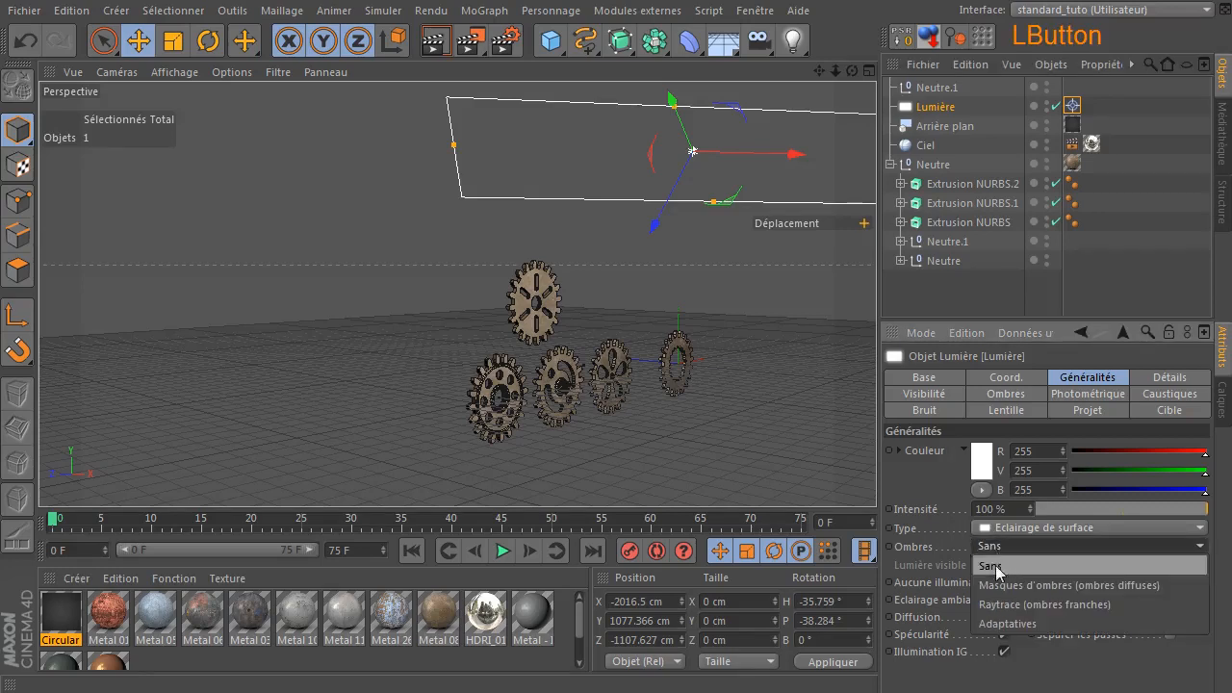
click(1001, 585)
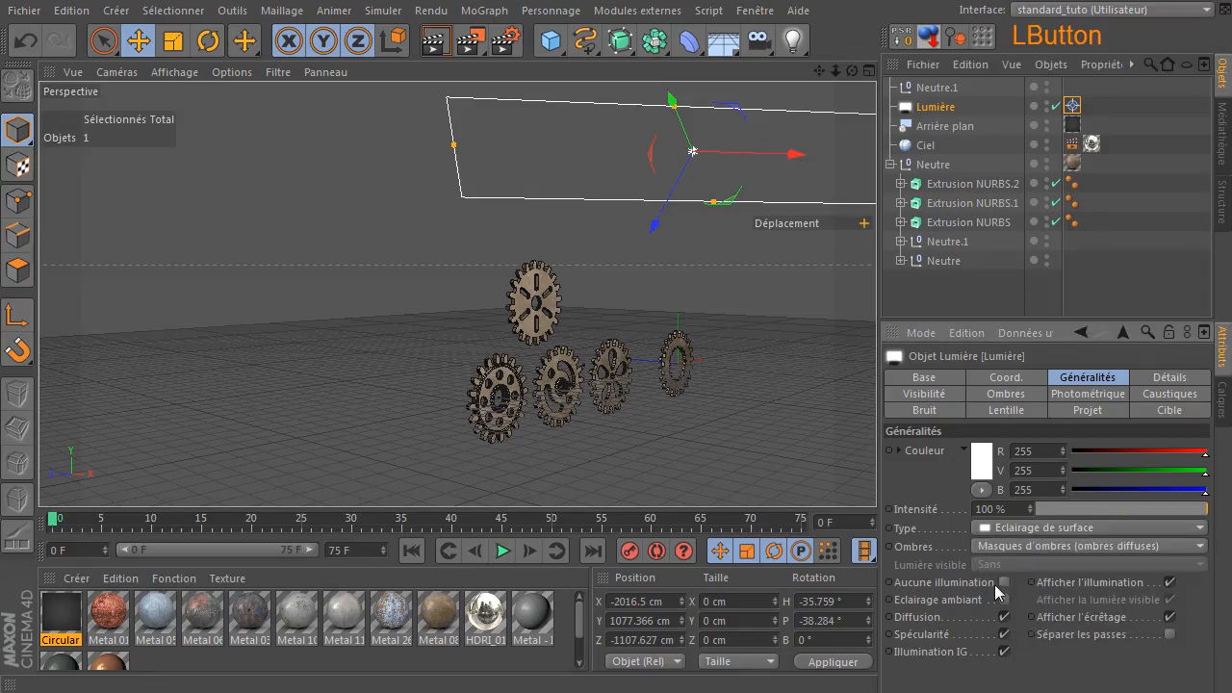
click(433, 42)
- Move the Lumière to about X -1501 cm, Y 1433 cm, Z -1133 cm and set its intensity to 85 %
scroll(530, 391, up, 3)
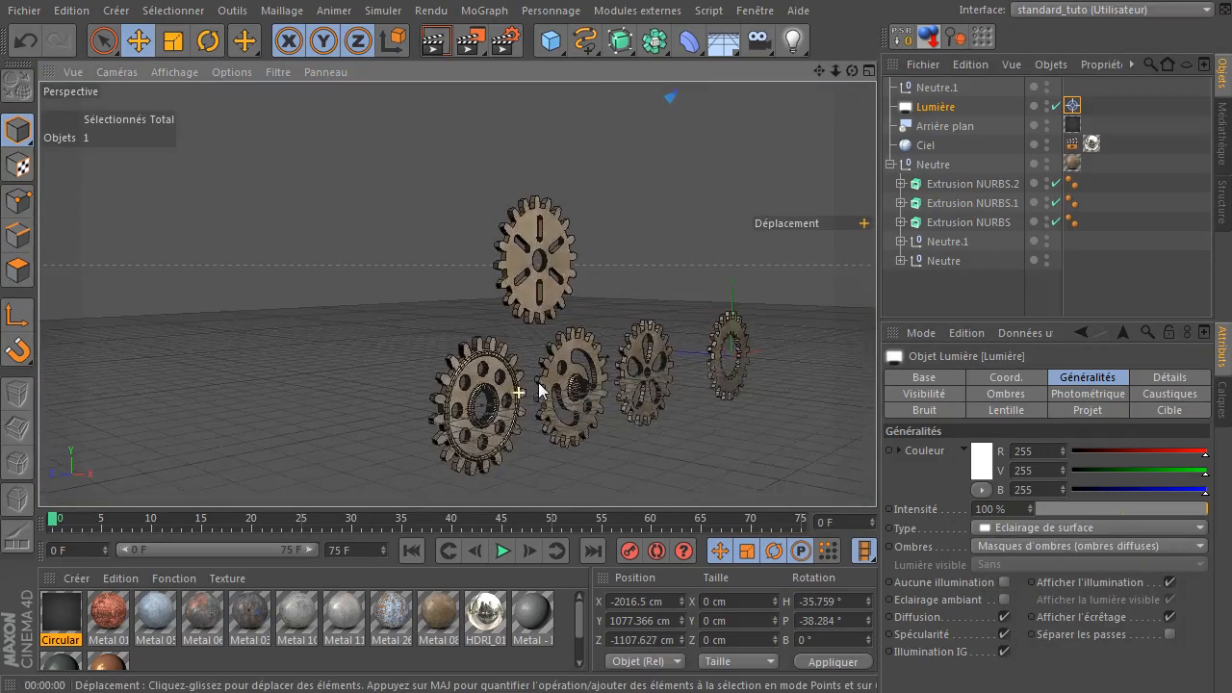
scroll(540, 390, up, 2)
scroll(587, 501, down, 6)
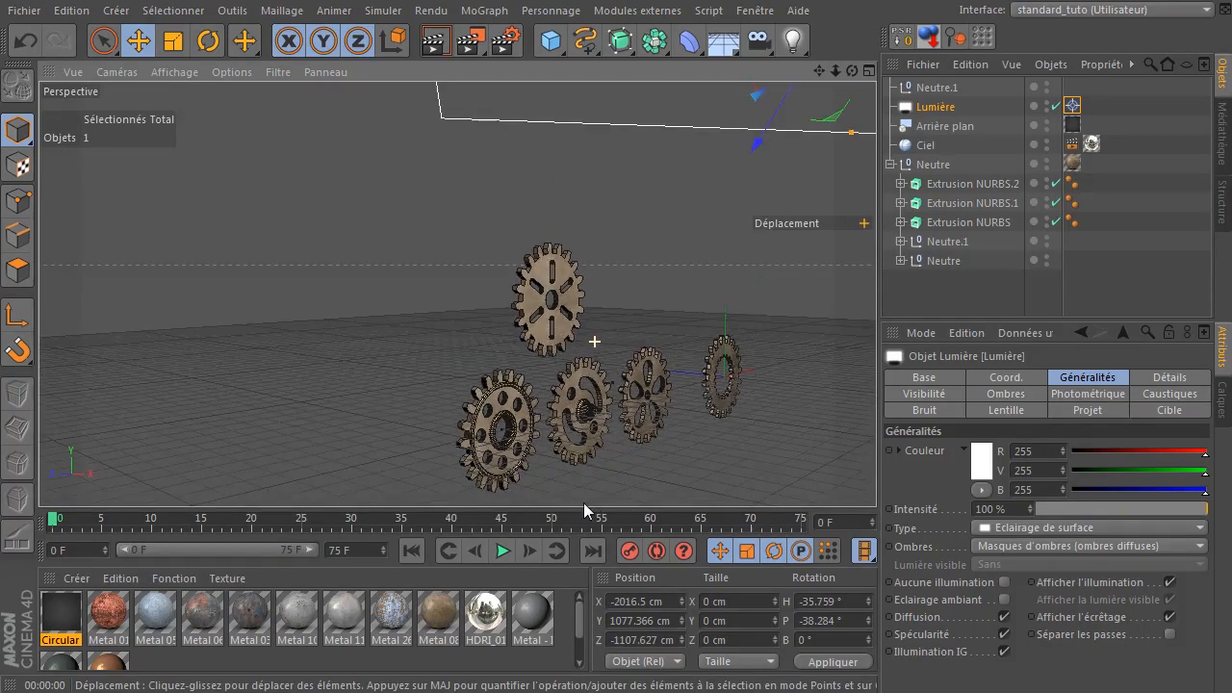
drag(696, 138, 673, 116)
drag(791, 134, 879, 152)
drag(1155, 510, 1183, 508)
- Render a closer view of the gears to check the area light's effect
click(435, 41)
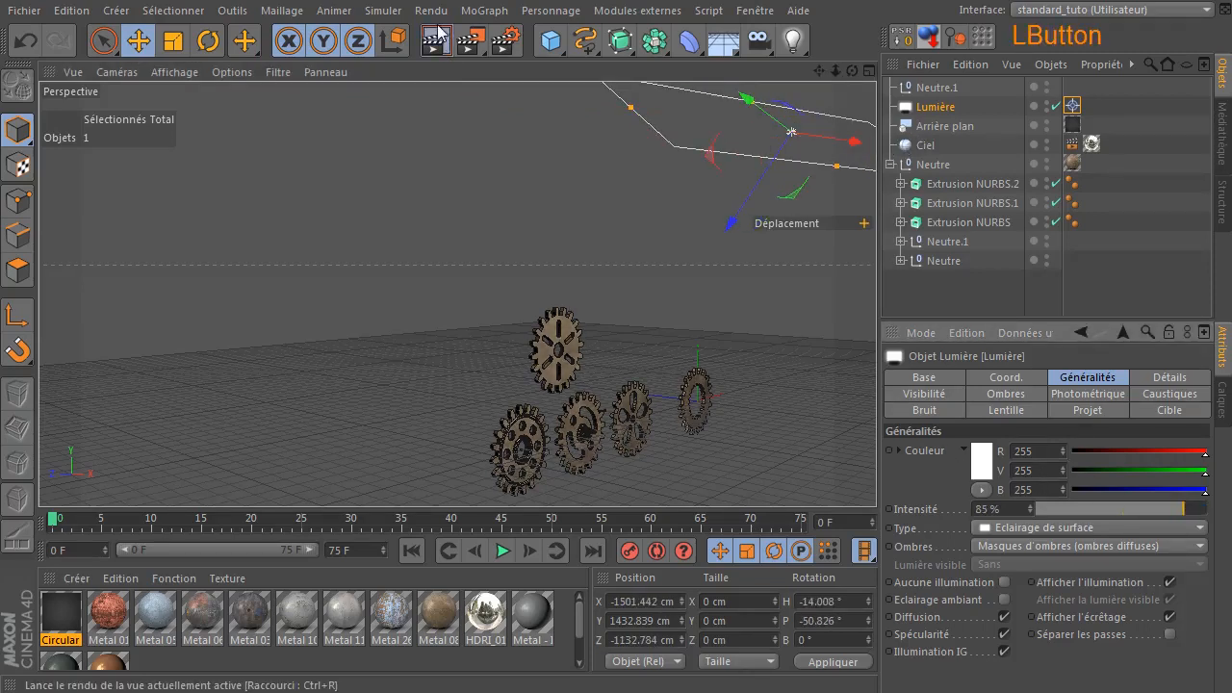
drag(823, 71, 659, 4)
click(422, 41)
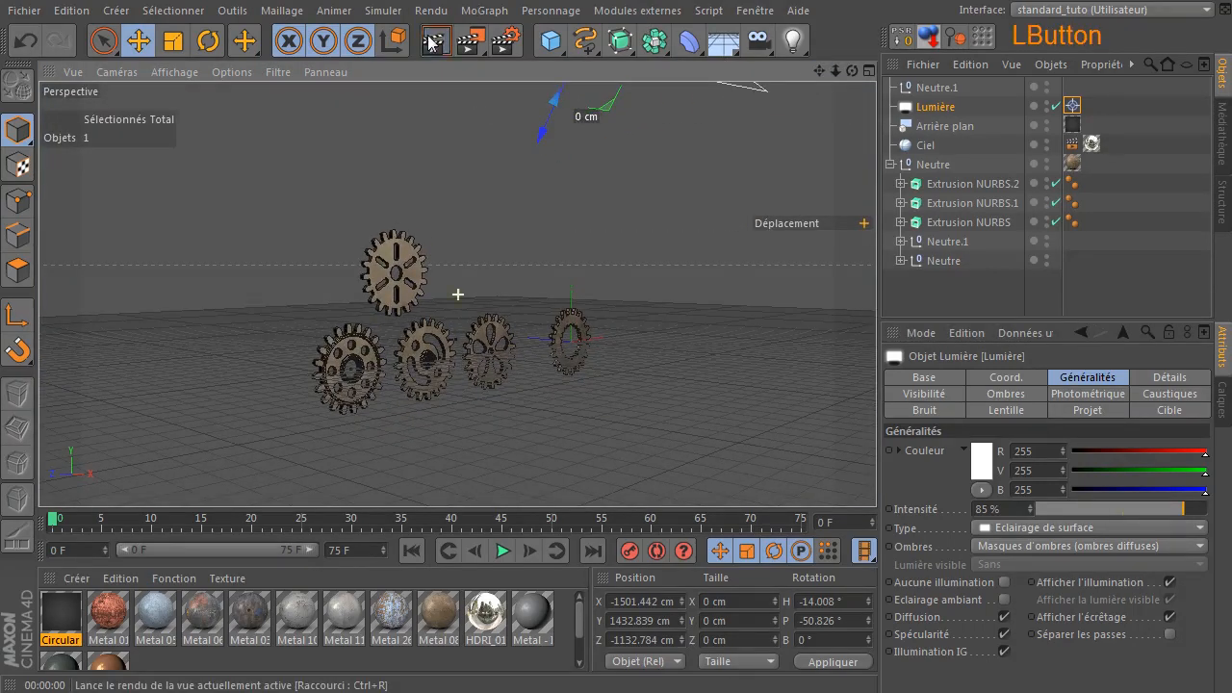
scroll(410, 392, up, 2)
scroll(410, 393, up, 2)
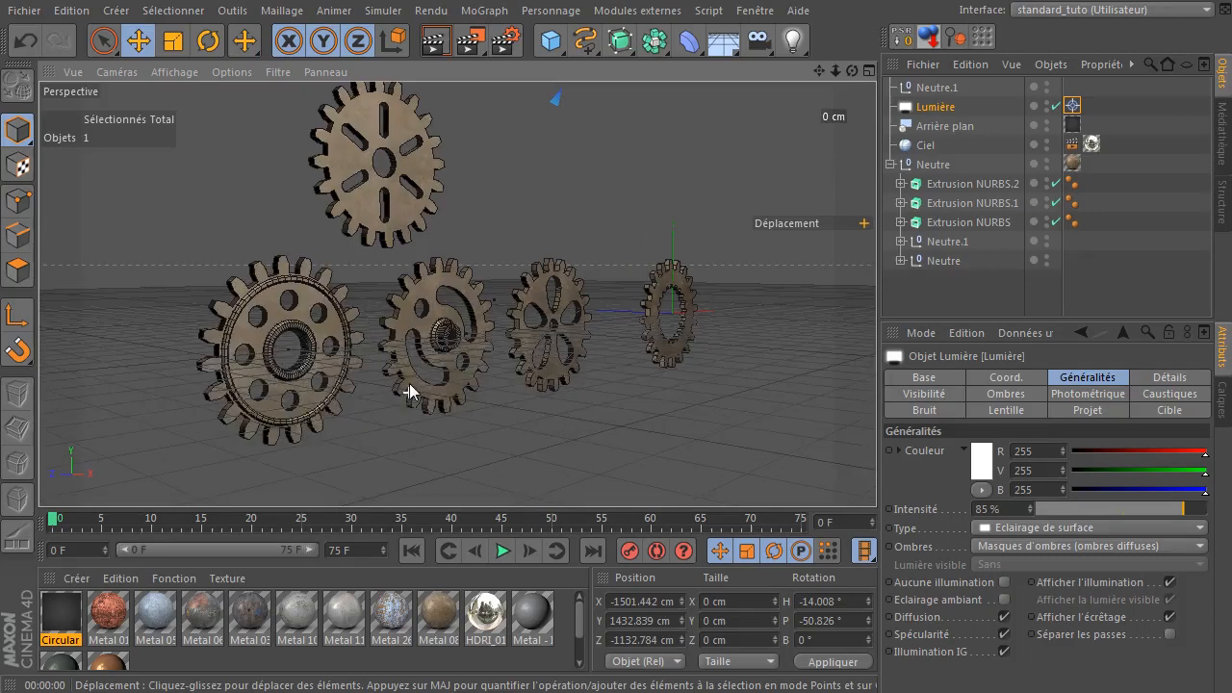
click(435, 42)
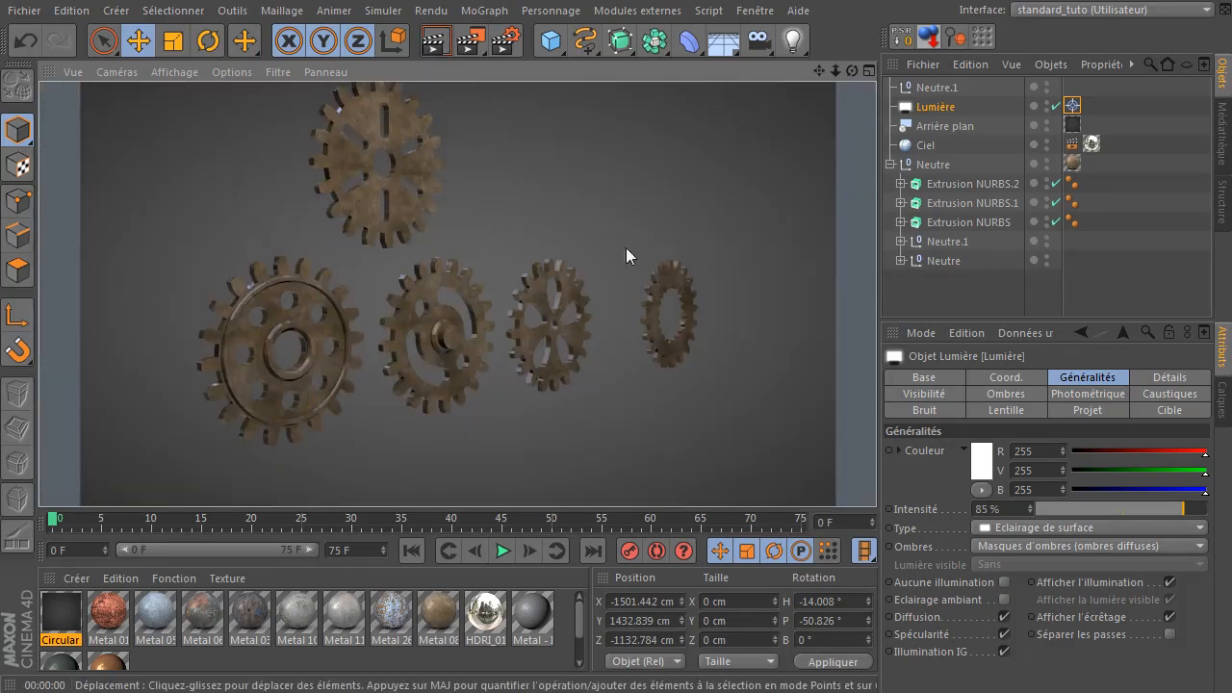
- Rotate the Ciel object to a heading of 47.6° and render the changed reflections
click(925, 145)
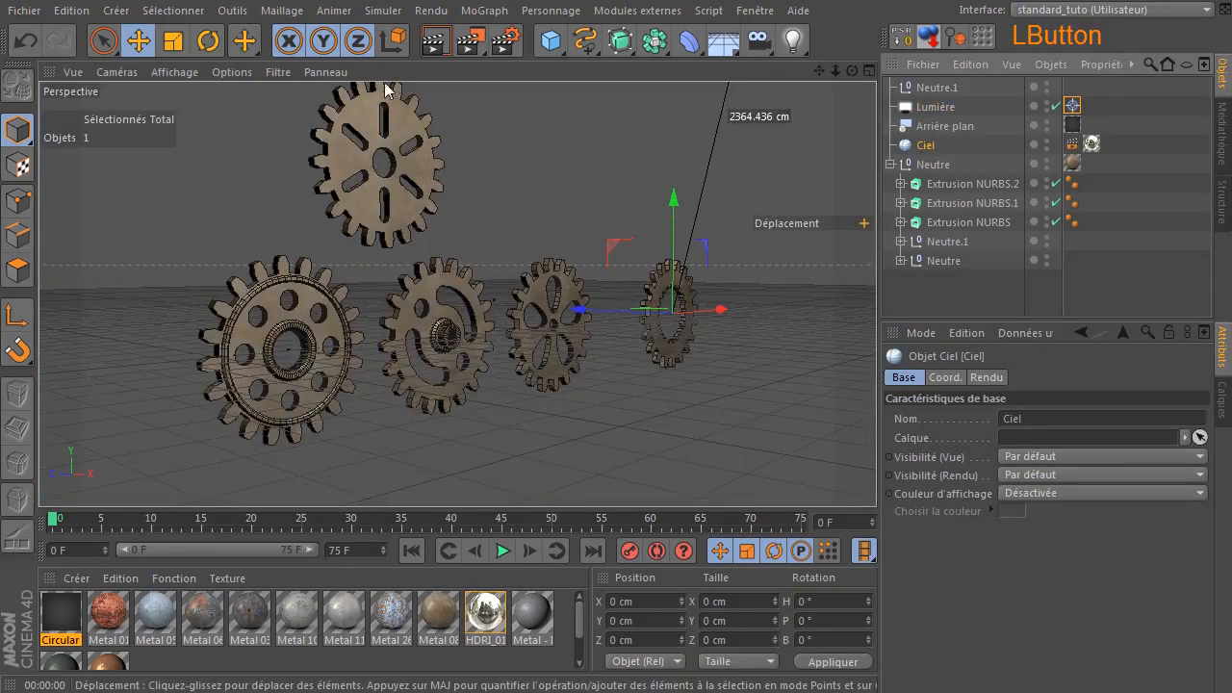
click(208, 41)
drag(653, 319, 735, 309)
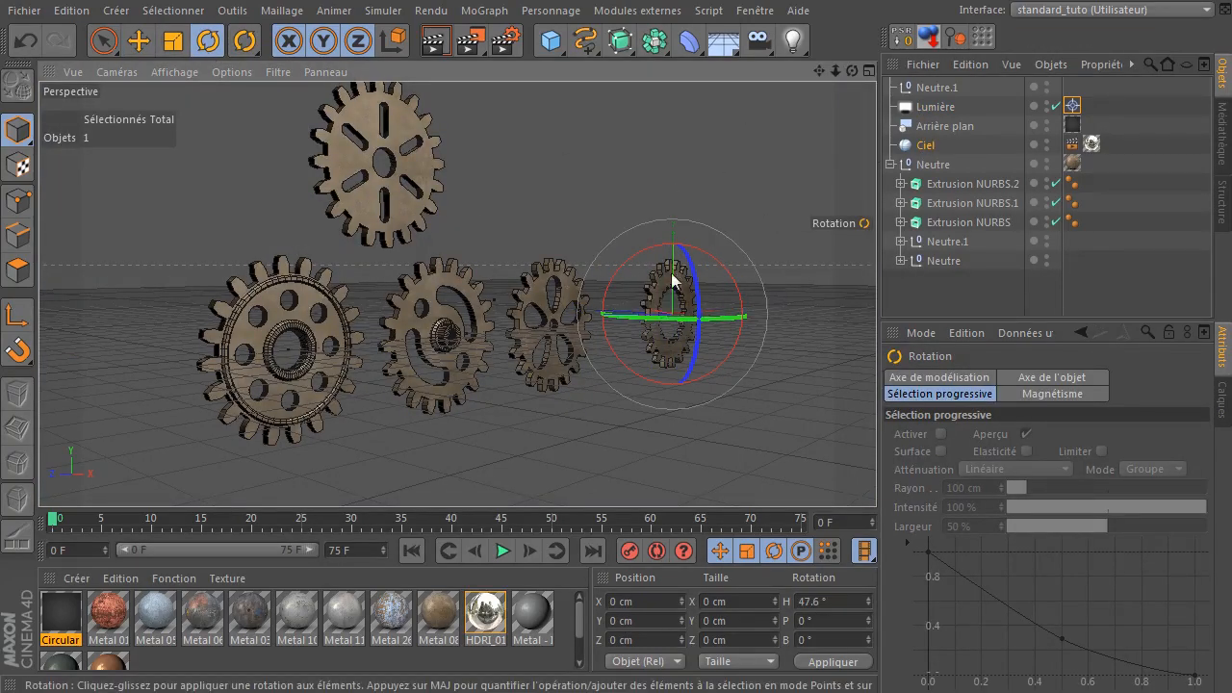
click(434, 41)
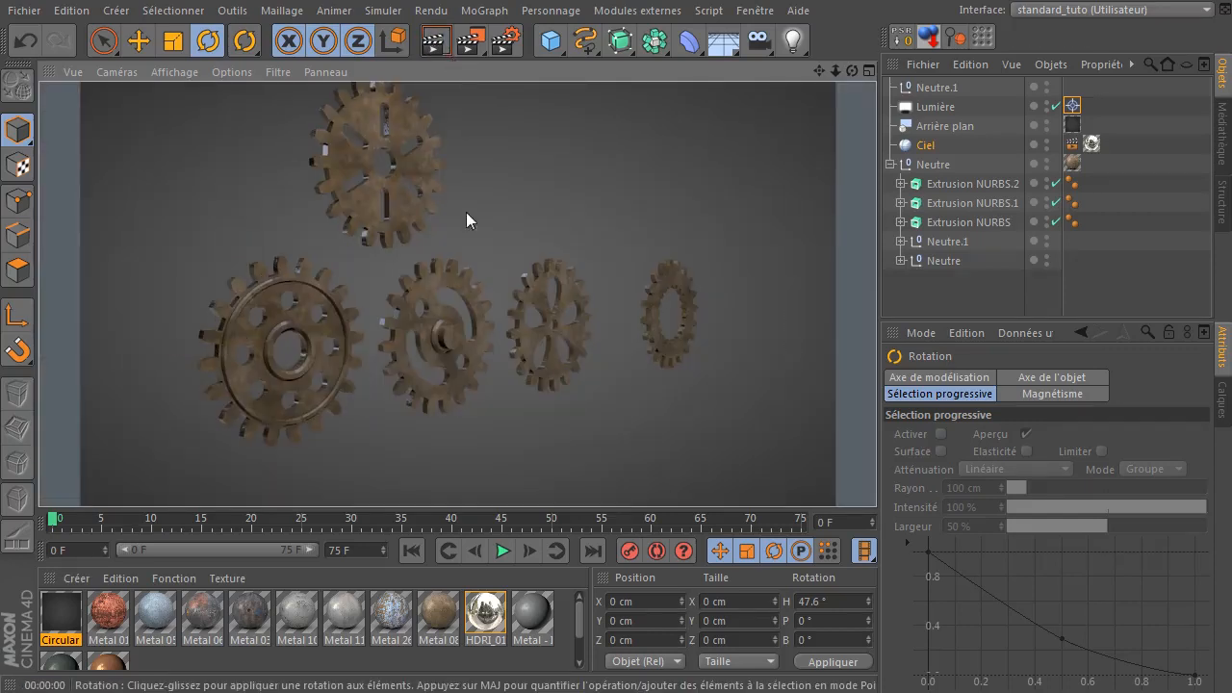
- Turn the Ciel object further to a heading of 109.2° and render the gears again
click(962, 144)
drag(672, 306, 784, 306)
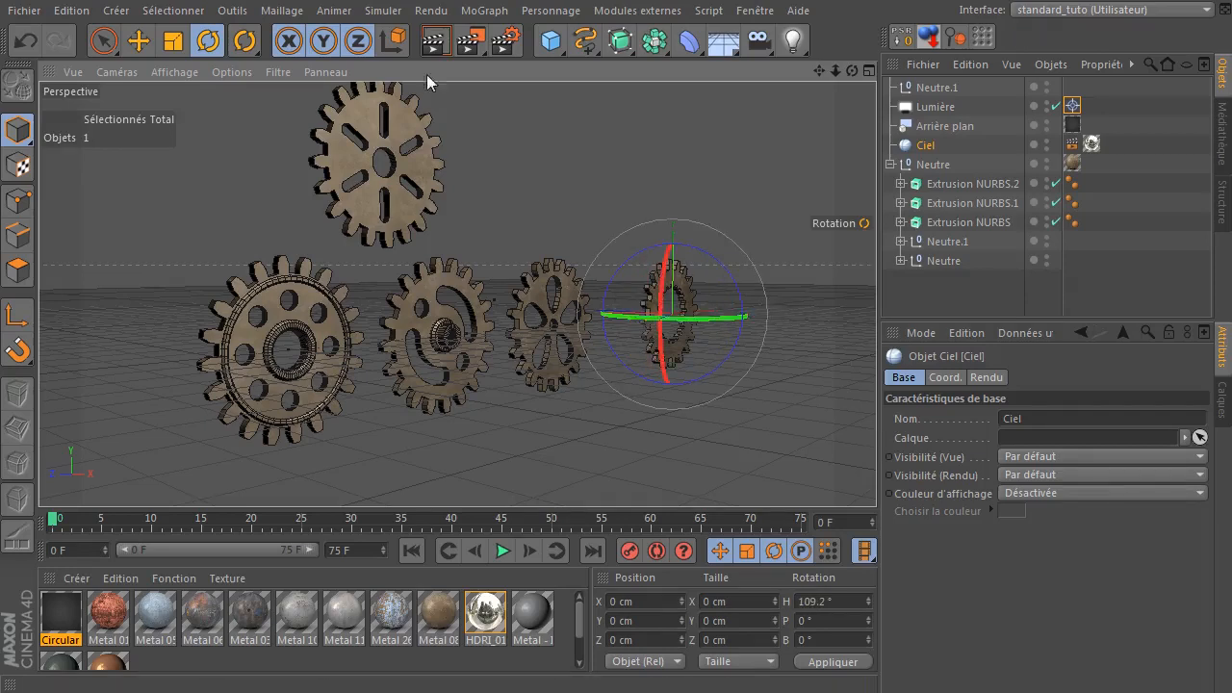
click(436, 43)
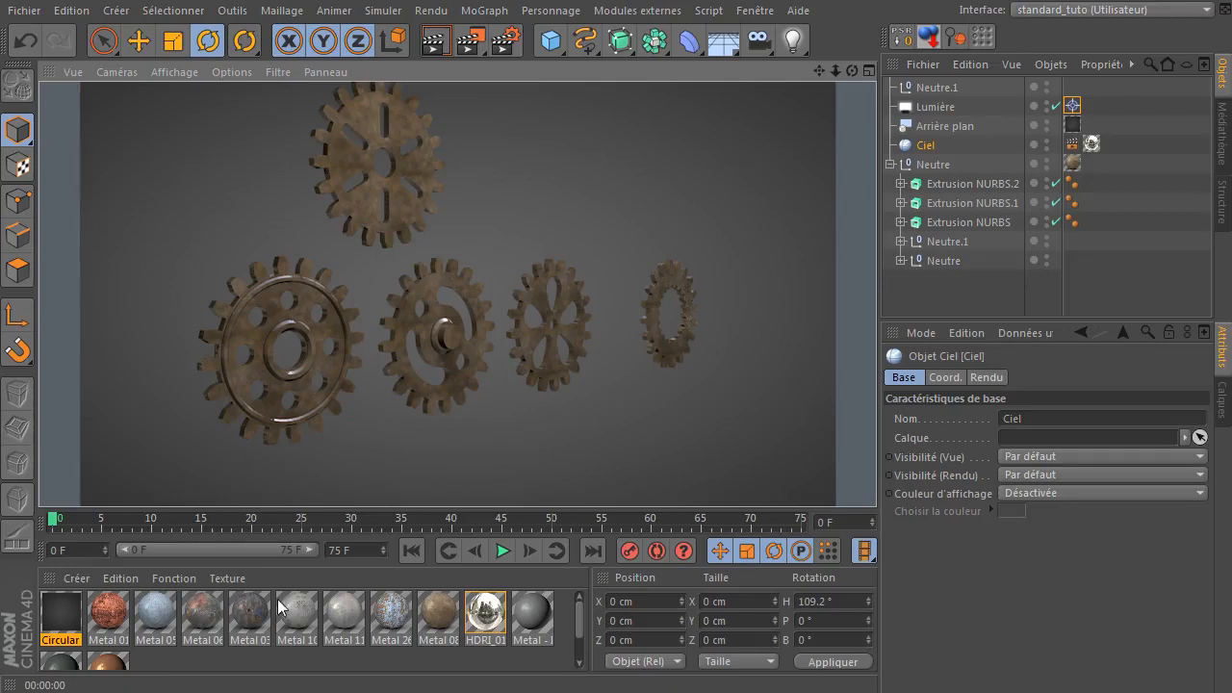
- Replace the material on the parent Neutre group with Metal 26 and render the gears from the current view and a more oblique angle
drag(392, 607, 1073, 165)
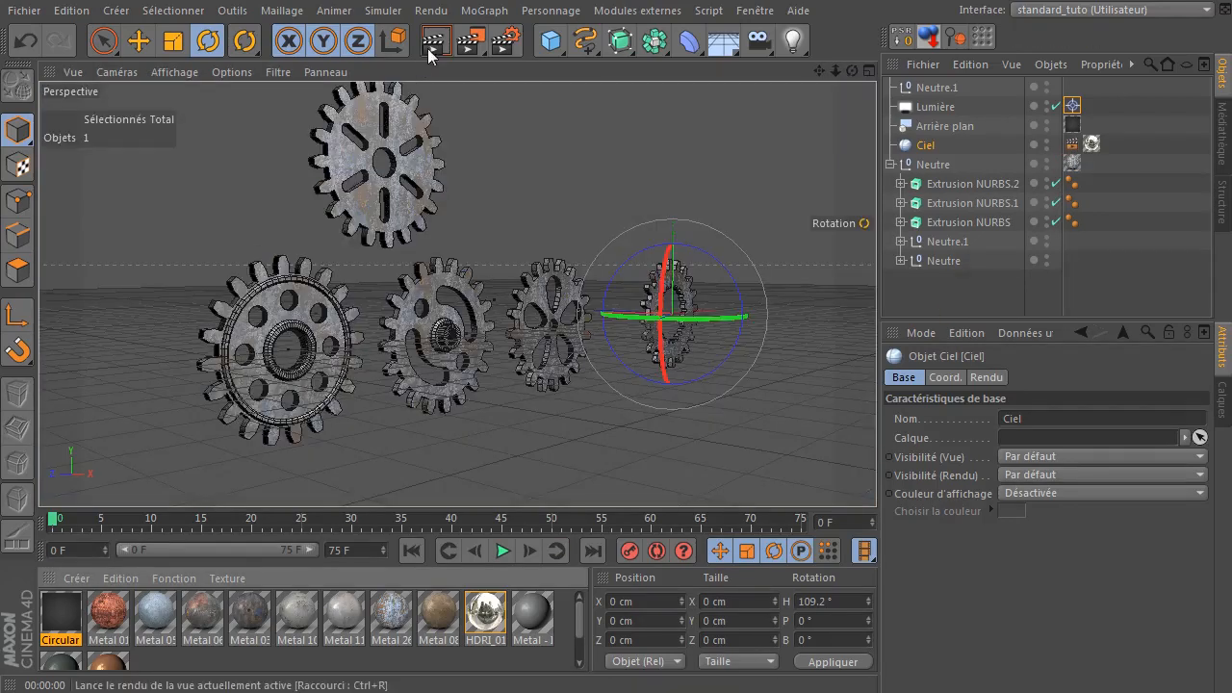
click(432, 46)
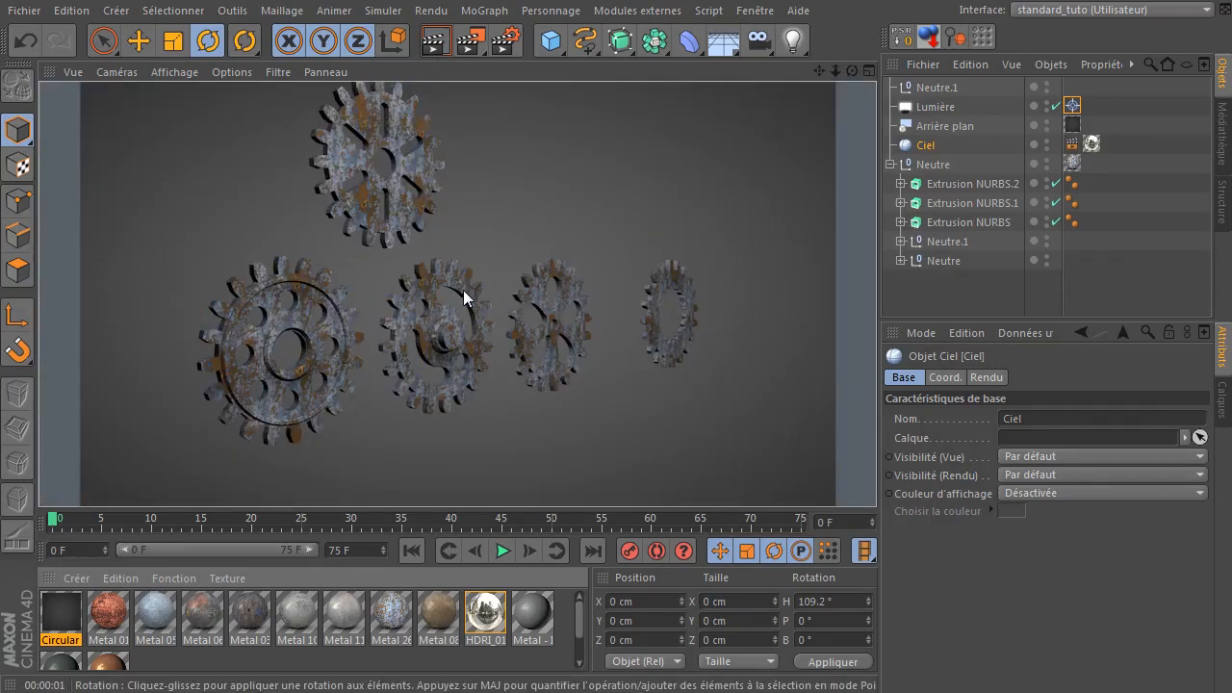
drag(851, 73, 820, 75)
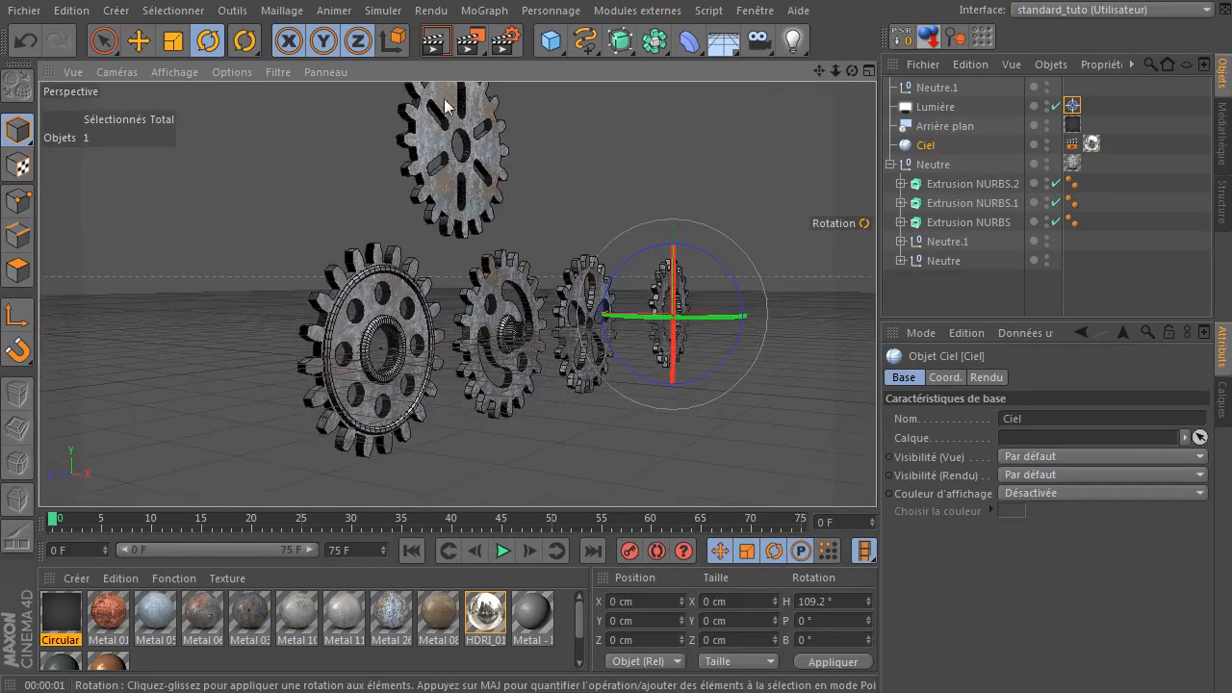
click(435, 40)
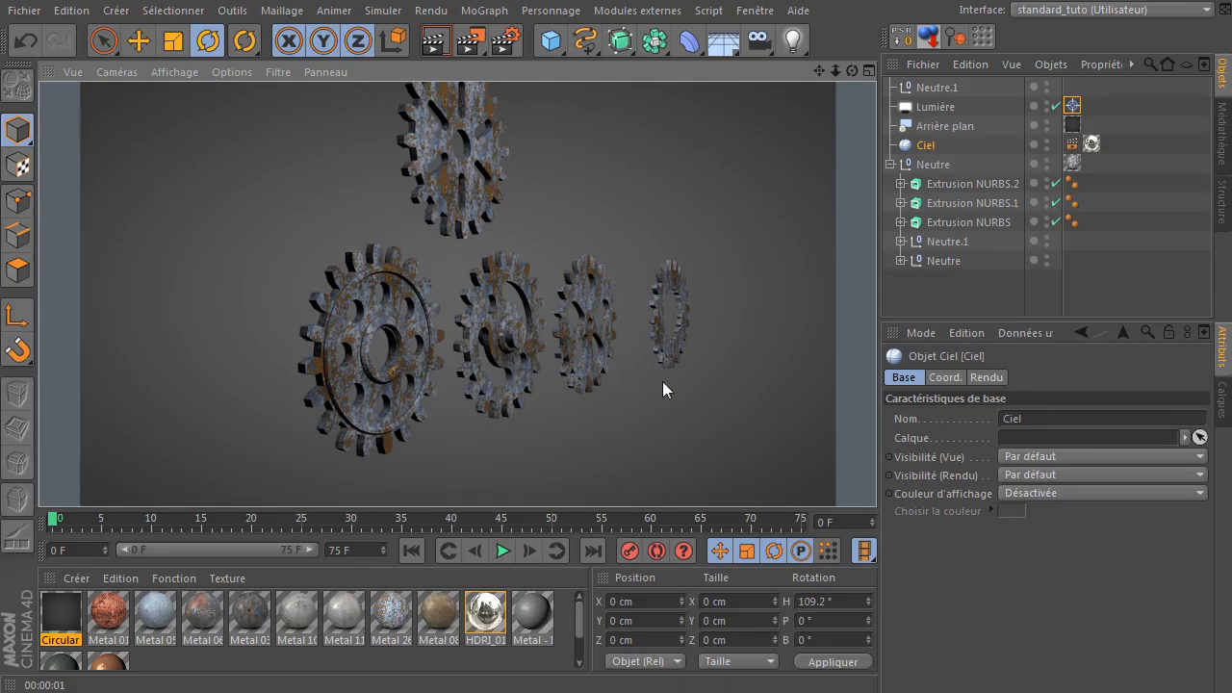
- Deselect the Ciel object and view all five gears from a slightly higher, more distant angle
click(853, 73)
drag(826, 44, 863, 79)
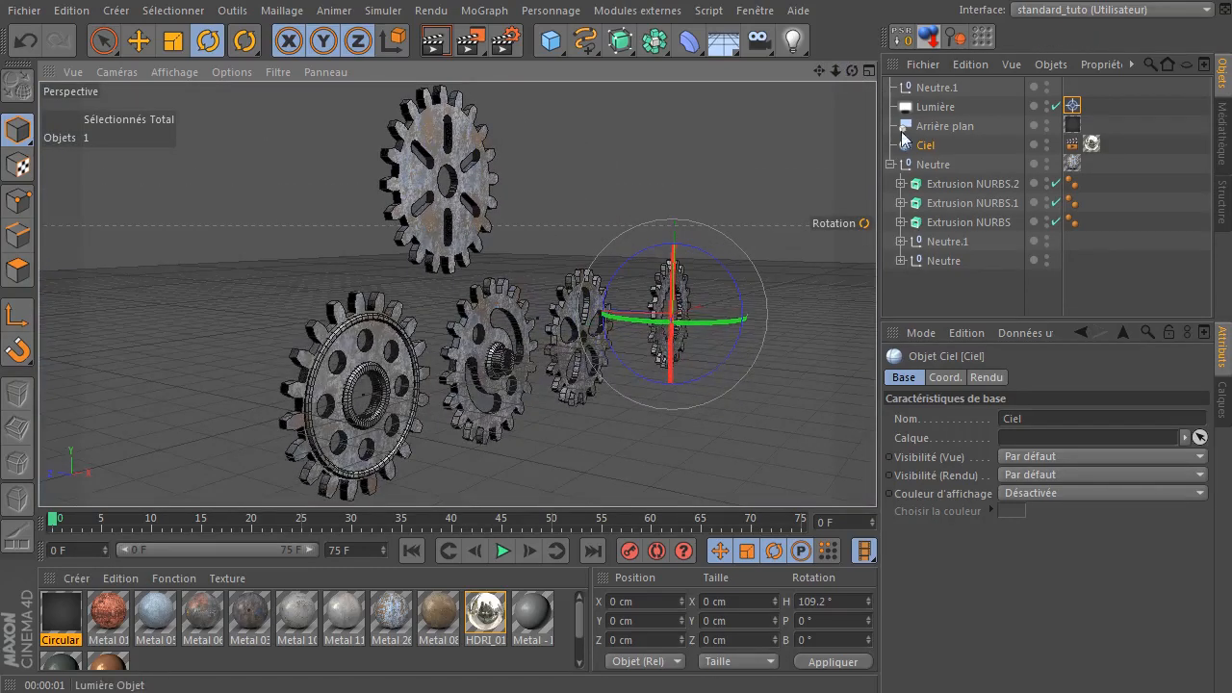
click(954, 284)
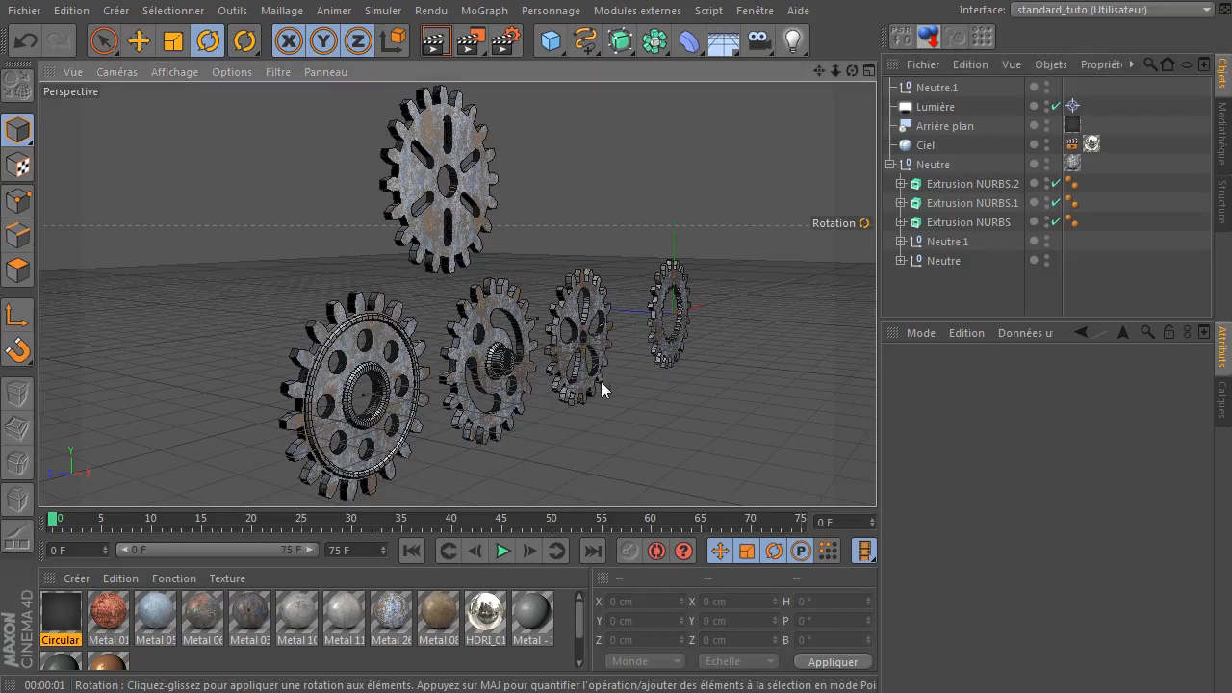
scroll(604, 387, down, 3)
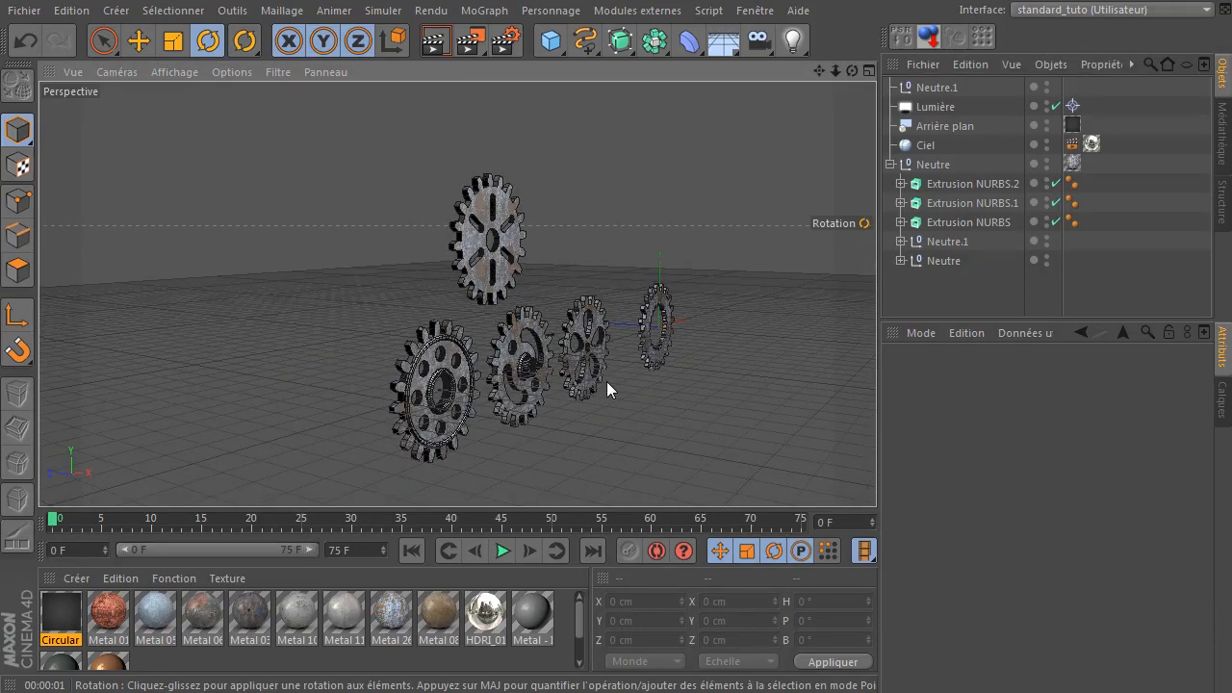